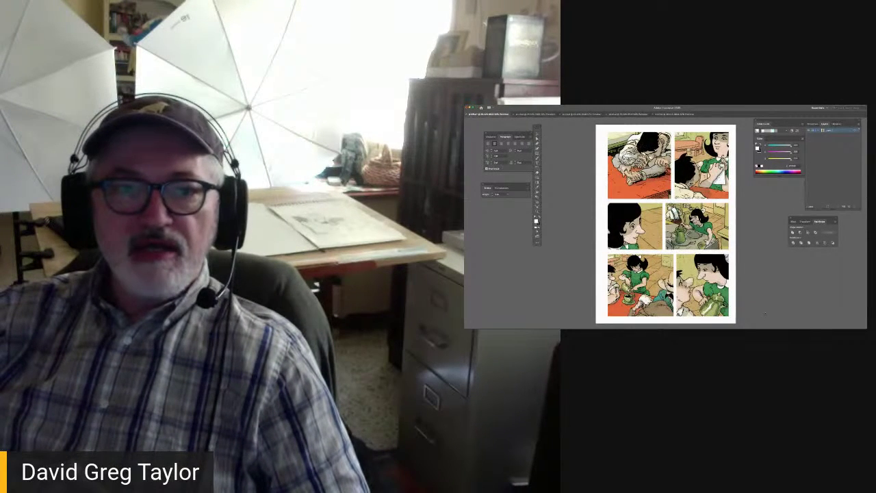
mouse_move(666, 282)
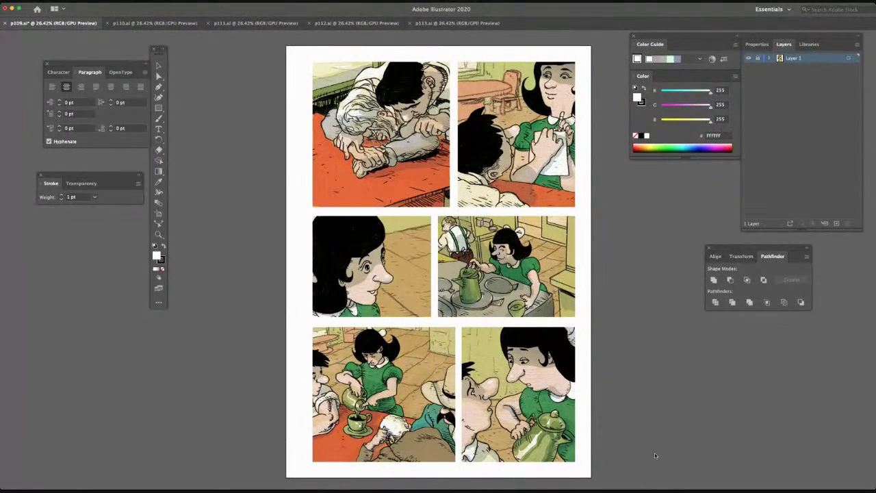
mouse_move(276, 287)
mouse_move(655, 452)
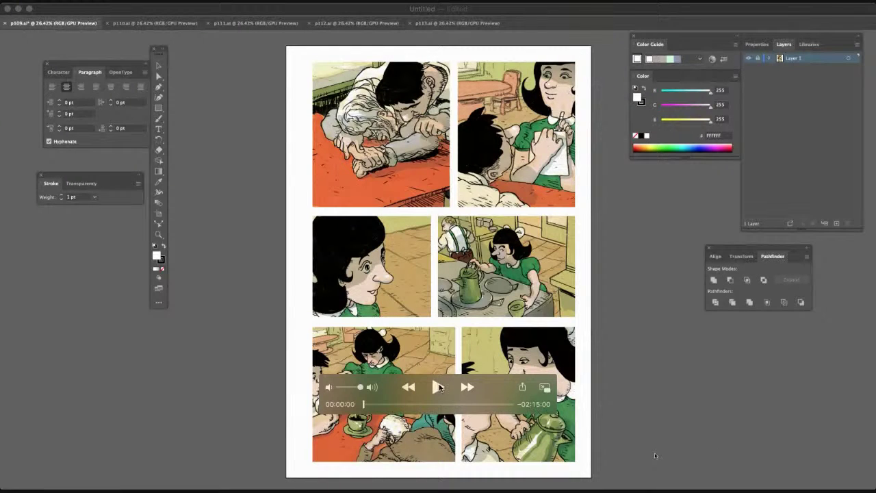
drag(360, 389, 320, 391)
click(437, 388)
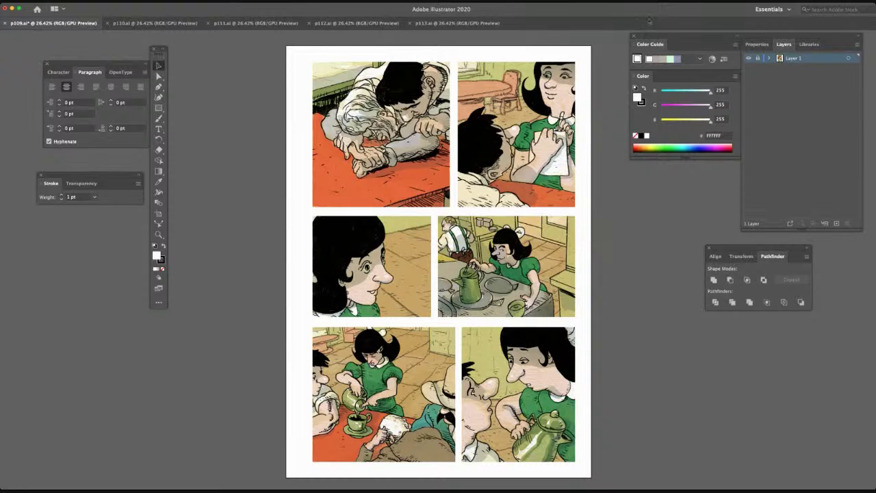
Add a new layer above Layer 1 and name it "panel1 balloon"
click(838, 223)
double_click(795, 59)
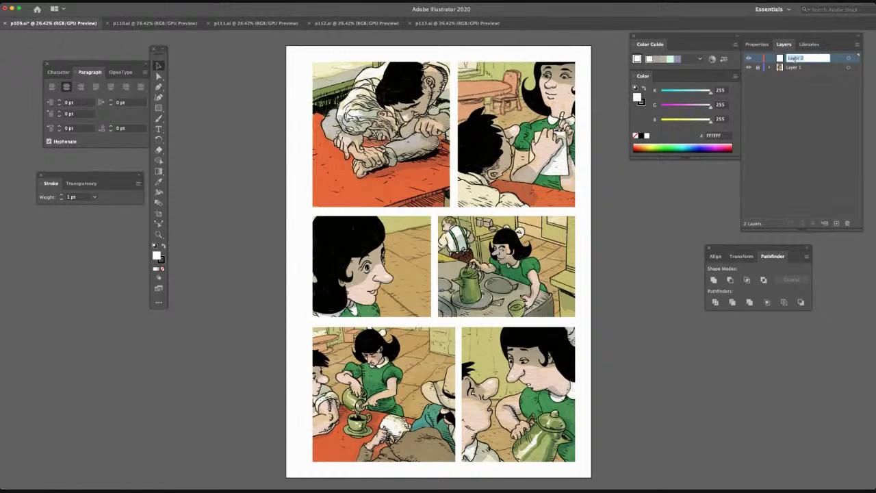
text(p)
key(BackSpace)
key(BackSpace)
text(balloo)
key(Return)
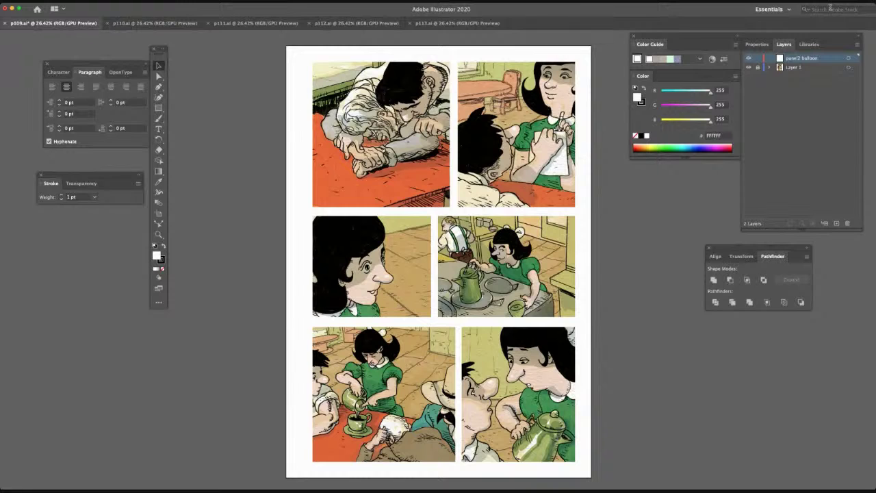
mouse_move(231, 439)
double_click(799, 59)
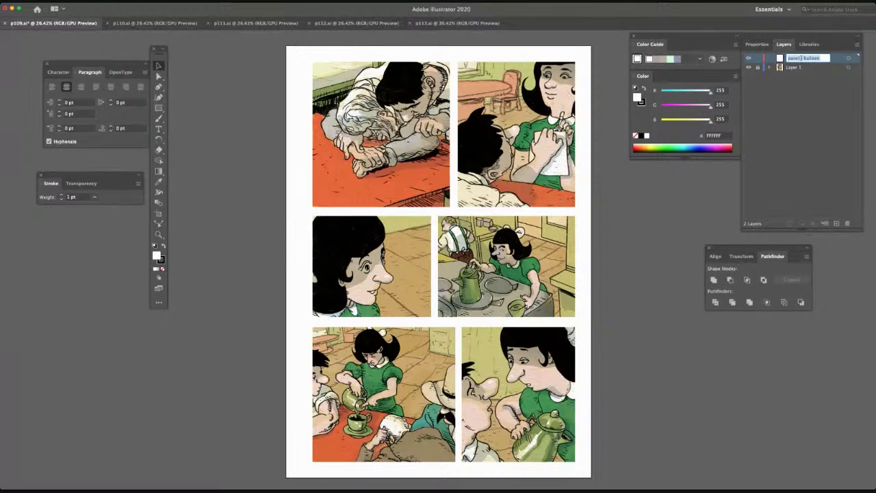
text(1)
click(803, 89)
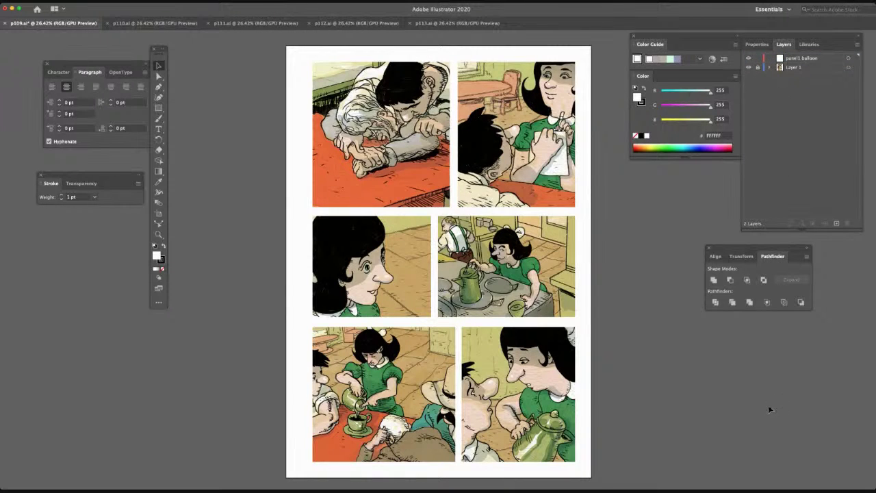
Draw a white ellipse about 365 px wide beside the page and give it a 3 pt stroke
key(m)
click(159, 107)
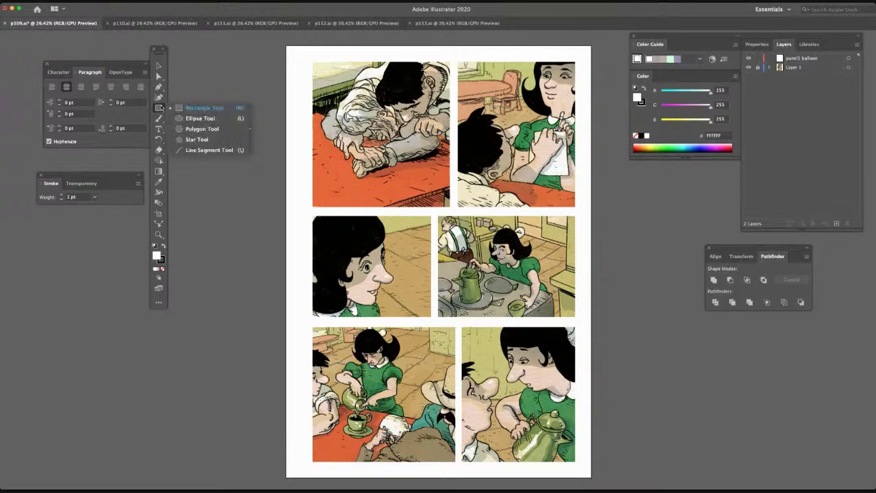
click(192, 118)
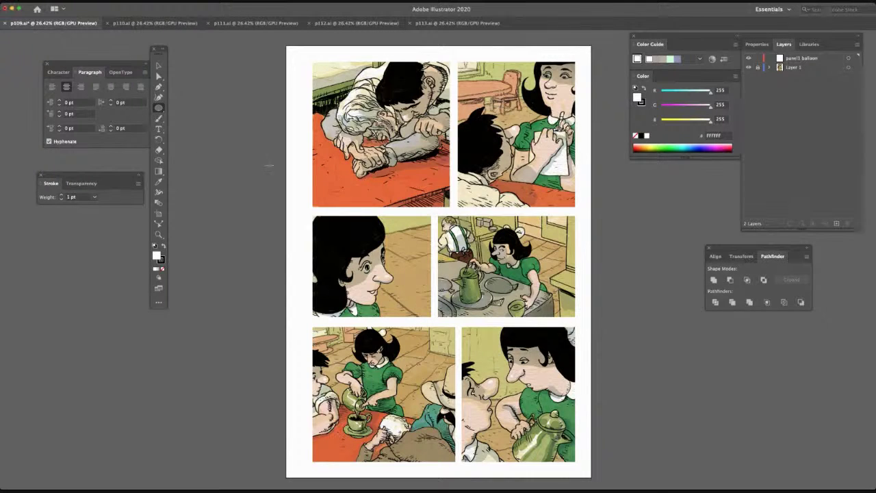
drag(211, 175, 263, 219)
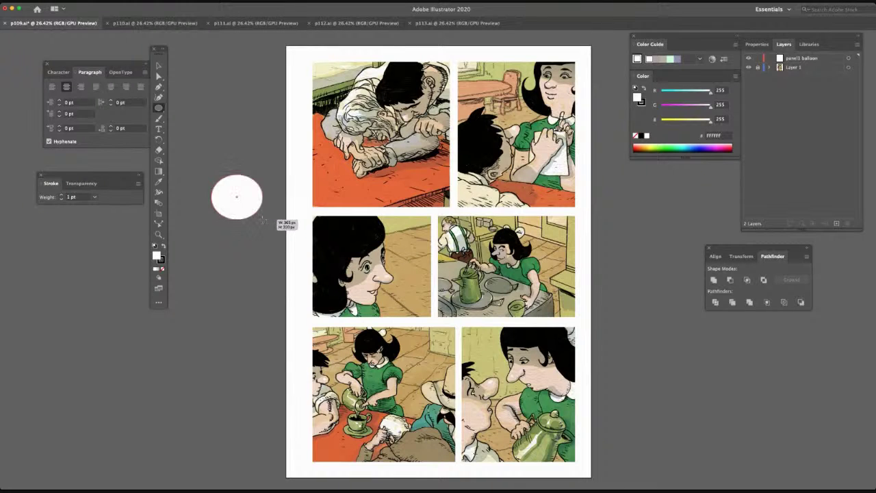
click(94, 197)
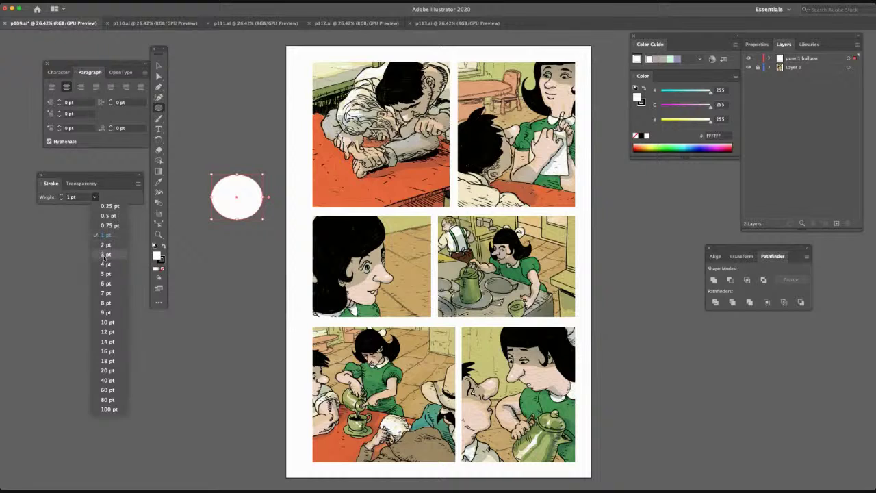
click(106, 255)
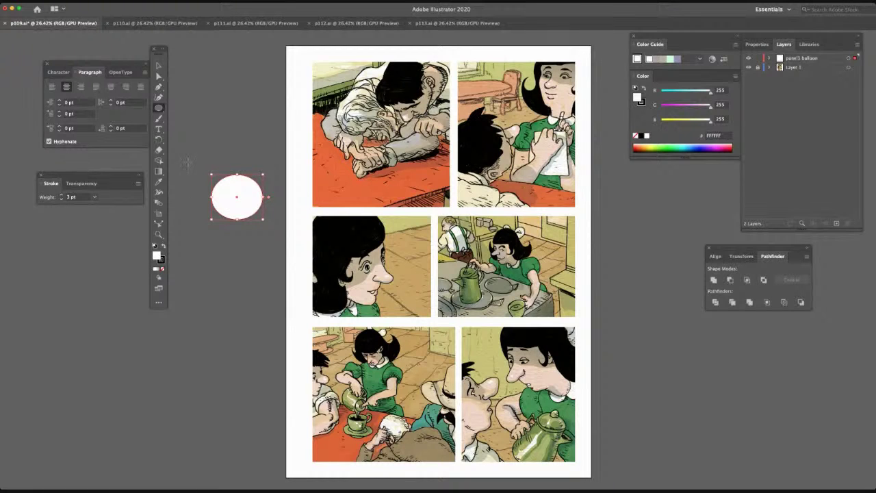
Move the ellipse into the lower-right corner of the first comic panel and flatten it into a balloon shape
click(159, 65)
drag(238, 208, 421, 189)
drag(421, 155, 406, 194)
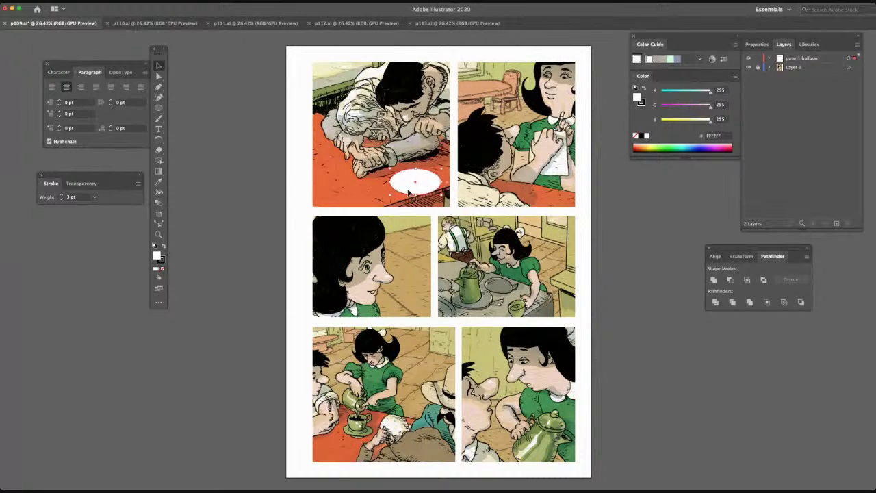
drag(409, 191, 414, 192)
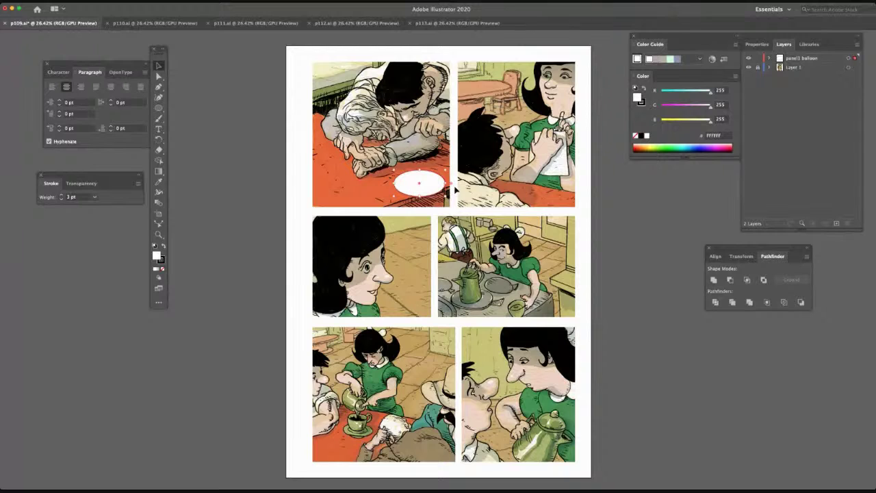
Add a layer named "panel1 text" above the balloon layer, then lock the balloon layer and deselect the ellipse
click(836, 224)
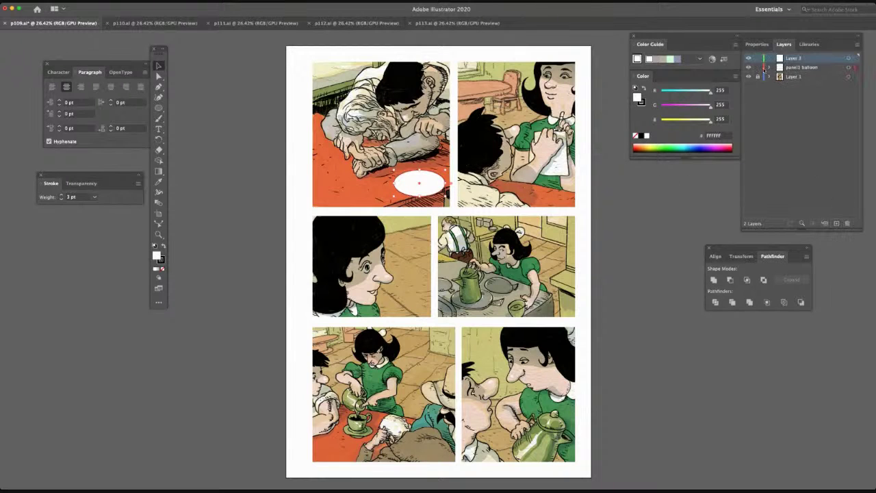
double_click(795, 58)
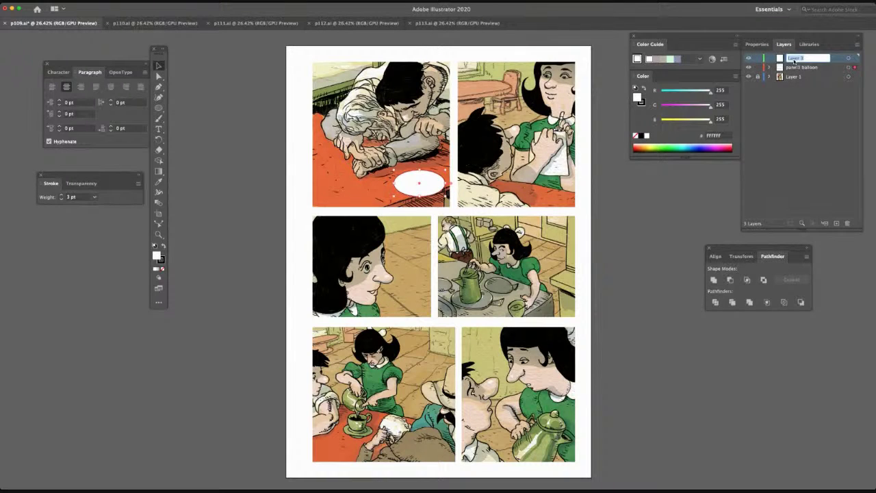
text(panel1 text)
key(Return)
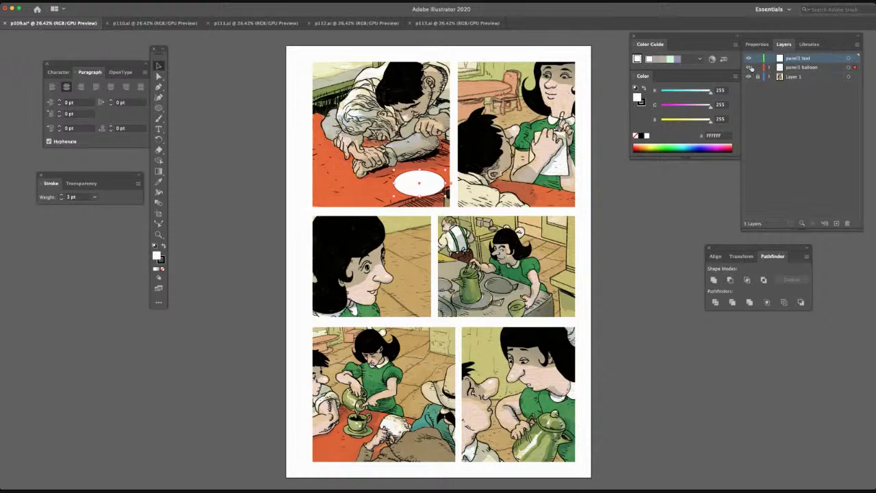
click(256, 153)
Add the two-line text "HELLO, BLUEBOY." over the white balloon in the first panel
click(159, 129)
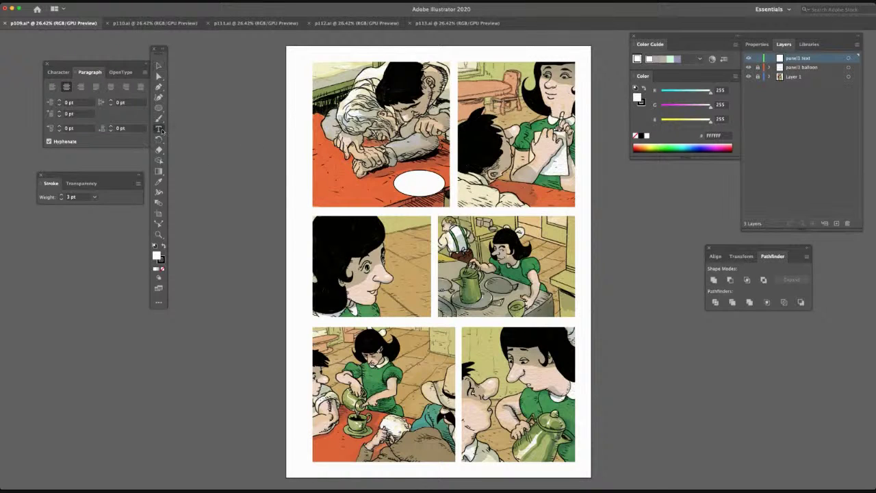
click(418, 183)
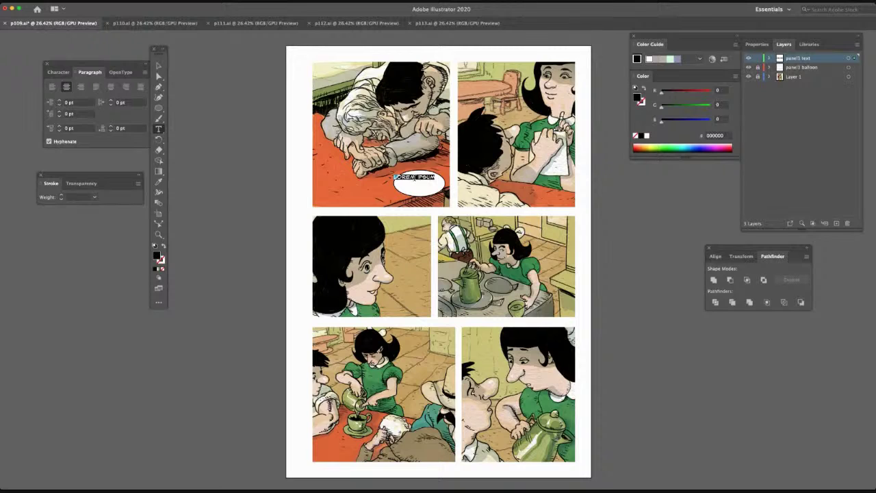
text(HELLO)
text(!)
key(Return)
text(BLUEBOY!)
key(BackSpace)
text(.)
Centre the "HELLO, BLUEBOY." text inside the balloon and deselect it
click(158, 65)
click(409, 182)
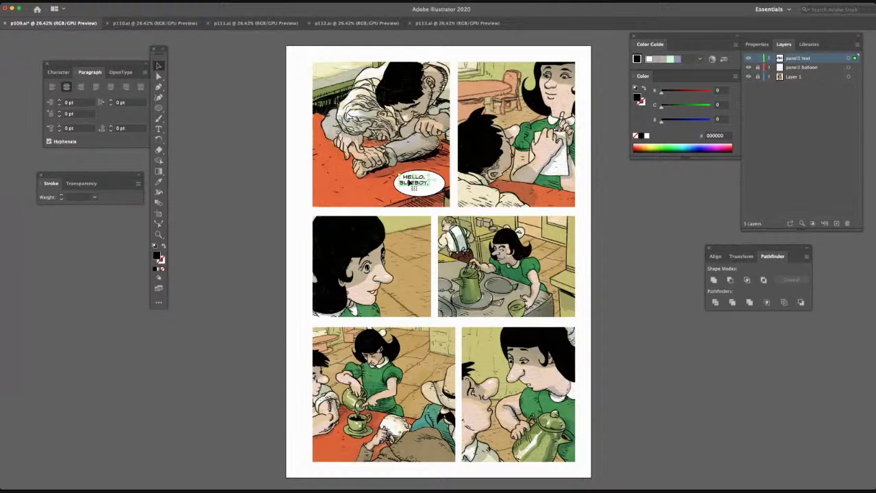
drag(409, 182, 415, 184)
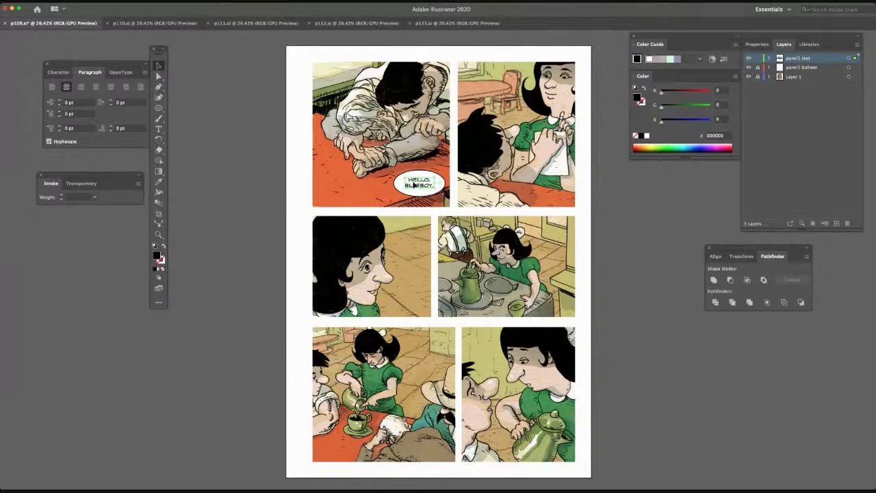
click(258, 164)
Lock the panel1 text layer and narrow the ellipse on the unlocked panel1 balloon layer to fit closer around the text
click(758, 59)
click(799, 68)
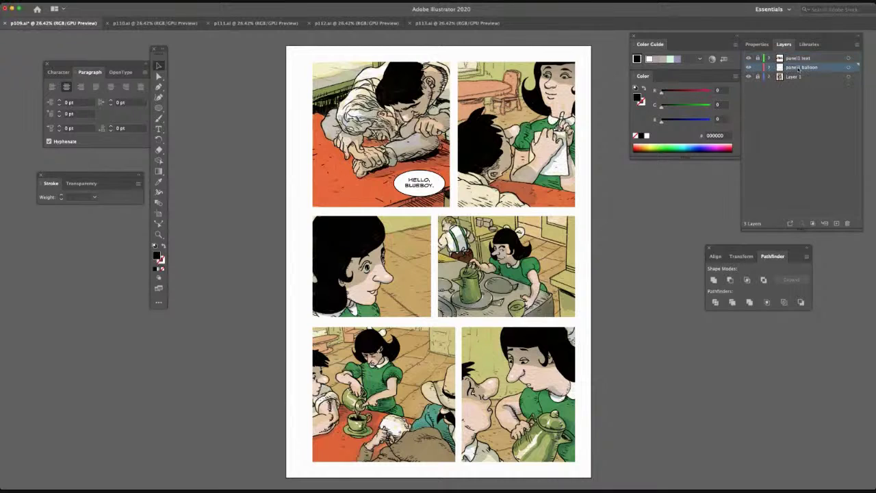
click(418, 196)
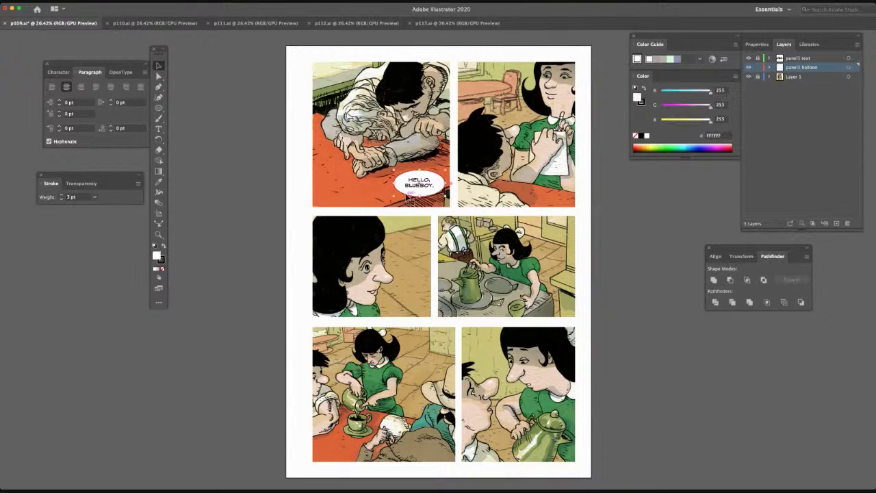
drag(394, 183, 399, 184)
drag(445, 184, 451, 182)
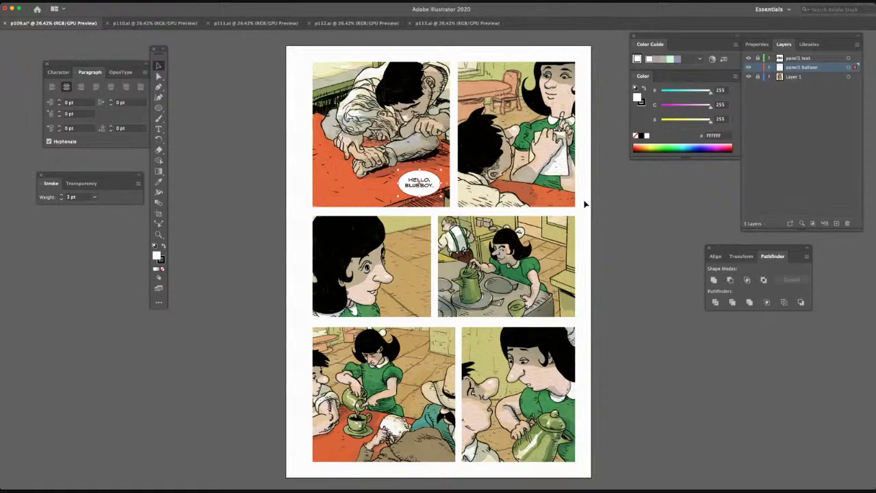
click(585, 203)
Create a three-sided polygon with a 50 px radius beside the page on the panel1 balloon layer
drag(158, 107, 183, 129)
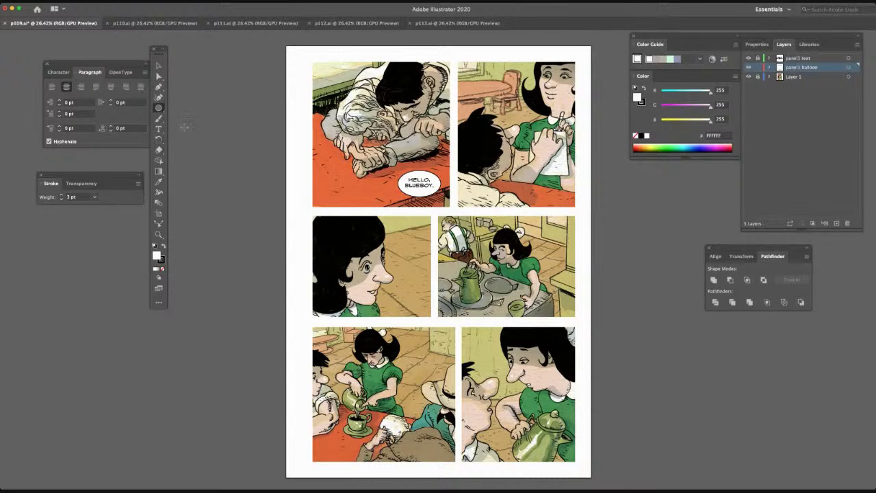
click(194, 144)
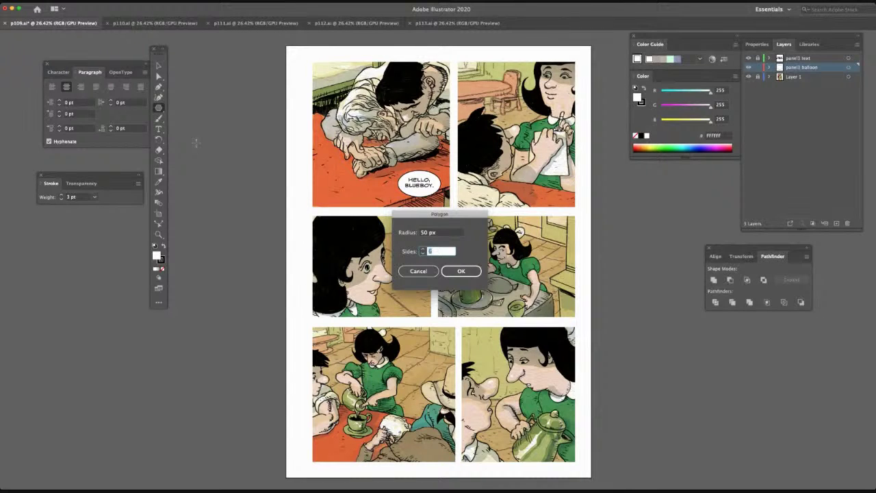
text(3)
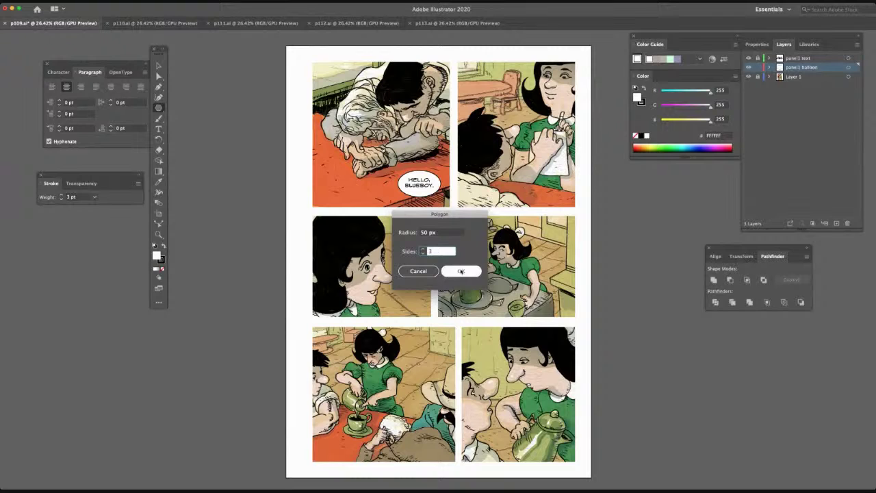
key(Return)
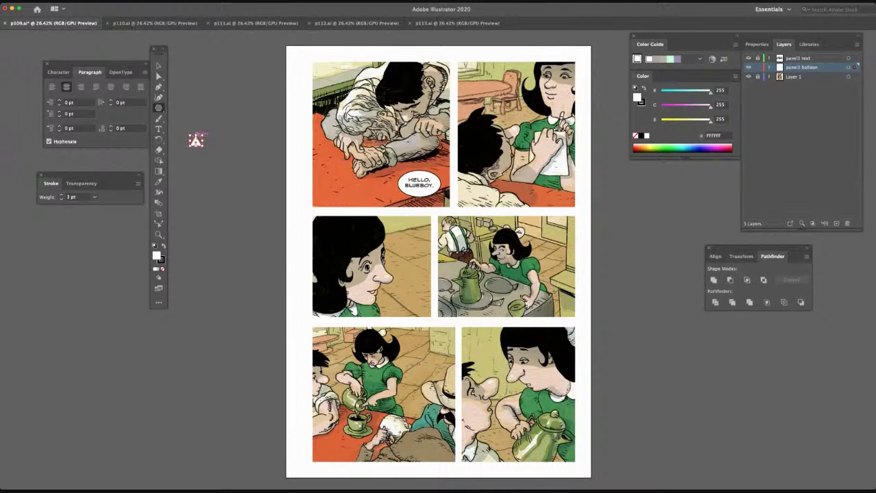
Stretch and rotate the triangle into a narrow tail, placing it over the balloon so its tip points past the right edge
click(159, 67)
drag(197, 135, 198, 120)
drag(200, 119, 216, 135)
drag(196, 139, 430, 189)
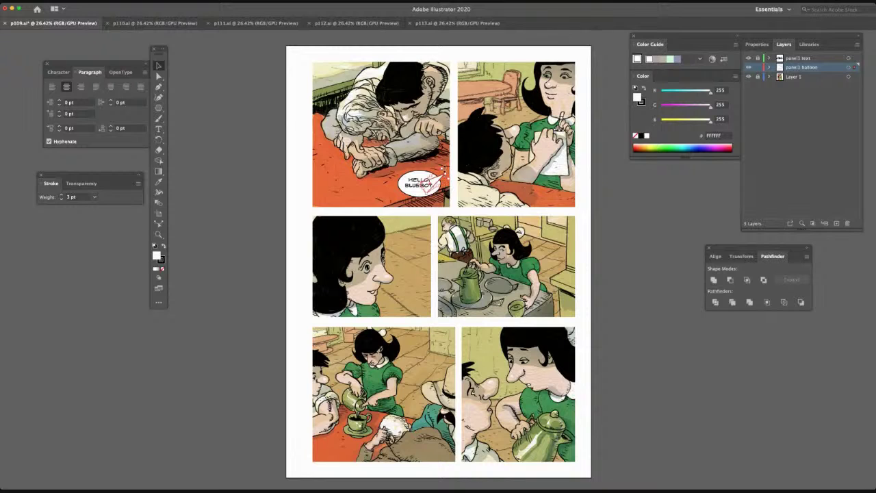
drag(443, 167, 448, 174)
Unite the triangular tail with the balloon ellipse into one shape and lock the panel1 balloon layer
click(159, 75)
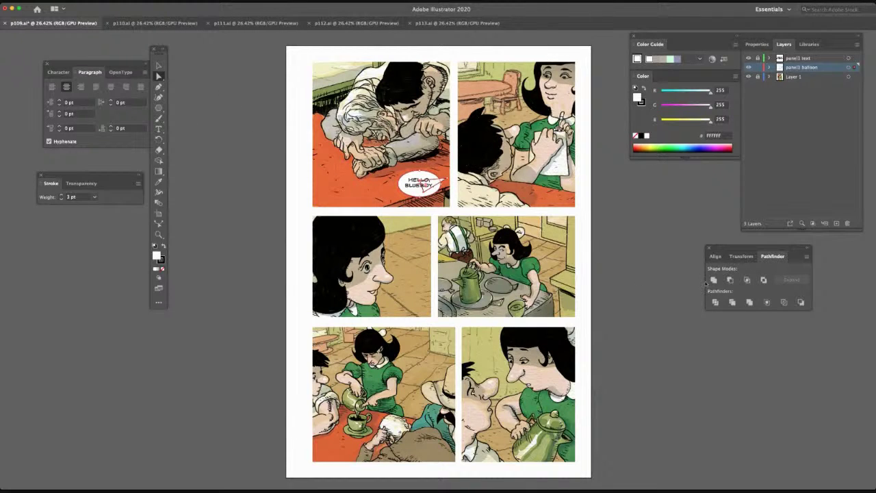
click(715, 280)
click(811, 62)
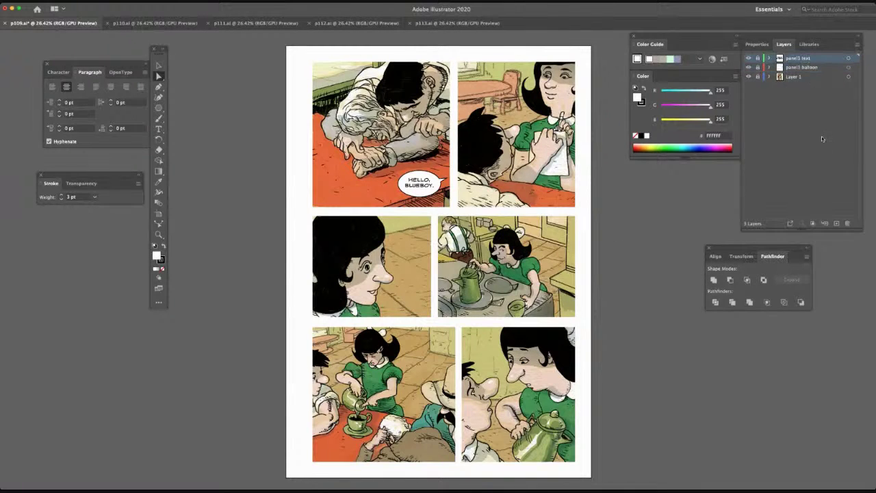
Add a new layer above the panel1 text layer and name it "panel2 balloon"
click(838, 223)
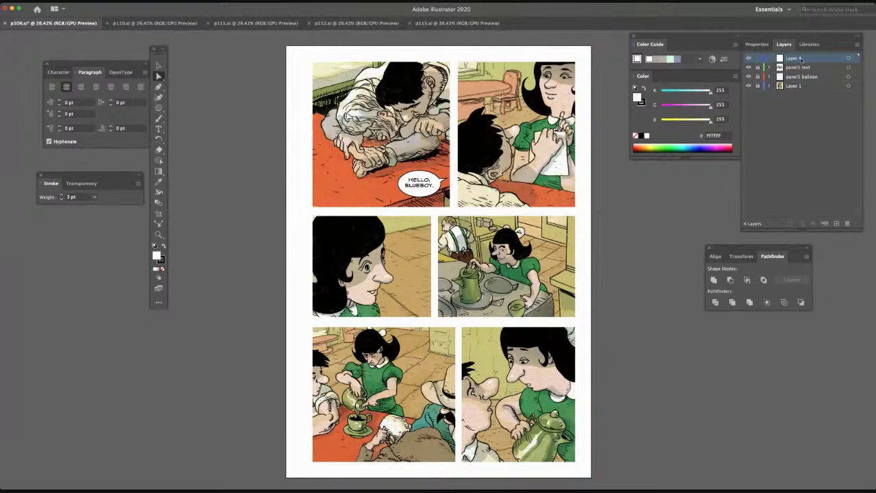
double_click(801, 58)
text(panel2 balloon)
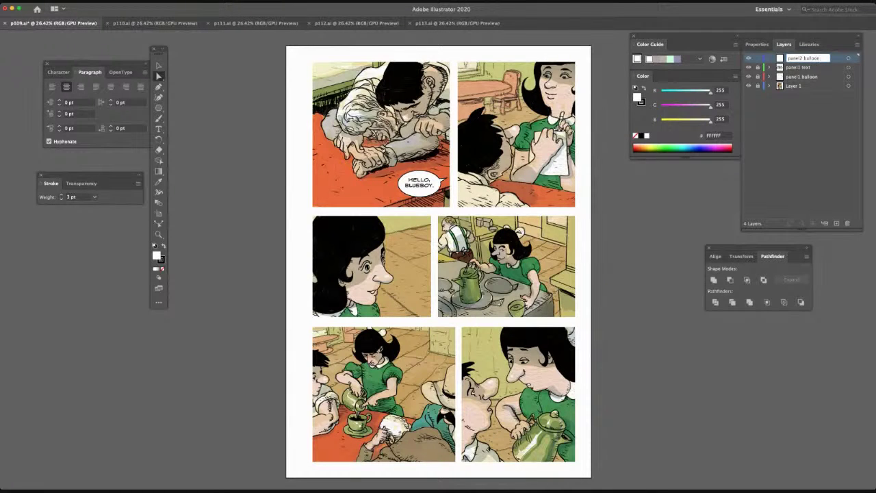
key(Return)
Draw a white ellipse beside the page and move it into the upper-left corner of the second comic panel
click(159, 108)
drag(161, 110, 180, 118)
drag(193, 148, 242, 184)
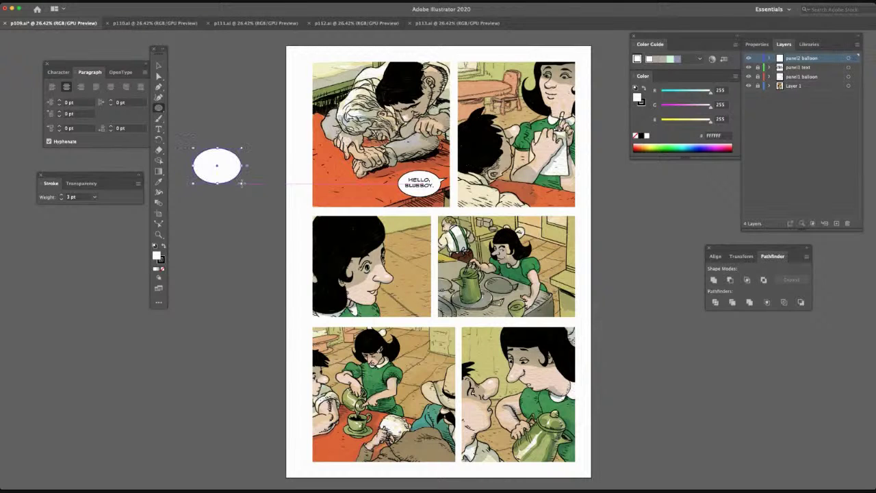
click(157, 67)
drag(200, 166, 467, 83)
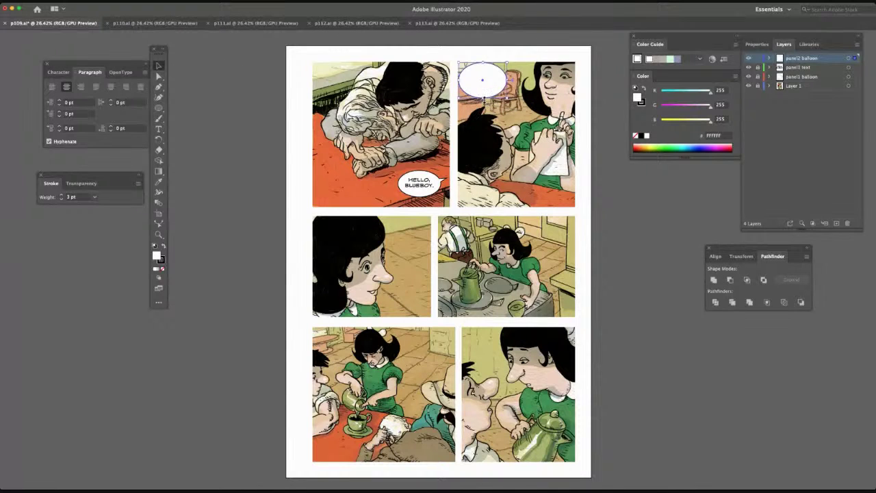
Flatten the second panel's balloon ellipse and add a layer named "panel2 text1" above the panel2 balloon layer
drag(482, 99, 482, 87)
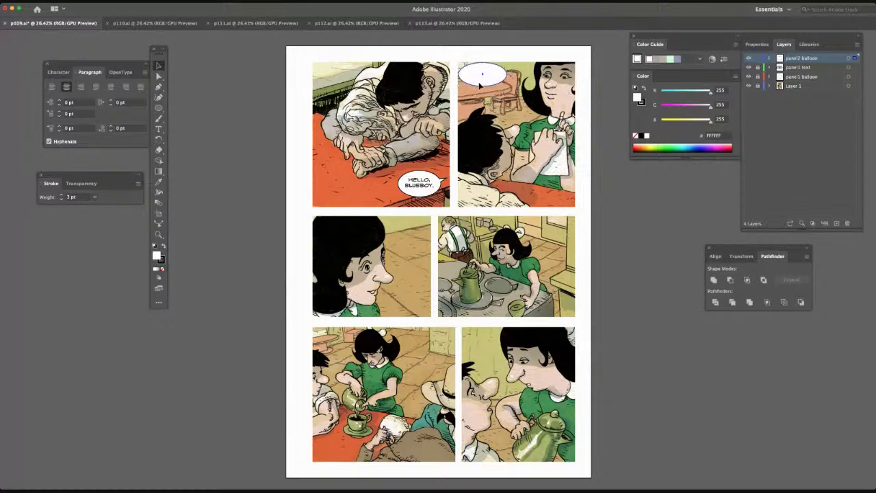
click(488, 101)
click(837, 223)
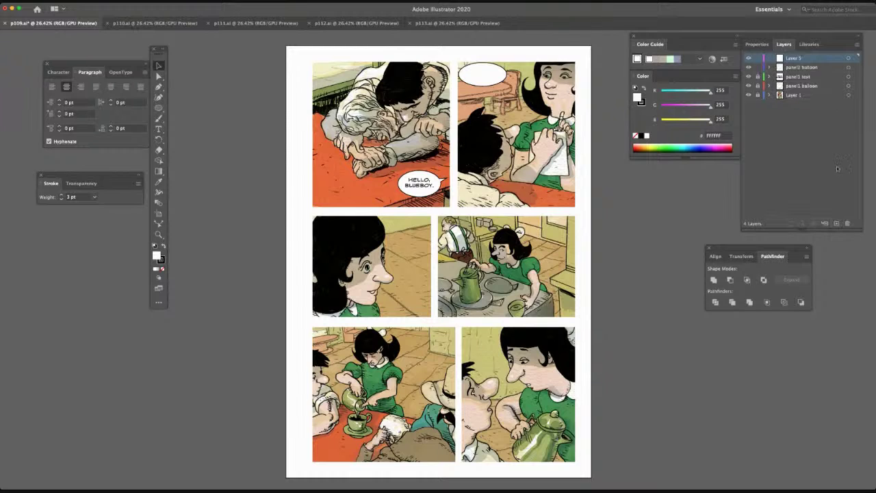
double_click(794, 59)
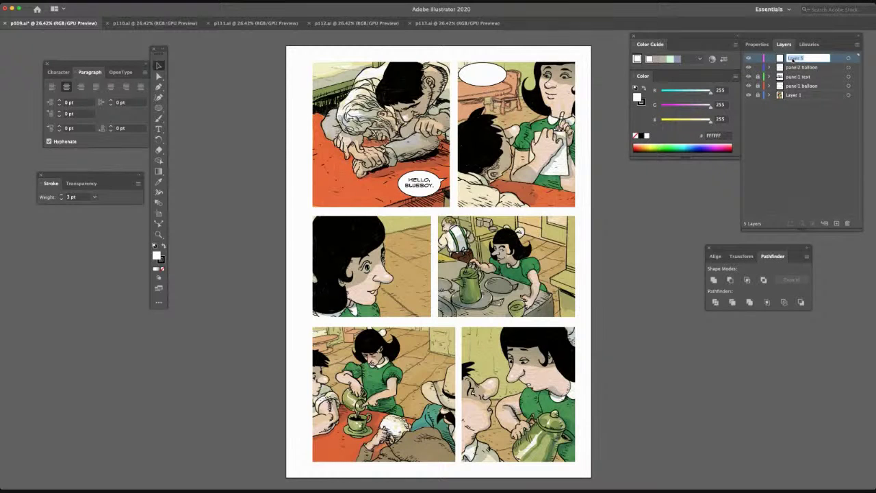
text(panel2 text1)
key(Return)
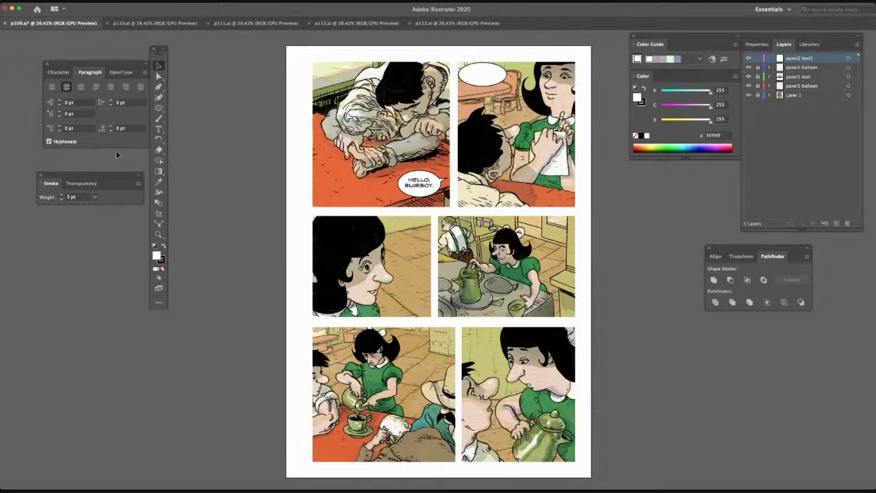
Add the dialogue "HI, MAGGIE." as a black text line over the second panel's balloon
click(160, 129)
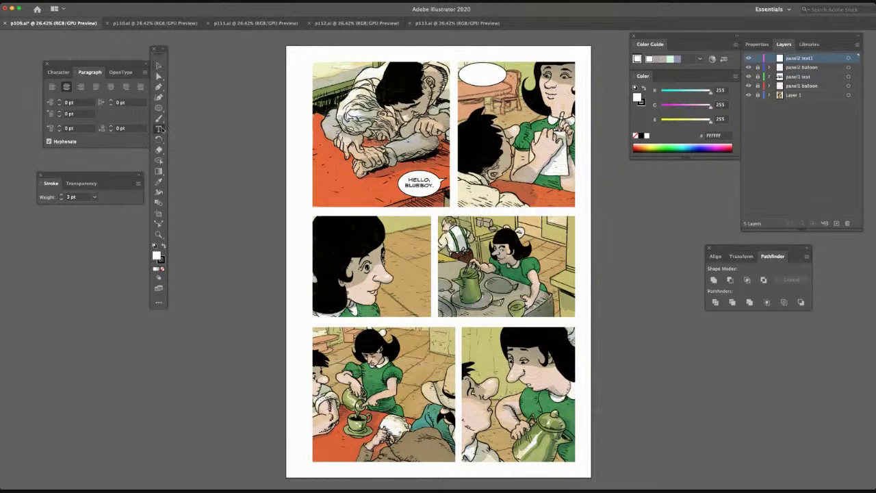
click(471, 73)
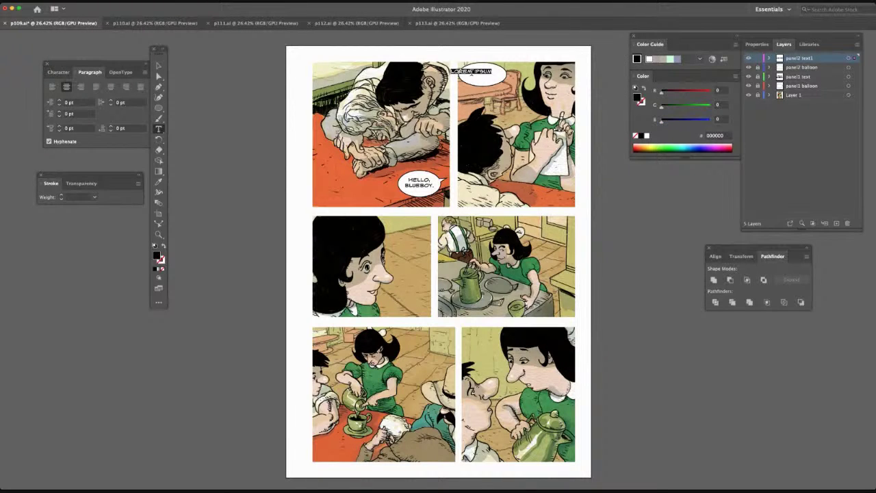
text(HMM... M)
text(AGGIE)
text(!)
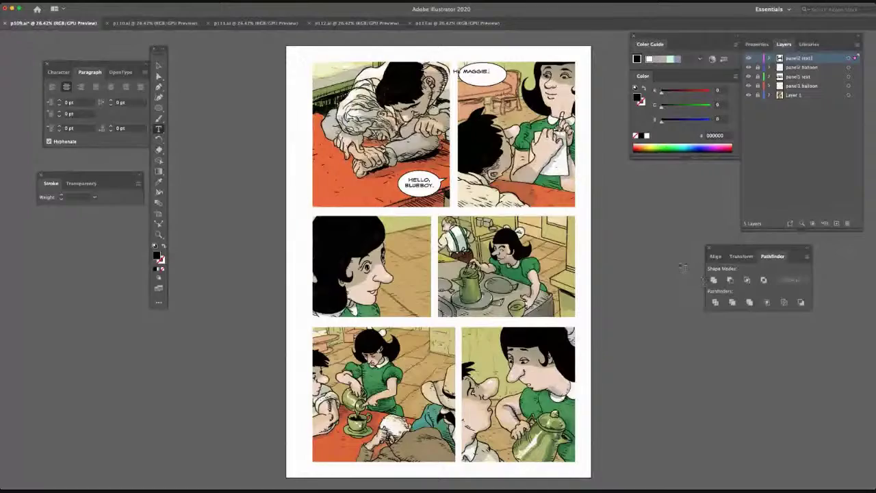
Centre the "HI, MAGGIE." text inside the balloon and lock the panel2 text1 layer
click(159, 67)
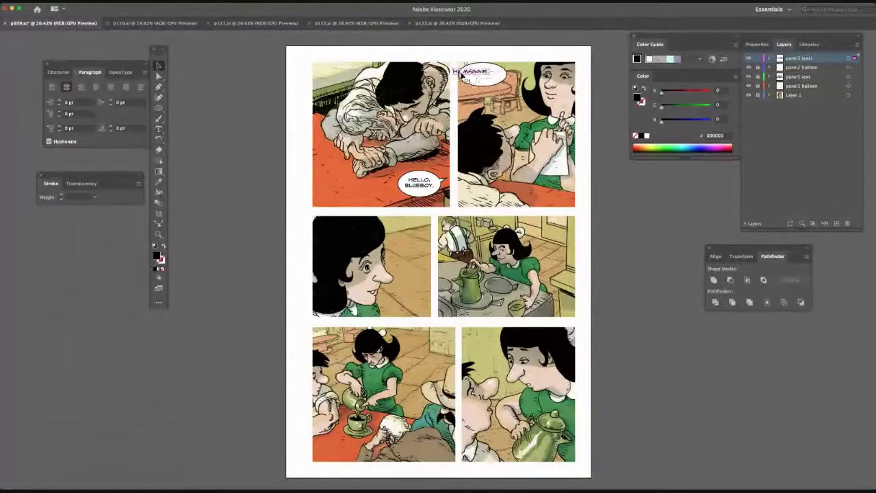
drag(484, 77, 482, 76)
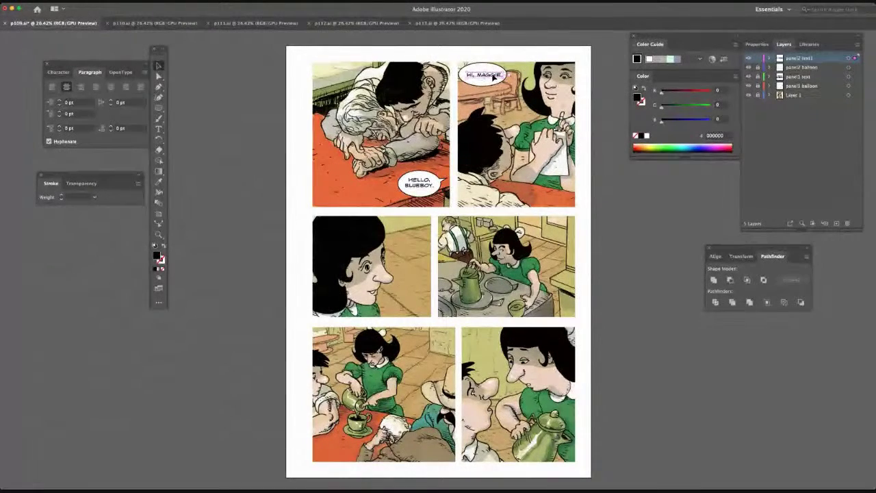
drag(493, 78, 490, 74)
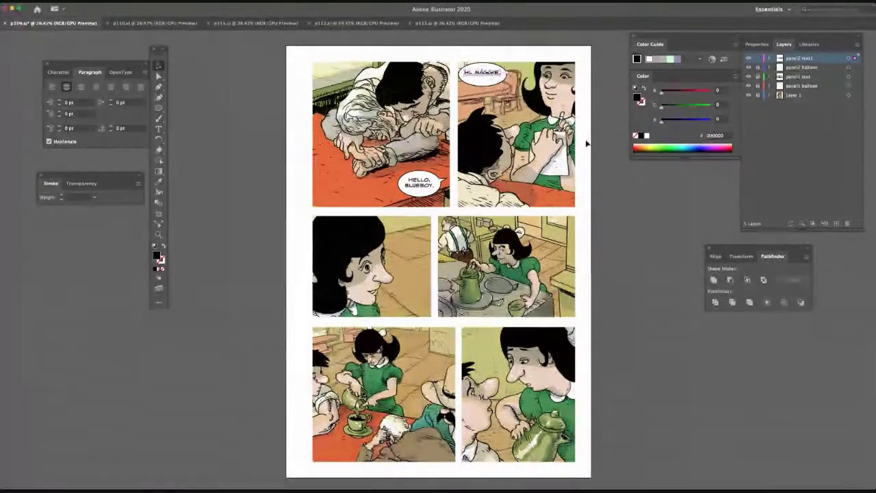
click(630, 179)
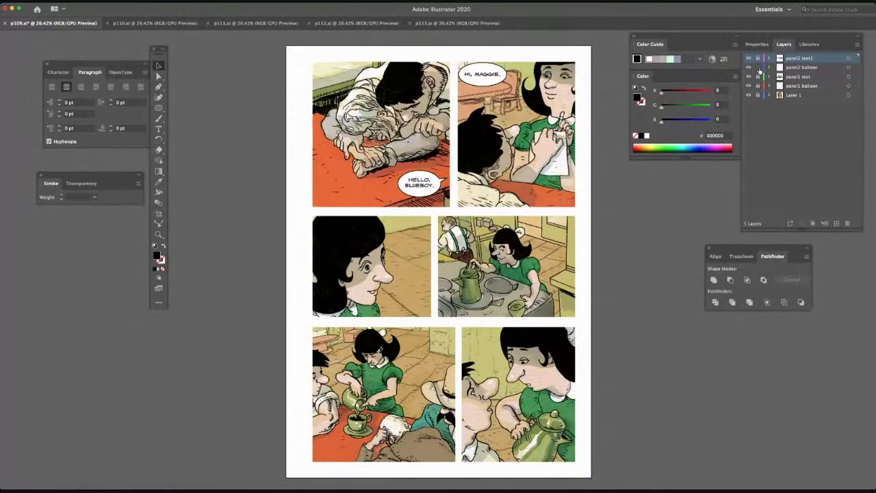
Flatten the ellipse around "HI, MAGGIE." on the panel2 balloon layer to about 342 by 125 px
click(803, 68)
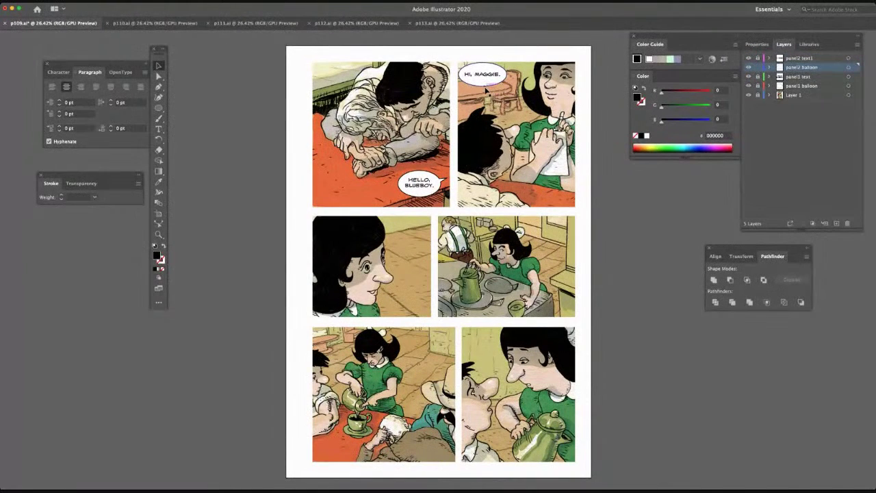
click(485, 88)
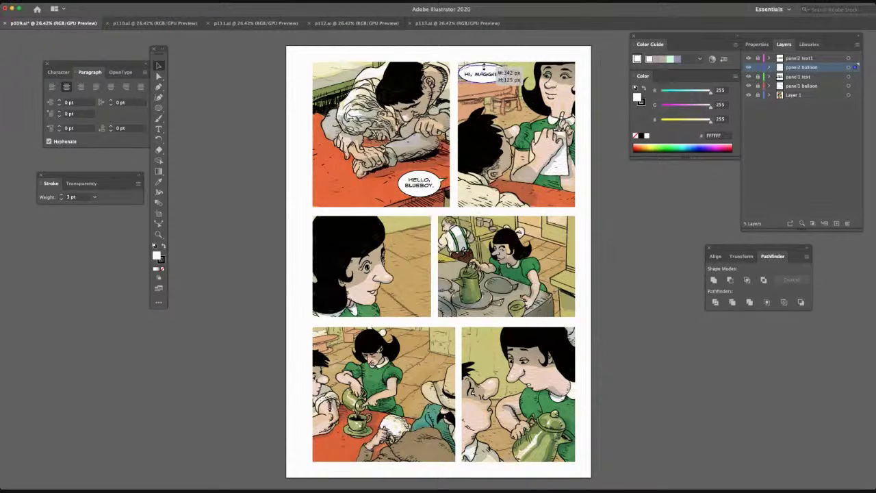
click(490, 96)
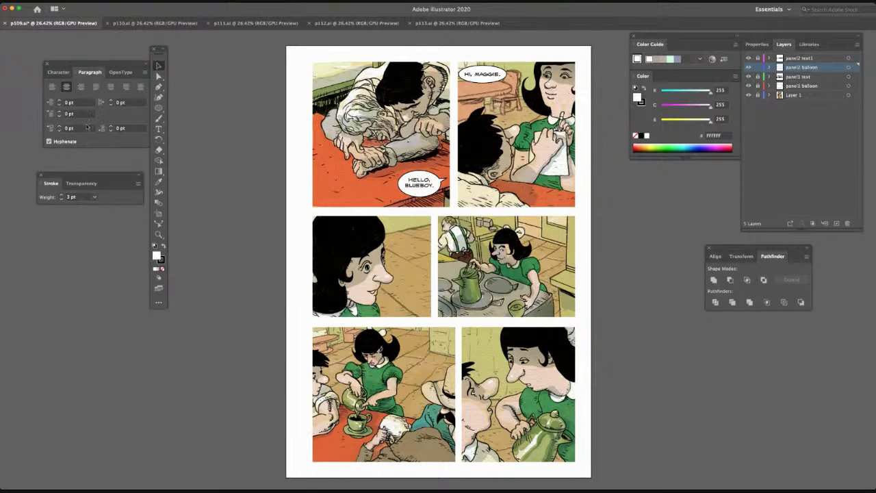
Draw another white ellipse on the panel2 balloon layer, place it just below the "HI, MAGGIE." balloon and flatten it slightly
click(158, 108)
drag(415, 244, 464, 279)
key(v)
mouse_move(431, 272)
mouse_down()
mouse_move(467, 161)
mouse_move(494, 122)
mouse_move(499, 97)
mouse_move(488, 103)
mouse_move(480, 81)
mouse_up()
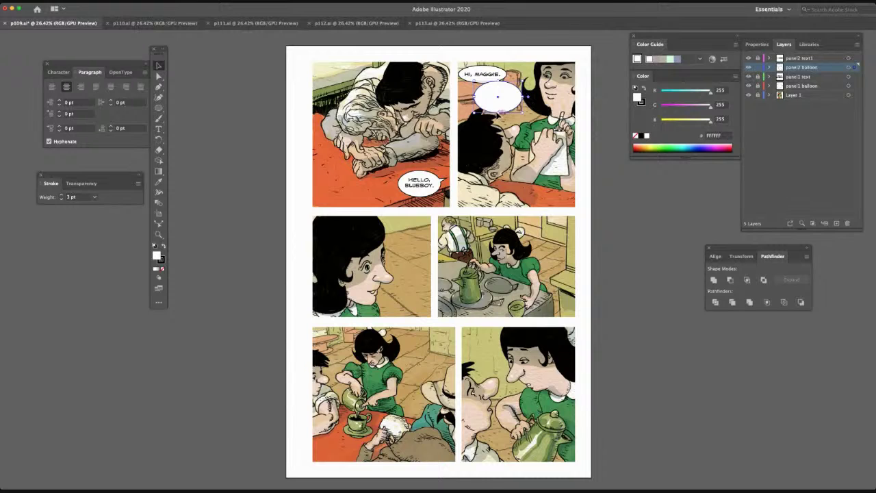
drag(498, 111, 499, 106)
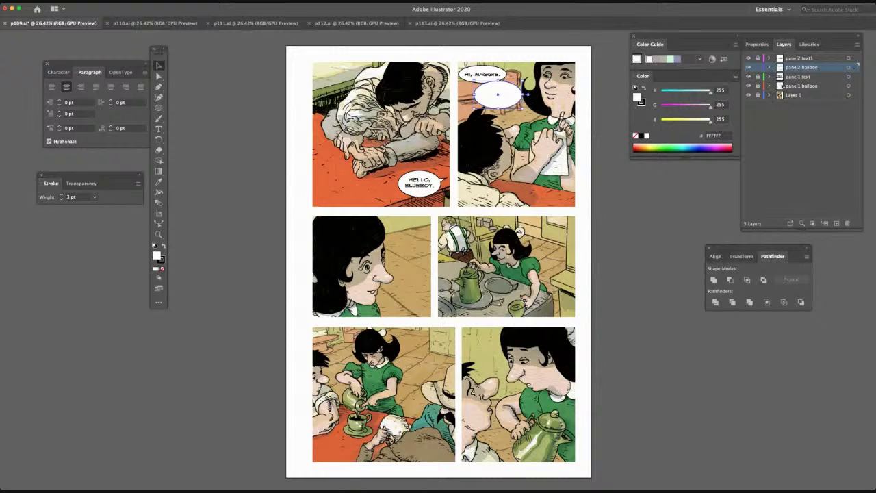
Add a layer above panel2 text1 and name it "panel2 text2"
click(794, 60)
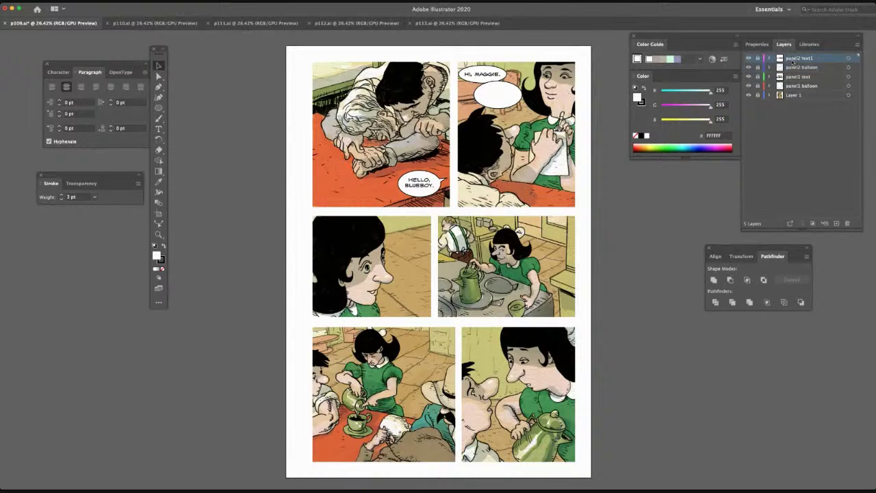
click(837, 224)
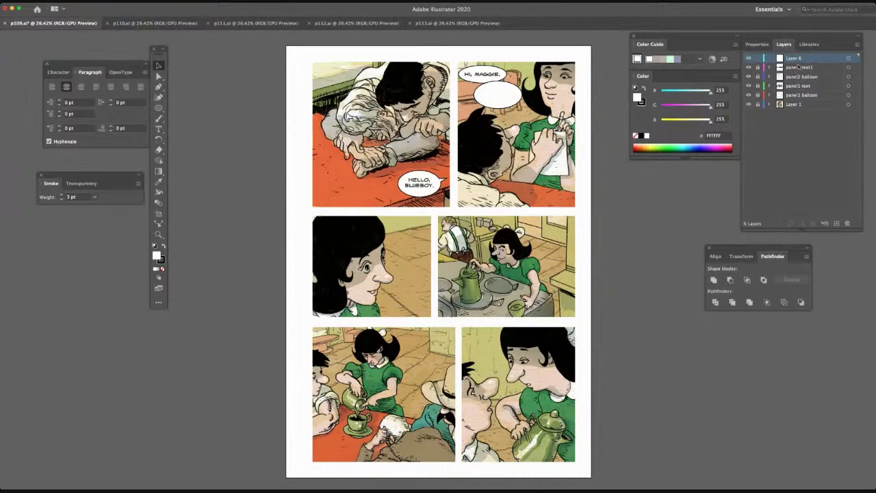
double_click(797, 62)
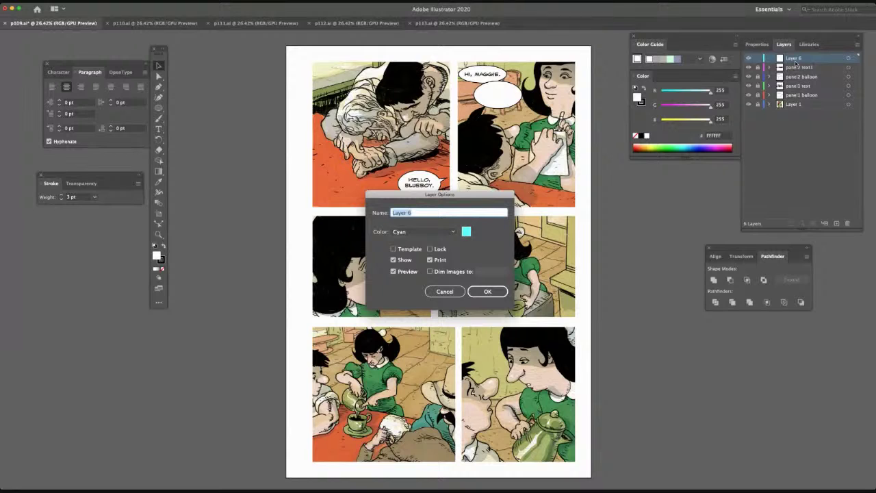
text(panel2 text2)
key(Return)
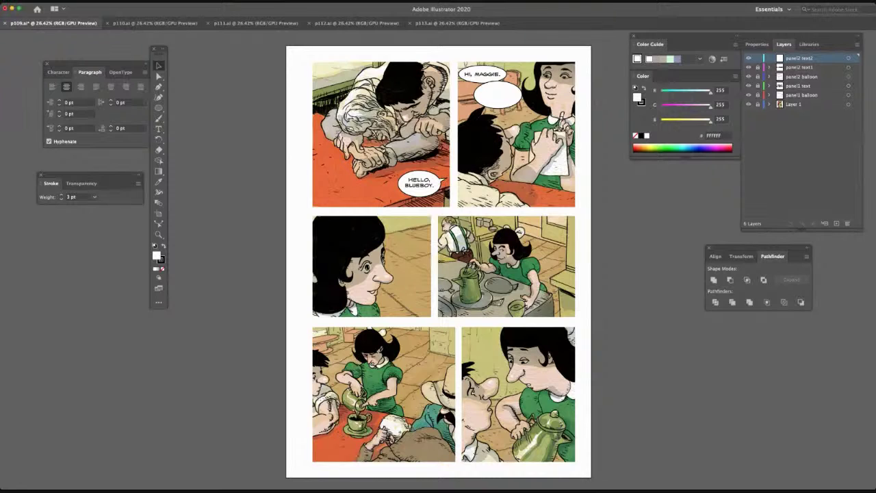
Add the three-line dialogue "WE NEED SOME BLACK COFFEE REAL BAD." over the lower balloon in the second panel
click(159, 129)
click(493, 93)
text(WE)
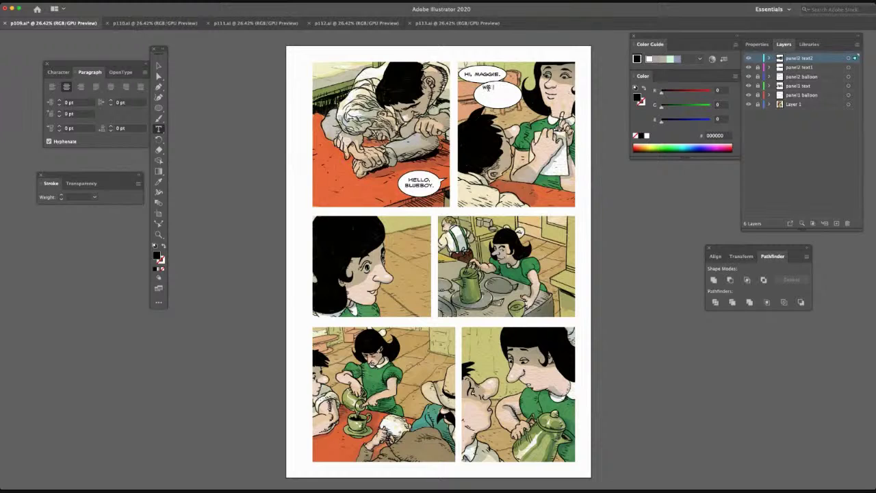
text( NEED SOME BLACK COFFEE!)
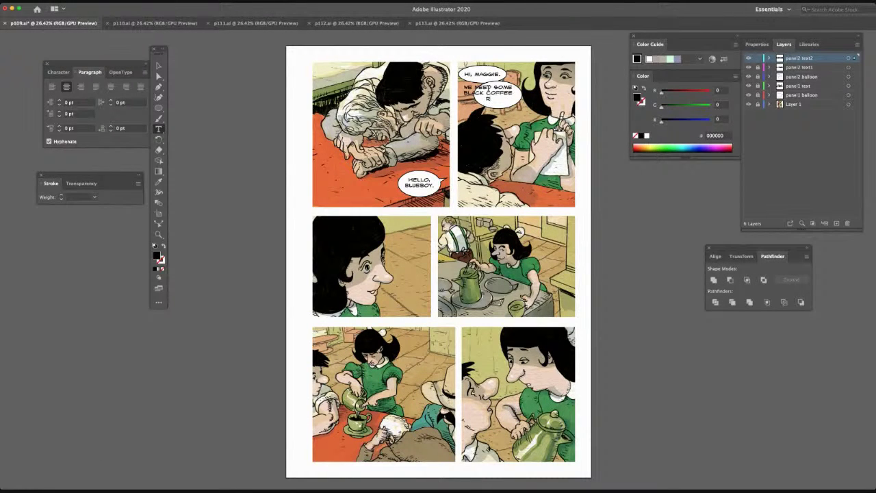
key(BackSpace)
text(.)
Position the coffee dialogue over the lower balloon and lock the panel2 text2 layer
click(159, 66)
drag(493, 101, 497, 101)
click(758, 58)
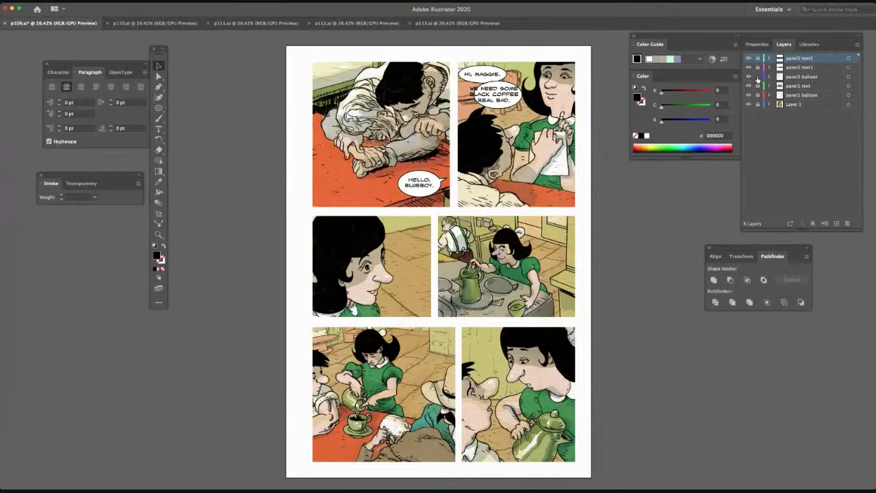
Widen and reposition the lower ellipse on the panel2 balloon layer so it surrounds all three lines of the coffee dialogue
click(794, 77)
drag(501, 114, 460, 94)
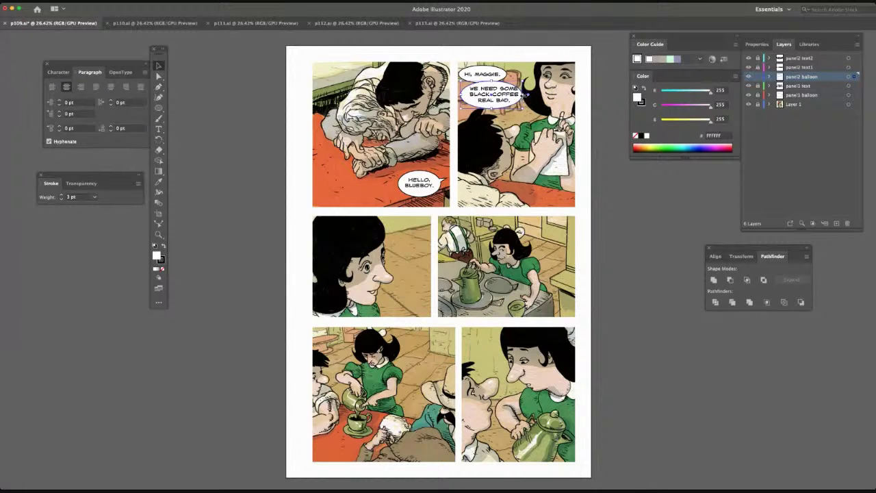
drag(524, 95, 526, 97)
drag(498, 105, 500, 104)
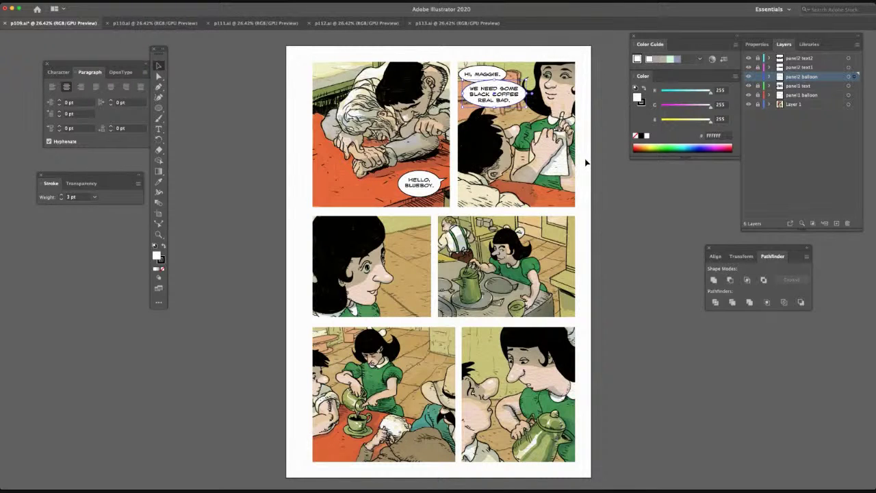
click(620, 176)
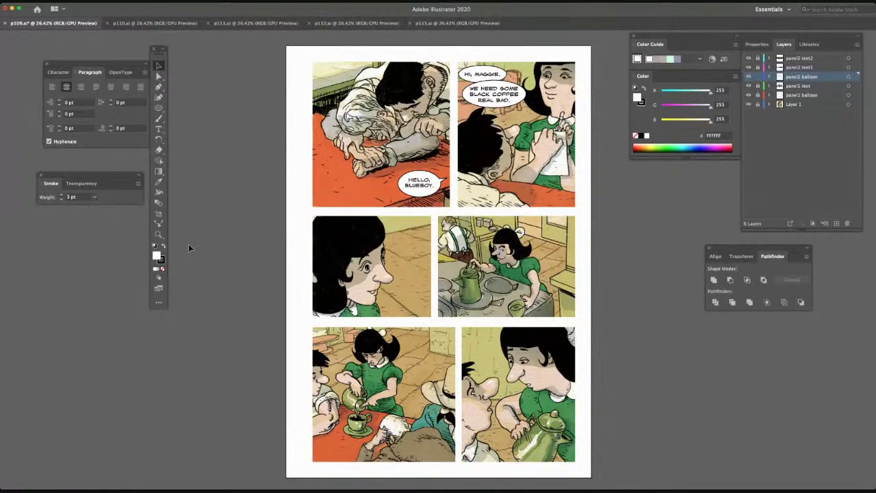
Paste a copy of the white ellipse, shrink it and place it over the right half of the coffee balloon
key(super+v)
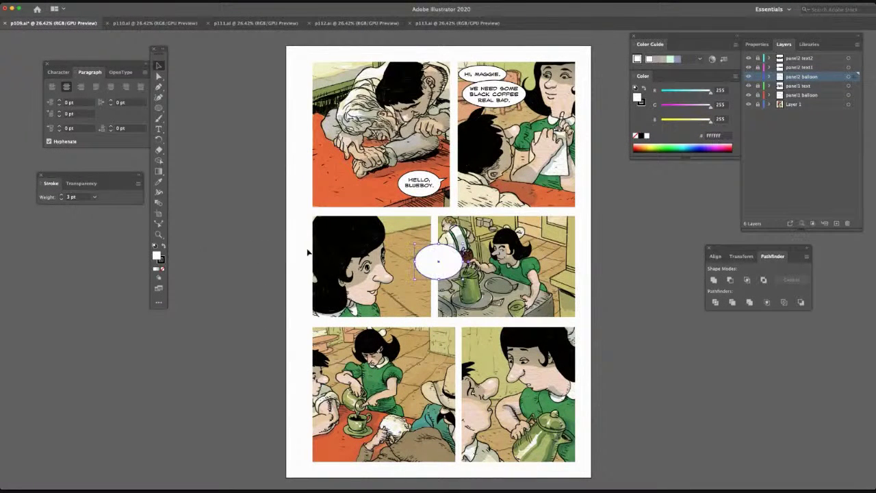
drag(439, 244, 509, 99)
click(230, 155)
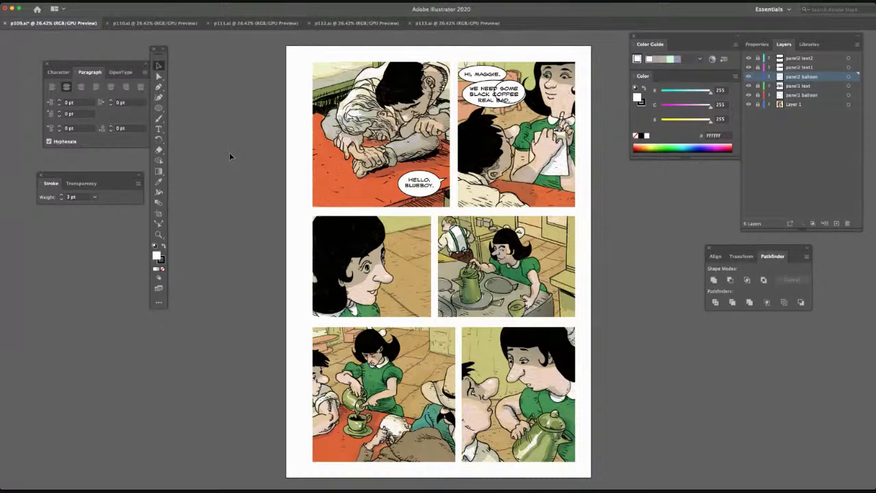
key(super+z)
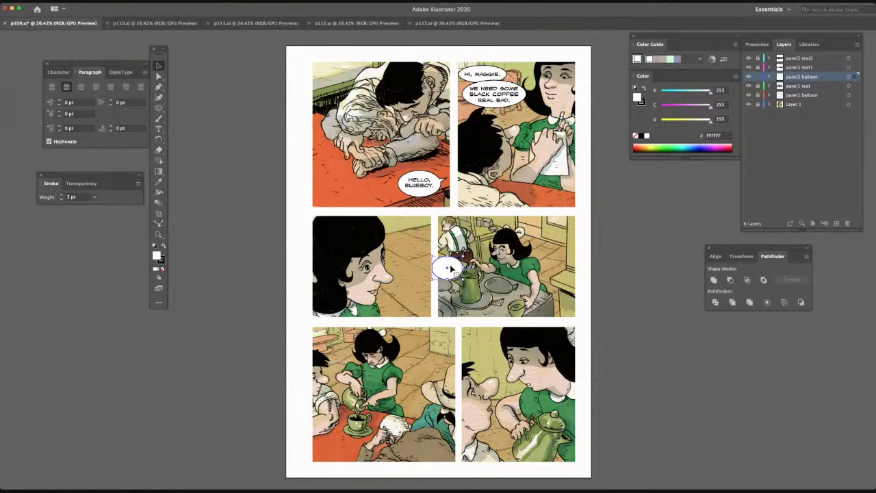
drag(448, 268, 519, 94)
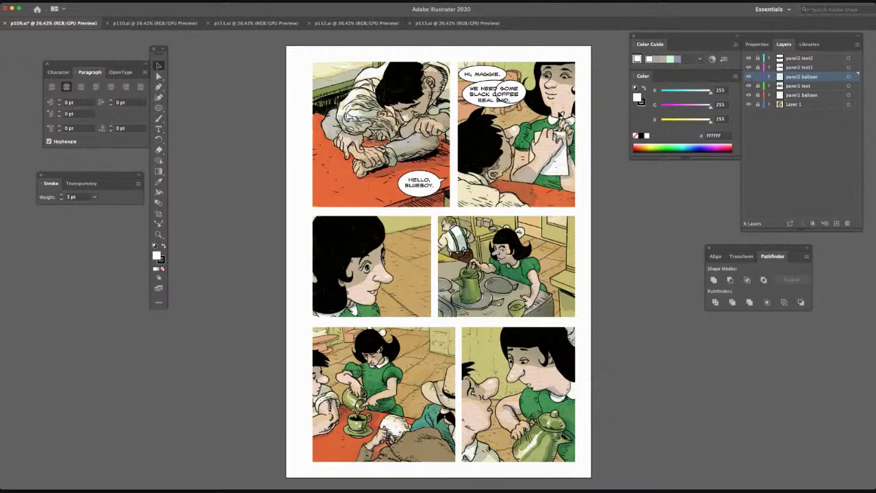
Paste another small white ellipse and place it over the left end of the coffee balloon
click(510, 102)
key(ctrl+v)
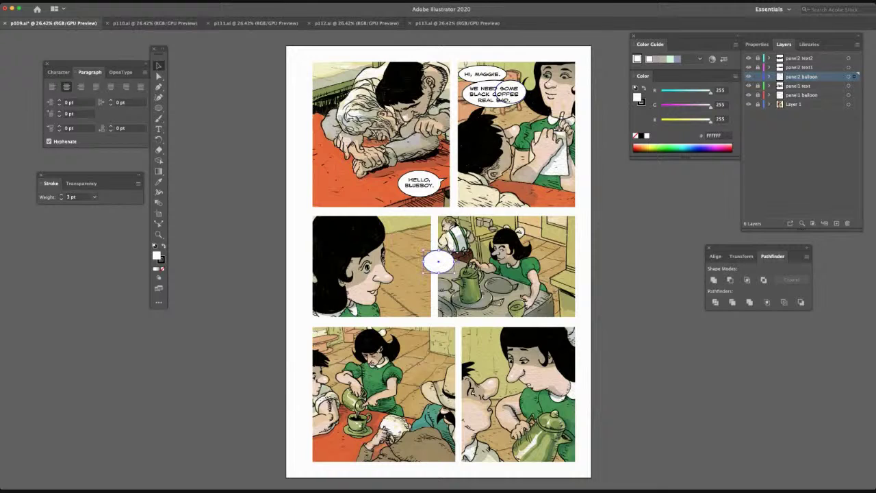
drag(436, 261, 471, 90)
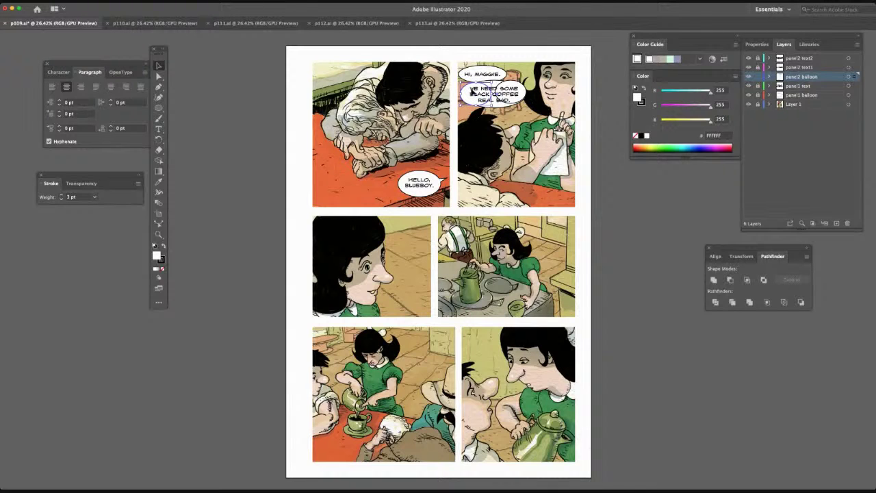
Select the overlapping balloon shapes in the second panel and unite them into one shape
click(158, 76)
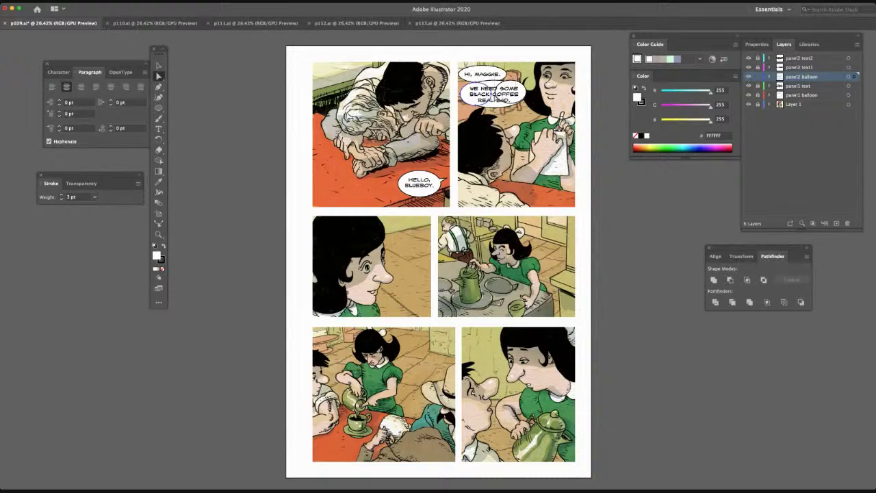
click(494, 98)
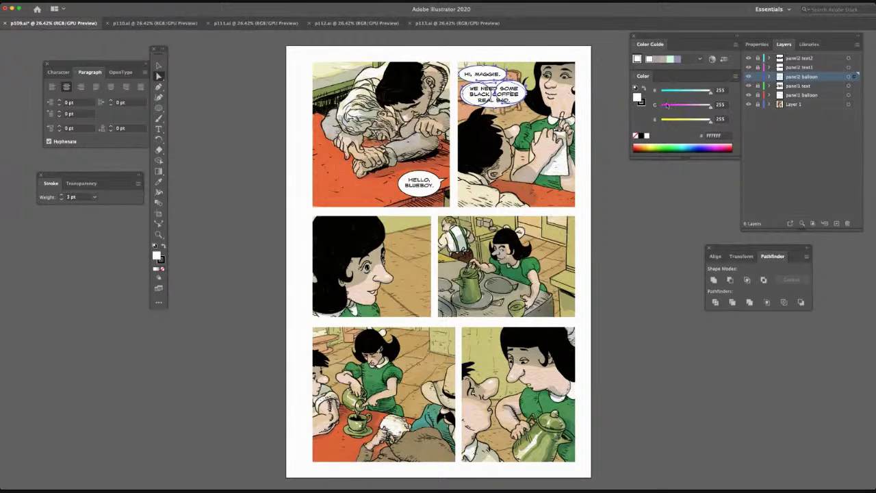
click(714, 280)
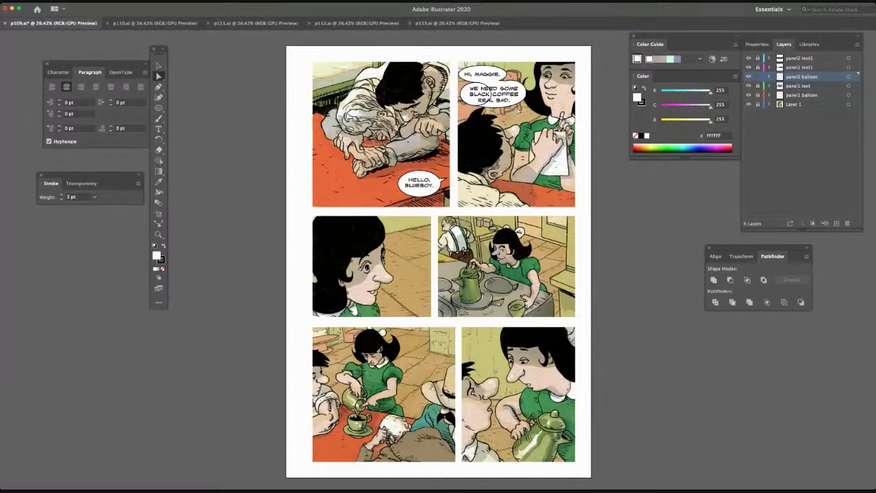
Try to unite all the balloon shapes in the second panel, and undo the union
key(super+a)
click(714, 279)
click(651, 244)
key(super+a)
key(super+z)
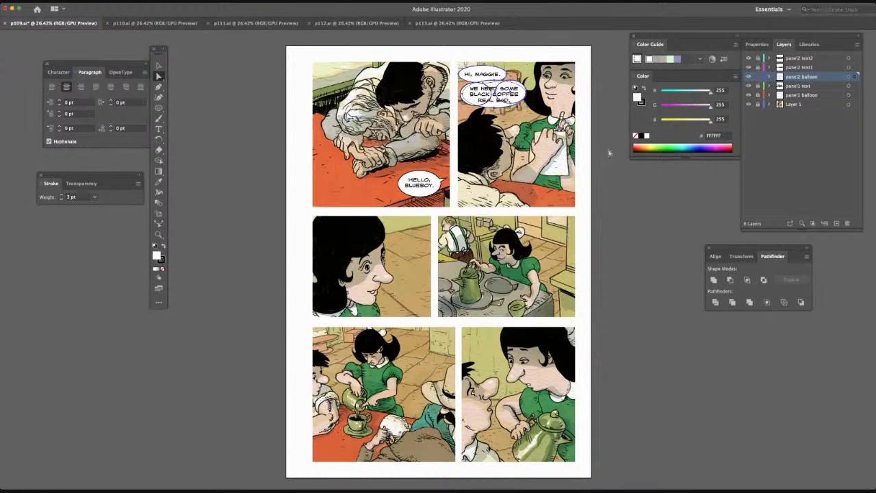
Move the second panel's greeting balloon and its text slightly up, clear of the coffee balloon
click(646, 178)
drag(485, 81, 483, 79)
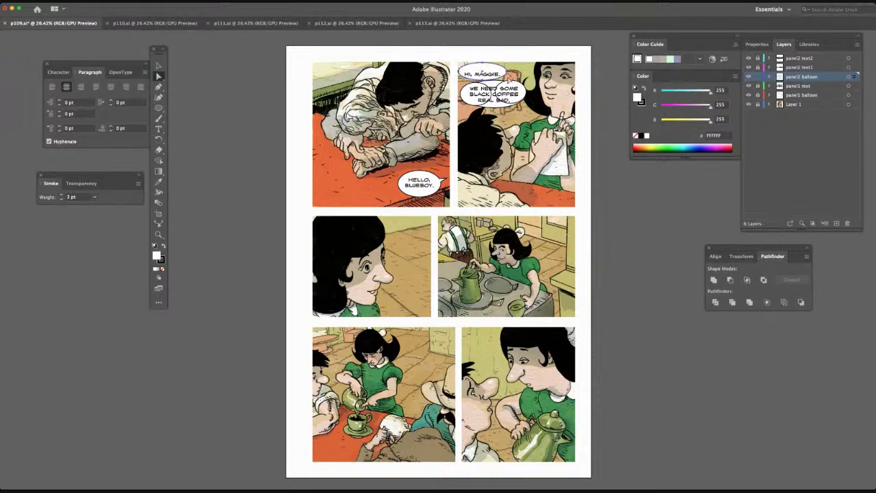
click(759, 77)
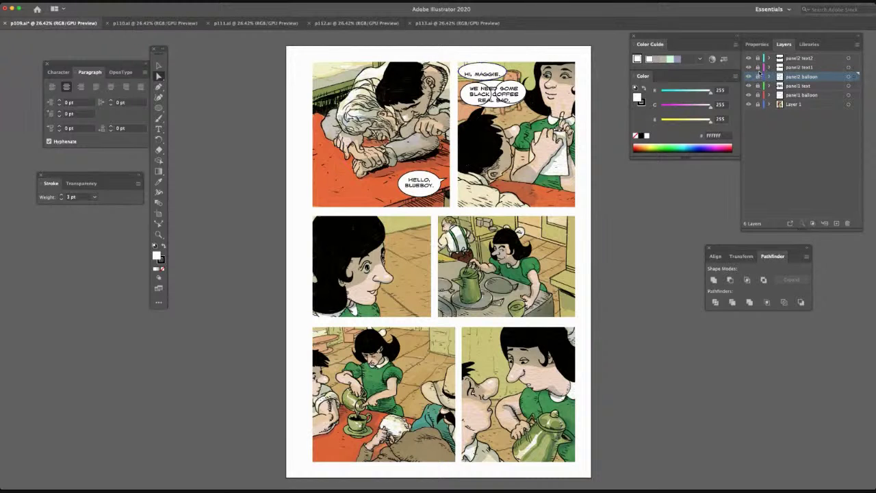
click(812, 69)
click(491, 78)
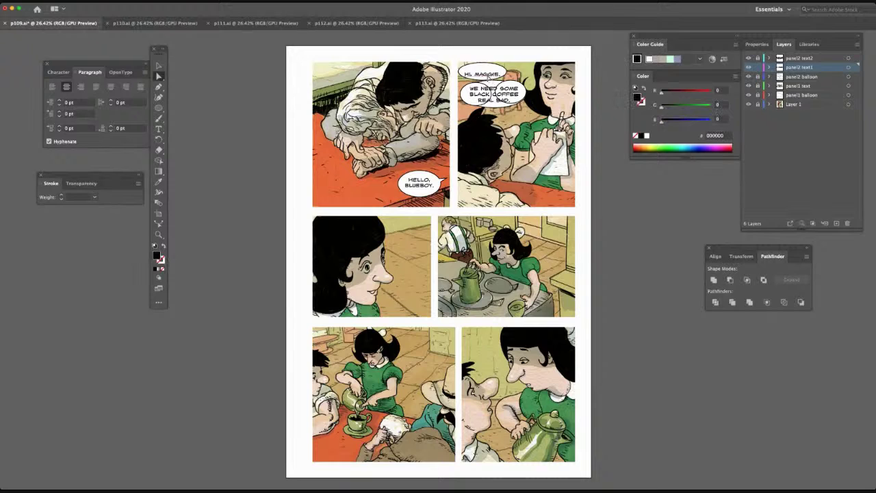
drag(490, 78, 489, 74)
Unite the overlapping ellipses on the panel2 balloon layer into a single coffee balloon outline
click(796, 77)
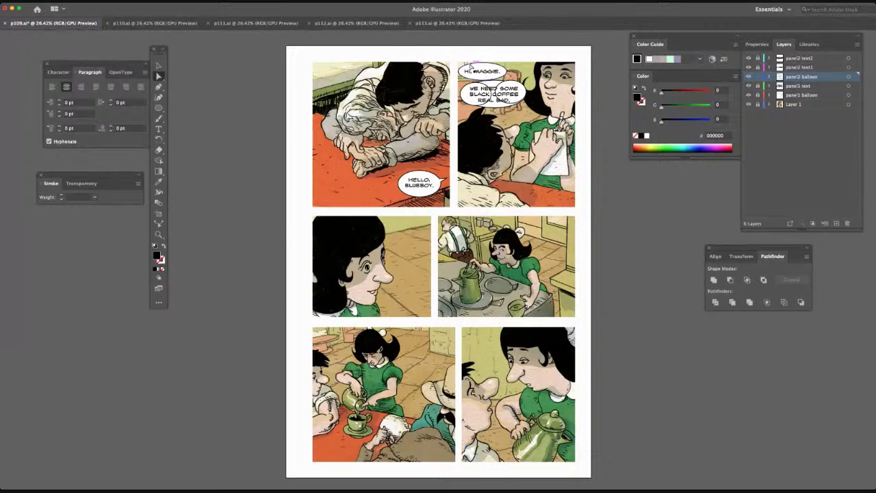
drag(464, 63, 508, 106)
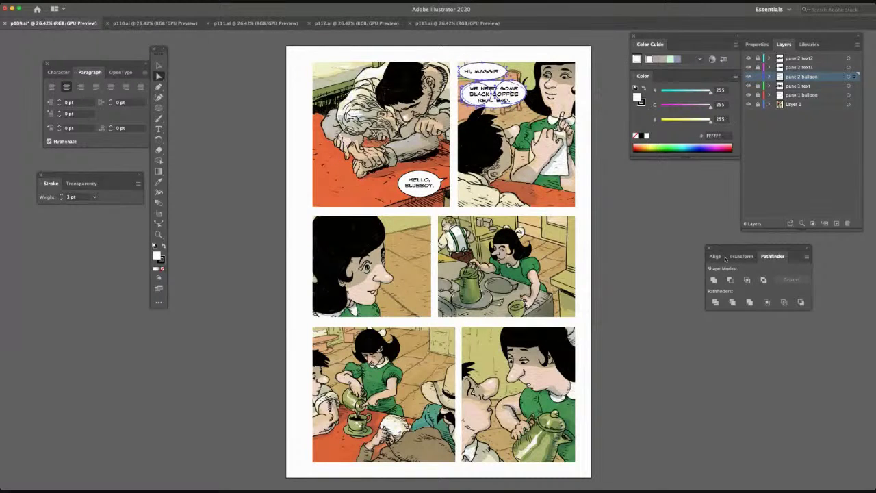
click(715, 280)
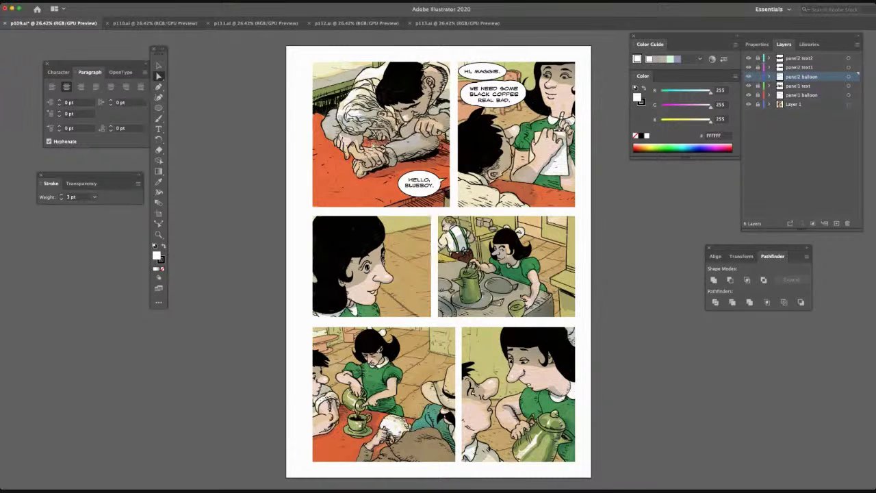
Draw a small upright white rectangle and place it as a bridge between the greeting and coffee balloons
click(159, 108)
click(202, 107)
drag(224, 102, 225, 113)
drag(220, 104, 225, 128)
click(158, 68)
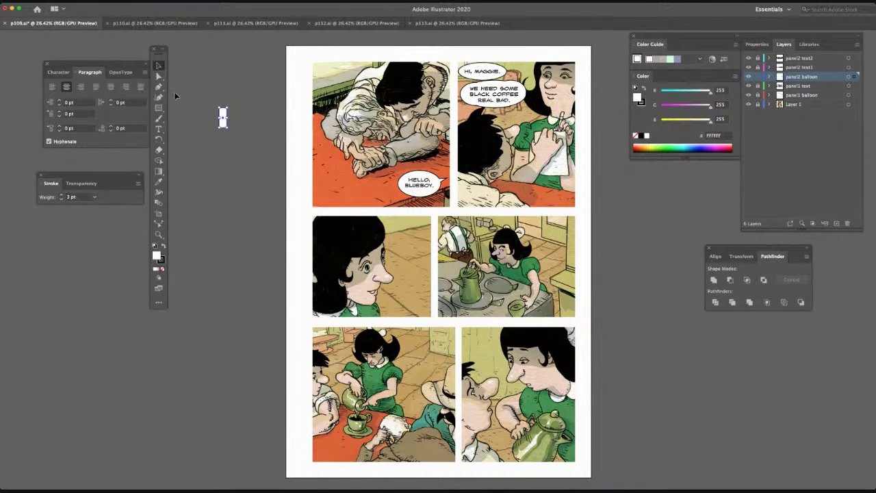
drag(223, 122, 483, 88)
Unite the bridging rectangle with the greeting and coffee balloons
click(158, 76)
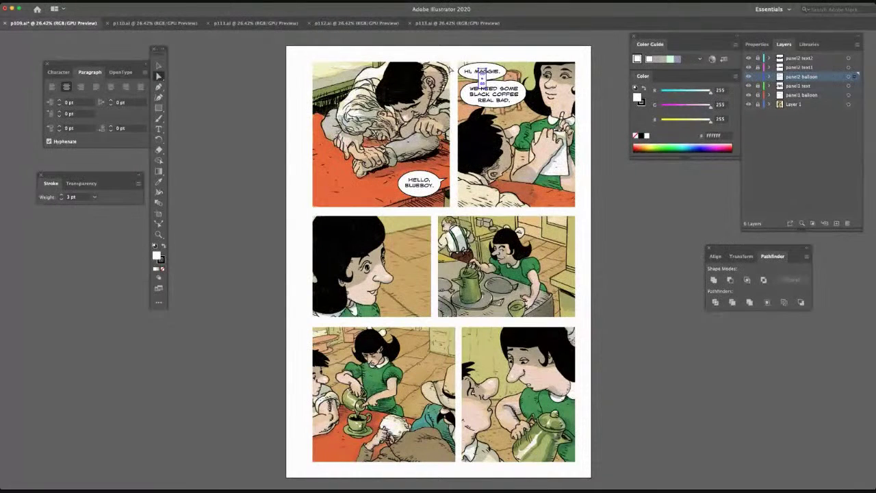
click(497, 101)
click(714, 280)
click(659, 230)
Create a small white triangle beside the page and stretch and rotate it into a narrow slanted tail
click(158, 109)
drag(158, 108, 192, 124)
click(217, 156)
click(461, 272)
click(157, 65)
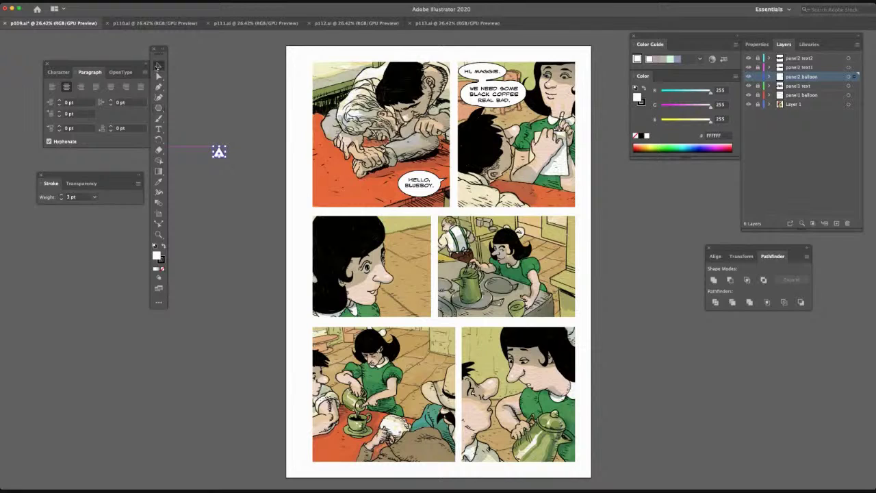
drag(226, 146, 222, 129)
drag(212, 128, 192, 209)
Place the tail at the coffee balloon's lower right edge, pointing at the dark-haired man, and unite it with the balloon
drag(221, 147, 509, 101)
click(159, 77)
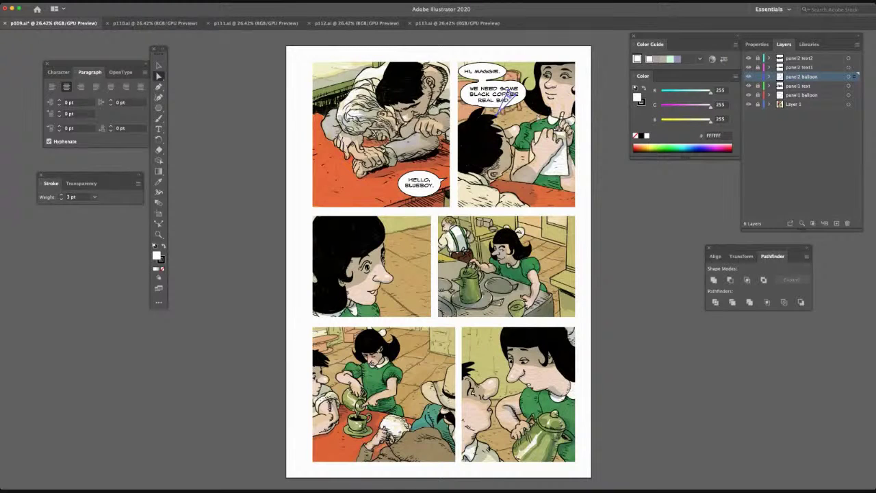
click(714, 280)
click(672, 260)
Add a new layer above panel2 text2 and name it "panel3 balloon"
click(804, 59)
click(837, 223)
double_click(794, 60)
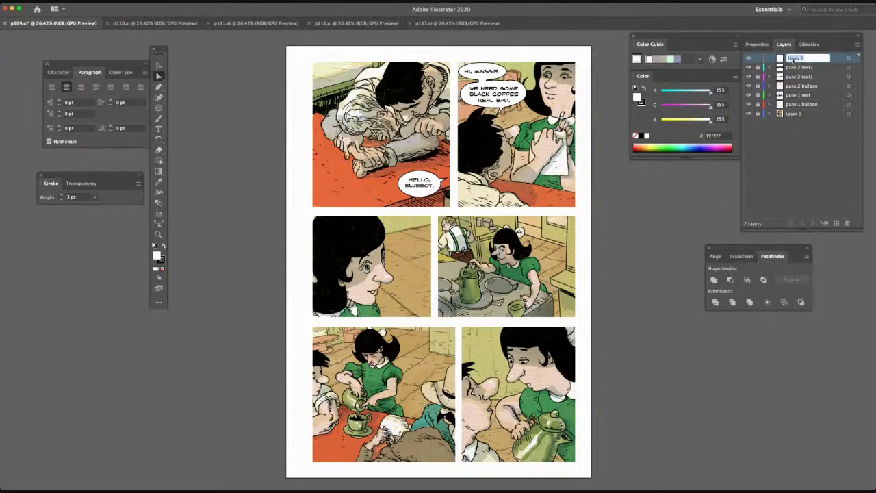
text(panel3 balloon)
key(Return)
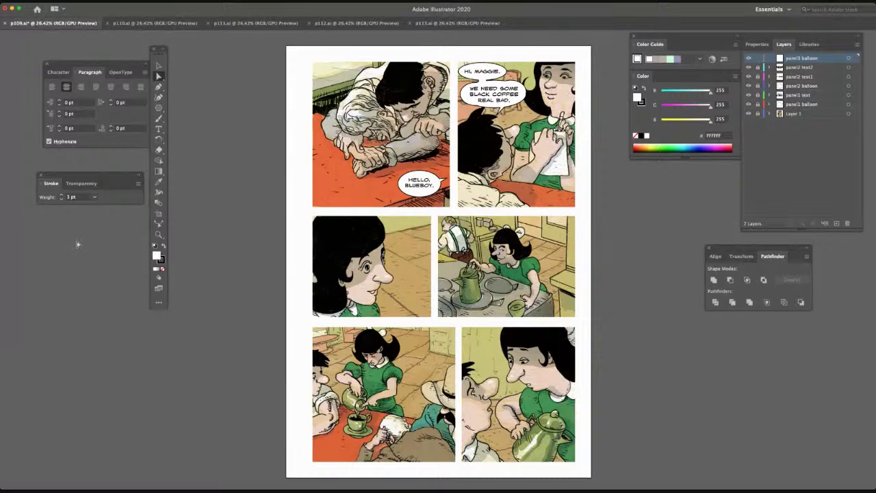
Paste the white ellipse in the upper right of panel three and add an overlapping copy to its right
key(ctrl+v)
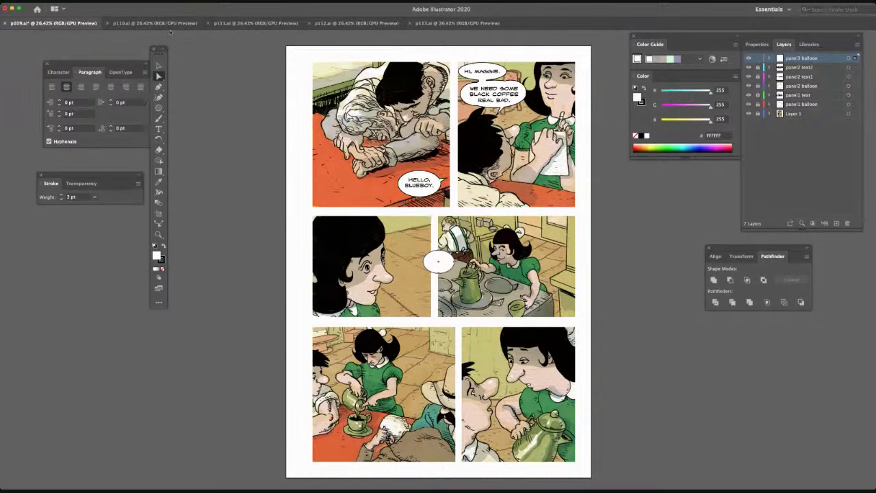
click(158, 66)
drag(436, 263, 405, 231)
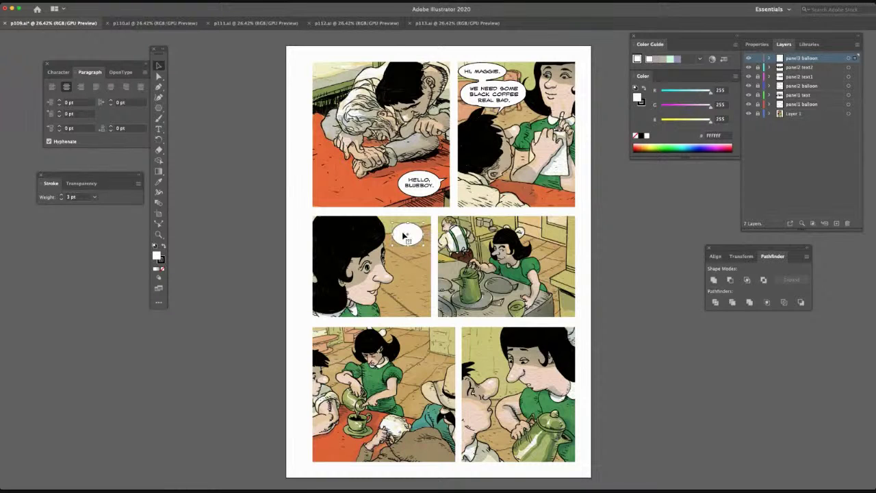
key(ctrl+c)
key(ctrl+v)
drag(449, 268, 425, 242)
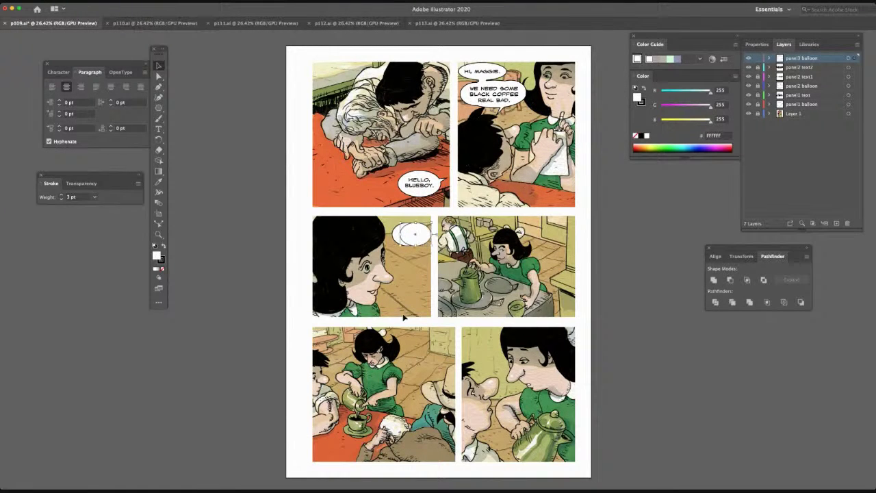
Paste three more ellipses and overlap them at the upper left, lower right and lower left of the panel three cluster
click(403, 319)
key(ctrl+v)
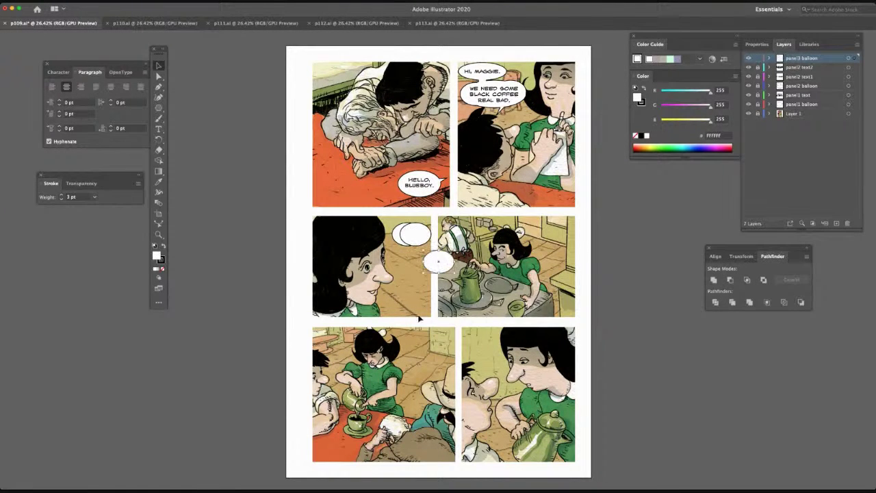
drag(445, 265, 410, 232)
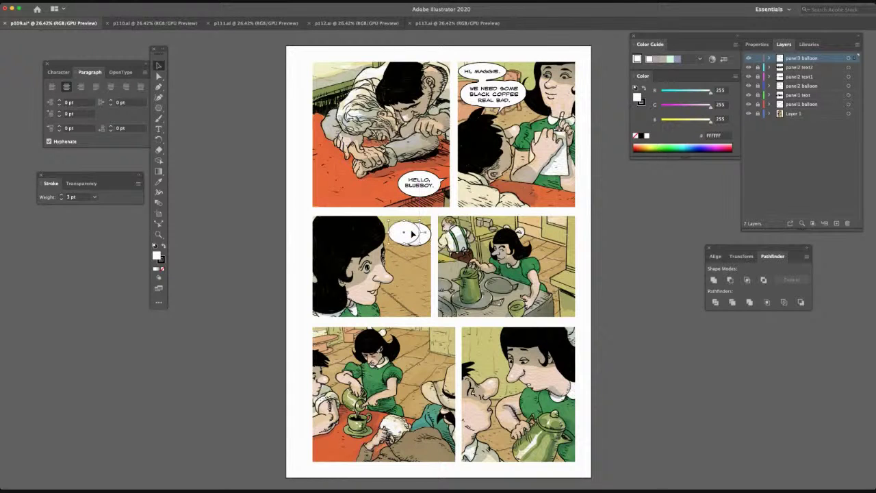
key(ctrl+v)
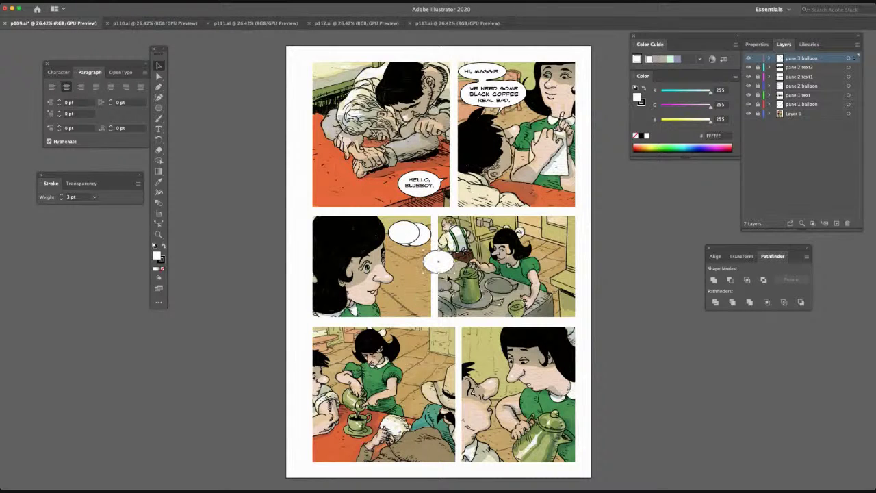
drag(445, 271, 426, 249)
key(super+v)
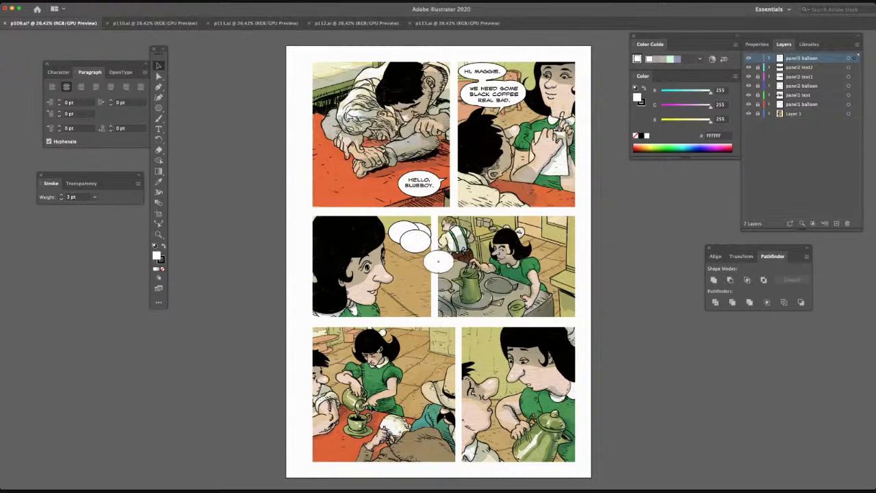
drag(442, 267, 408, 250)
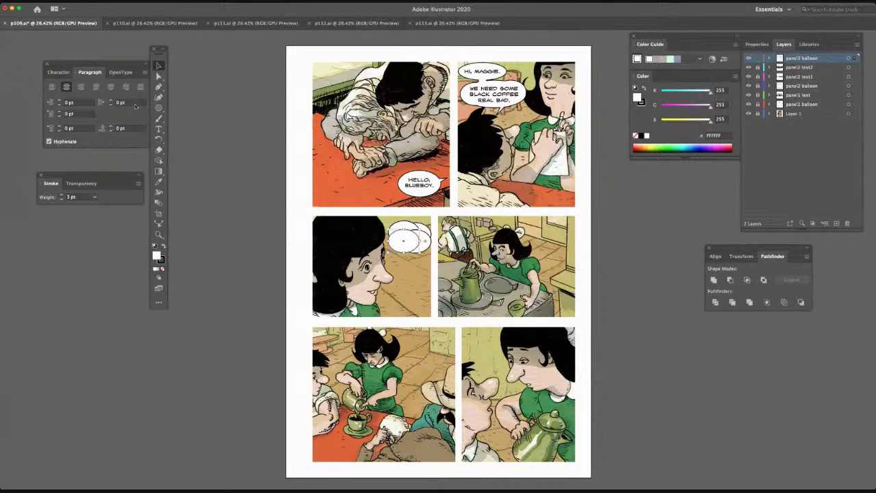
Unite the overlapping ellipses in panel three into one cloud-shaped balloon
click(158, 76)
drag(389, 221, 421, 253)
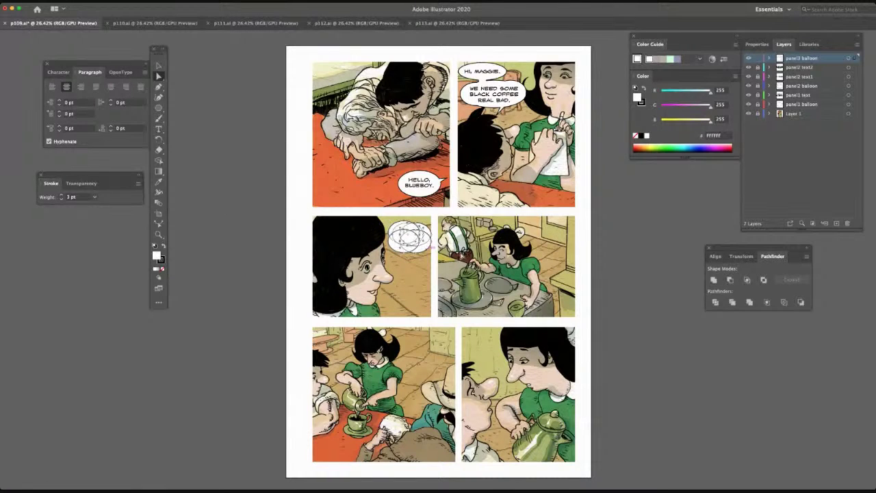
click(713, 280)
click(631, 239)
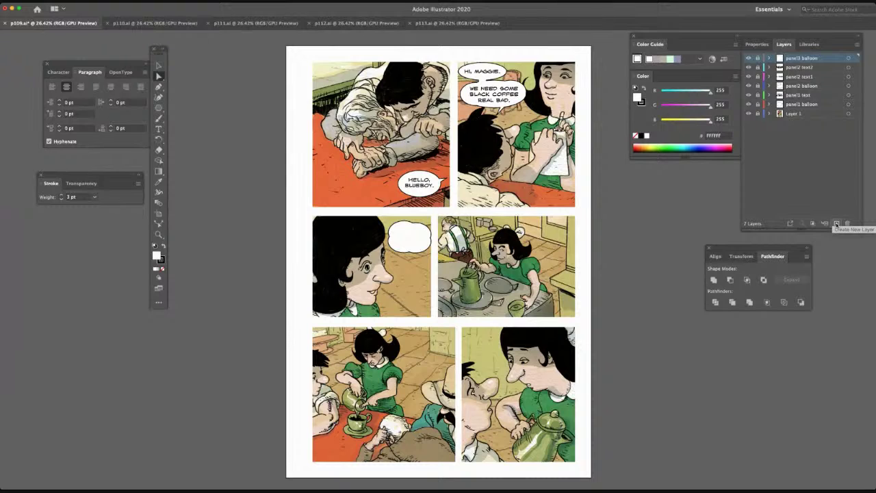
Add a new layer above panel3 balloon and name it "panel3 text"
click(836, 224)
double_click(794, 58)
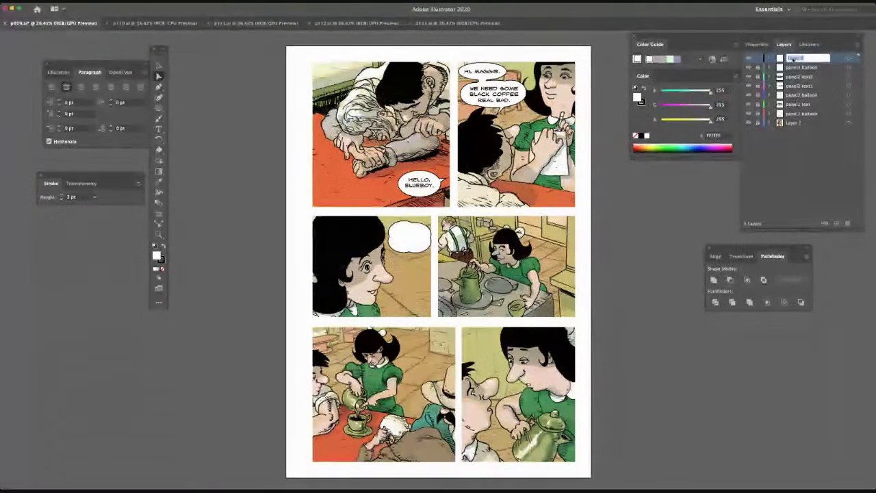
text(panel3 text)
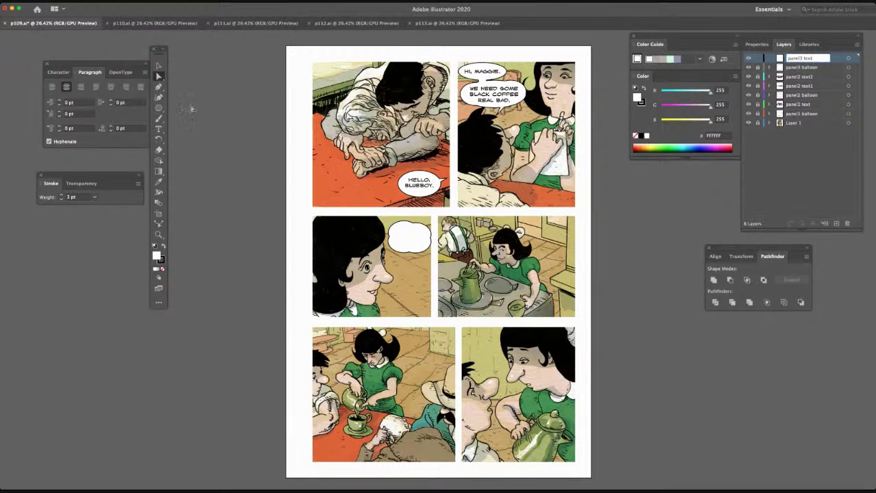
Enter the three-line dialogue "OF COURSE, BLUEBOY. OF COURSE!" on the empty balloon in panel three
click(159, 129)
click(402, 231)
text(COF COU)
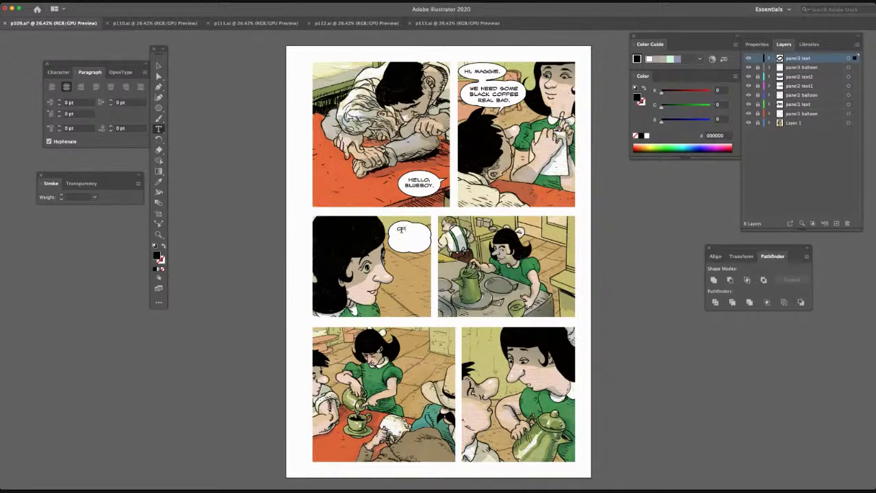
text(RSE! BULUEBOY! OF COURSE!)
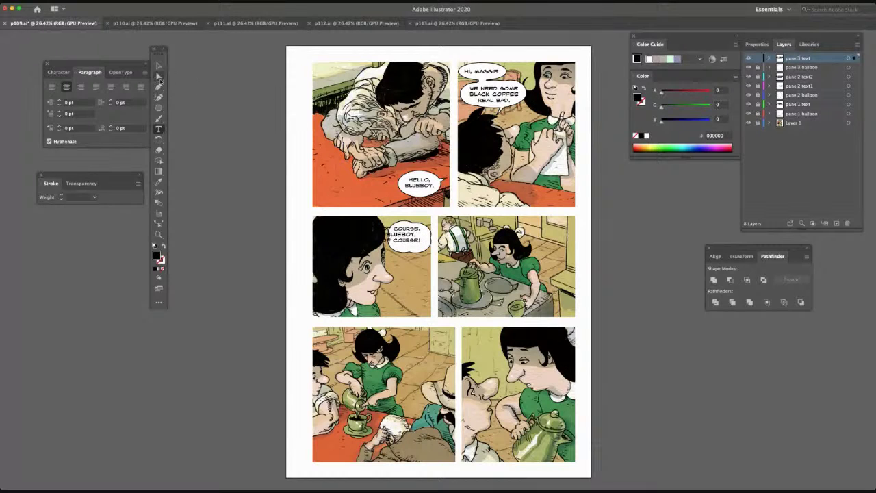
Center the dialogue inside the panel three balloon and lock the panel3 text layer
click(159, 65)
drag(404, 235, 417, 240)
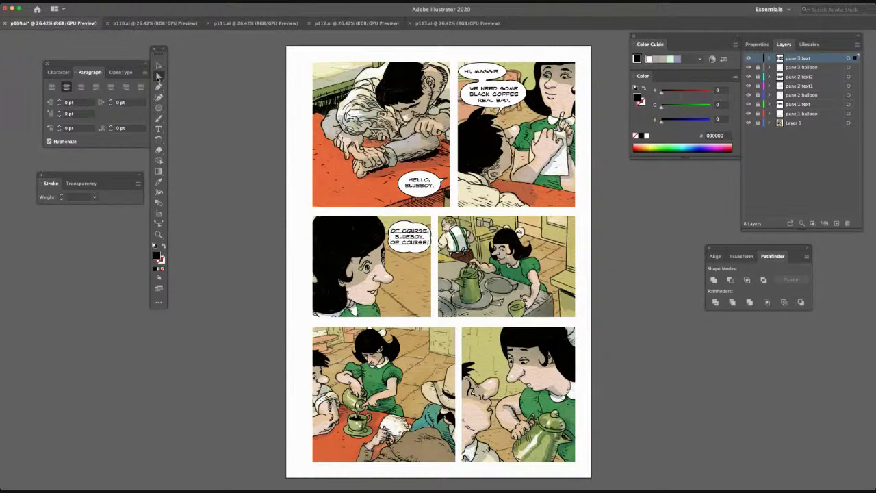
click(159, 65)
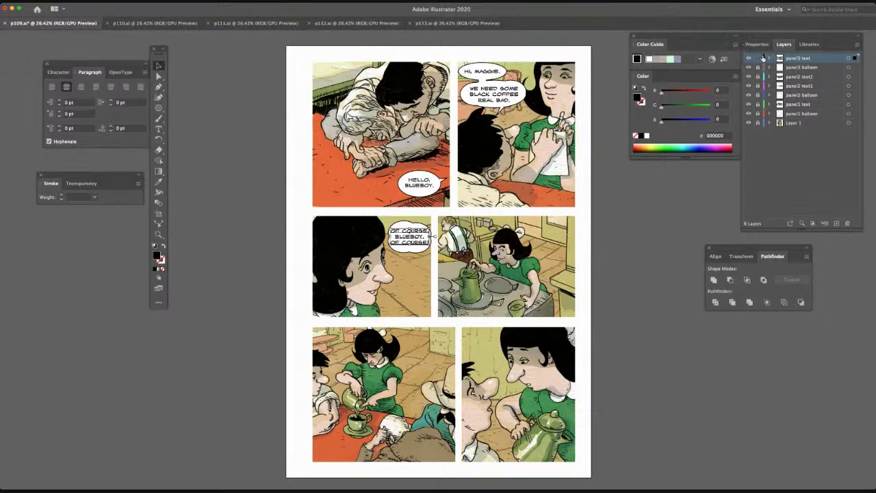
click(759, 58)
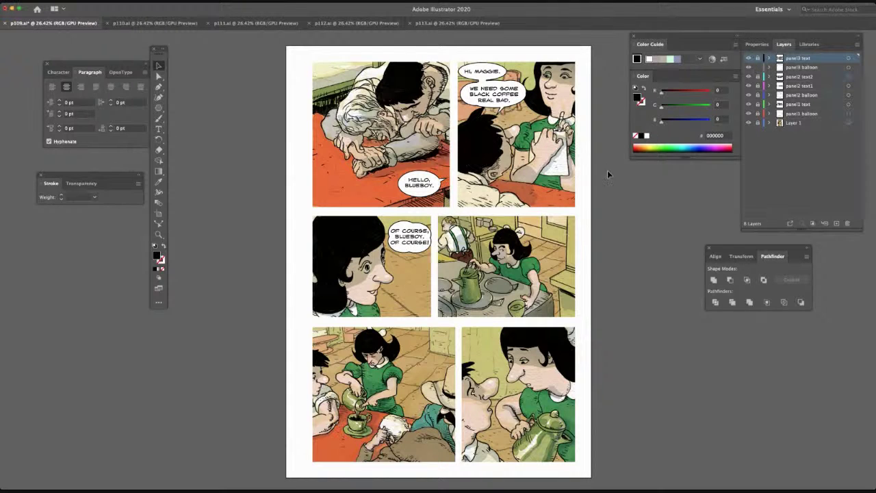
Widen the panel three balloon slightly on both sides to give its dialogue more room
click(414, 231)
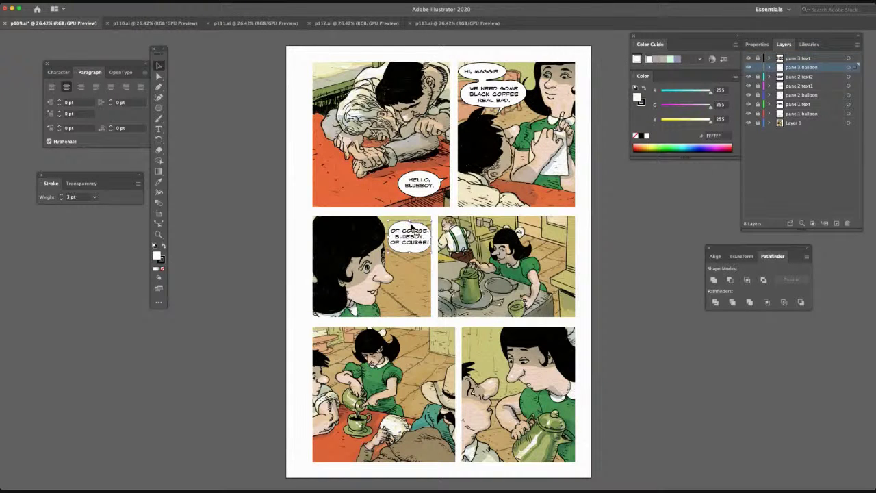
drag(410, 221, 386, 235)
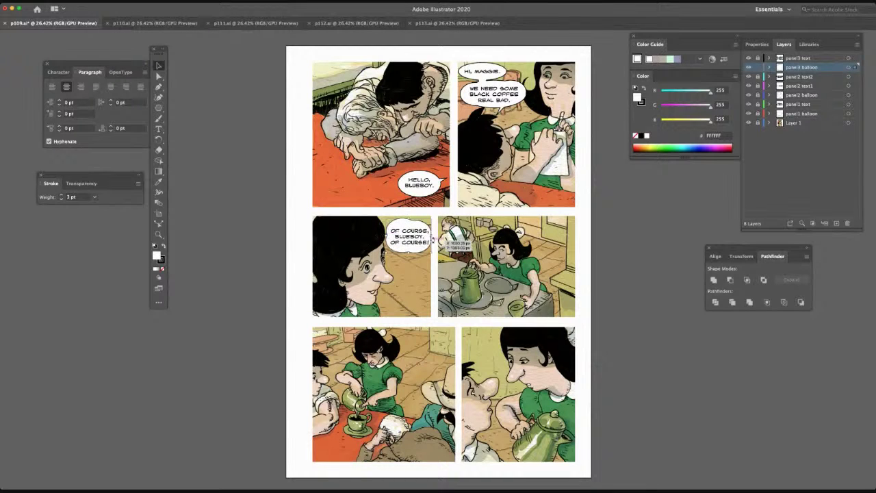
drag(432, 236, 435, 236)
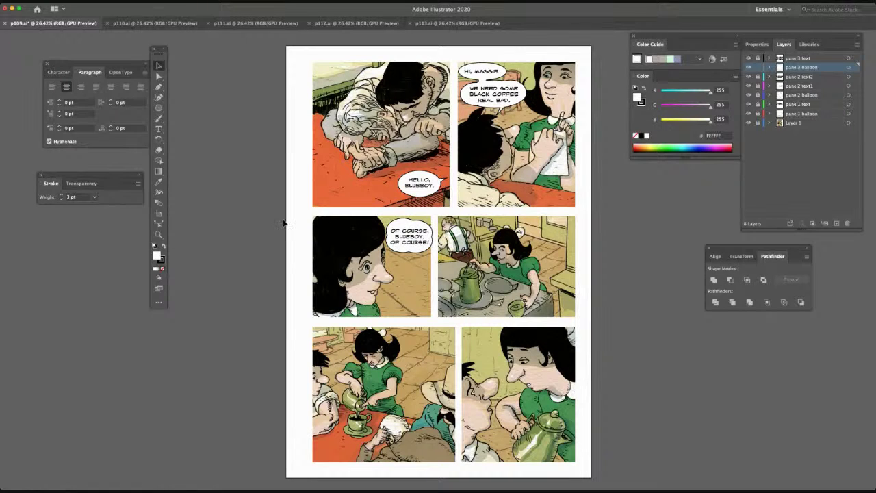
Create a white triangle beside the page on the panel3 balloon layer and shape it into a narrow slanted tail
click(158, 108)
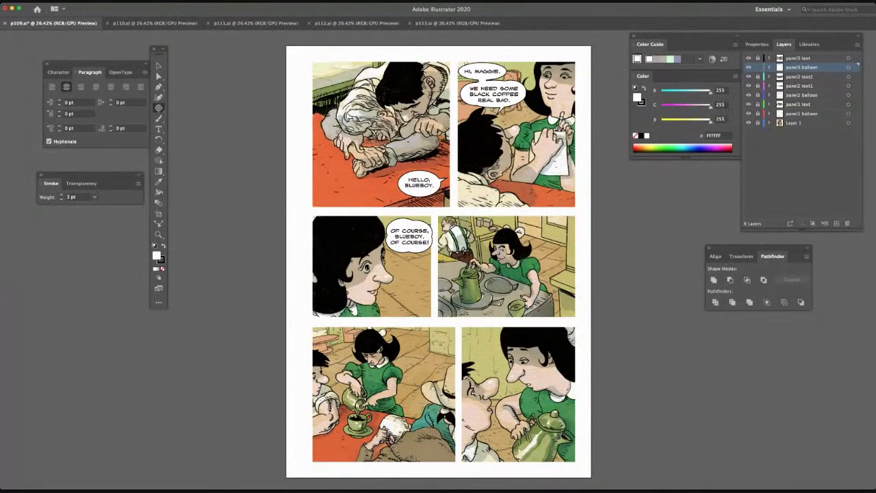
click(212, 170)
key(Return)
key(v)
drag(218, 163, 172, 188)
click(164, 78)
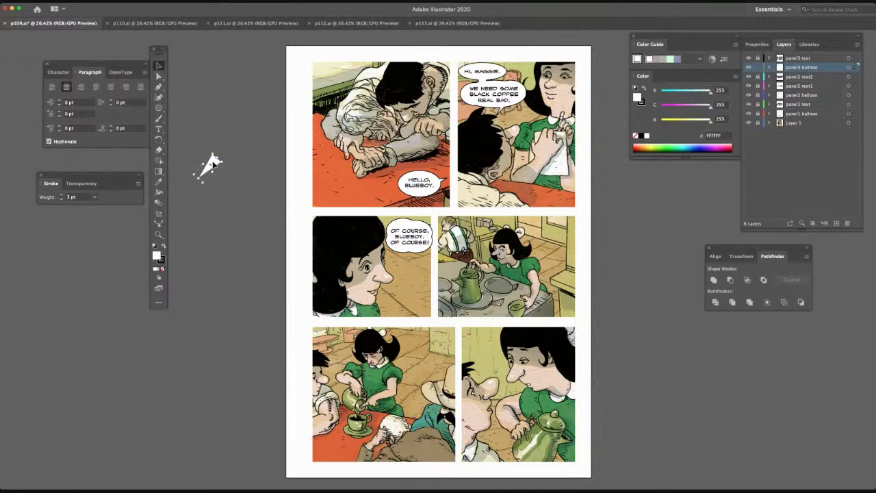
Move the tail onto the underside of the panel three balloon and unite both shapes into one
drag(212, 162, 407, 248)
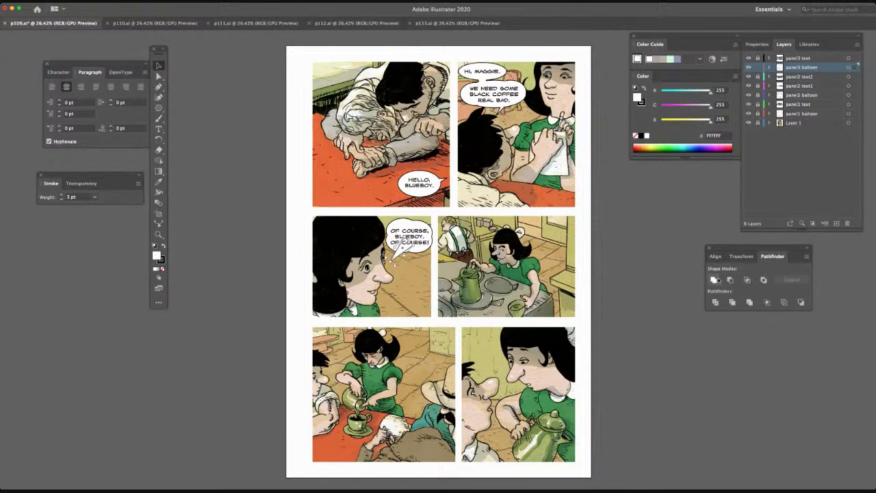
click(158, 76)
drag(393, 219, 422, 250)
click(715, 280)
click(142, 25)
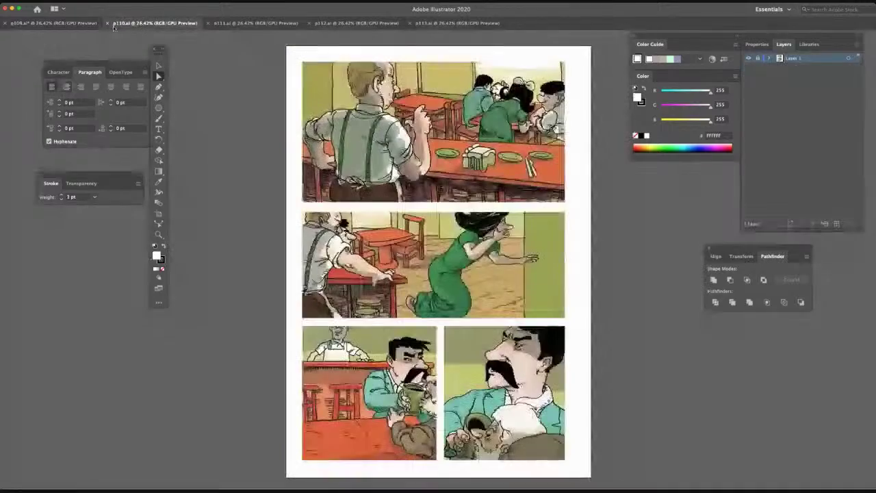
click(48, 24)
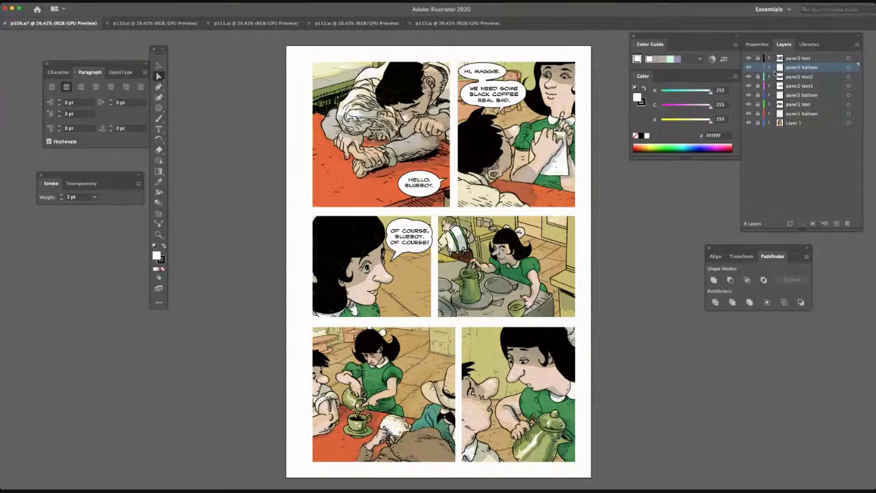
Create a new layer above the panel3 text layer and name it "panel5 balloon"
click(809, 59)
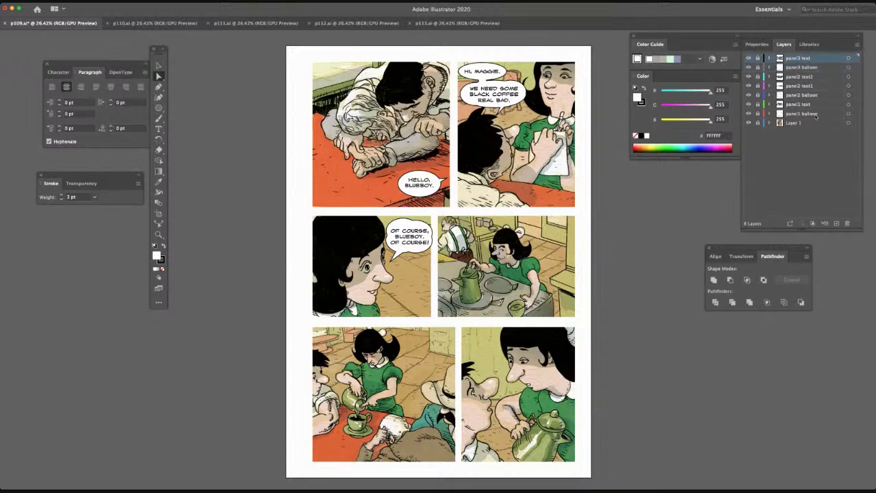
click(837, 225)
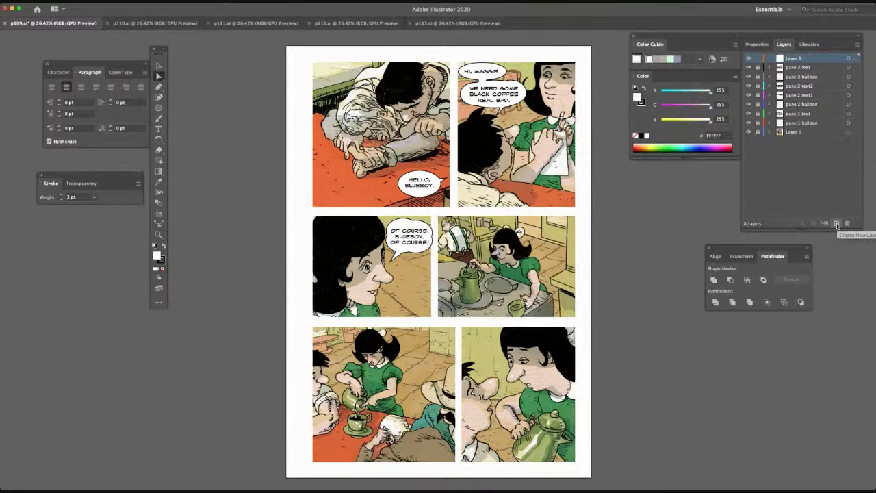
double_click(794, 59)
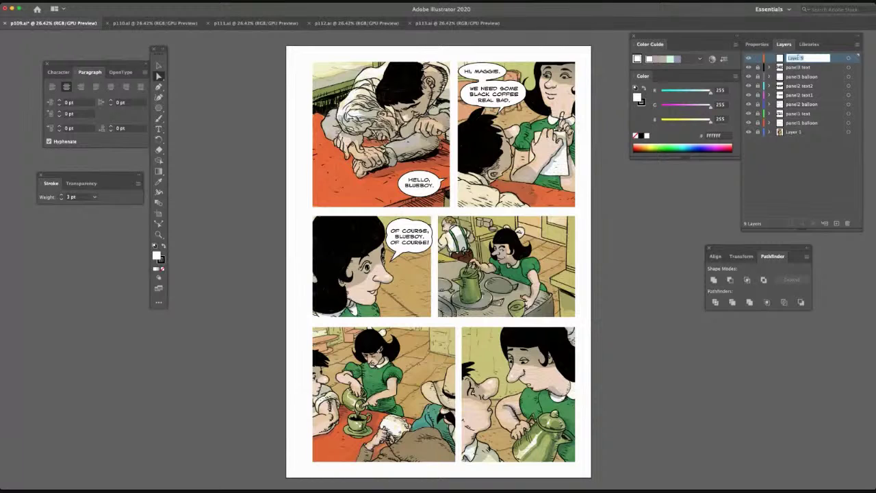
text(panel5 balloon)
key(Return)
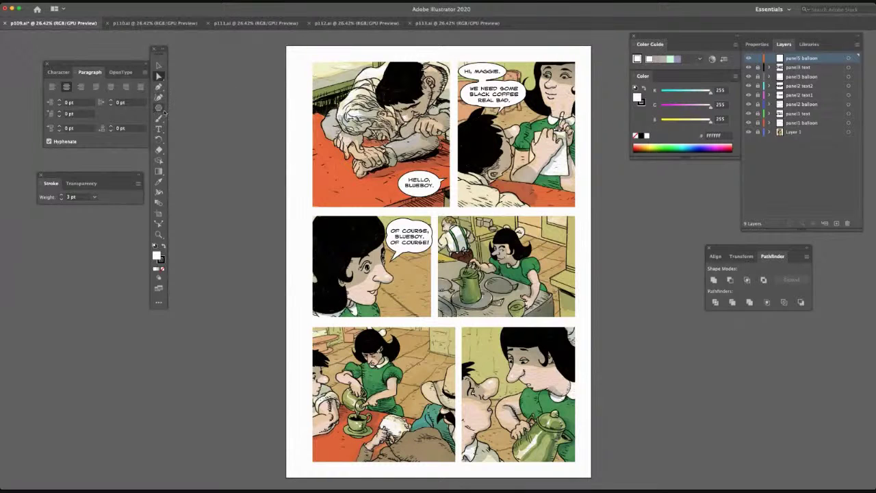
Paste four copies of the white ellipse and arrange them overlapping in the upper-right area of panel five
click(161, 108)
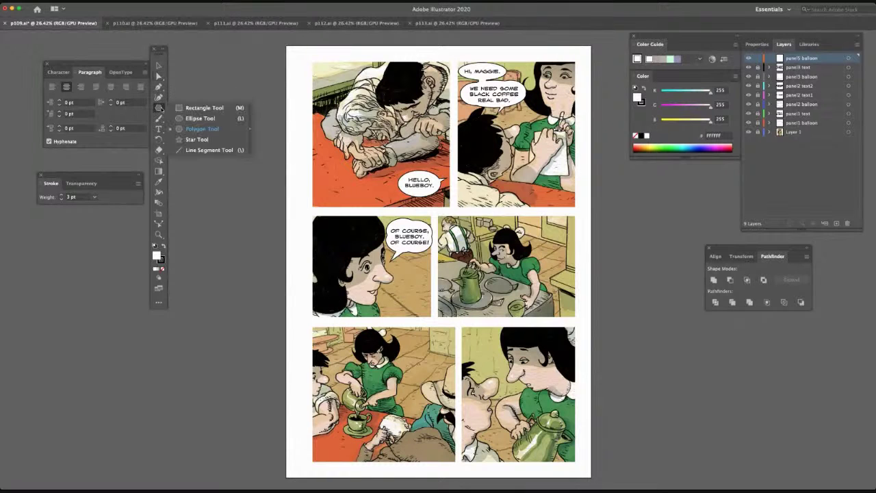
click(180, 118)
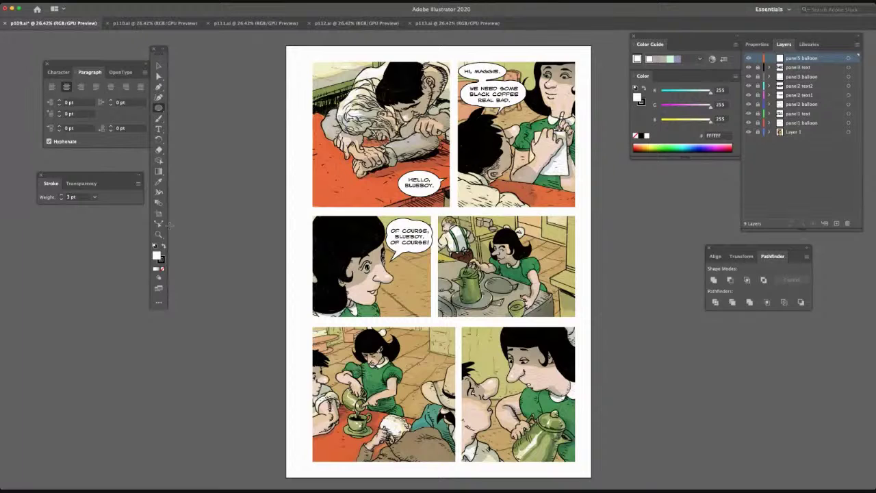
key(ctrl+v)
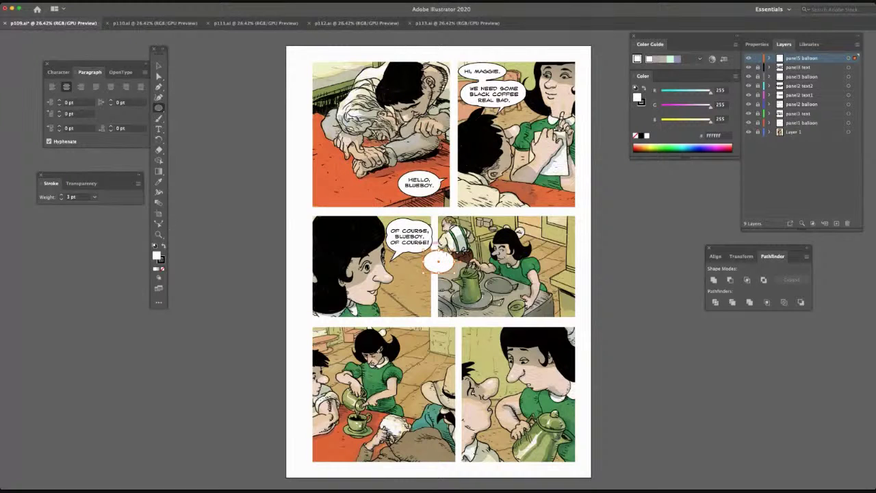
click(159, 65)
drag(449, 262, 428, 340)
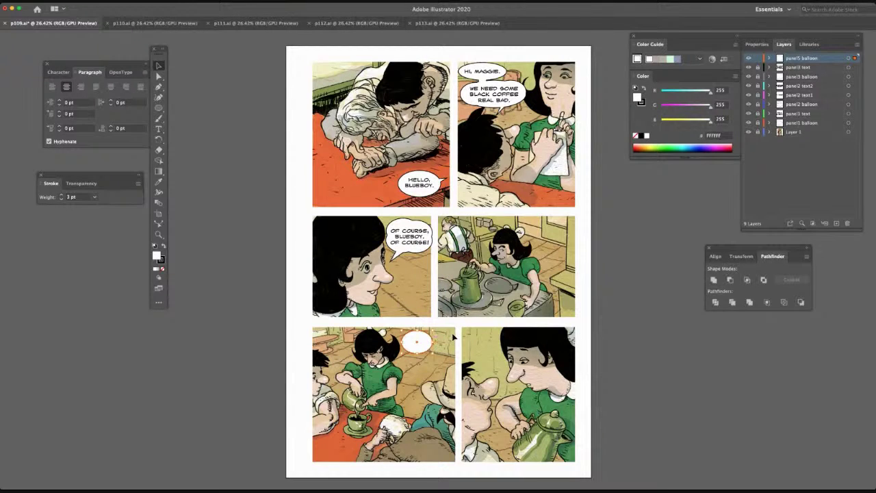
key(super+v)
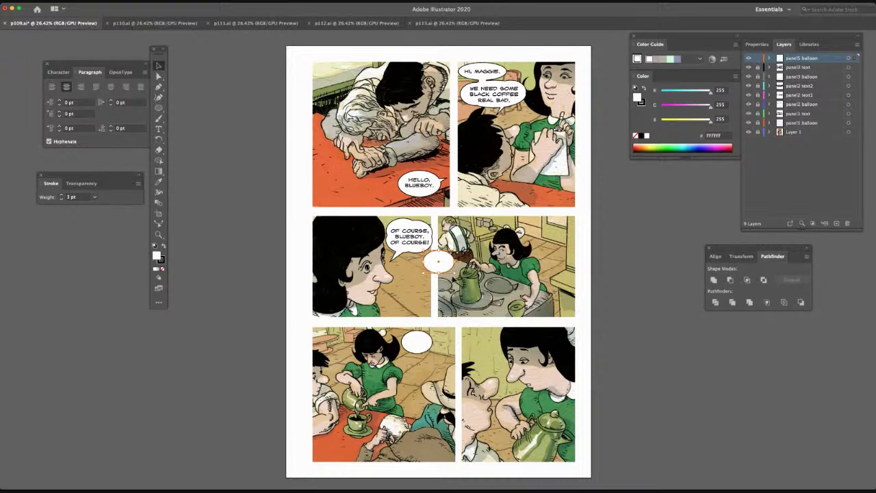
drag(448, 260, 436, 338)
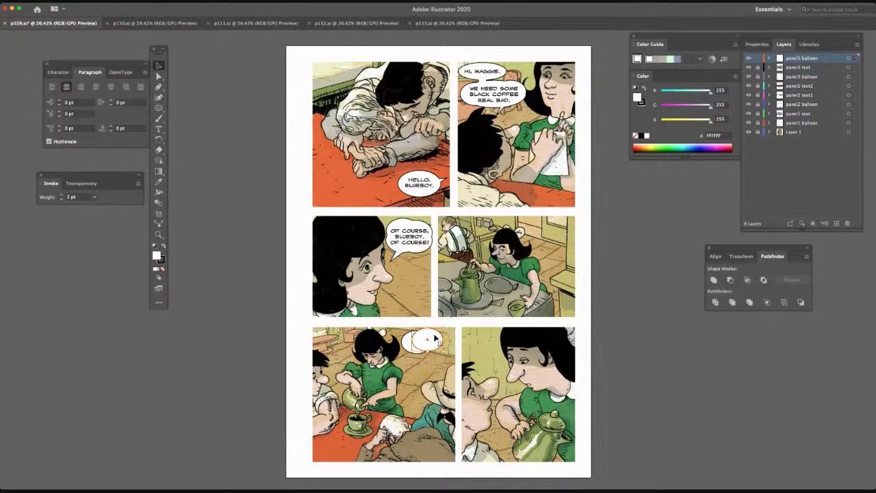
key(ctrl+v)
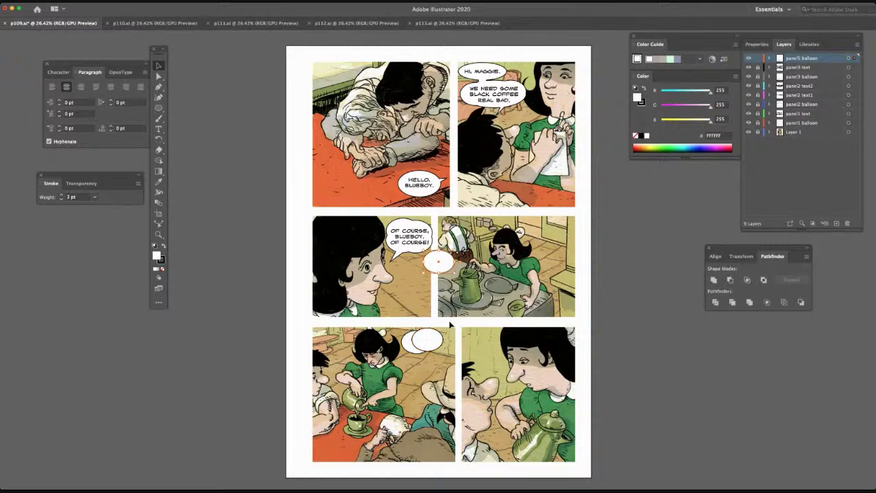
drag(451, 267, 446, 344)
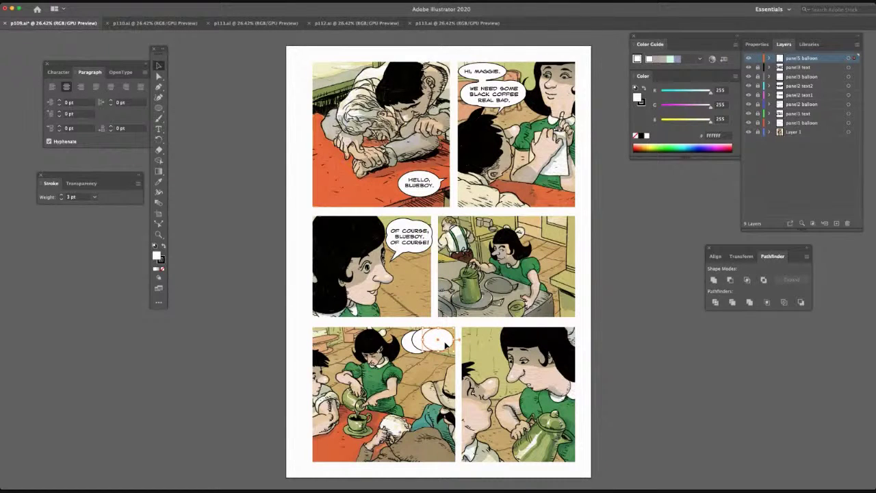
key(ctrl+v)
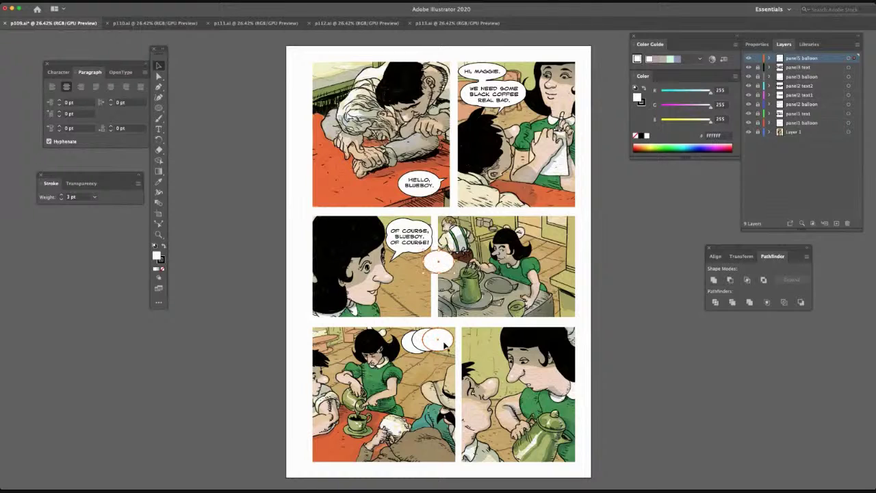
drag(444, 263, 434, 350)
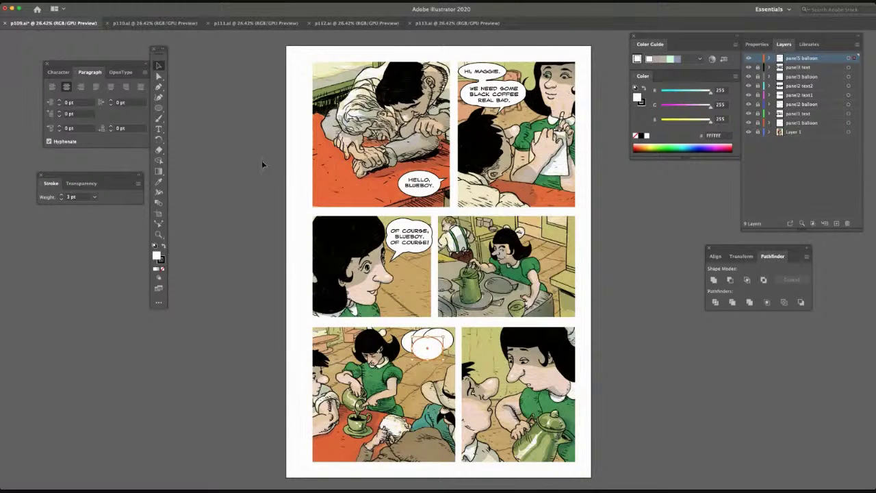
Unite the four overlapping ellipses in panel five into a single balloon shape
click(158, 76)
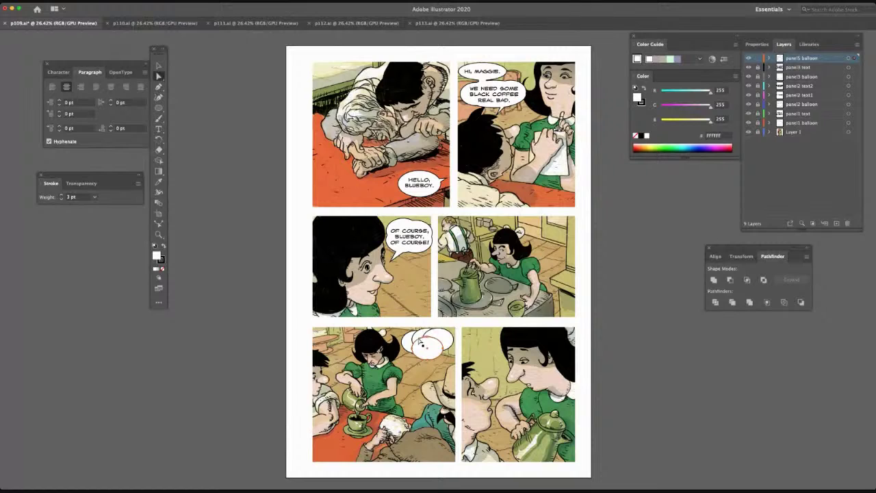
drag(402, 333, 445, 353)
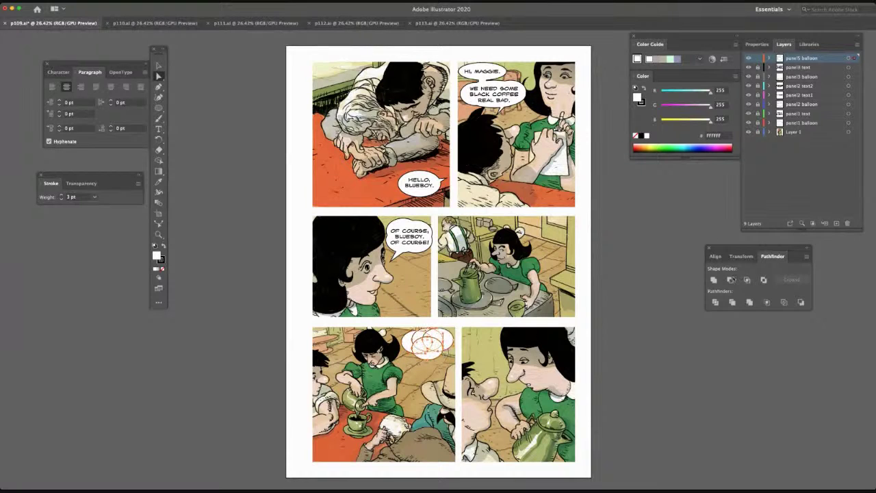
click(714, 280)
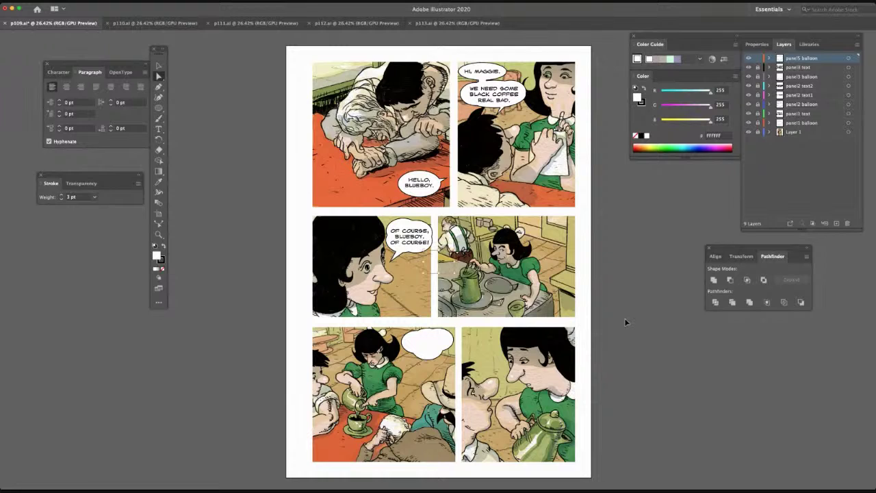
Paste one more ellipse over the lower part of the panel five balloon and unite it with the balloon
key(ctrl+v)
drag(443, 258, 442, 343)
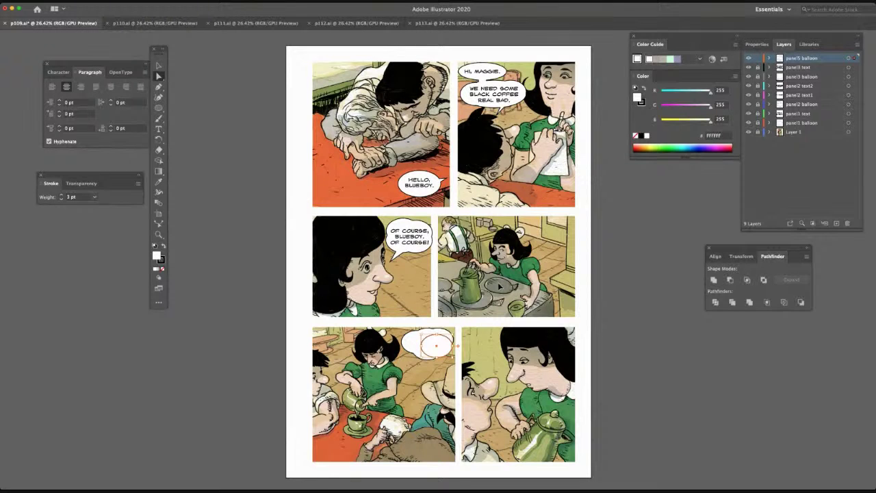
key(ctrl+z)
drag(446, 264, 426, 349)
click(159, 76)
drag(403, 329, 450, 357)
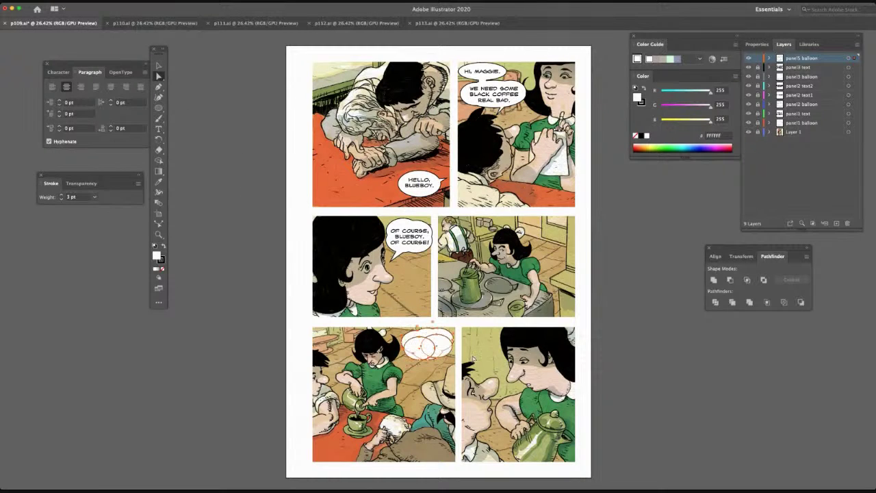
click(713, 280)
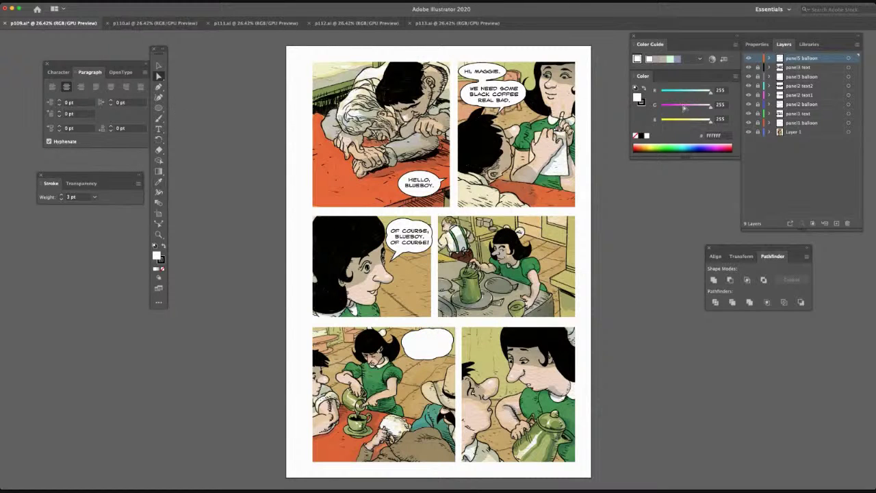
Create a new layer above the panel5 balloon layer and name it "panel5 text1"
click(837, 224)
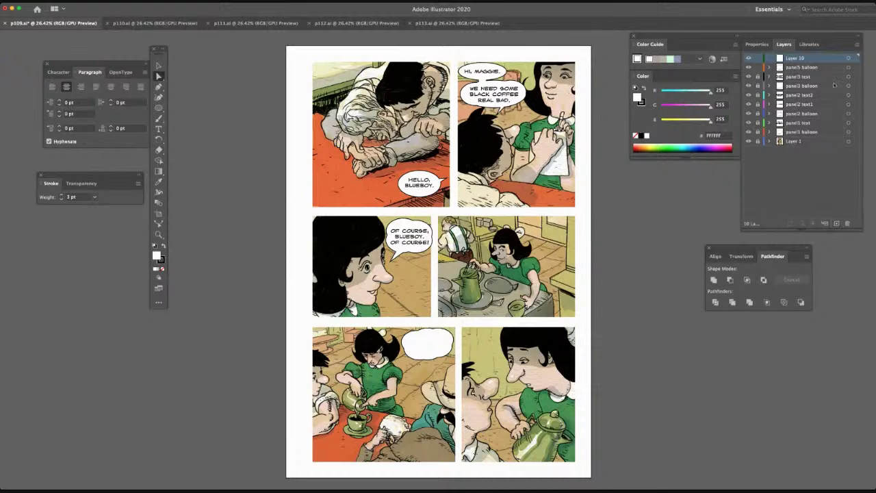
double_click(803, 59)
text(panel5 text1)
key(Return)
Enter the five-line dialogue "EVERYONE SAYS THERE WAS A HORRIBLE KILLING YESTERDAY, AND YOU WERE RIGHT THERE." on the panel five balloon
click(158, 128)
click(416, 339)
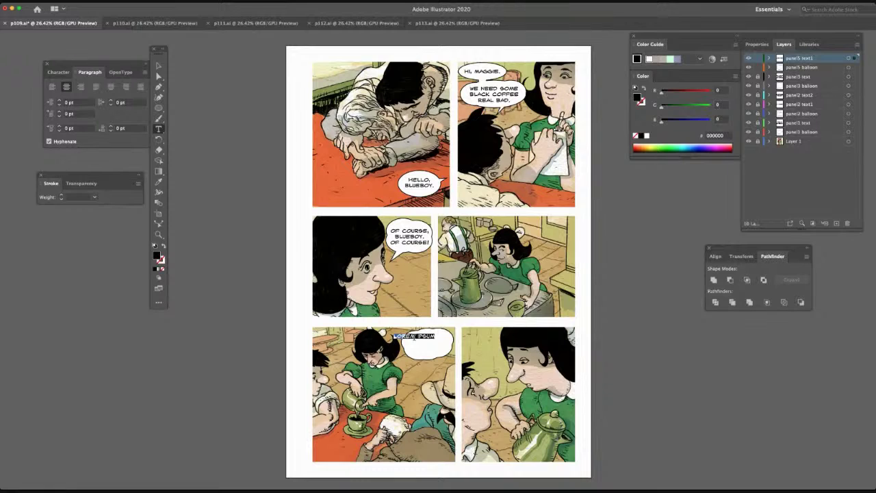
text(EVERYO)
text(NE!)
key(BackSpace)
key(BackSpace)
text(E SAYS!)
text(THERE!)
key(Left)
text(WAS A )
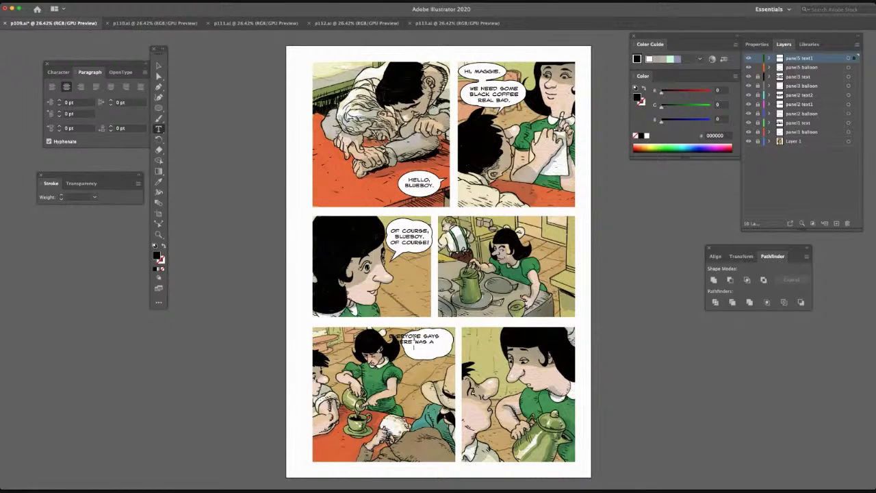
text(HORRIBL)
text(E)
text( !)
text(KILLIN)
text(G!)
text(YESTERDAY)
text(.)
text( AND)
text( YOU WERE)
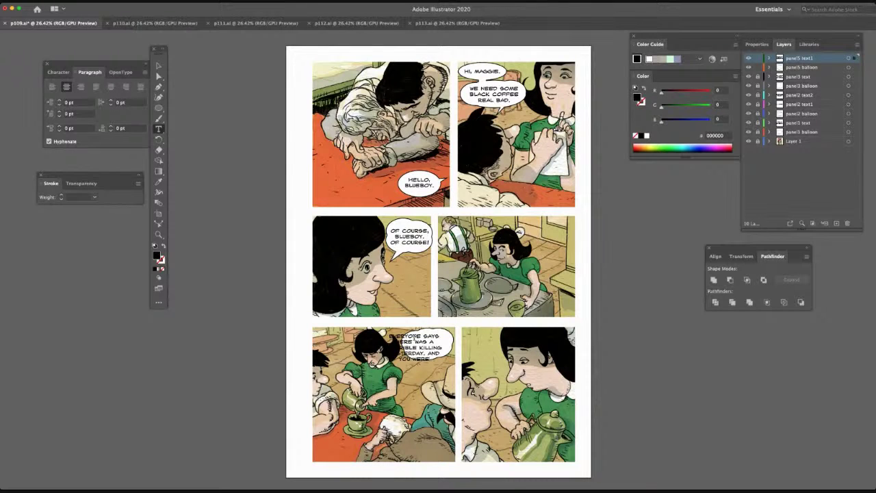
text(.)
text( RIGHT TH)
text(ERE.)
Move the dialogue over the panel five balloon and lock the panel5 text1 layer
click(158, 65)
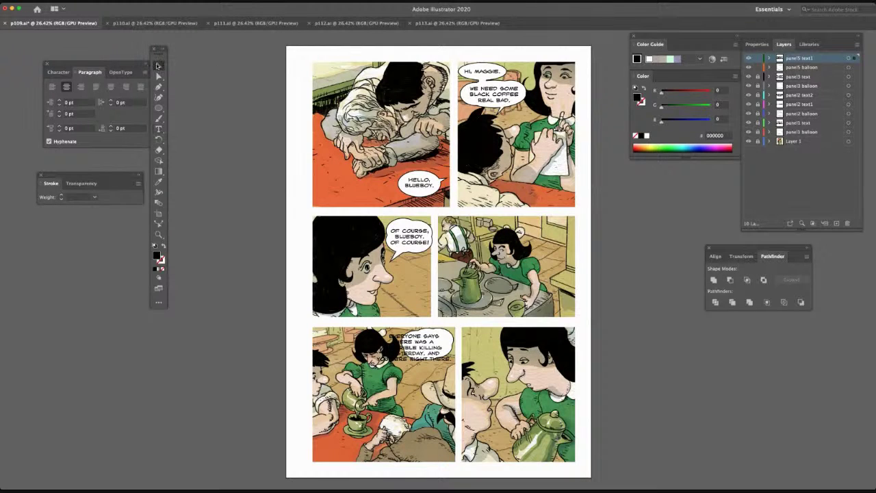
drag(415, 353, 430, 347)
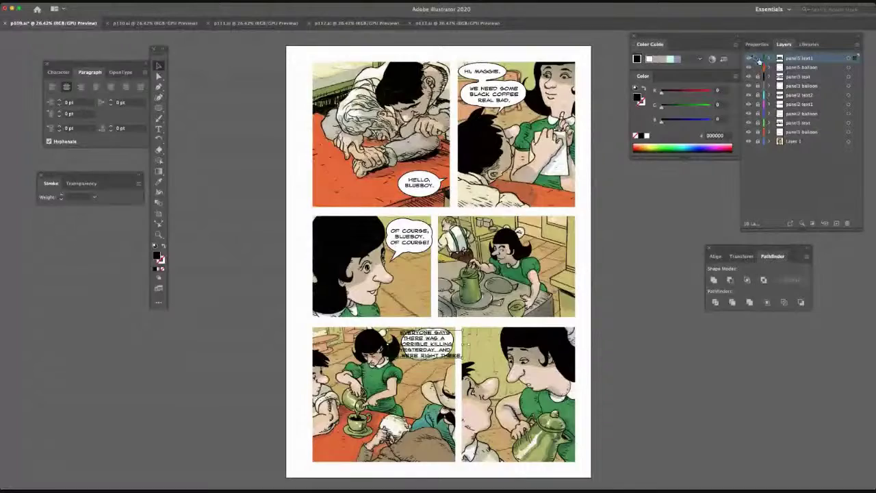
click(759, 59)
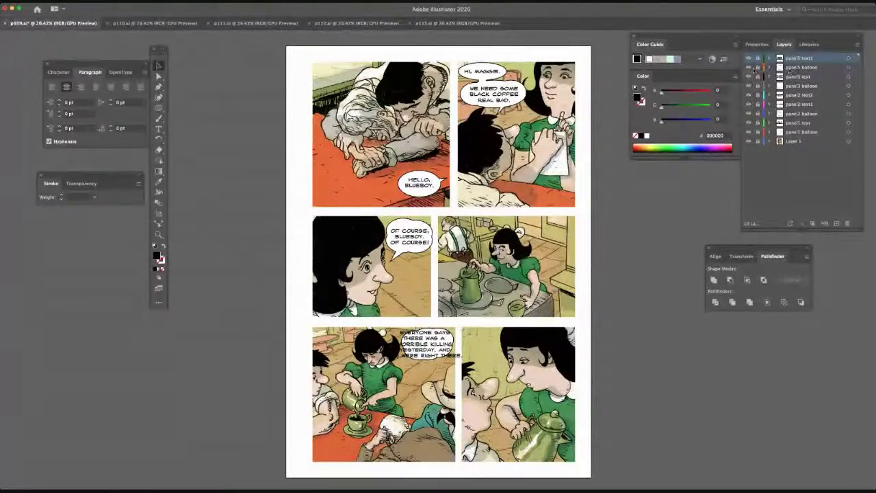
Enlarge the panel five balloon on its layer, stretching both sides and the lower edge to fit the dialogue
click(791, 69)
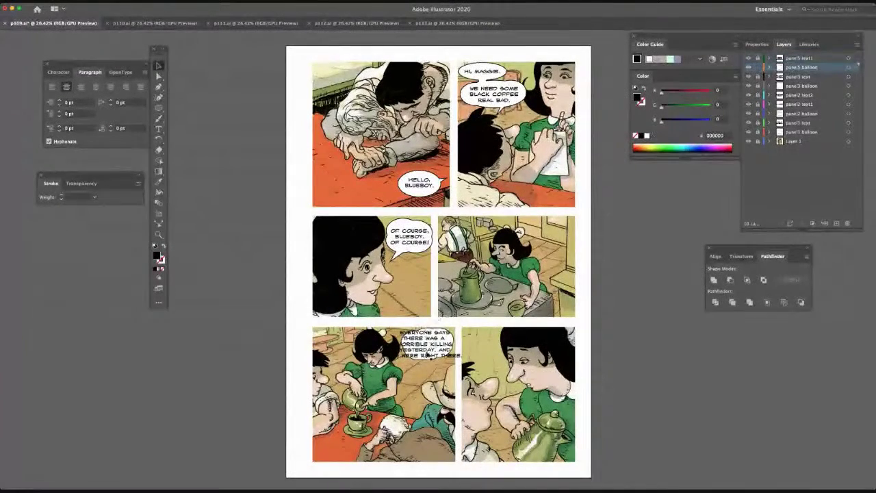
click(429, 355)
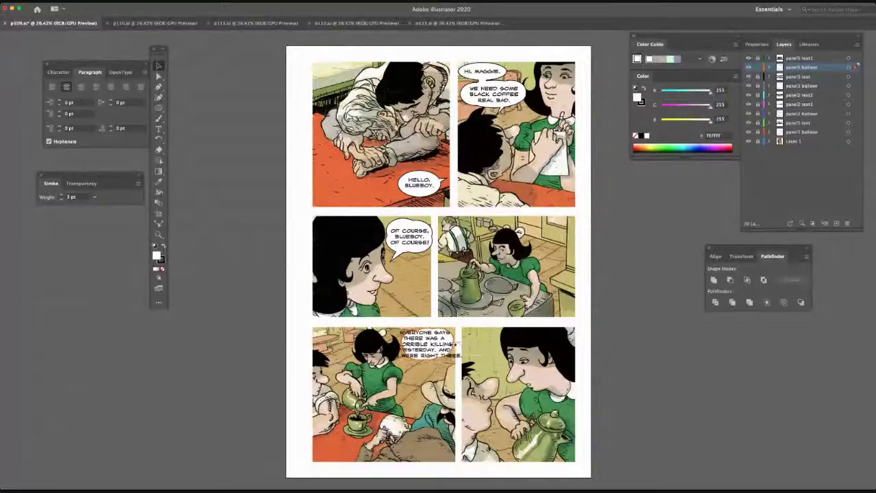
drag(455, 344, 462, 345)
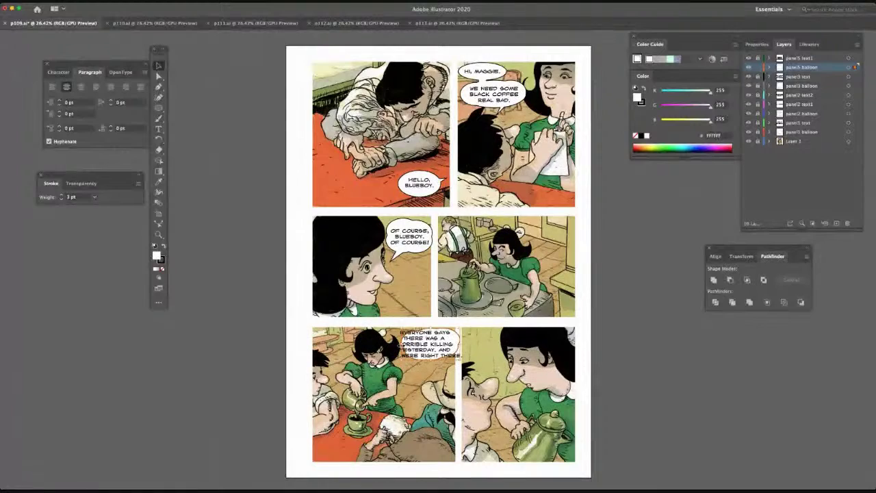
drag(397, 346, 395, 345)
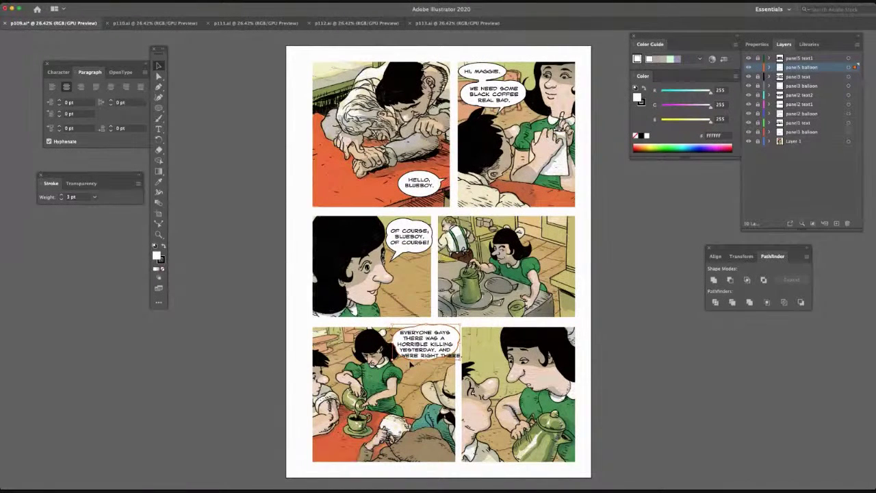
drag(427, 362, 427, 363)
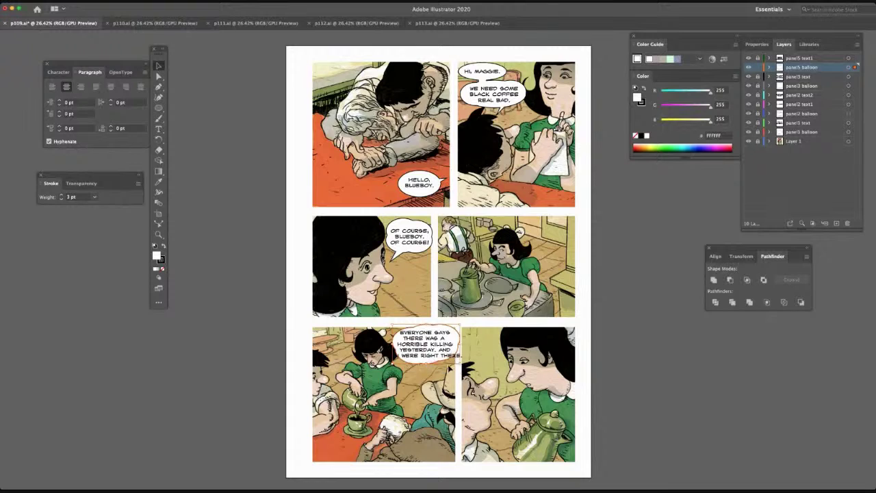
Paste ellipse copies over the panel five balloon, placing them at its lower right, lower left and upper left
click(226, 232)
key(ctrl+v)
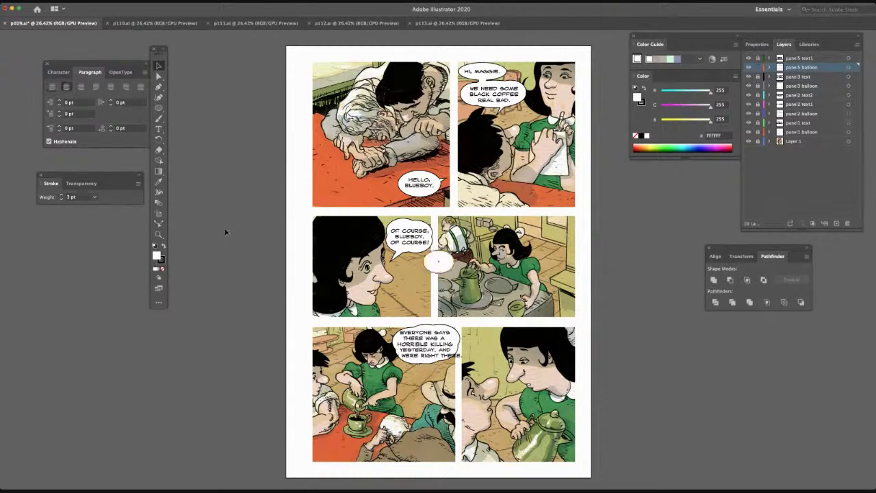
drag(454, 267, 461, 354)
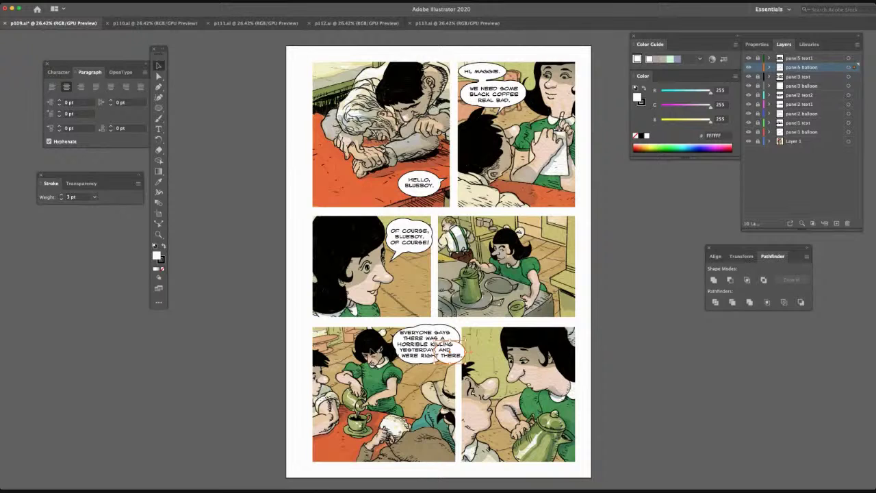
key(ctrl+v)
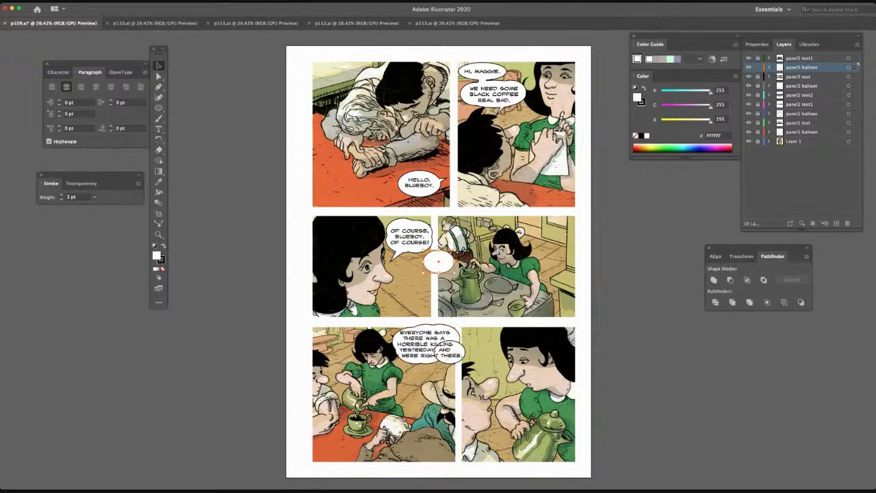
drag(444, 262, 410, 349)
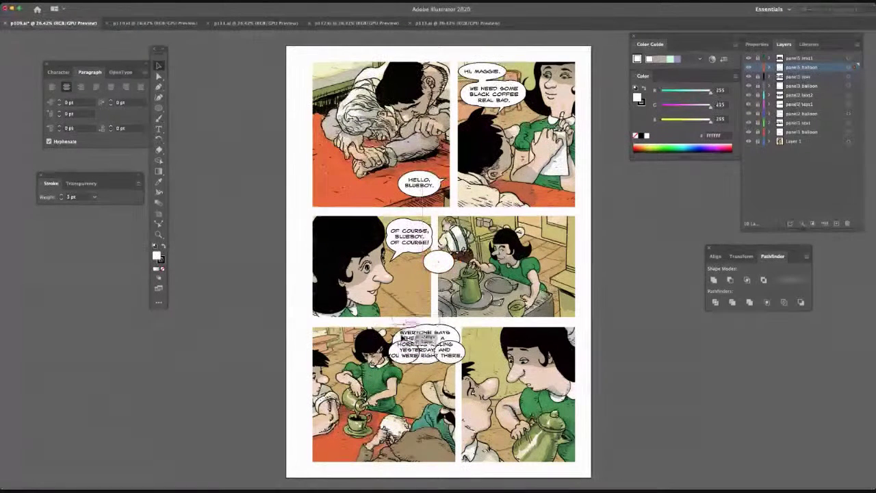
drag(439, 262, 403, 337)
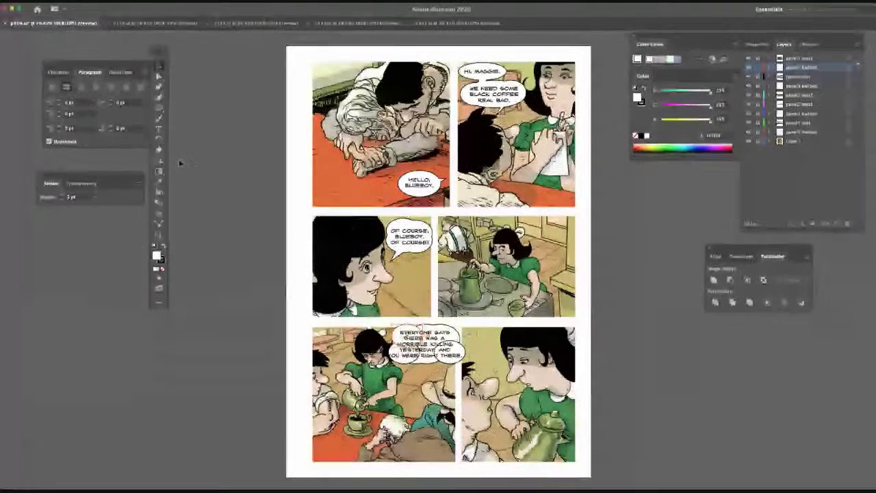
Select the panel five balloon with its added ellipses and unite them into one shape
click(159, 76)
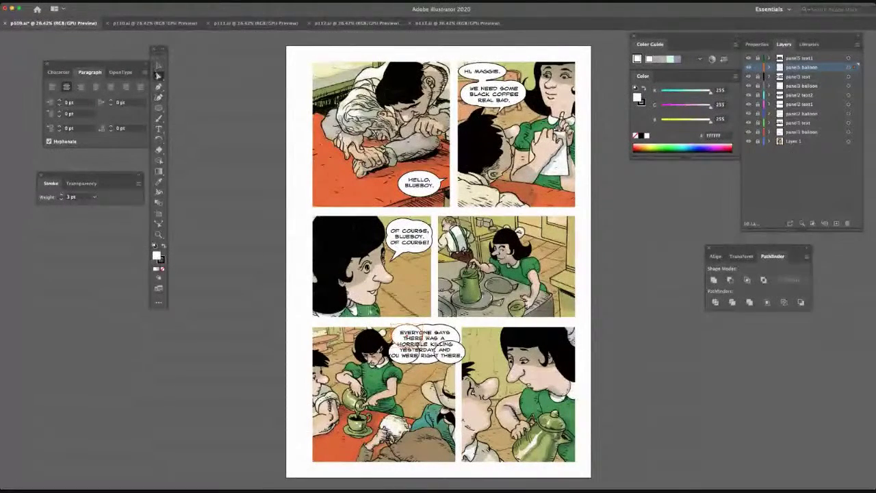
drag(385, 320, 472, 369)
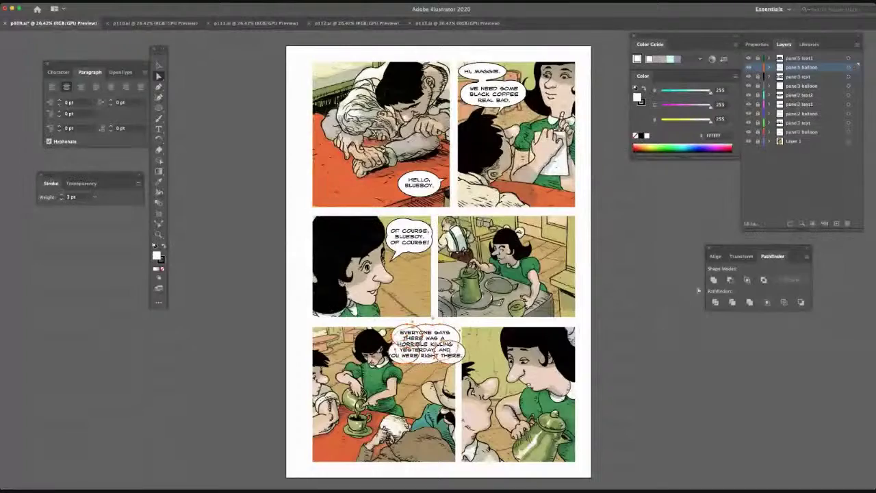
click(714, 280)
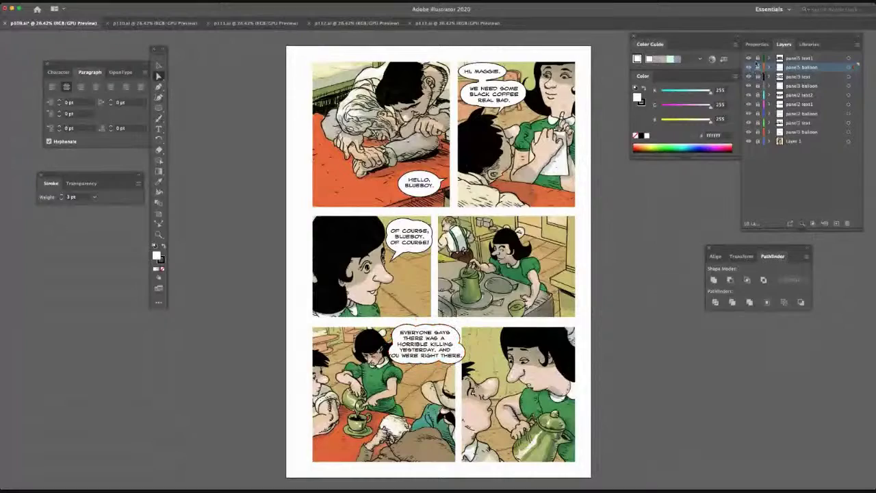
Make the panel5 text1 layer editable, lock the panel5 balloon layer and shift the dialogue slightly up in the balloon
click(801, 58)
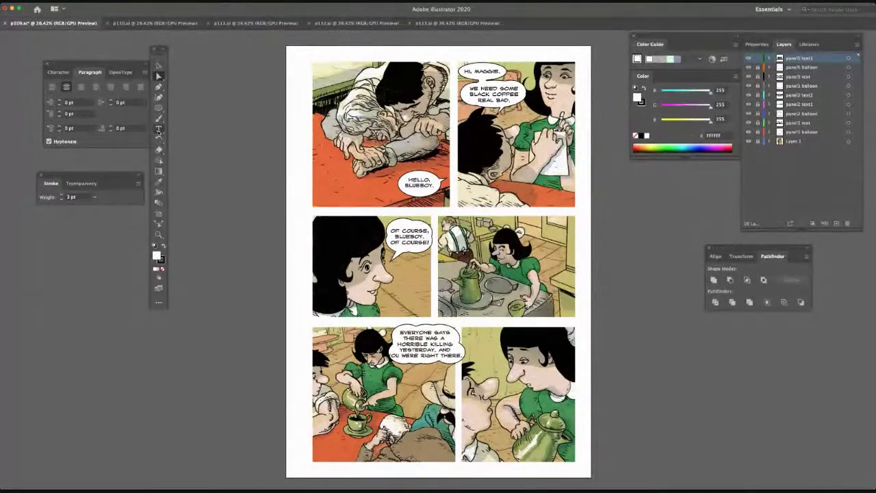
click(158, 66)
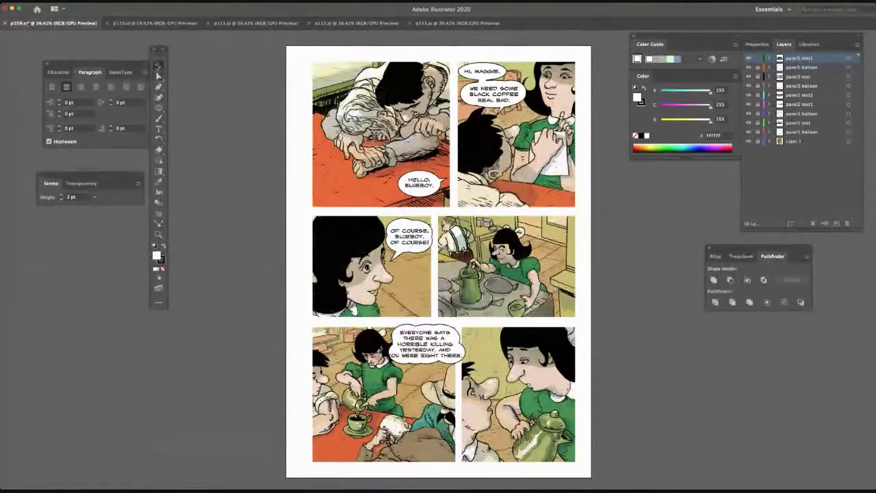
click(435, 348)
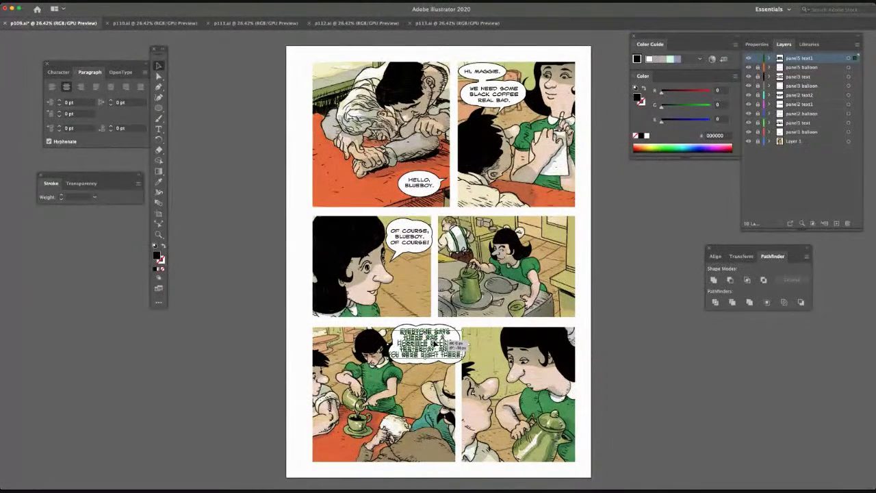
click(412, 368)
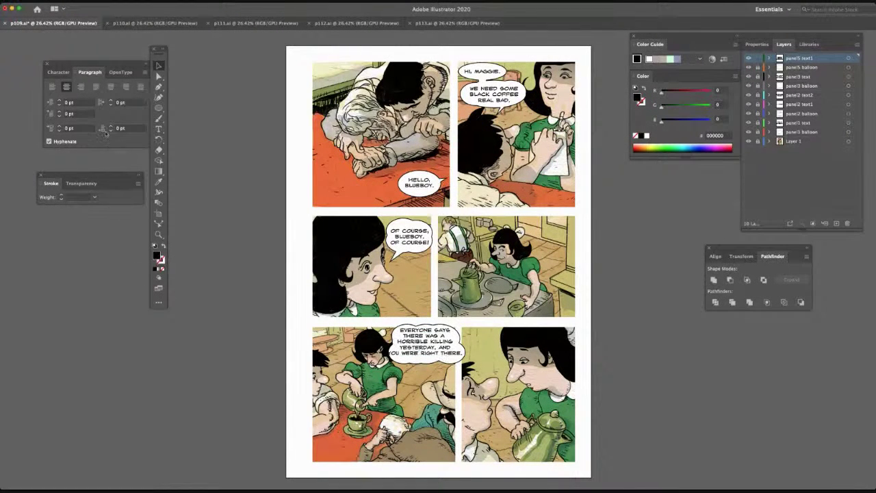
Break the dialogue's last line after "YOU WERE" so that "RIGHT THERE." sits on its own line
click(159, 129)
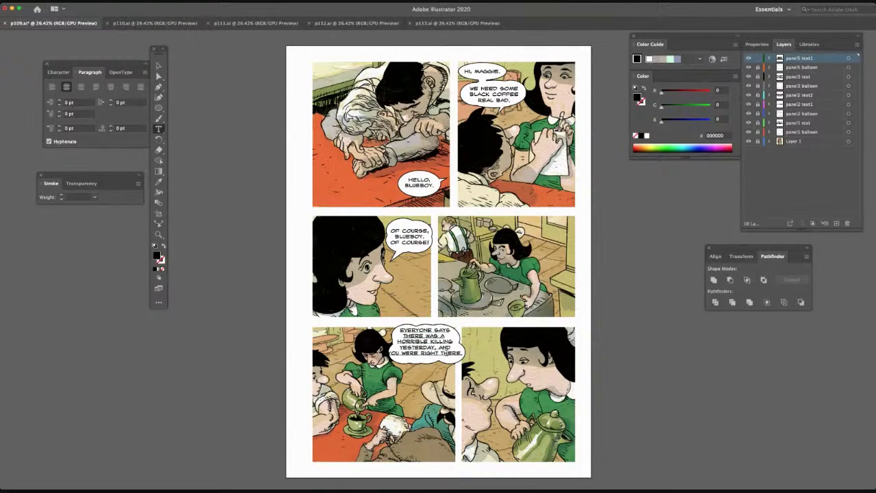
click(418, 353)
key(Return)
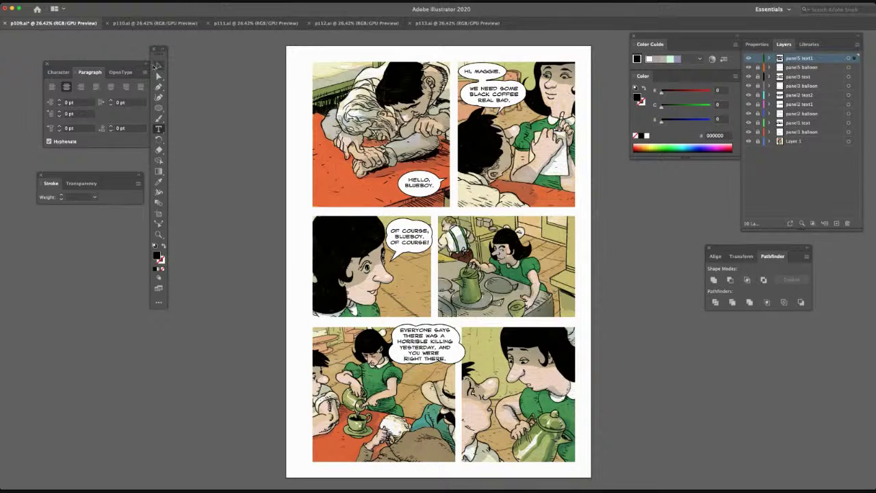
click(158, 66)
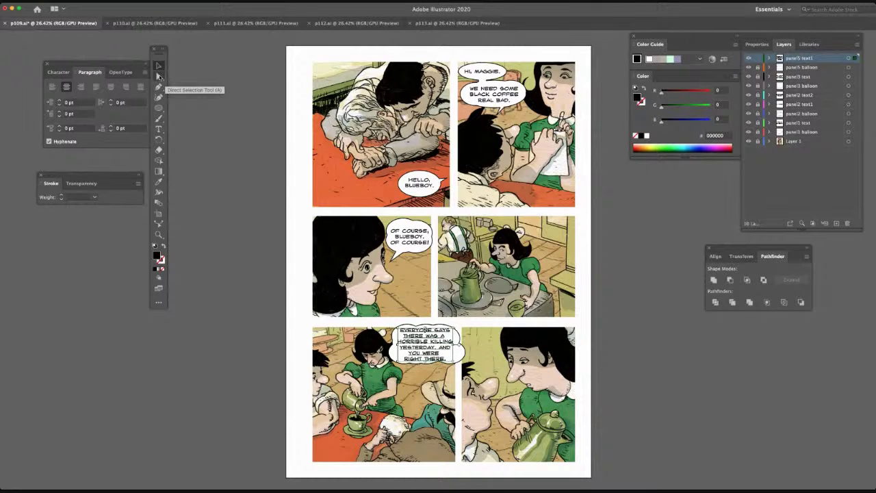
Lock the panel5 text1 layer and narrow the panel five balloon from both sides around the six-line dialogue
click(750, 67)
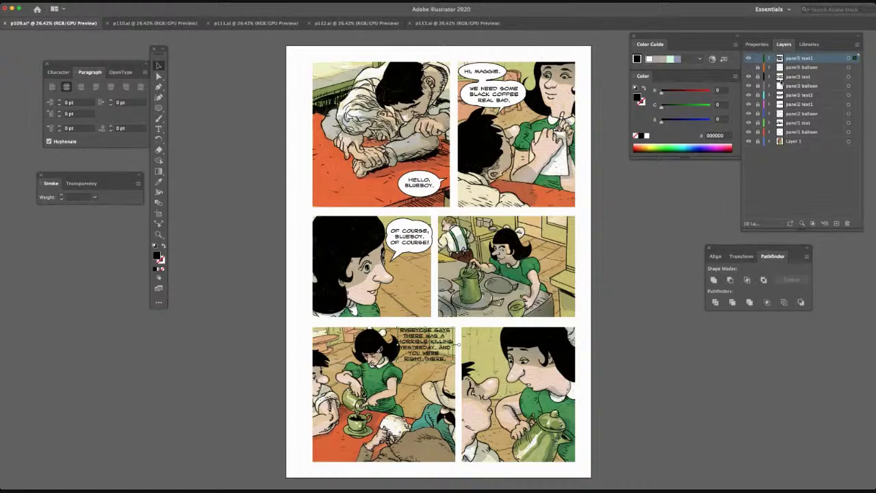
click(750, 67)
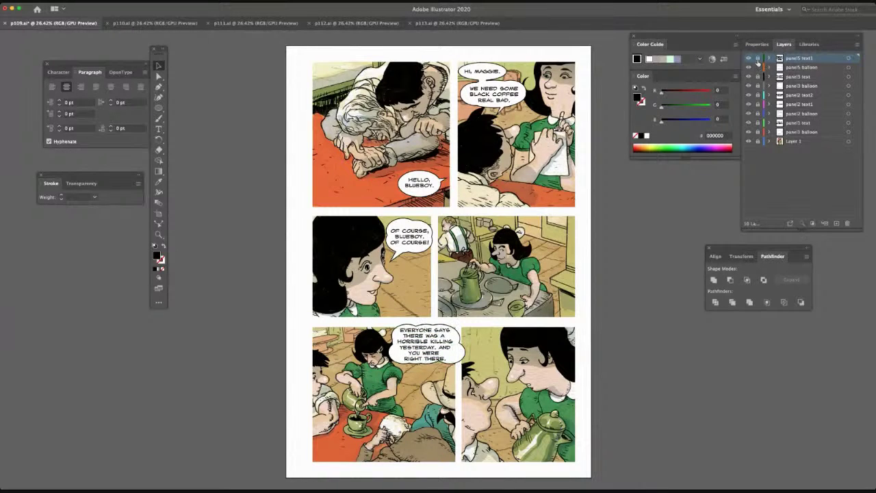
click(432, 370)
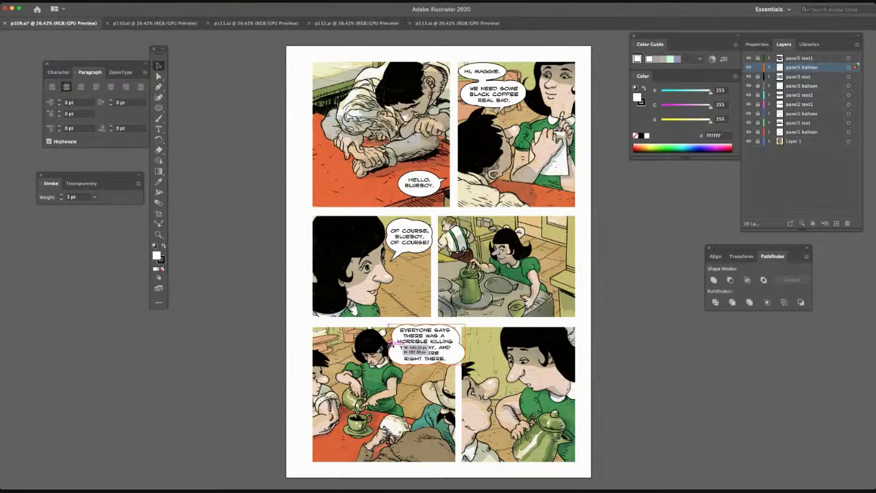
mouse_move(391, 345)
mouse_down()
mouse_move(396, 352)
mouse_move(394, 344)
mouse_up()
drag(467, 346, 460, 345)
click(638, 335)
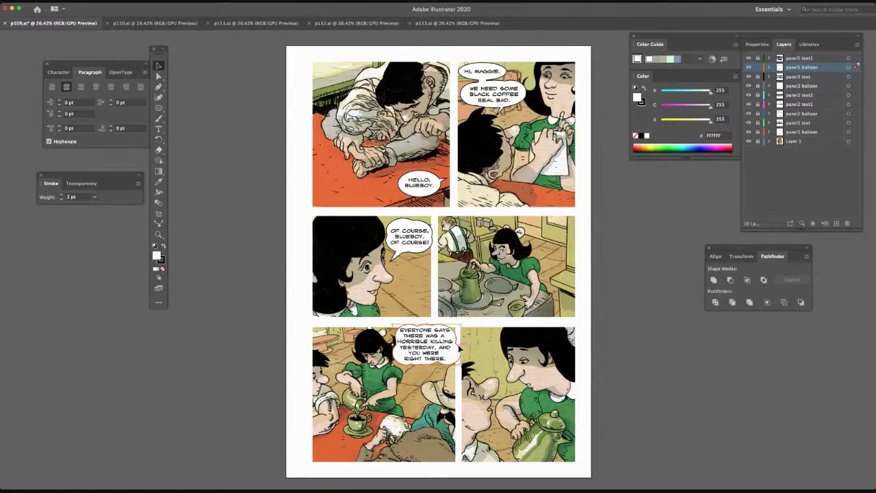
click(457, 346)
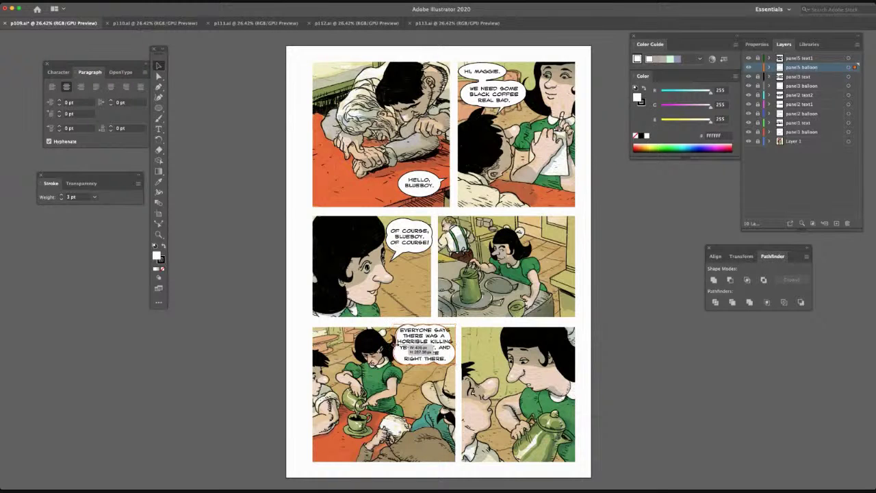
click(683, 355)
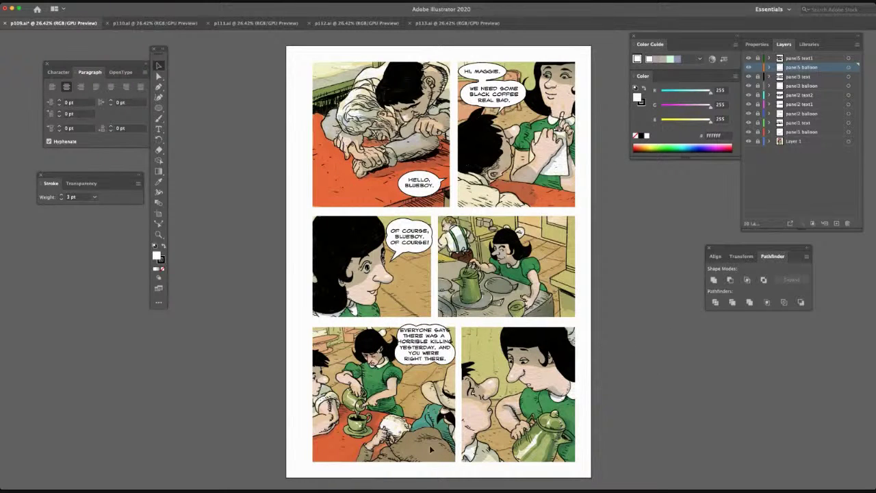
Paste ellipse copies onto the upper-right and lower-right parts of the narrowed panel five balloon
key(super+v)
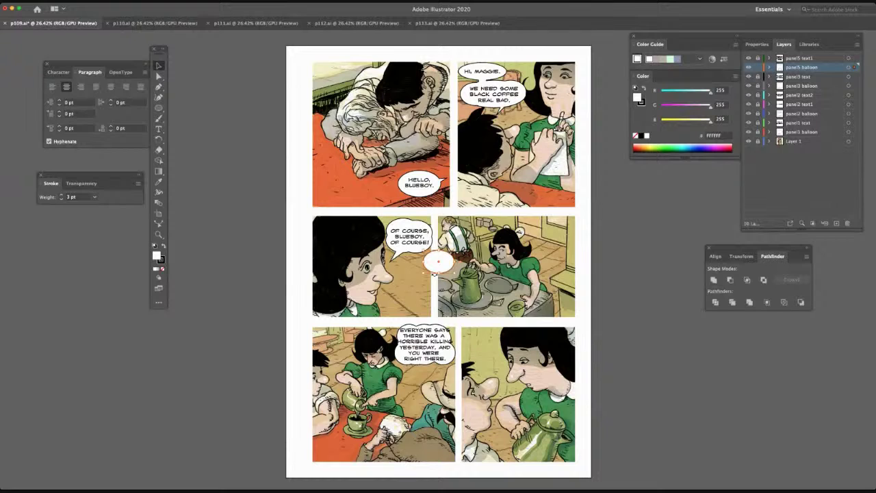
drag(433, 267, 444, 341)
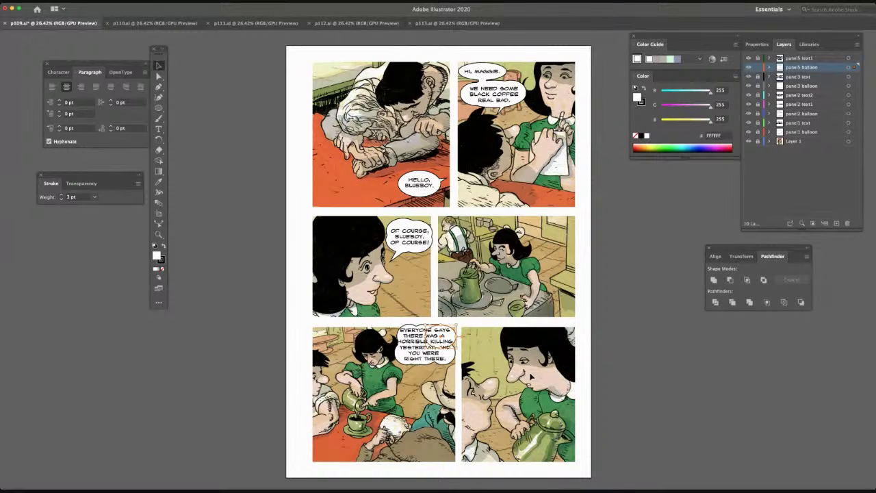
key(super+z)
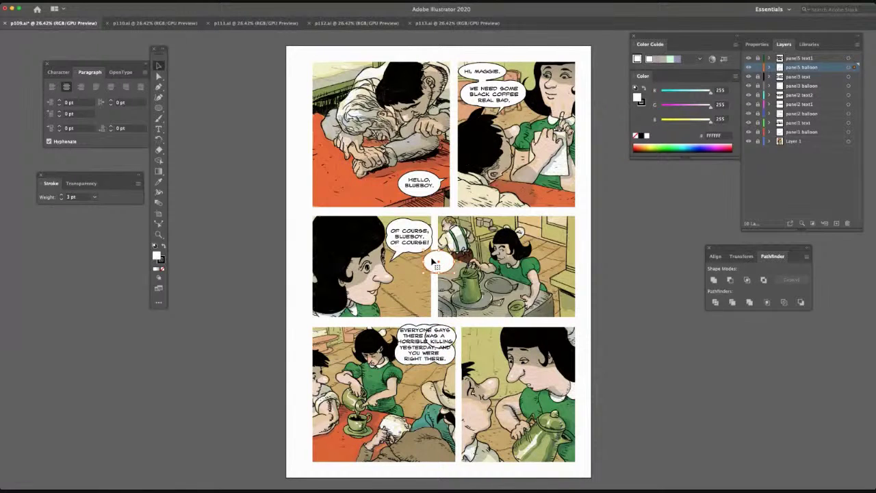
drag(433, 263, 427, 355)
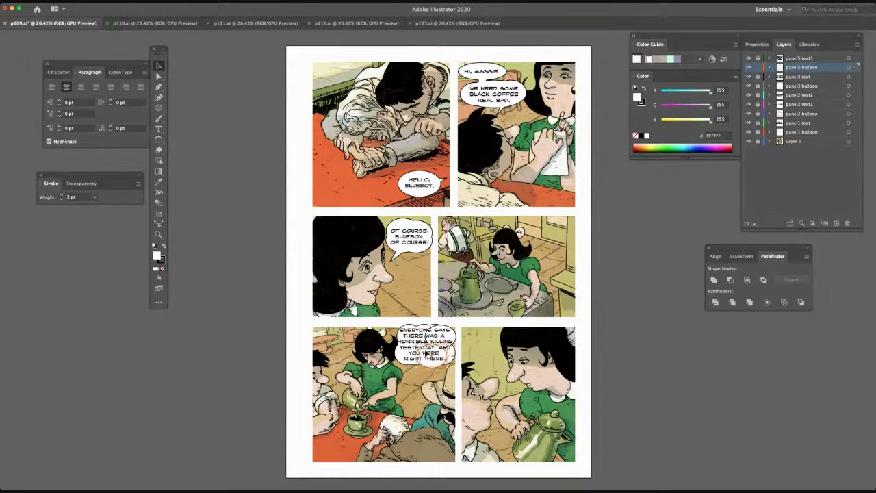
Paste more ellipse copies along the upper-left part of the panel five balloon and adjust their placement
key(ctrl+v)
drag(439, 258, 412, 340)
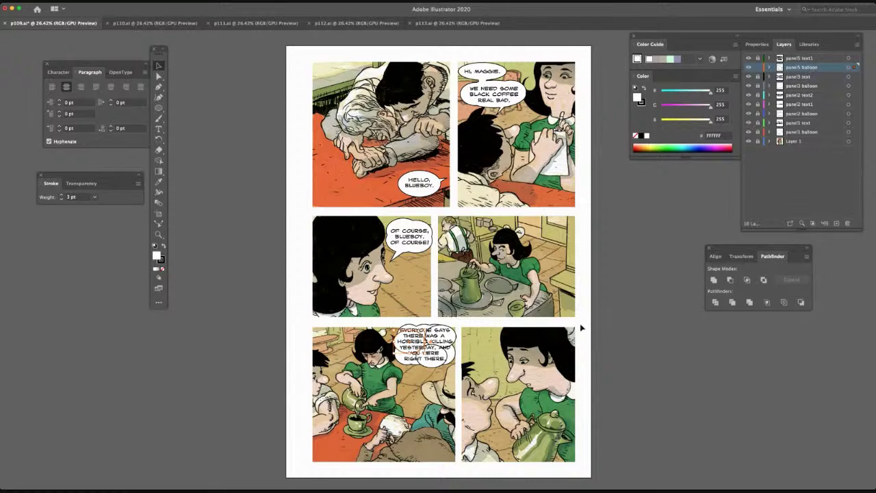
drag(422, 330, 422, 332)
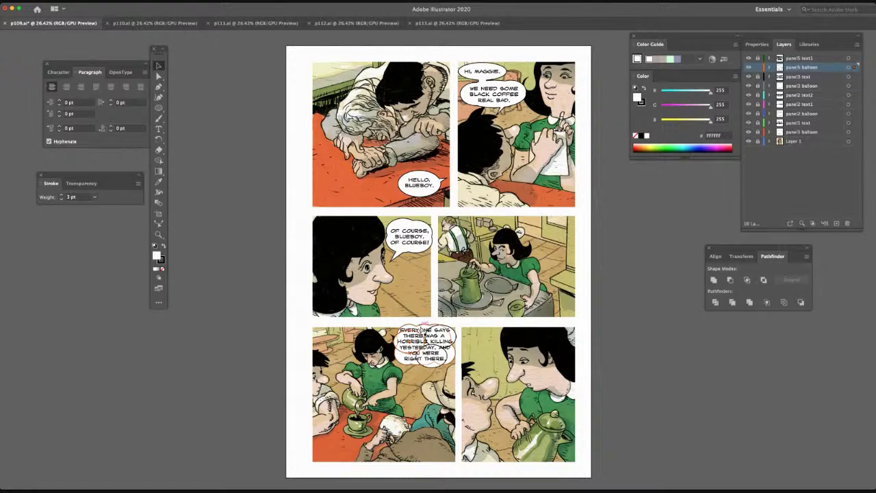
key(super+v)
drag(433, 262, 404, 336)
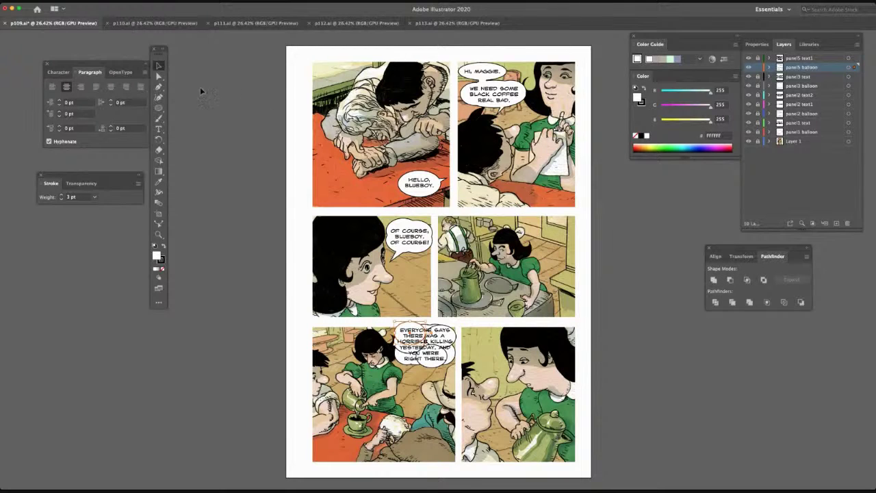
Select all the overlapping panel five balloon pieces and unite them into a single outline
click(159, 76)
click(439, 363)
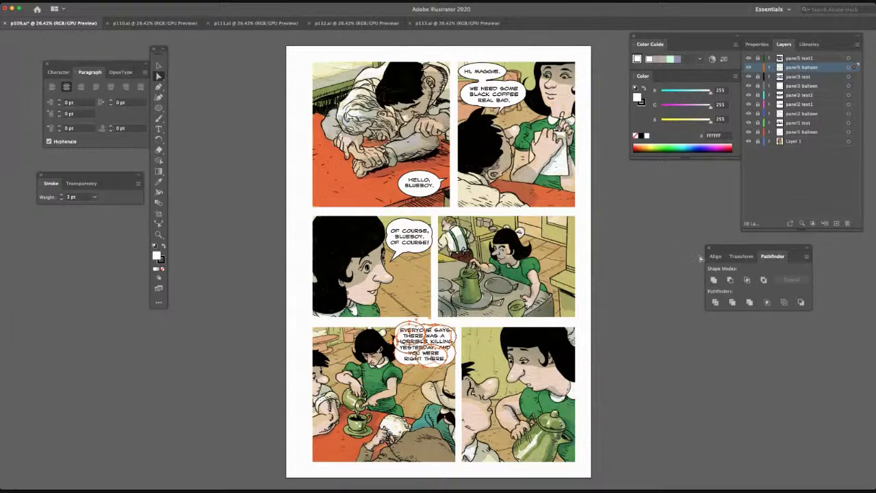
click(714, 280)
click(648, 282)
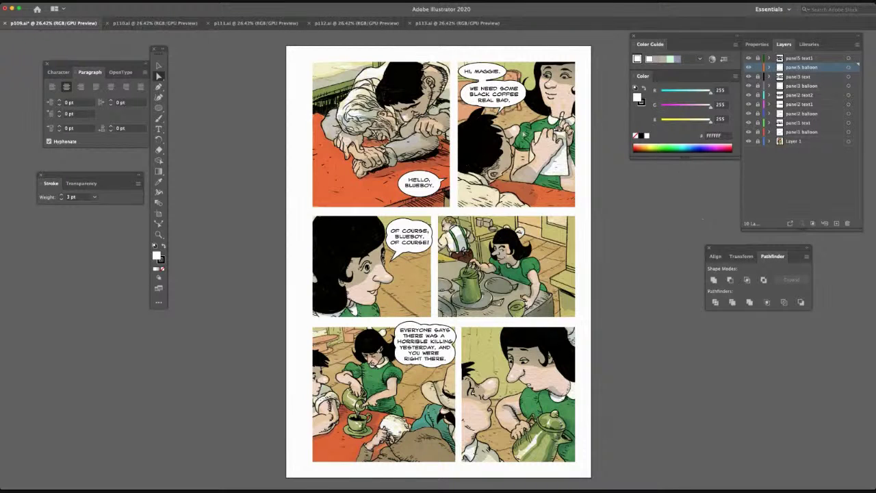
Create a three-sided polygon with a 50 px radius, stretch it into a tail and place it at the balloon's lower left
drag(159, 108, 204, 129)
click(232, 181)
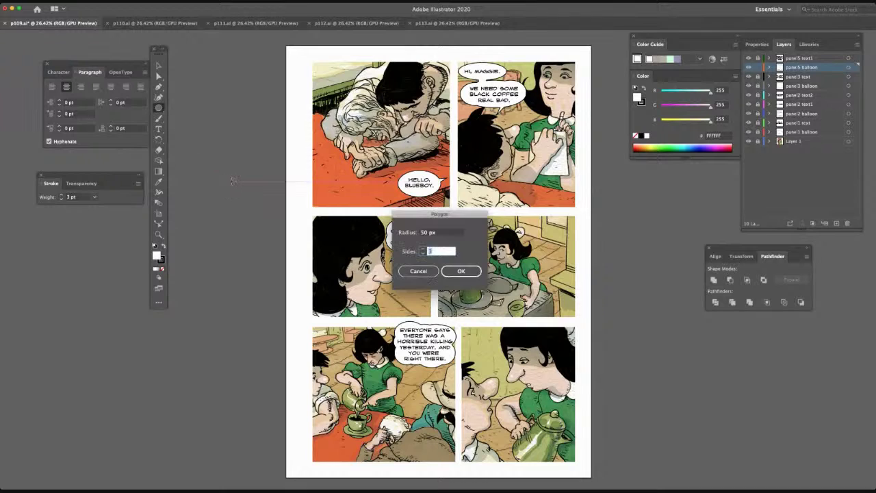
click(461, 272)
key(v)
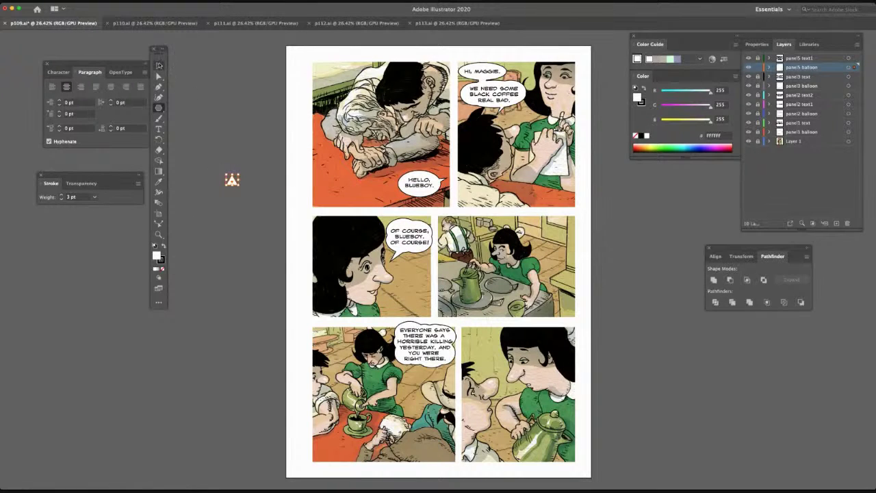
mouse_move(234, 175)
mouse_down()
mouse_move(233, 149)
mouse_move(186, 205)
mouse_move(195, 231)
mouse_up()
drag(238, 170, 418, 351)
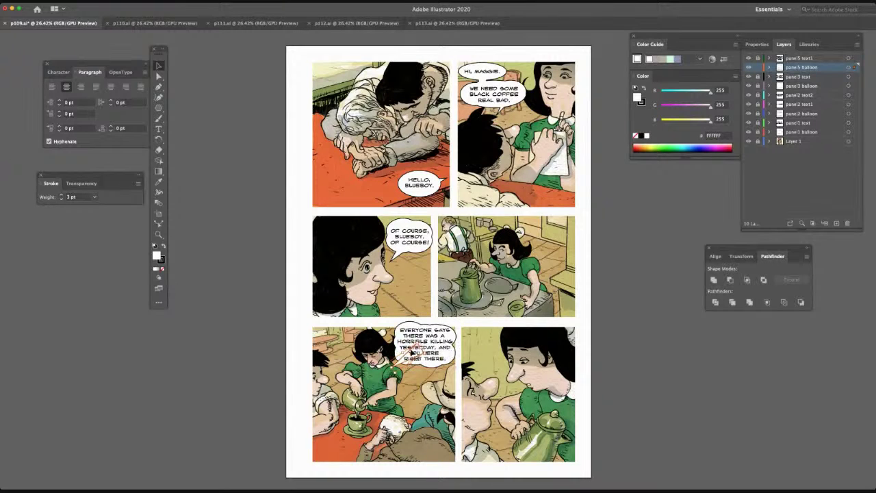
Select the tail together with the panel five balloon and unite them into one shape
click(159, 76)
click(211, 151)
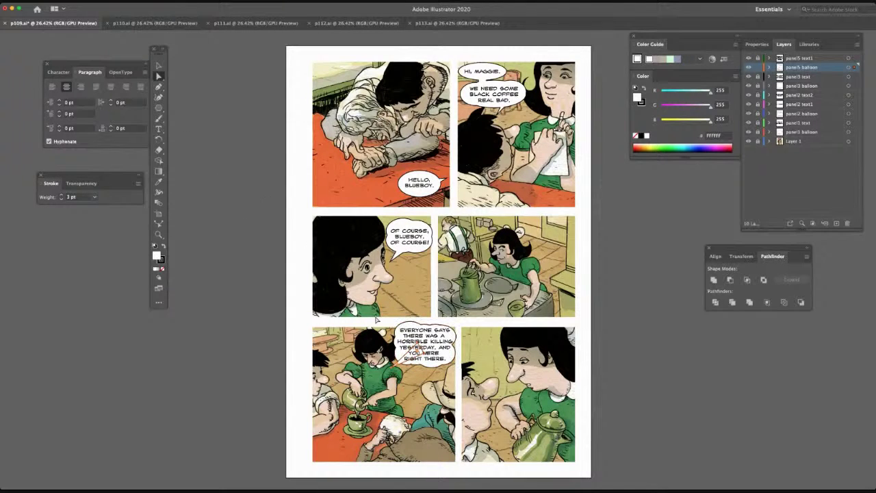
click(430, 374)
click(663, 345)
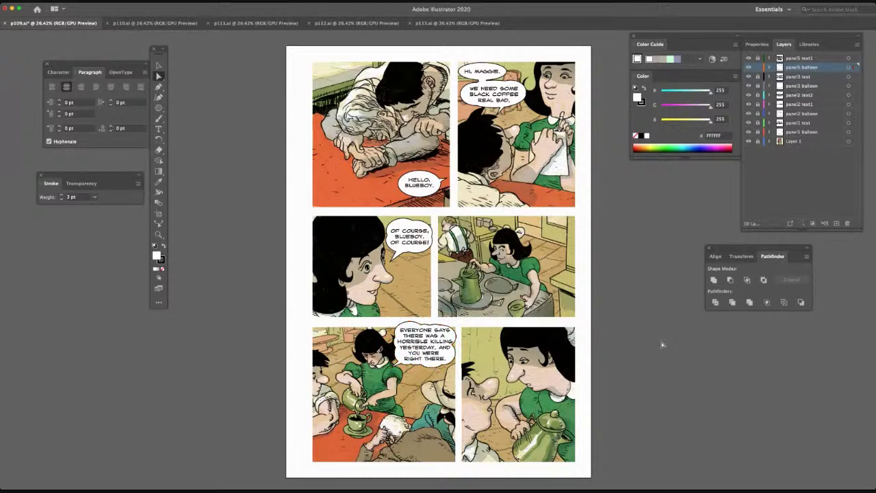
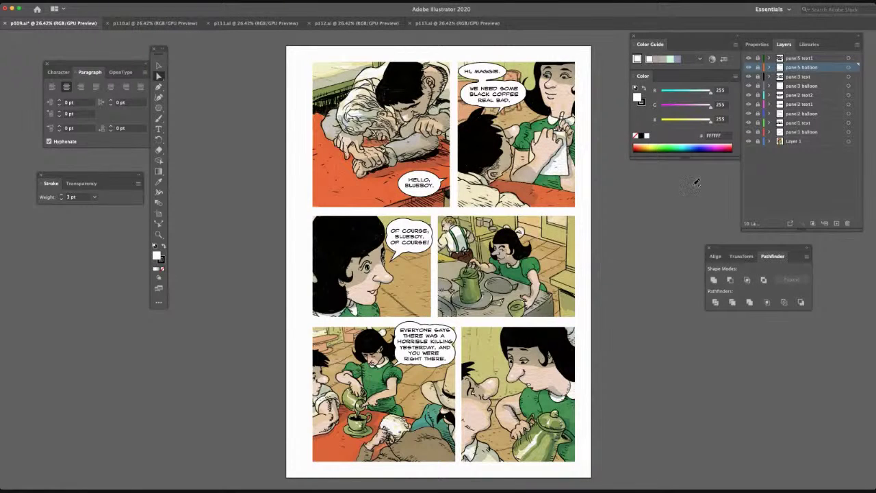
Add a layer above the panel5 text1 layer and name it panel6 balloon
click(808, 58)
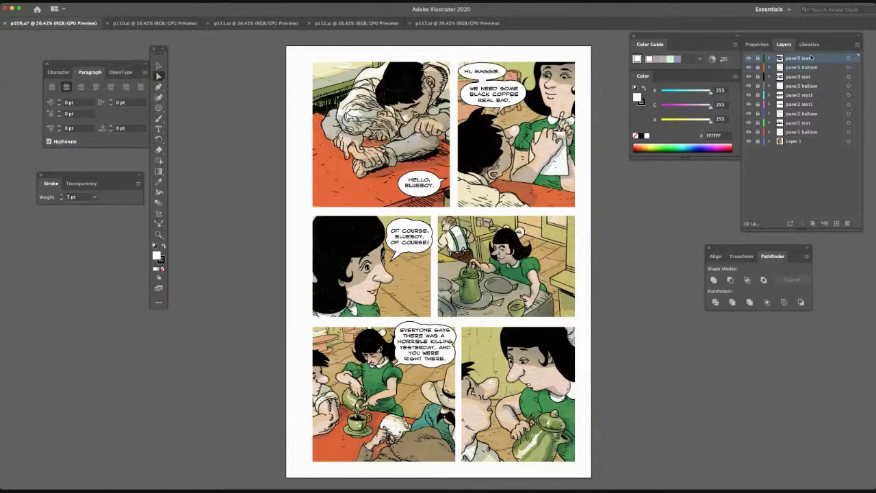
click(837, 223)
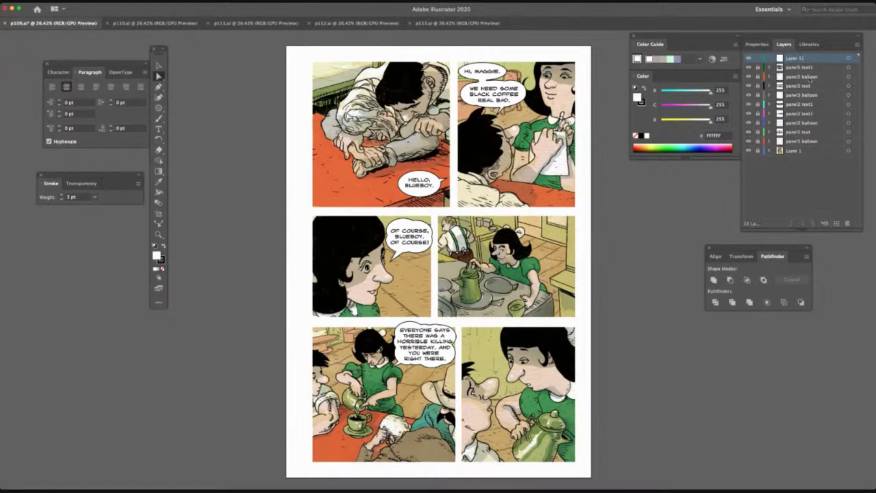
double_click(794, 59)
text(panel6 balloon)
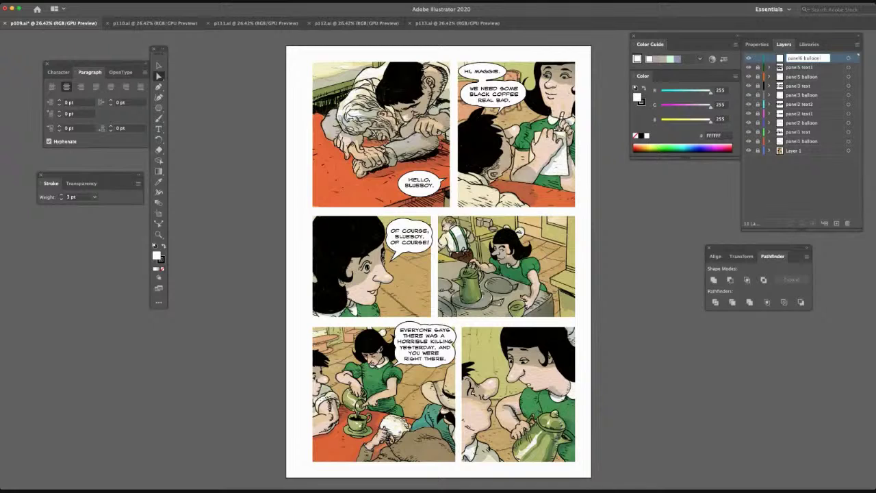
key(Return)
Paste the copied balloon ellipse and place it in the upper-left corner of panel six
key(ctrl+v)
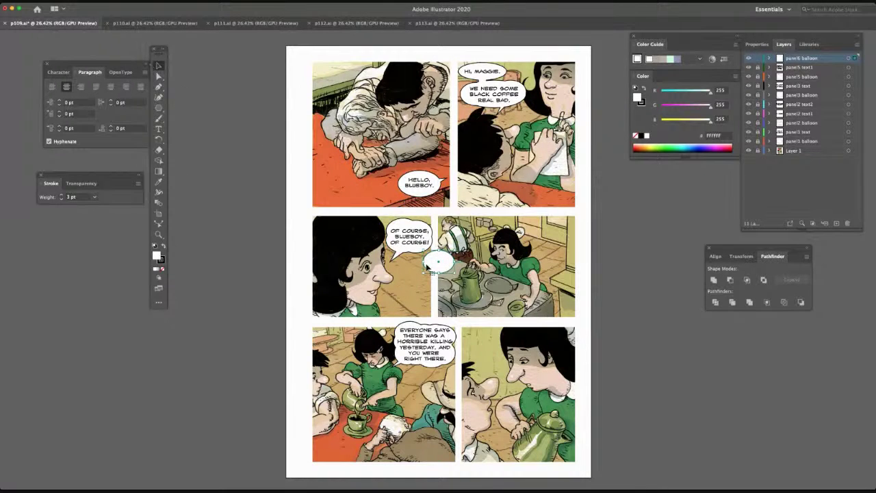
drag(441, 272, 479, 349)
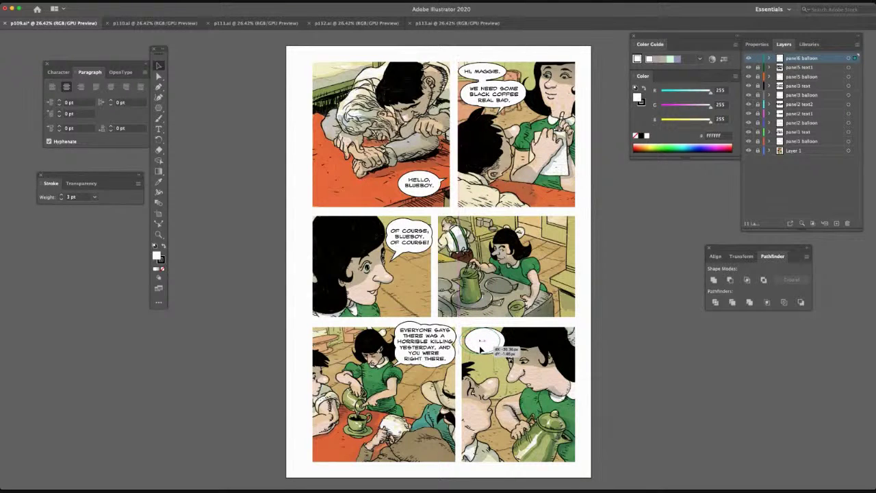
click(638, 292)
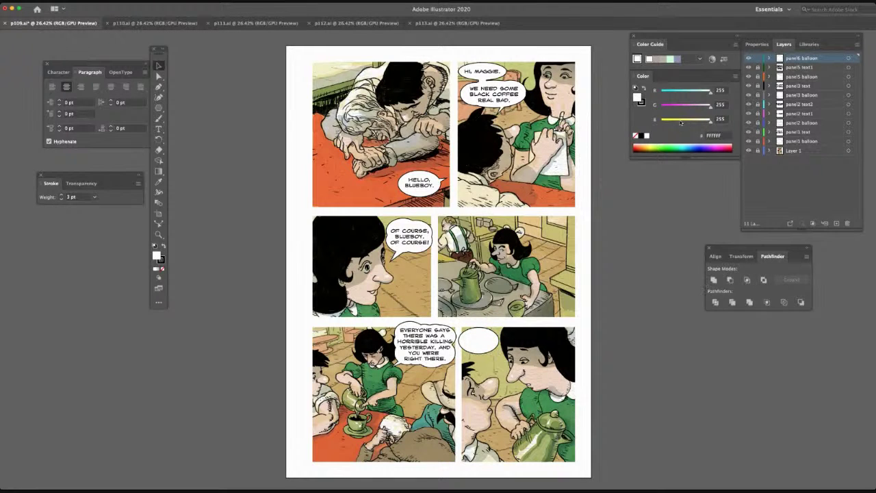
Add a layer above panel6 balloon and name it panel6 text1
click(837, 223)
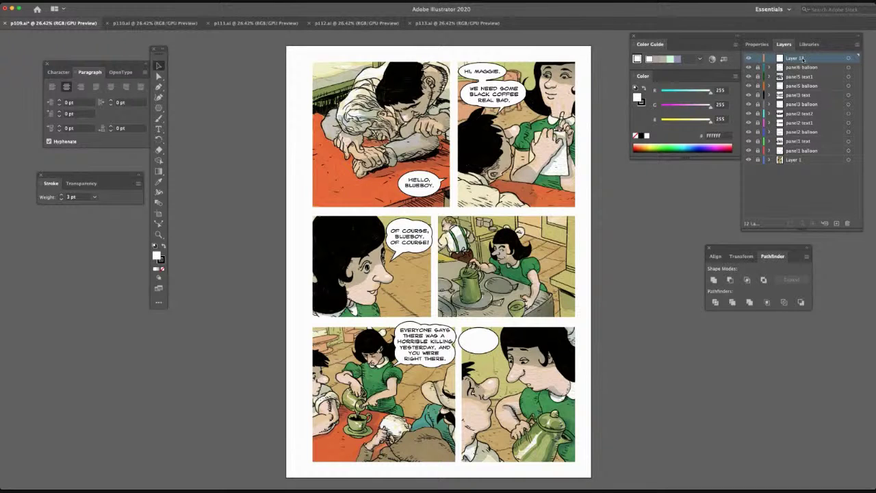
double_click(803, 60)
text(panel6 text)
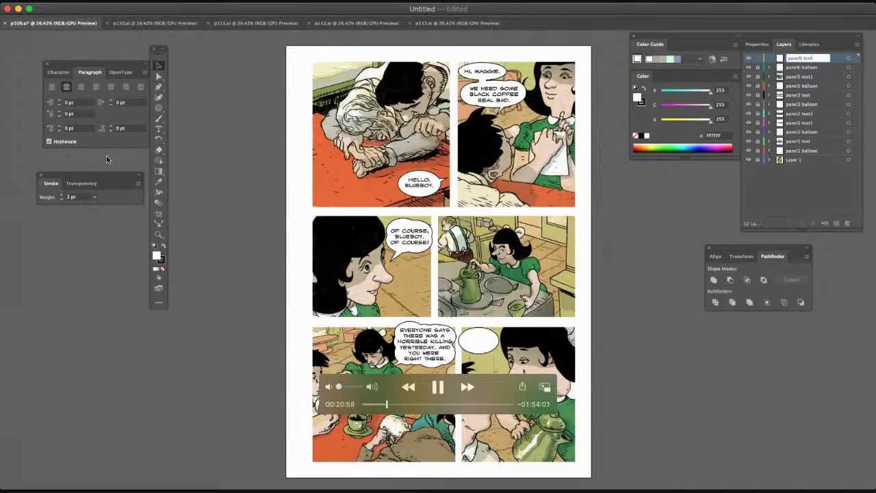
key(Return)
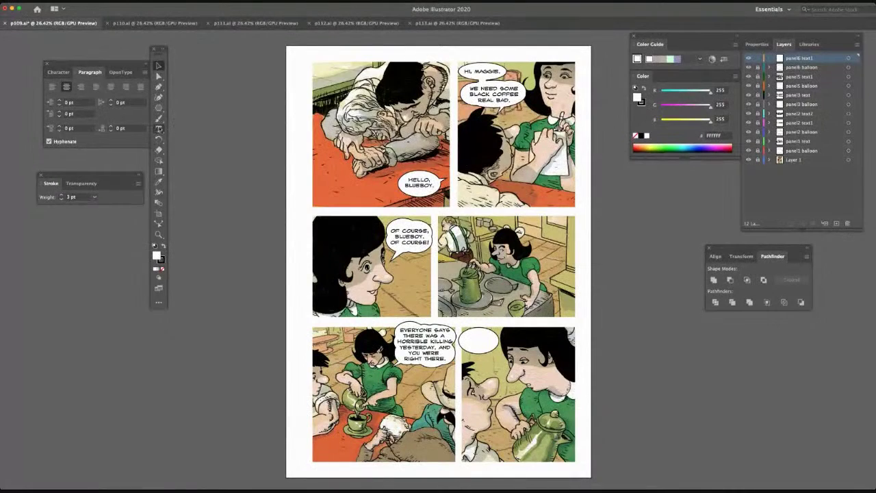
Letter "WERE YOU HURT?" on two lines over the upper panel six balloon and centre the text inside it
click(159, 129)
click(476, 343)
text(WHRE YOU)
key(Return)
text(HURT?)
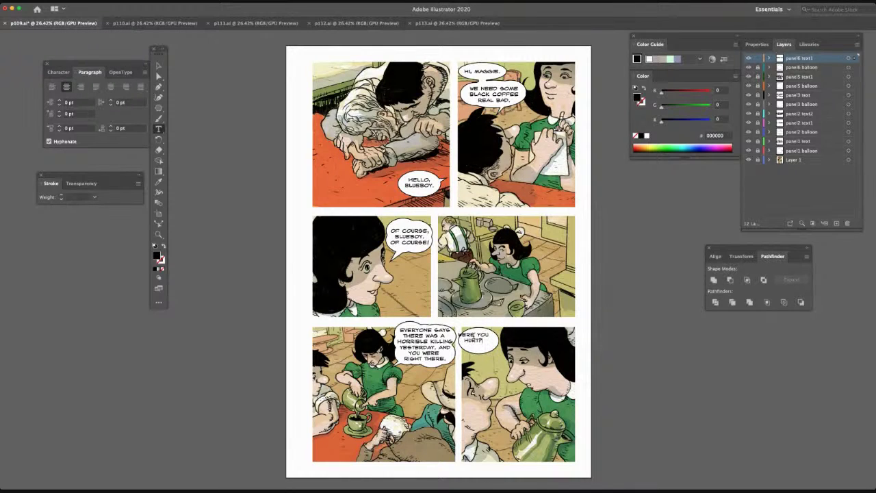
click(159, 67)
drag(473, 335, 479, 339)
click(630, 336)
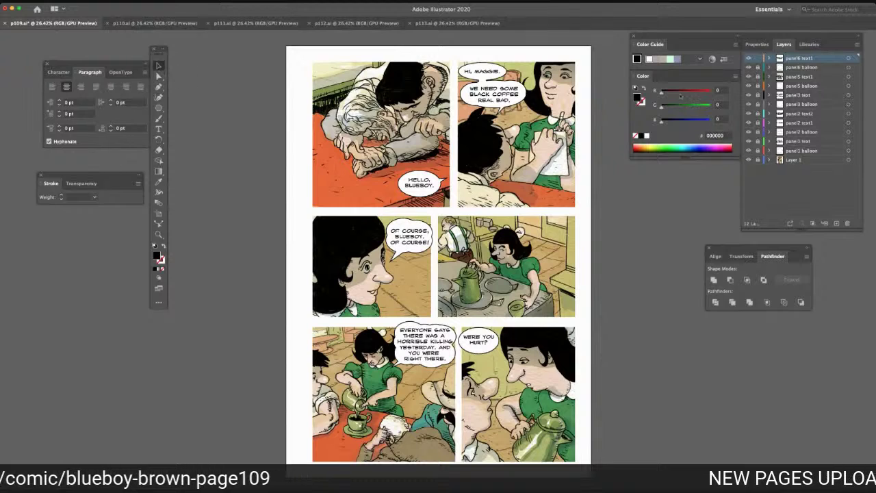
Lock the panel6 text1 layer, unlock panel6 balloon, and shorten the upper balloon from its lower edge to fit the dialogue
click(757, 59)
click(758, 68)
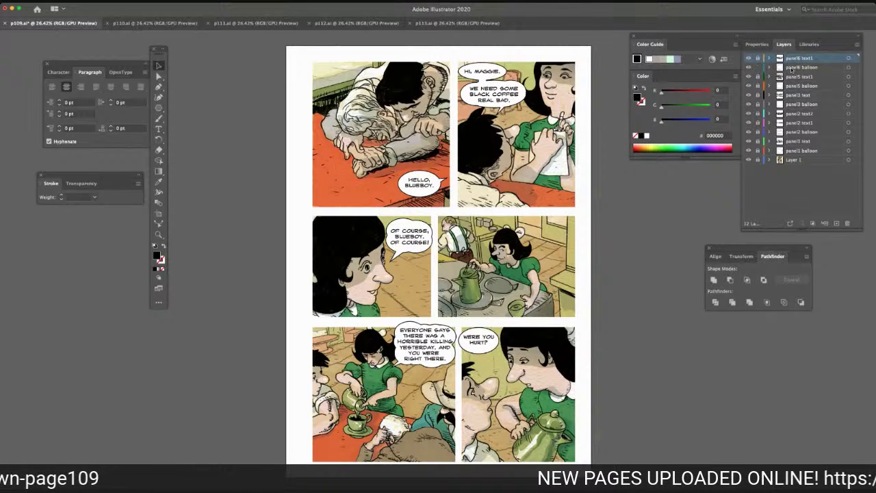
click(794, 68)
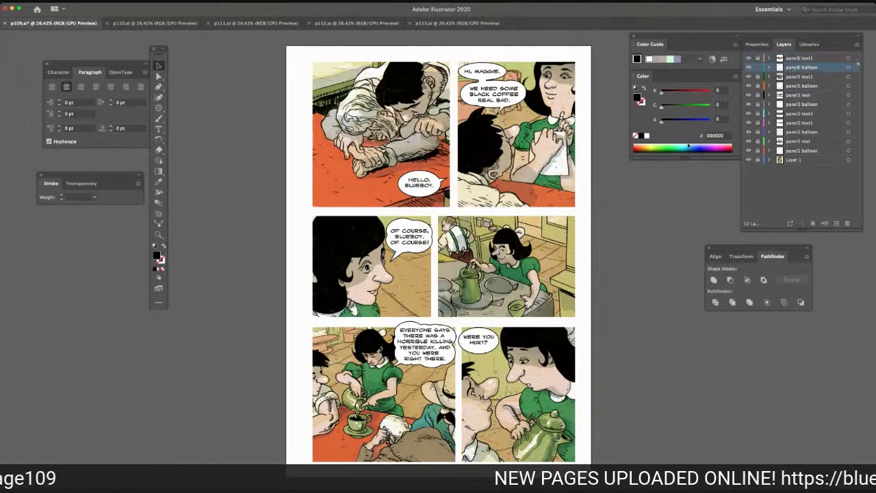
click(482, 355)
drag(481, 354, 481, 350)
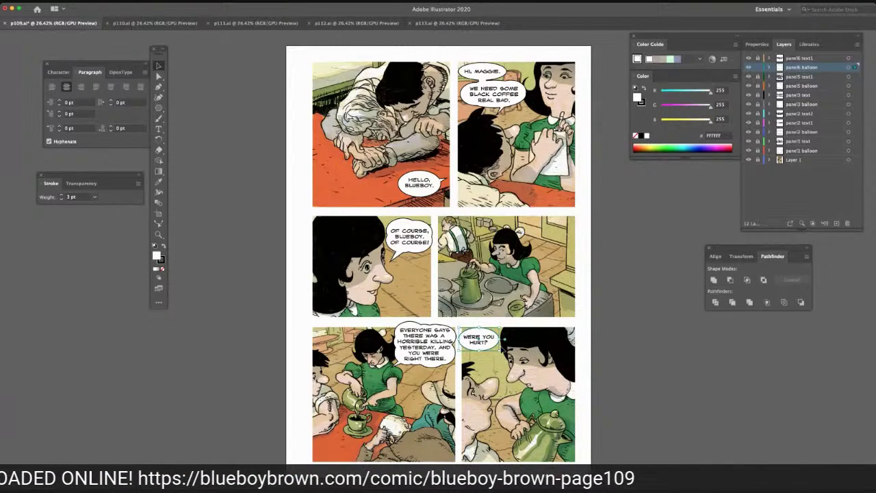
click(614, 320)
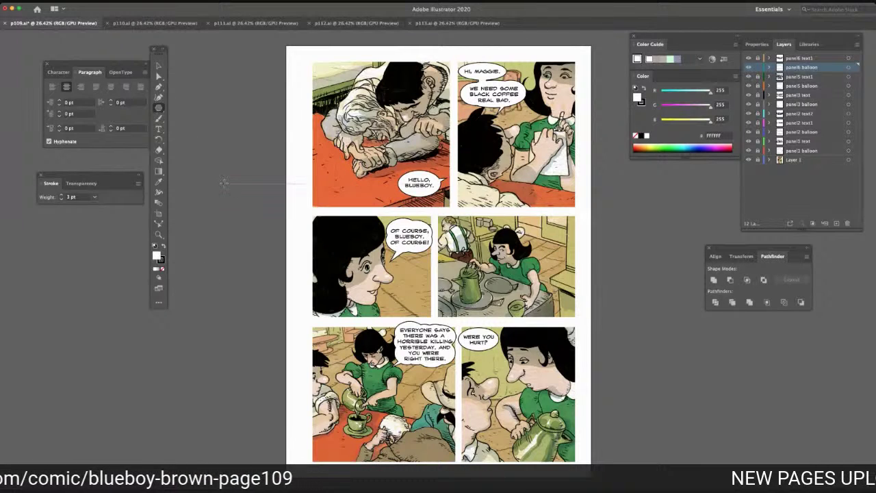
Create a small triangle on the pasteboard beside the page and stretch it into a narrow, slanted tail
click(357, 223)
click(462, 272)
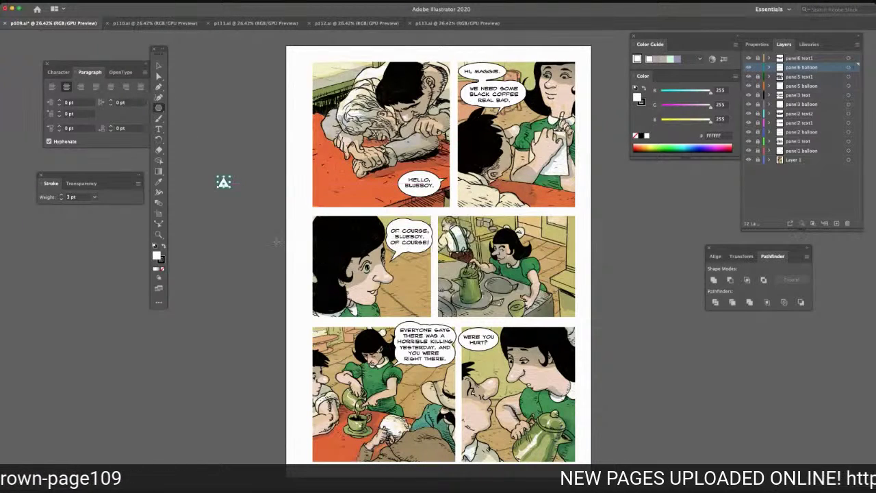
drag(224, 179, 251, 195)
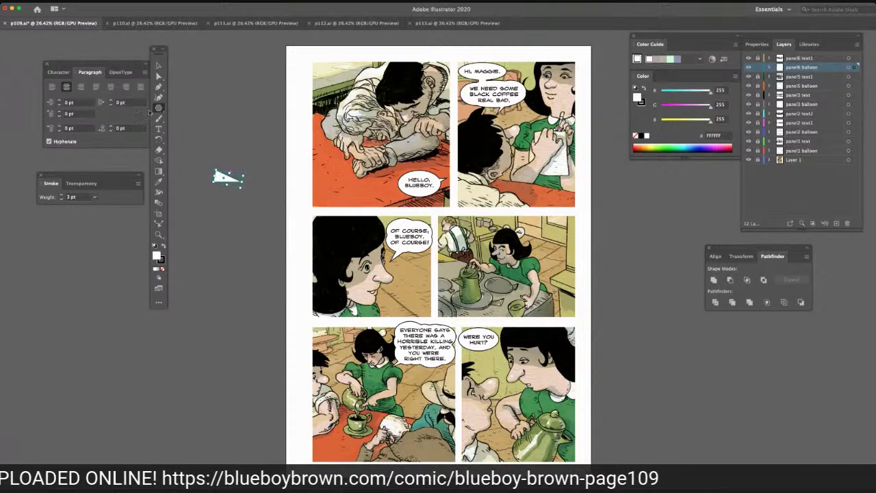
click(158, 66)
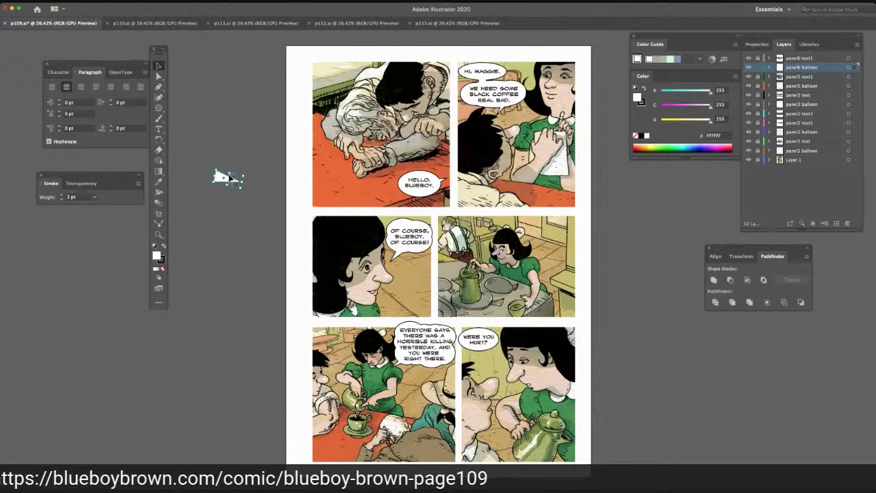
Place and rotate the tail at the lower right of the "WERE YOU HURT?" balloon and merge it with the balloon
drag(221, 178, 482, 344)
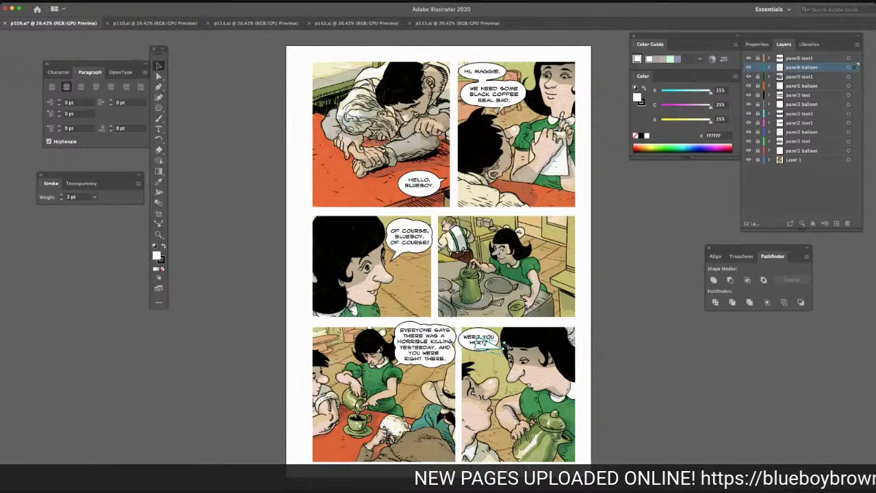
drag(504, 345, 484, 339)
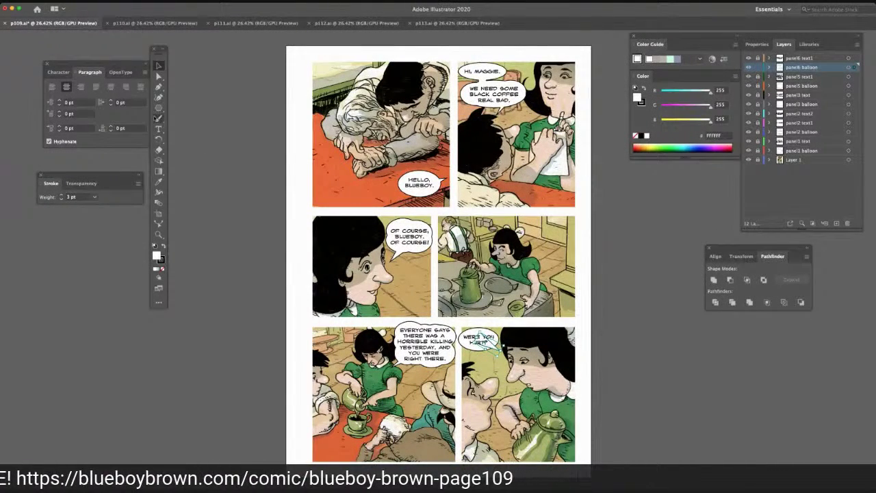
click(158, 77)
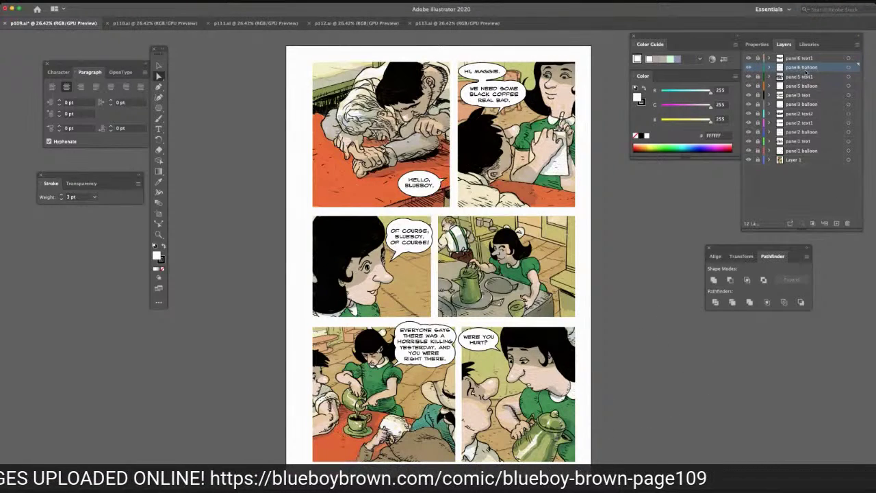
Paste two ellipse copies and overlap them near the bottom of panel six, beside the coffee pot
key(super+v)
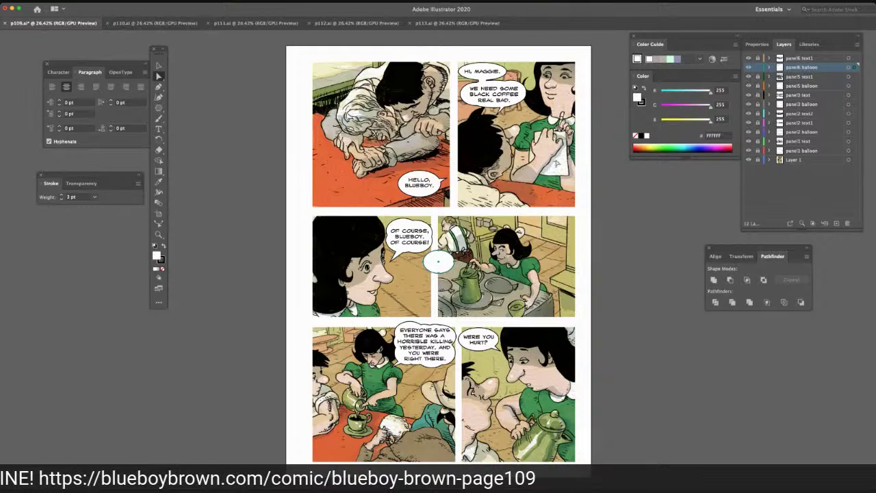
click(158, 65)
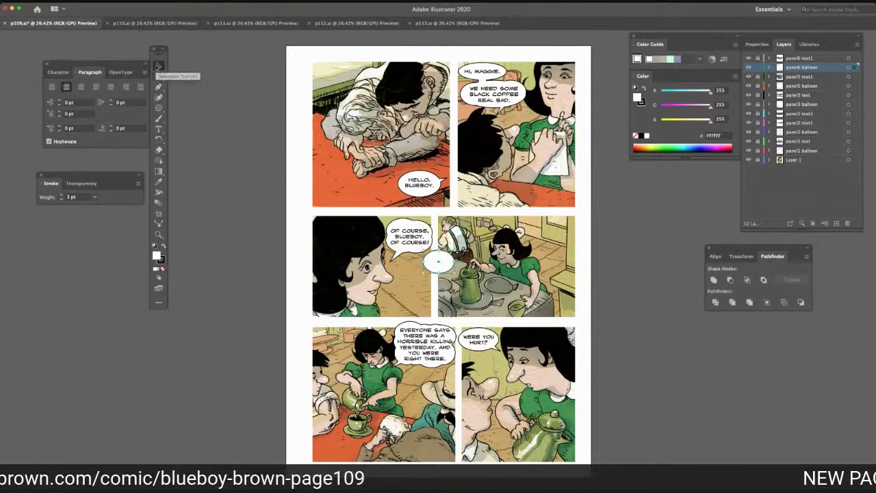
drag(433, 273, 488, 450)
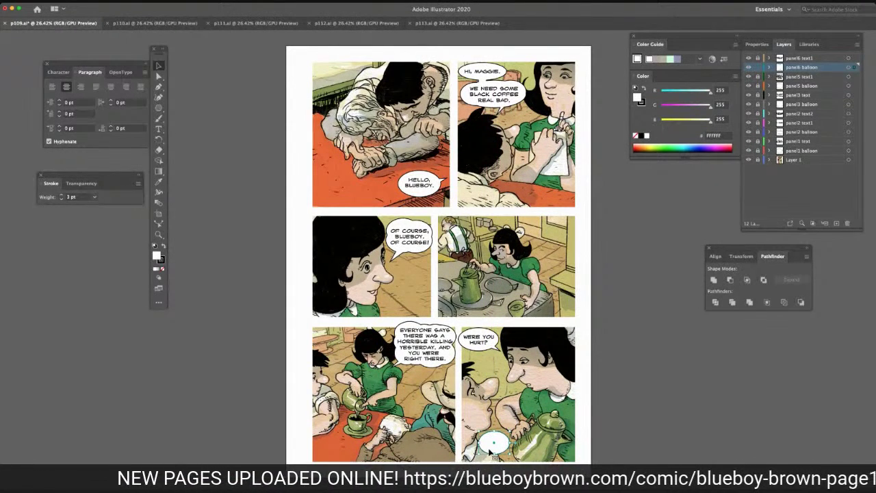
key(super+v)
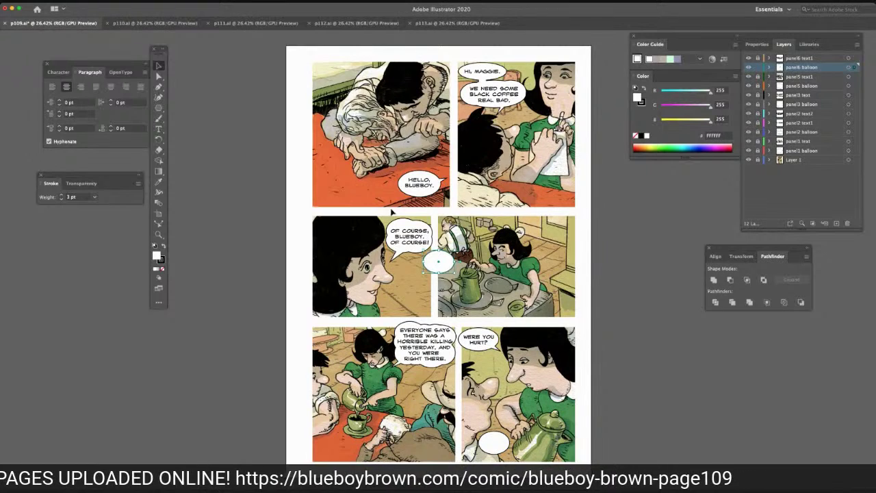
drag(448, 272, 505, 447)
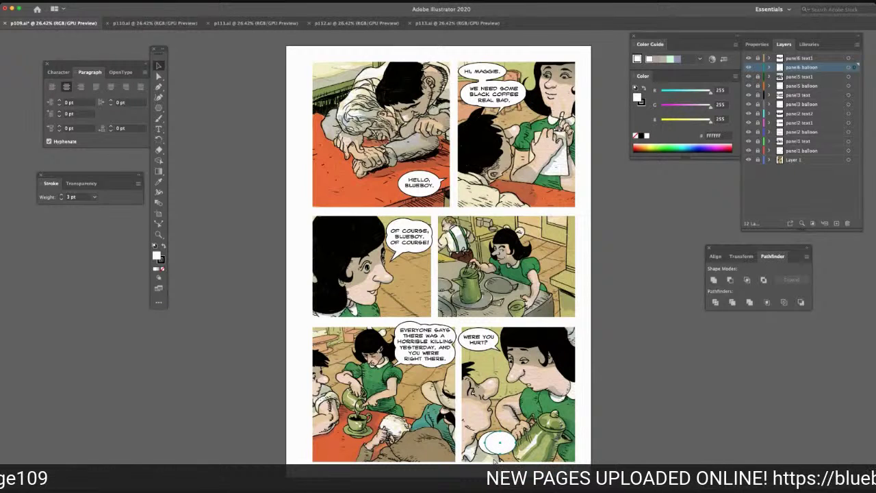
Paste three more ellipse copies and offset them around the lower panel six balloon to widen and deepen its outline
key(ctrl+v)
drag(438, 273, 485, 454)
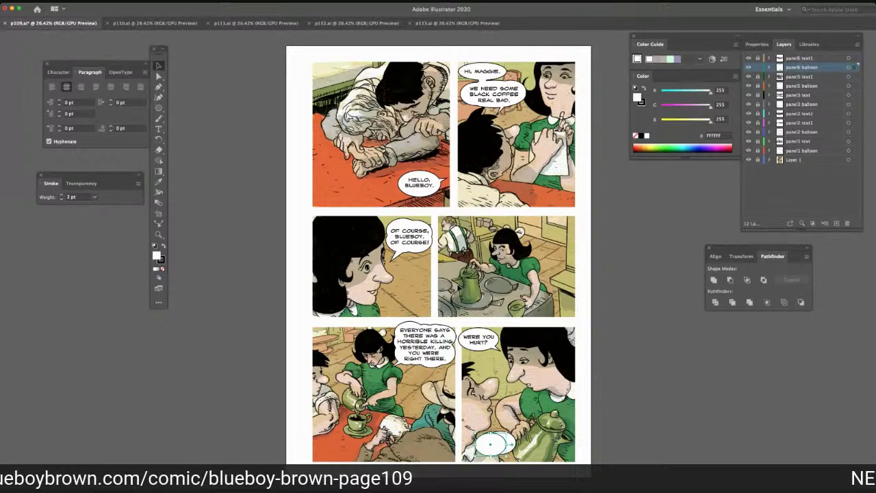
key(super+v)
drag(432, 268, 496, 450)
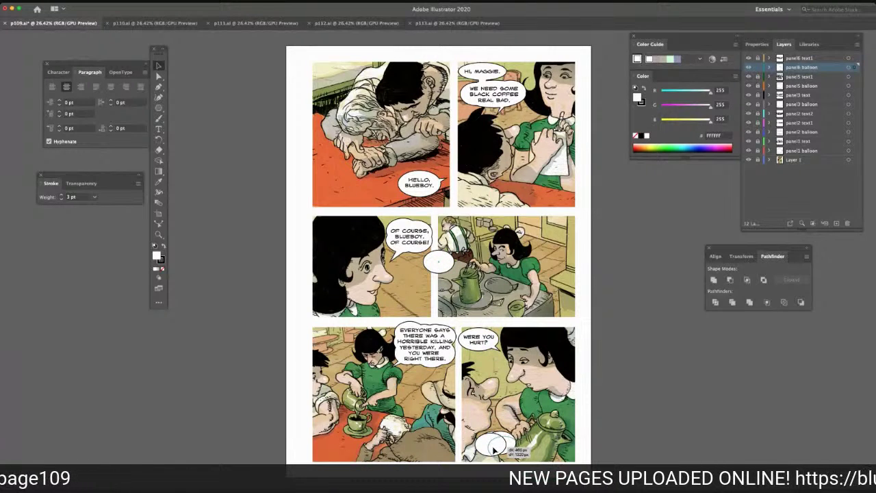
drag(495, 450, 497, 450)
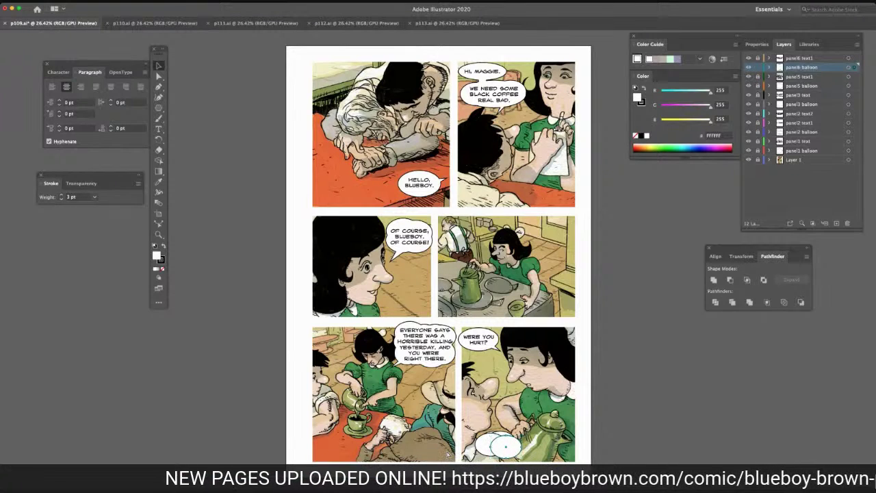
key(super+v)
drag(438, 268, 438, 267)
drag(487, 447, 488, 456)
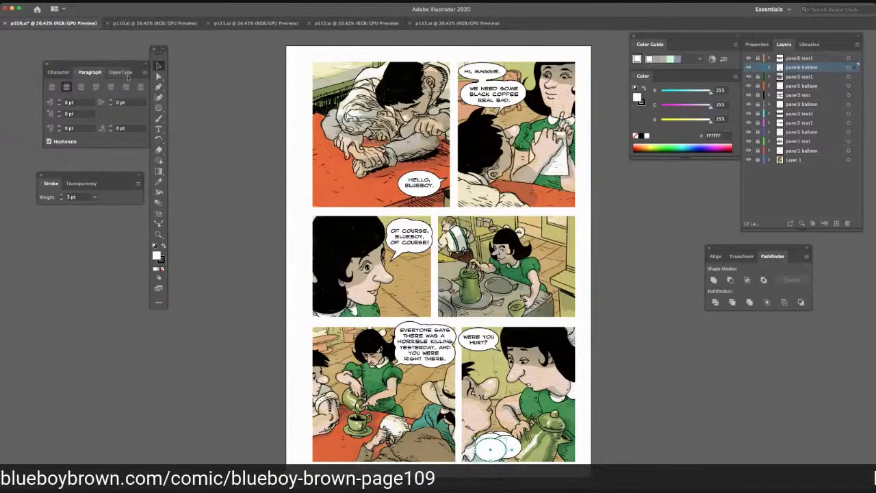
Select all the overlapping ellipses of the lower panel six balloon and unite them into a single outline
click(161, 76)
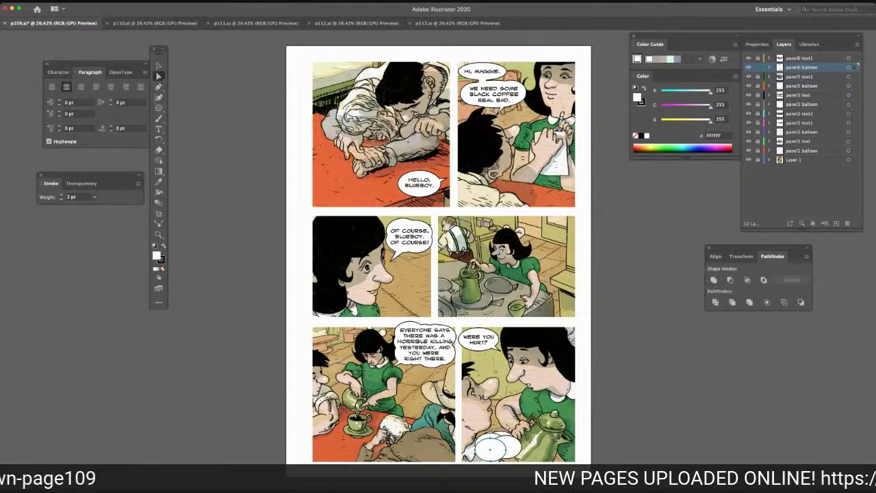
click(491, 450)
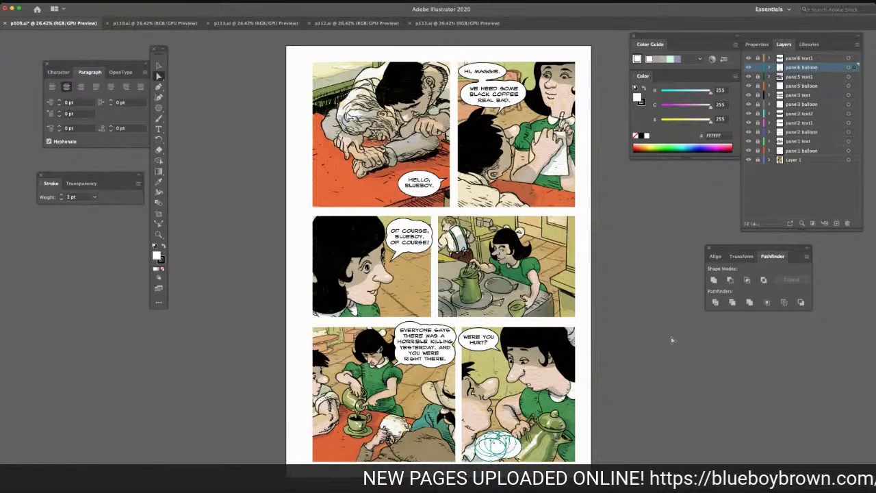
click(714, 280)
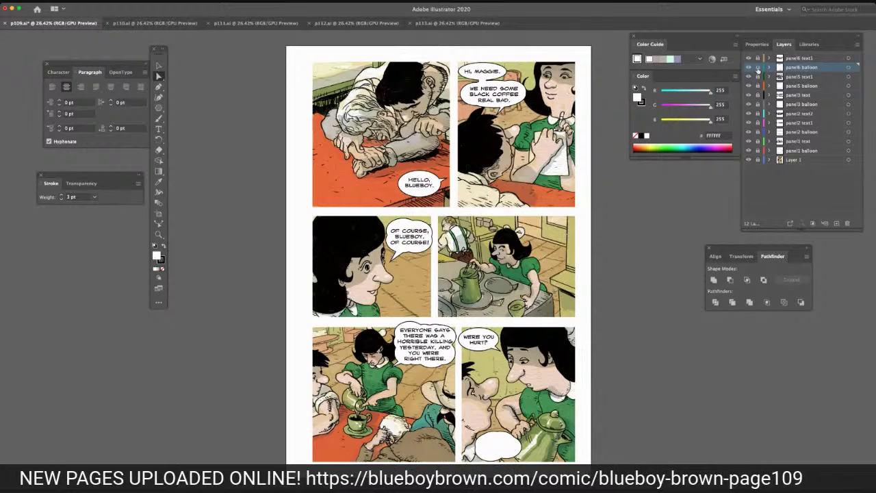
Add a new layer above the panel6 text1 layer and name it "panel6 text2"
click(810, 59)
click(837, 224)
double_click(800, 59)
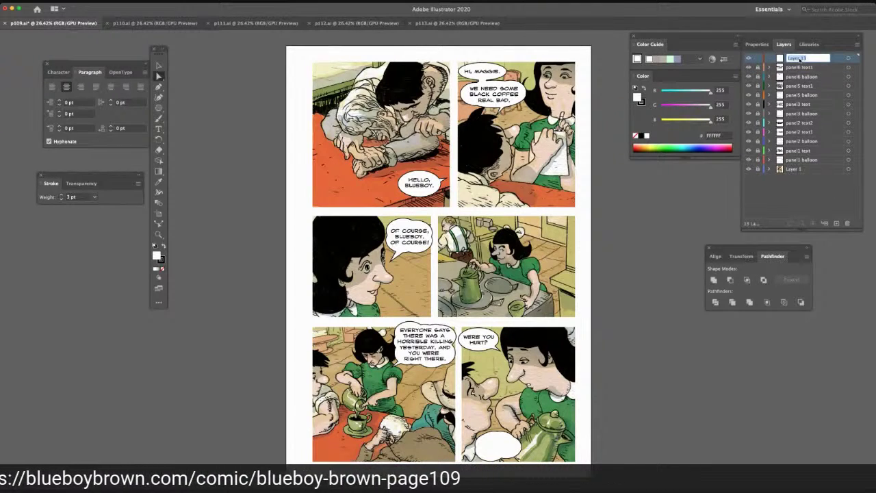
text(panel)
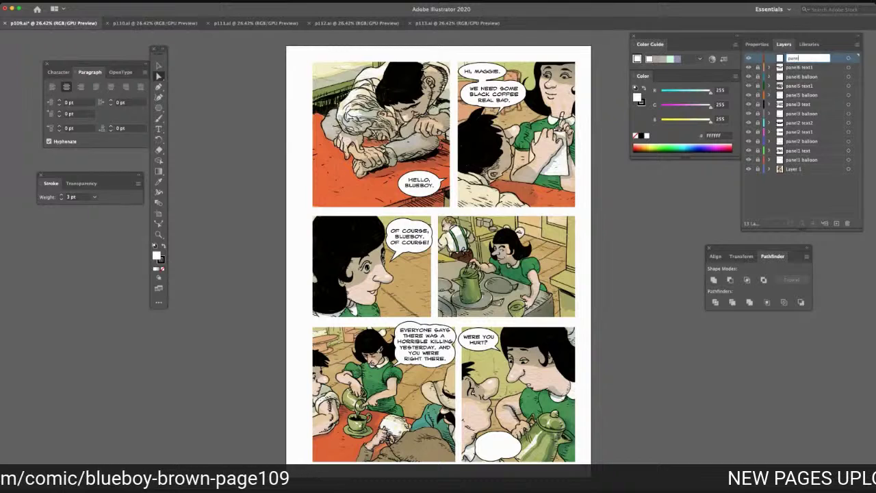
text(6 text2)
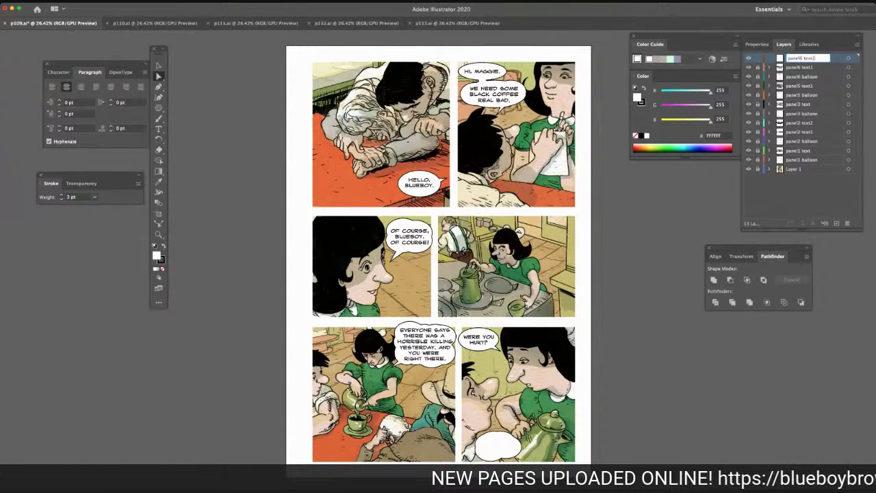
key(Return)
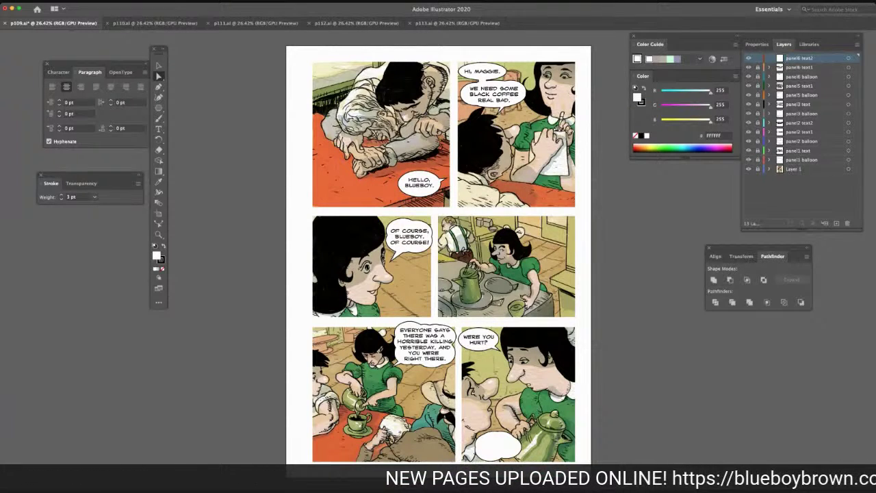
Letter the lower panel six balloon with "NO, I JUST GOT SOME BLOOD ON ME." broken over four lines
click(159, 129)
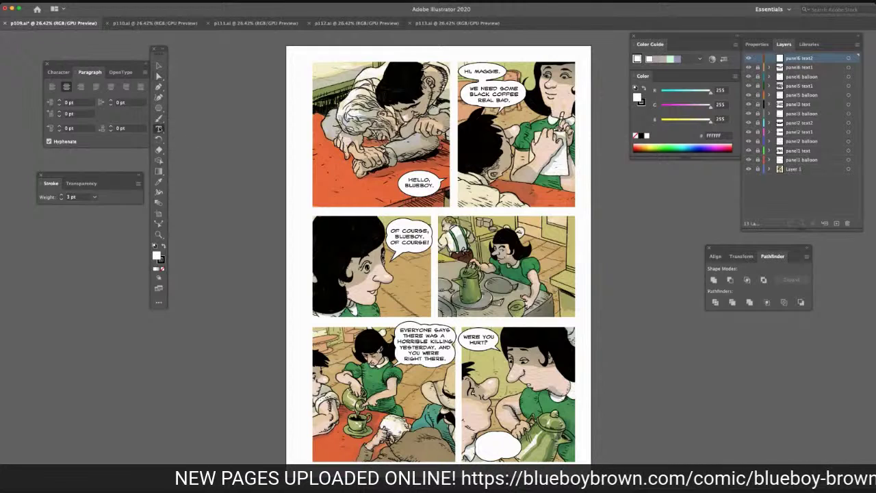
click(493, 443)
text(NO. I)
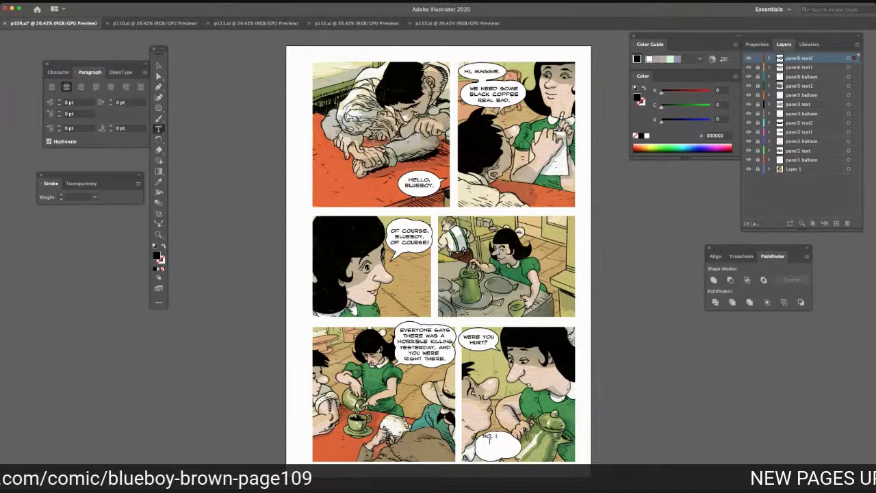
text(, I JUST GOT)
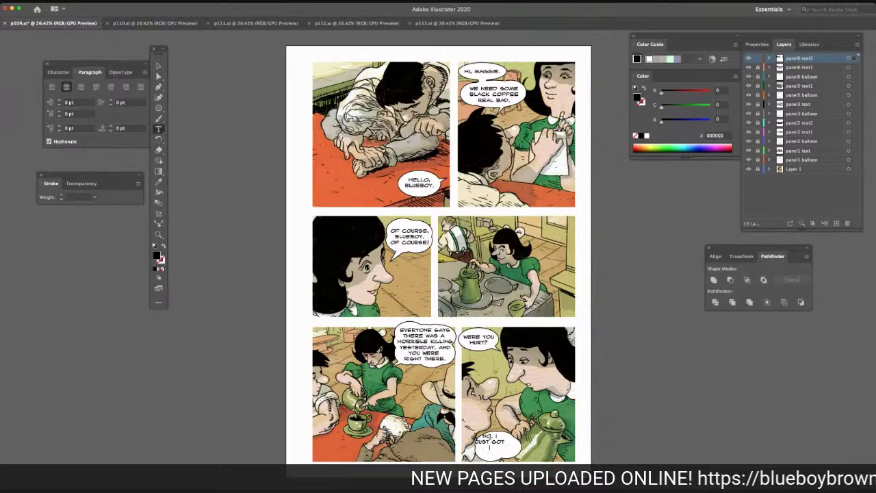
key(Return)
text(SOME)
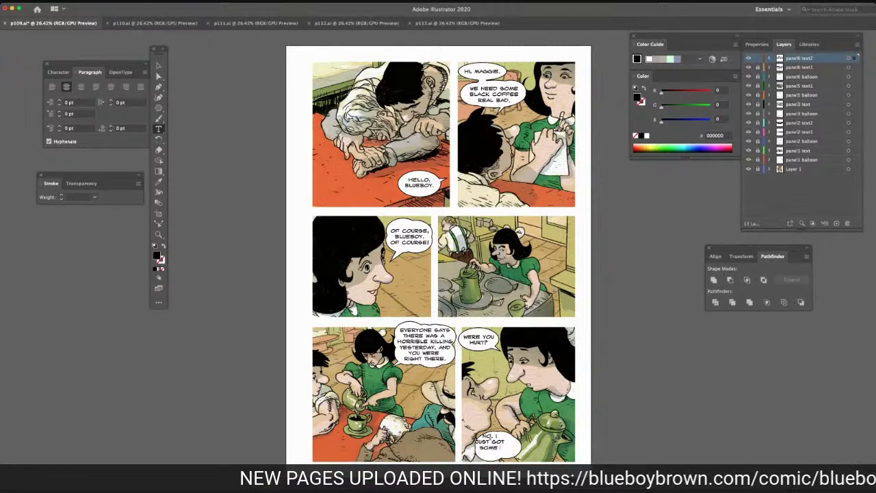
text( BLOO)
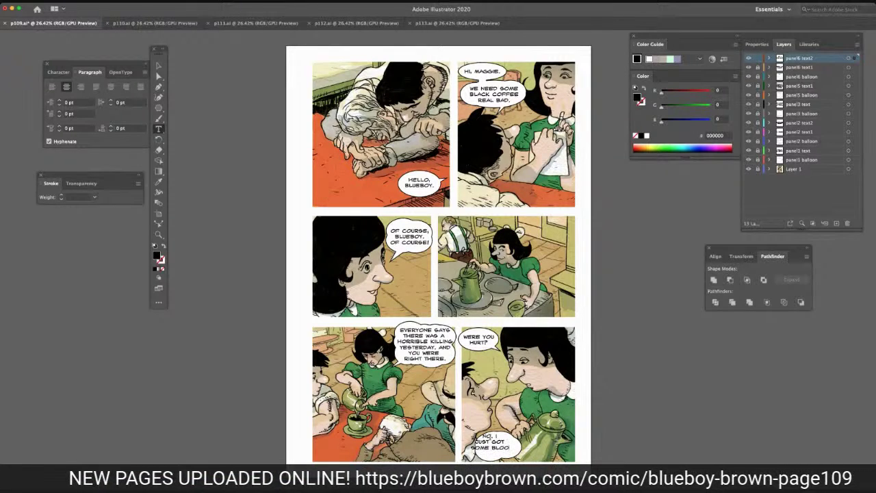
text(D ON ME.)
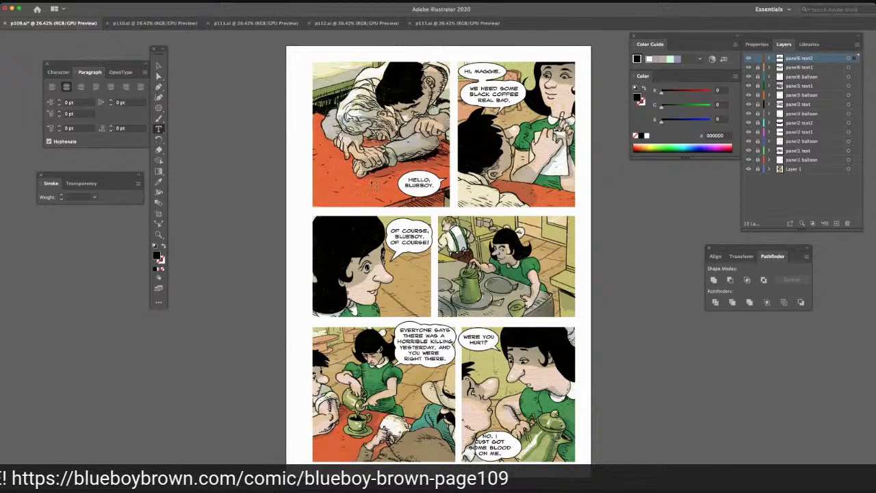
Center the new dialogue inside the lower panel six balloon and lock the panel6 text2 layer
click(158, 65)
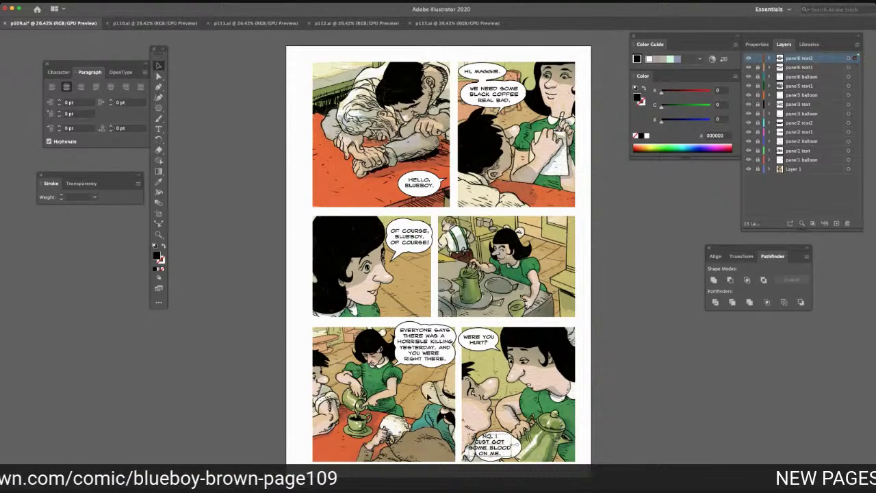
drag(491, 450, 499, 450)
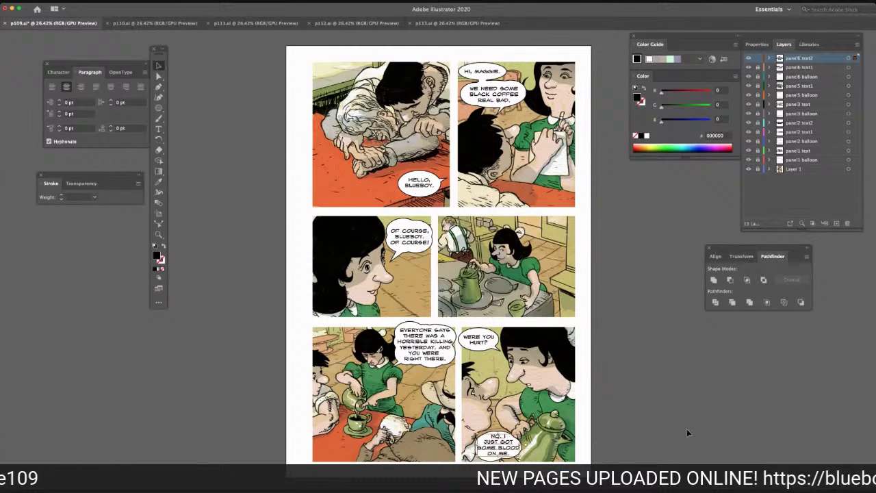
click(634, 436)
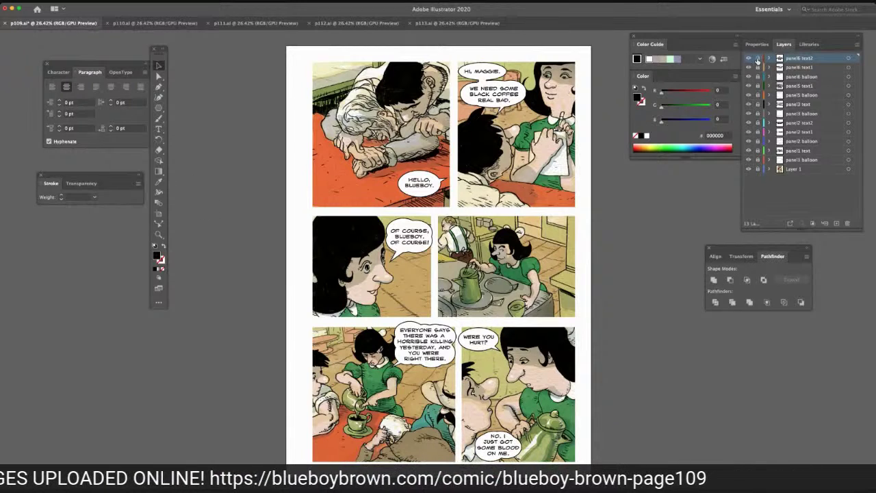
Paste two more ellipse copies behind the new dialogue on the panel6 balloon layer and unite them with the lower balloon
click(793, 77)
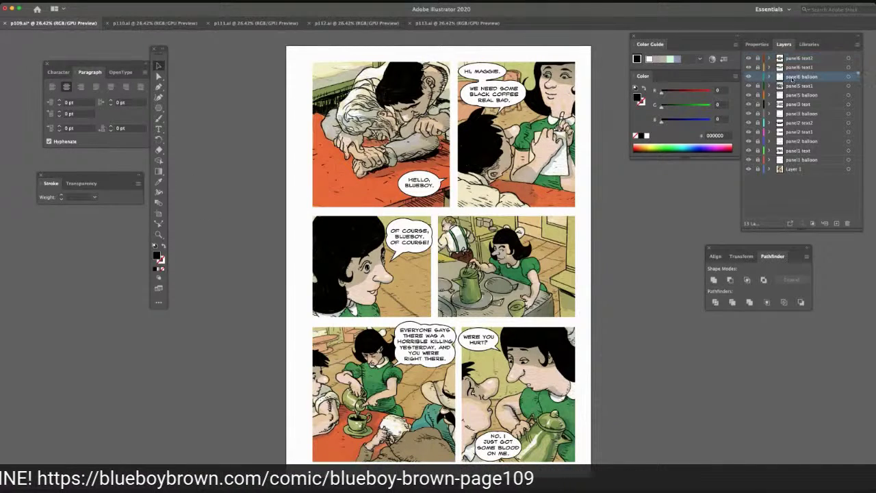
key(super+v)
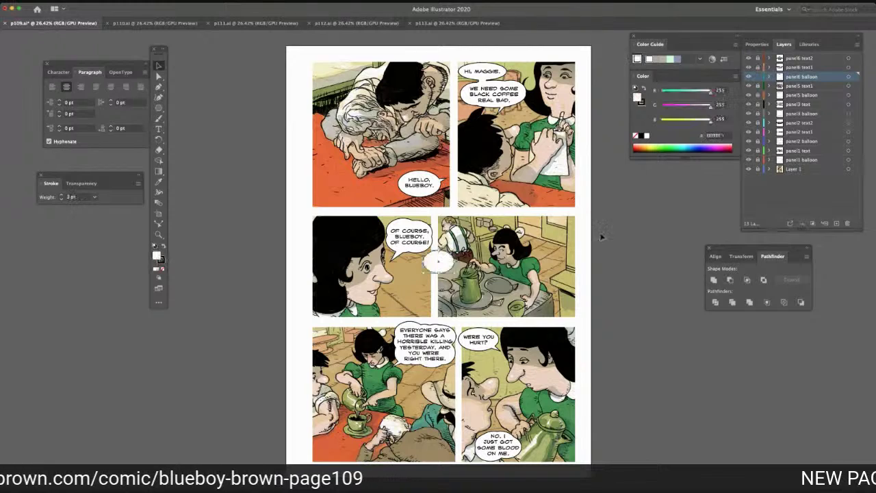
drag(439, 263, 482, 371)
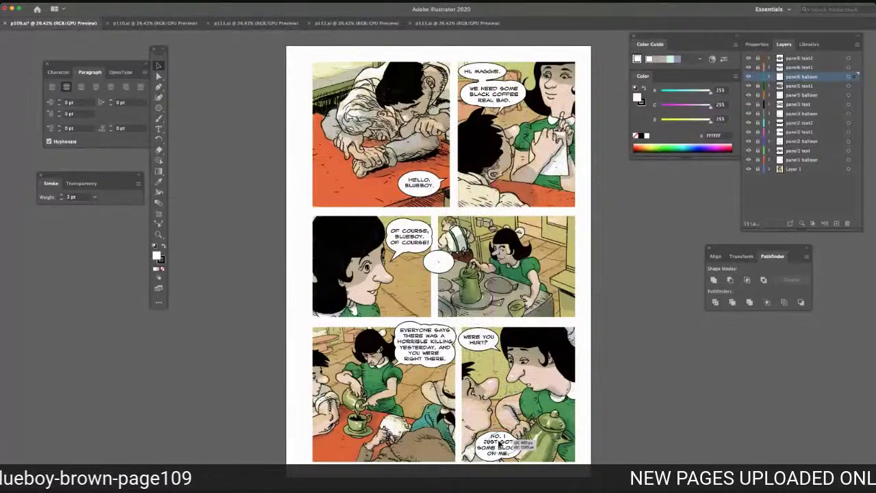
drag(498, 449, 498, 449)
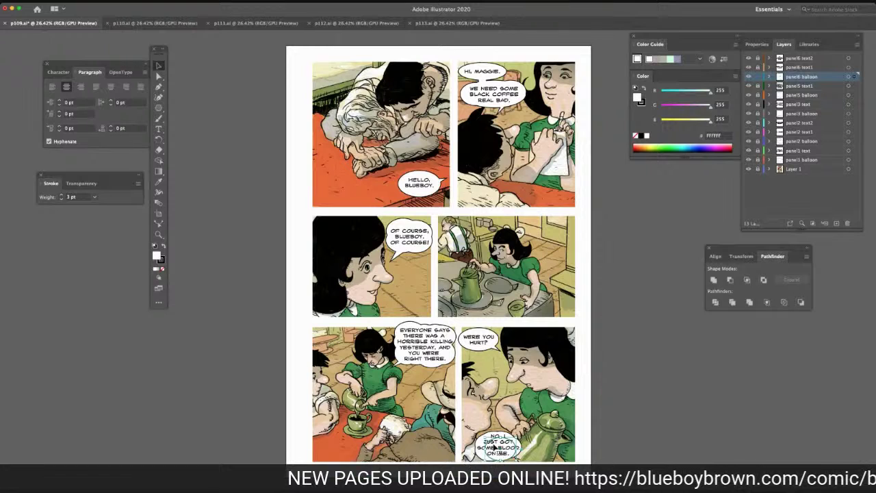
key(super+v)
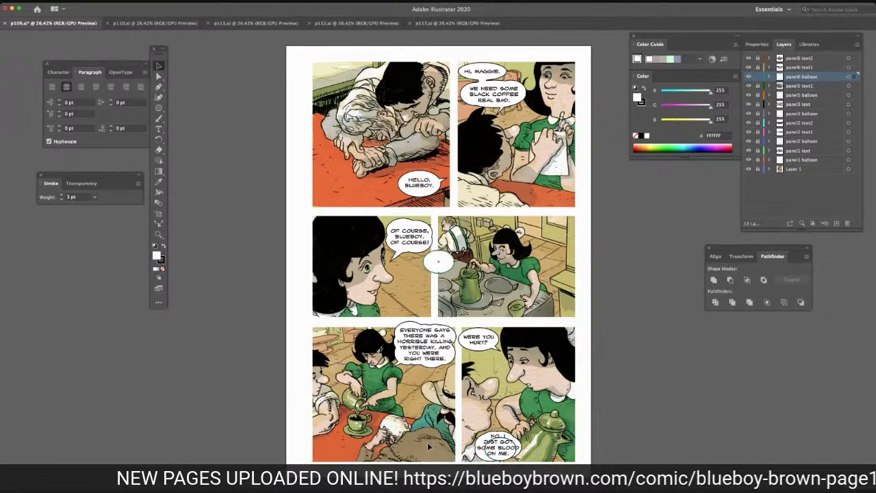
drag(431, 261, 483, 445)
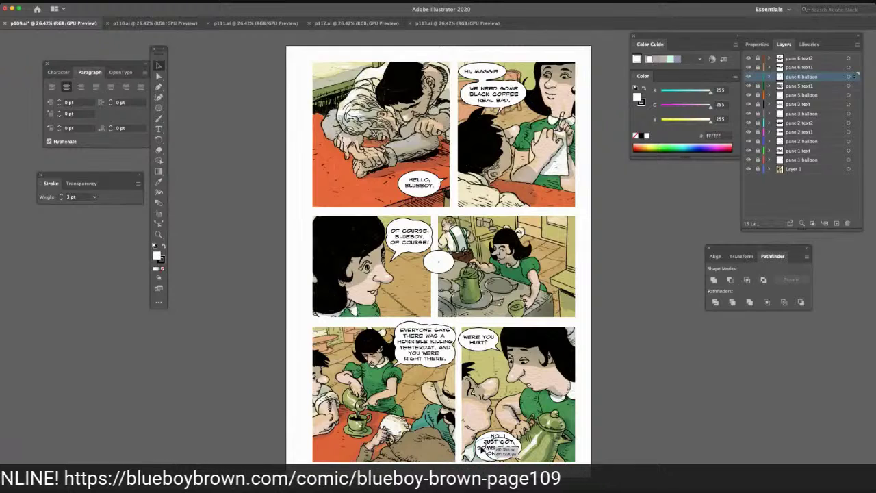
drag(483, 445, 483, 447)
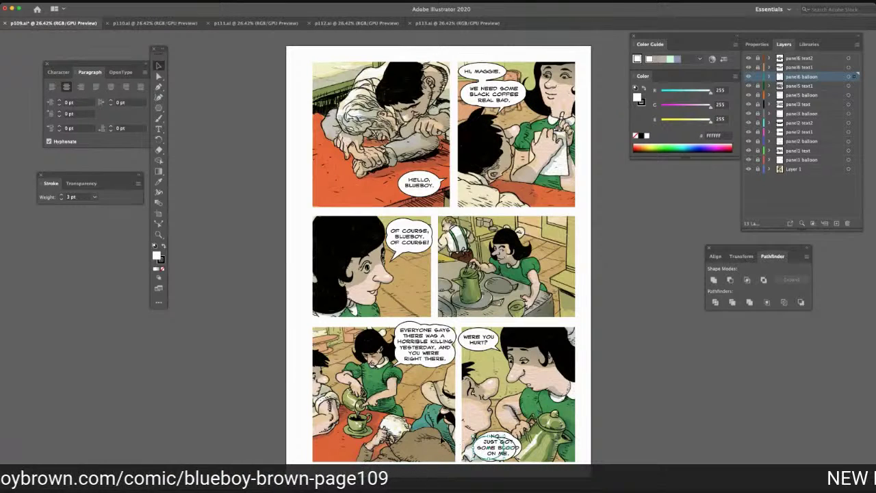
click(159, 78)
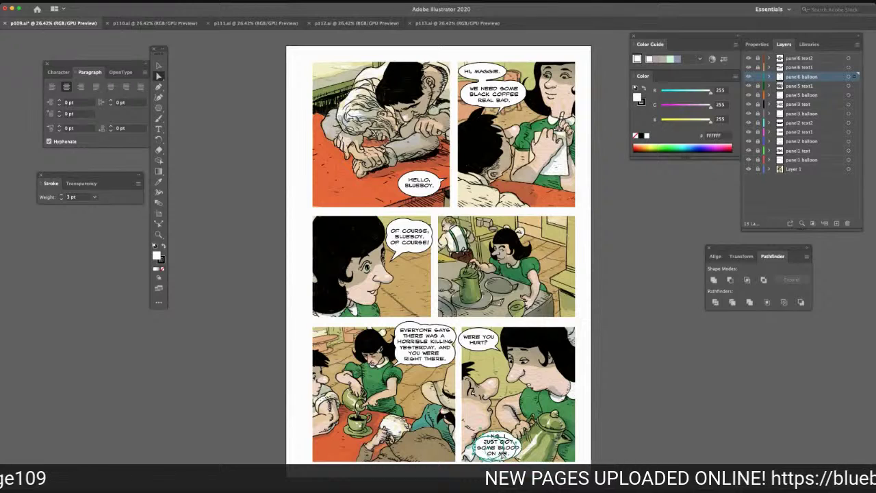
click(713, 280)
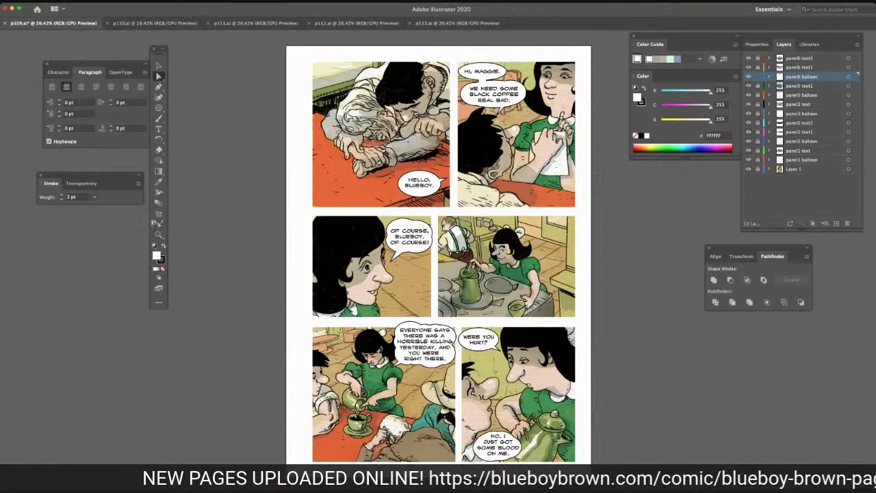
Create a triangle on the pasteboard, stretch it into a narrow tail and tilt it toward the upper left
click(159, 108)
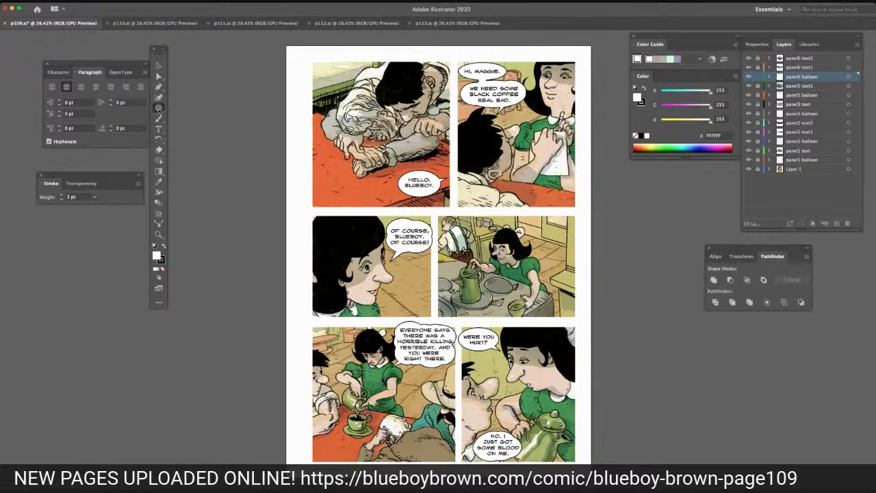
click(214, 160)
key(Return)
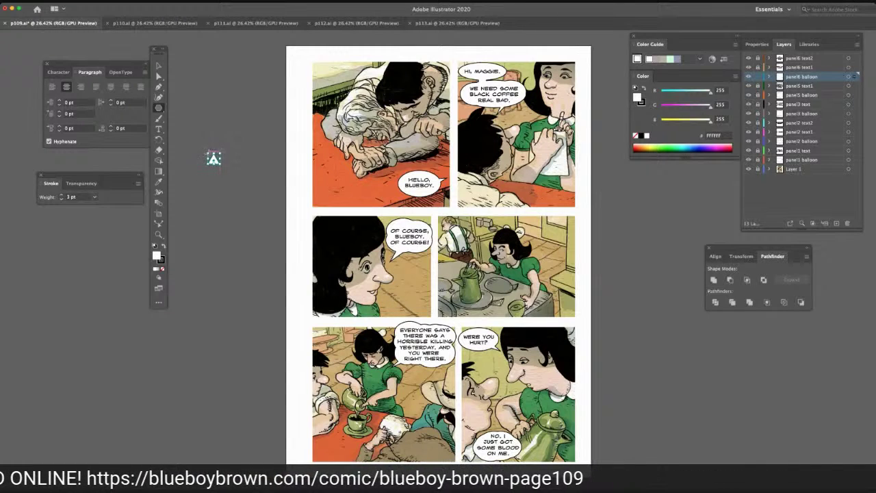
drag(213, 159, 198, 139)
key(v)
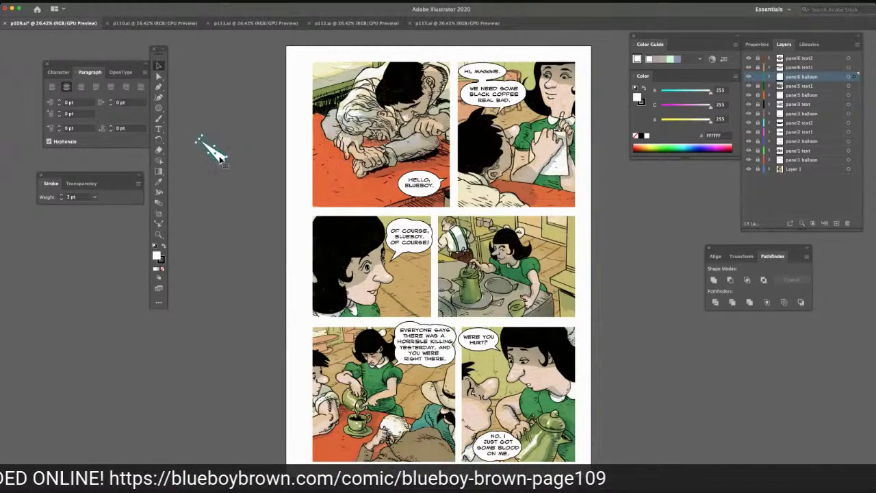
Place the tail at the top of the lower panel six balloon, pointing at the man's mouth, and merge it with the balloon
drag(214, 152, 510, 443)
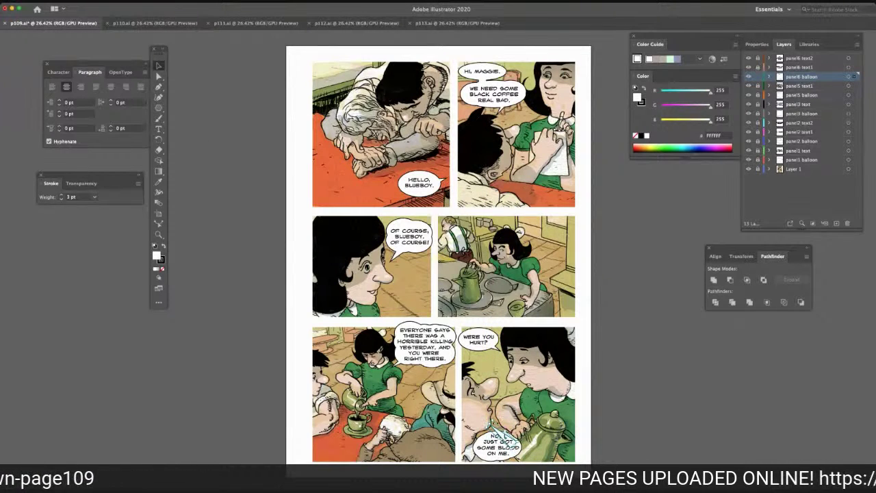
drag(492, 420, 496, 417)
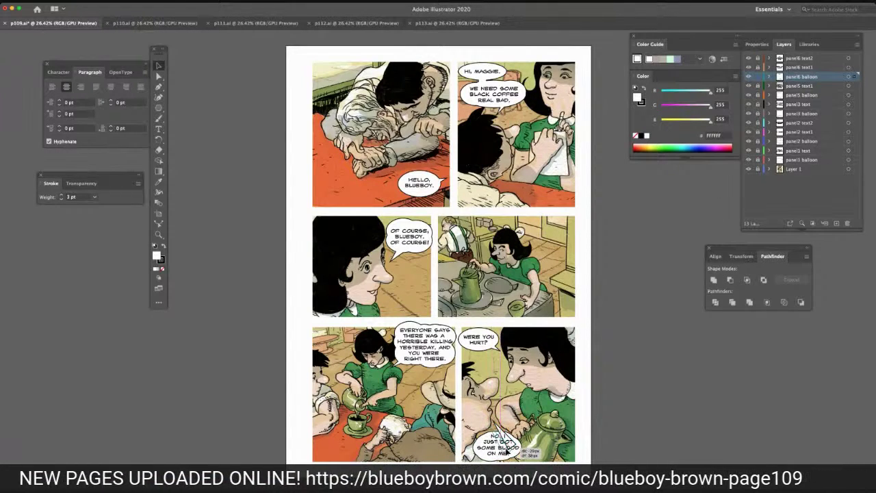
drag(501, 454, 497, 452)
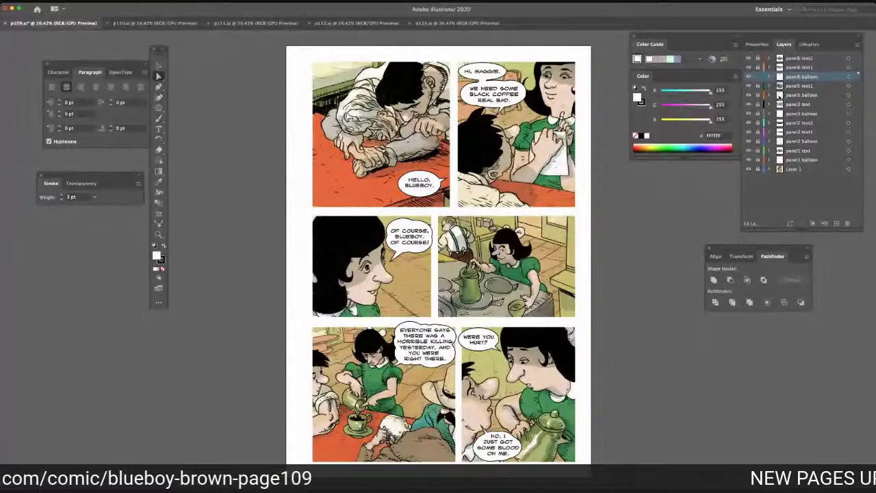
Add a new layer above the panel1 balloon layer and open the recent file p107.ai
click(799, 159)
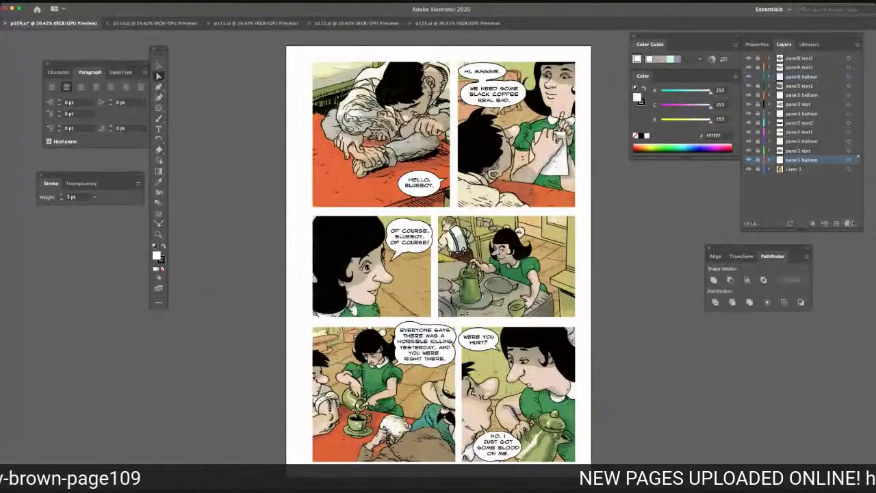
click(837, 223)
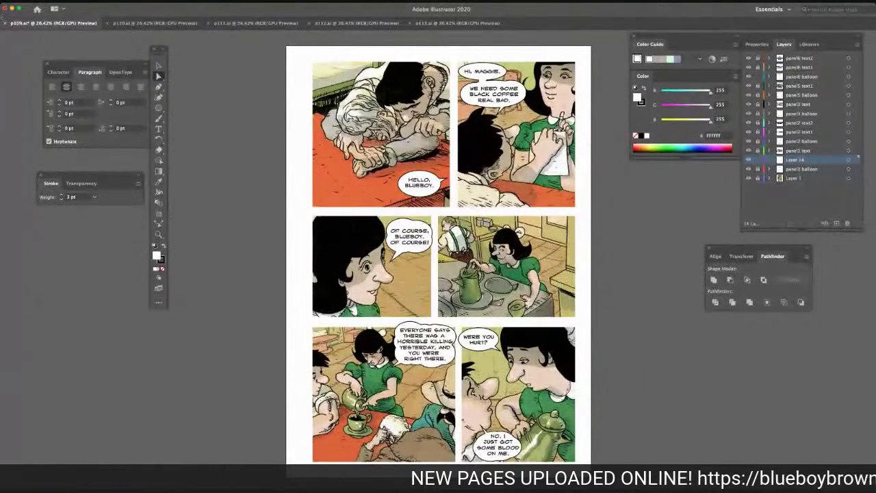
click(43, 2)
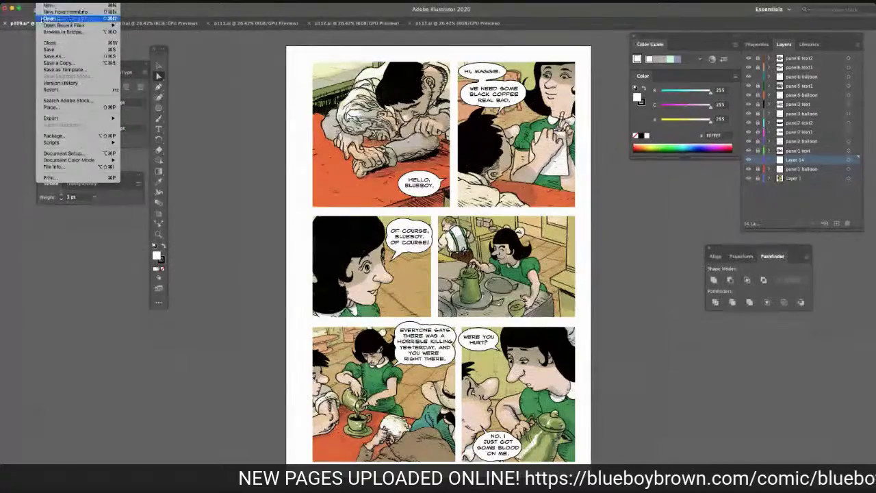
mouse_move(44, 27)
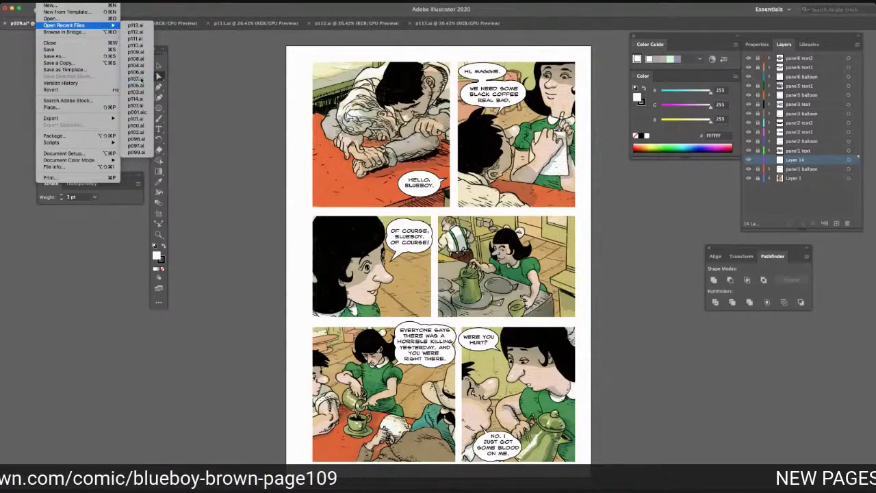
click(224, 190)
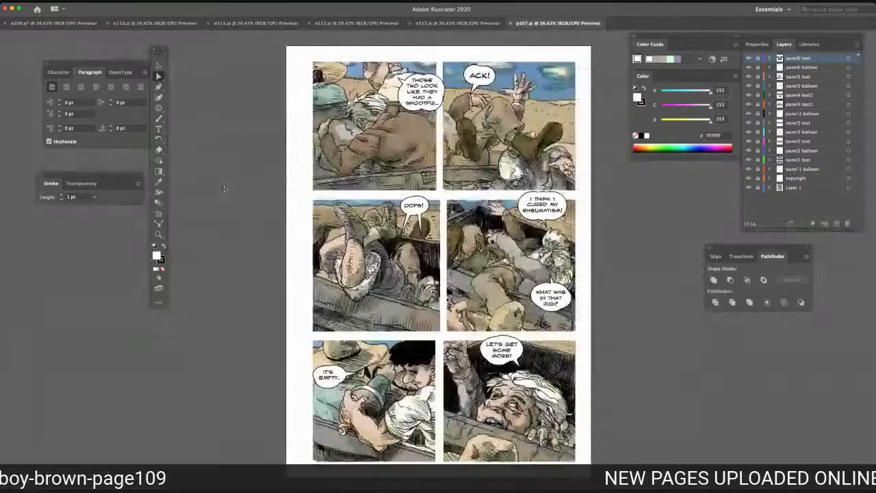
Unlock the copyright layer in p107.ai, select its contents and copy them
click(798, 180)
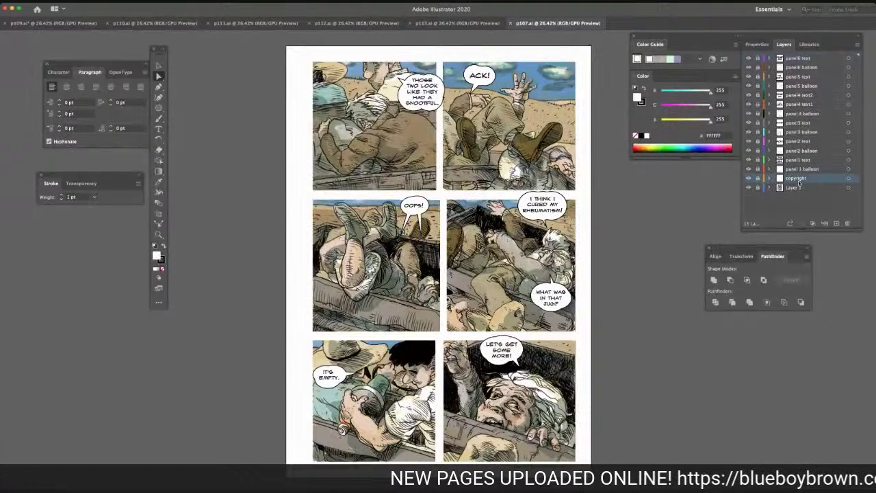
click(758, 179)
click(855, 178)
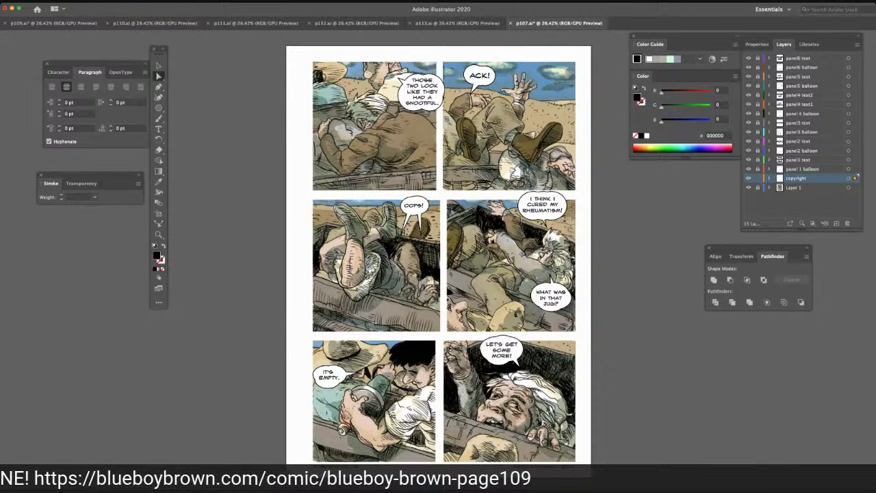
click(58, 2)
click(62, 29)
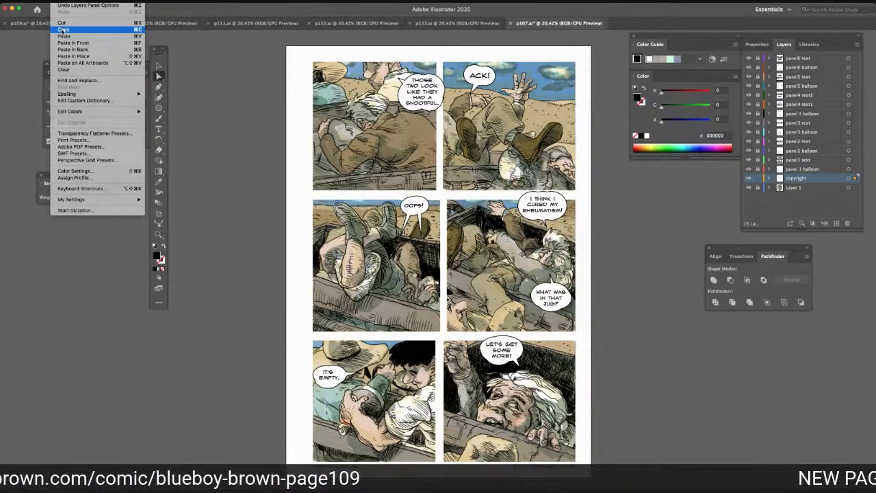
Return to p109.ai and paste the copyright notice in place on the new Layer 14
click(164, 24)
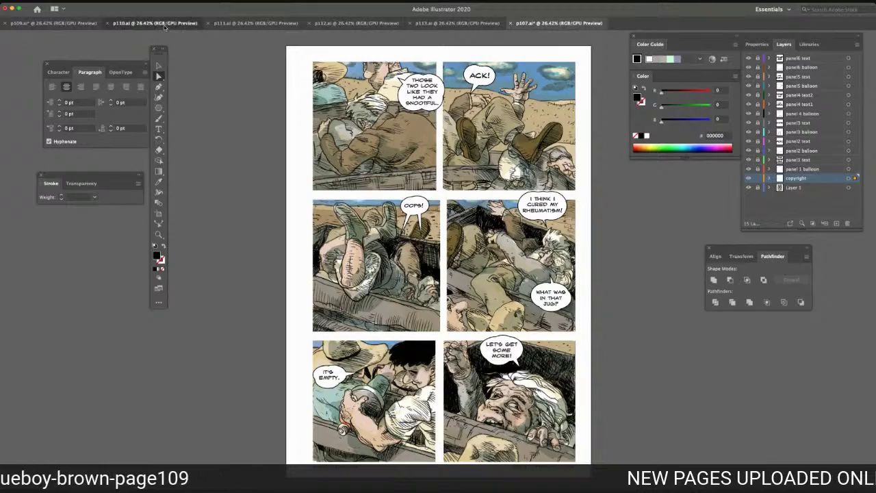
click(55, 23)
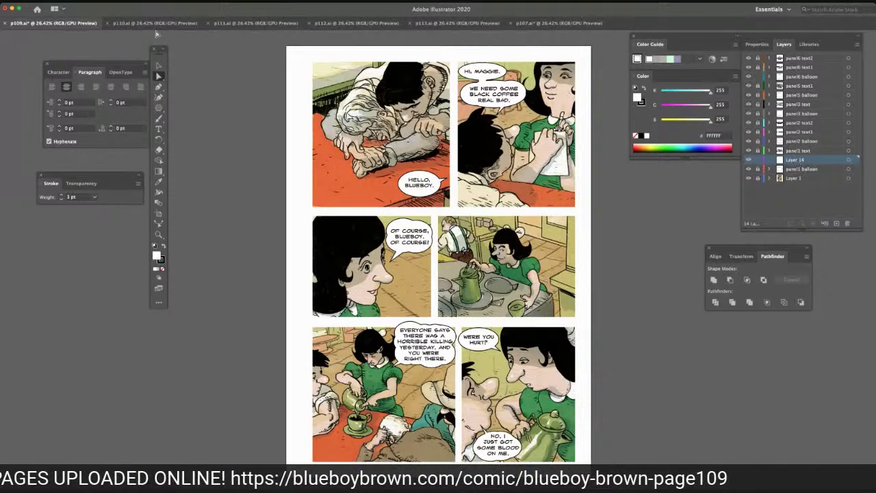
click(61, 4)
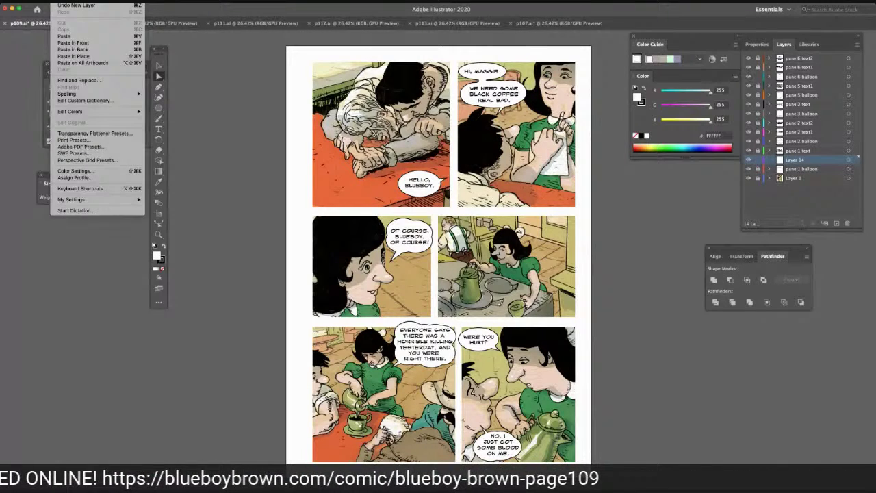
click(72, 56)
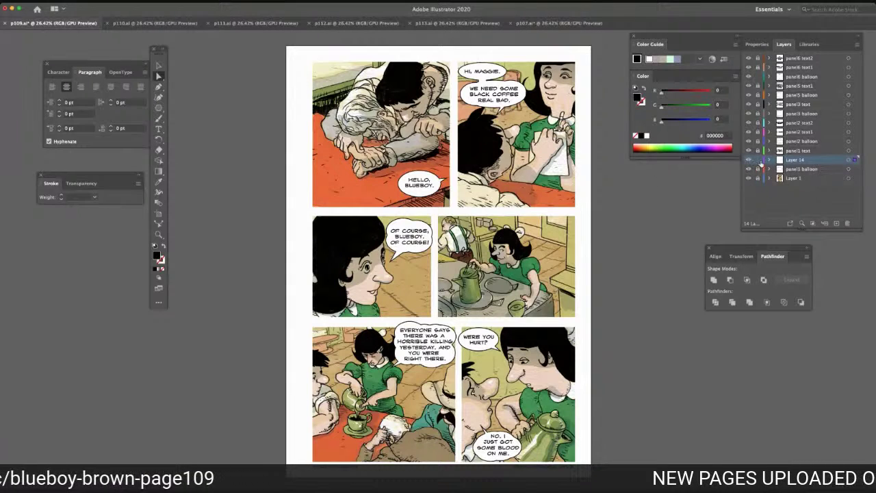
Rename Layer 14 to copyright and move it below the panel1 balloon layer
double_click(801, 162)
text(p)
text(opyright)
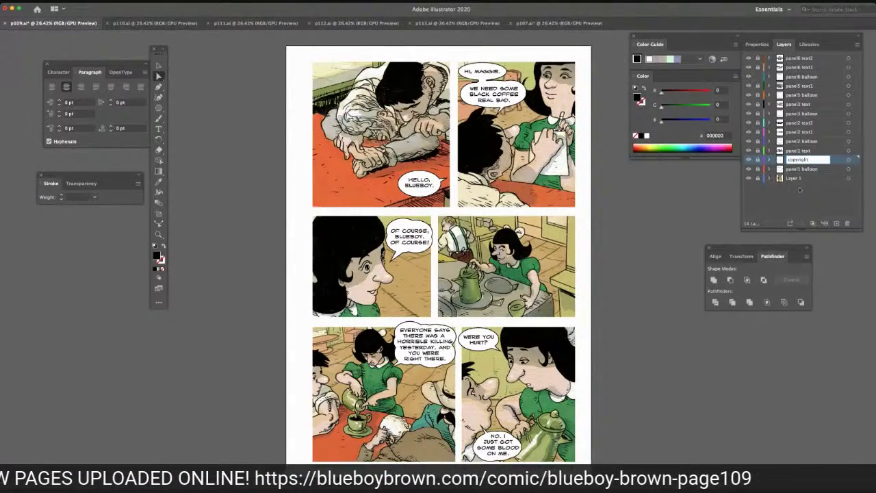
key(Return)
click(802, 162)
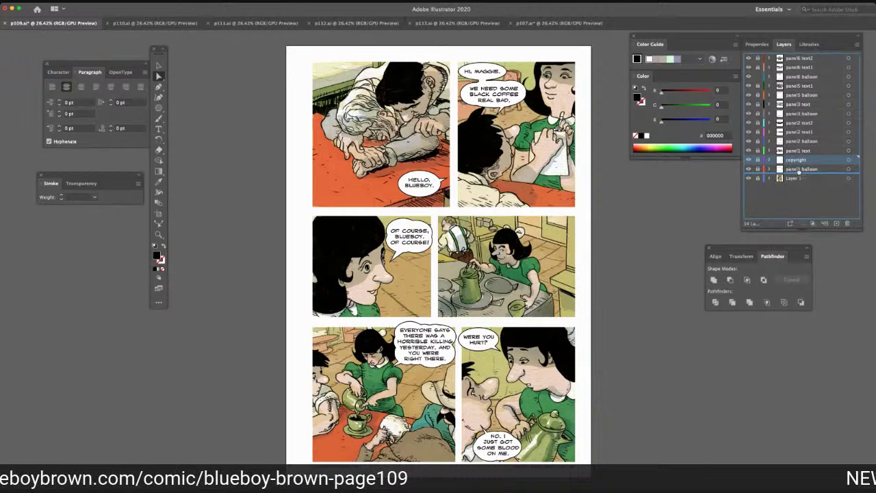
drag(800, 172, 800, 174)
click(800, 212)
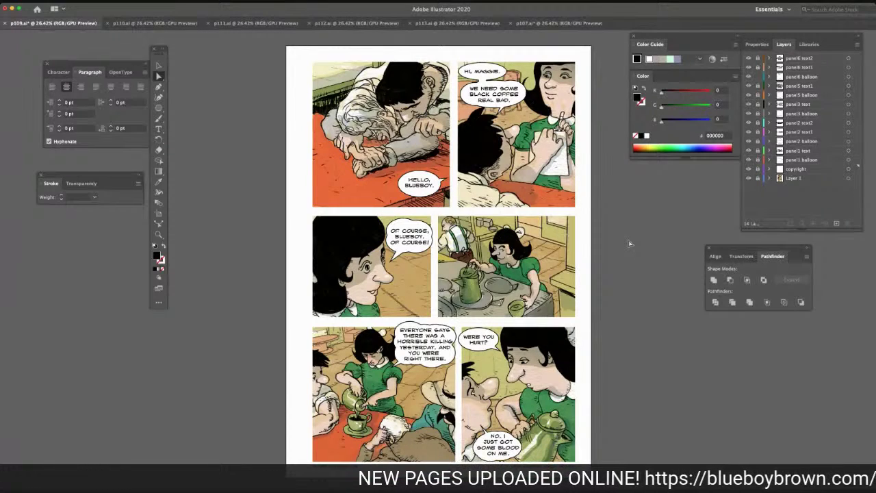
Activate the panel5 balloon layer and delete the stray copyright line lying across panels three and four
click(802, 95)
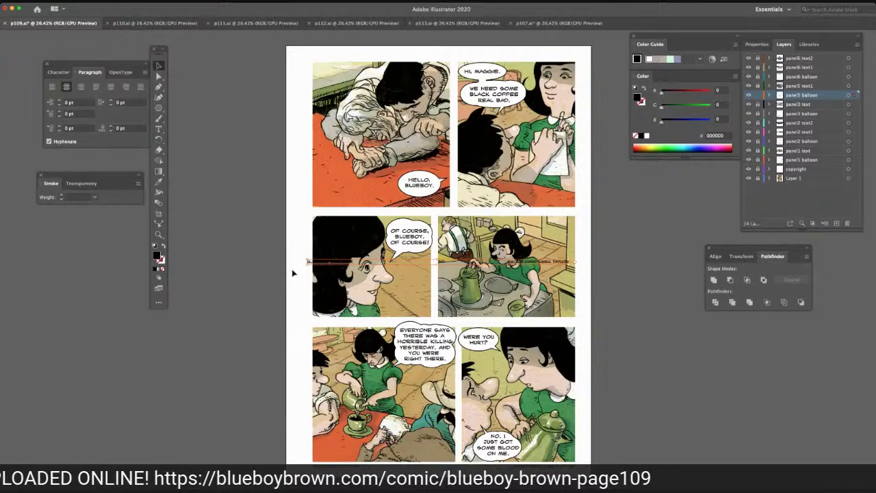
click(317, 267)
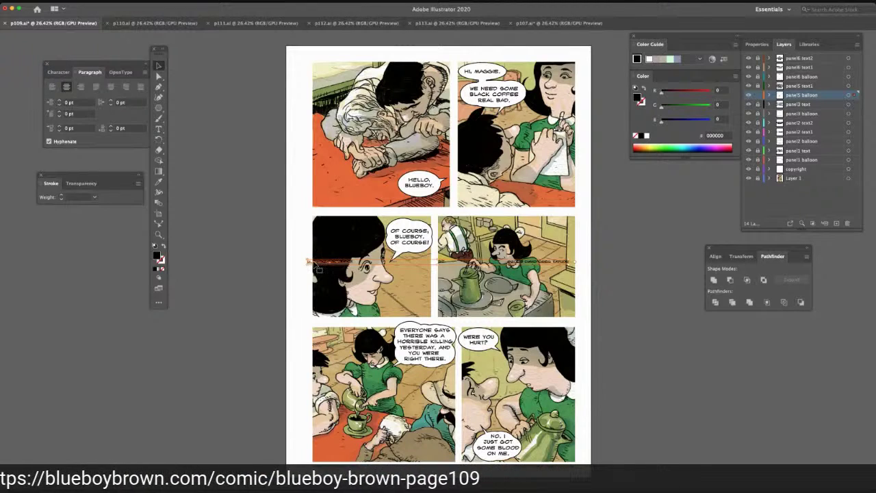
key(Delete)
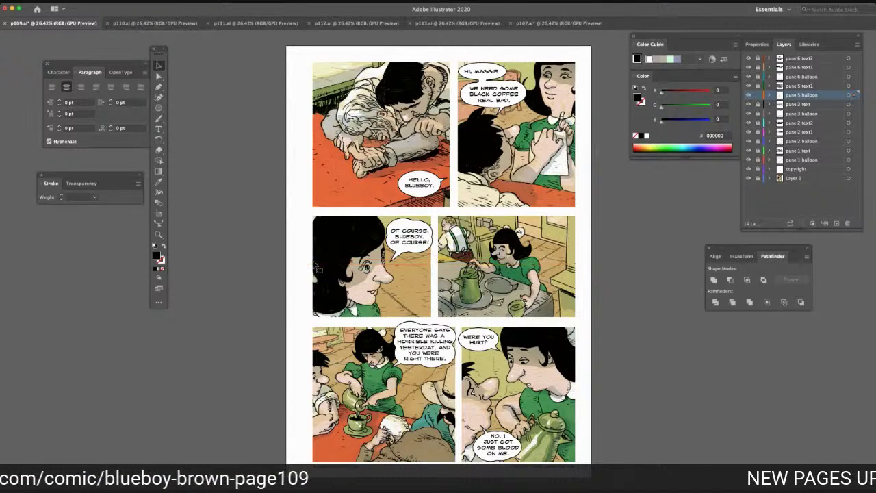
Draw a small circle on the pasteboard beside the page, with a white fill and a 3 pt black stroke
click(158, 109)
click(200, 117)
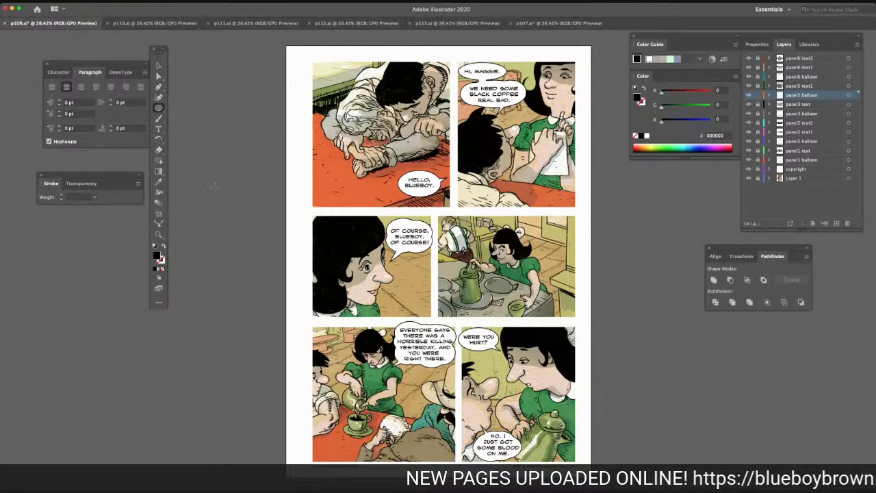
drag(217, 195, 245, 216)
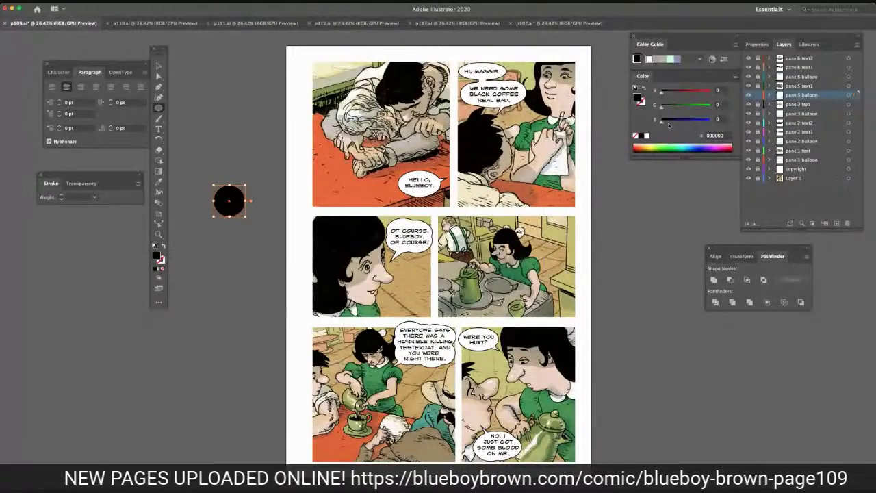
click(640, 137)
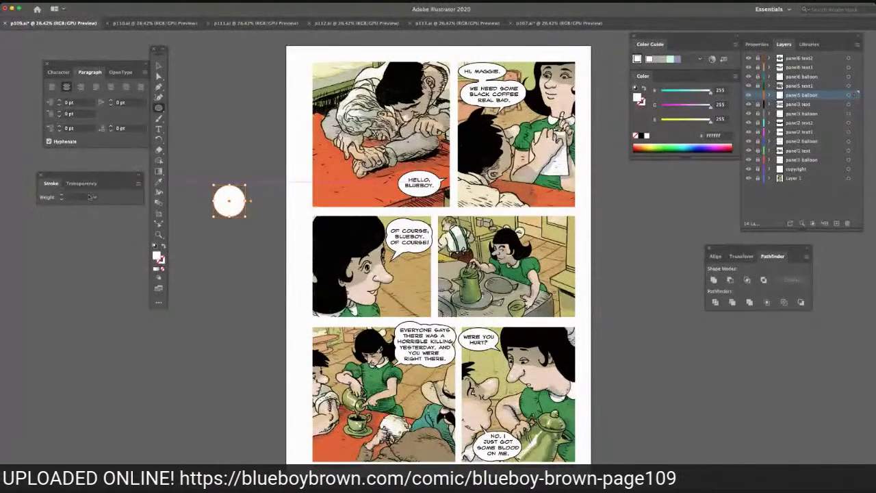
click(95, 200)
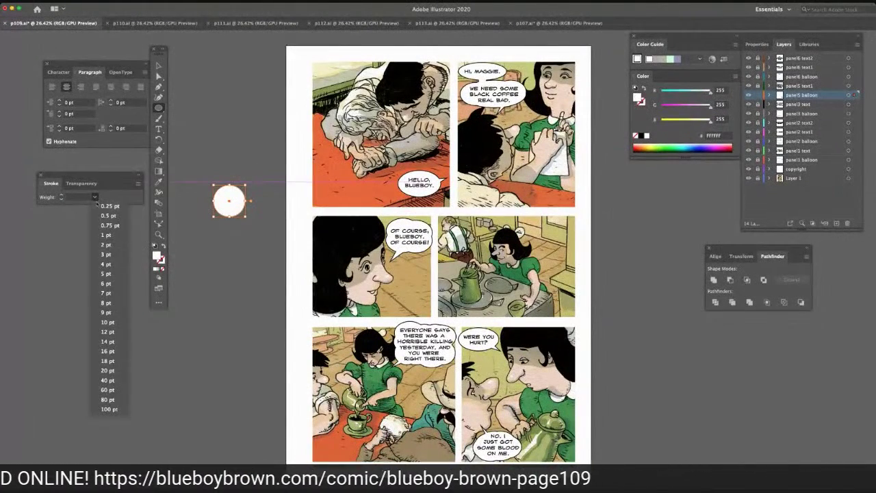
click(101, 253)
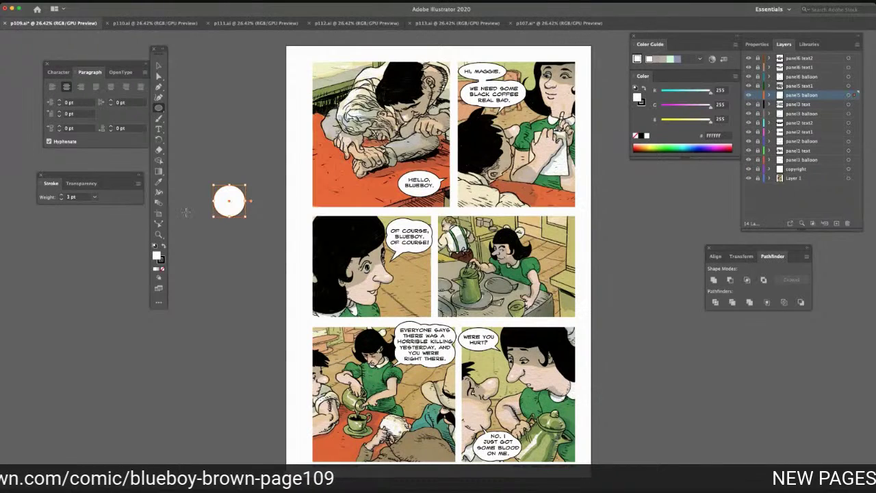
Place the circle behind the dialogue at the right side of panel five's balloon, unite it with the balloon and save the page
click(158, 66)
drag(212, 185, 443, 348)
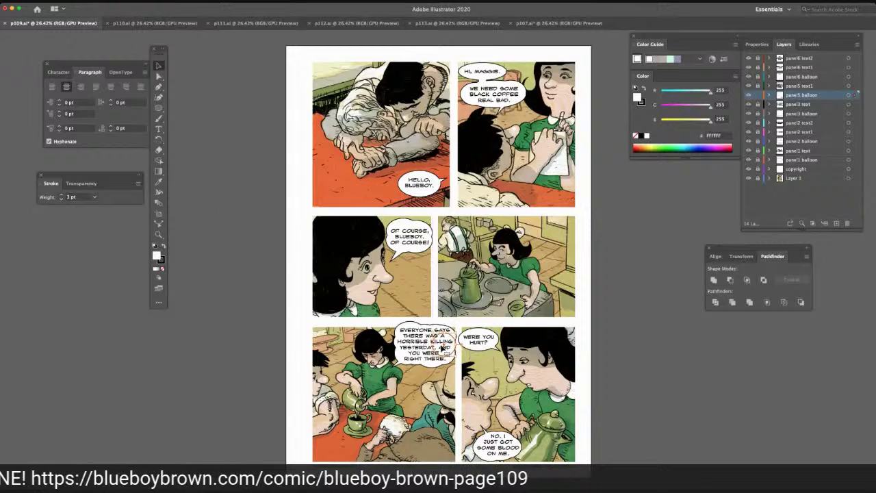
click(158, 76)
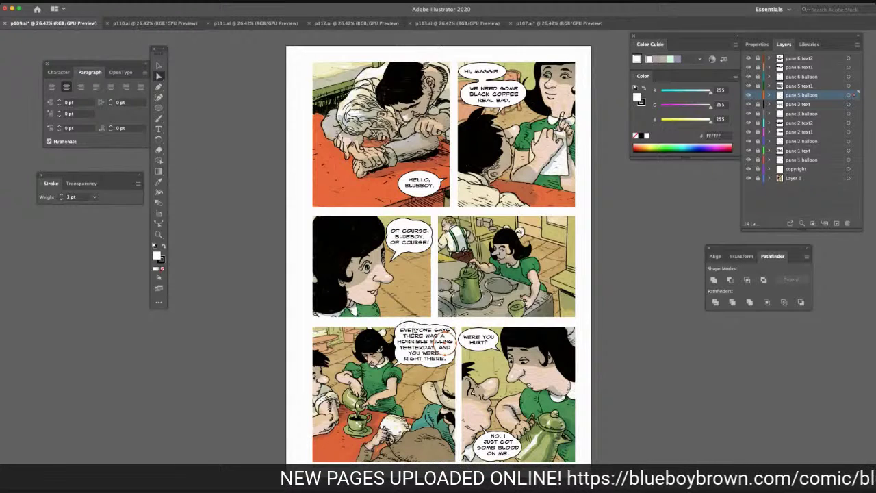
click(448, 352)
click(714, 281)
click(650, 274)
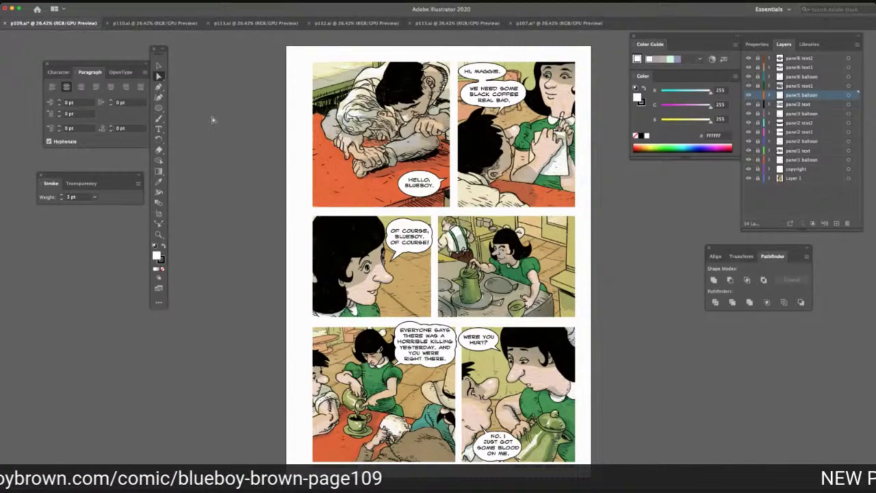
key(super+s)
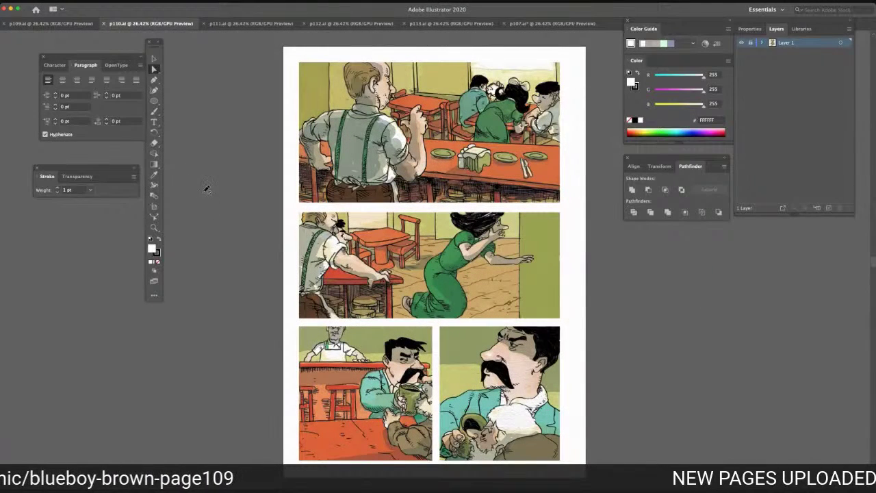
Add a new layer named "panel1 balloon" above Layer 1 in p110.ai
click(829, 208)
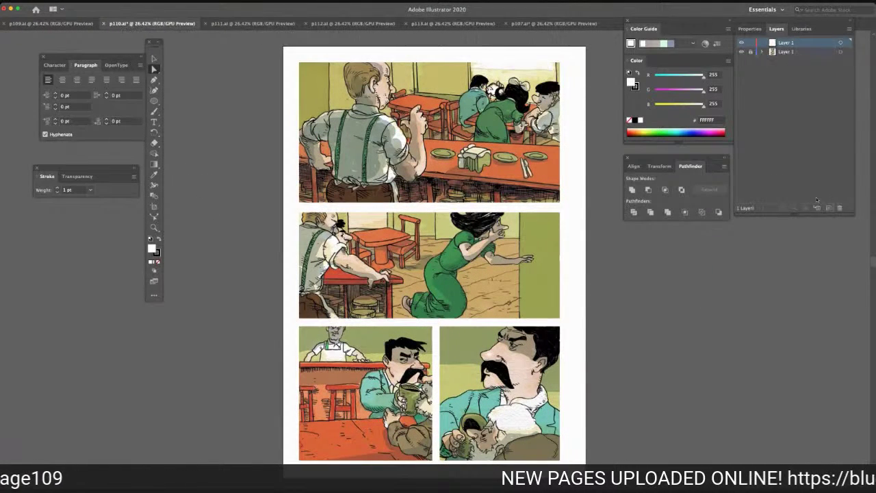
double_click(787, 44)
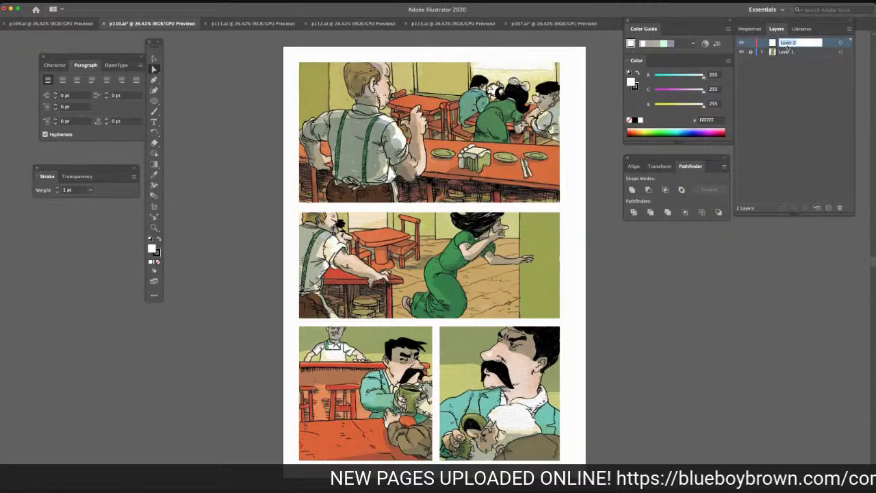
text(i)
text(anel)
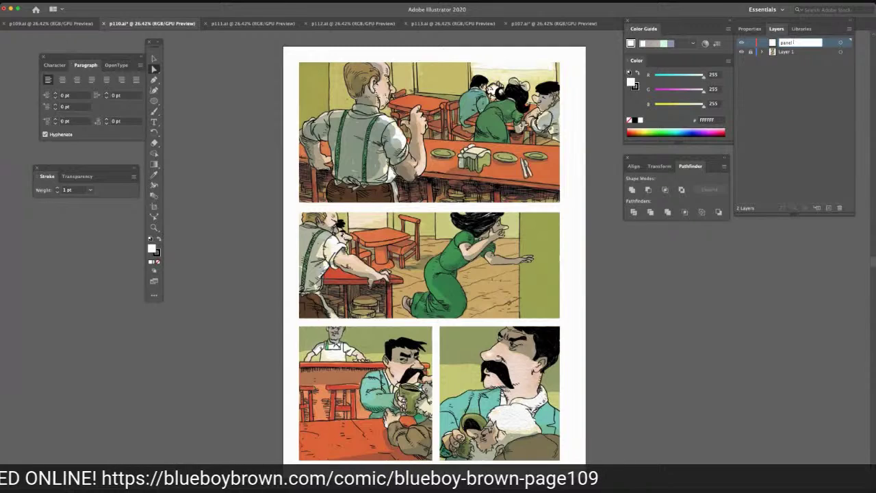
text(1_balloon)
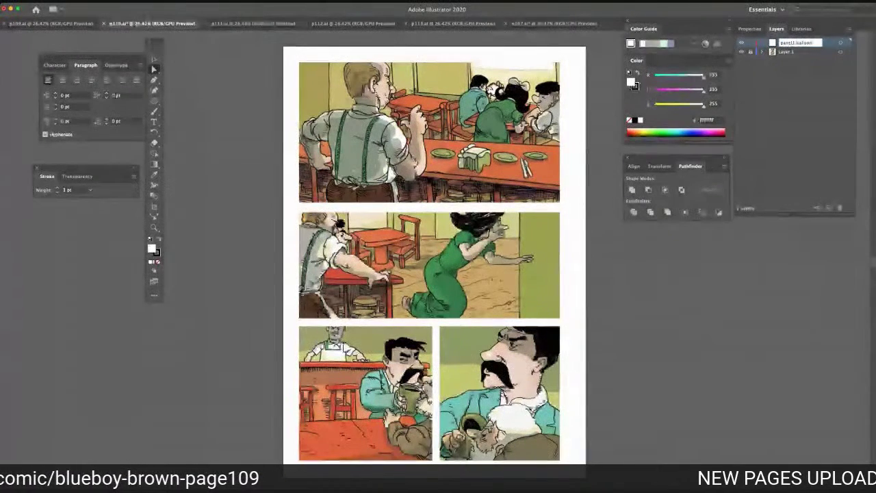
key(Return)
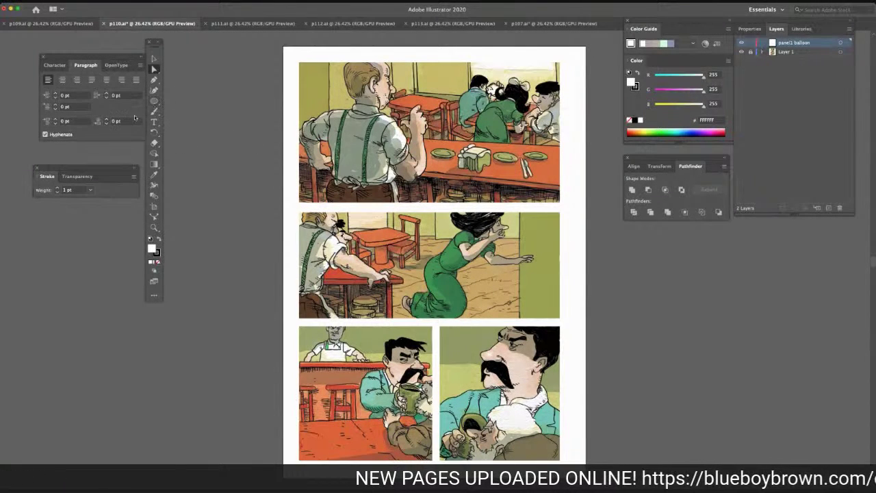
Set the lettering font to WebLetterer BB
click(55, 65)
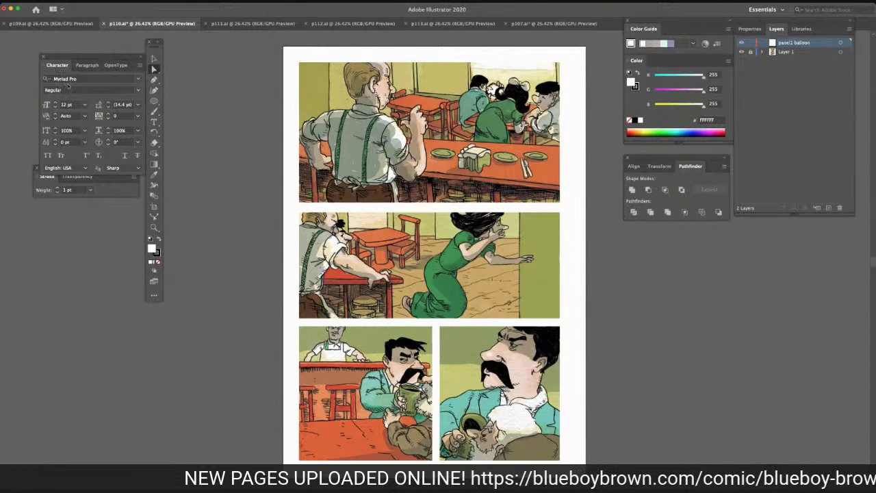
click(73, 79)
text(web)
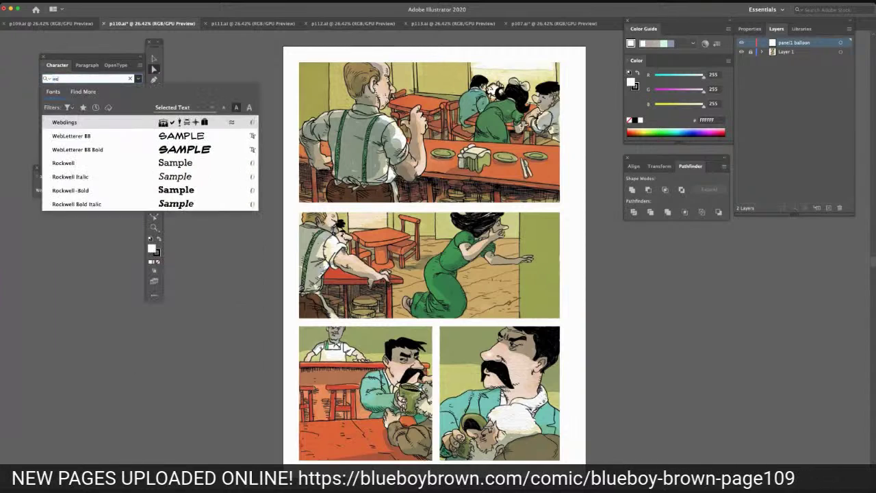
click(177, 132)
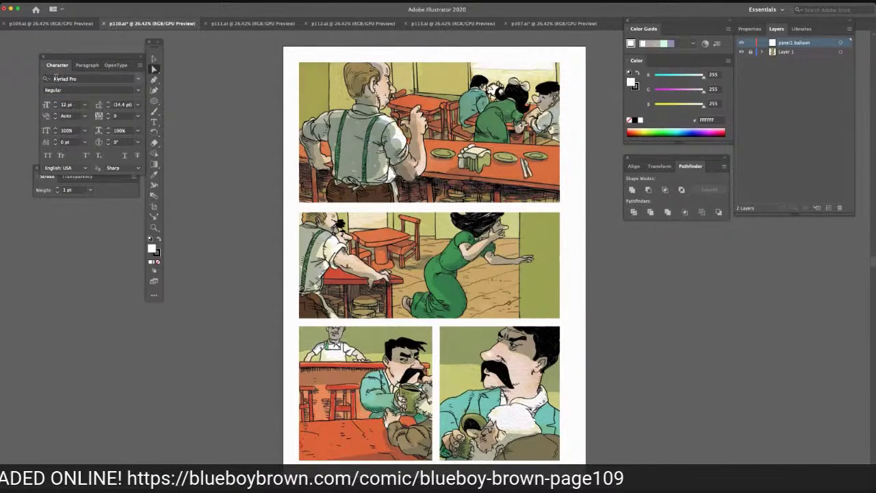
click(57, 79)
text(web)
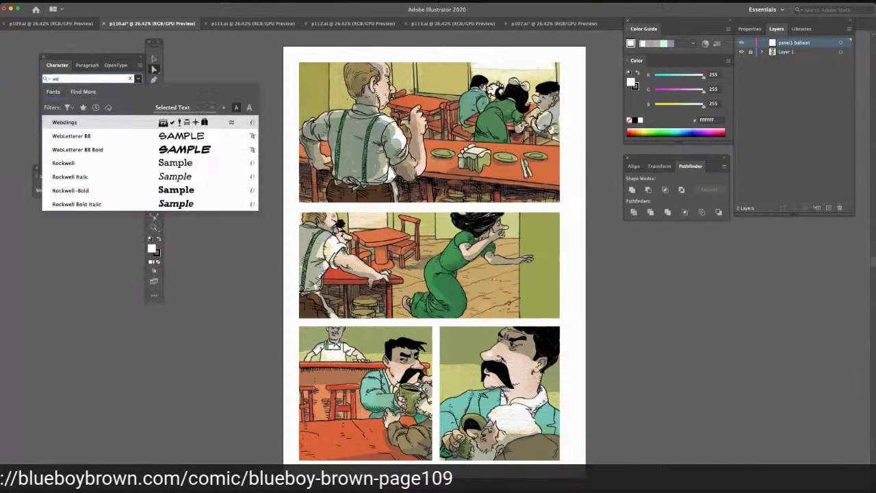
click(90, 137)
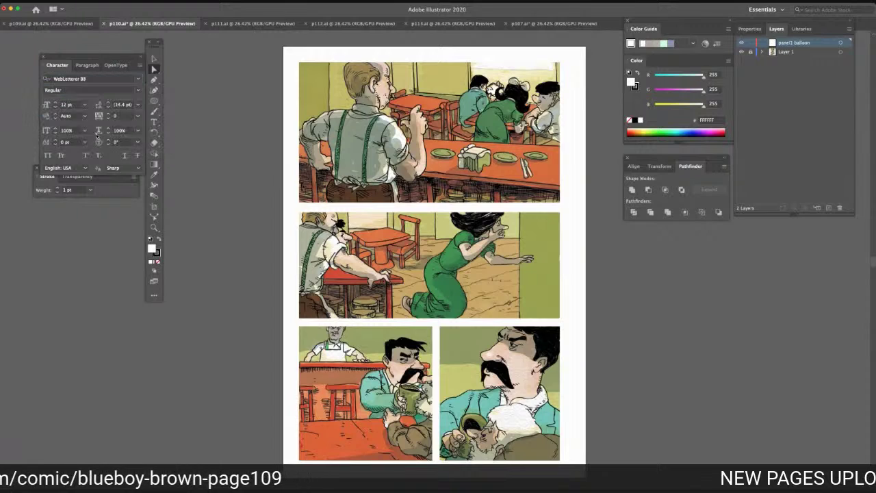
Set the font size to 34 pt and the paragraph alignment to centred
click(66, 104)
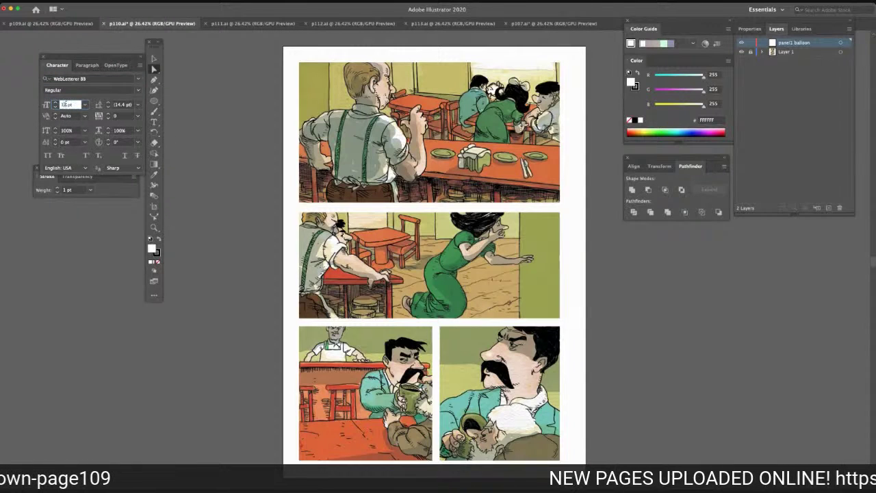
drag(65, 105, 53, 104)
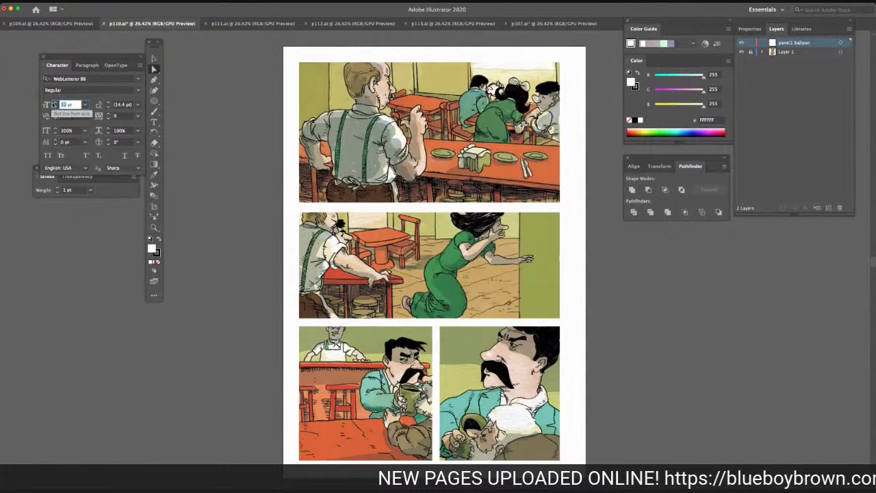
text(34)
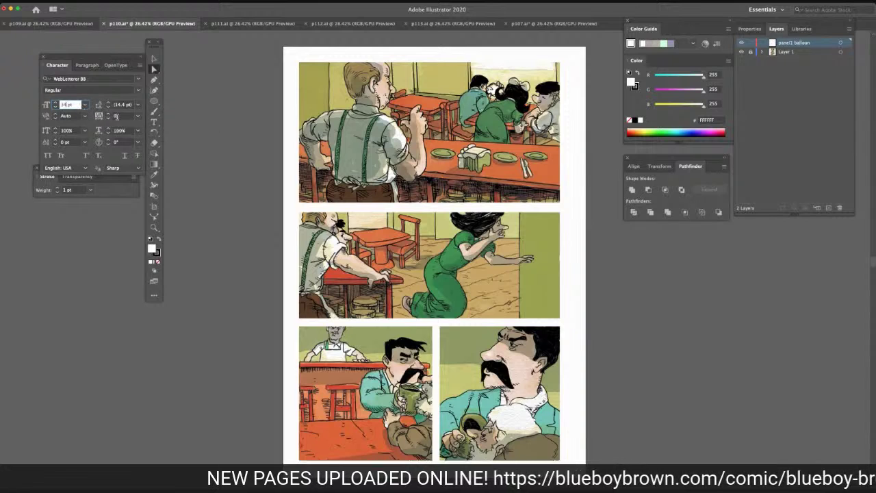
click(84, 66)
click(62, 79)
click(55, 65)
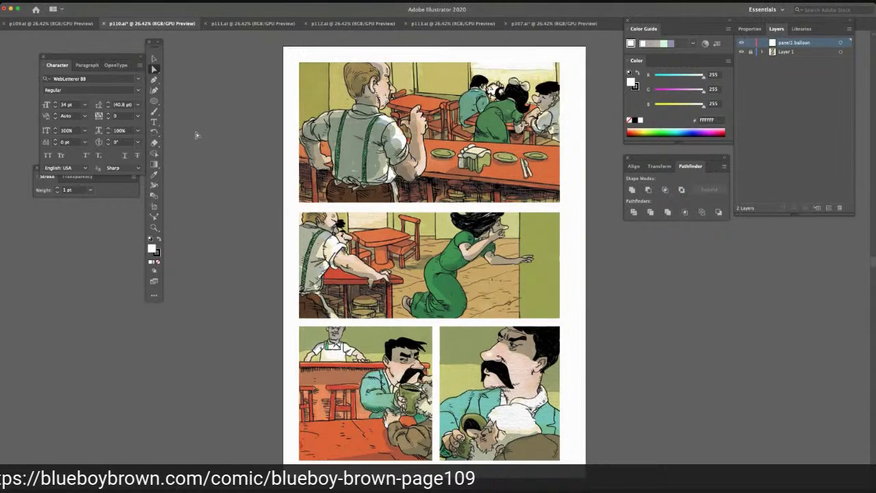
Draw a small ellipse on the pasteboard beside the page, with a white fill and a 3 pt black stroke
click(154, 101)
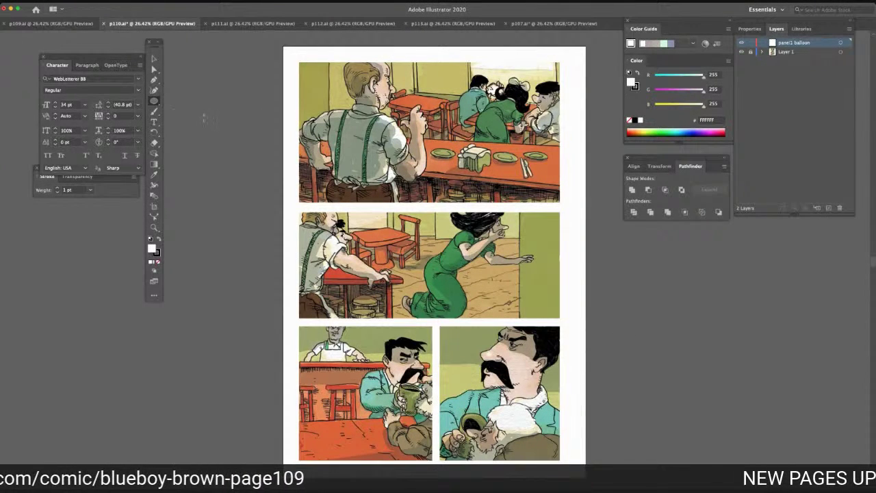
click(91, 191)
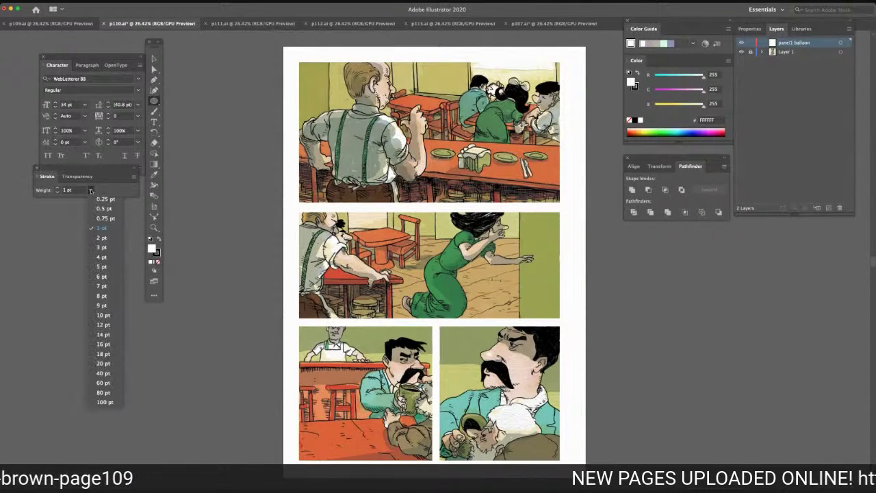
click(104, 250)
drag(191, 136, 233, 174)
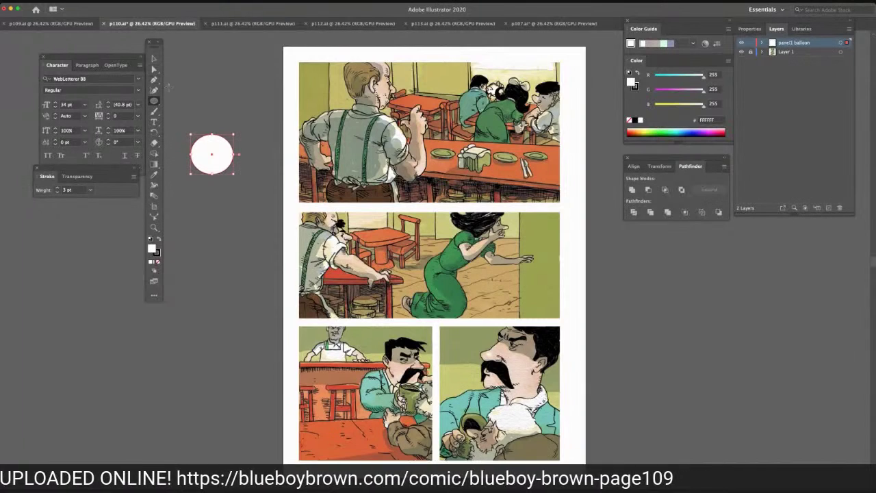
Move the ellipse into panel one beside the standing man's head and flatten it into a wider oval
click(154, 58)
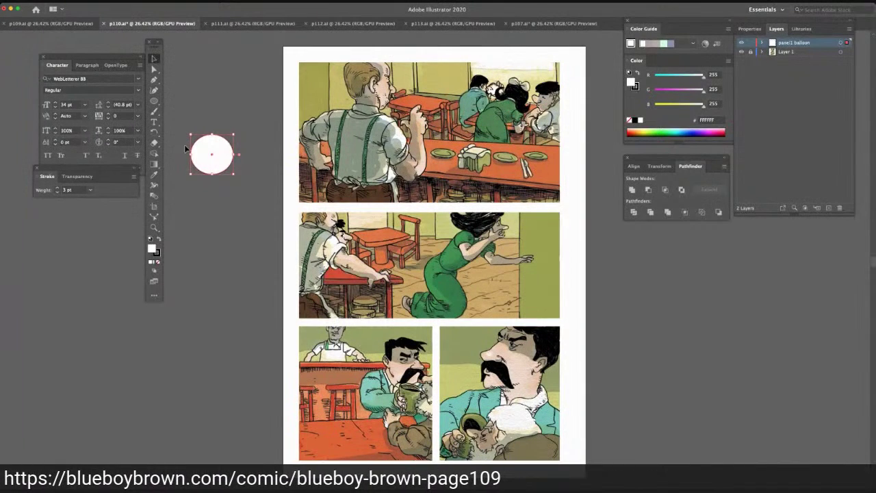
drag(204, 154, 420, 82)
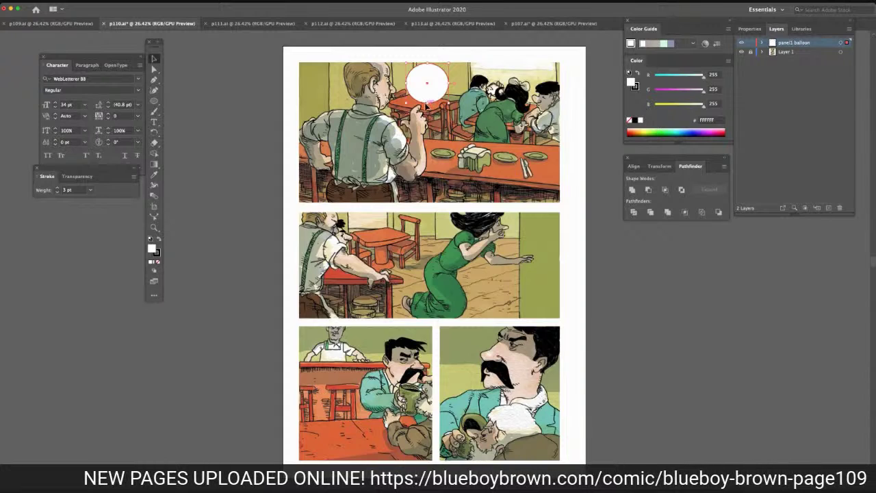
drag(428, 105, 416, 84)
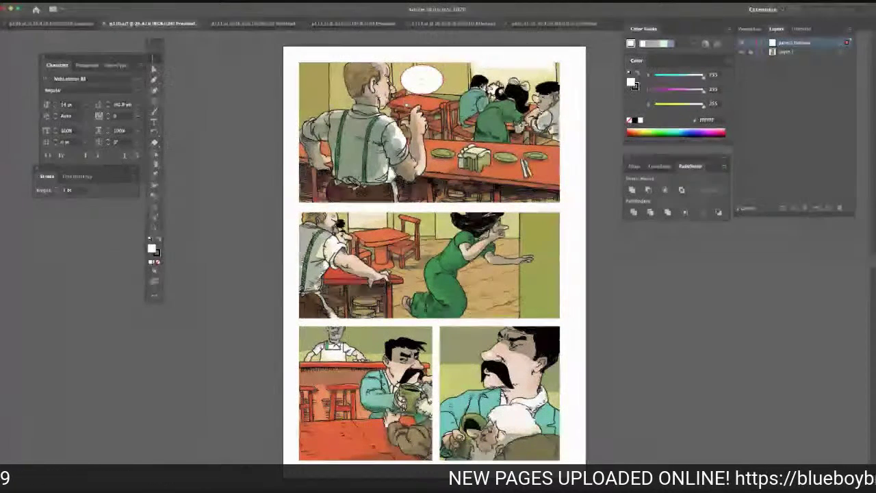
Copy the oval and place pasted duplicates overlapping it on both sides to widen panel one's balloon
key(ctrl+c)
key(ctrl+v)
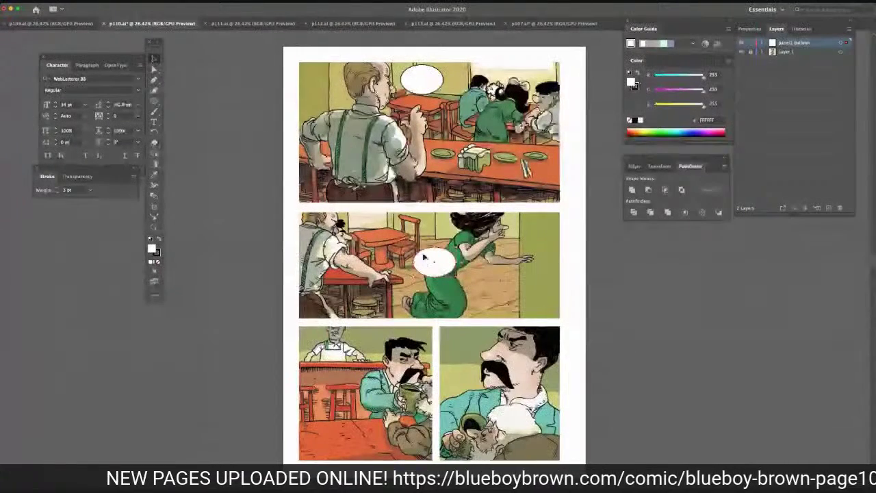
drag(424, 257, 436, 101)
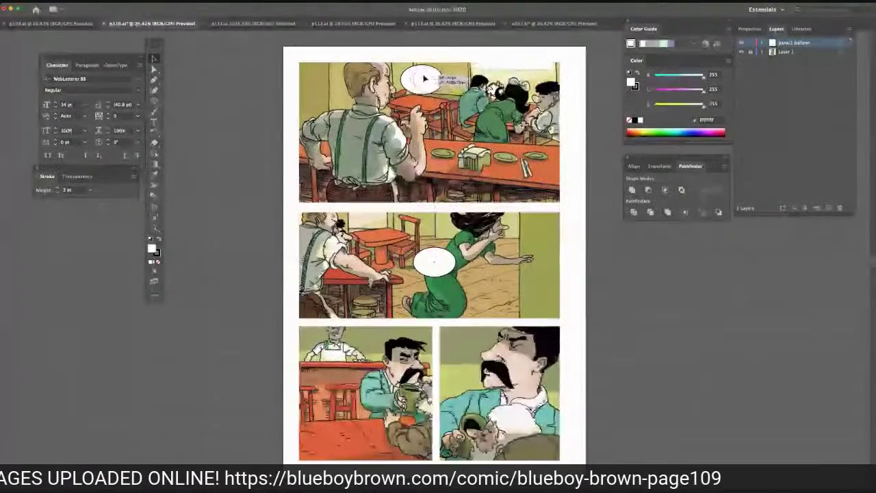
key(ctrl+z)
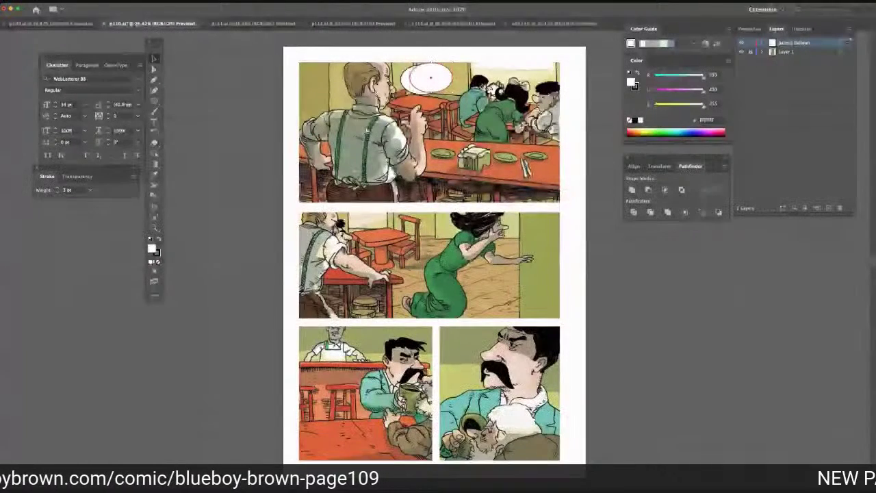
key(ctrl+v)
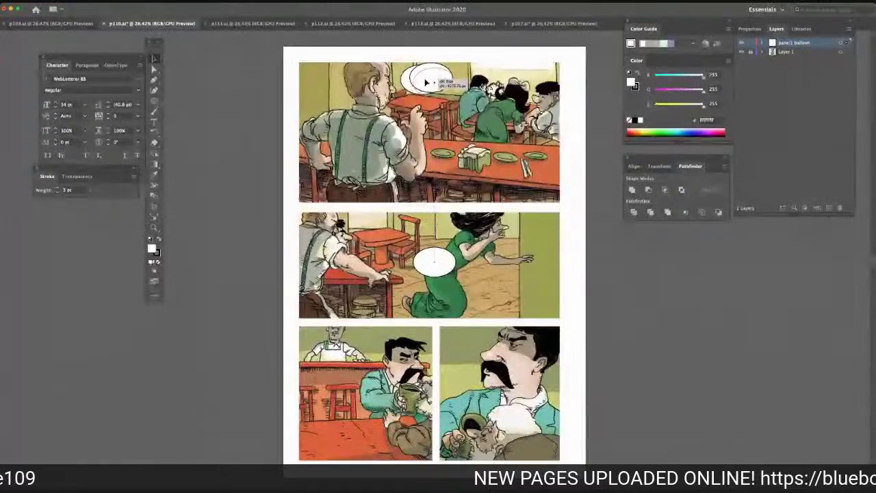
drag(426, 81, 429, 77)
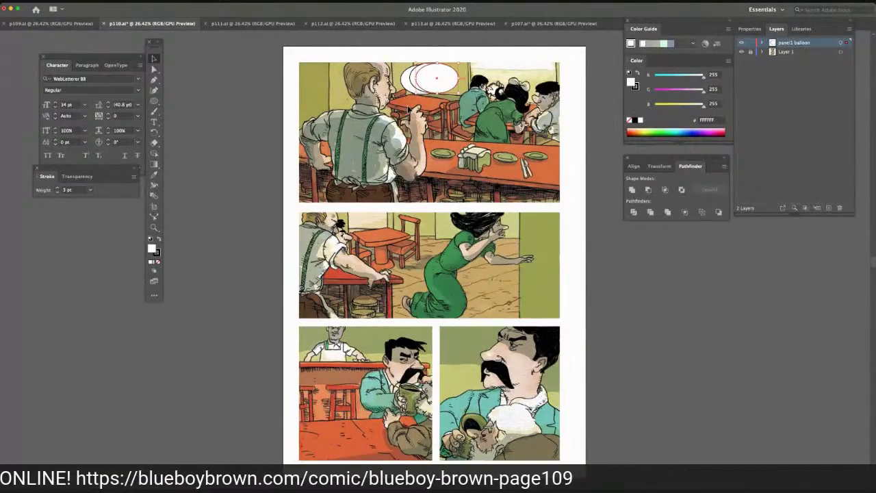
mouse_move(428, 77)
mouse_down()
mouse_move(419, 253)
mouse_move(415, 86)
mouse_move(400, 80)
mouse_move(404, 249)
mouse_move(433, 261)
mouse_move(411, 75)
mouse_up()
Select all the overlapping ovals in panel one and unite them into a single balloon shape
click(154, 69)
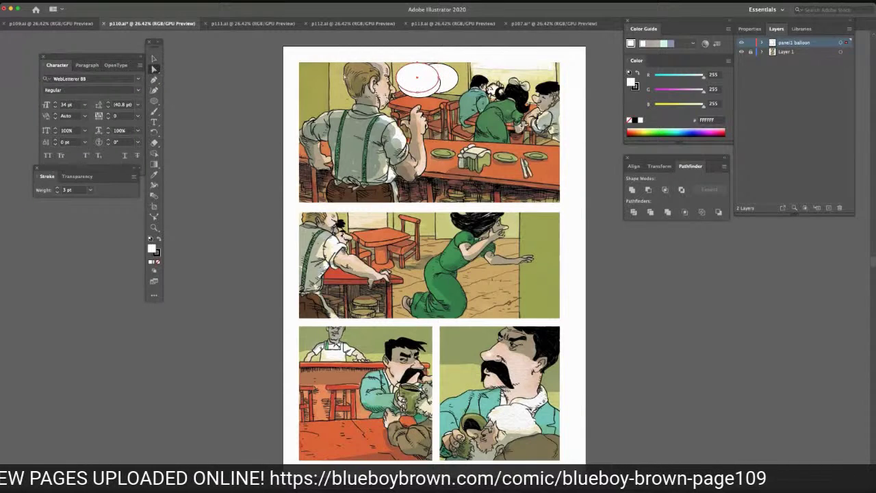
click(452, 83)
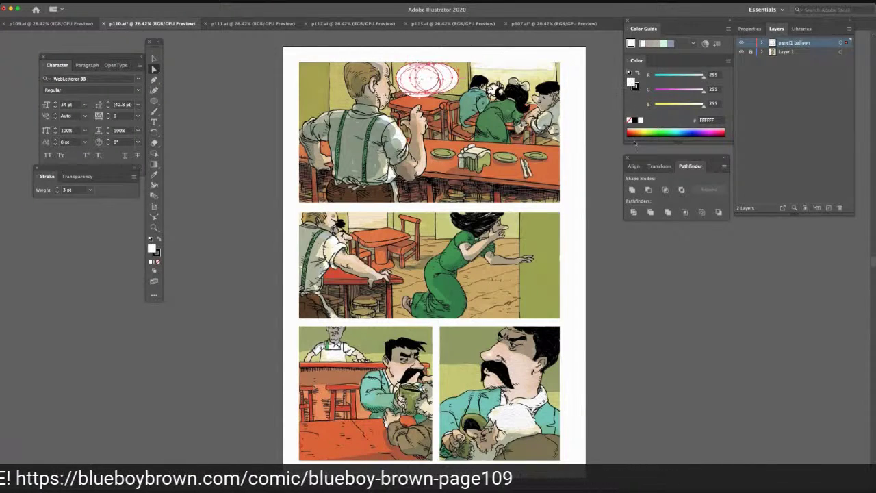
click(632, 190)
click(600, 151)
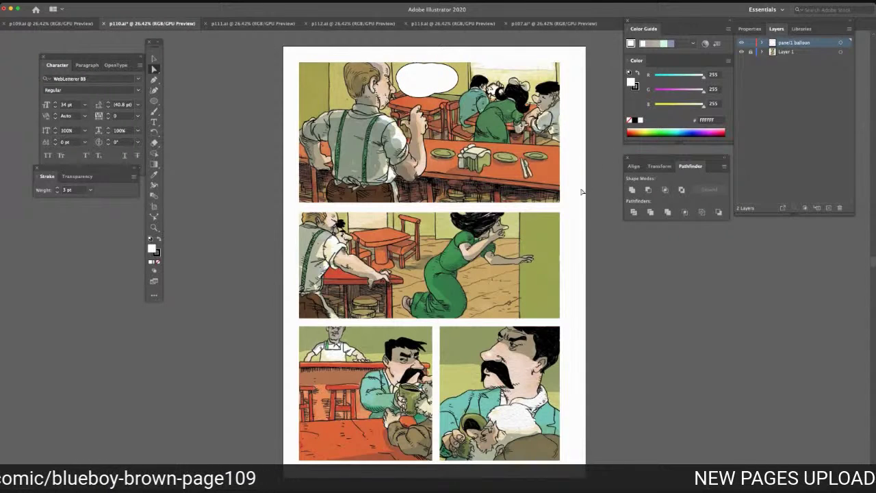
Paste another oval over the middle of panel one's balloon and unite it with the balloon to fill out its outline
key(ctrl+v)
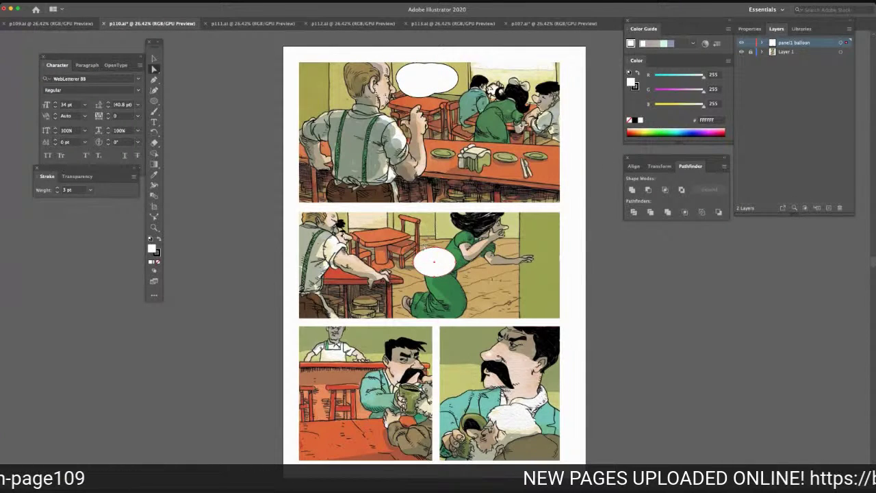
drag(428, 267, 420, 83)
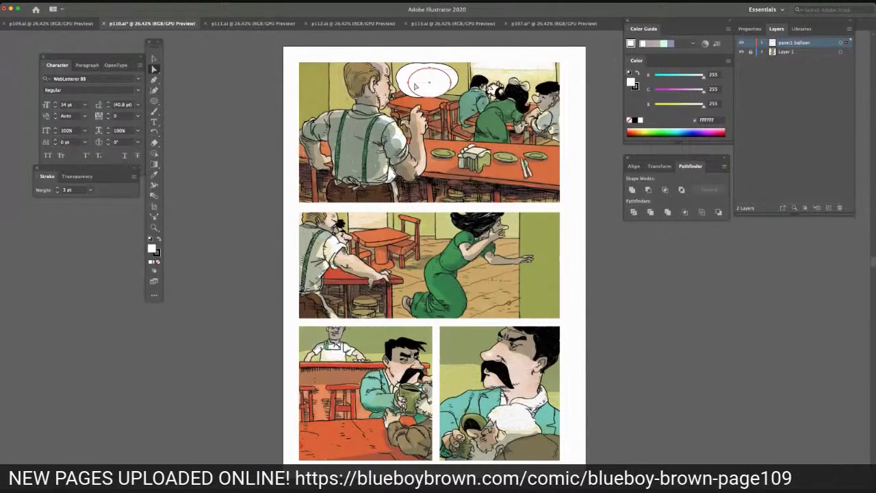
click(632, 189)
click(603, 162)
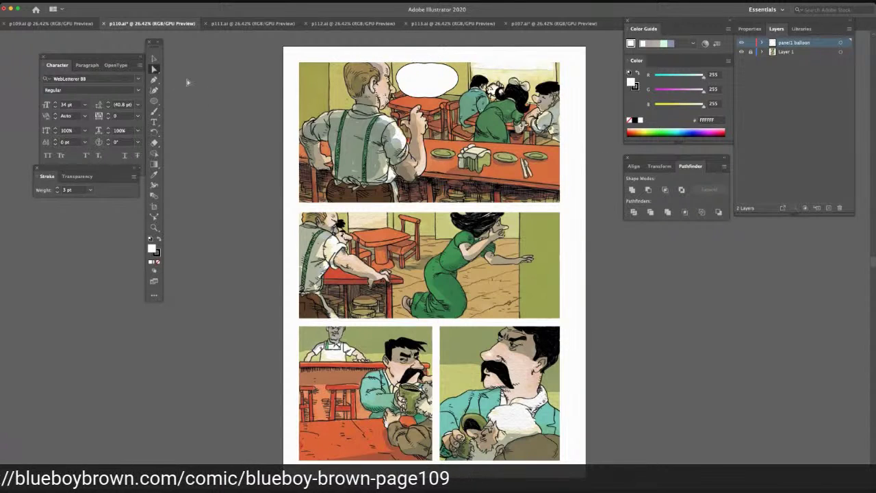
Add a layer named "panel1 text1" above the panel1 balloon layer and lock the balloon layer
click(829, 207)
click(751, 52)
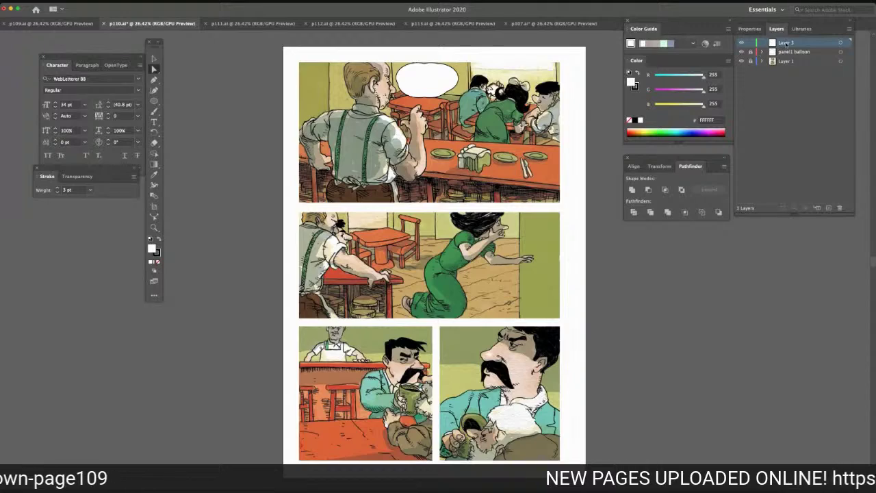
double_click(786, 43)
text(pa)
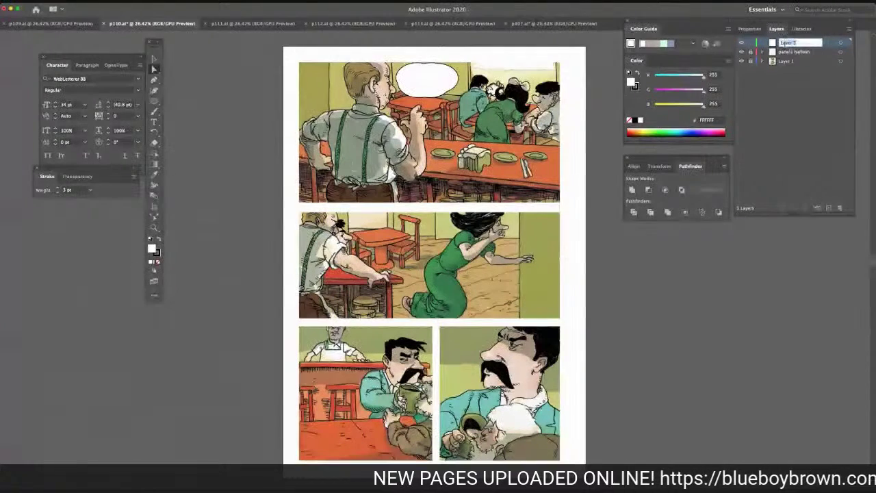
text(nel1)
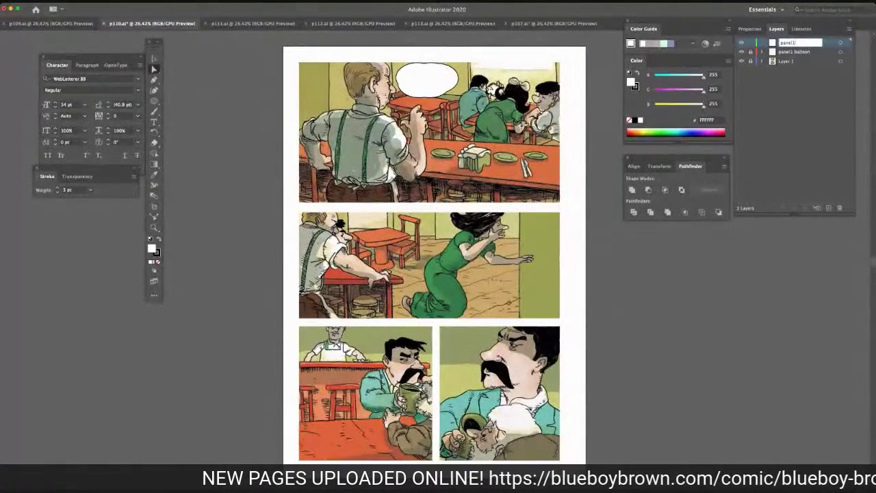
text( text)
text(1)
key(Return)
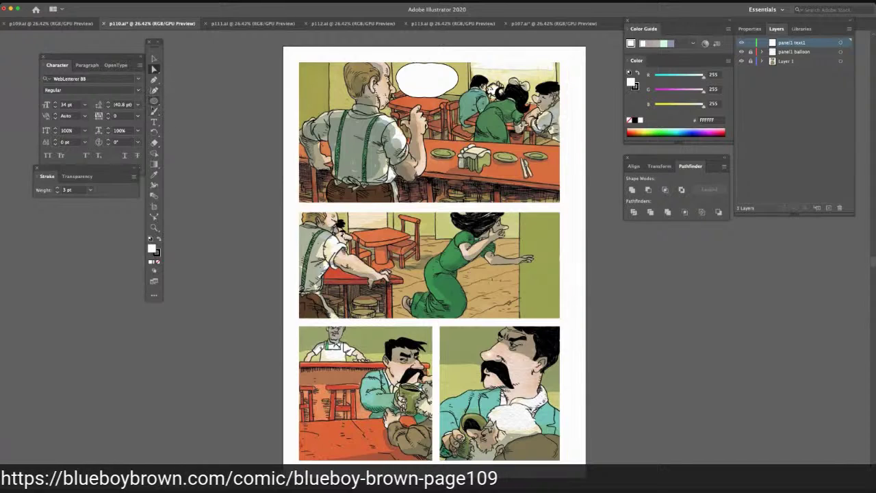
Add the dialogue "MAGGIE, YOU'RE NEEDED IN THE KITCHEN." on three lines at panel one's balloon on the panel1 text1 layer
click(155, 123)
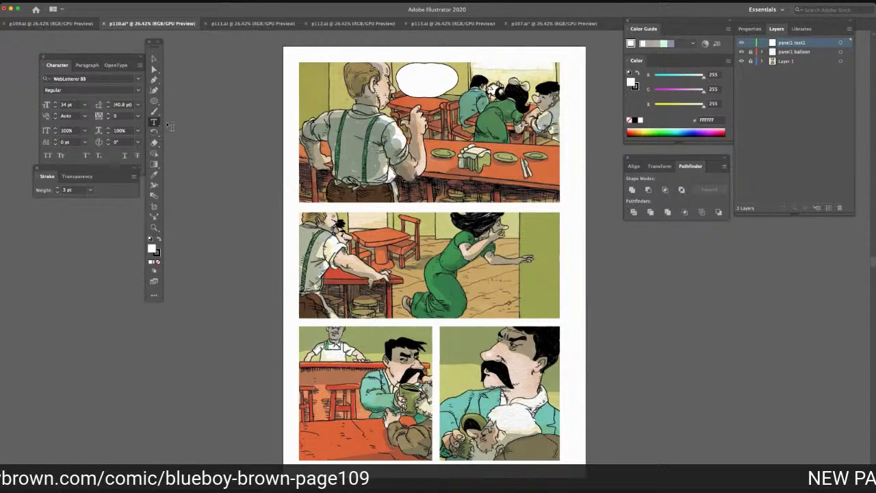
click(413, 74)
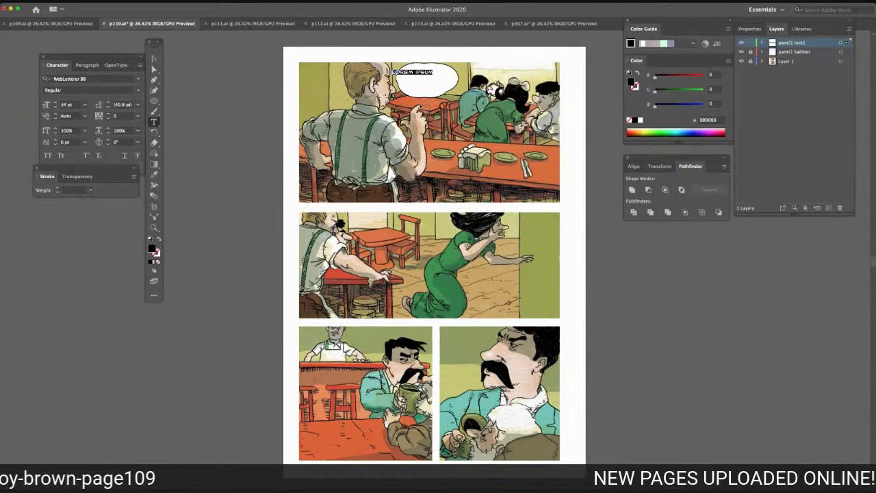
text(MAGI)
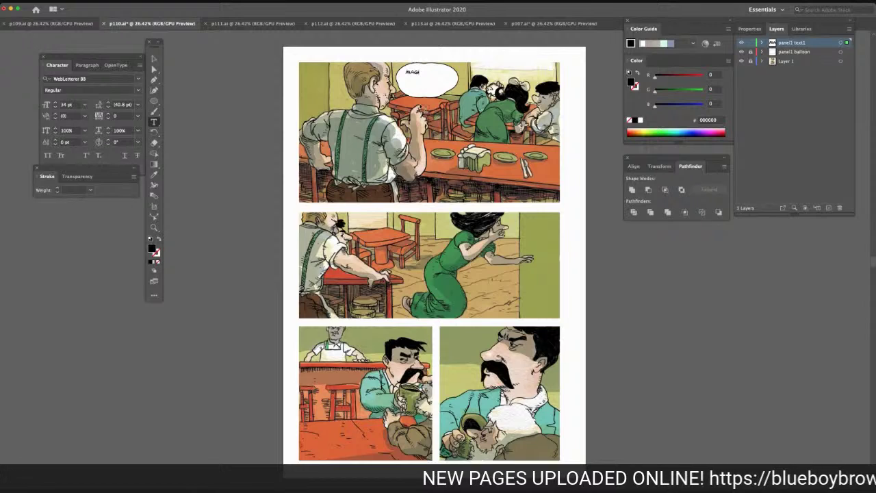
key(BackSpace)
text(GIE)
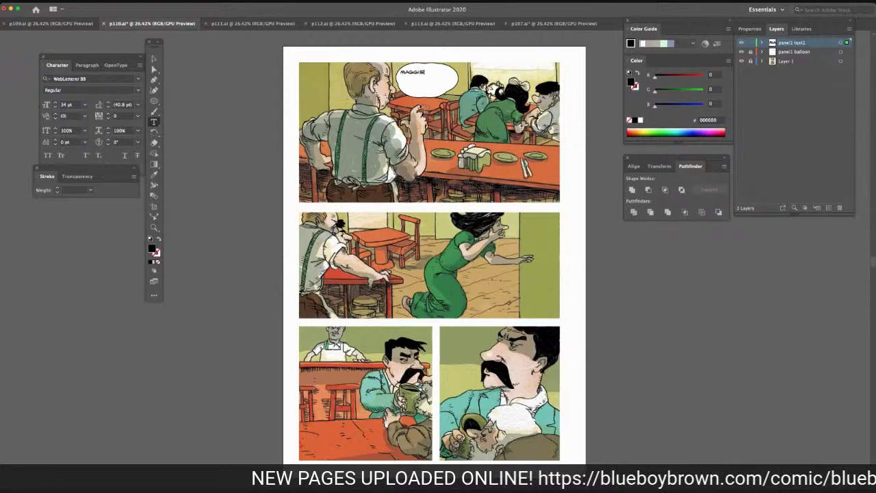
text(! YOU'RE)
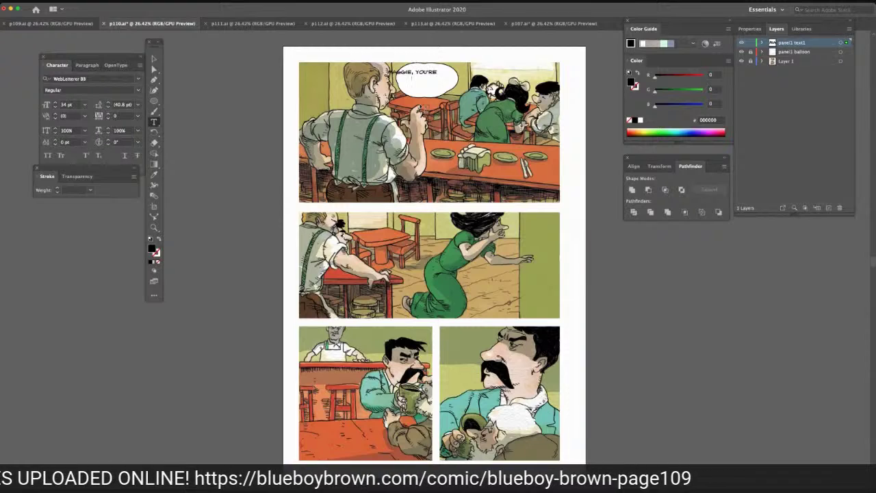
text( NEEDED IN THE KITCHEN.)
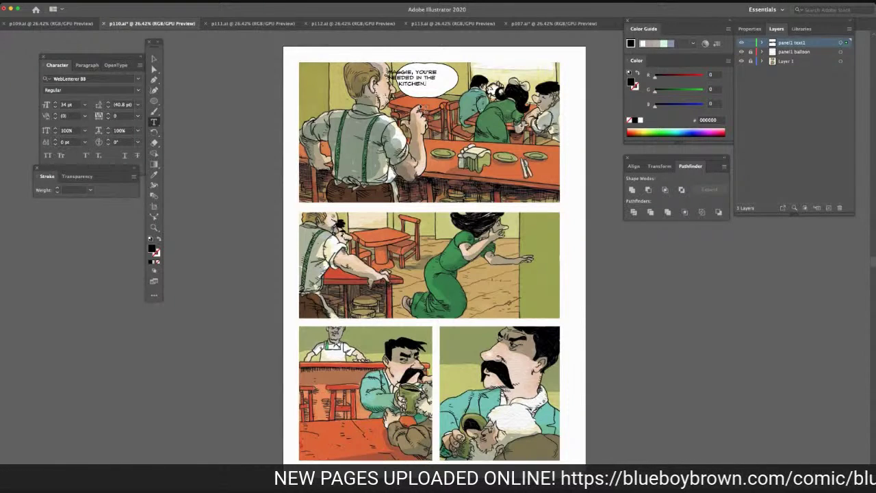
Move the kitchen dialogue so it sits centred inside panel one's balloon
click(154, 58)
drag(409, 84, 427, 82)
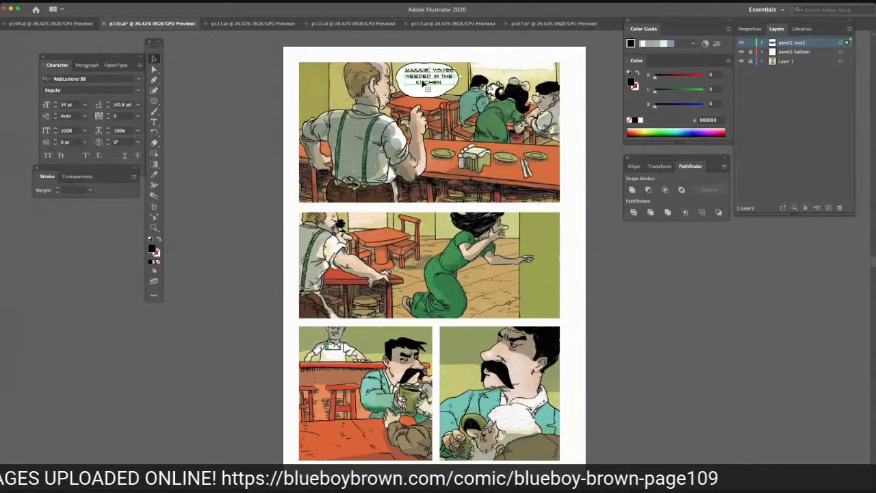
drag(423, 76, 415, 81)
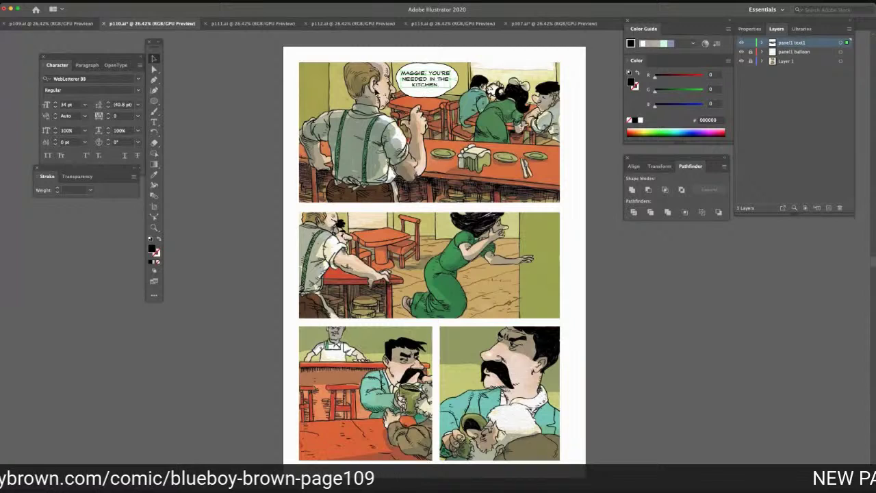
drag(420, 79, 424, 80)
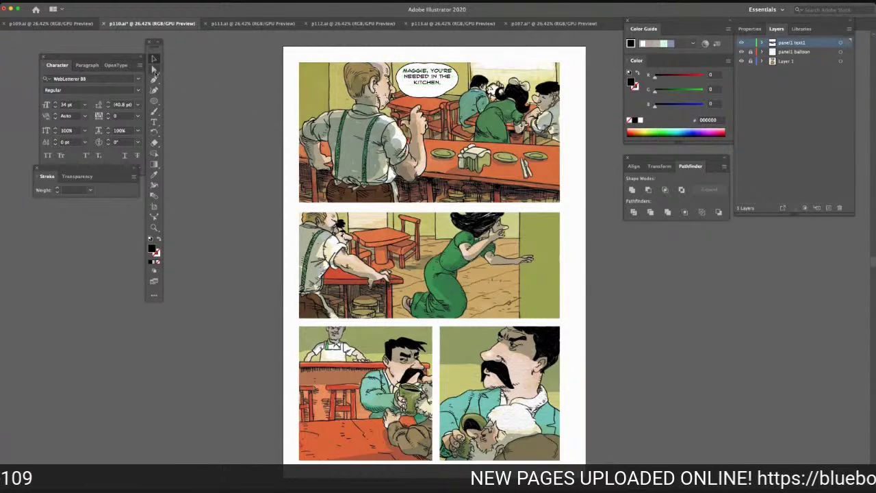
Lock the panel1 text1 layer, unlock the panel1 balloon layer and reduce the balloon's height to fit closer around the dialogue
click(751, 43)
click(751, 52)
click(788, 52)
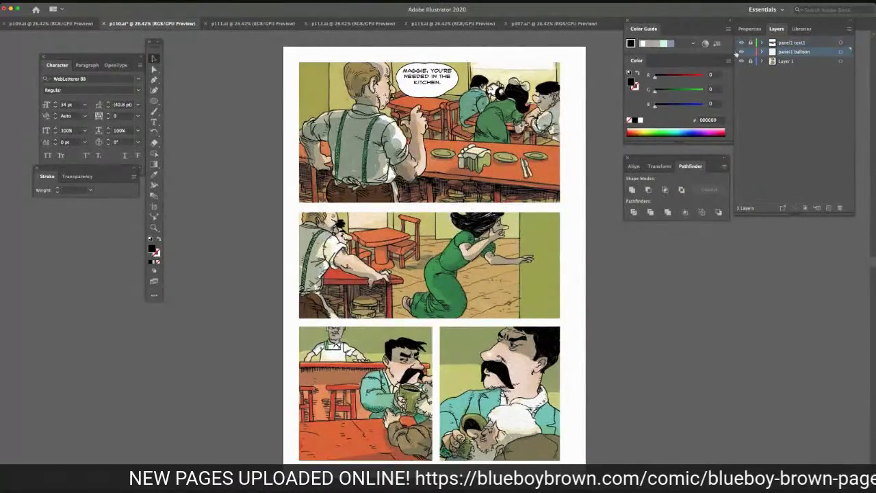
click(423, 93)
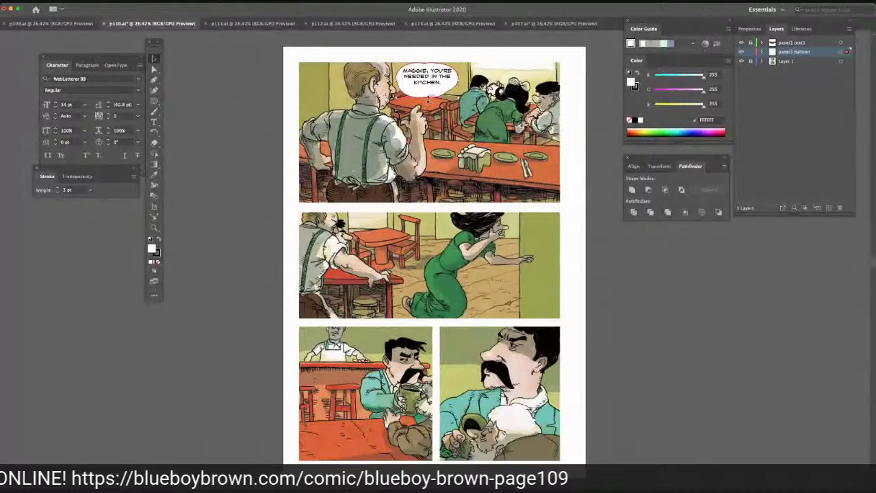
drag(428, 99, 427, 94)
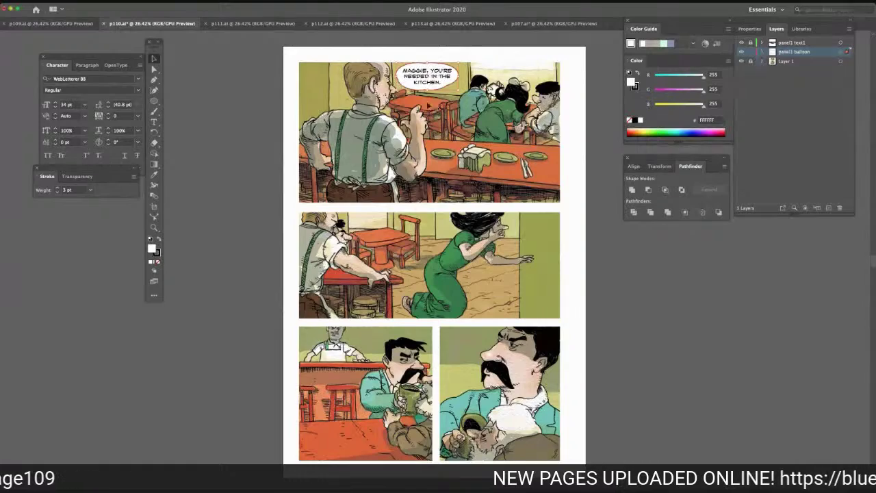
click(250, 89)
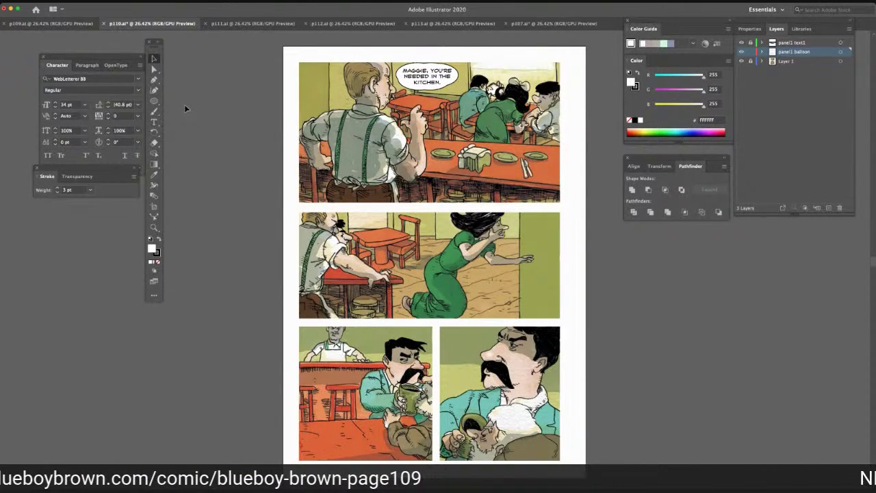
Paste another oval on the panel1 balloon layer and place it just below the first balloon, slightly to its right
key(ctrl+v)
drag(428, 263, 442, 107)
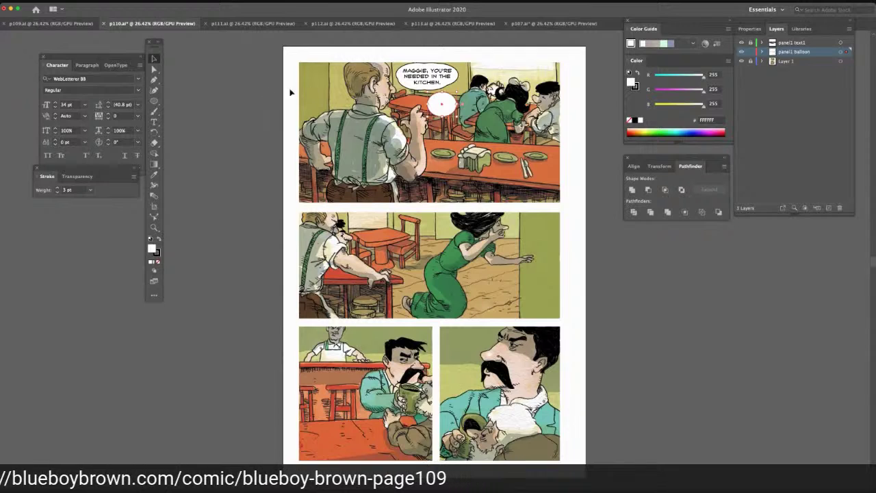
click(229, 89)
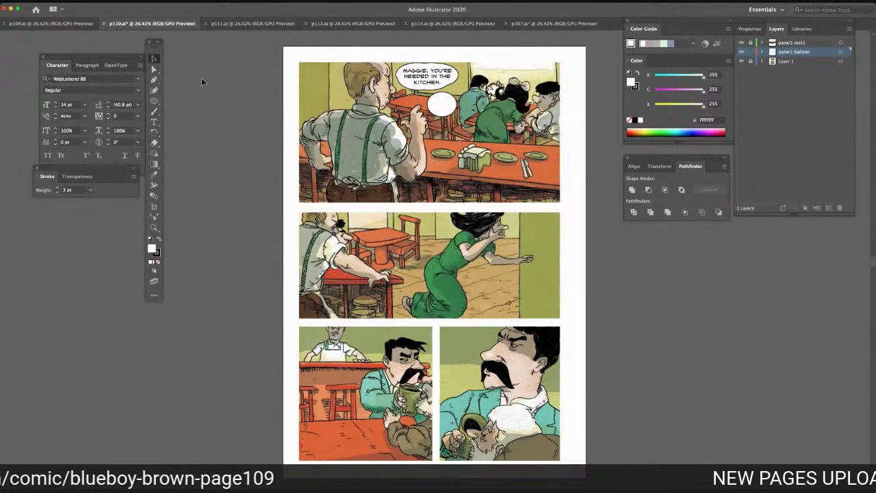
Add a layer named "panel1 text2" above the panel1 text1 layer
click(791, 43)
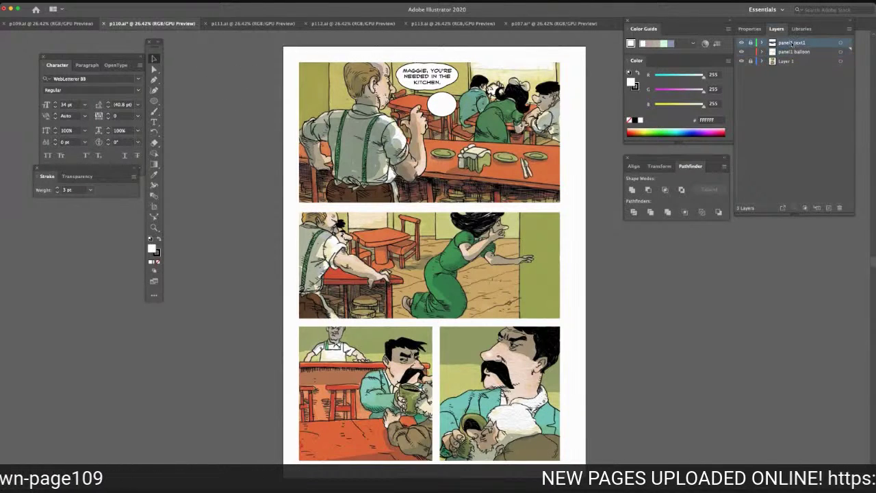
click(828, 207)
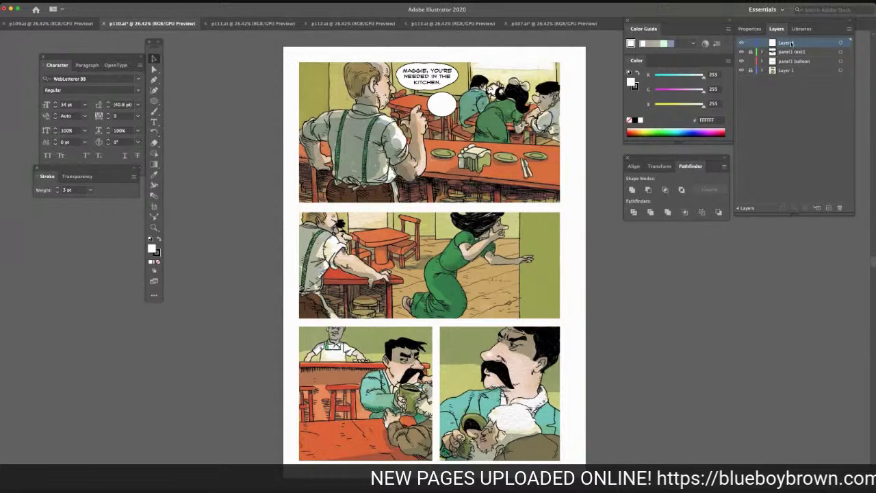
double_click(787, 43)
text(panel1 te)
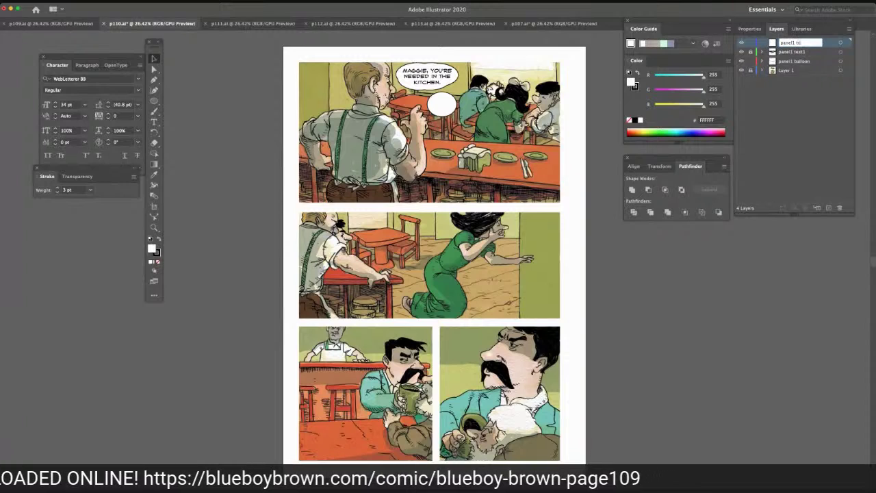
key(Return)
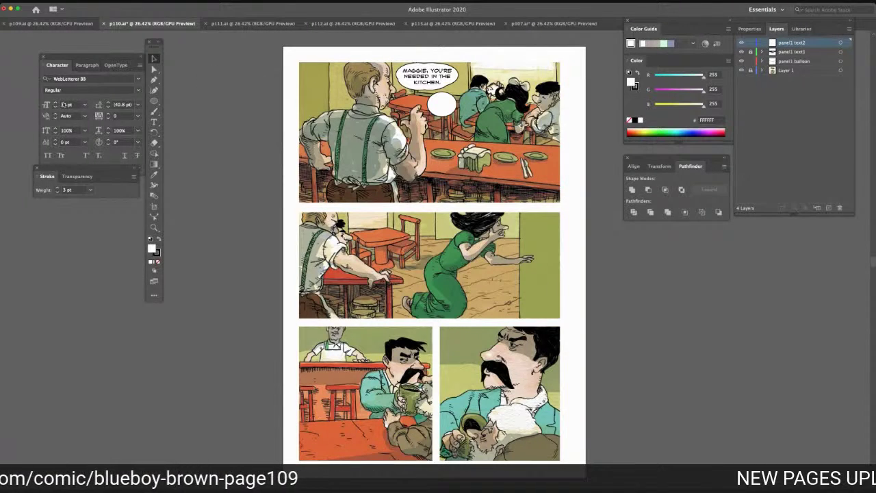
Set the font size to 38 pt for the second balloon's text
click(65, 104)
key(BackSpace)
text(8)
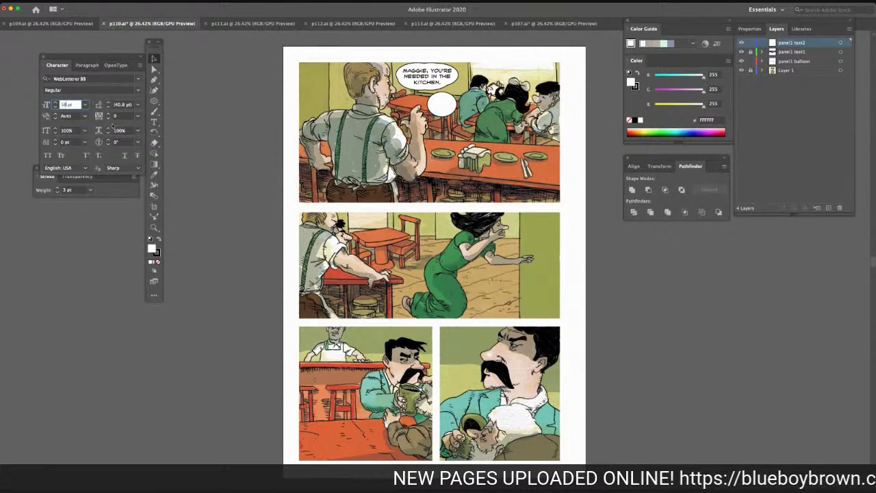
key(Return)
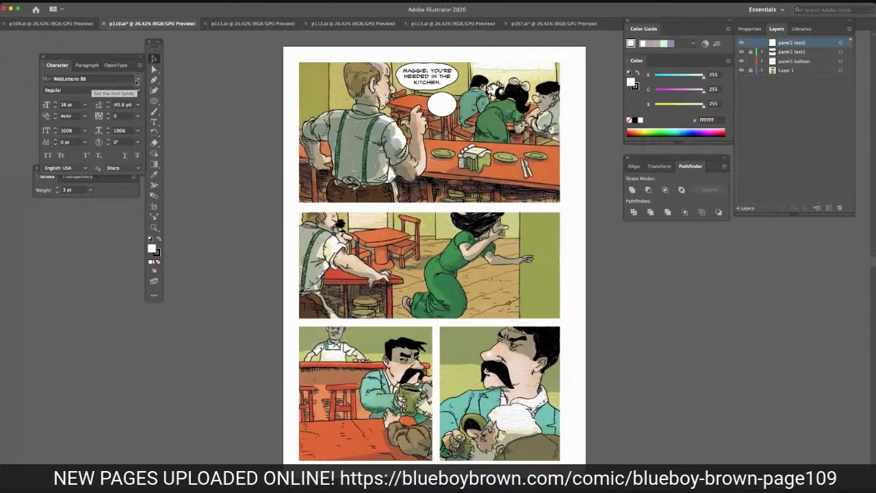
Search the fonts for "webl" and choose WebLetterer BB Bold
click(137, 78)
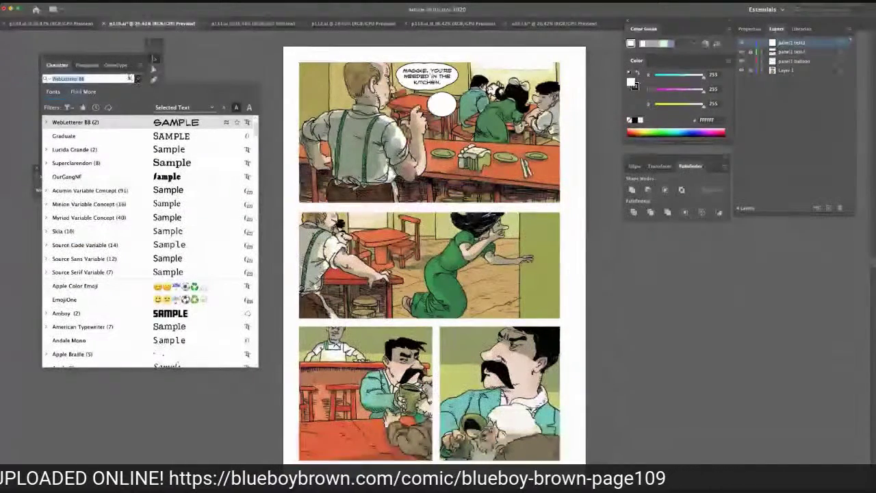
click(95, 78)
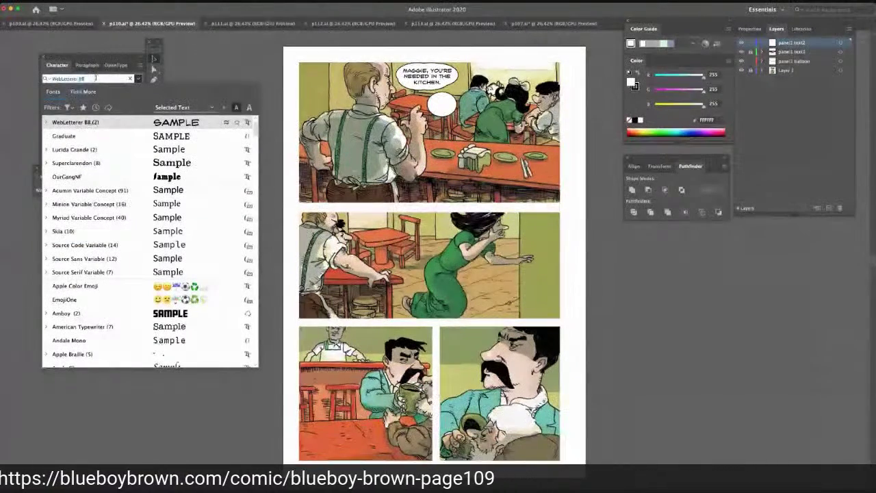
text(ve)
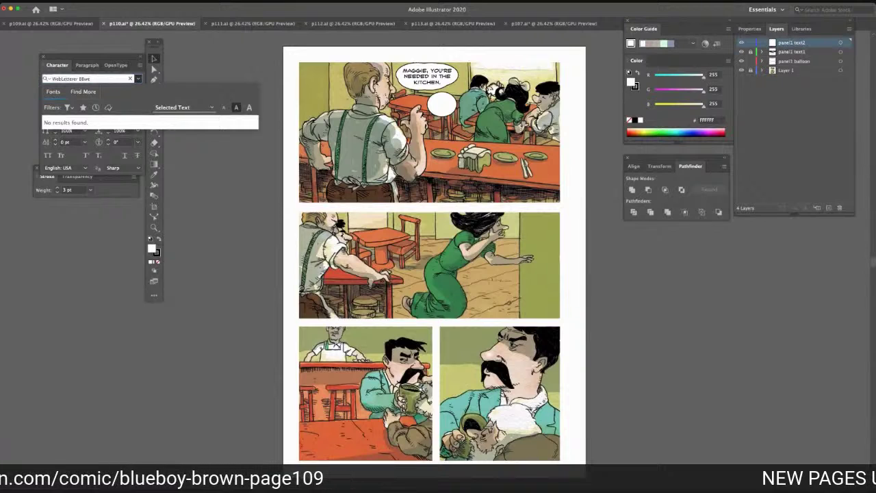
key(BackSpace)
key(BackSpace)
key(BackSpace)
key(BackSpace)
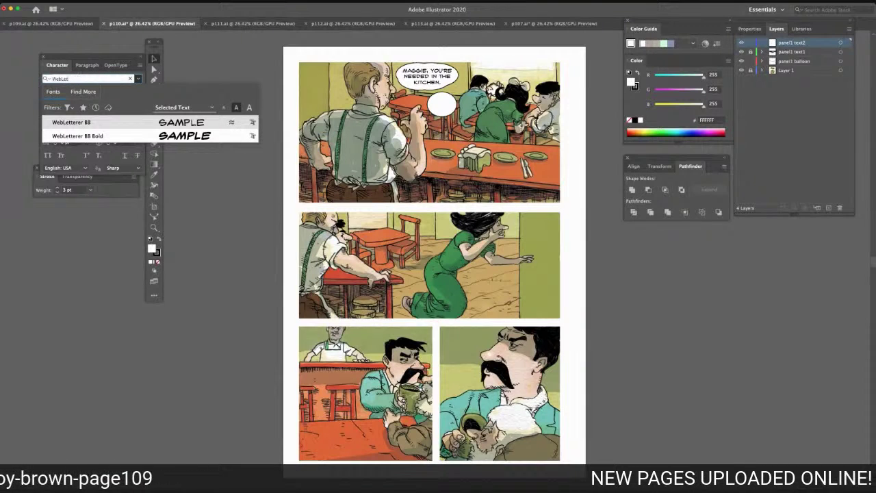
key(BackSpace)
key(BackSpace)
key(BackSpace)
key(BackSpace)
key(BackSpace)
key(BackSpace)
text(web)
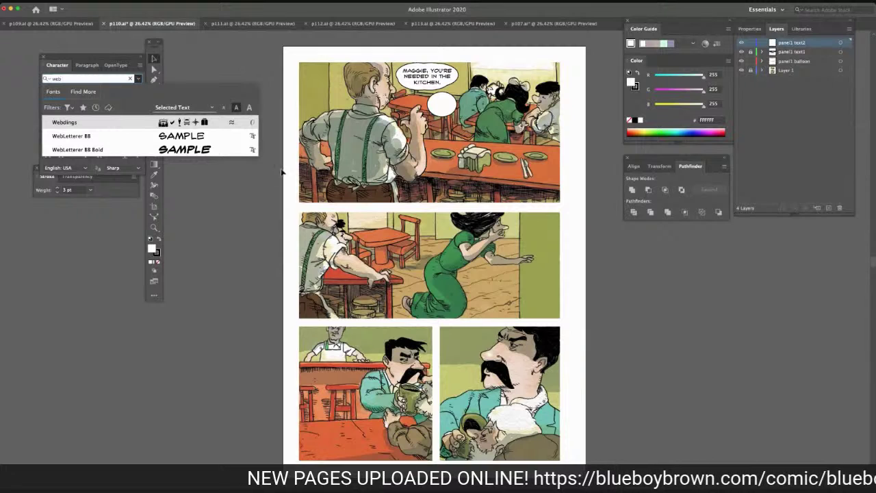
text(l)
click(198, 151)
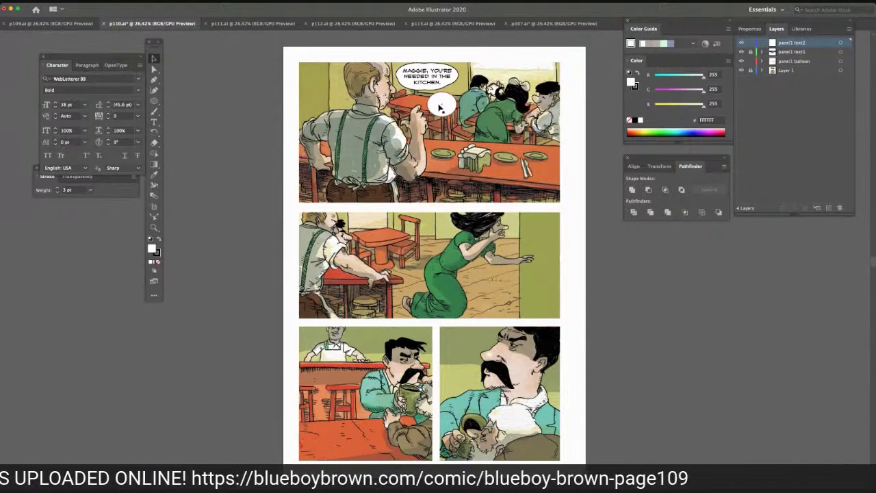
Add the dialogue "NOW." on the panel1 text2 layer and centre it inside the small lower balloon
click(154, 121)
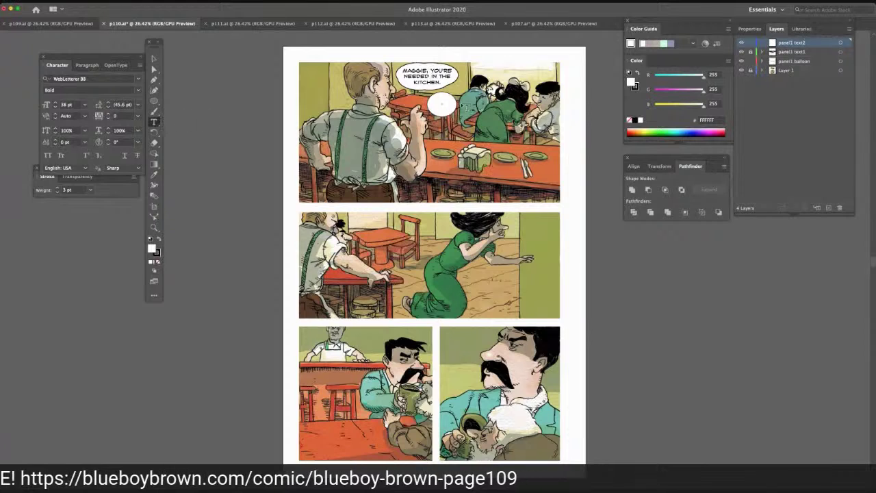
click(443, 108)
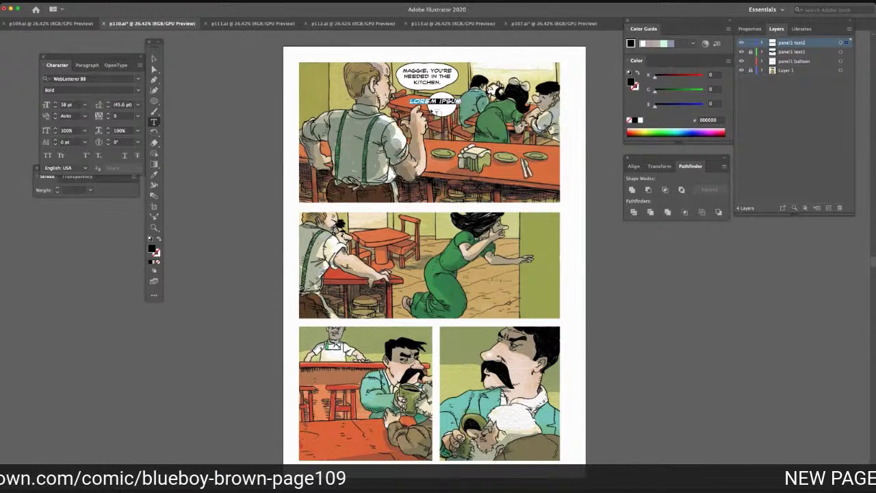
text(NOW!)
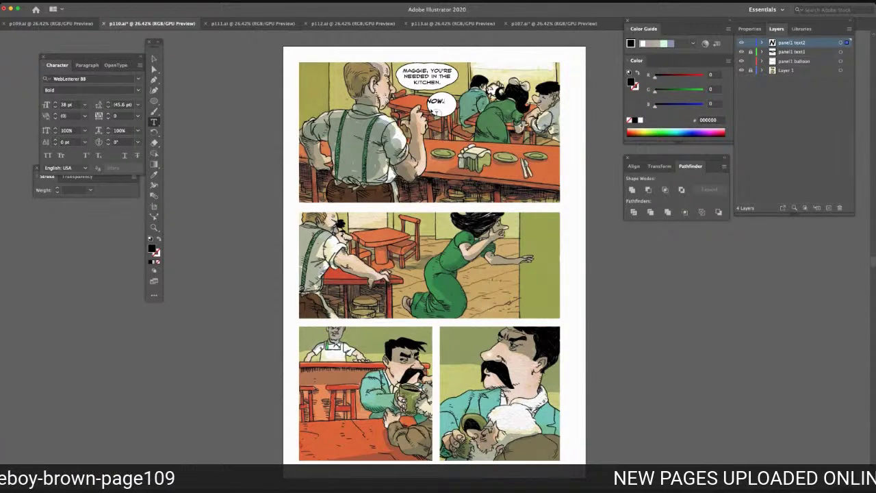
click(154, 59)
drag(434, 104, 443, 106)
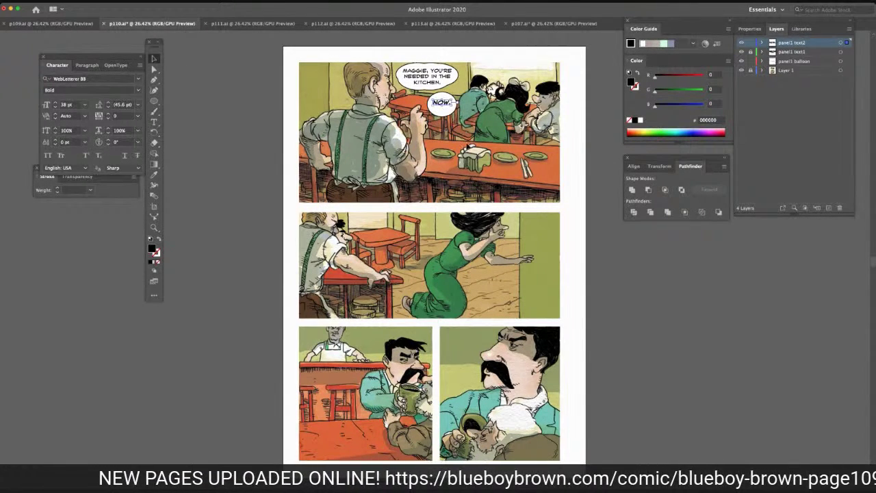
click(602, 132)
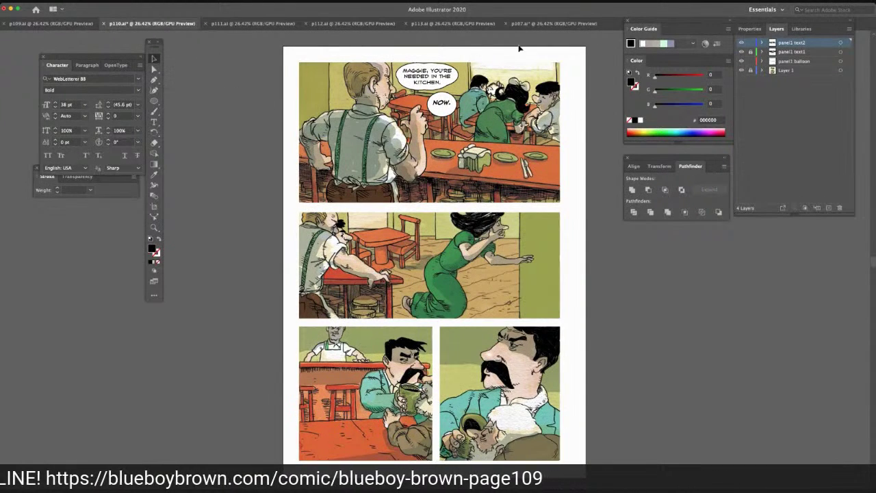
Lock the panel1 text2 layer and reshape the small "NOW." balloon on the panel1 balloon layer into a flatter, wider ellipse
click(795, 62)
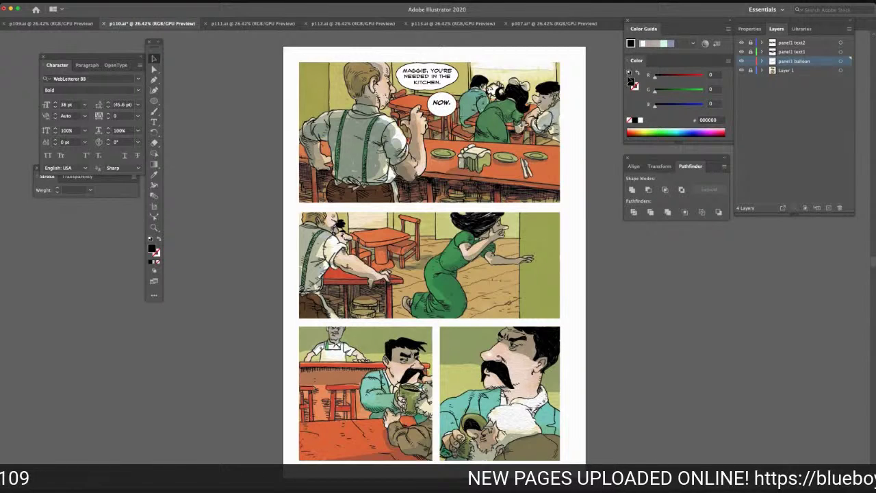
click(740, 44)
click(741, 45)
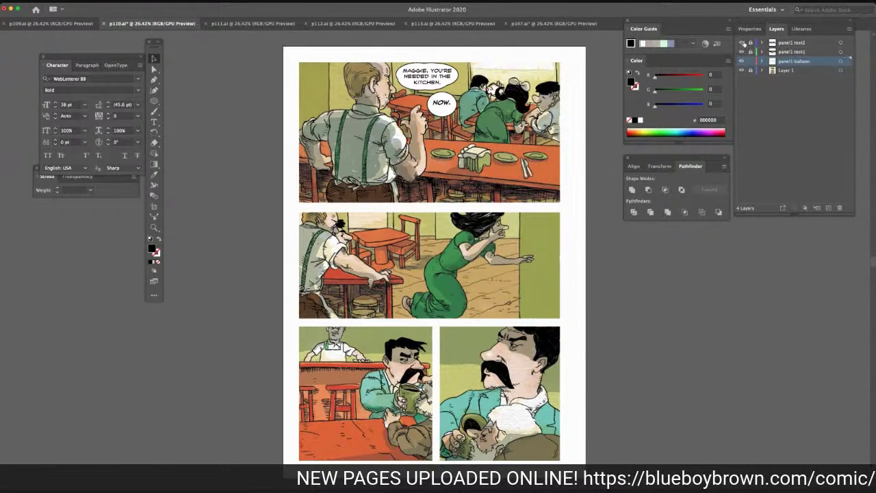
click(443, 115)
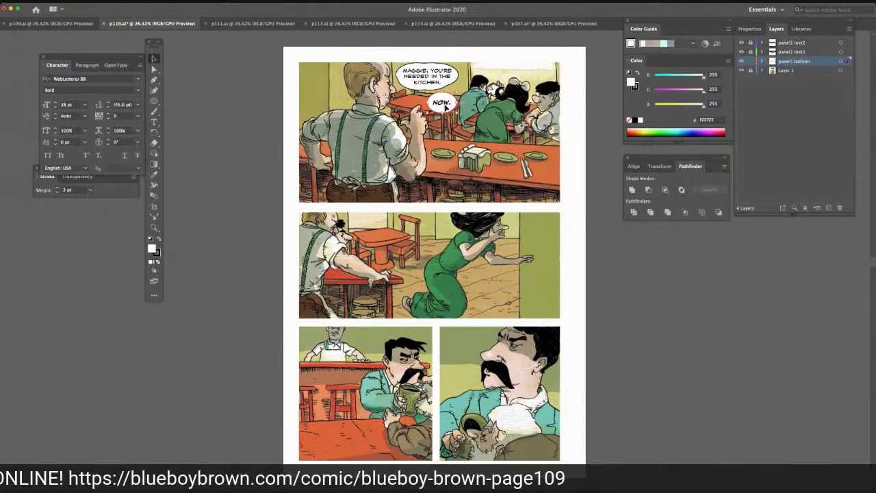
drag(443, 93, 444, 95)
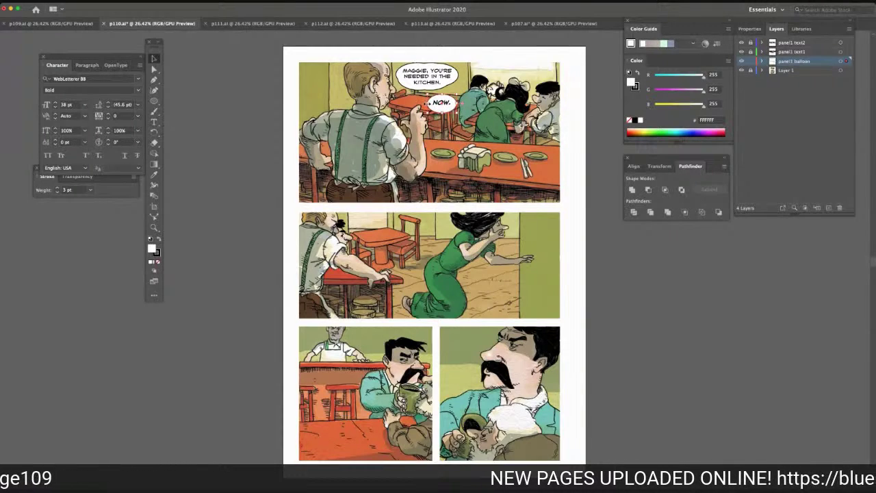
drag(428, 102, 429, 103)
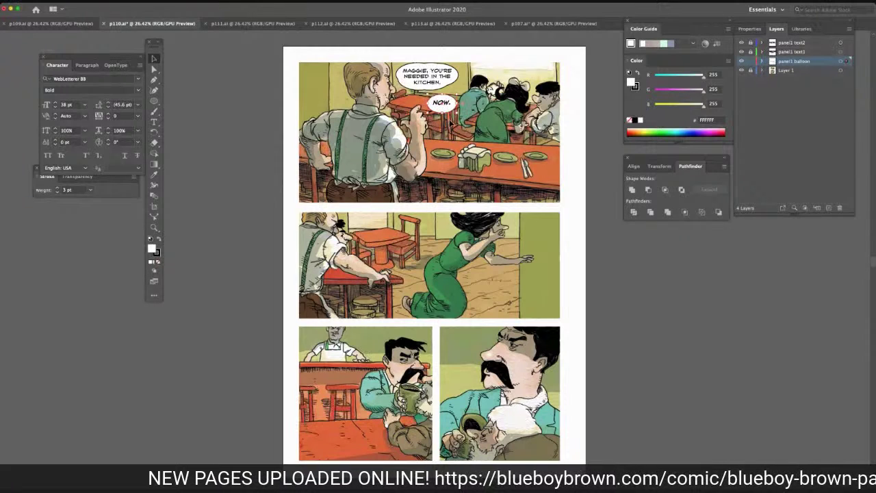
click(595, 109)
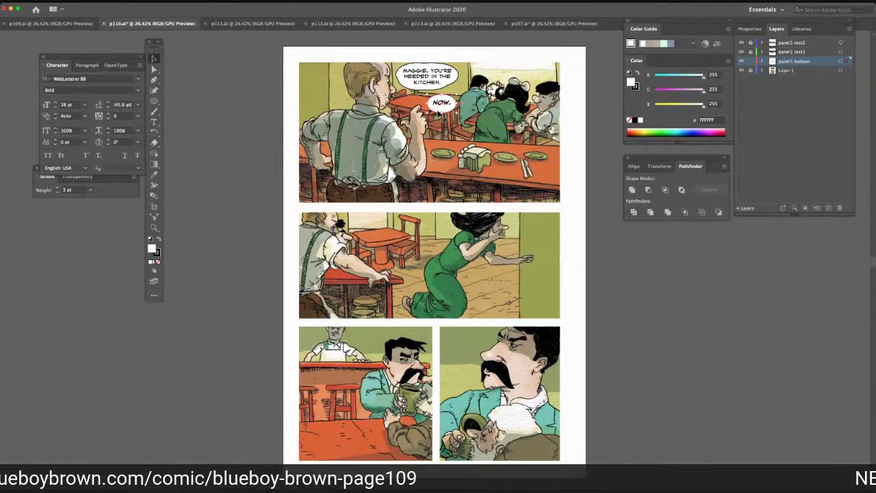
click(440, 112)
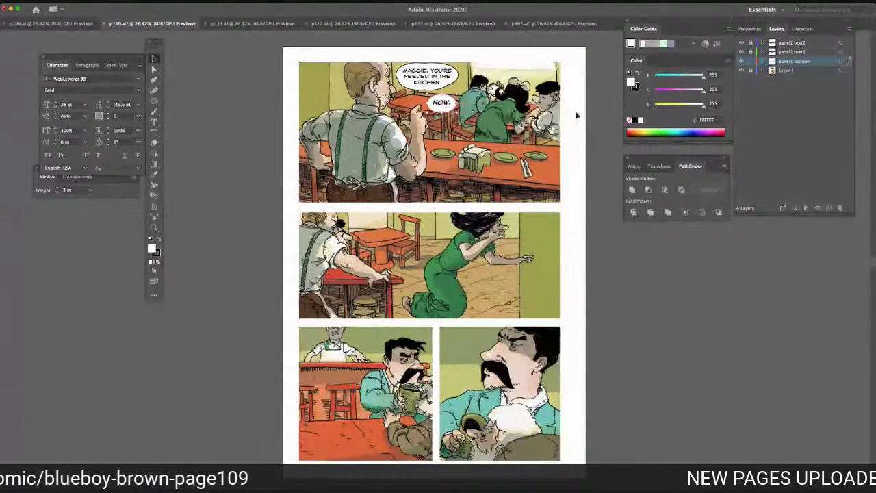
click(598, 102)
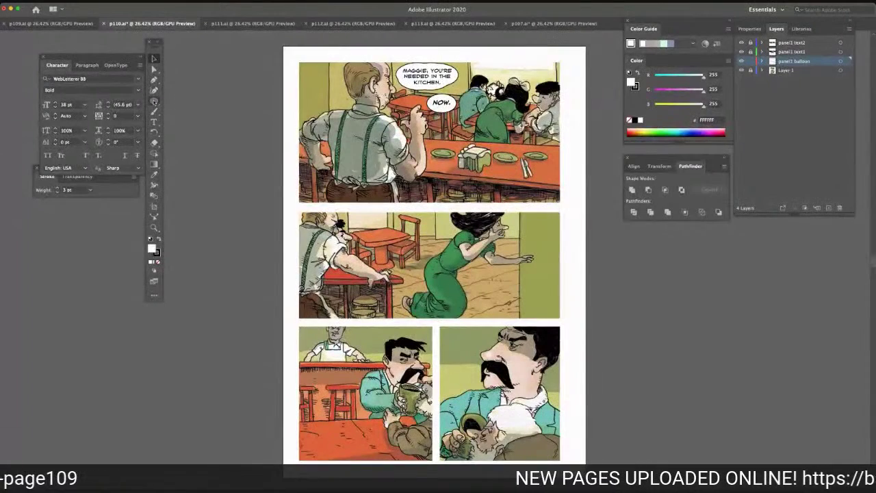
Create a three-sided polygon with a 50 px radius beside the page, stretch it into a narrow spike and rotate it as a balloon tail
click(157, 101)
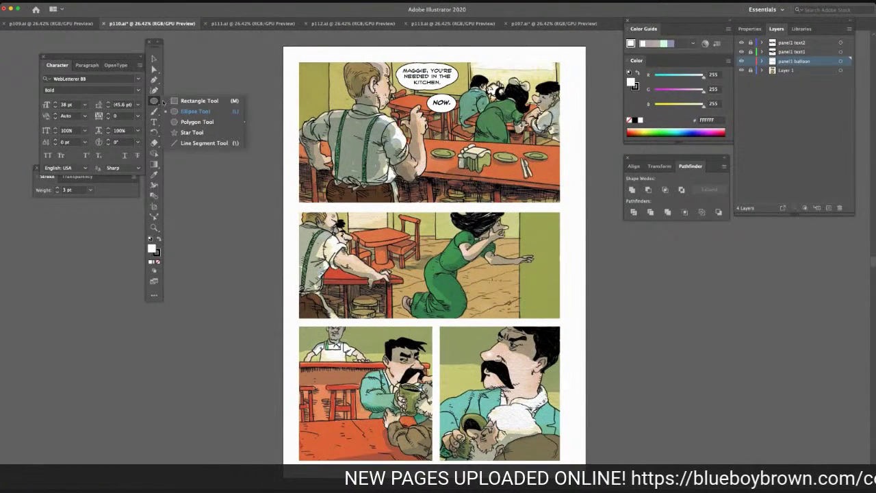
click(193, 111)
click(211, 146)
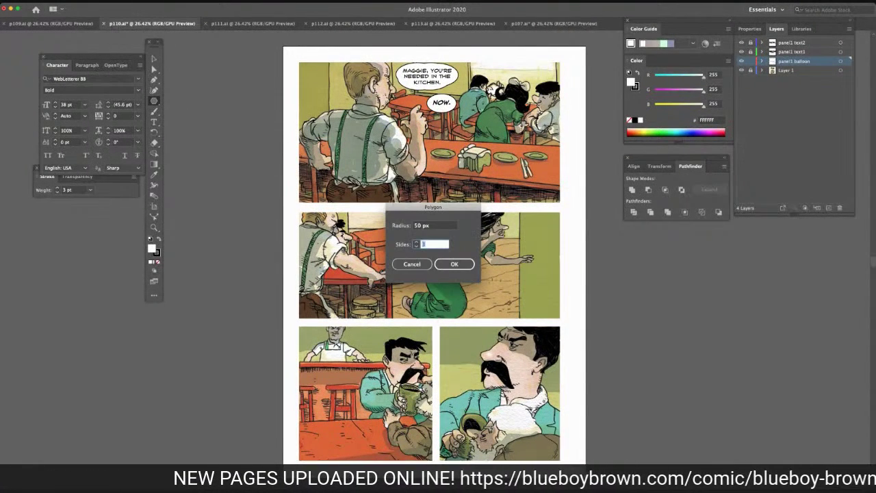
key(Return)
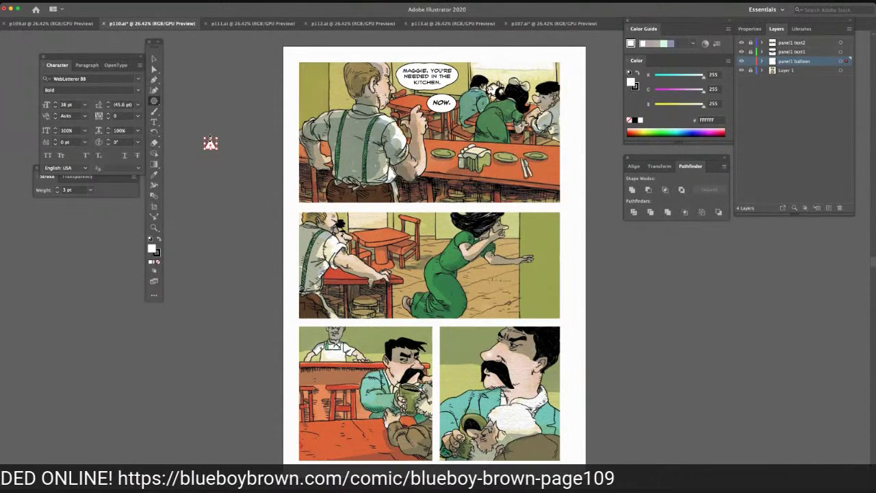
drag(210, 138, 194, 167)
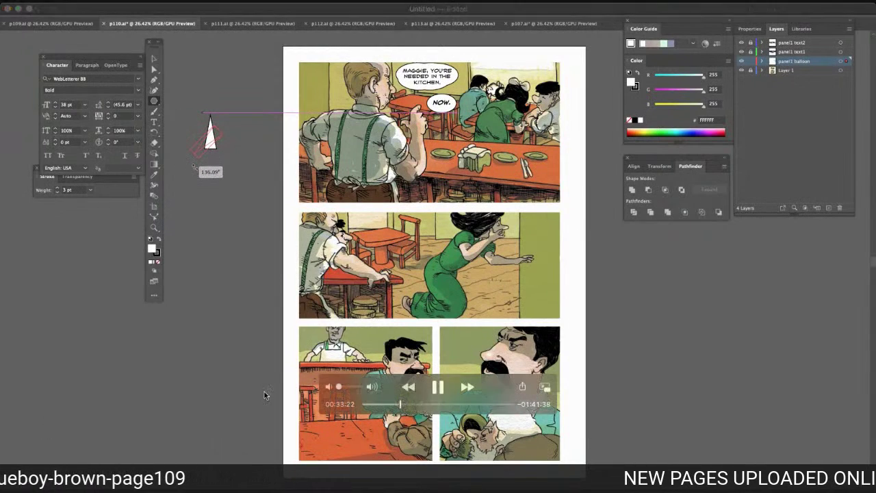
click(340, 388)
drag(340, 389, 360, 387)
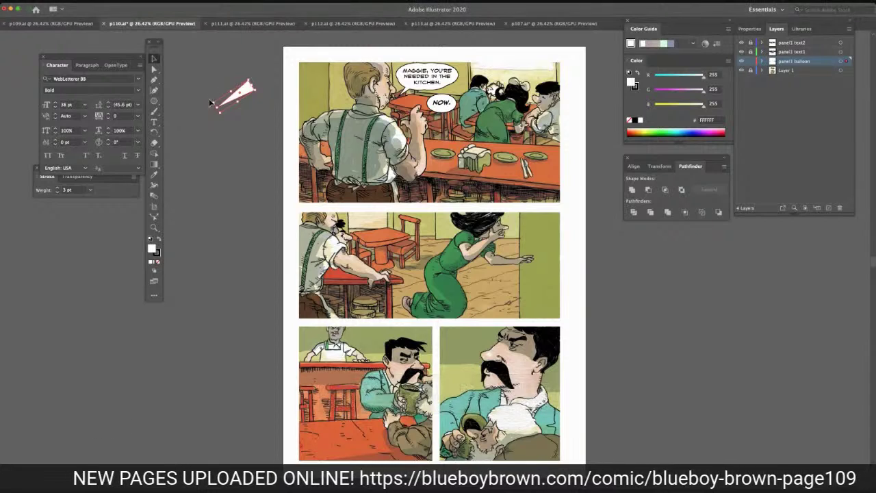
mouse_move(356, 403)
click(337, 387)
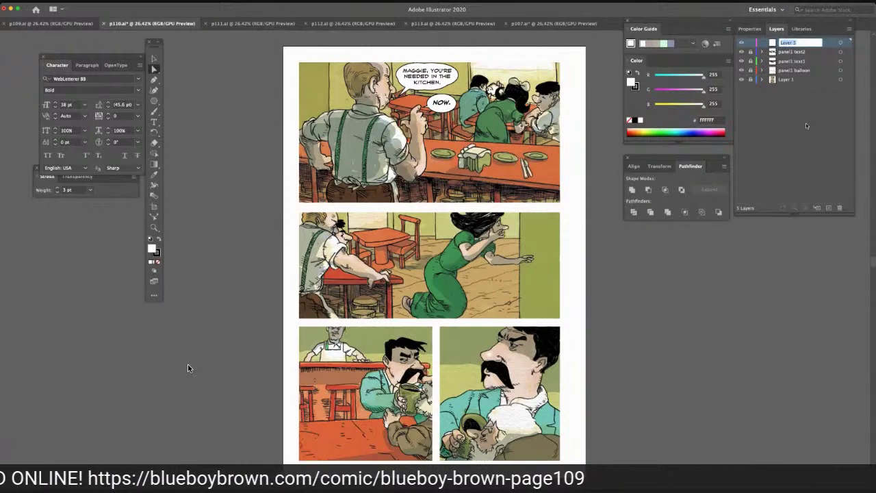
Name the new top layer "panel3 balloon" and draw a white ellipse balloon on it
text(panel3 balloon)
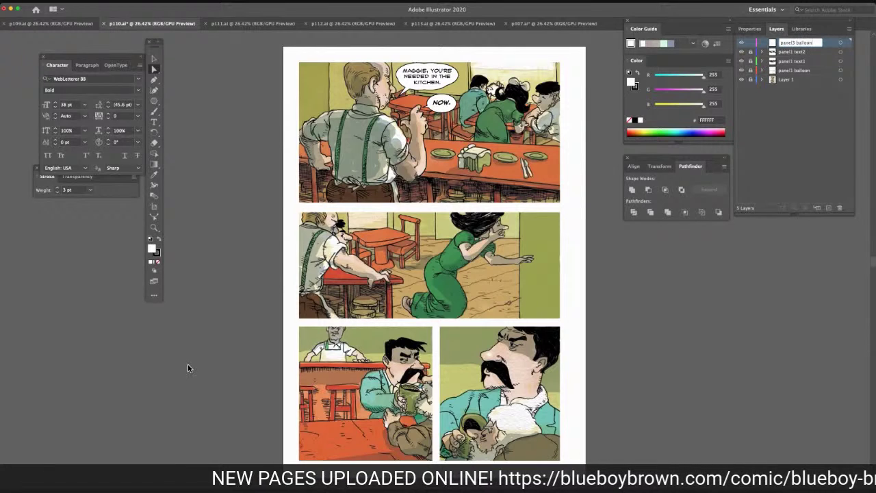
key(Return)
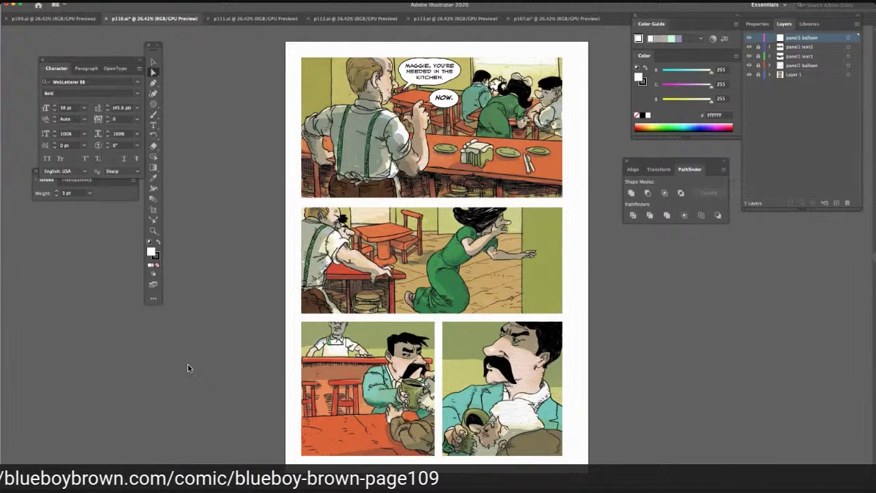
key(l)
drag(155, 104, 171, 115)
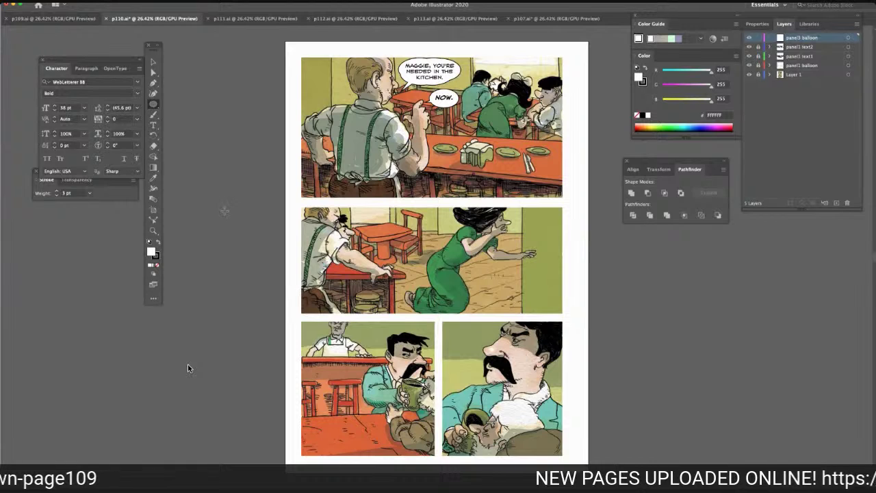
drag(416, 243, 459, 272)
Move the new ellipse to the top edge of panel three beside the bartender's head and flatten it into a smaller balloon
click(153, 63)
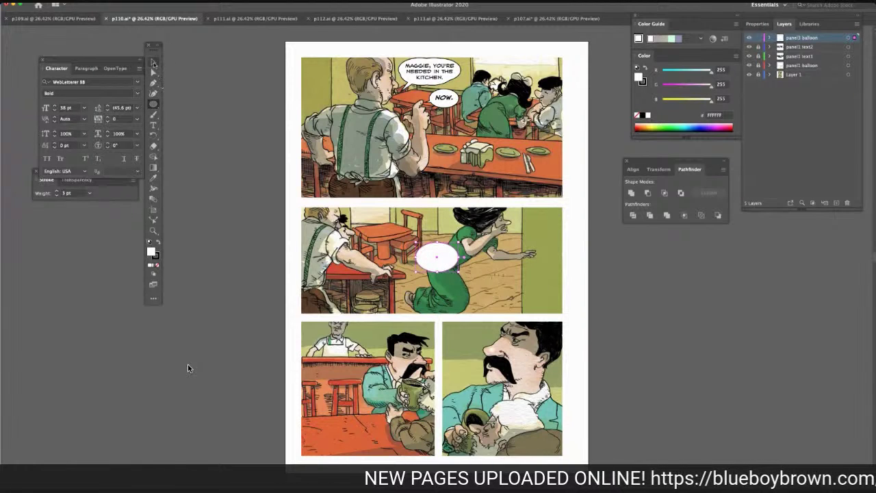
drag(429, 261, 370, 335)
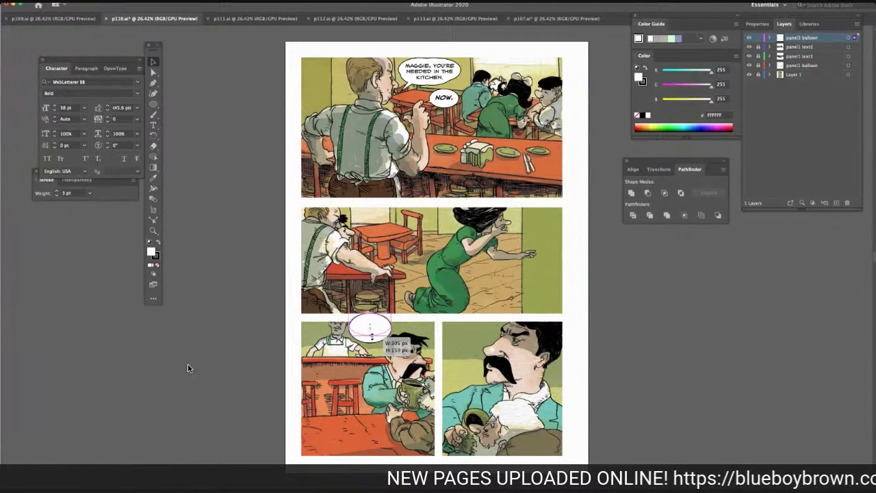
mouse_move(372, 336)
mouse_down()
mouse_move(352, 324)
mouse_move(363, 331)
mouse_up()
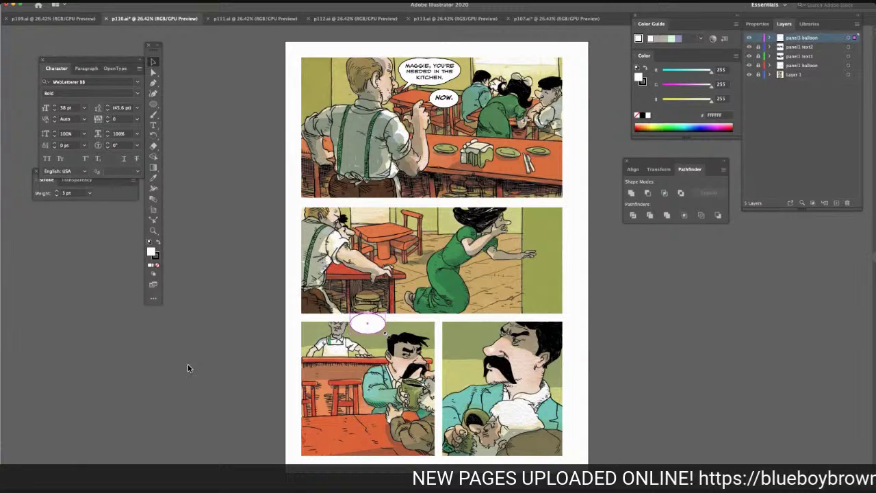
drag(392, 336, 392, 337)
click(613, 271)
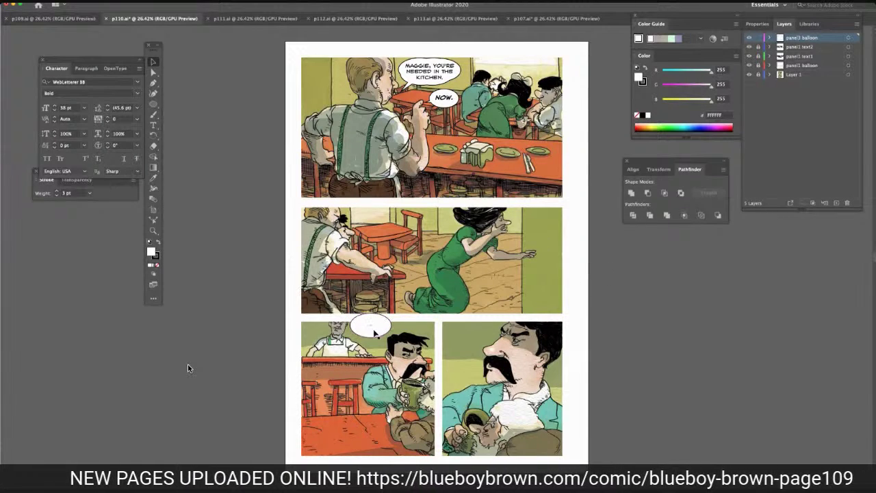
drag(370, 334, 369, 337)
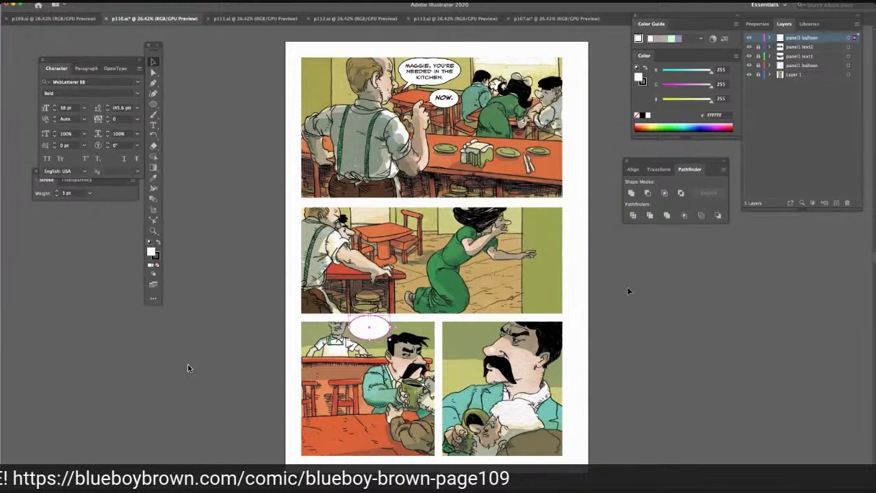
click(661, 273)
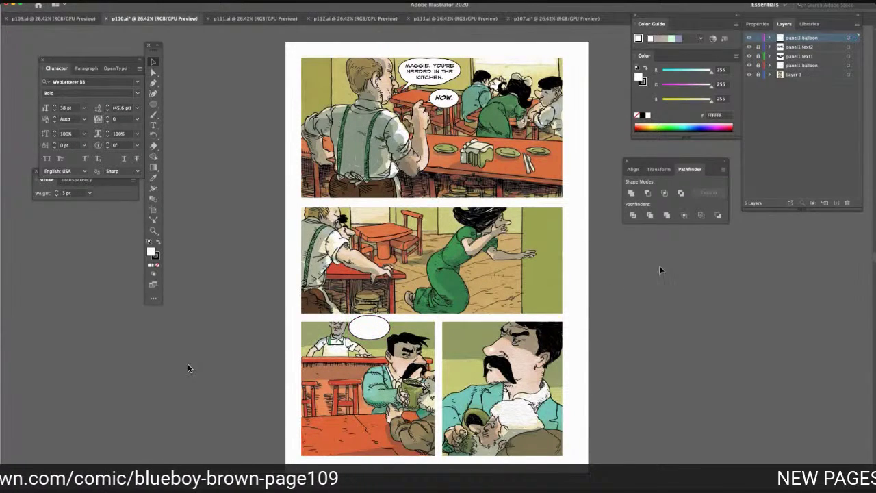
Lock the panel3 balloon layer and add a layer named "panel3 text1" above it
click(836, 202)
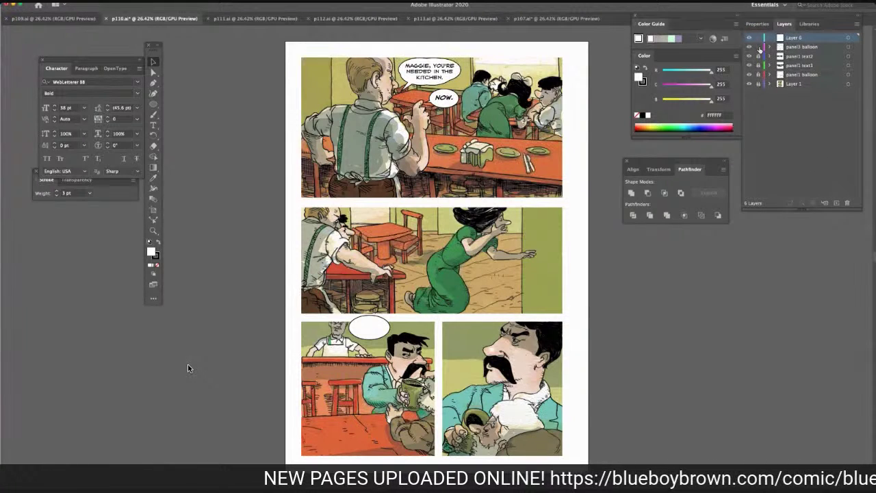
double_click(797, 38)
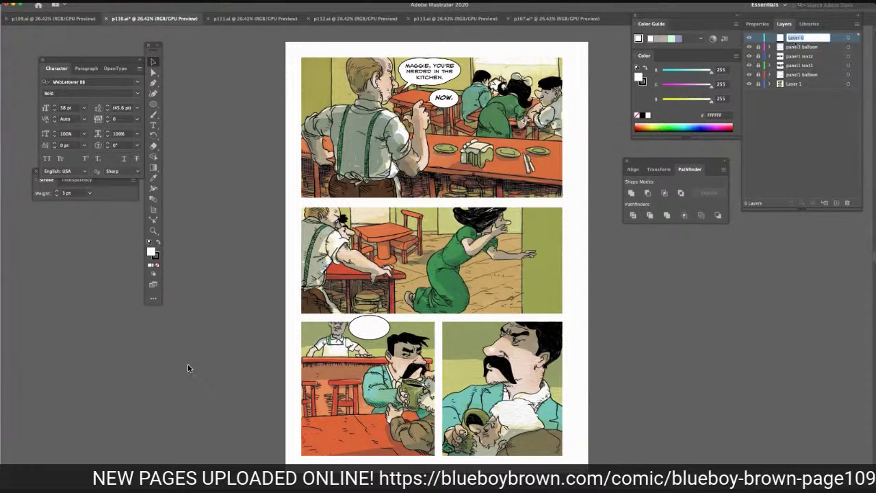
text(panel3 text1)
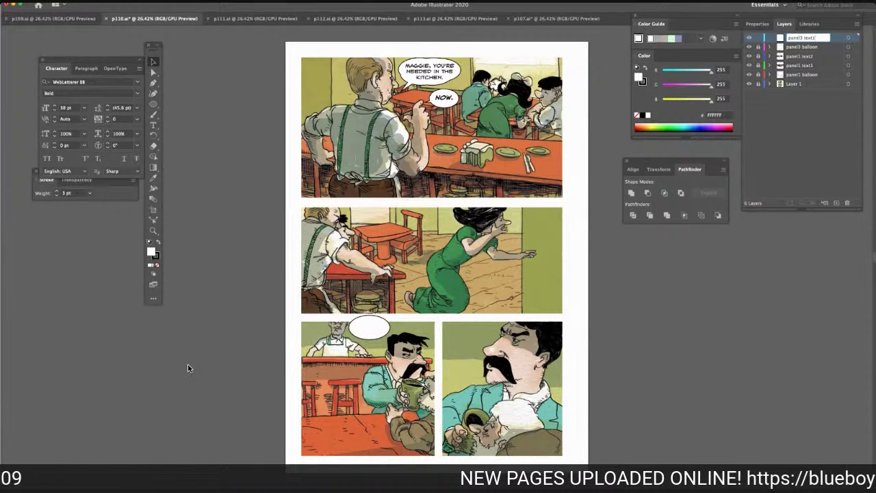
key(Return)
Start a text object in the panel three balloon and set its font to 34 pt with the Regular style
click(153, 125)
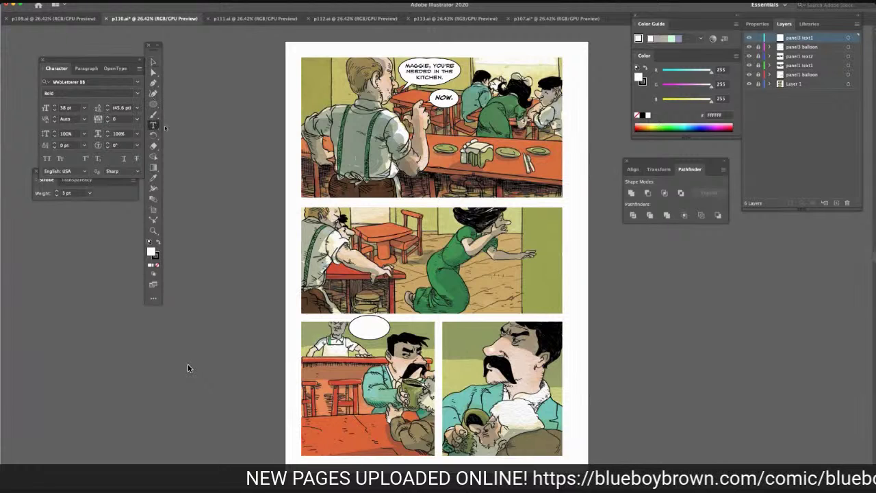
click(365, 327)
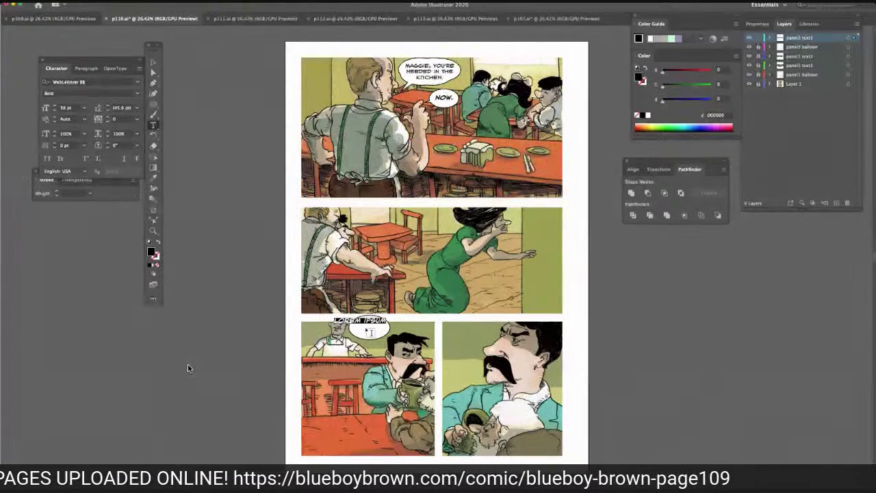
click(66, 108)
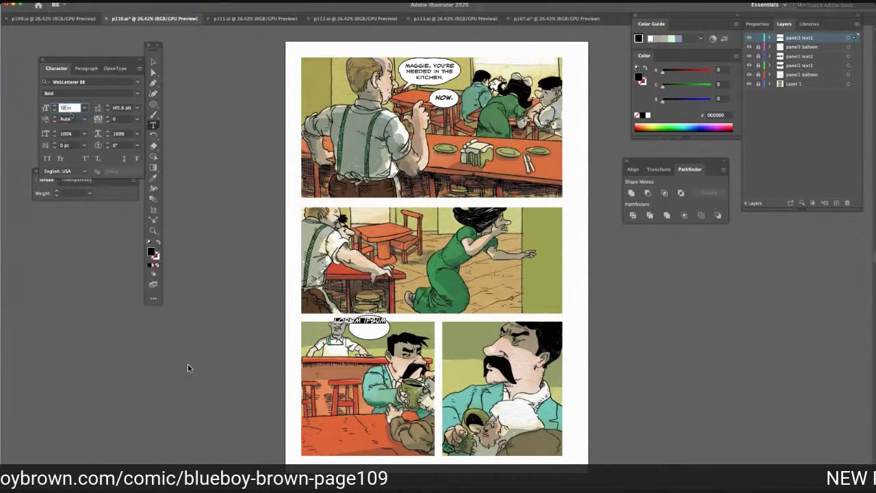
text(34)
click(75, 93)
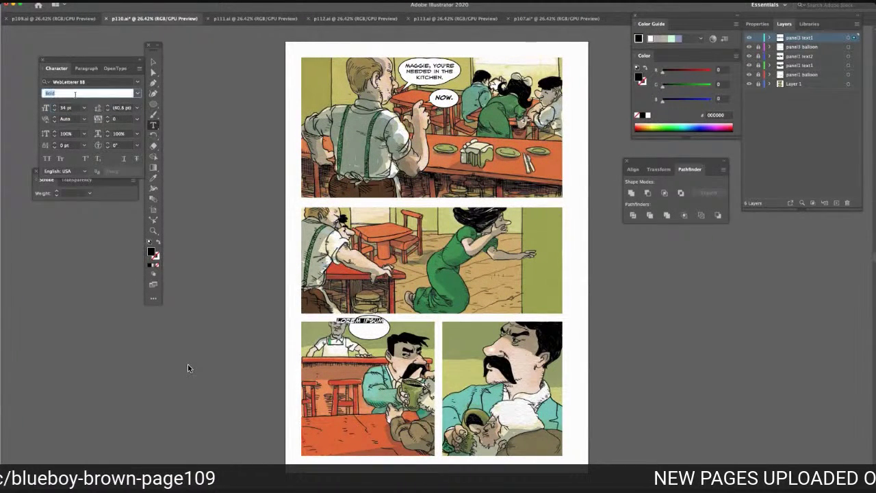
click(136, 94)
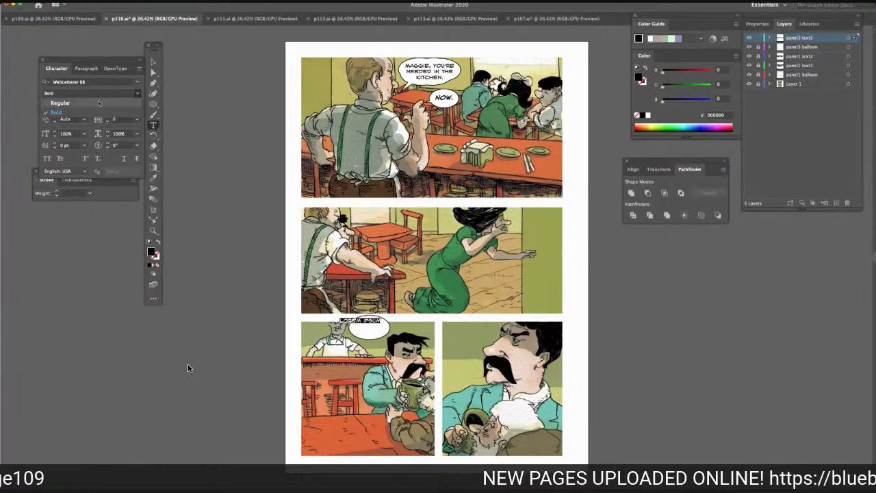
key(Return)
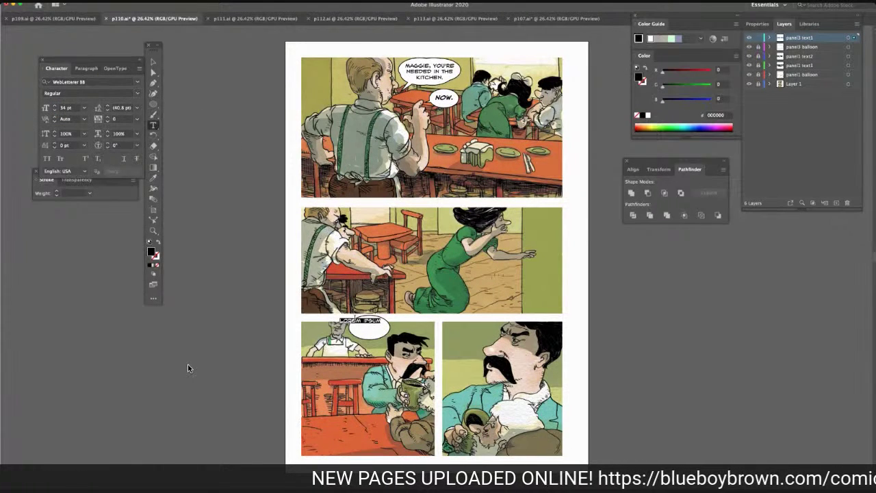
Replace the placeholder text in panel three with "ARE YOU FOLKS GOING TO BE LONG?", broken into four lines after YOU, GOING and BE
key(BackSpace)
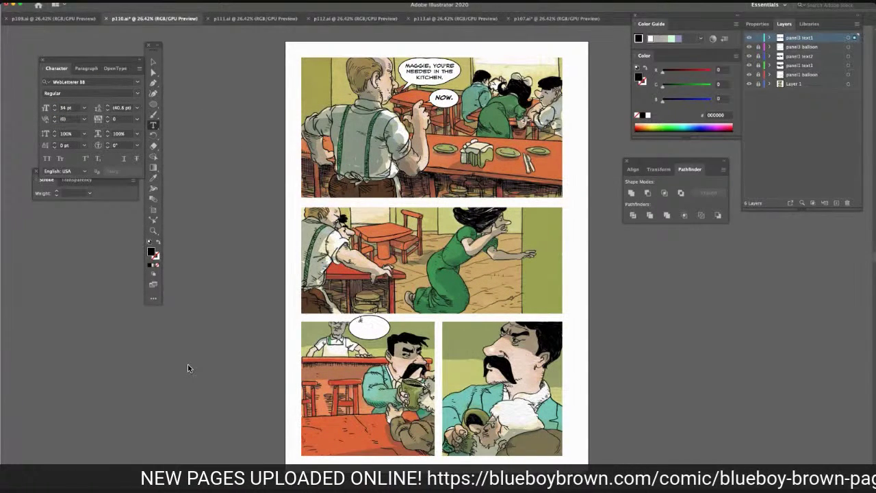
text(ARE YOU)
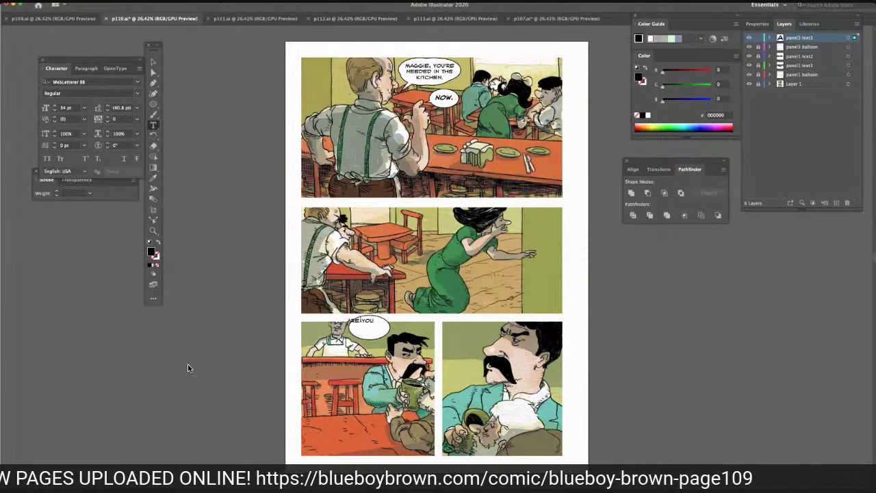
text( FOLKS)
text( GOING)
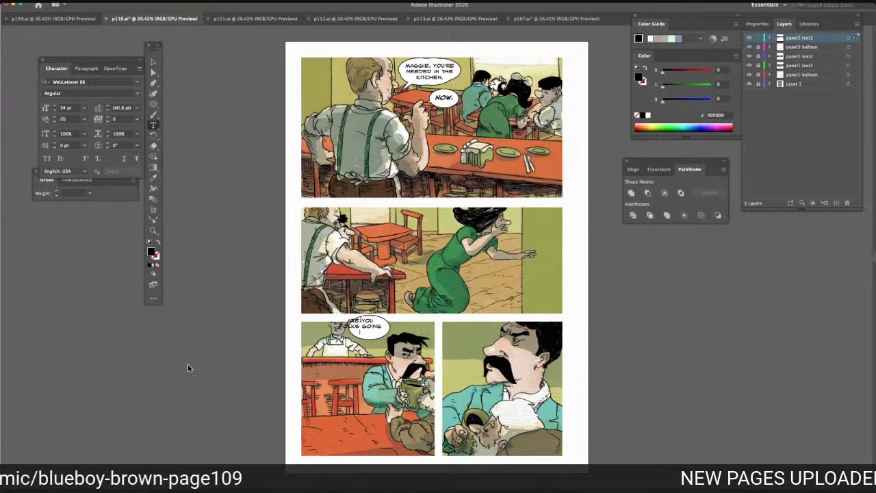
text( TO BE LONG?)
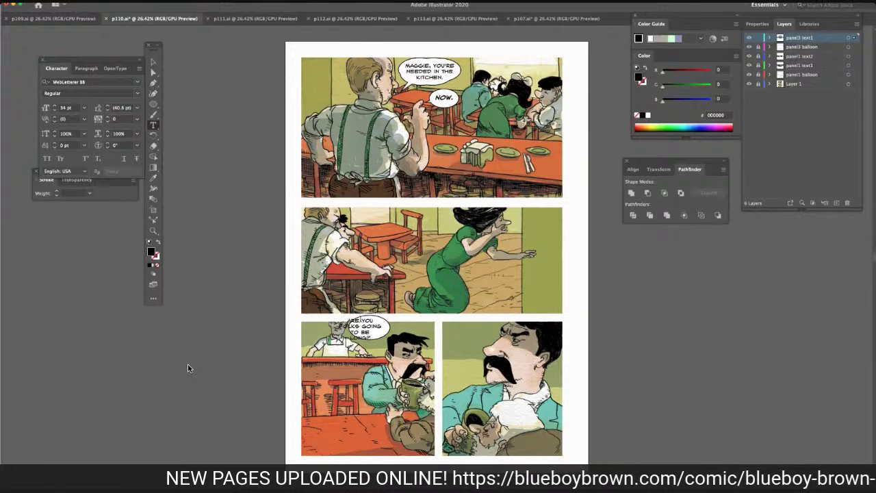
key(Escape)
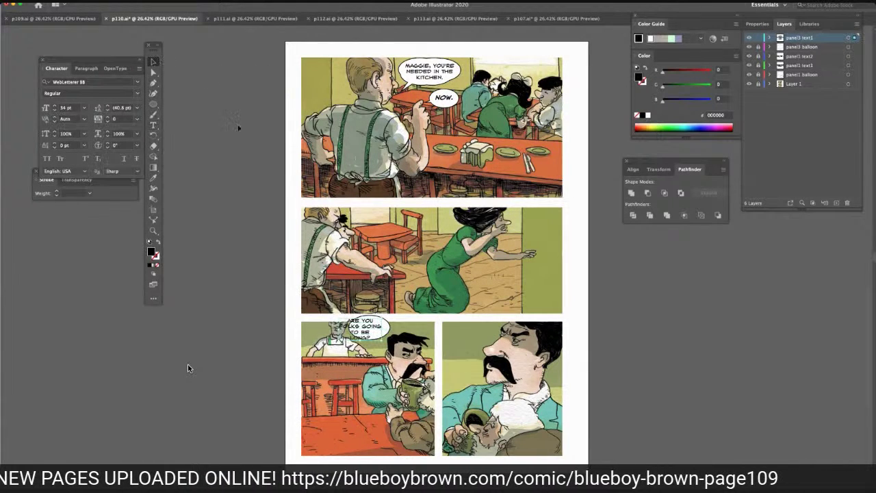
Move the dialogue over the panel three balloon and join its last two lines into "TO BE LONG?"
drag(357, 327, 369, 330)
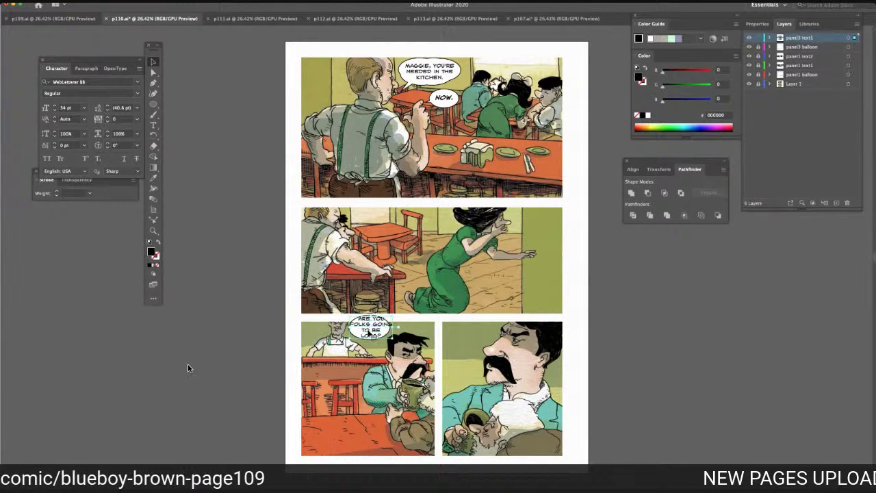
drag(369, 330, 369, 331)
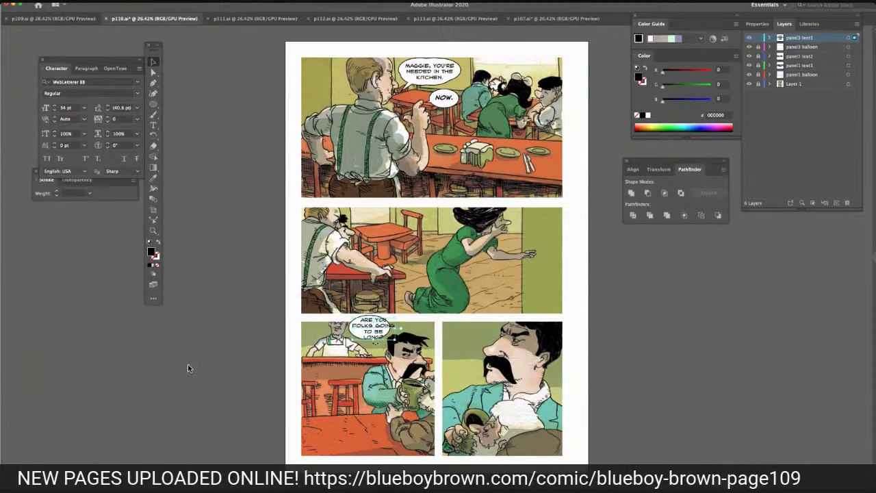
click(154, 126)
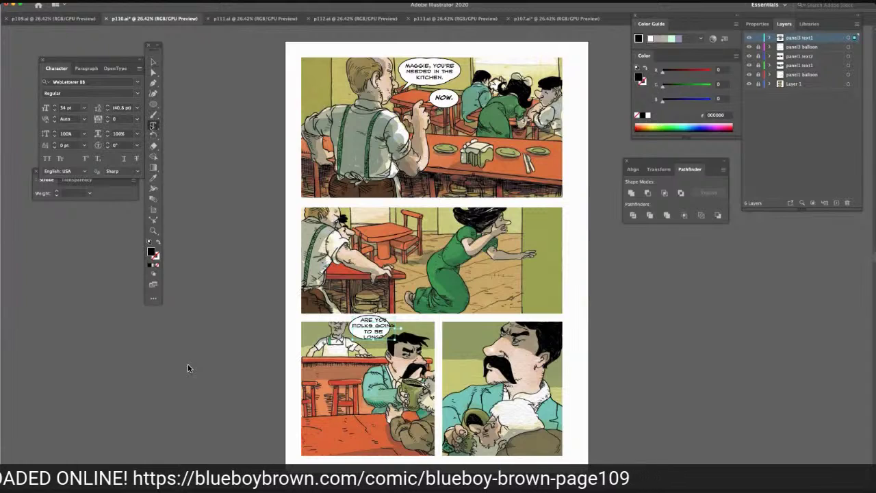
click(365, 337)
key(BackSpace)
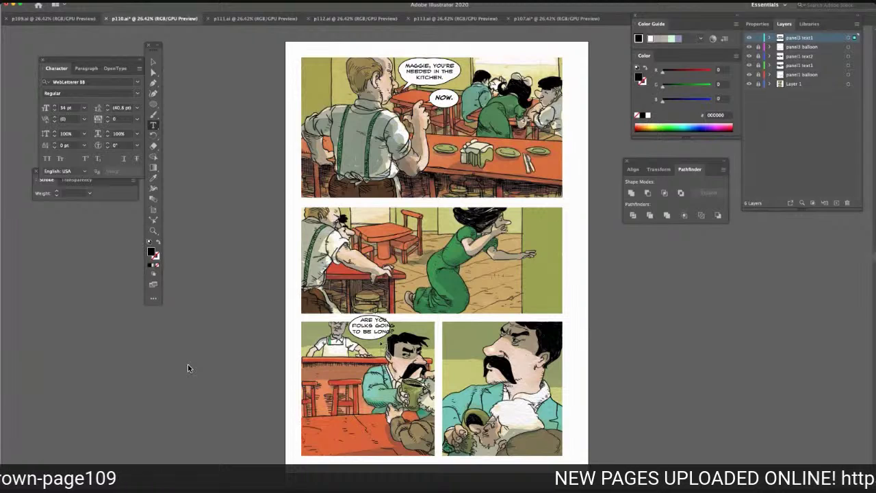
Nudge the "ARE YOU FOLKS GOING TO BE LONG?" text slightly, and adjust its balloon on the panel3 balloon layer to fit behind it
key(Escape)
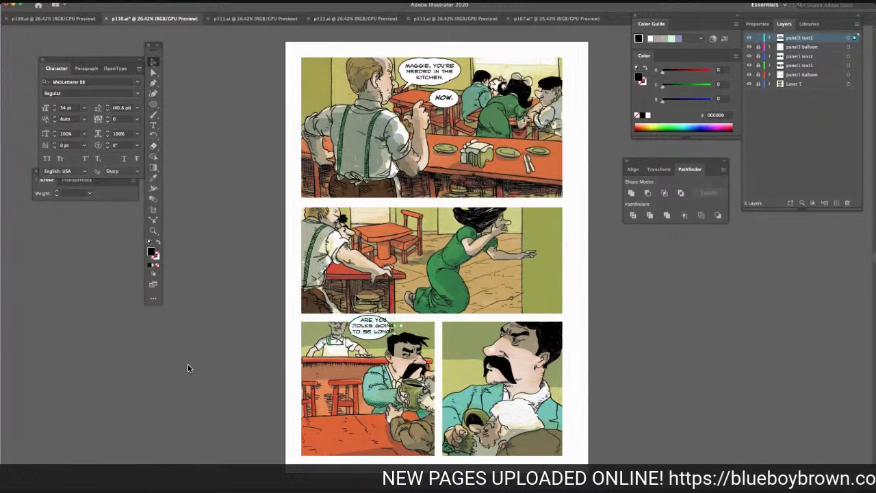
drag(373, 329, 370, 328)
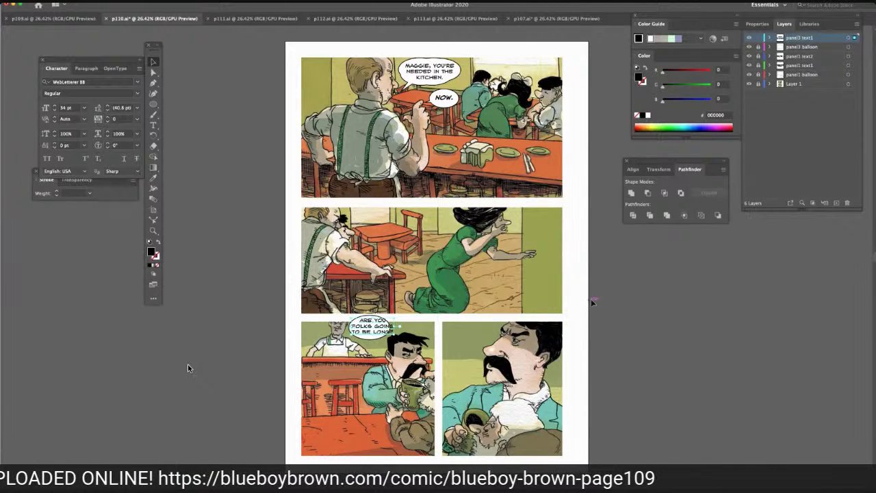
click(758, 47)
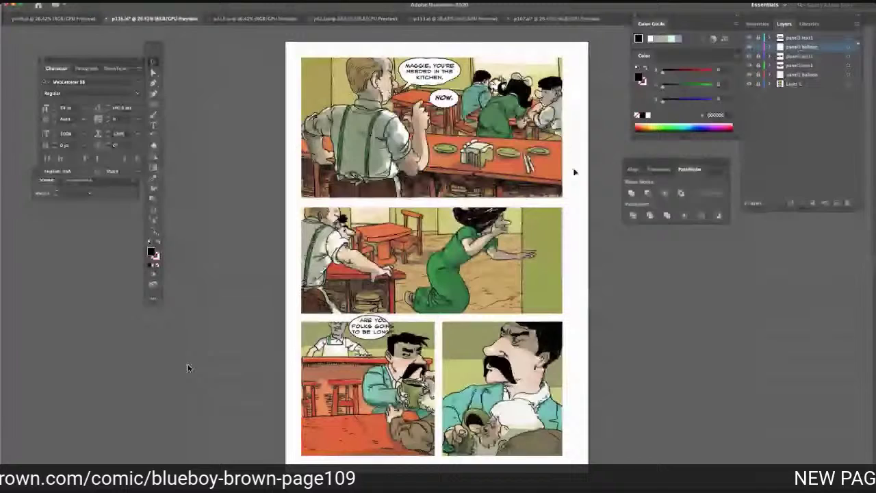
click(375, 338)
drag(390, 327, 392, 327)
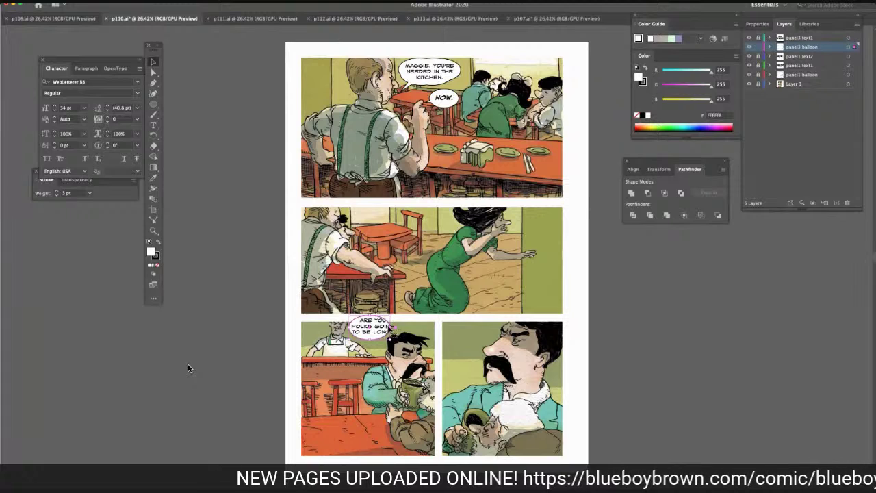
drag(391, 327, 394, 327)
click(621, 277)
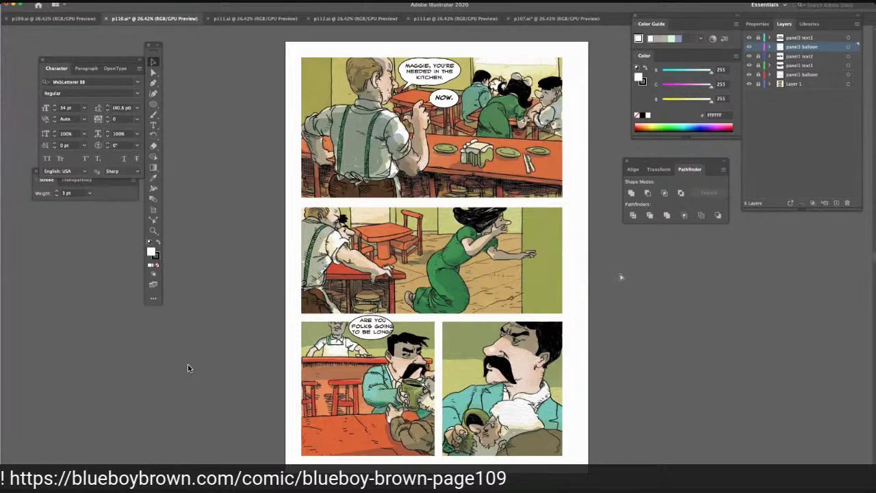
Paste a copy of the white ellipse and place it over the right half of the panel 3 balloon
key(super+v)
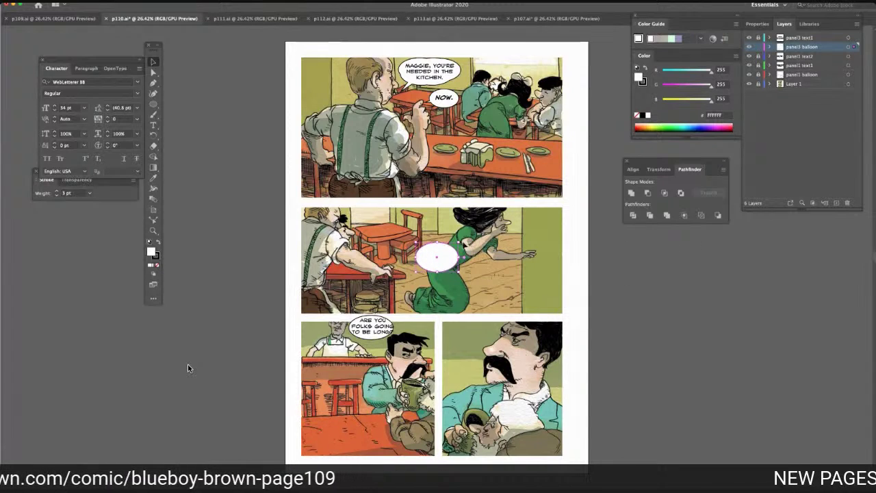
drag(439, 243, 376, 324)
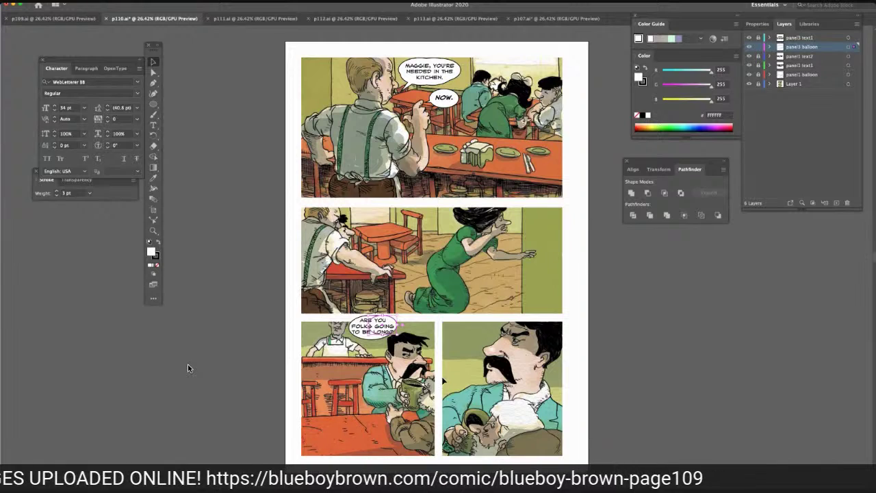
key(super+z)
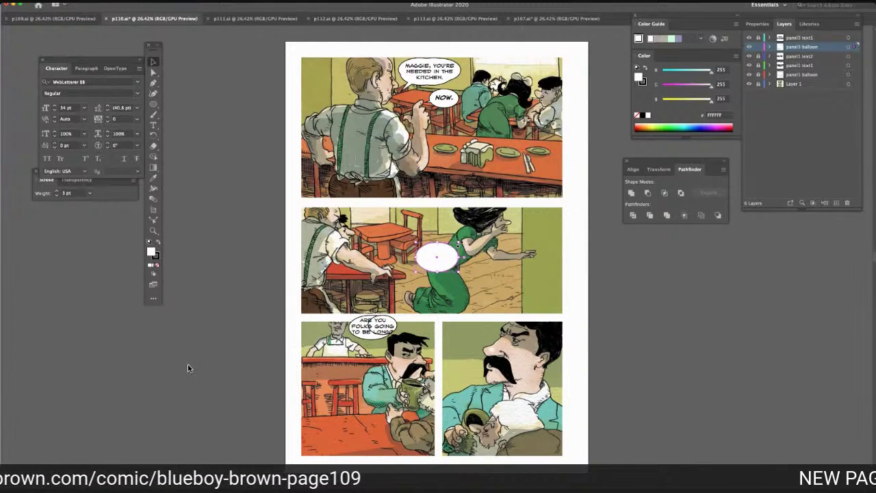
drag(458, 242, 379, 331)
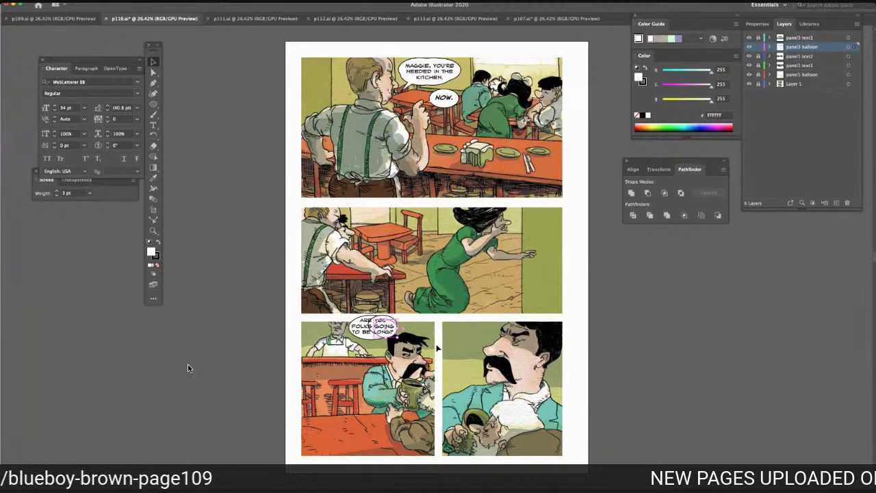
click(607, 293)
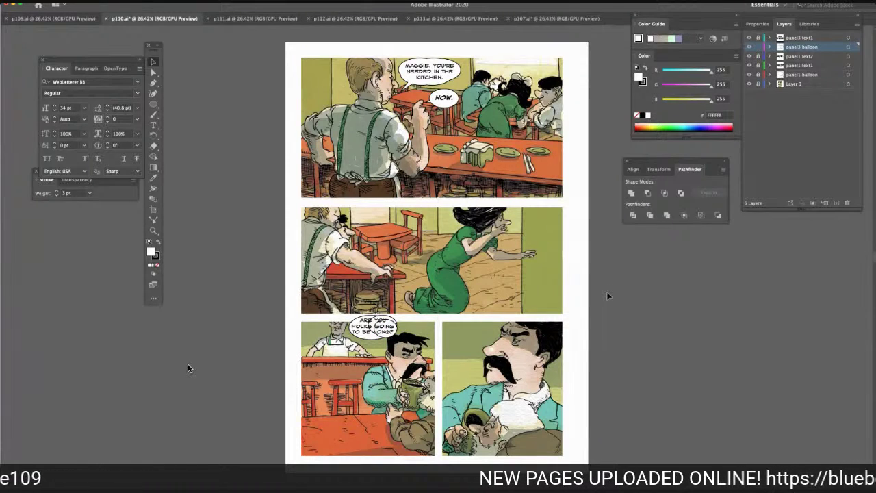
Paste another ellipse over the left half of the panel 3 balloon, matched in height, and unite the overlapping ellipses
key(ctrl+v)
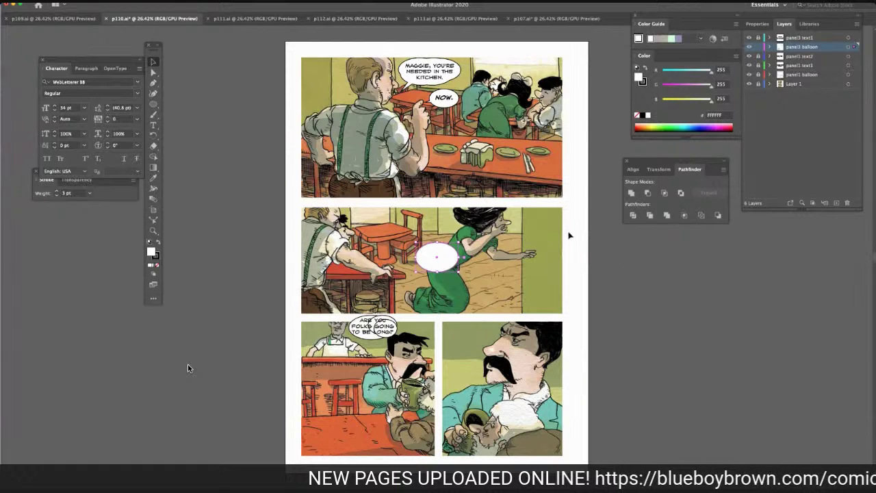
drag(416, 242, 357, 335)
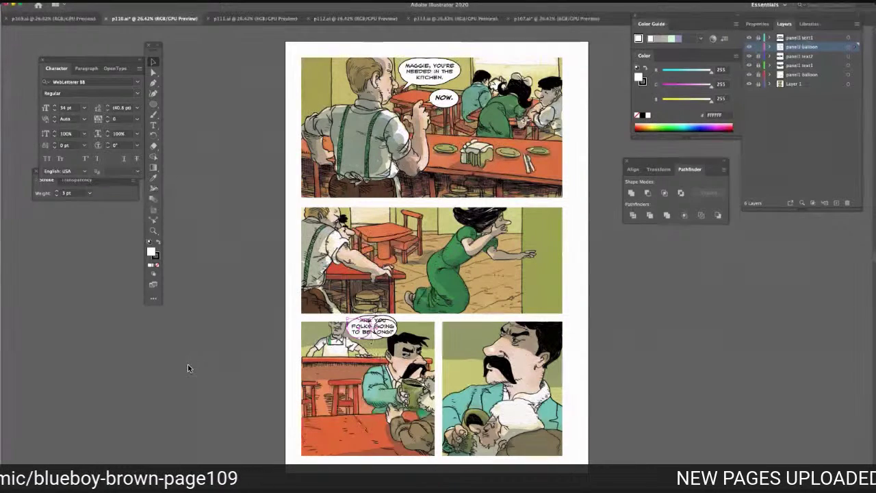
key(Return)
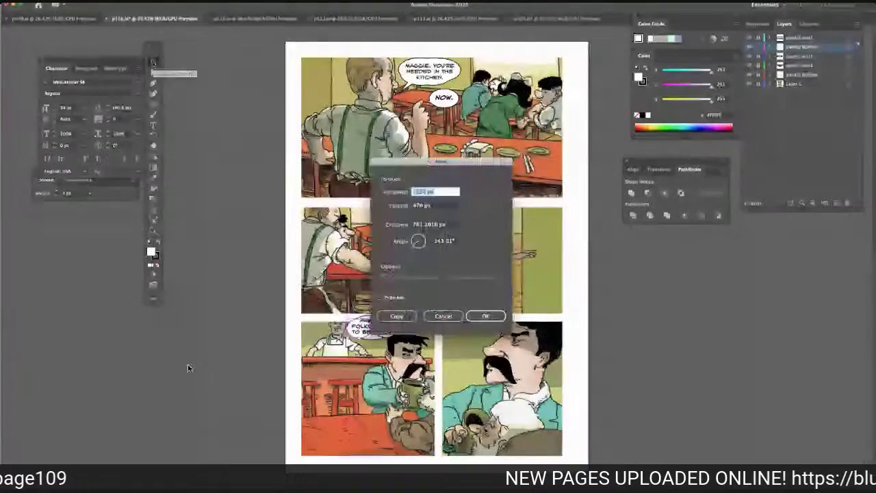
key(Escape)
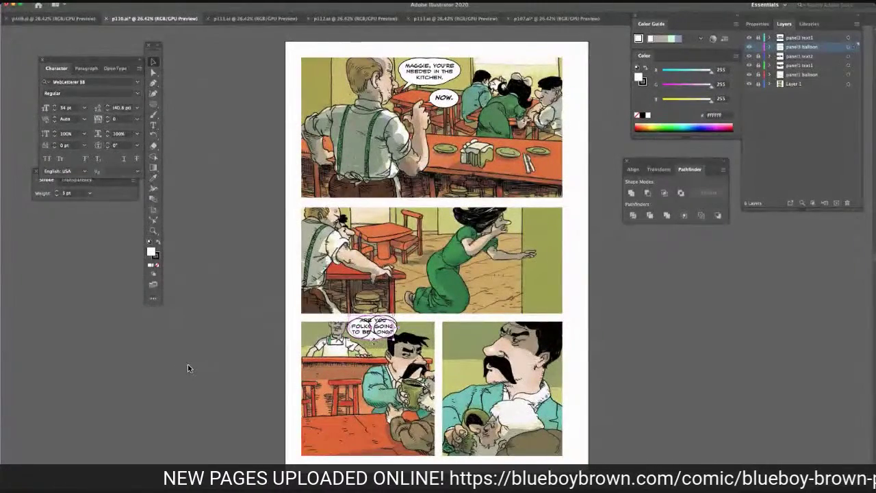
drag(374, 340, 373, 336)
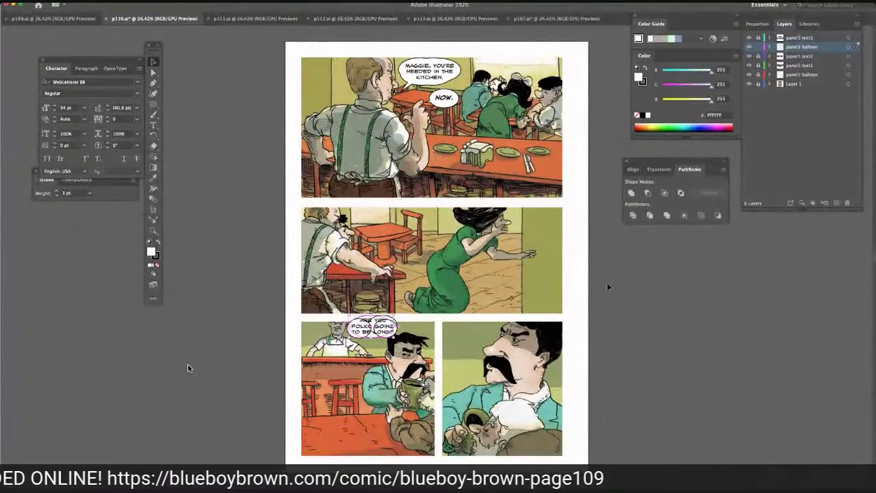
Widen the united panel 3 balloon on both sides for more room around the text
key(a)
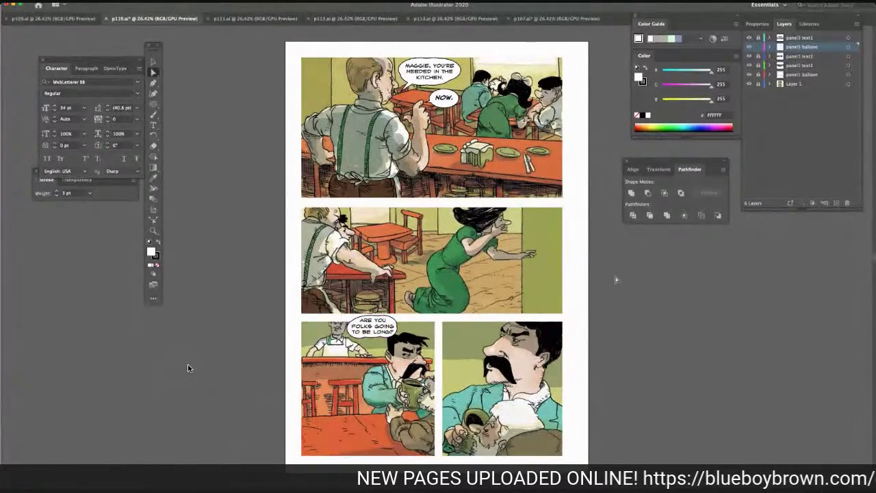
click(376, 338)
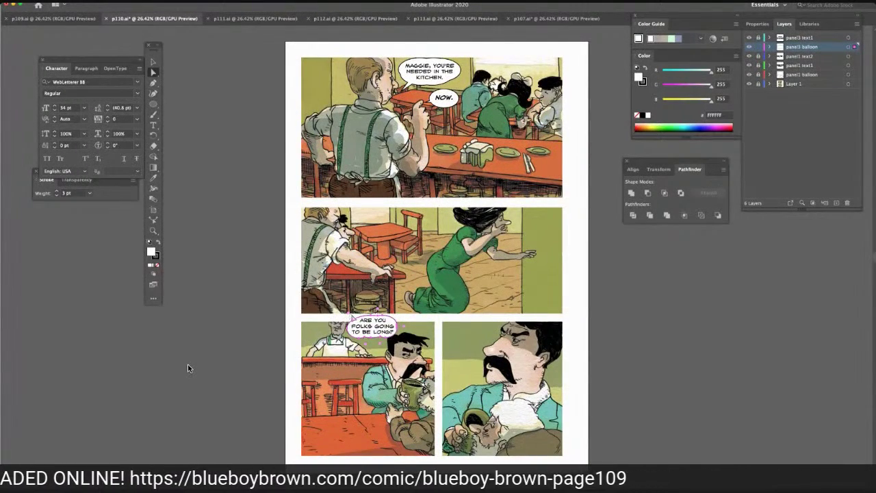
click(154, 62)
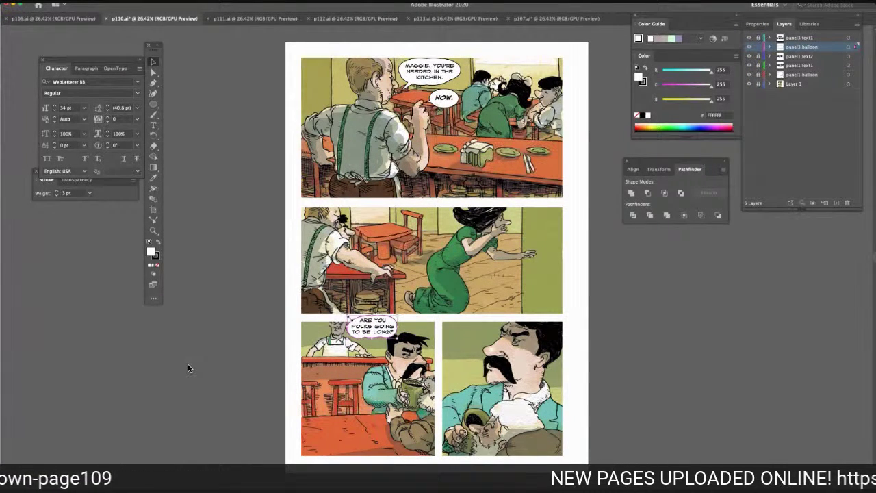
drag(349, 318, 345, 316)
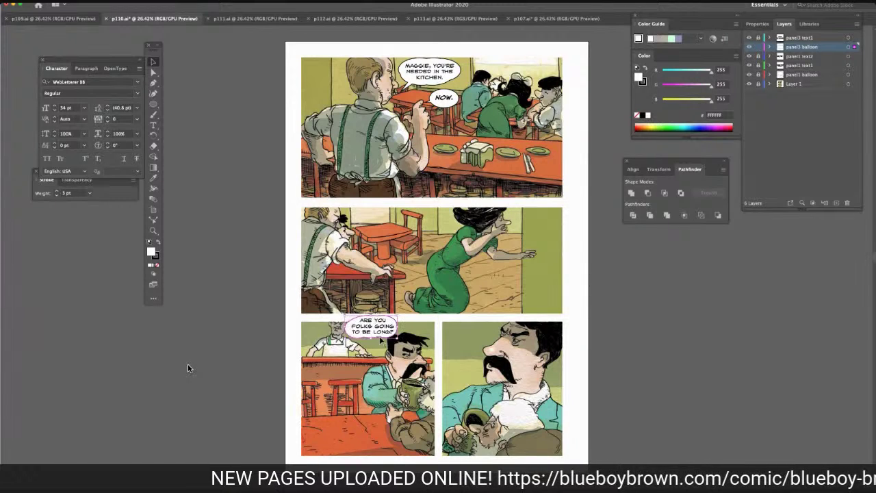
drag(398, 328, 415, 328)
click(678, 266)
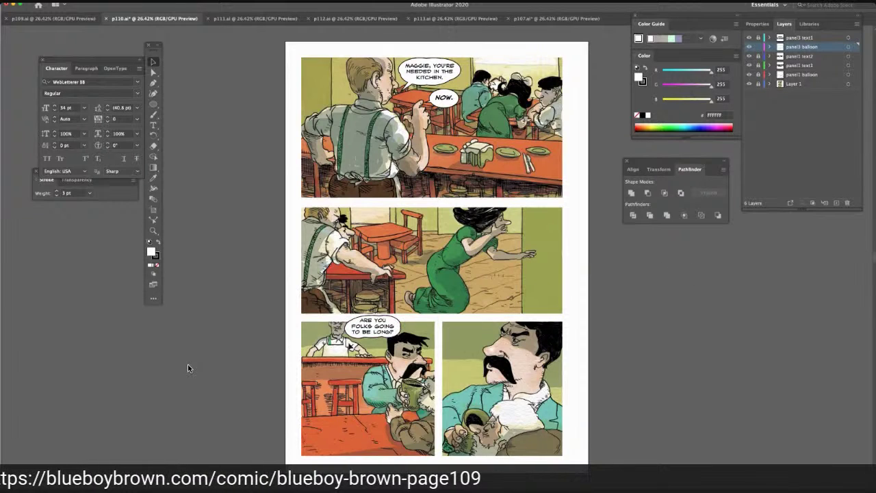
Narrow the panel 3 balloon slightly from both its left and right edges
click(348, 333)
drag(346, 327, 349, 327)
click(653, 280)
click(399, 328)
drag(401, 328, 398, 328)
click(634, 285)
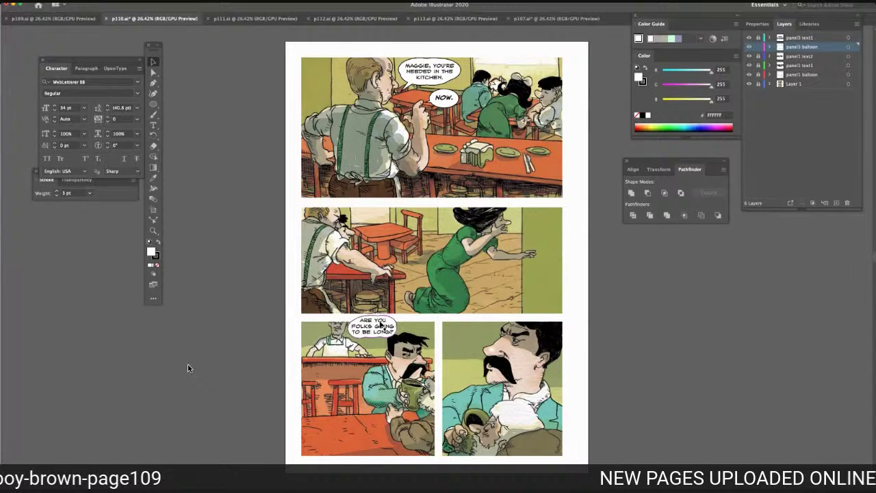
Insert the word HERE before LONG in the panel 3 balloon text, working on the panel3 text1 layer
click(154, 125)
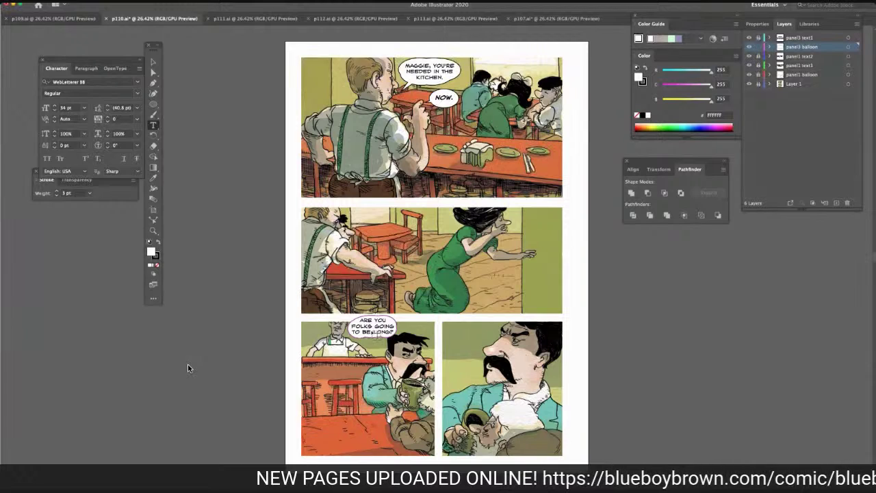
drag(350, 327, 395, 334)
key(BackSpace)
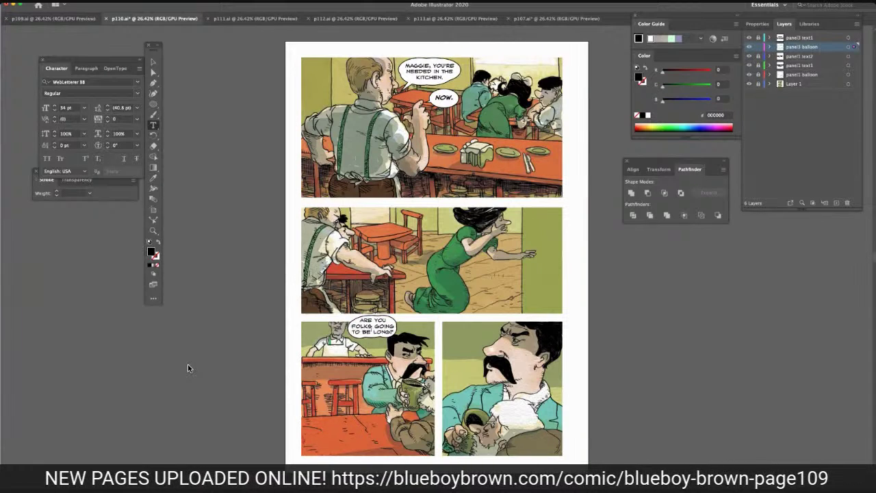
click(758, 47)
click(801, 37)
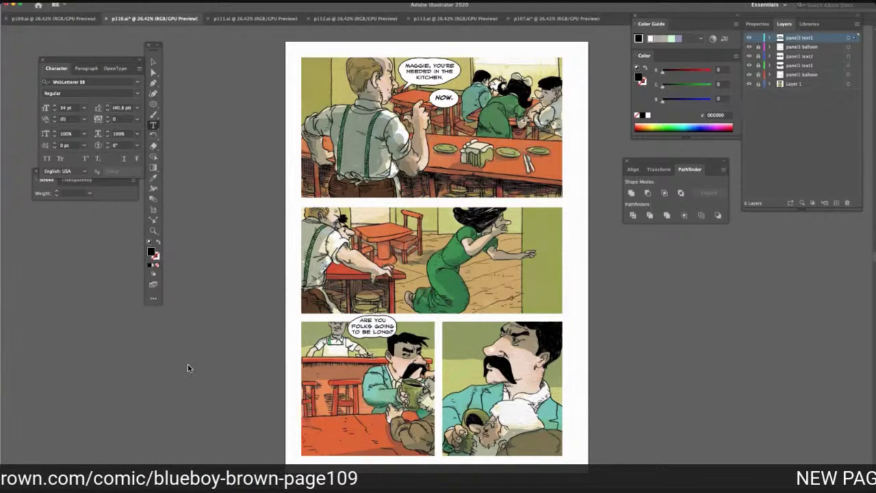
text(HERE)
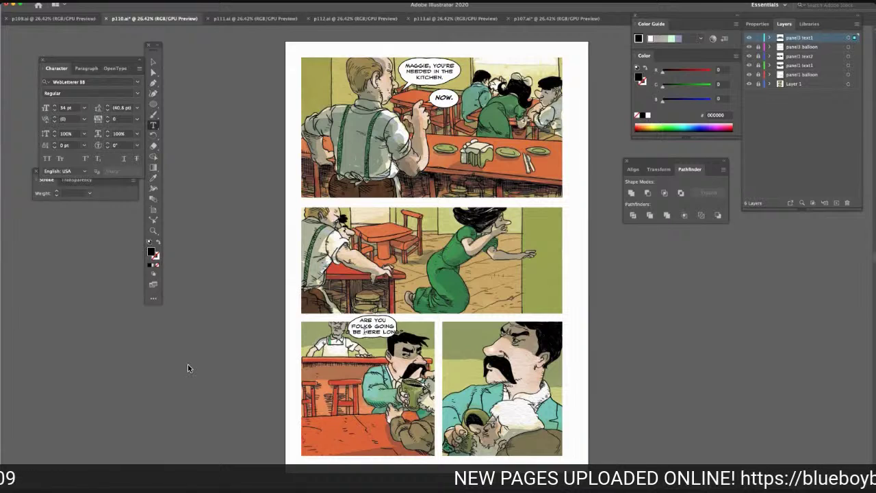
Break the panel 3 text after HERE so LONG? sits on its own line, and make the panel3 balloon layer active
key(Return)
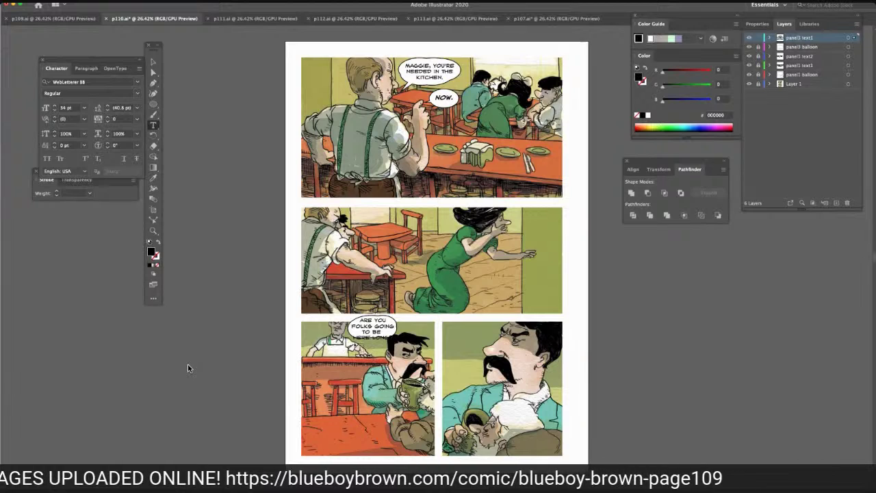
key(BackSpace)
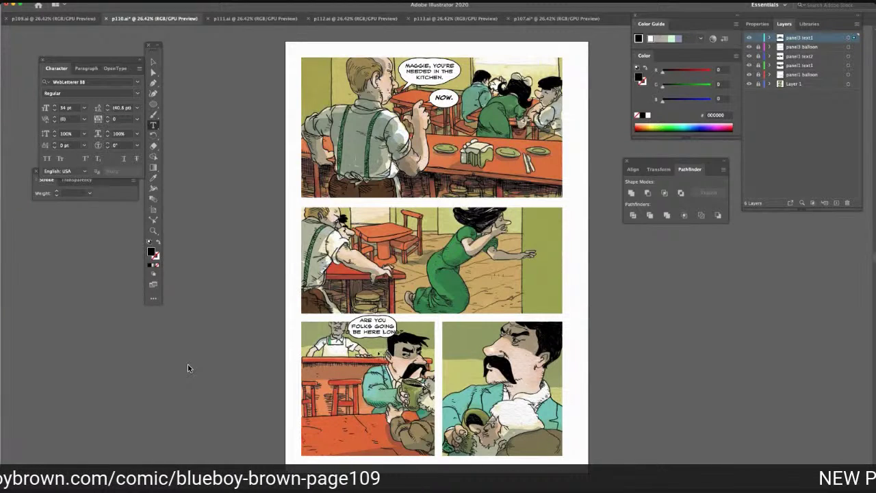
key(Return)
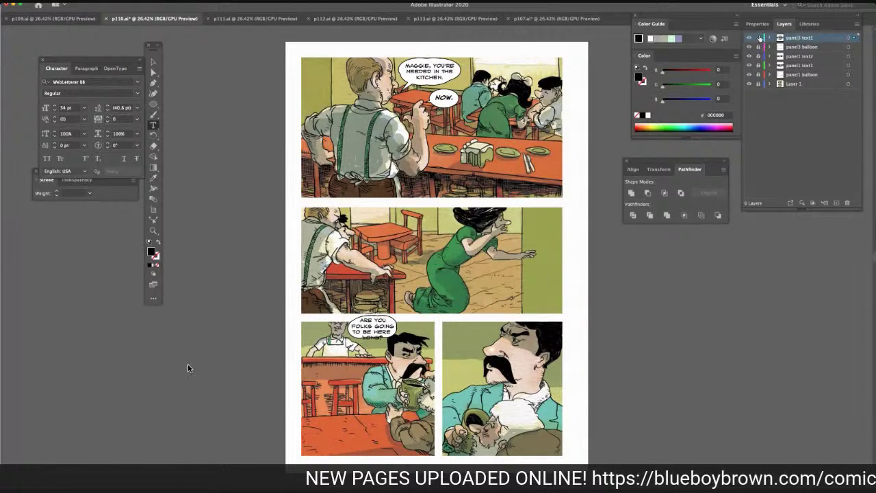
click(798, 46)
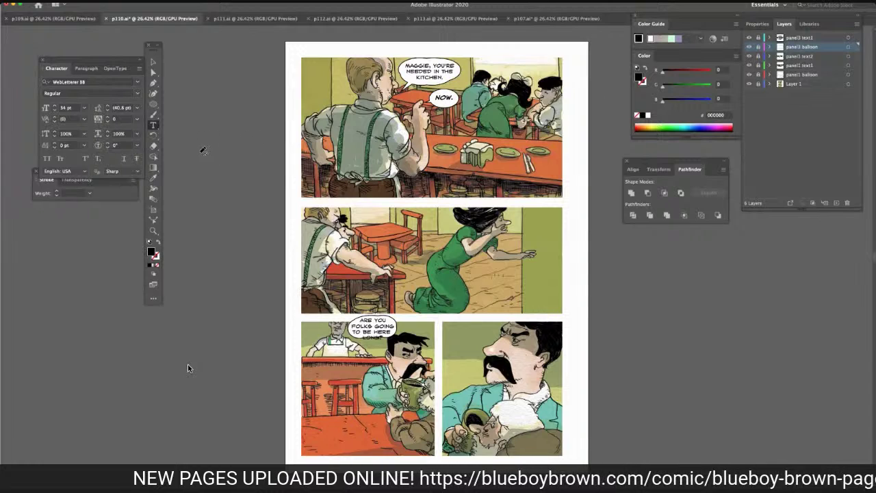
click(153, 62)
key(super+v)
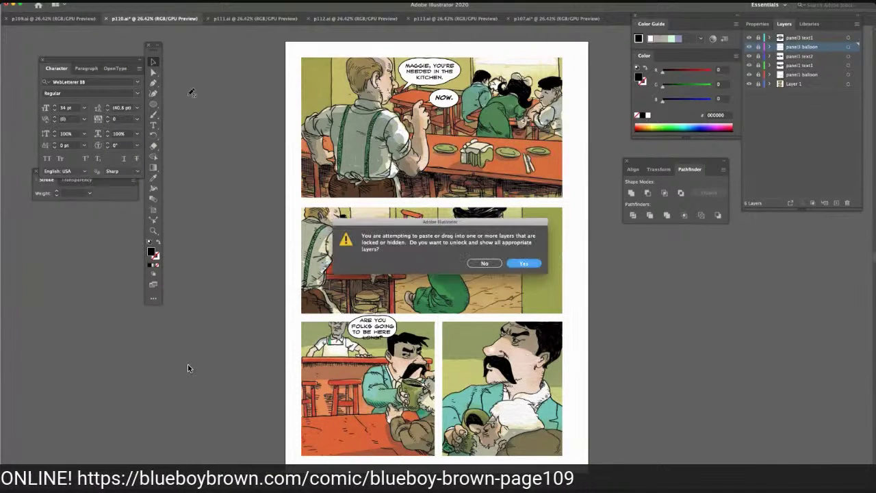
click(479, 263)
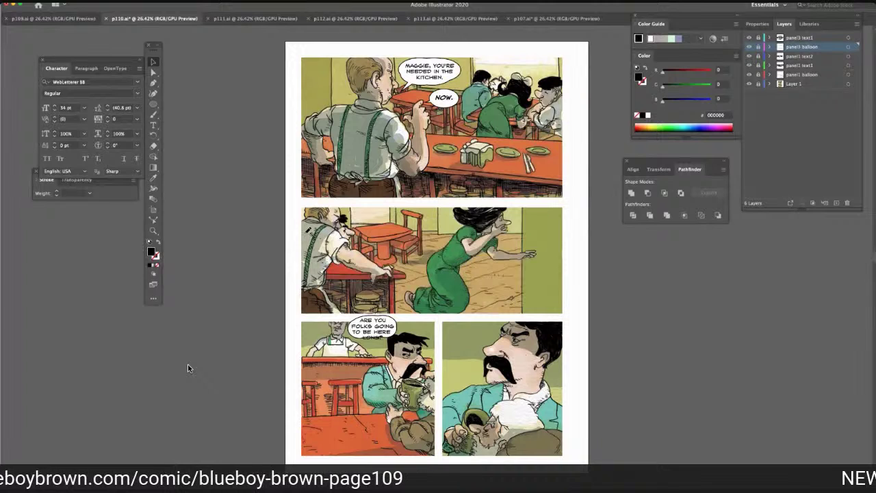
key(super+v)
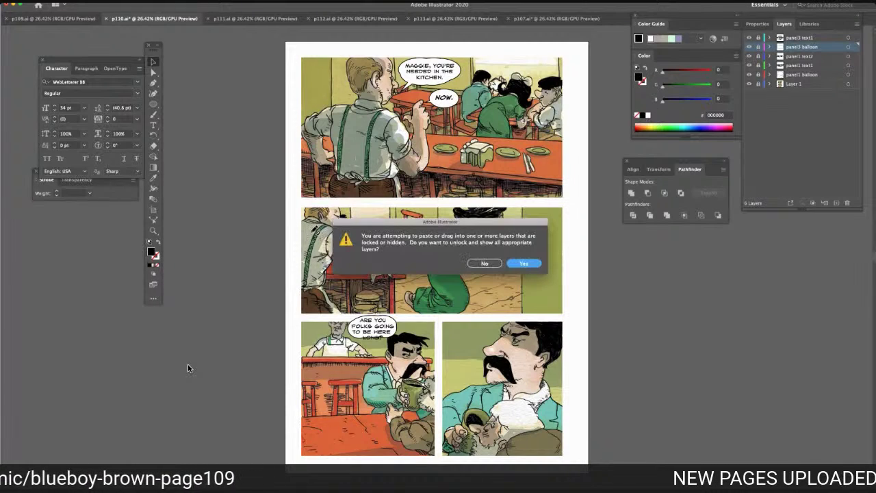
key(Escape)
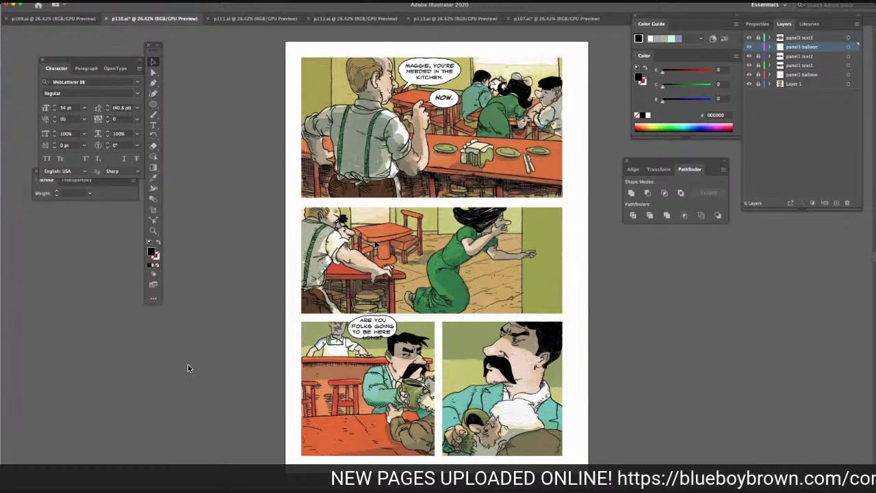
Paste another white ellipse on the panel3 balloon layer and place it over the balloon's lower edge behind LONG?
key(super+v)
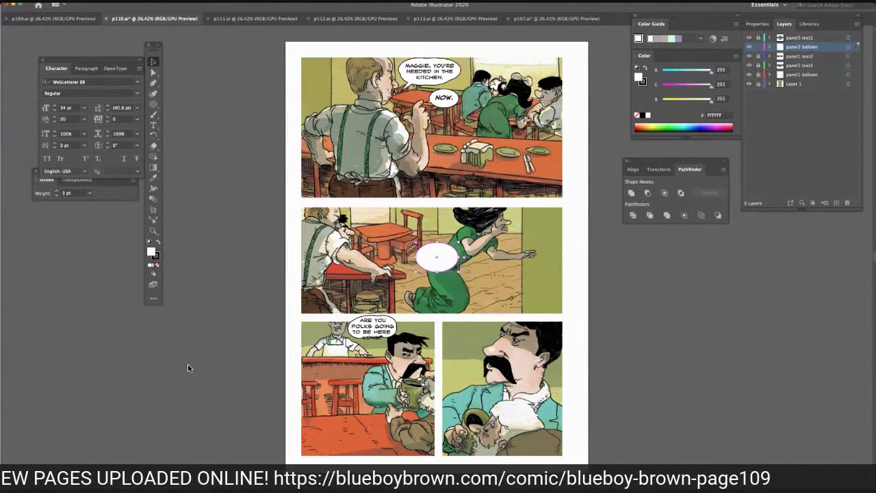
drag(417, 243, 367, 335)
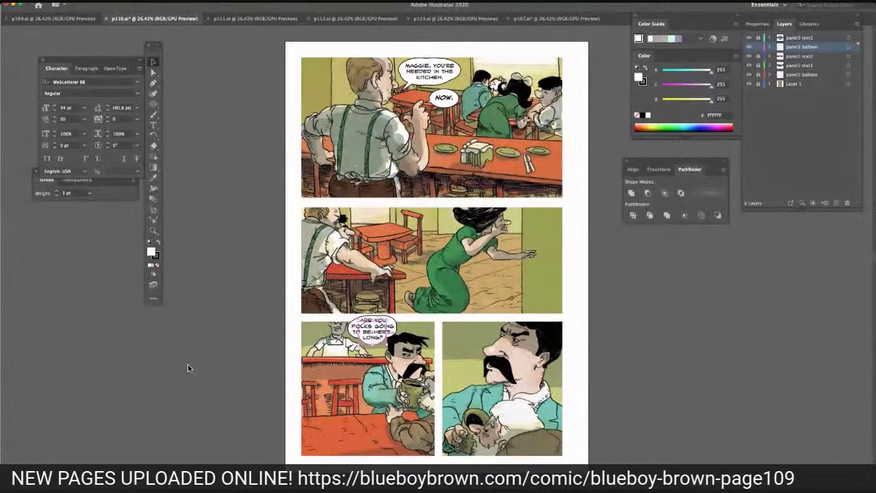
Unite the overlapping white ellipses on the panel3 balloon layer into one balloon shape and clear the selection
click(156, 73)
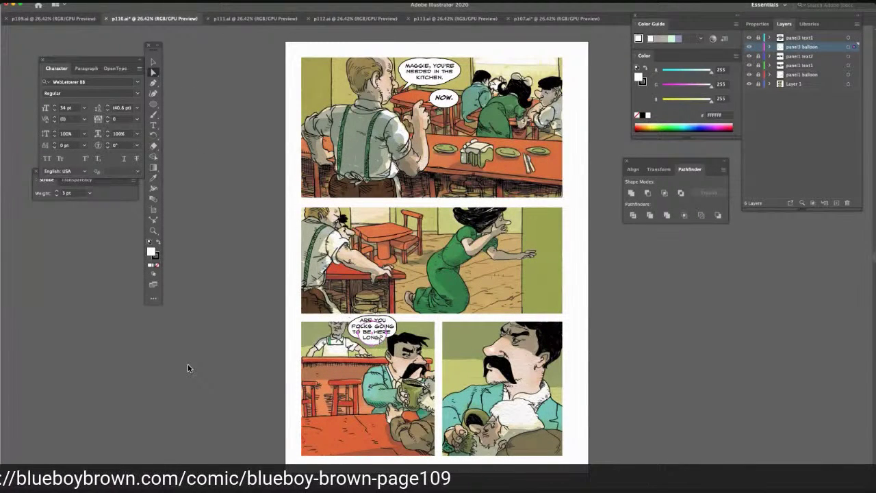
key(super+a)
click(669, 286)
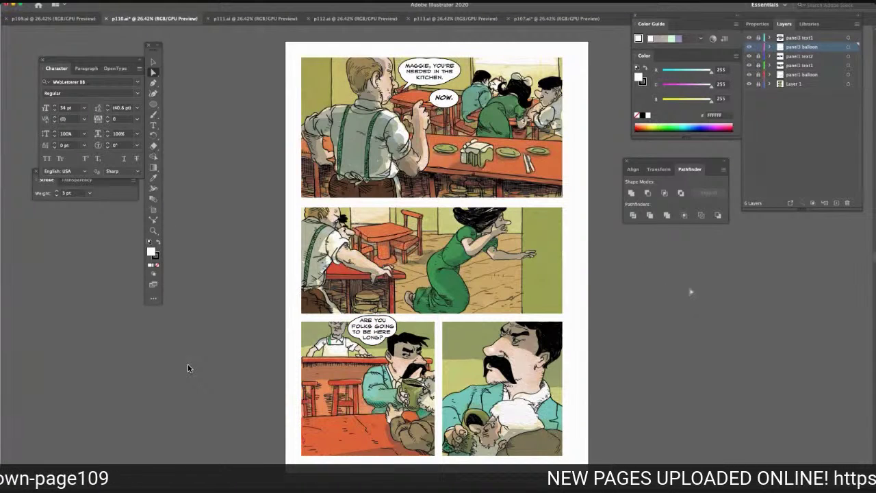
Draw a small white triangle beside the page and place it over the panel 3 balloon's left edge as a tail towards the man behind the counter
drag(154, 104, 179, 126)
drag(231, 183, 199, 172)
key(v)
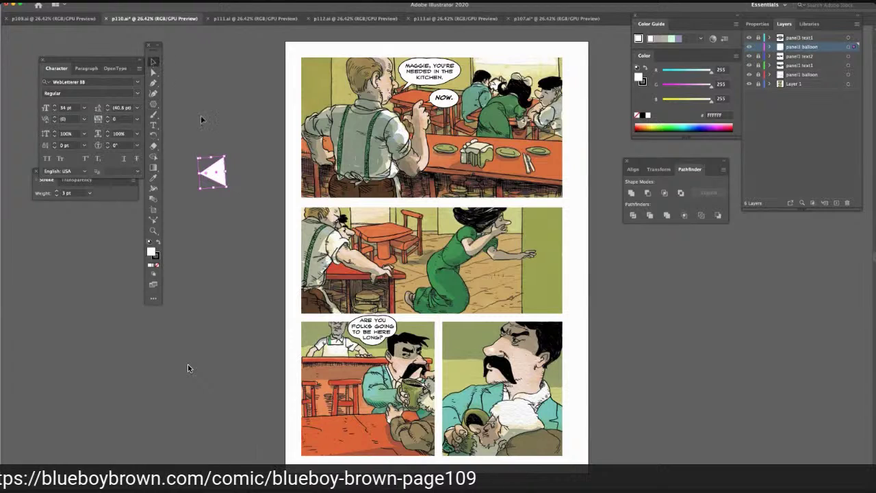
drag(211, 158, 366, 331)
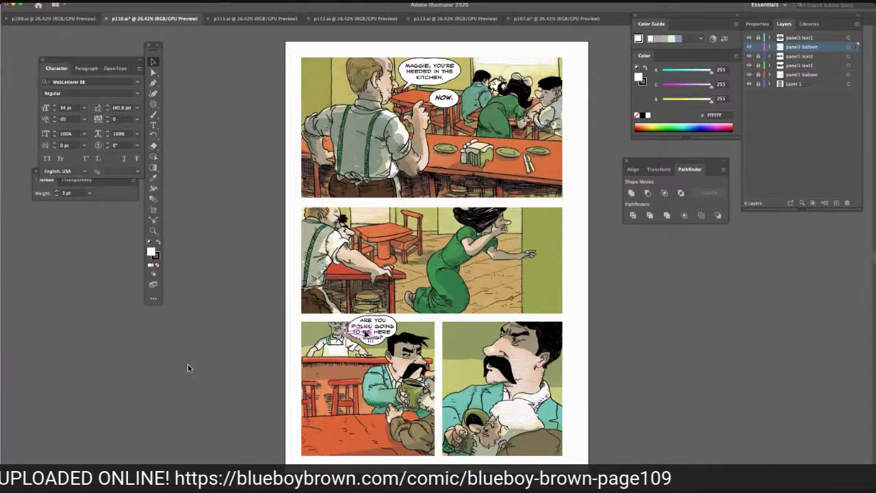
drag(366, 331, 366, 333)
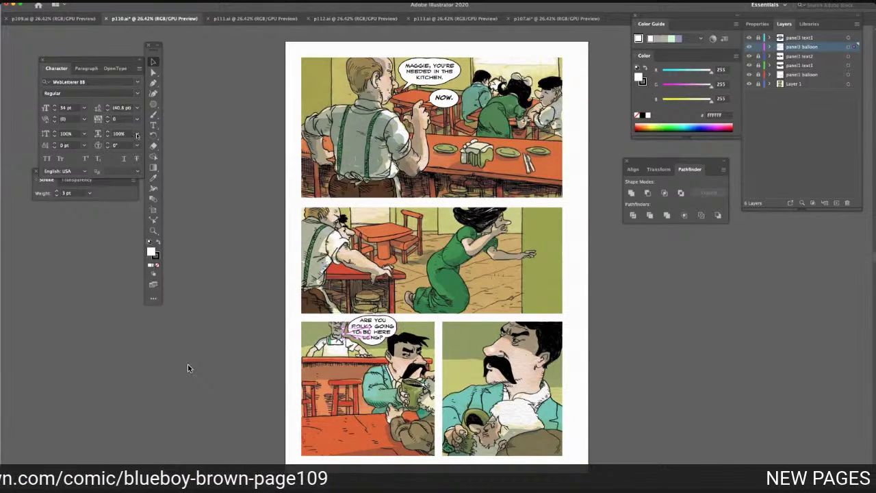
Unite the triangular tail with the panel 3 balloon and clear the selection
key(a)
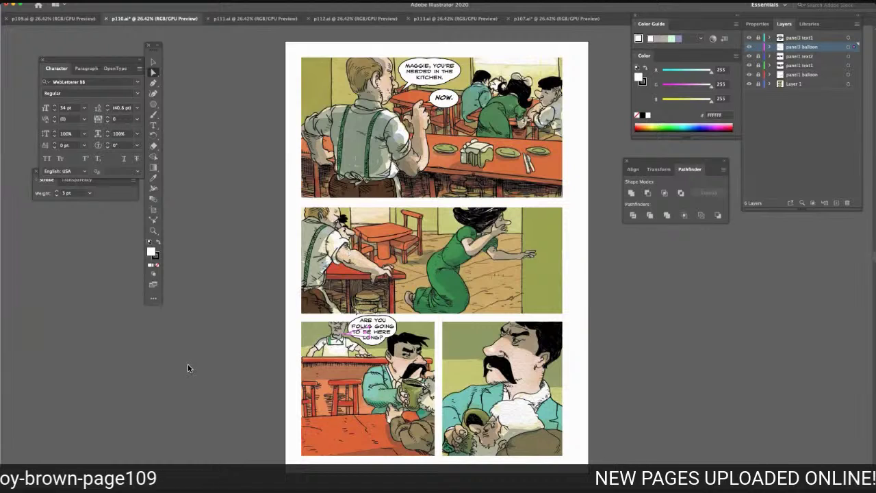
key(super+a)
click(631, 193)
click(649, 284)
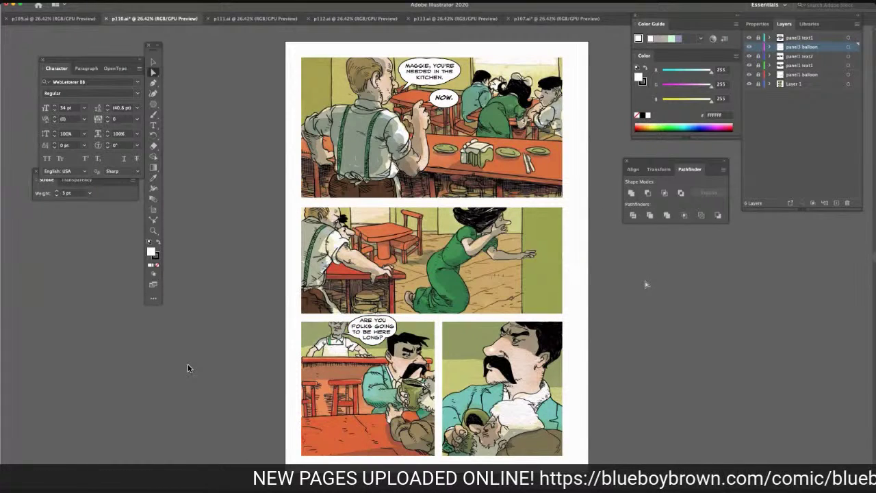
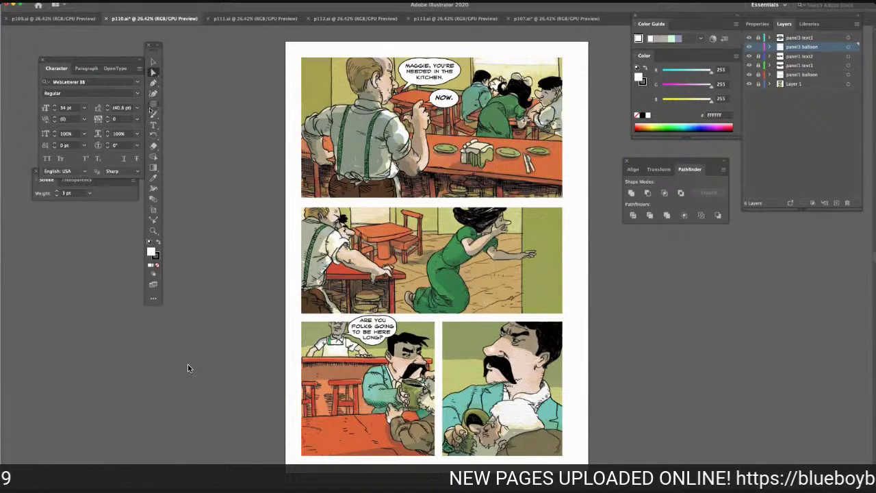
Paste another white ellipse on the panel3 balloon layer, shrink it, and place it below the first panel 3 balloon
key(super+v)
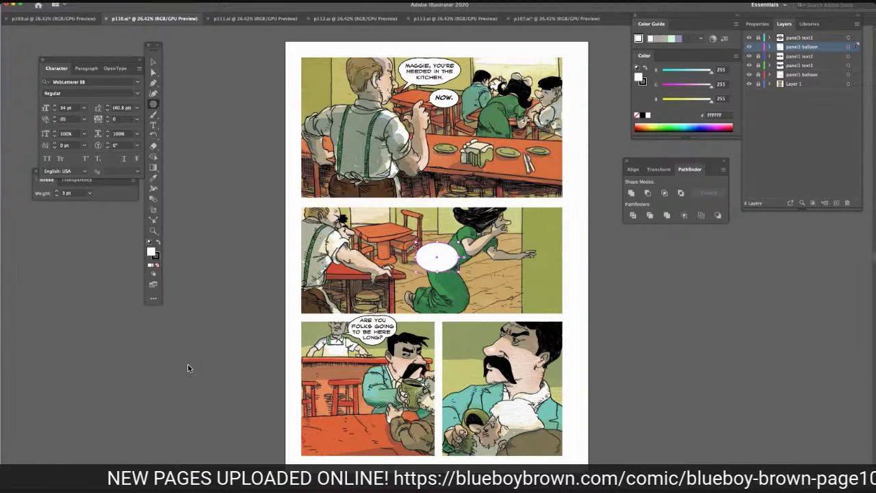
drag(416, 242, 427, 250)
click(437, 262)
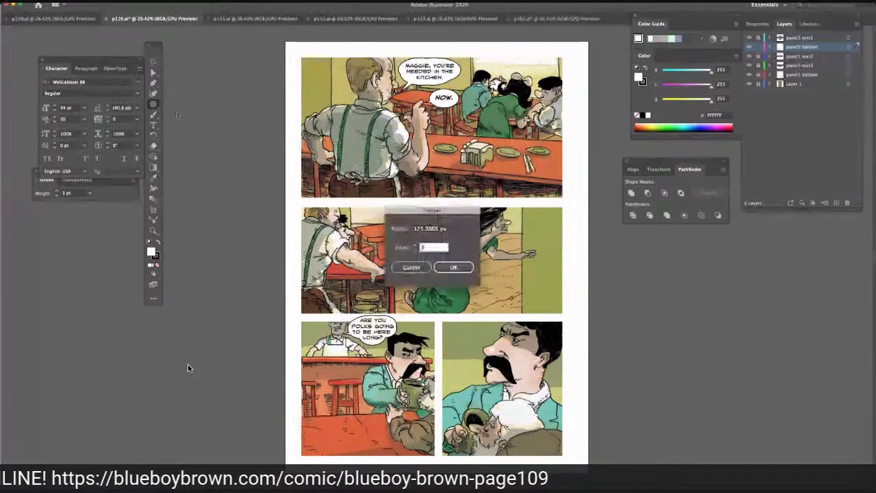
click(410, 266)
click(152, 64)
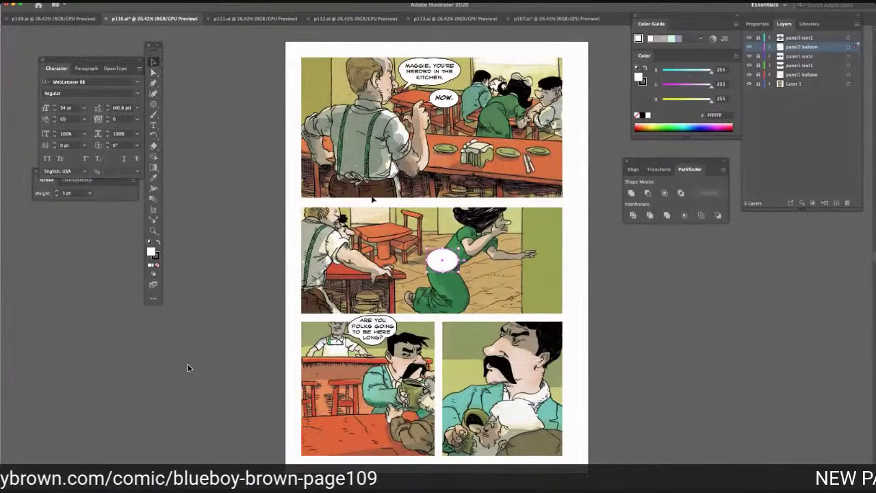
drag(449, 267, 338, 373)
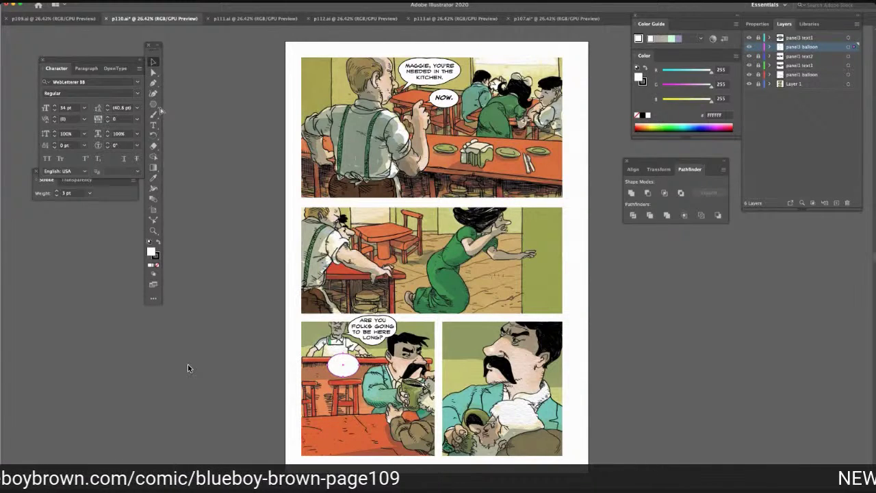
Paste a second small ellipse overlapping the lower one's left side and unite the two into a wider balloon
key(ctrl+v)
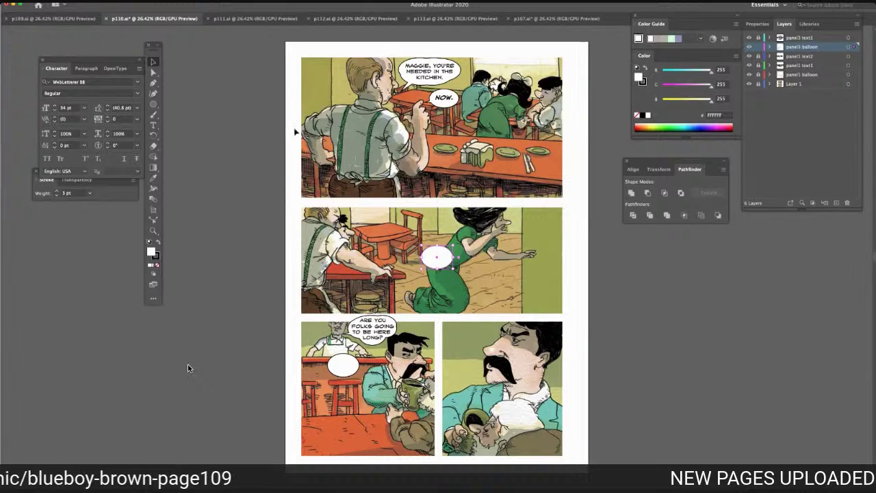
drag(433, 260, 325, 366)
click(242, 293)
key(a)
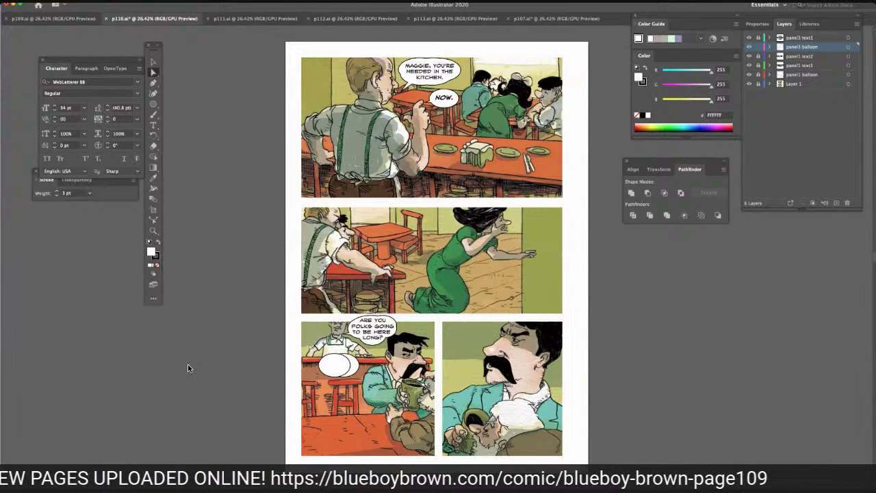
key(super+a)
key(super+shift+a)
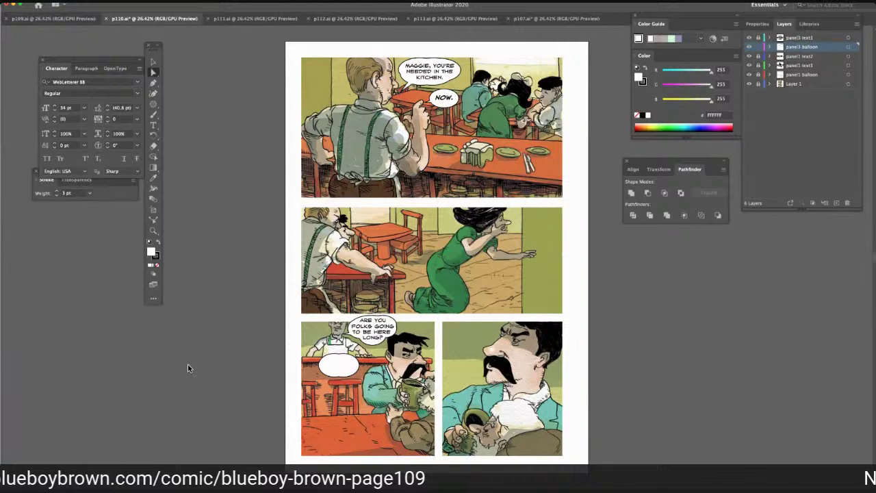
Create a new layer above panel3 text1 and name it panel3 text2
click(797, 39)
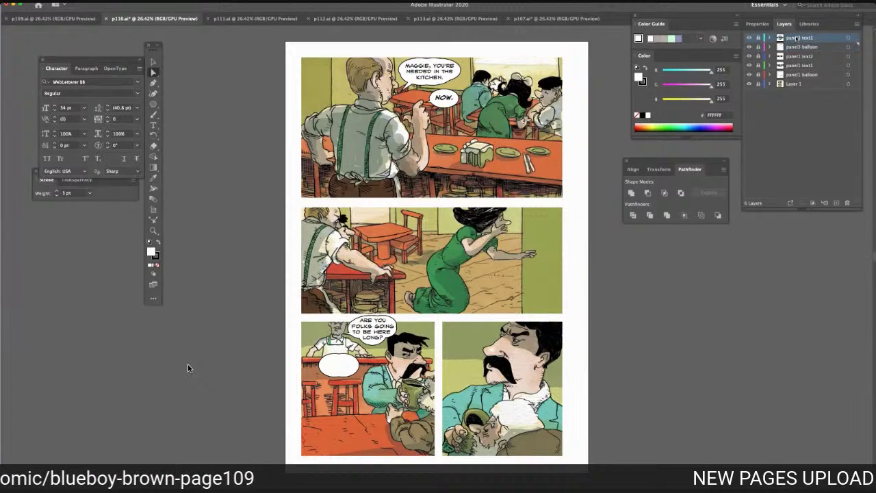
click(834, 201)
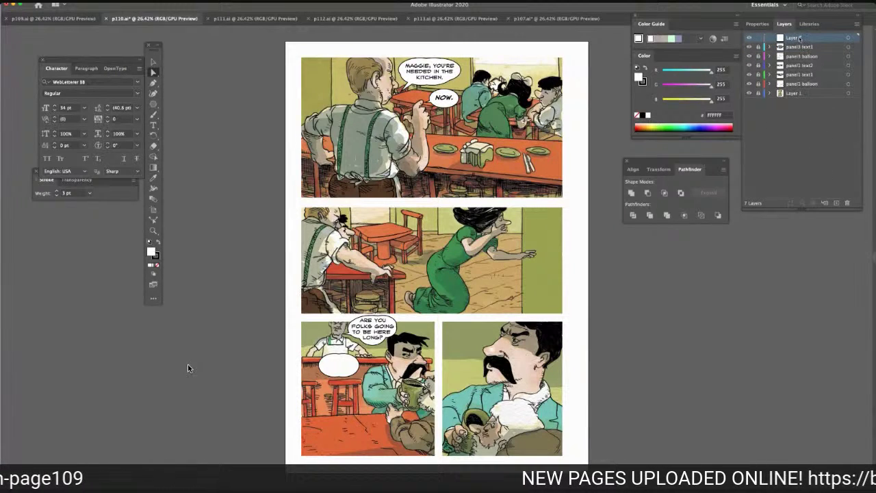
double_click(794, 38)
text(panel3 text2)
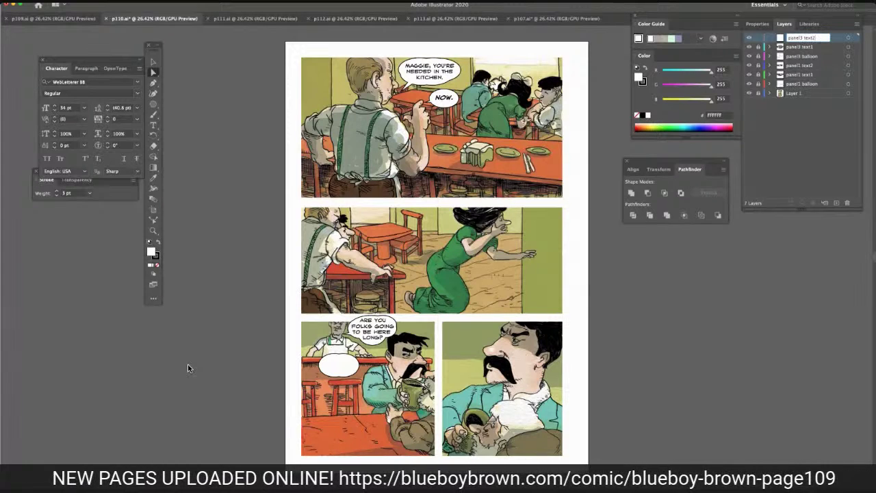
key(Return)
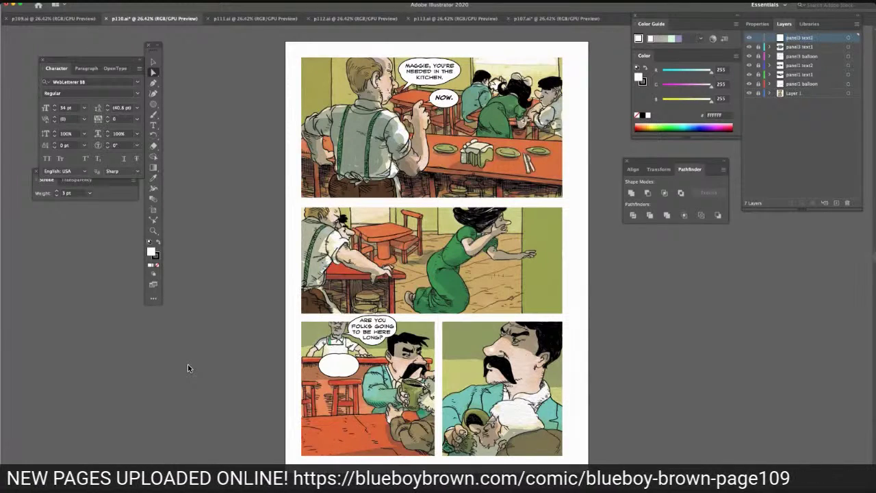
Add the three-line text WE USUALLY / CLOSE ABOUT / THIS TIME. on panel3 text2, centre it over the lower balloon, and lock the layer
key(t)
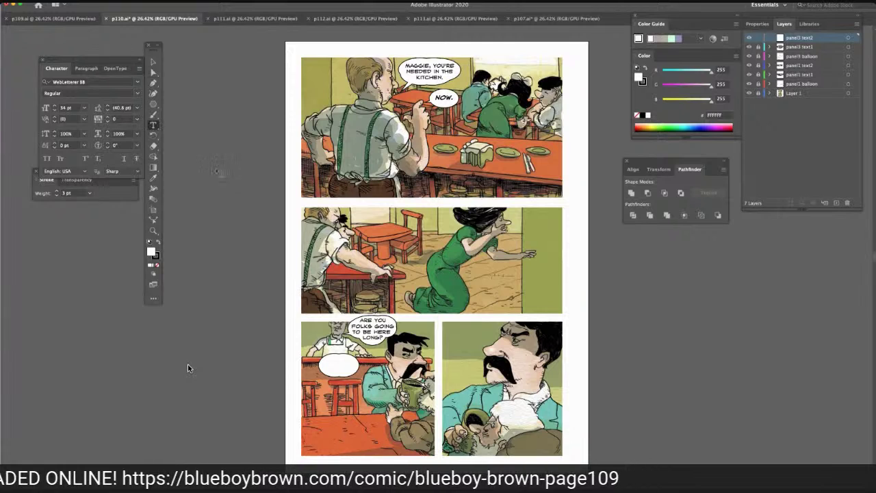
click(331, 364)
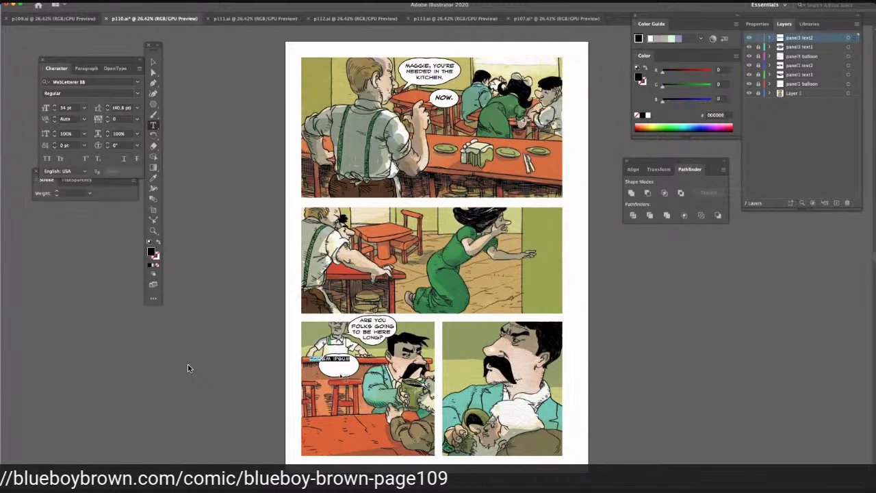
text(THE USUA)
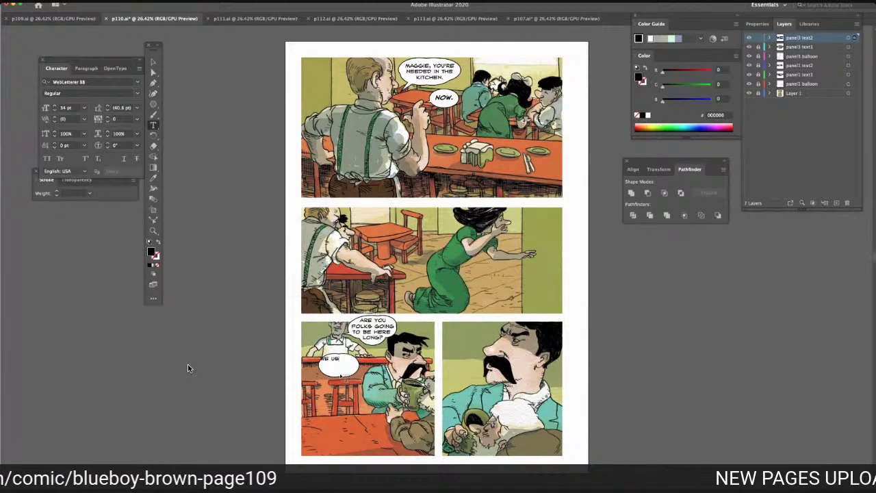
text(LLY)
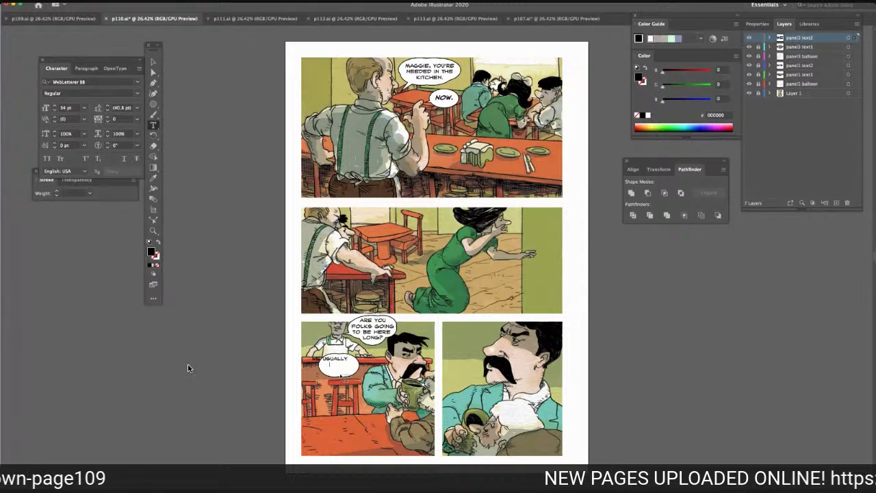
text(CLOS)
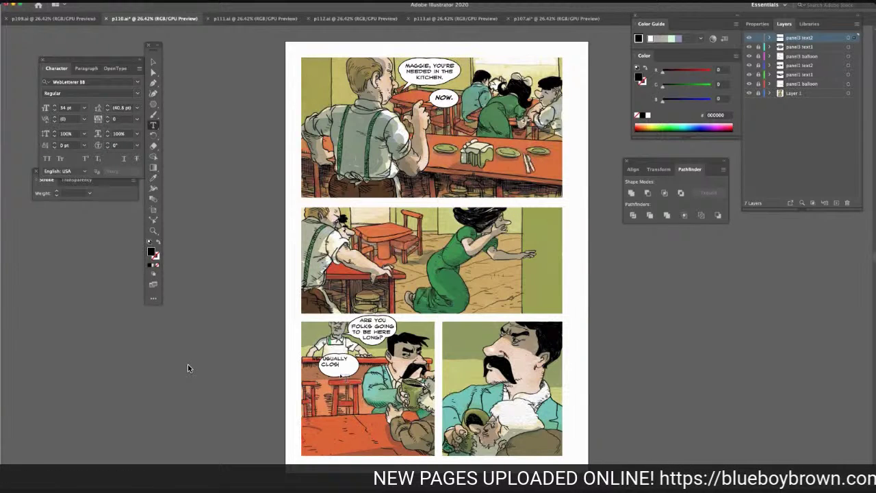
text(E AB)
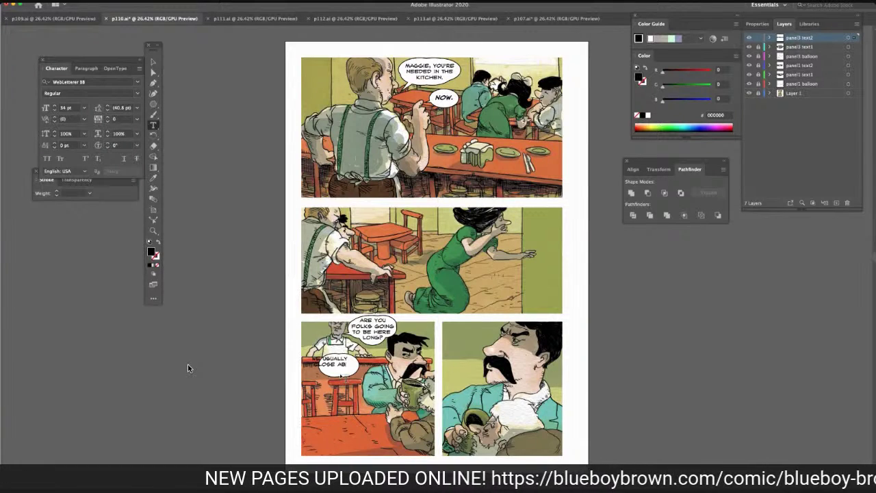
text(OUT)
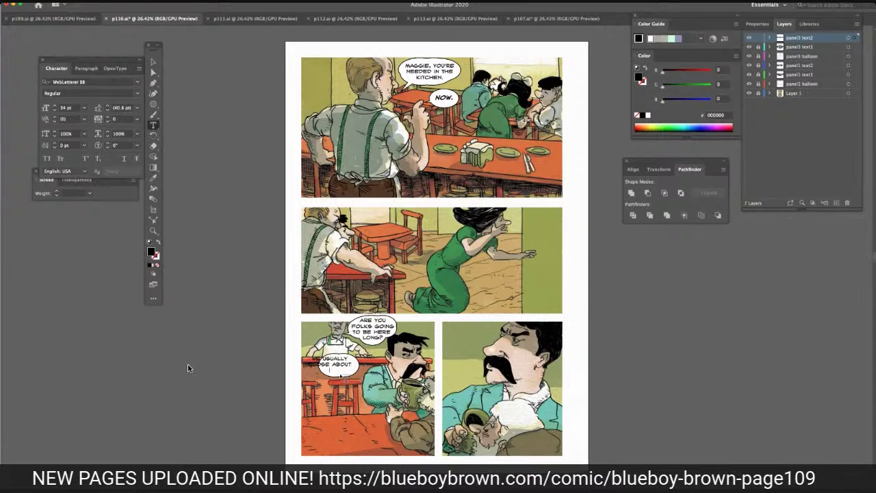
text(!THIS TIME.)
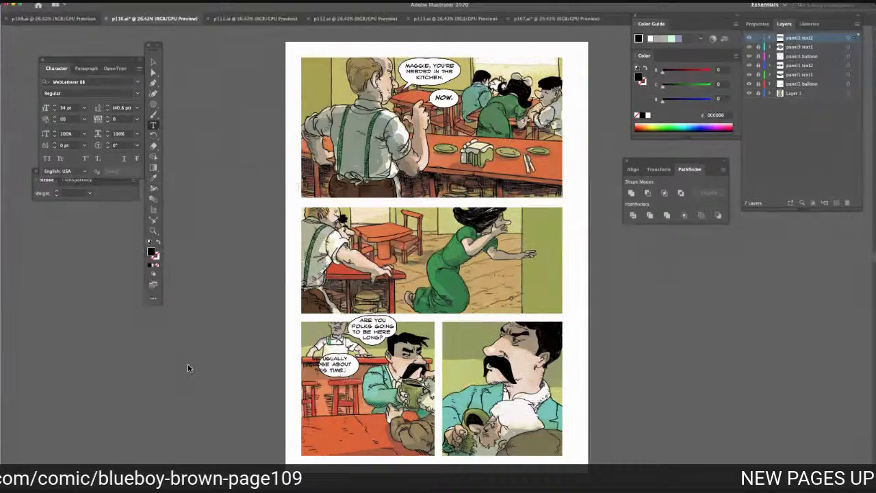
key(Escape)
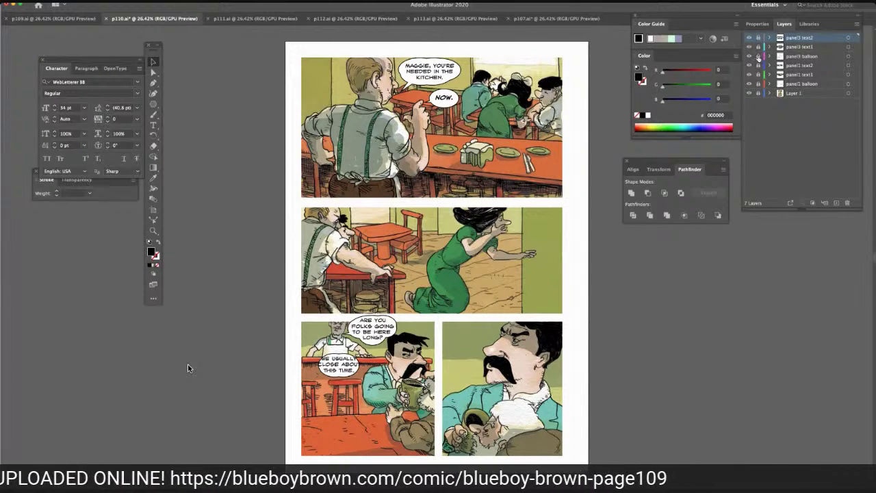
Widen the lower balloon on the panel3 balloon layer at both sides so it surrounds the WE USUALLY CLOSE ABOUT THIS TIME. text
click(789, 58)
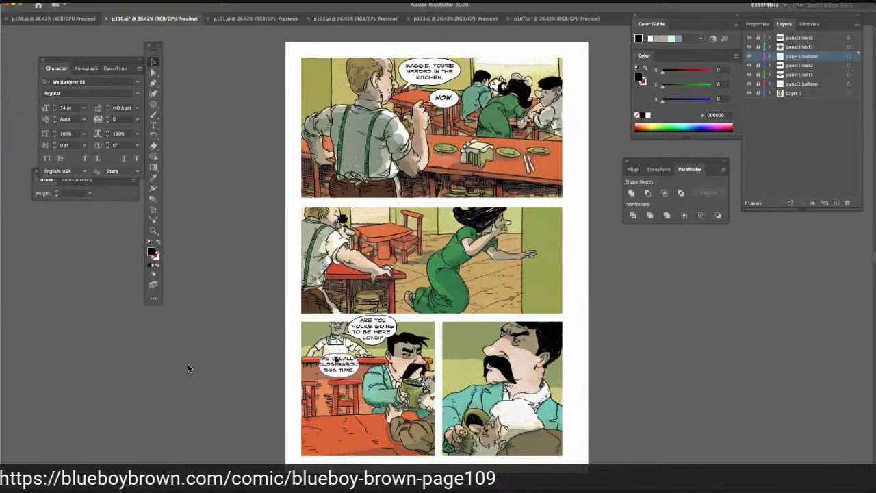
click(338, 358)
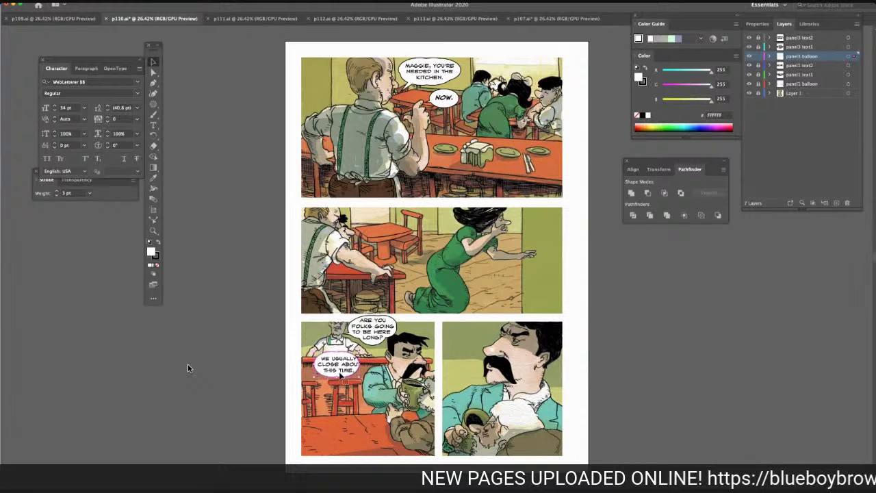
drag(360, 364, 365, 365)
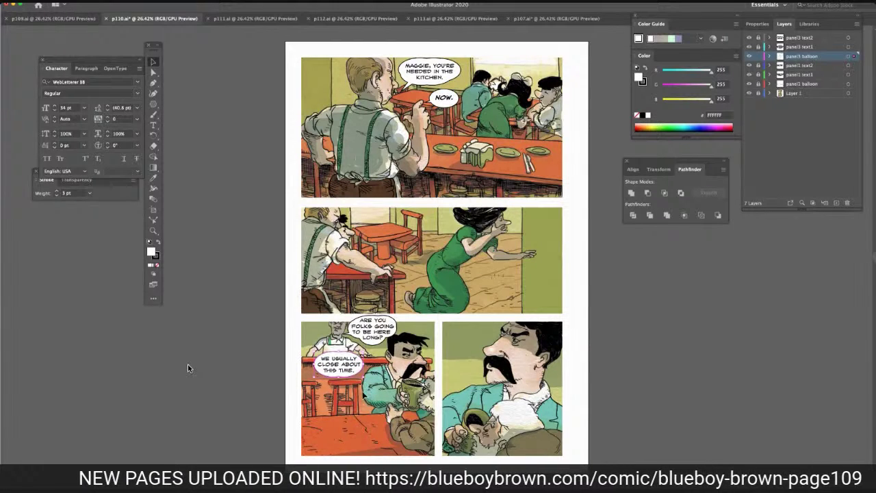
click(218, 303)
click(315, 364)
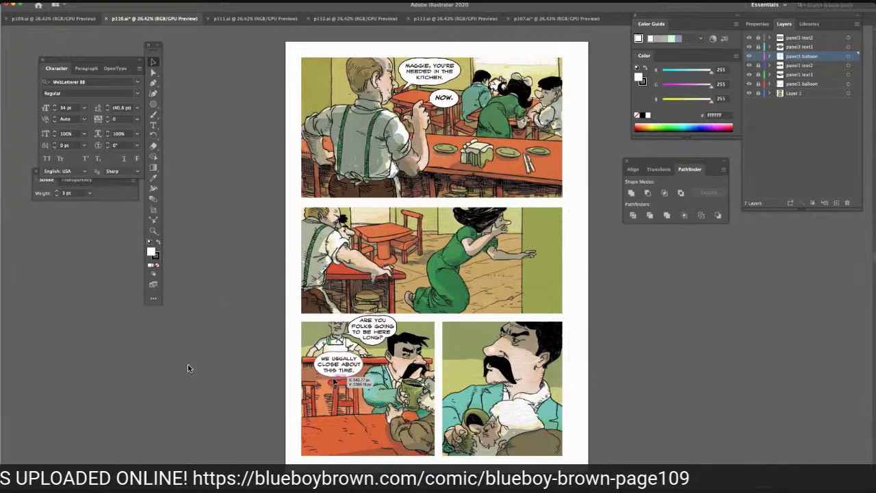
drag(364, 365, 366, 365)
key(Right)
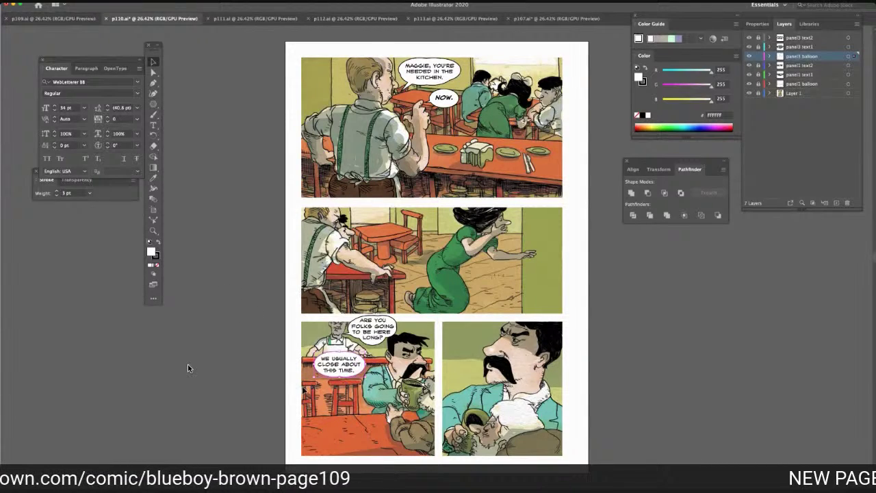
click(236, 315)
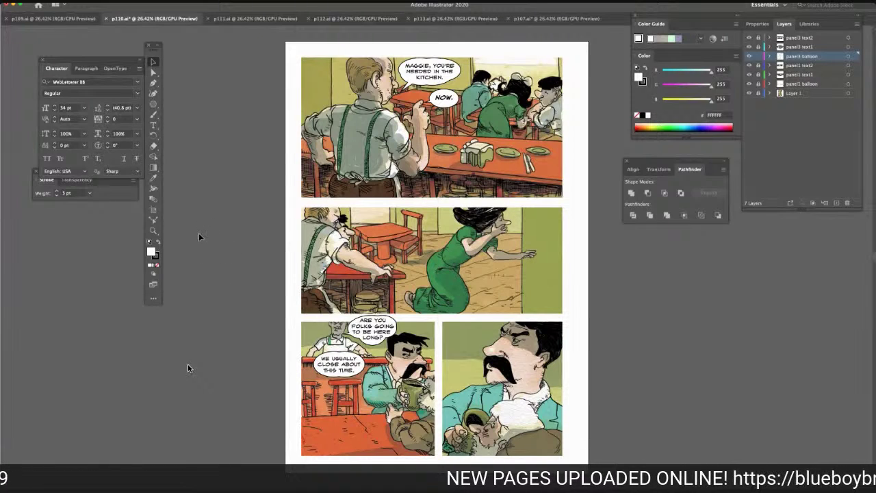
Draw a small narrow pointed tail on the panel3 balloon layer and place it over the lower balloon, pointing up towards the aproned man
click(154, 104)
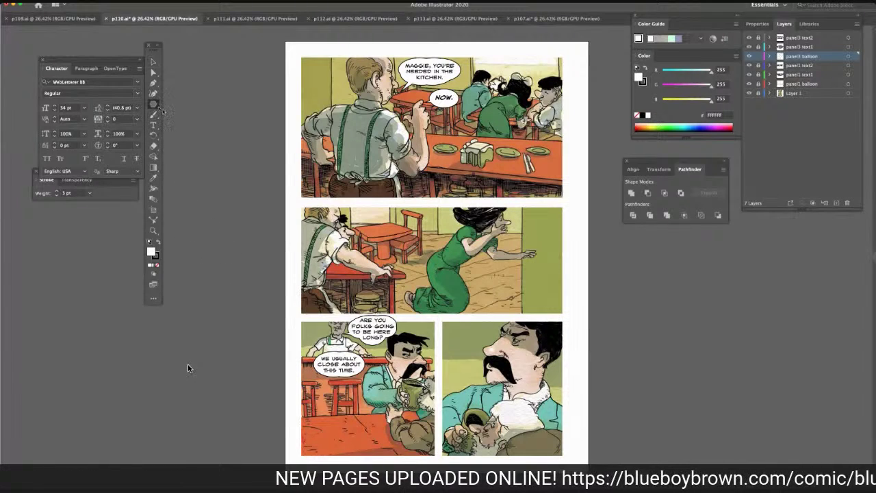
drag(219, 171, 221, 152)
key(v)
click(154, 64)
drag(206, 169, 336, 367)
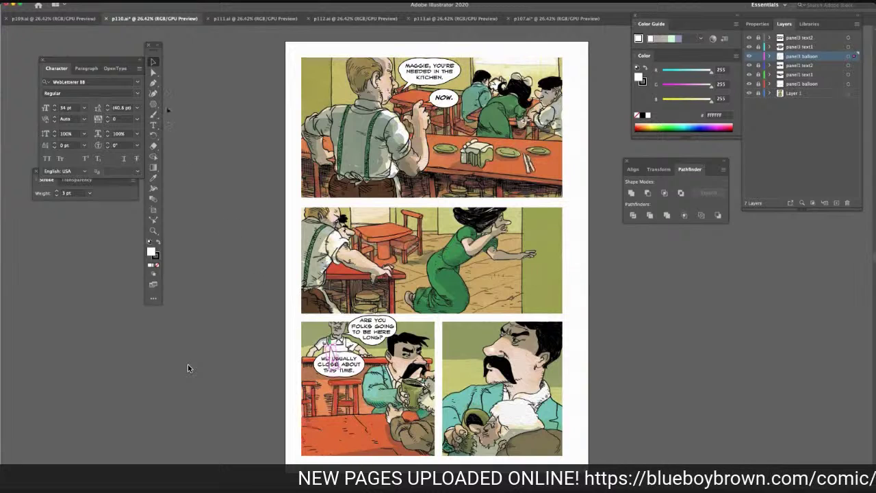
Shift the tail slightly to the right on panel 3's lower balloon and unite the two shapes
click(152, 72)
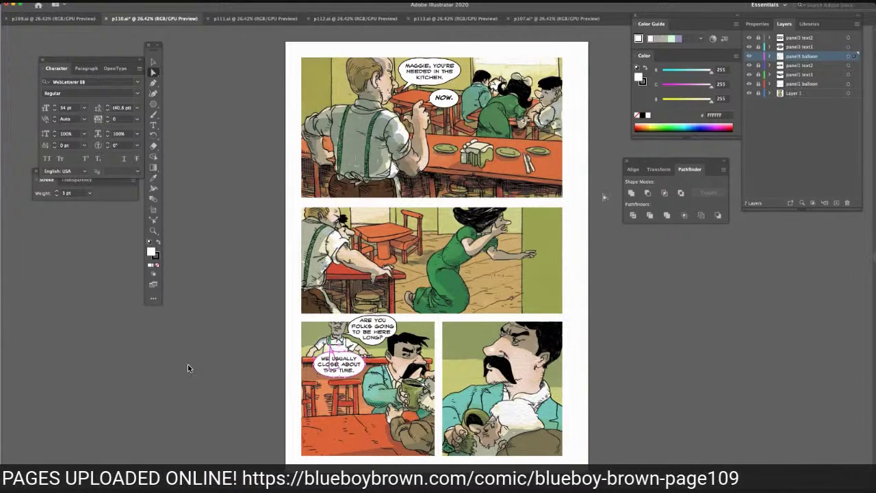
click(649, 286)
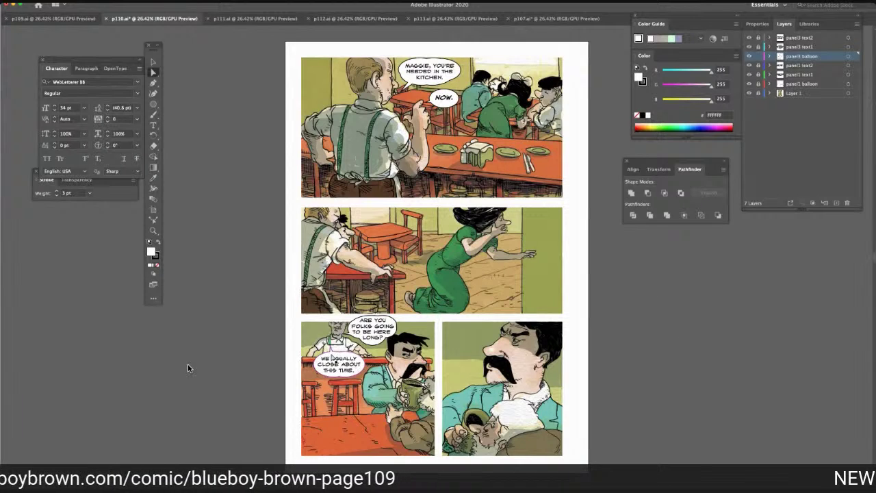
click(332, 355)
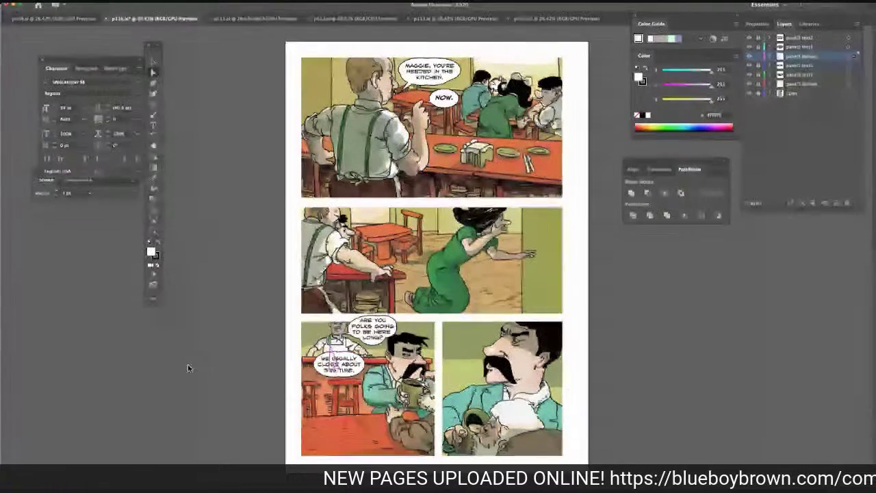
drag(333, 363, 340, 366)
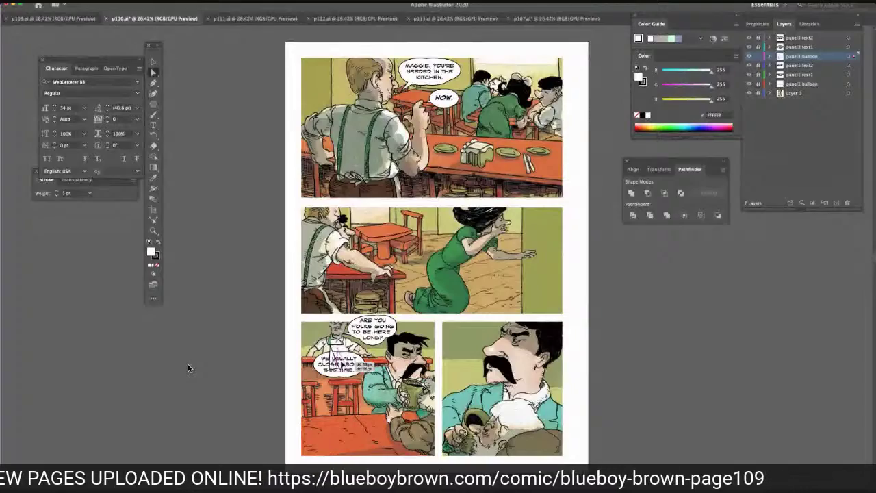
drag(343, 365, 337, 369)
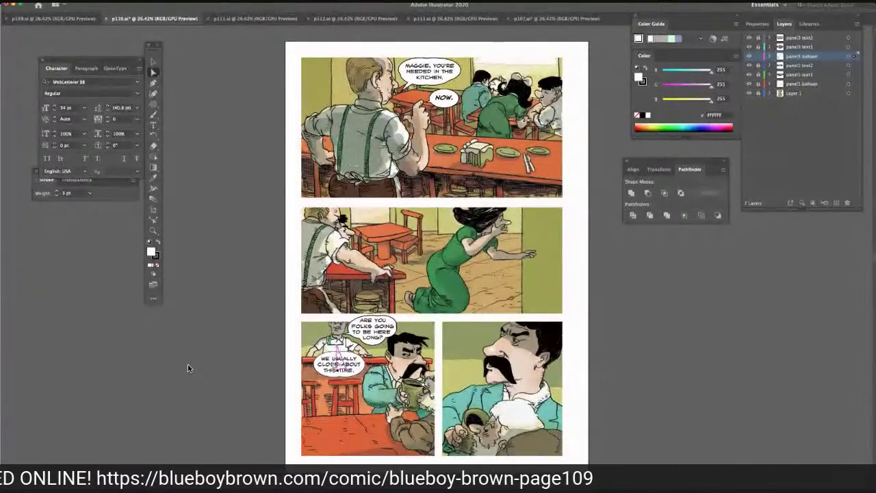
click(153, 62)
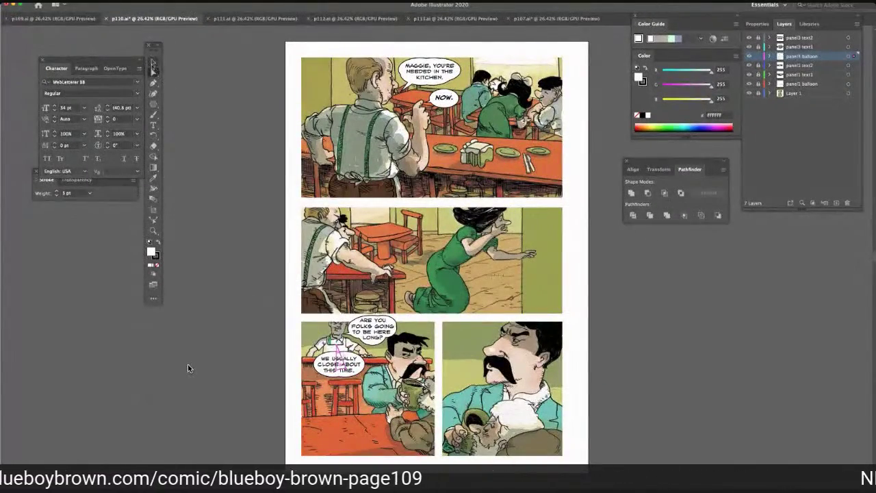
click(153, 72)
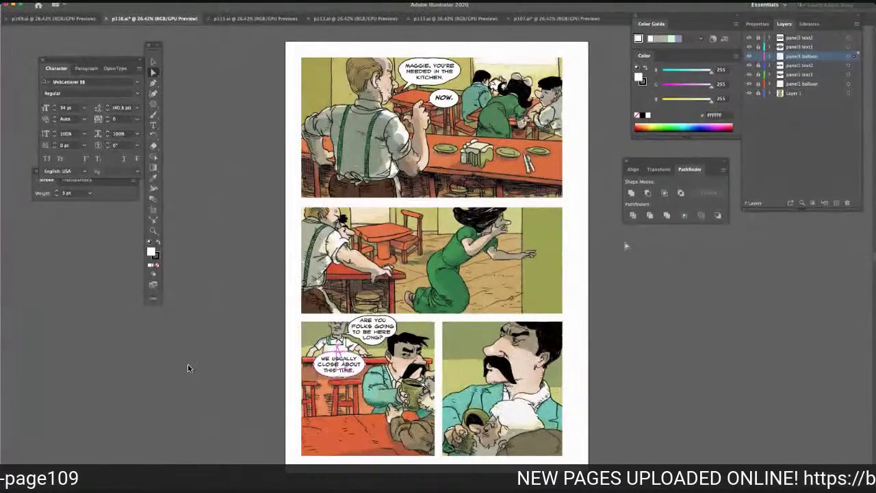
click(636, 290)
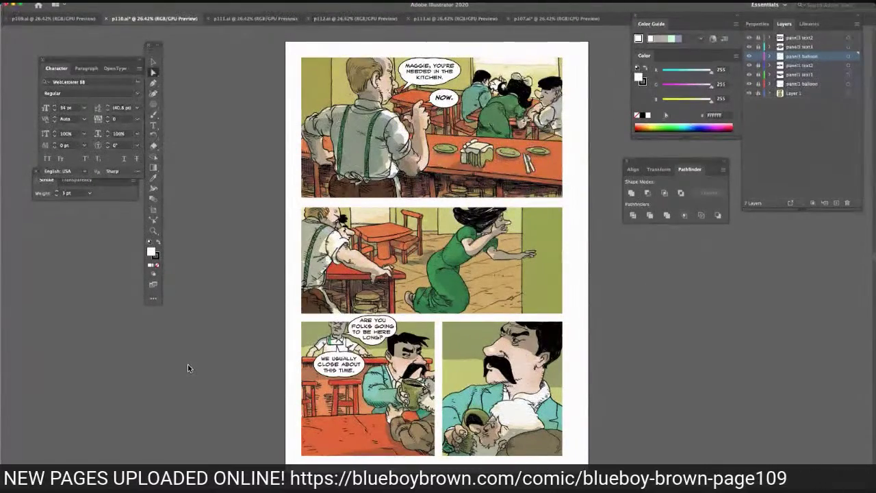
Lock the panel3 balloon layer, then create a new layer above panel3 text2 and name it panel4 balloon
click(758, 57)
click(797, 39)
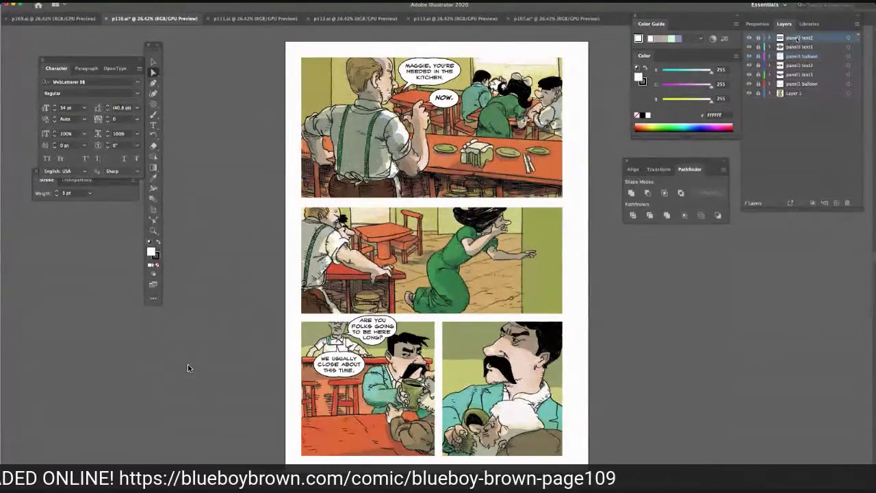
click(836, 204)
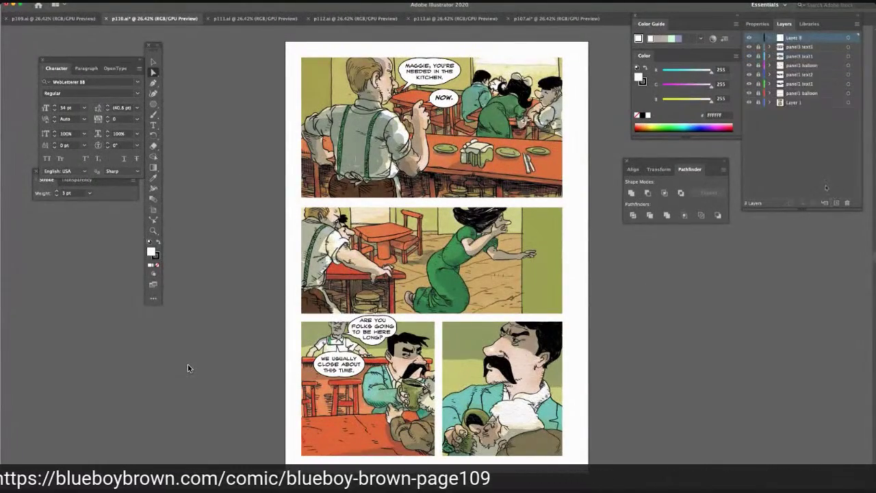
double_click(794, 38)
text(panel4)
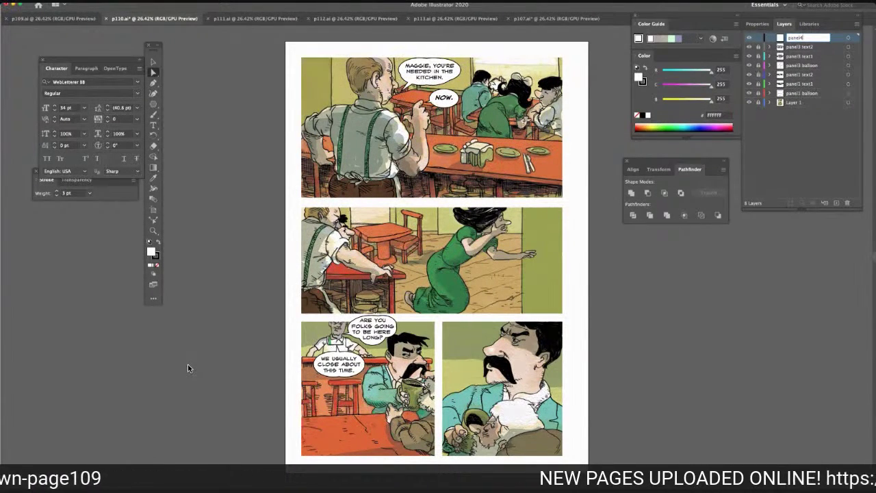
text( balloon)
key(Return)
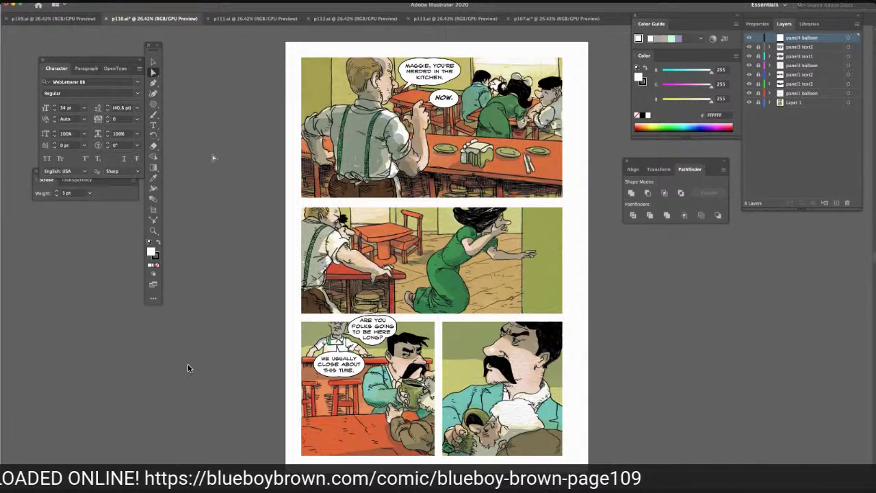
Paste two white ellipses and overlap them side by side in the upper-left corner of panel 4
key(ctrl+v)
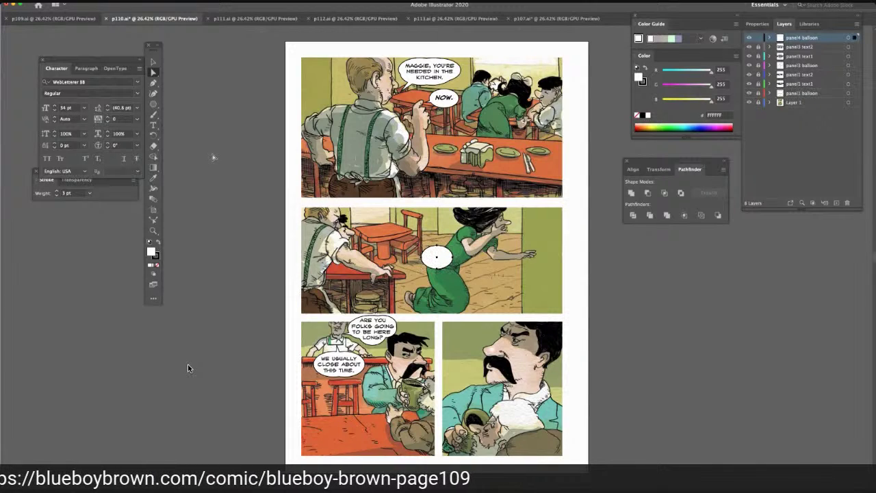
click(153, 62)
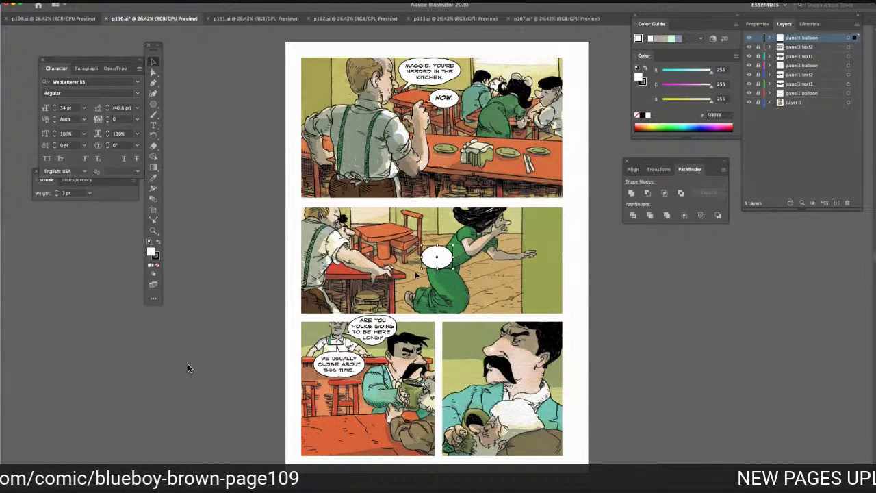
drag(436, 264, 450, 336)
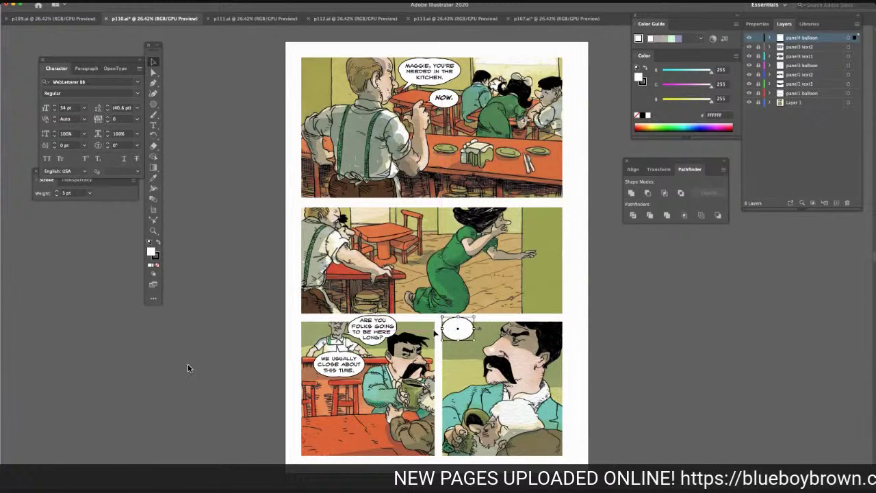
key(ctrl+v)
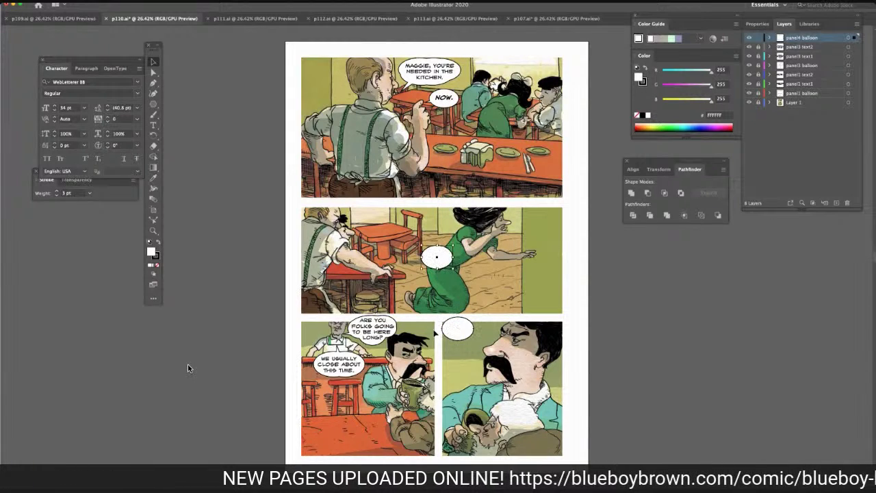
drag(437, 259, 463, 331)
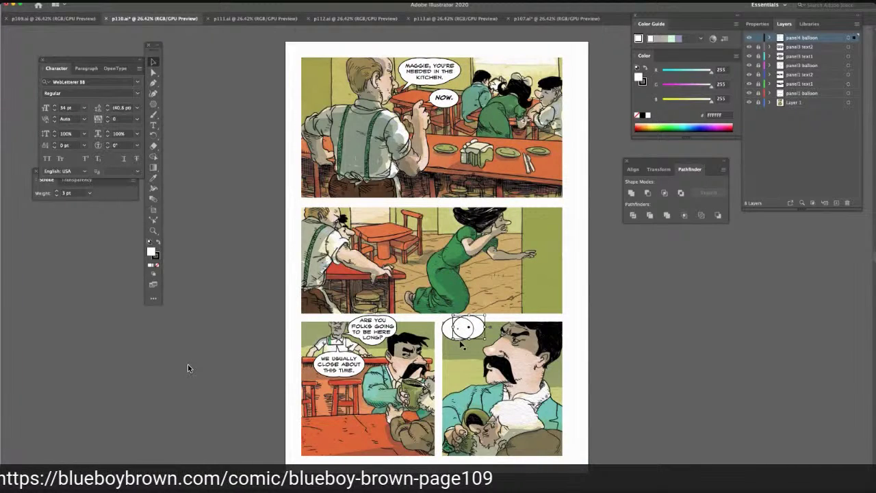
Paste two more ellipses slightly lower over the first pair in panel 4 and unite all four into one balloon
key(super+z)
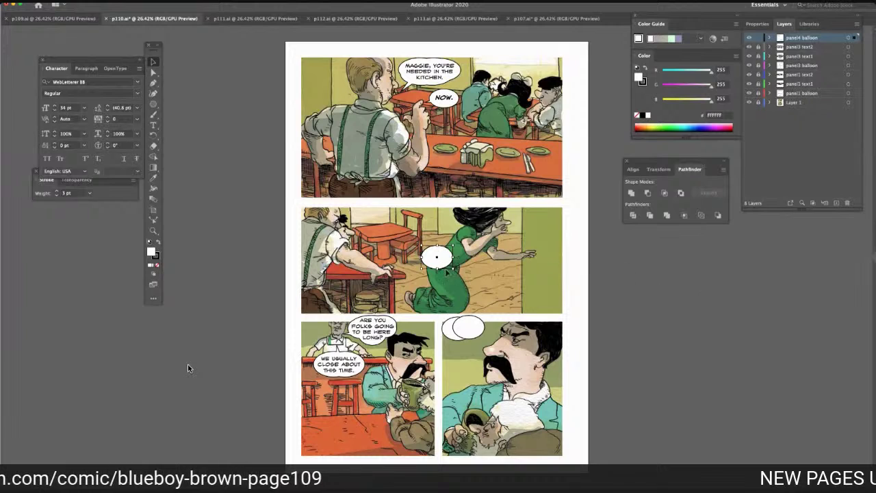
drag(438, 259, 448, 341)
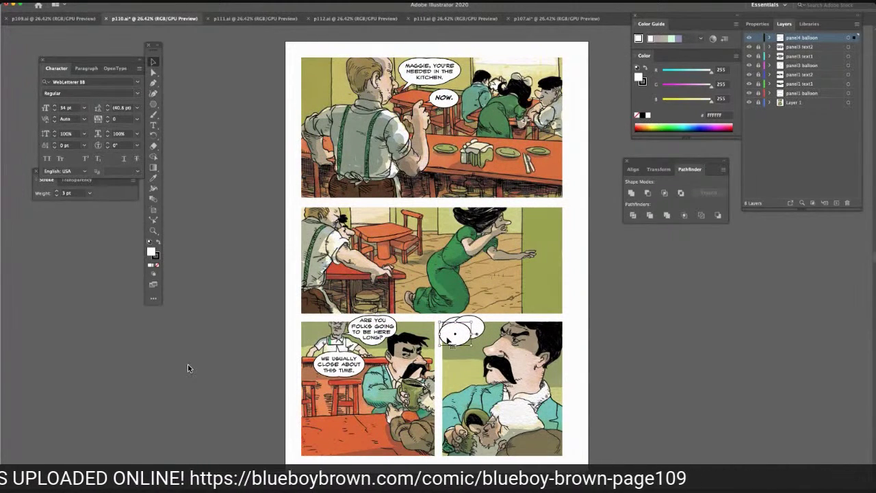
key(ctrl+z)
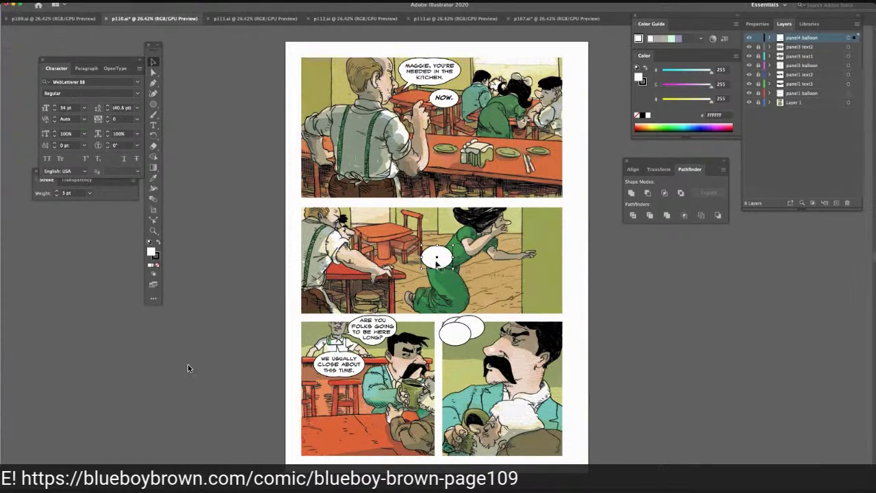
drag(437, 263, 464, 334)
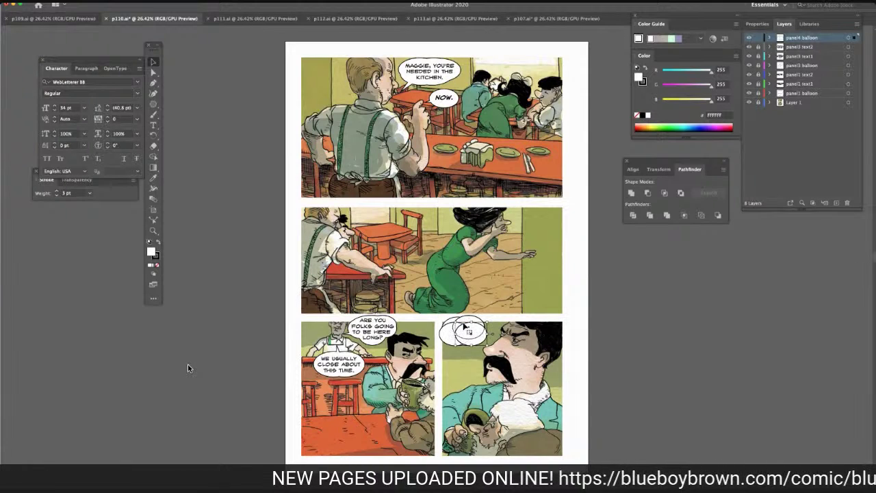
click(153, 72)
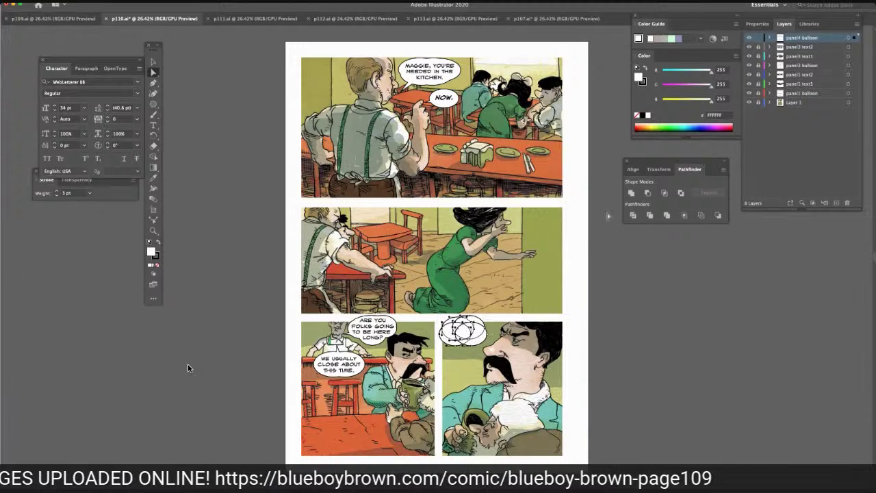
click(631, 192)
click(637, 269)
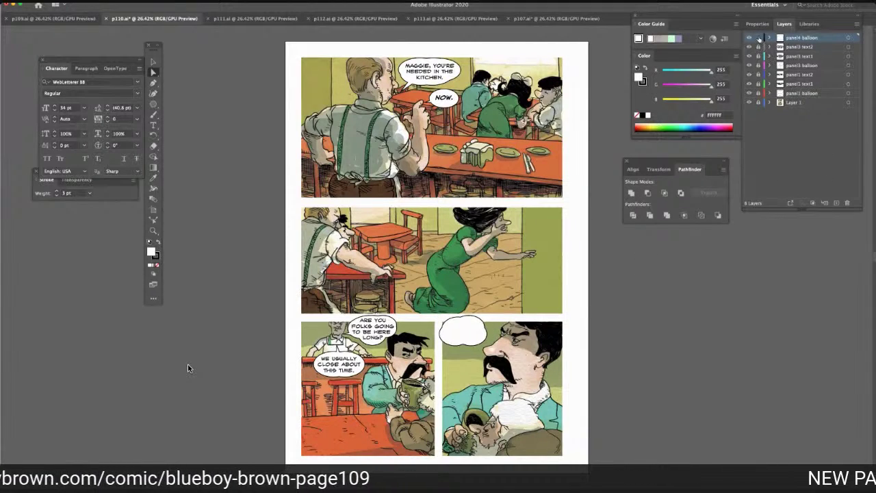
Lock the panel4 balloon layer and create a new layer above it named panel4 text
click(836, 203)
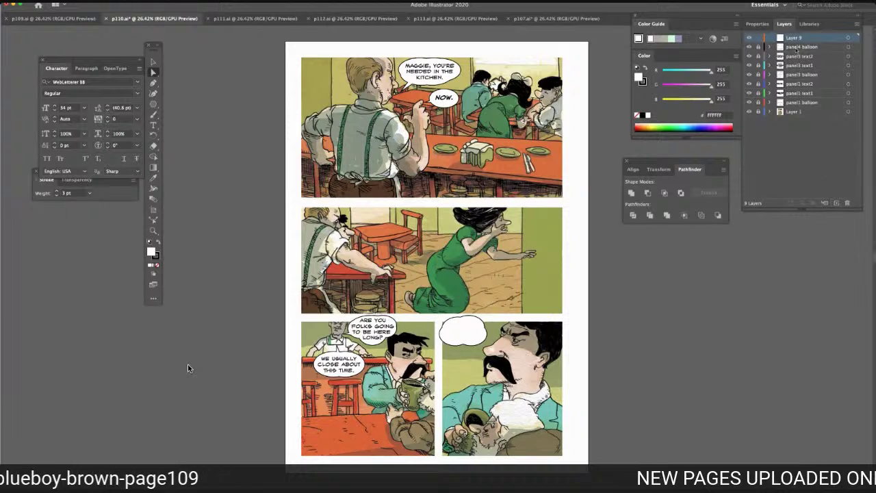
double_click(794, 38)
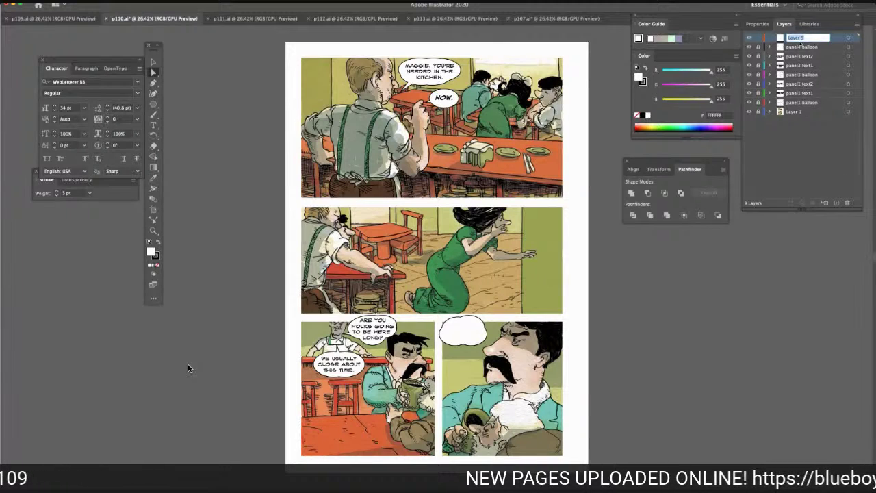
text(panel4 text)
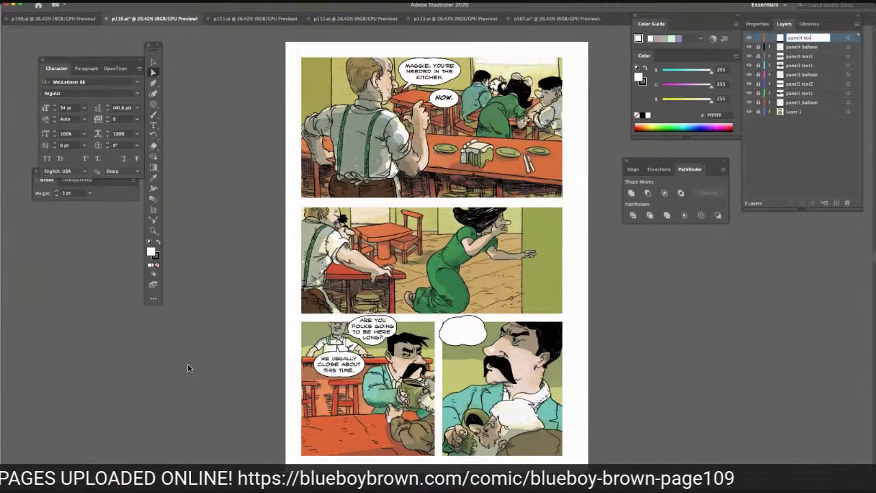
Add the three-line text WE'LL BE / OUT / DIRECTLY. on panel4 text and centre it over the panel 4 balloon
click(153, 125)
click(459, 328)
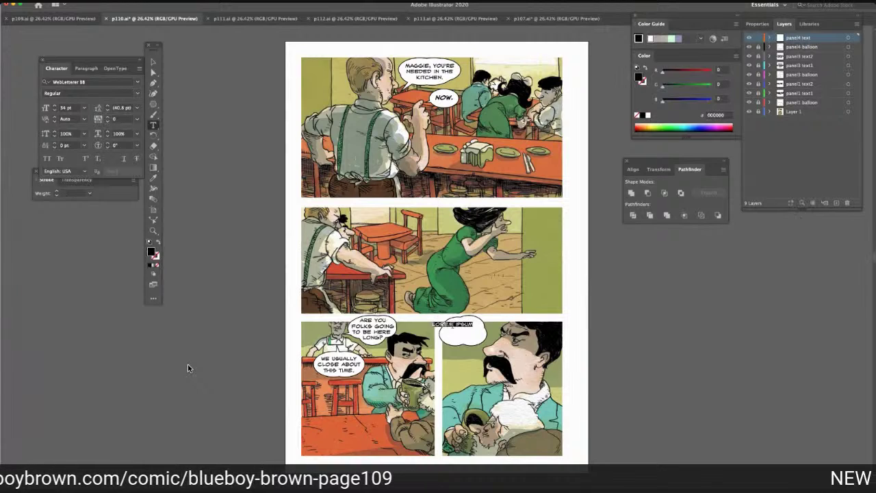
text(WE'LL BE)
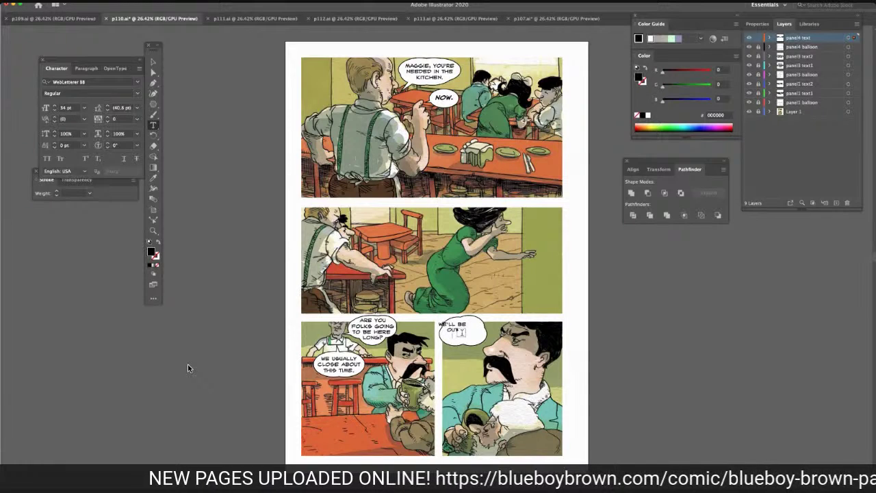
text(DIRECTLY.)
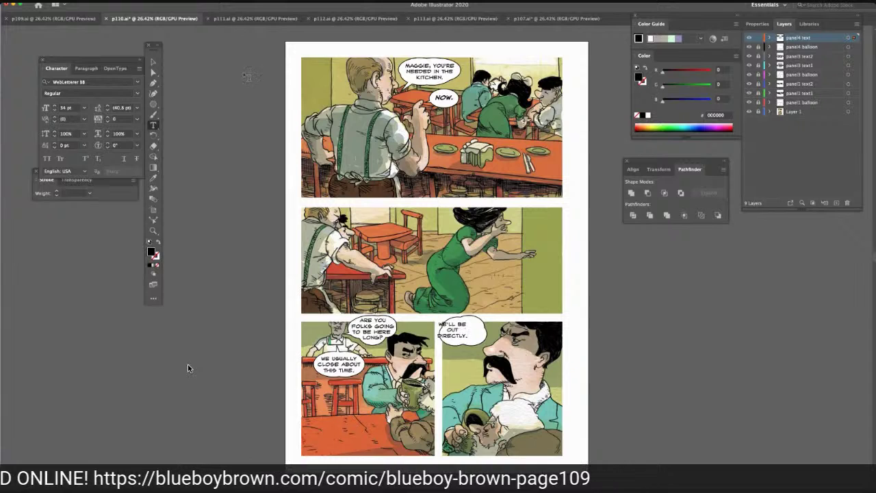
key(Escape)
drag(450, 331, 462, 331)
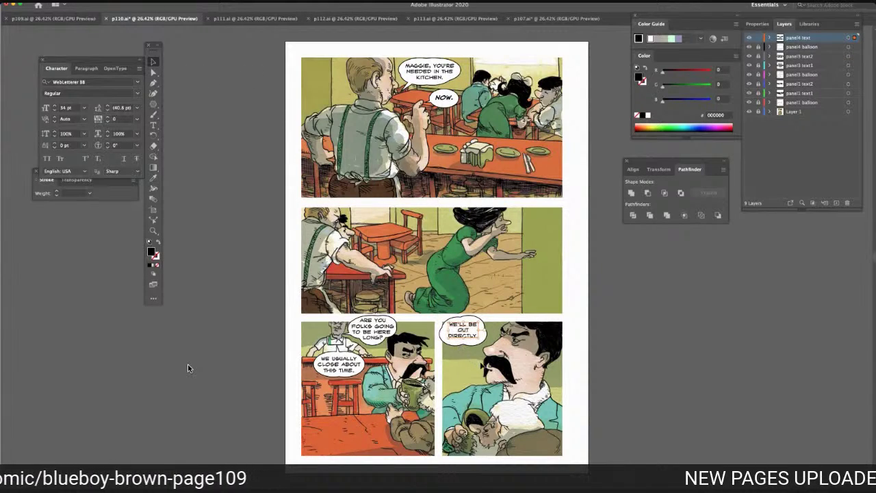
click(665, 291)
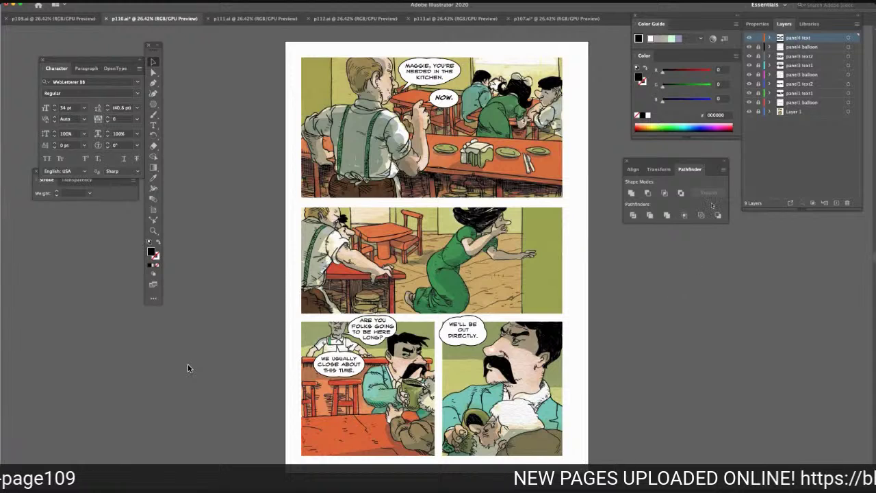
With panel4 text locked and panel4 balloon unlocked, shrink the balloon to fit closely around the WE'LL BE OUT DIRECTLY. text
click(797, 46)
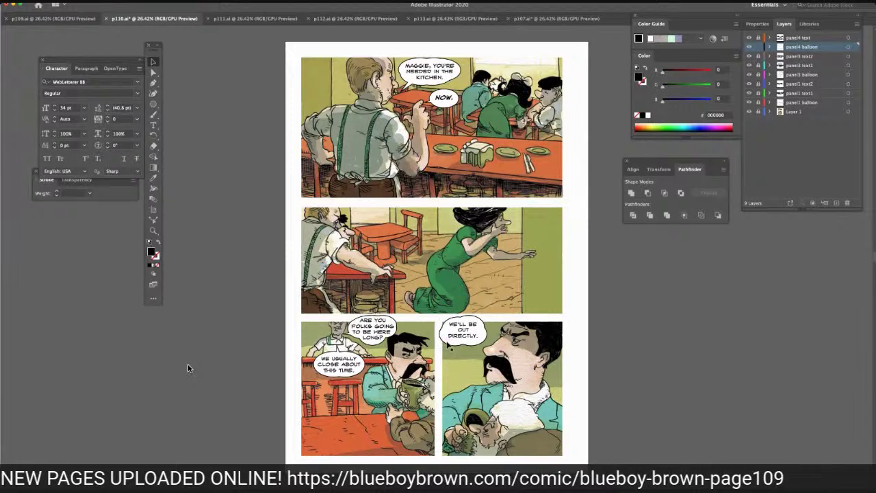
click(446, 347)
drag(440, 346, 463, 316)
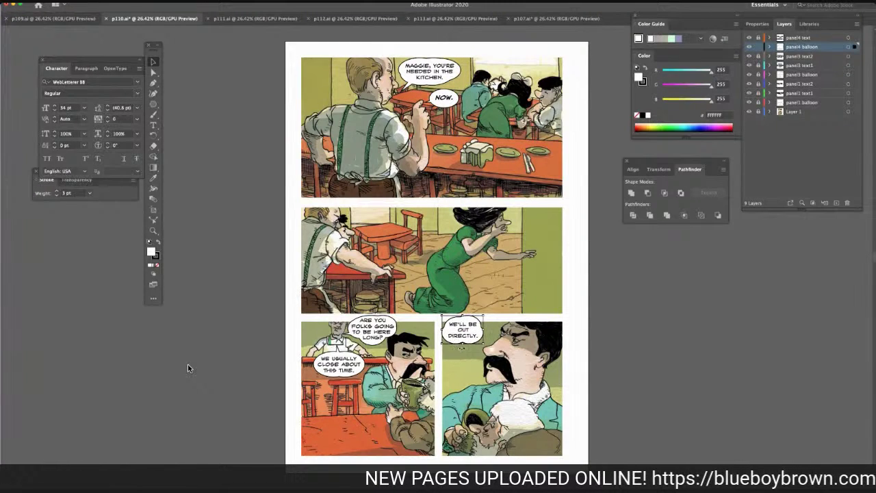
Draw a small ellipse, place it on the panel 4 balloon and shape it into a pointed tail aimed at the moustached man
click(665, 299)
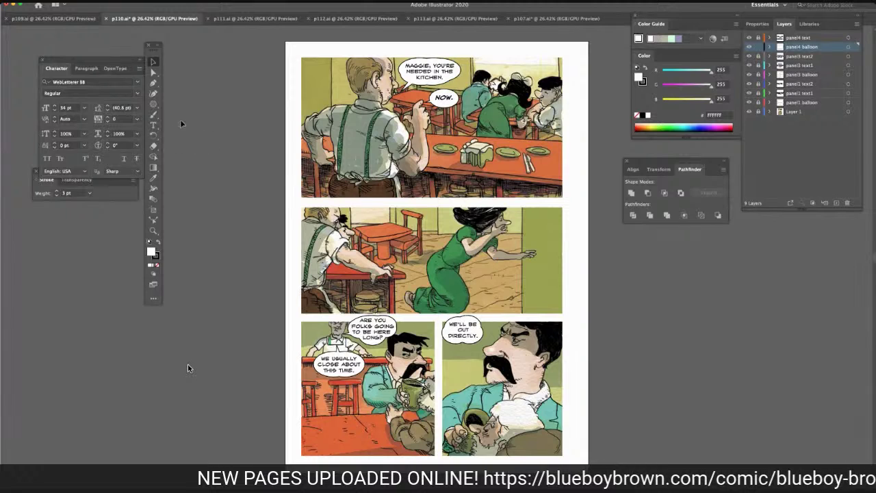
click(153, 104)
drag(215, 153, 229, 165)
key(v)
drag(218, 134, 468, 335)
key(a)
drag(435, 318, 469, 341)
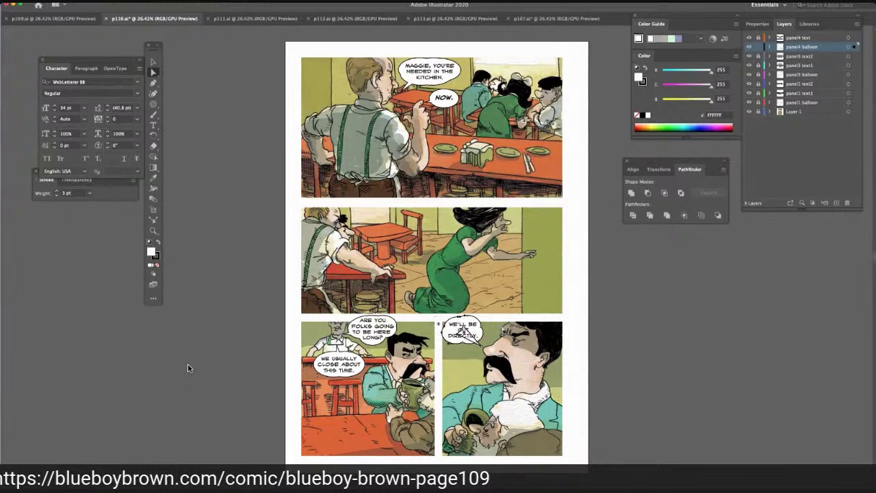
click(656, 274)
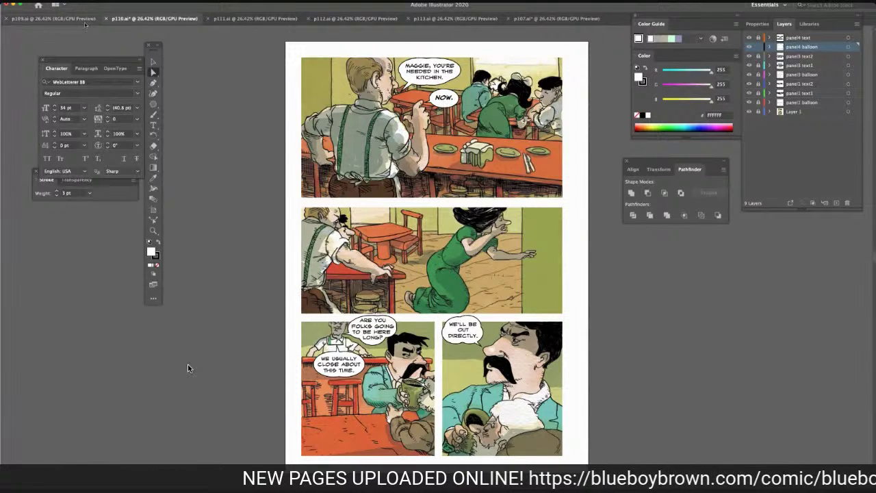
Switch to the p107 page and copy its website and copyright lines
drag(68, 18, 556, 19)
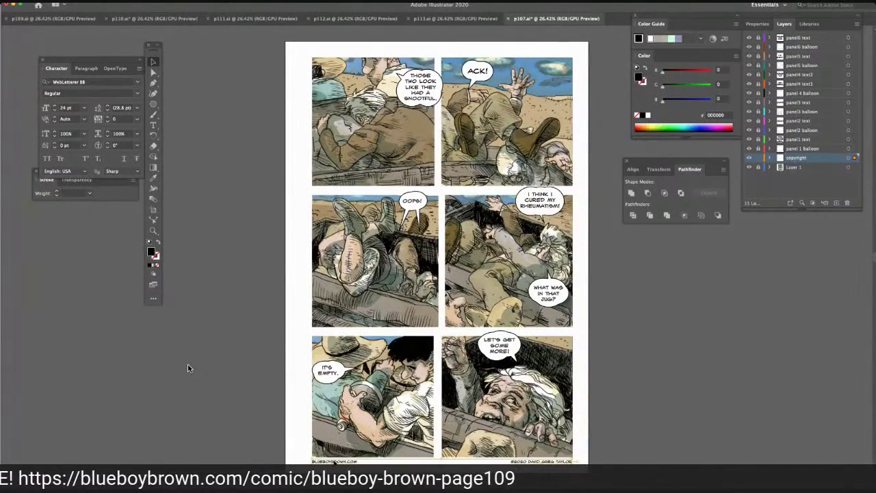
click(54, 2)
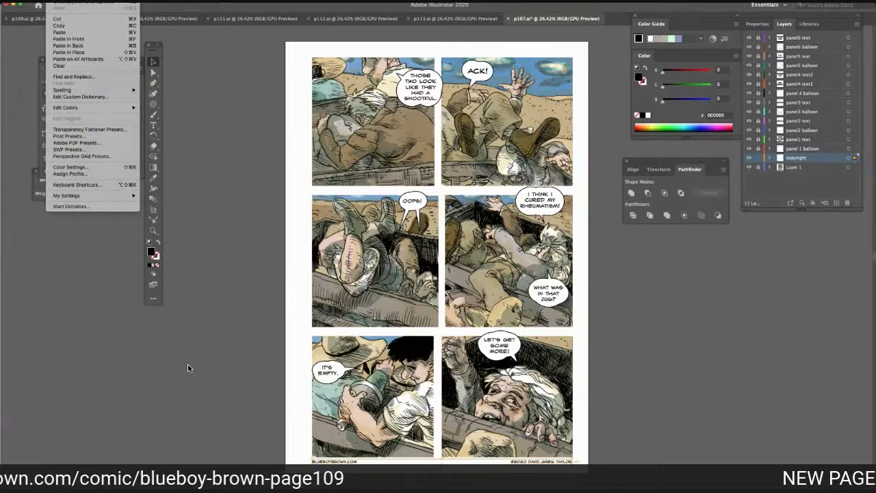
click(59, 26)
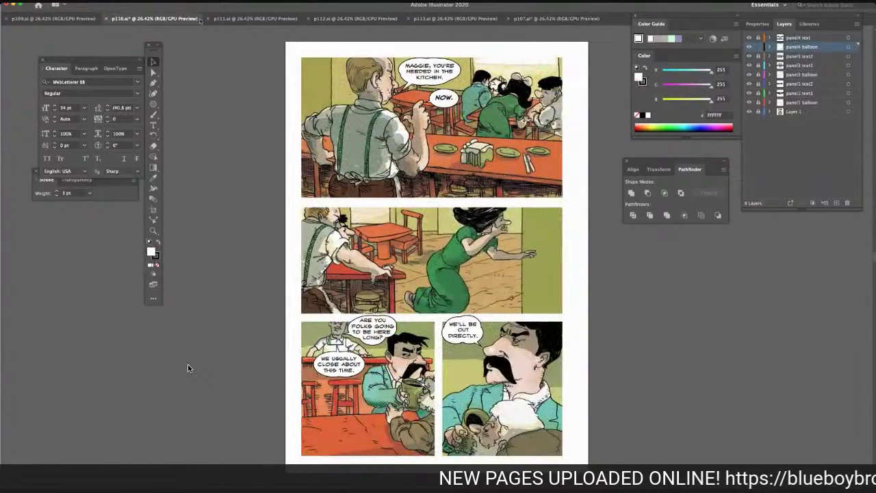
Back on p110, create a new layer directly above panel1 balloon and name it copyright
click(795, 103)
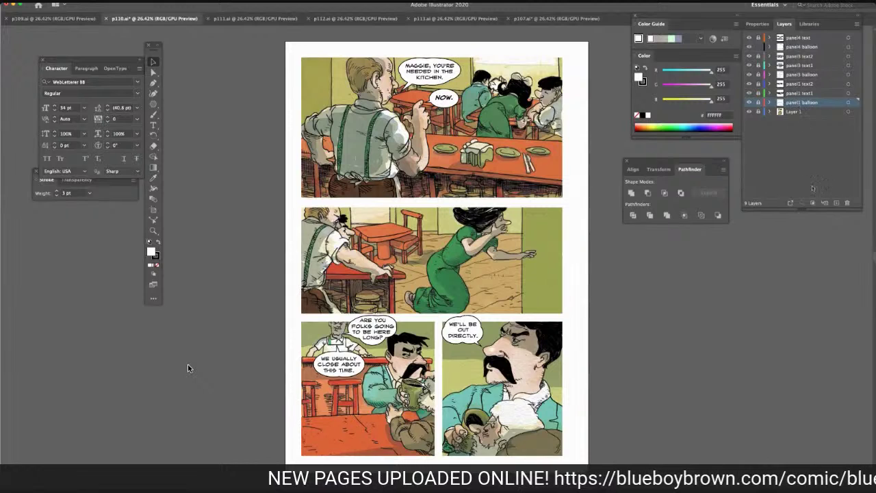
click(835, 203)
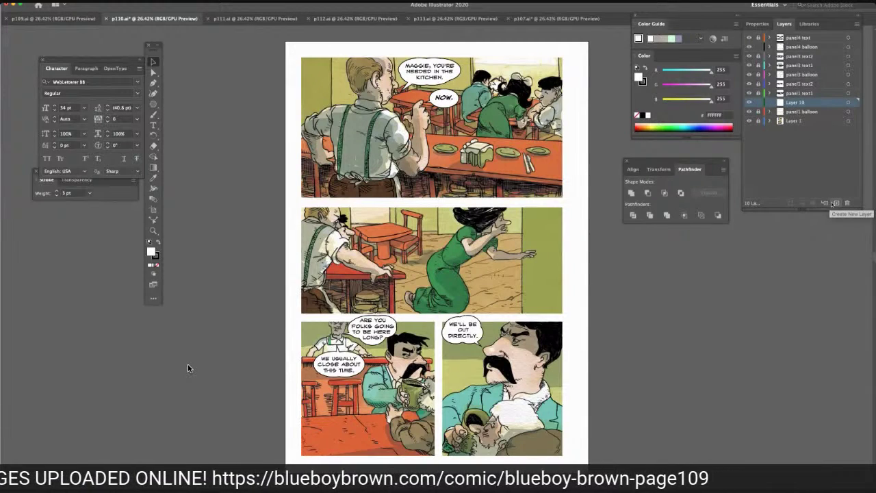
double_click(798, 102)
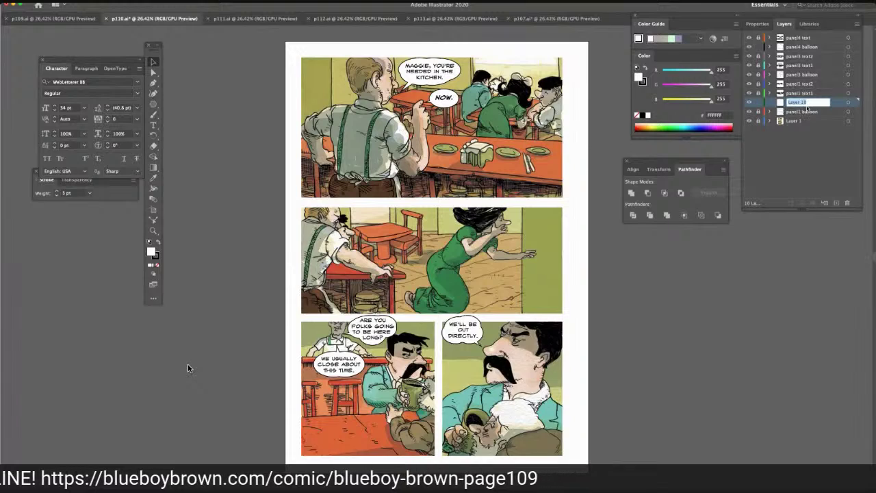
text(copyright)
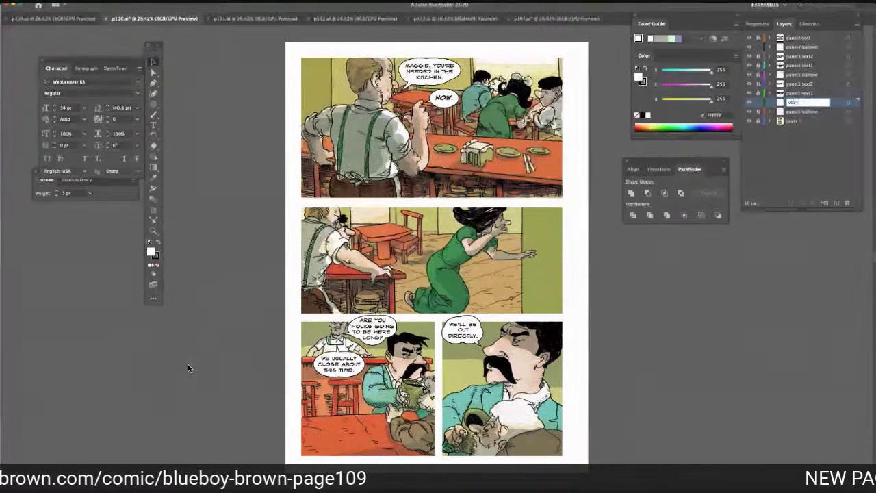
key(Return)
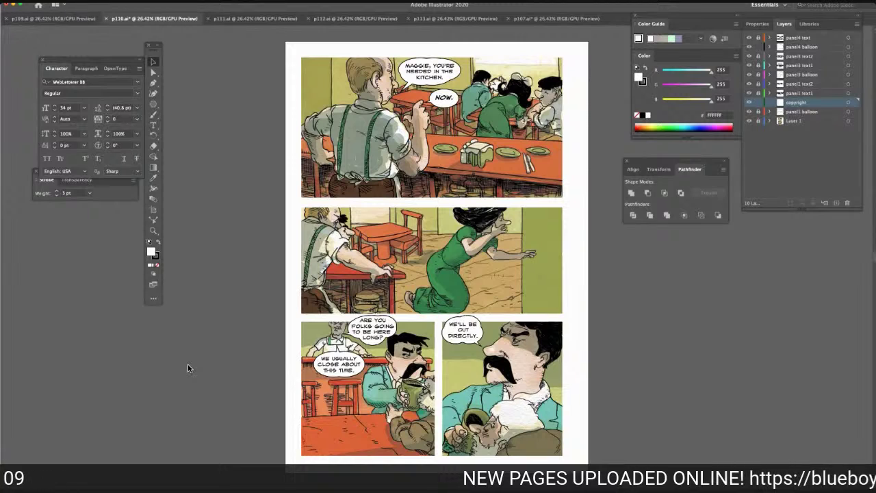
Paste the copied website and copyright lines in place below the bottom panels on the copyright layer, and save p110
click(71, 5)
click(61, 52)
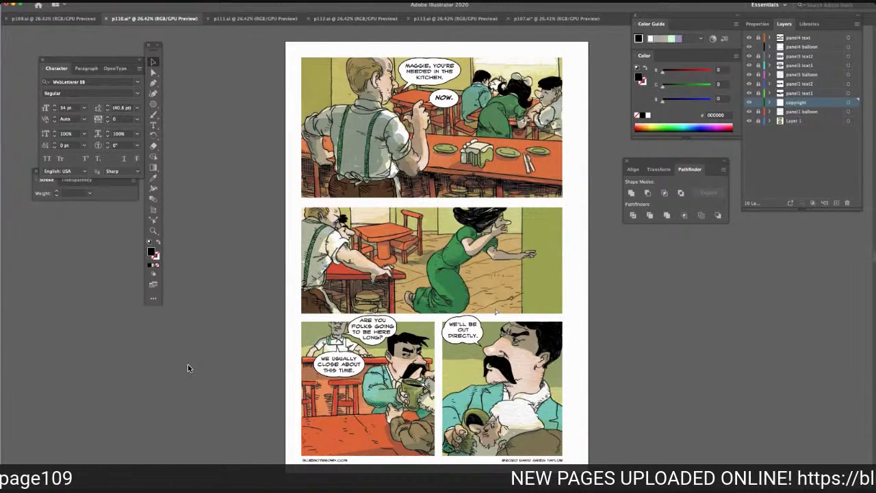
key(super+s)
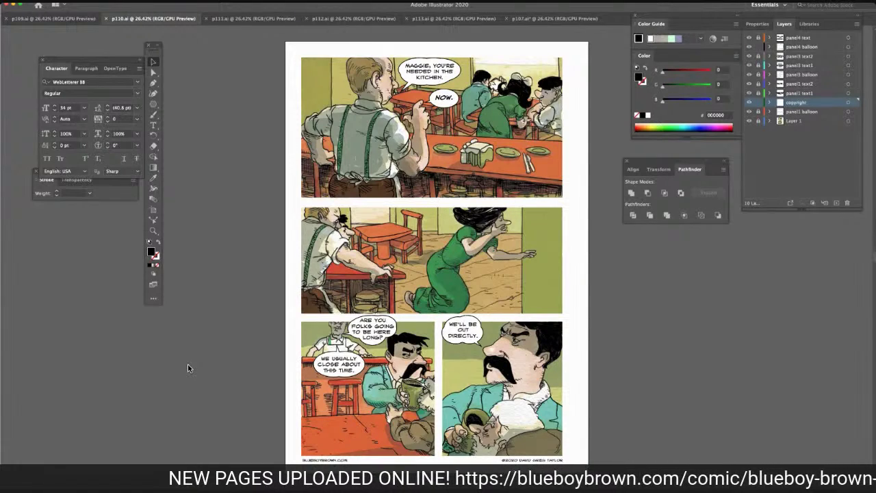
Switch to the p111 page and create a layer above Layer 1 named panel2 balloon
key(ctrl+Tab)
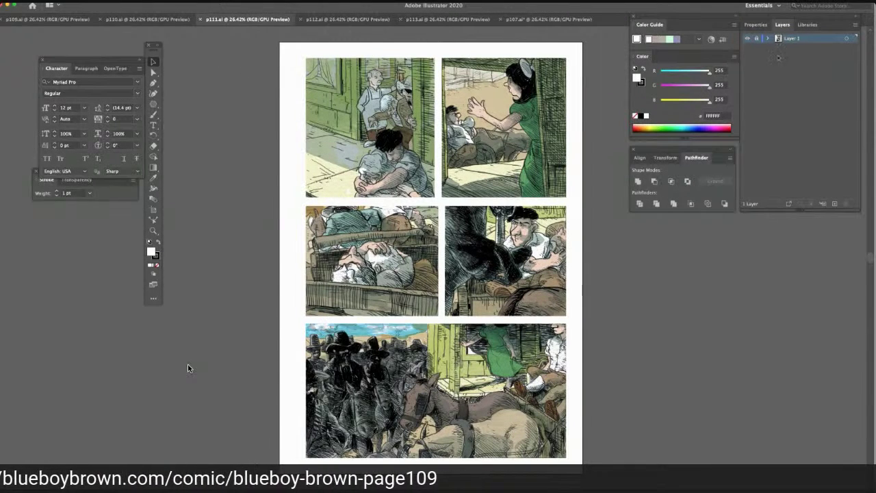
click(834, 203)
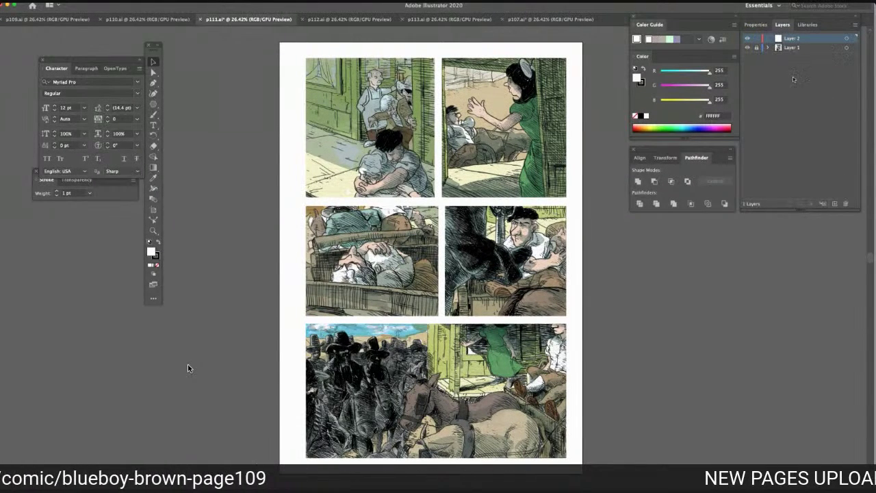
double_click(793, 39)
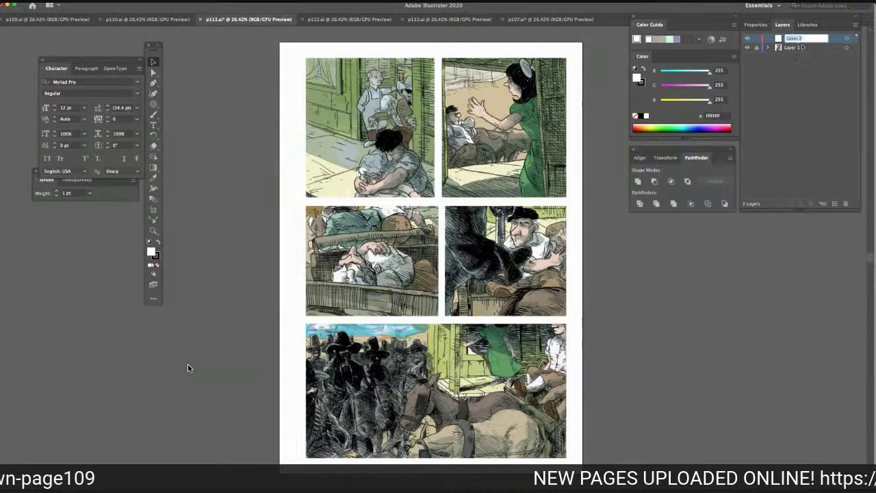
text(panel balloons)
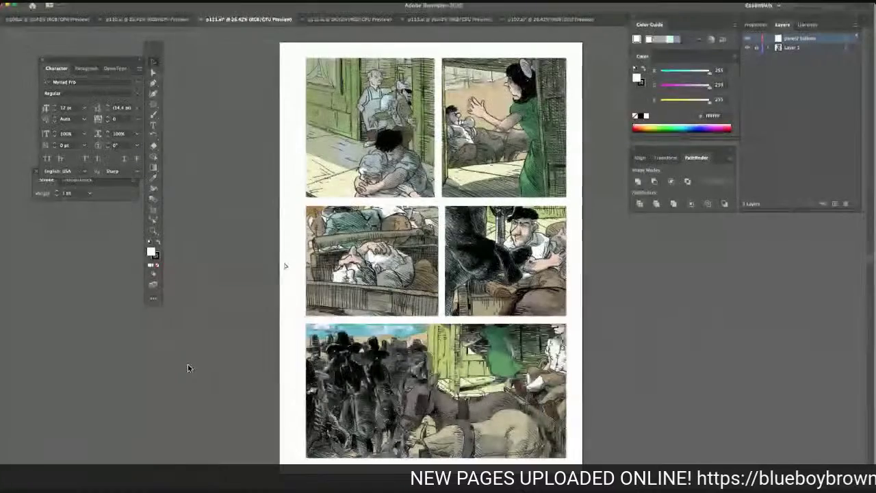
Draw a white circle beside the page on panel2 balloon and set its stroke weight to 3 pt
key(super+v)
key(ctrl+z)
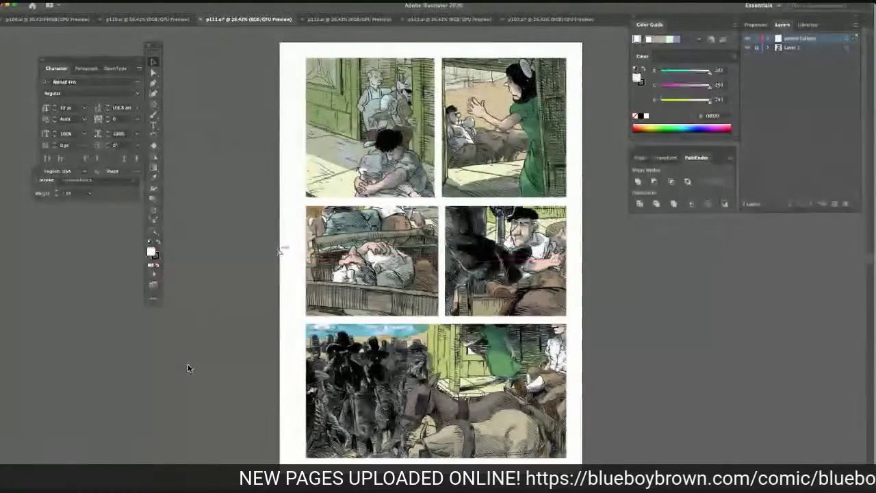
drag(153, 104, 205, 115)
drag(196, 146, 232, 181)
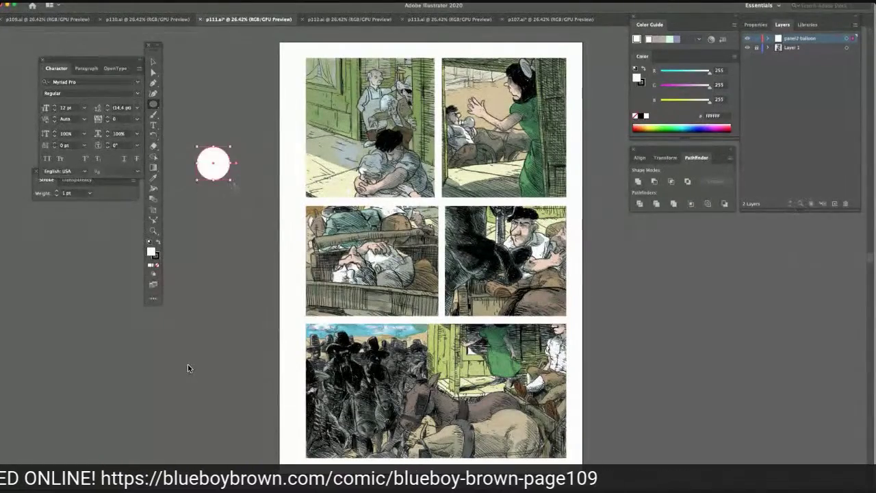
click(90, 193)
click(96, 251)
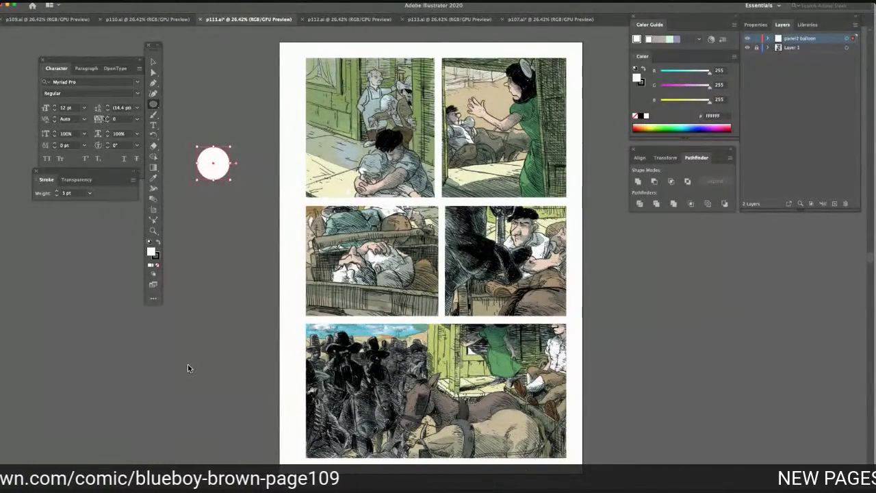
Set the font to WebLetterer BB at 34 pt and adjust the paragraph alignment
click(57, 80)
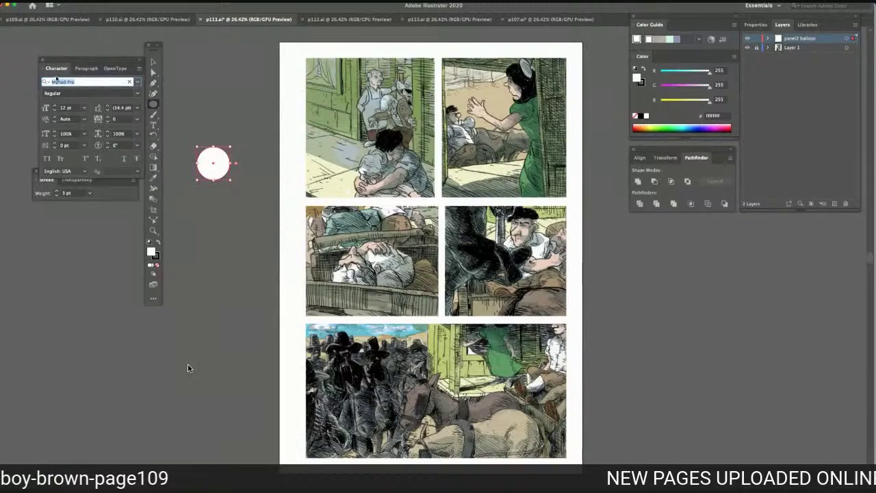
text(web)
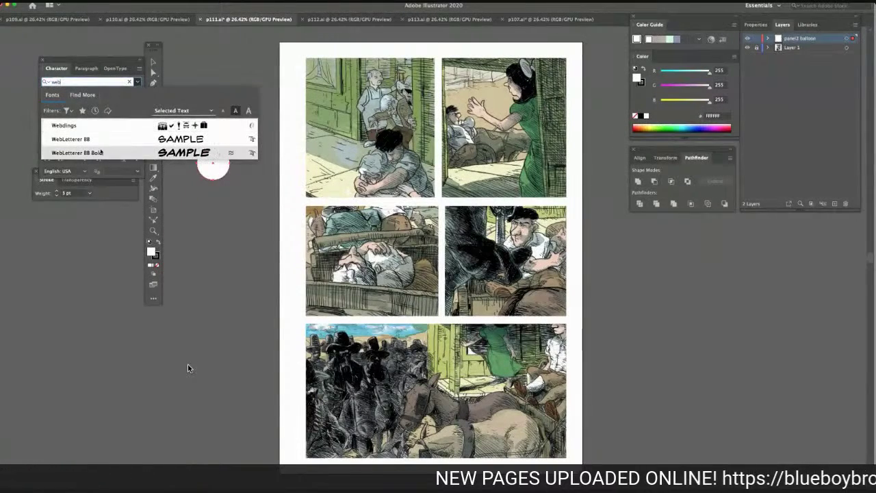
click(87, 140)
double_click(66, 109)
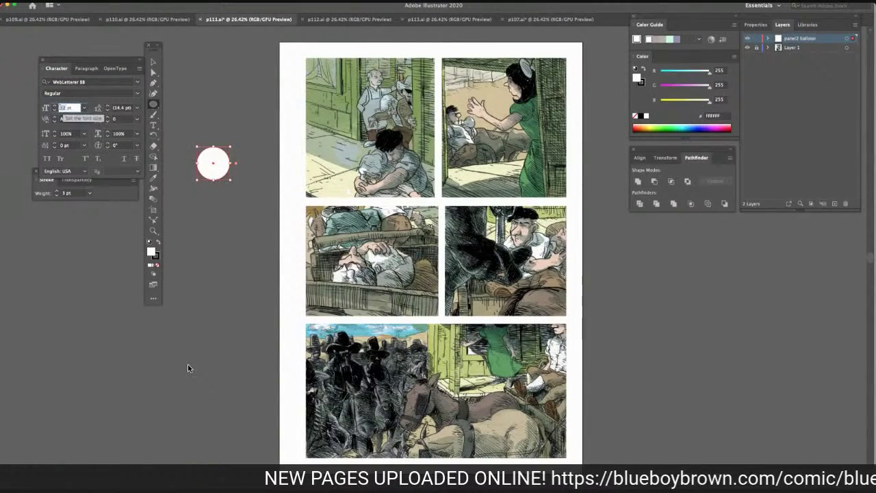
text(34)
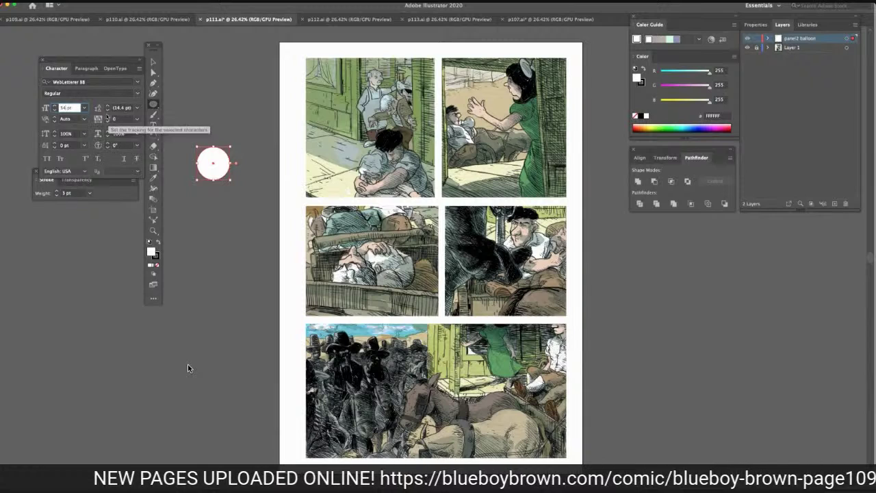
click(85, 69)
click(61, 83)
click(56, 68)
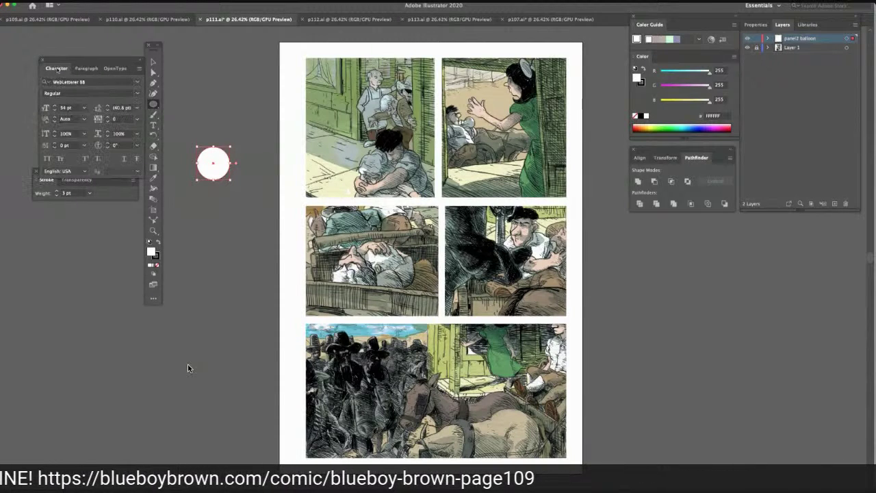
Move the white circle to the upper-left corner of panel 2 and overlap it with a duplicate to form a wide balloon
click(154, 62)
drag(210, 157, 462, 69)
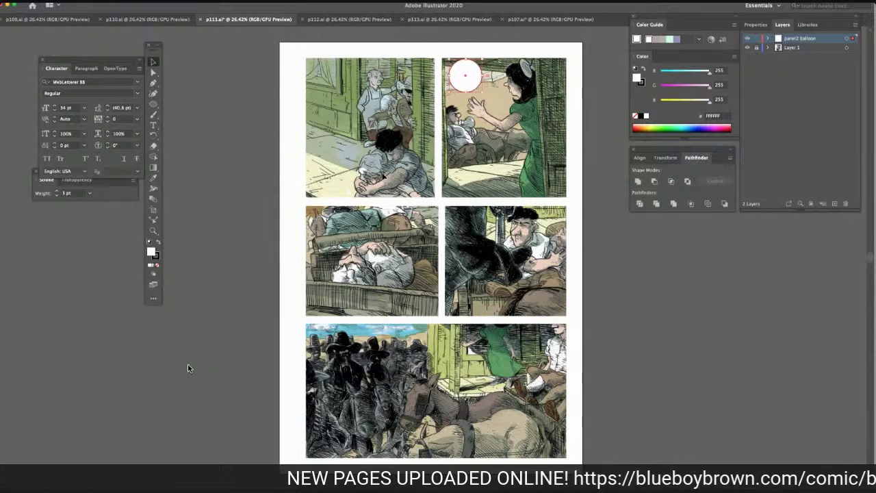
key(super+v)
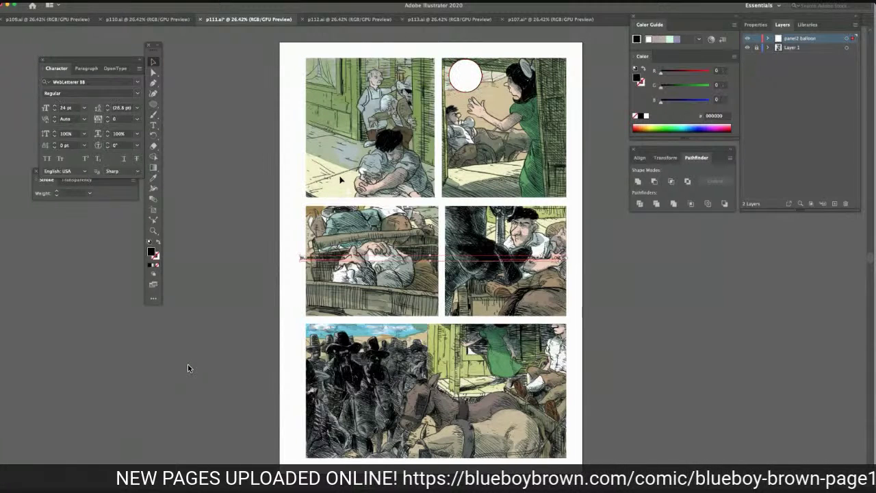
click(465, 77)
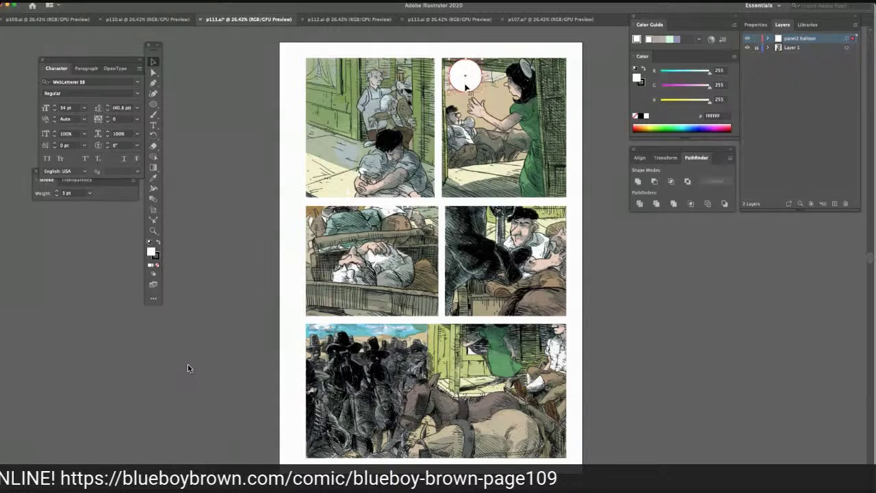
mouse_move(466, 86)
mouse_down()
mouse_move(430, 268)
mouse_move(469, 168)
mouse_move(473, 80)
mouse_up()
click(452, 83)
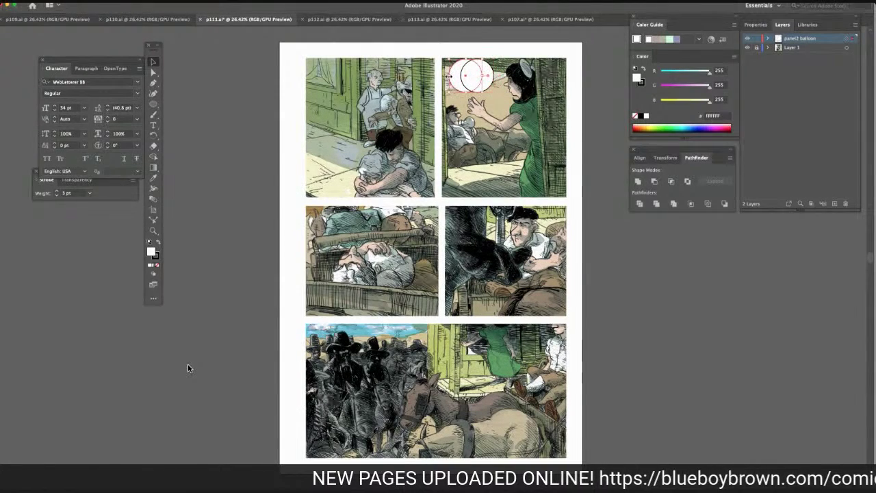
drag(450, 75, 443, 75)
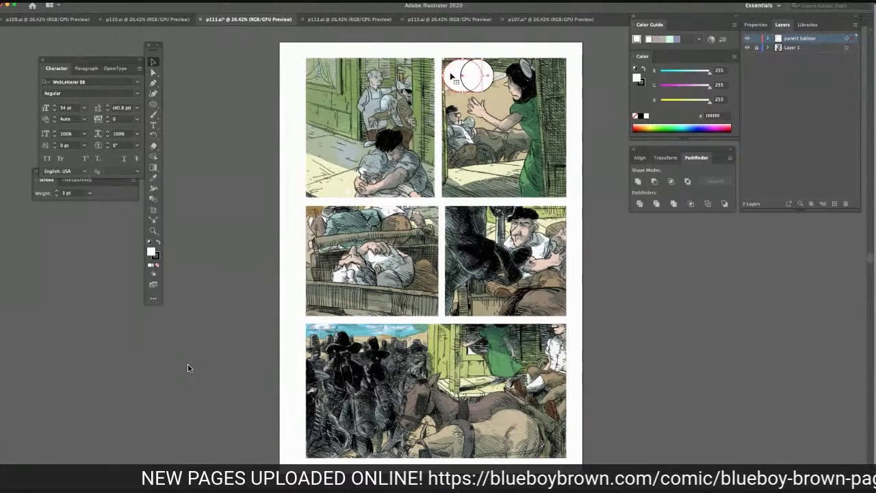
click(489, 83)
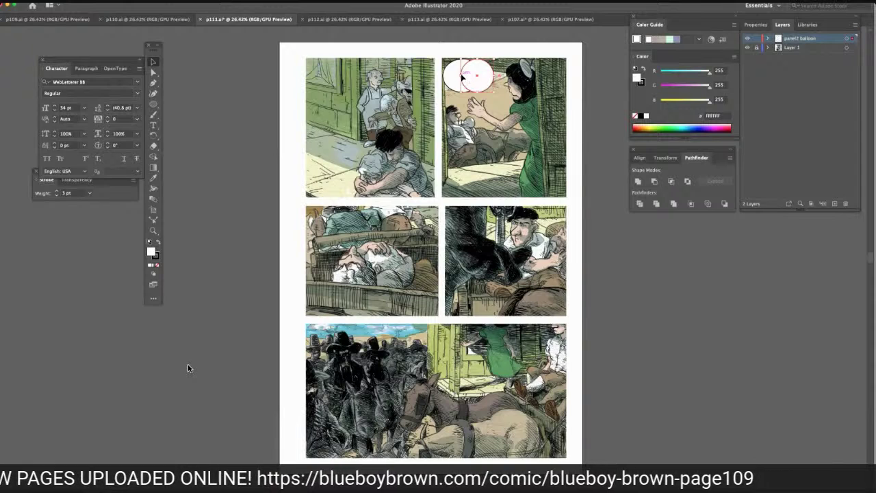
drag(461, 76, 498, 76)
drag(479, 85, 474, 82)
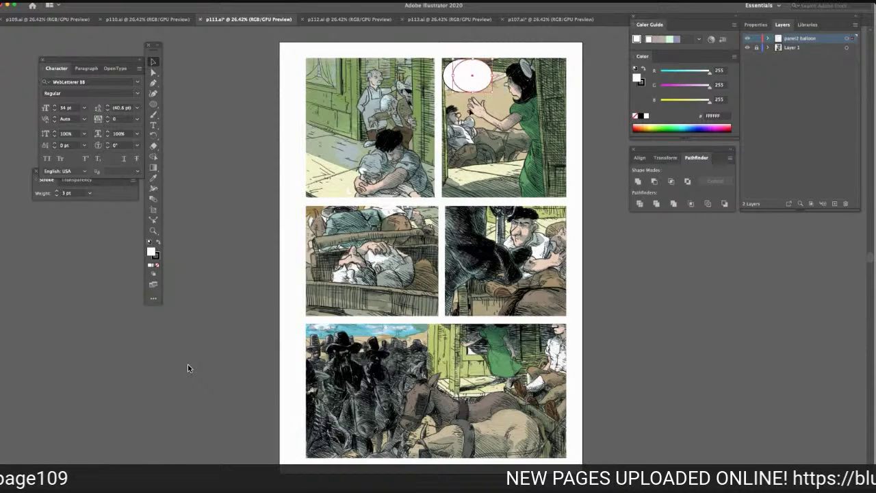
Unite the two overlapping circles in panel 2 into a single balloon shape
click(233, 101)
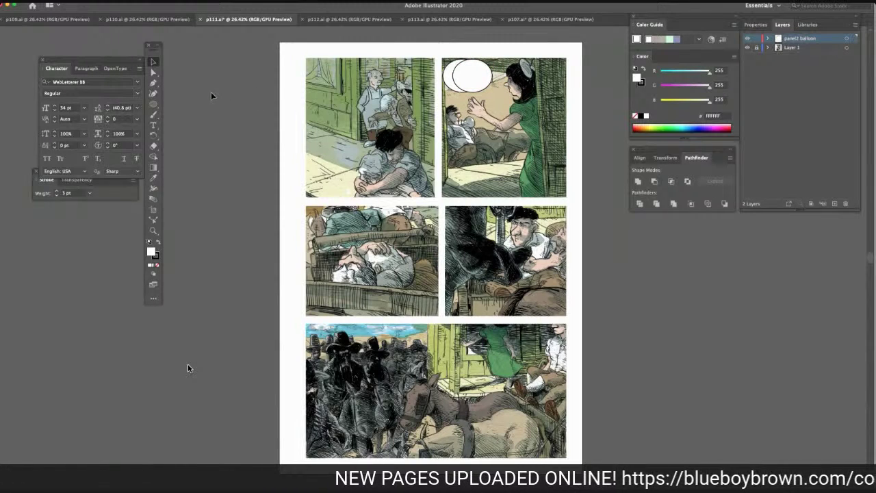
click(153, 72)
click(454, 73)
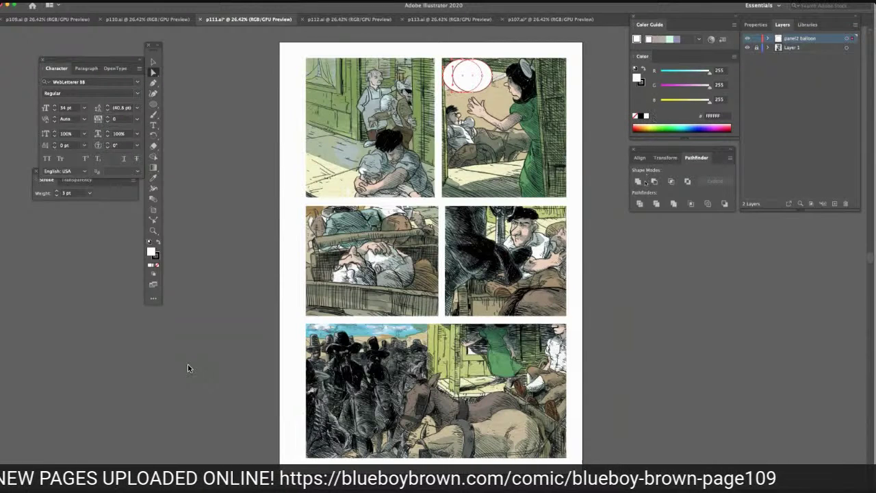
click(638, 182)
click(609, 150)
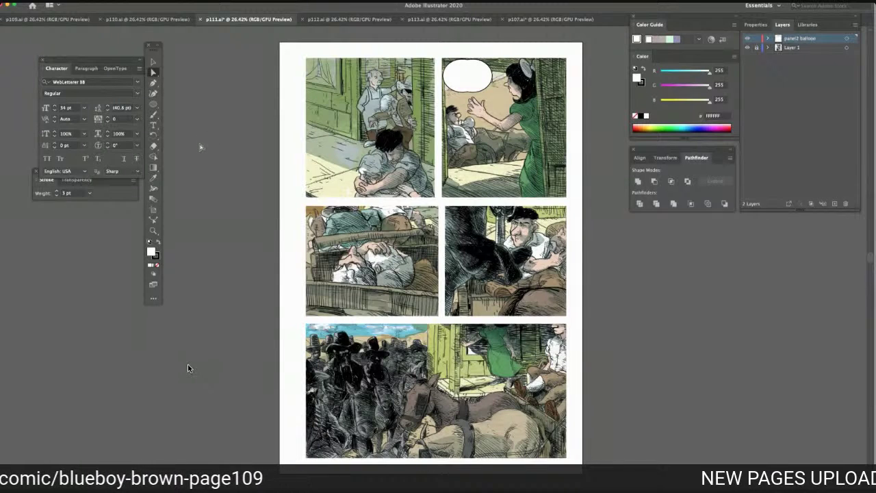
Add a layer named panel2 text above the panel2 balloon layer
click(154, 63)
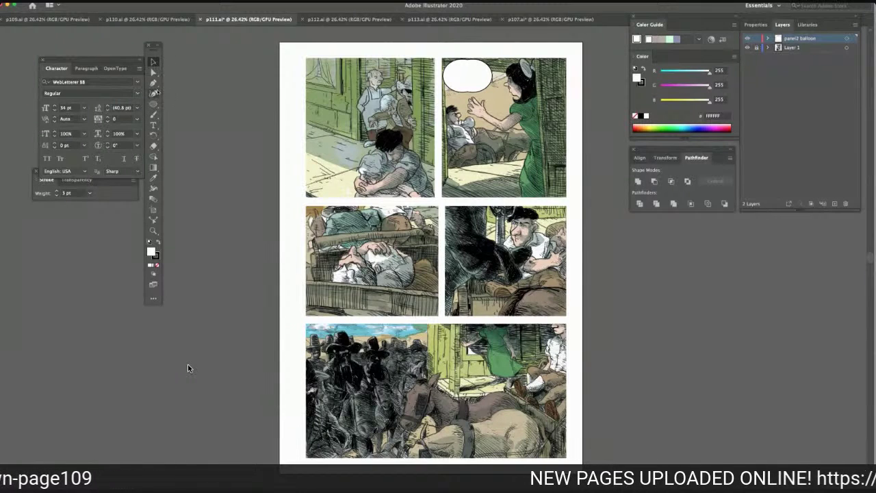
click(835, 203)
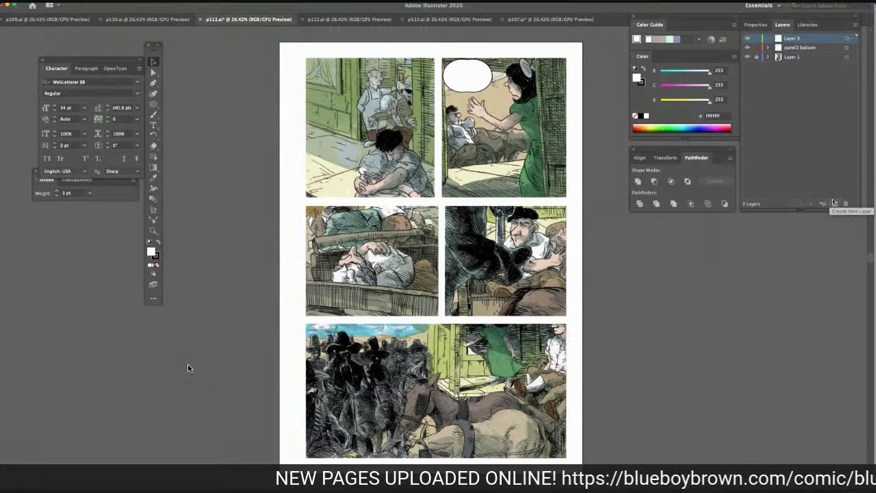
double_click(794, 38)
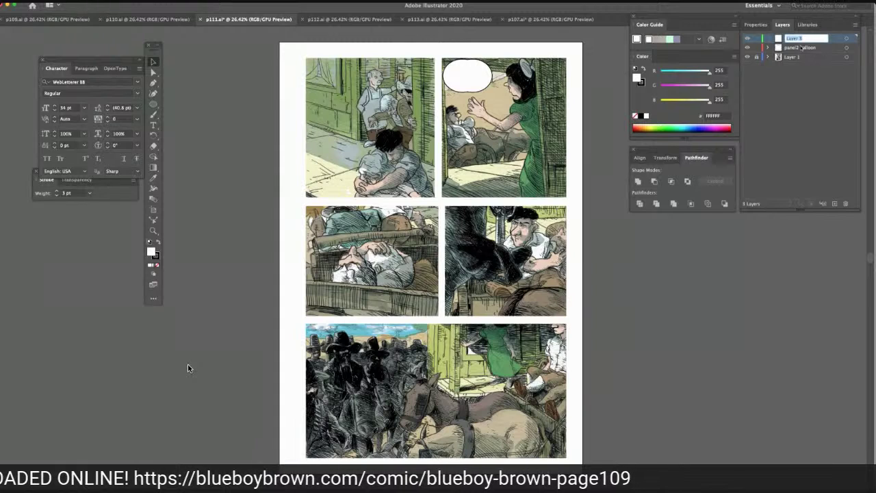
text(panel2 text)
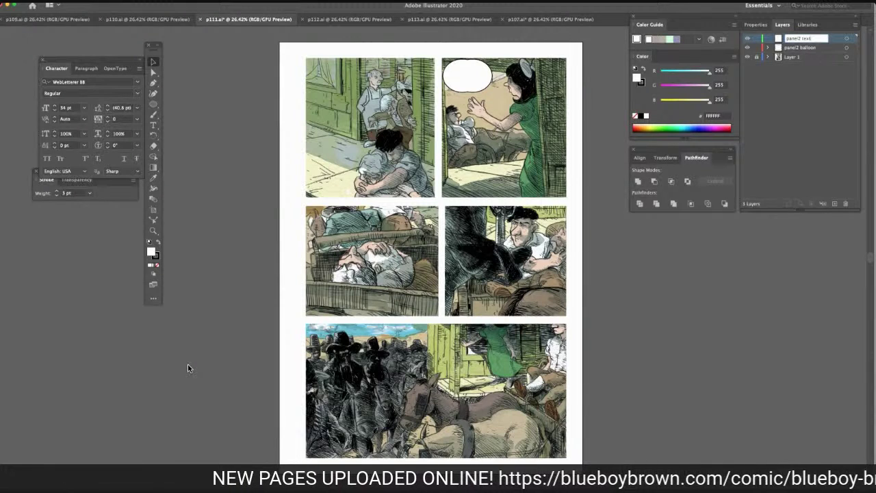
key(Return)
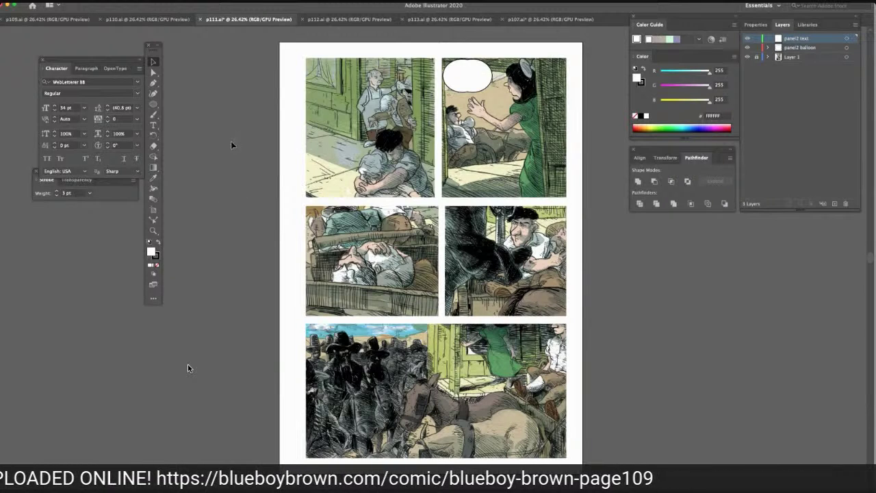
Letter the panel 2 balloon with the three lines "GOODBYE,", "BLUEBOY." and "BE CAREFUL."
key(t)
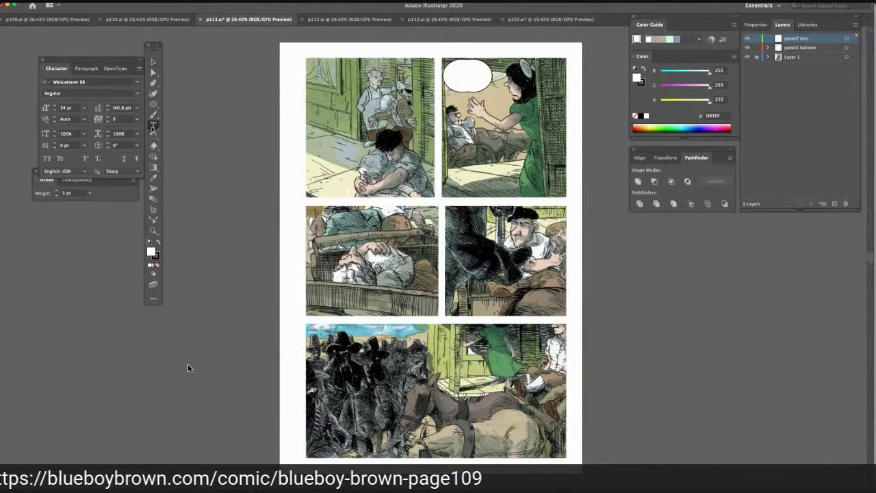
click(458, 70)
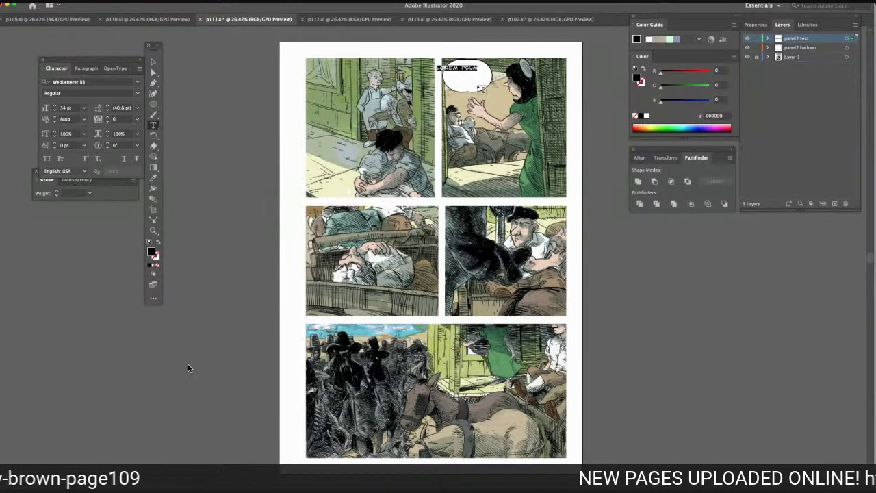
text(G)
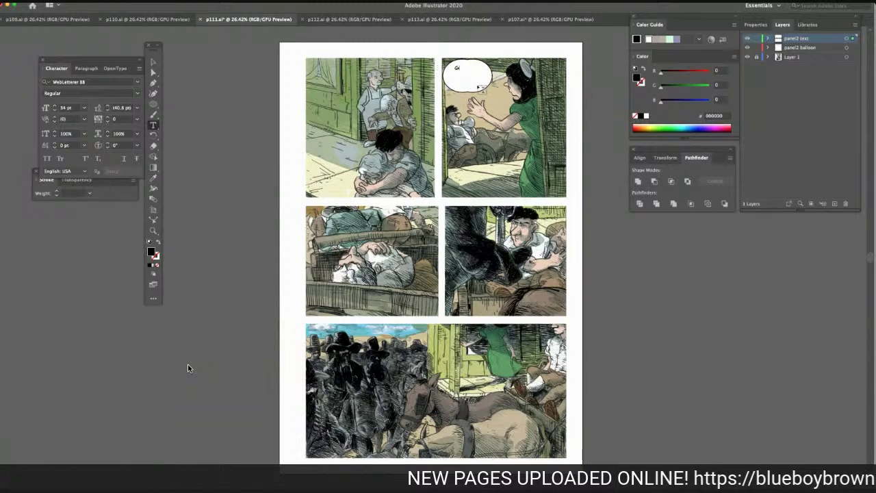
text(OODBYE!)
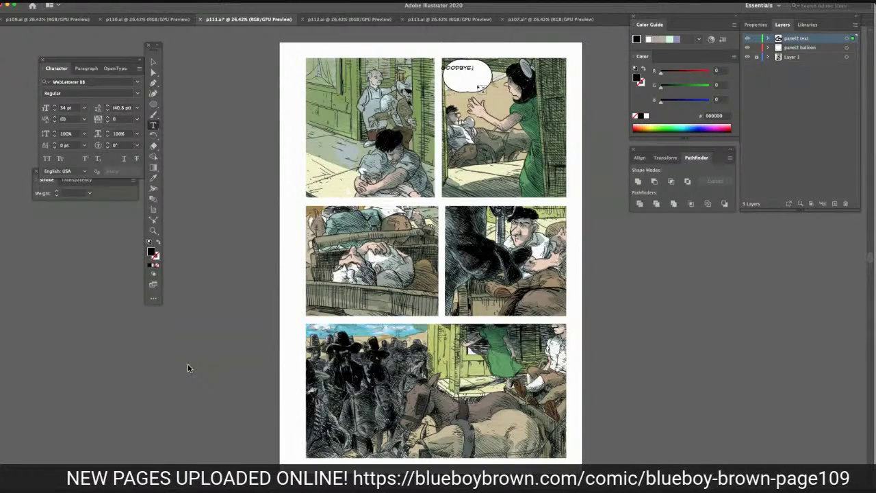
key(BackSpace)
text(,)
key(Return)
text(BU)
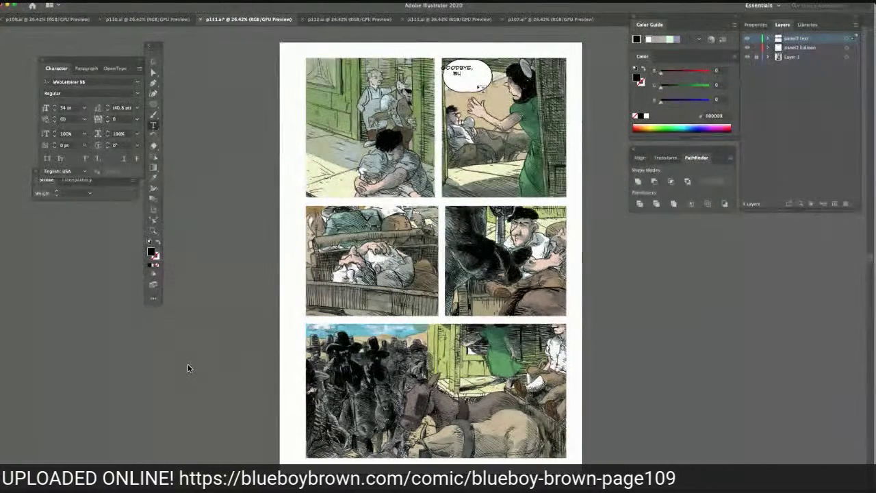
text(LUEBOY)
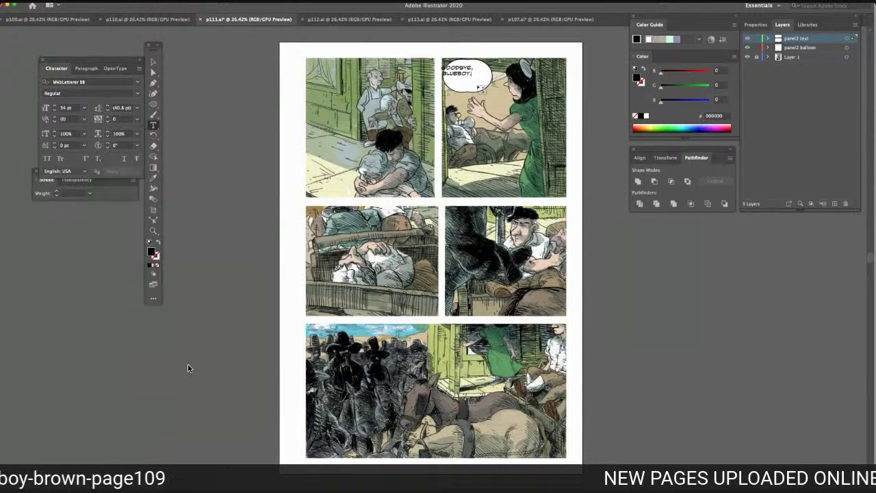
text(BE CAREFUL.)
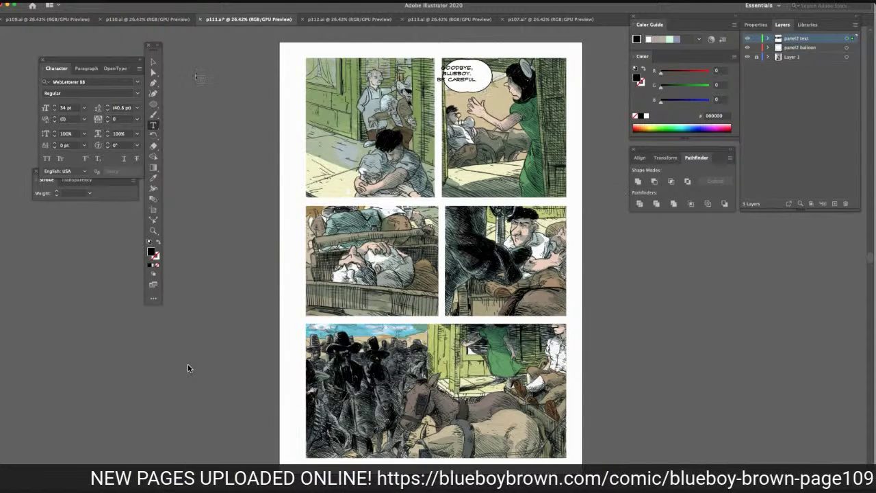
Centre the lettering inside the balloon in panel 2
key(Escape)
drag(456, 80, 462, 74)
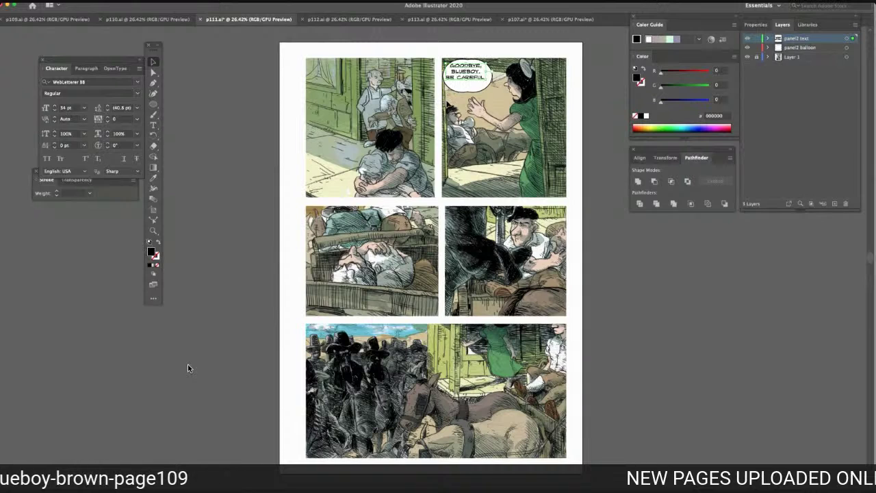
key(Right)
key(Right)
key(Right)
key(Down)
key(Down)
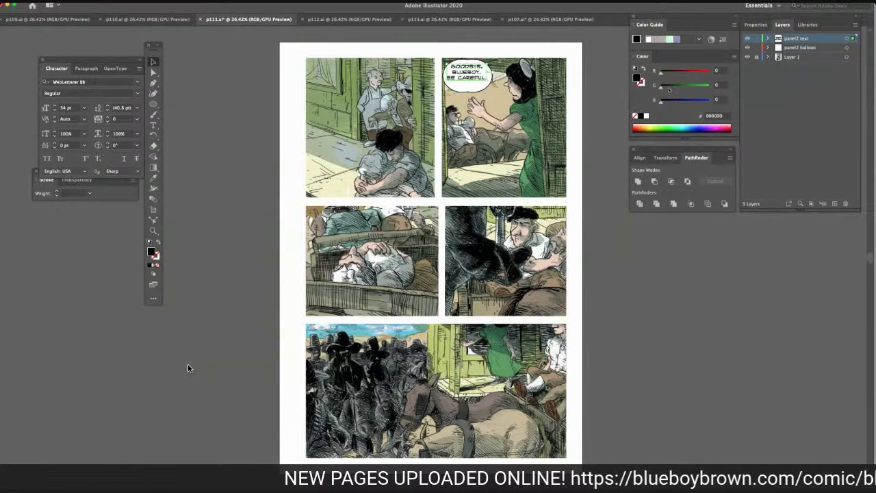
Lock the panel2 text layer and reduce the height of the panel 2 balloon to fit its three lines of lettering
click(757, 38)
click(757, 47)
click(797, 48)
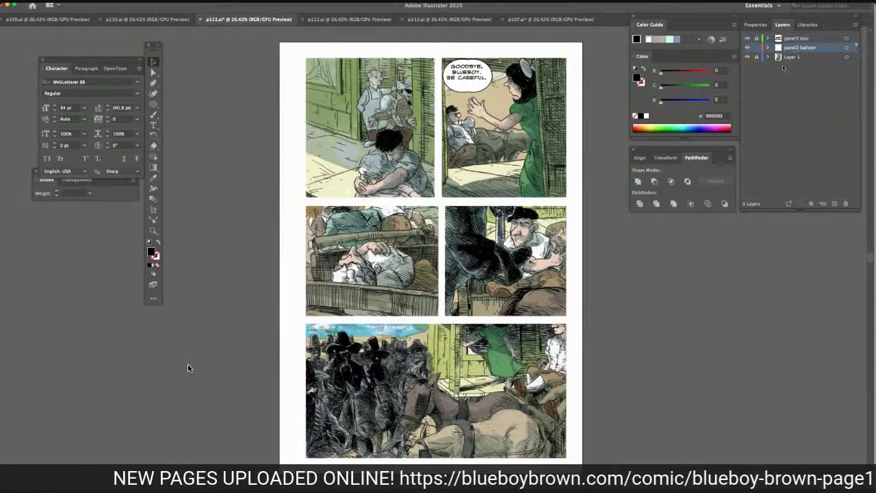
click(468, 90)
drag(469, 92, 468, 87)
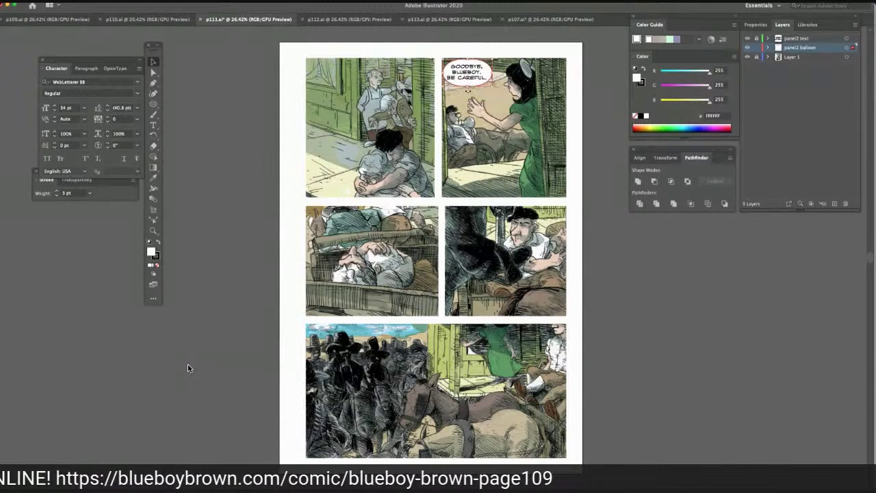
key(Down)
key(Down)
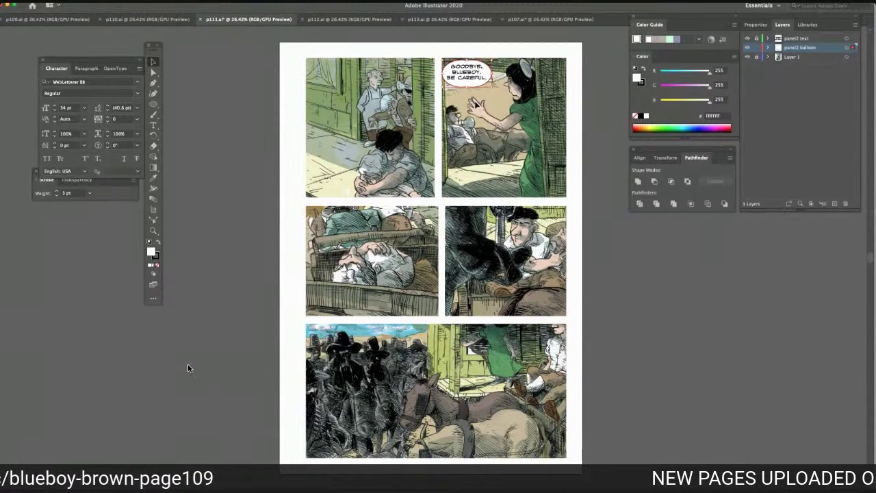
click(575, 180)
Draw a narrow white triangle beside the page as a balloon tail and angle it diagonally
drag(154, 105, 230, 153)
click(154, 63)
drag(212, 122, 224, 171)
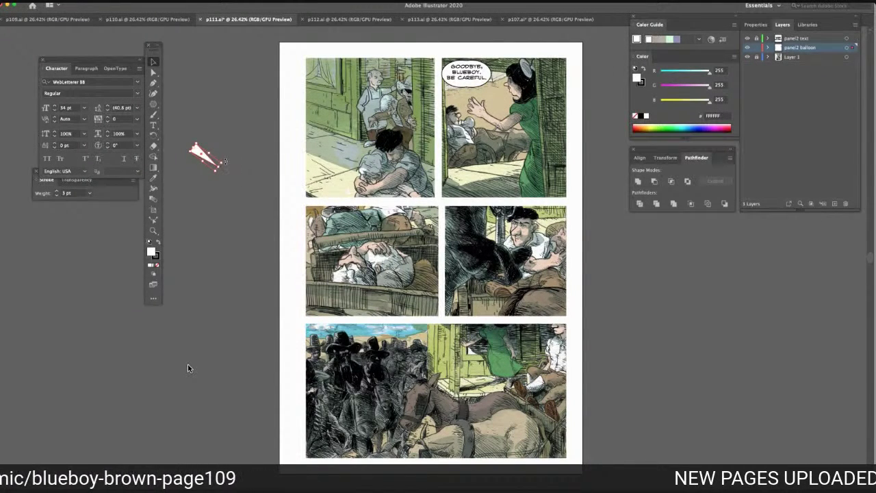
Place the tail on the panel 2 balloon pointing at the woman and unite it with the balloon shape
drag(224, 161, 479, 78)
click(153, 72)
drag(446, 59, 517, 94)
click(637, 180)
click(610, 162)
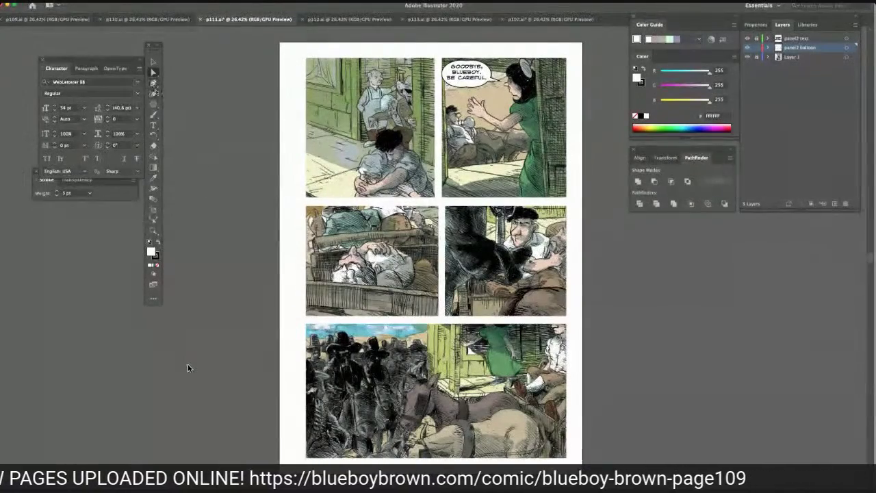
Add a layer named panel3 balloon above the panel2 text layer
click(153, 105)
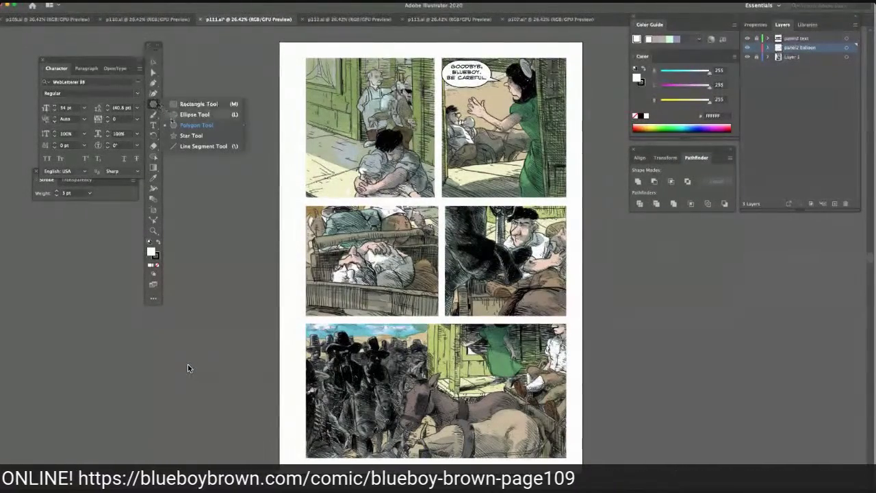
click(173, 114)
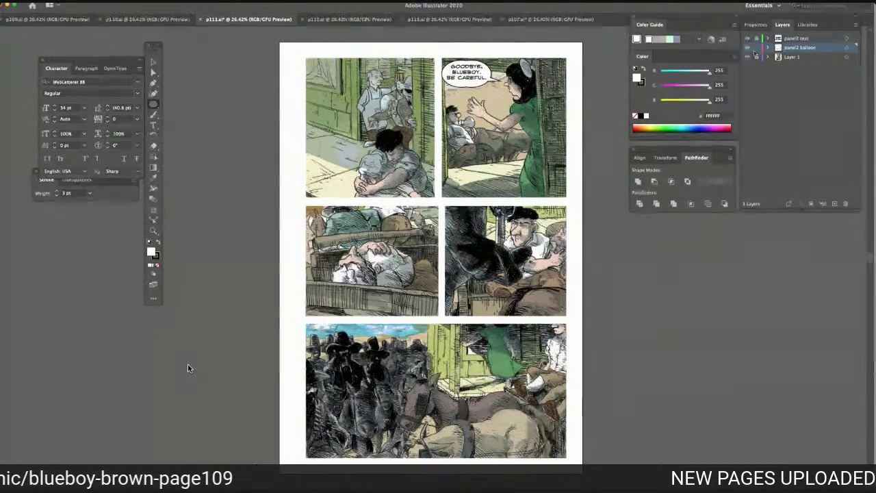
click(797, 39)
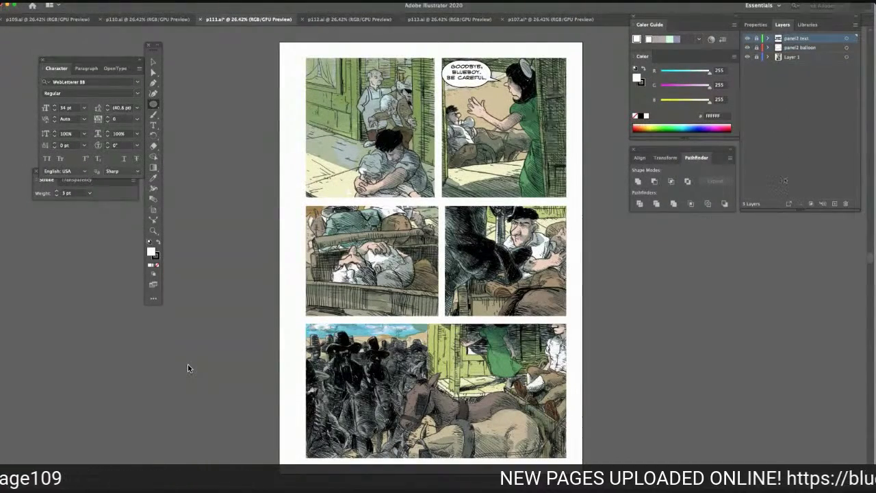
click(835, 204)
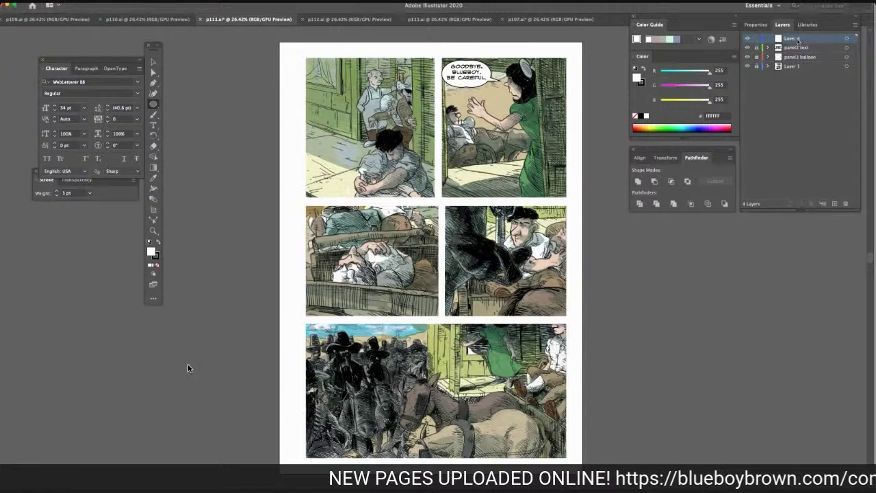
double_click(795, 38)
text(panel3 balloon)
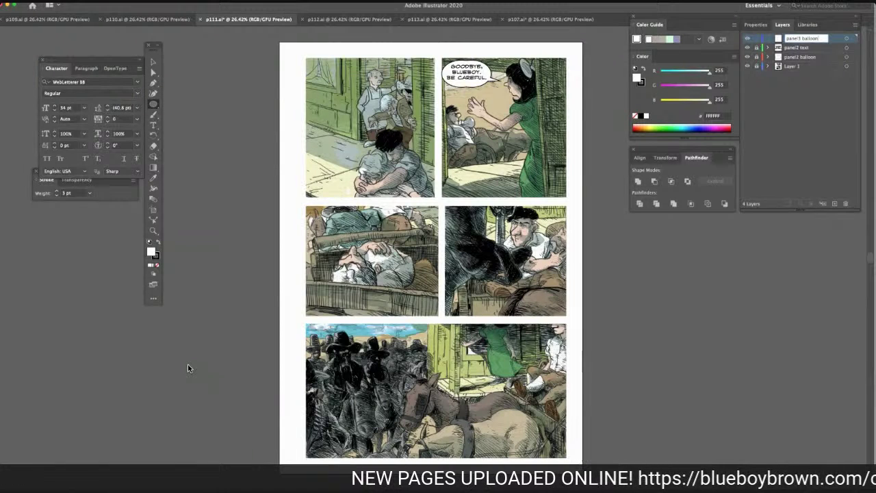
click(769, 115)
click(806, 39)
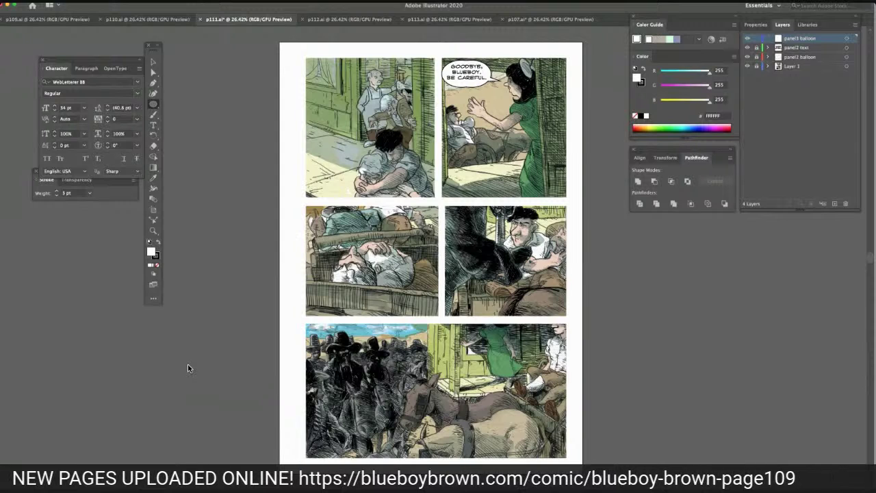
Paste a white circle onto the panel3 balloon layer and flatten it into an oval
key(super+v)
key(v)
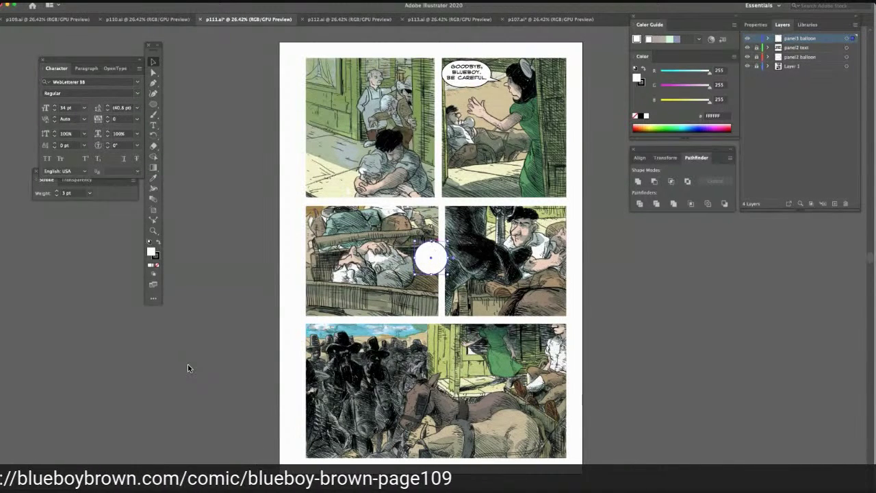
drag(432, 241, 435, 253)
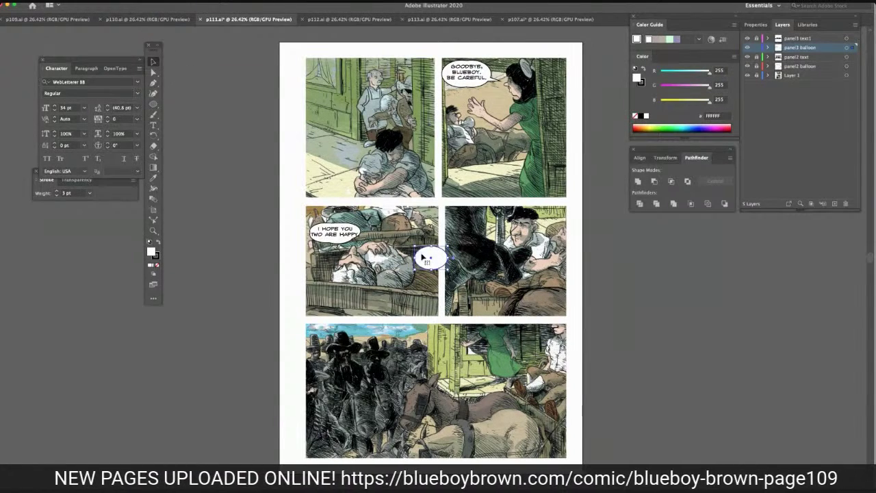
Position the flattened oval and a pasted duplicate behind the two ends of the "I HOPE YOU TWO ARE HAPPY." lettering in panel 3
drag(425, 260, 357, 227)
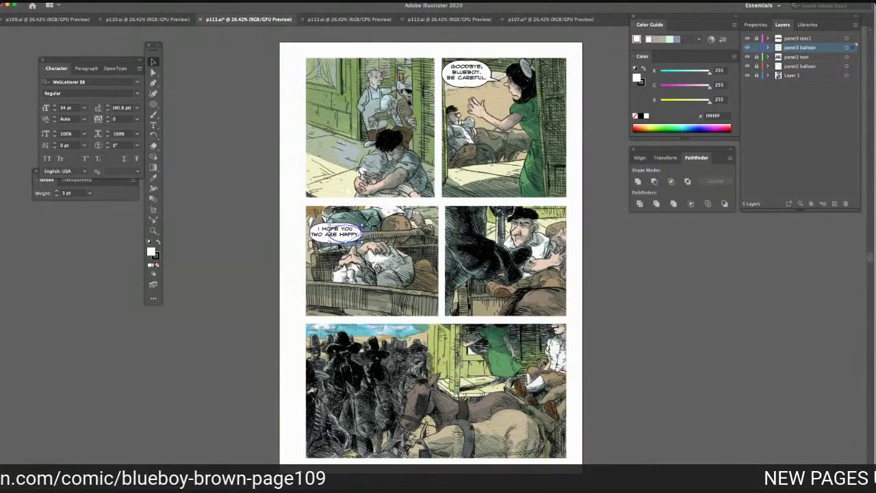
drag(346, 241, 347, 236)
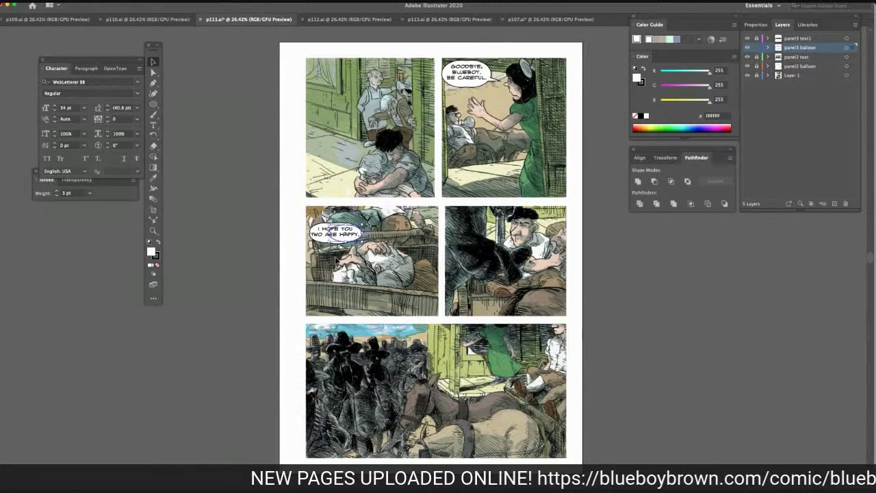
key(super+v)
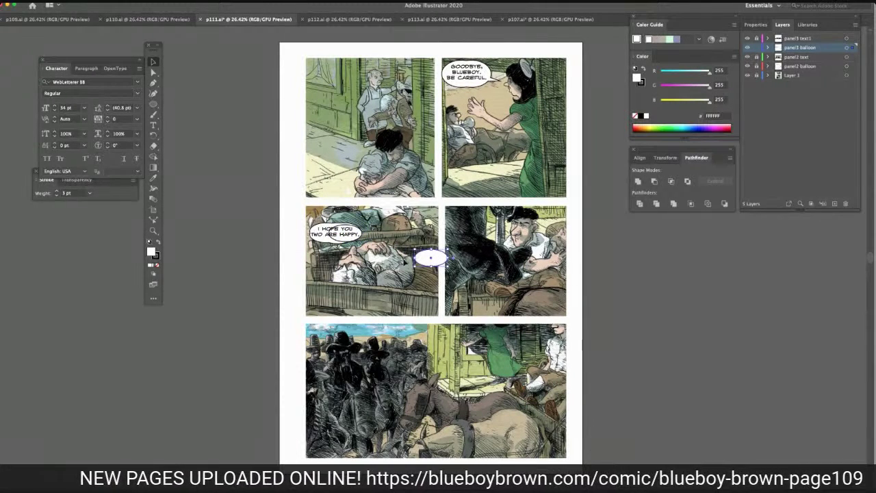
drag(422, 259, 314, 235)
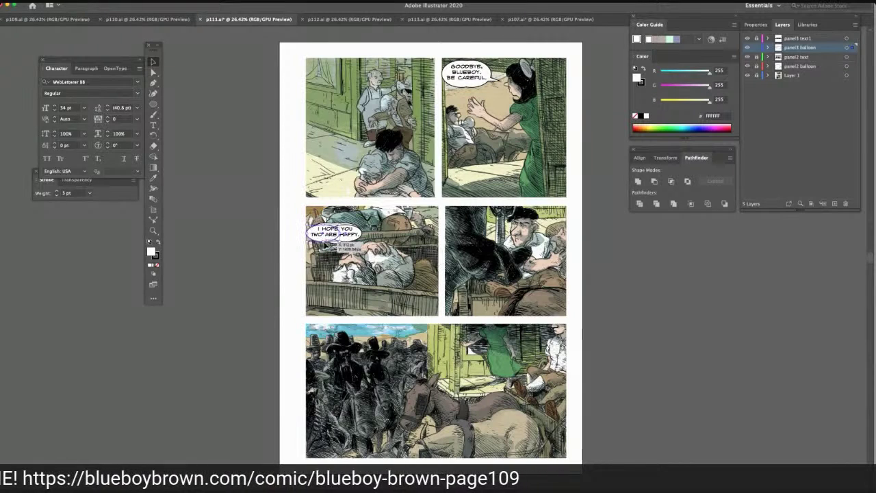
Unite the overlapping ovals behind the panel 3 lettering into a single balloon shape
click(153, 71)
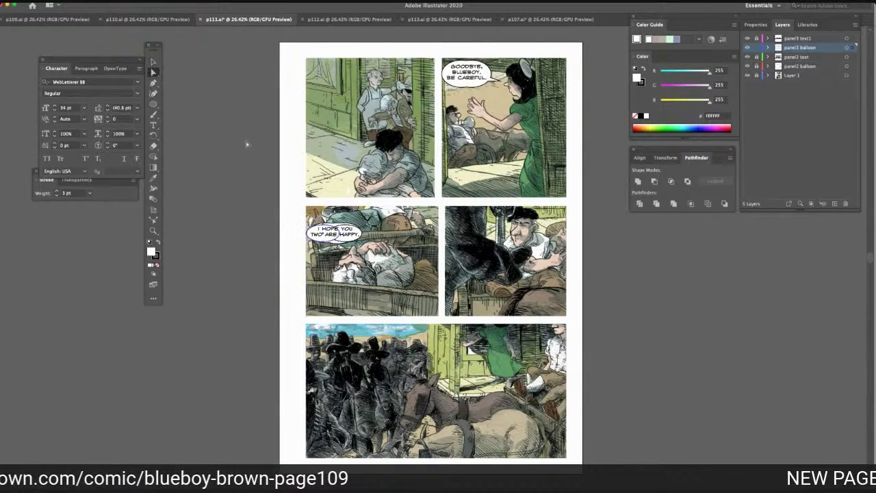
click(333, 237)
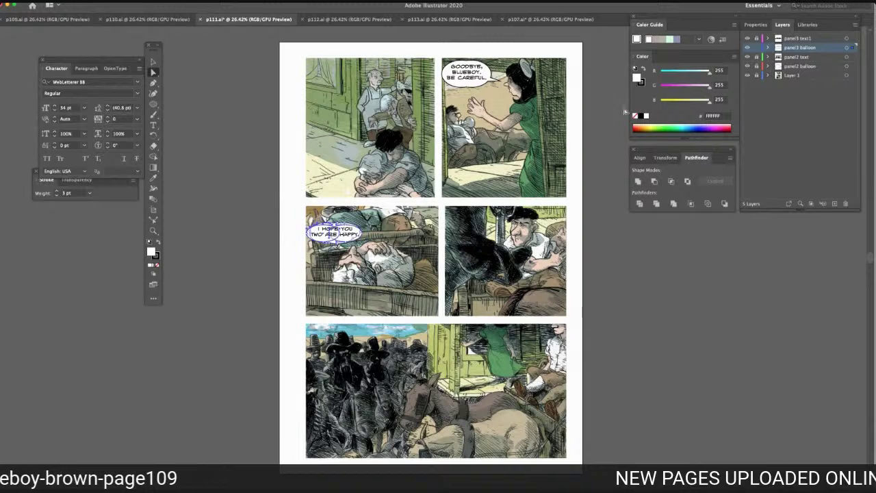
click(637, 181)
click(604, 186)
click(343, 239)
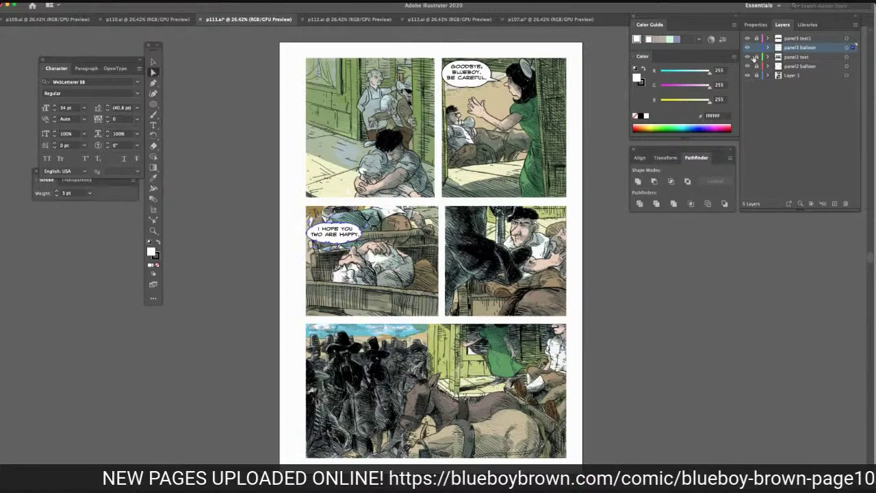
click(153, 63)
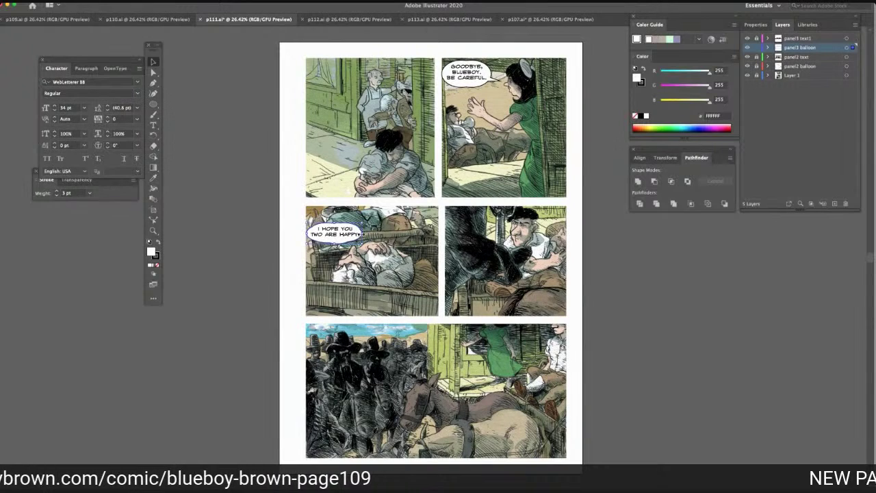
Draw a small white triangle with the Polygon tool beside the artboard and squash it into a narrow, tilted tail spike
drag(363, 235, 363, 235)
click(260, 174)
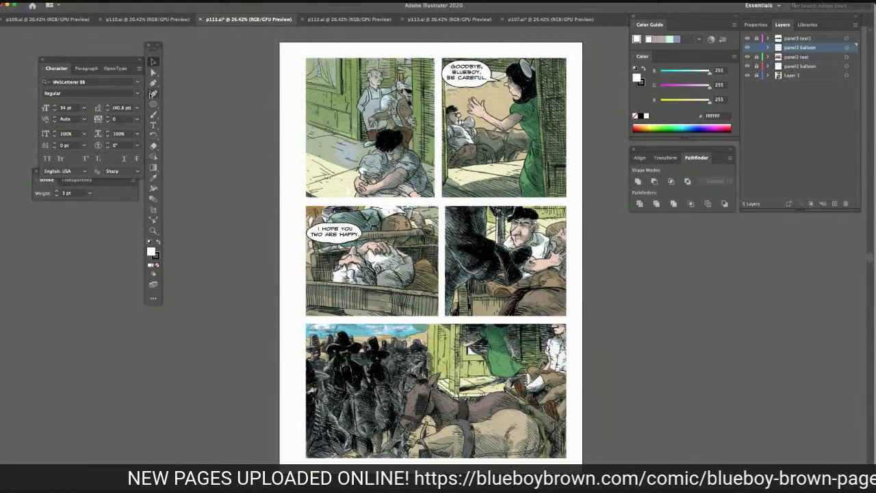
click(153, 104)
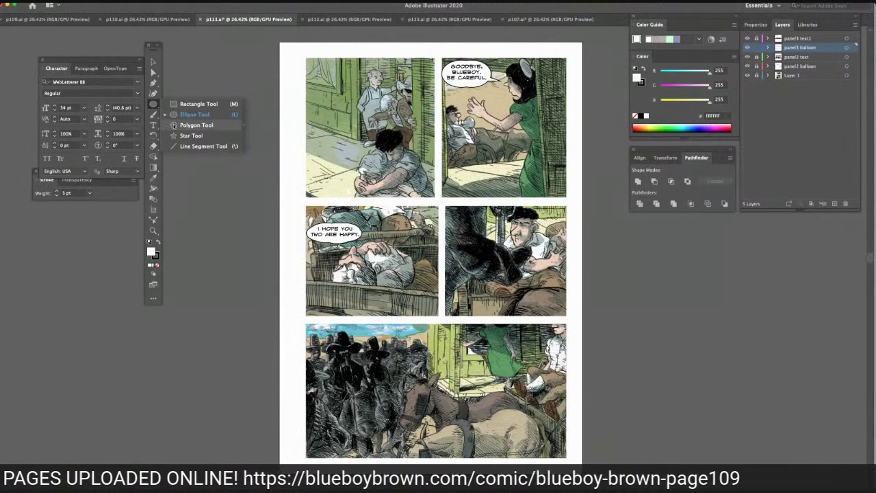
click(173, 125)
drag(212, 168, 219, 145)
click(153, 62)
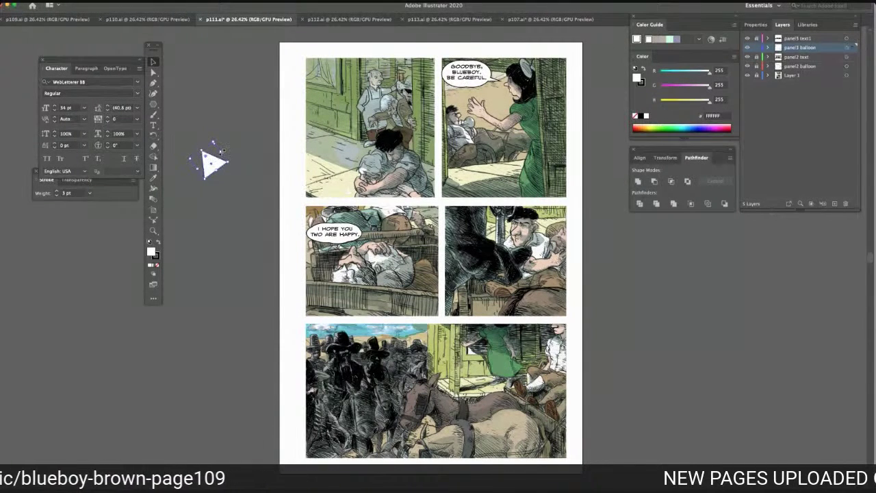
drag(222, 151, 224, 182)
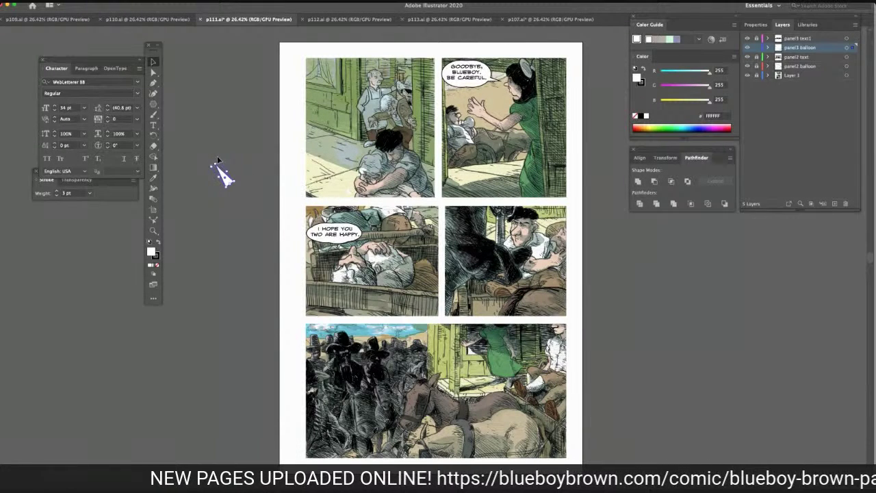
Place the tail spike over the upper edge of the "I HOPE YOU TWO ARE HAPPY." balloon, pointing upward, and unite it with the balloon
drag(212, 163, 339, 237)
key(a)
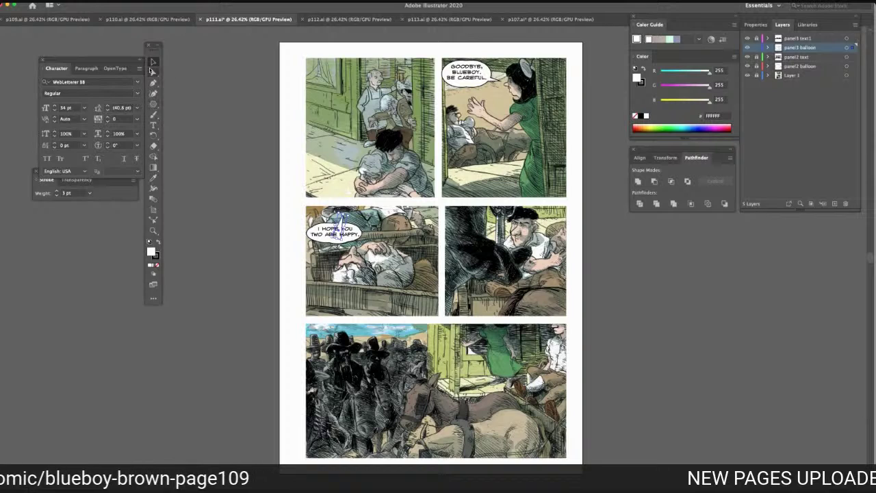
shift+click(349, 240)
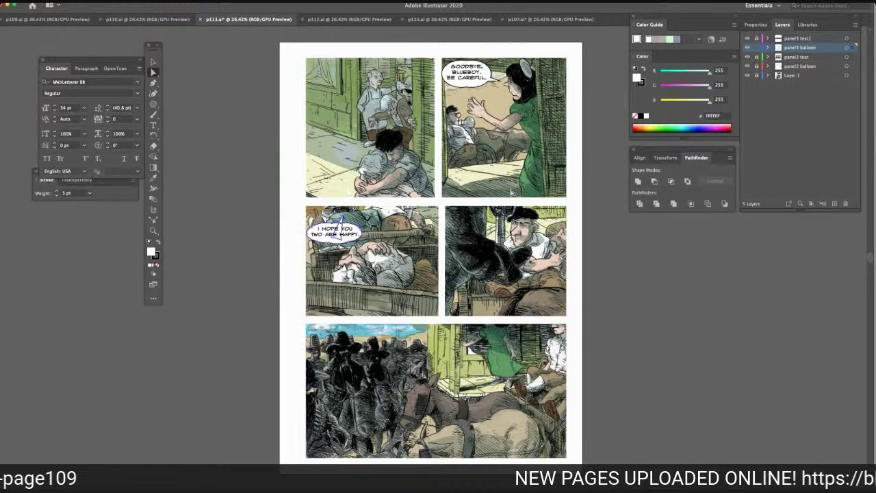
click(611, 180)
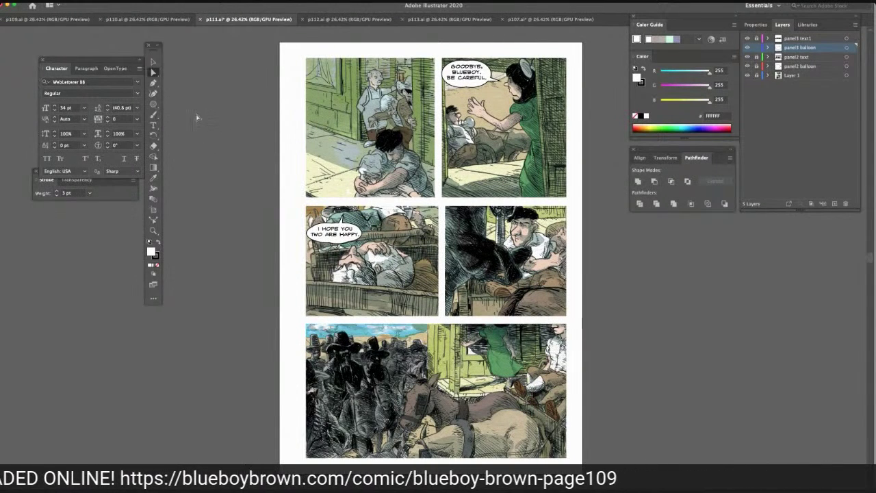
Paste copies of the white oval and overlap them slightly offset just below the first balloon in panel 3
click(154, 105)
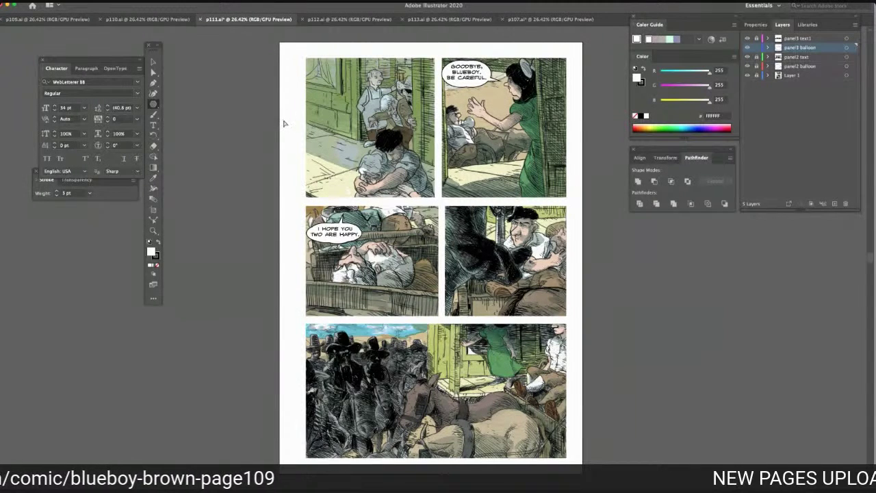
key(ctrl+v)
key(v)
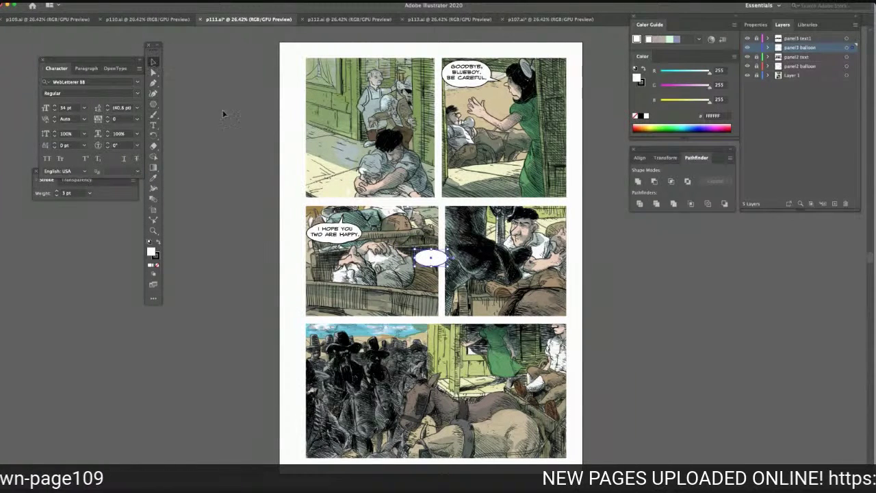
drag(426, 260, 319, 261)
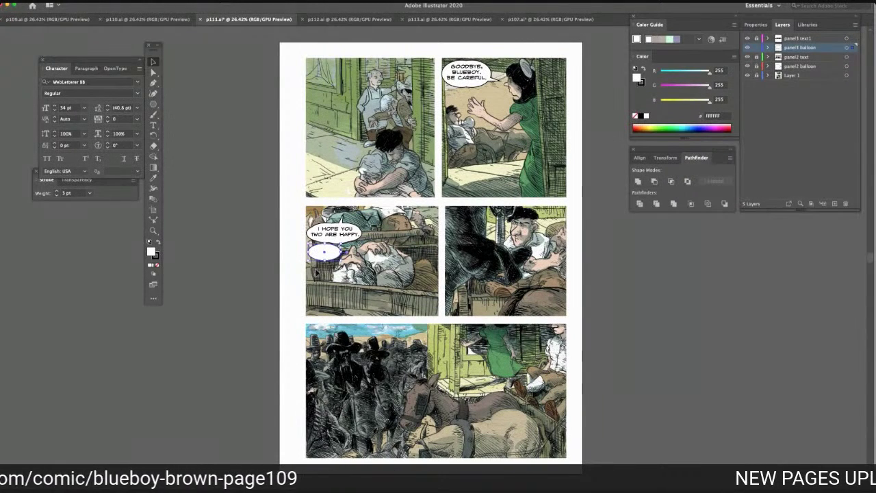
drag(428, 259, 324, 257)
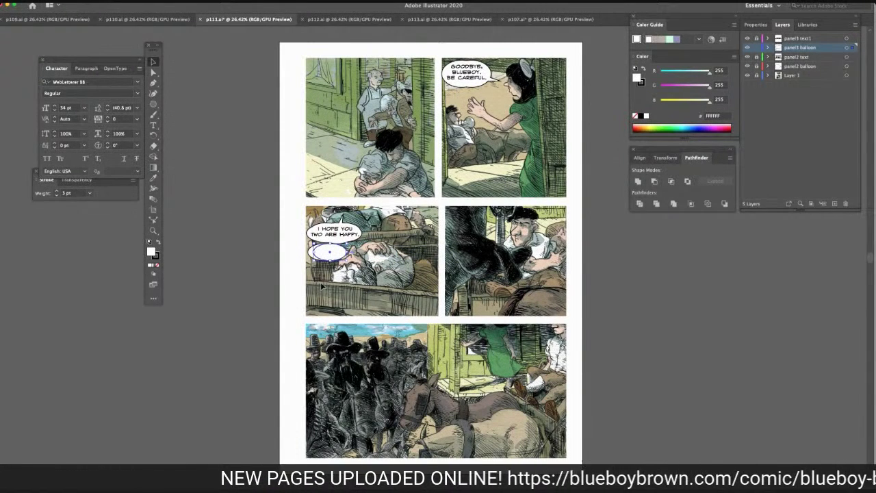
key(ctrl+z)
drag(426, 263, 315, 258)
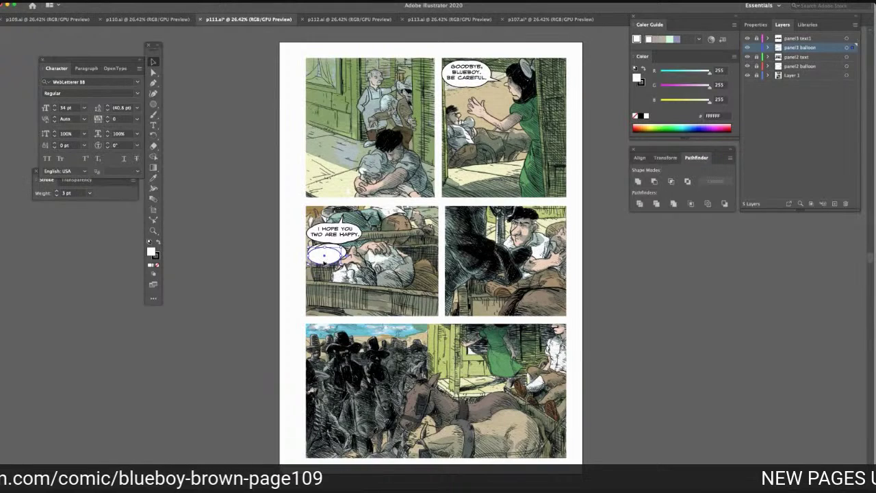
key(ctrl+z)
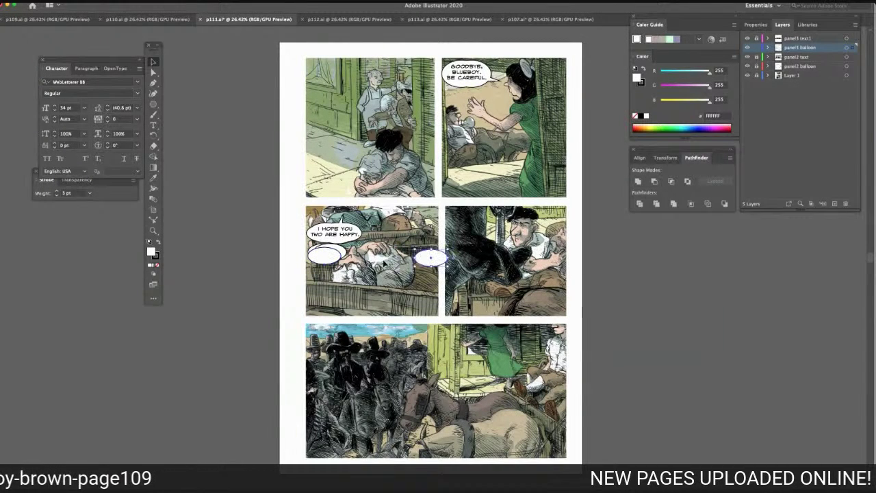
drag(430, 259, 316, 258)
Unite the overlapping ovals below the first panel 3 balloon into a second balloon shape
click(153, 72)
click(328, 254)
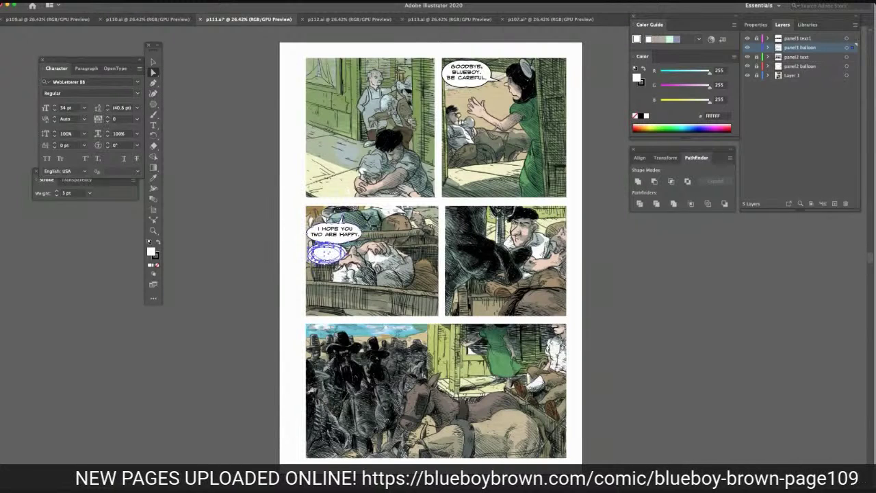
click(638, 176)
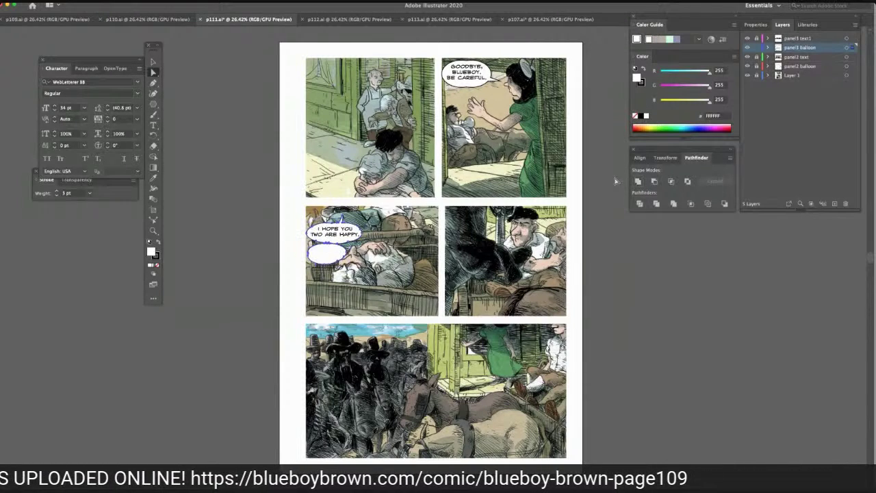
Add a layer named panel3 text2 above the panel3 text1 layer
click(154, 125)
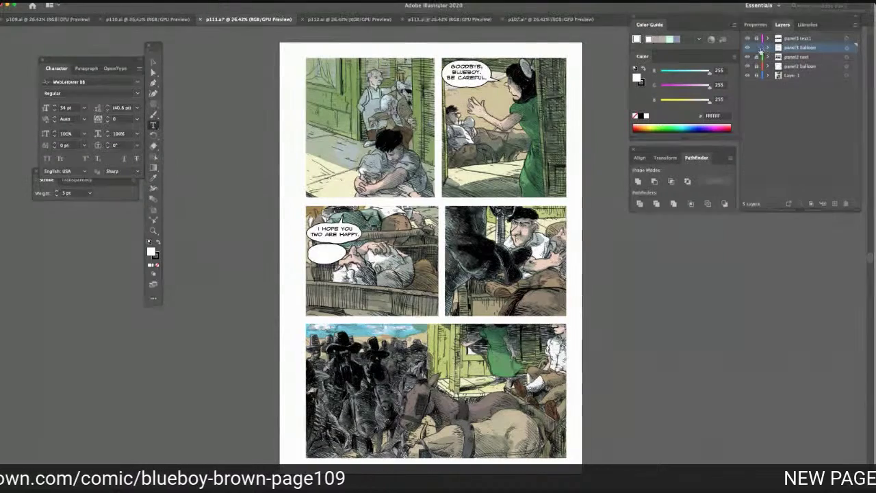
click(796, 38)
click(835, 204)
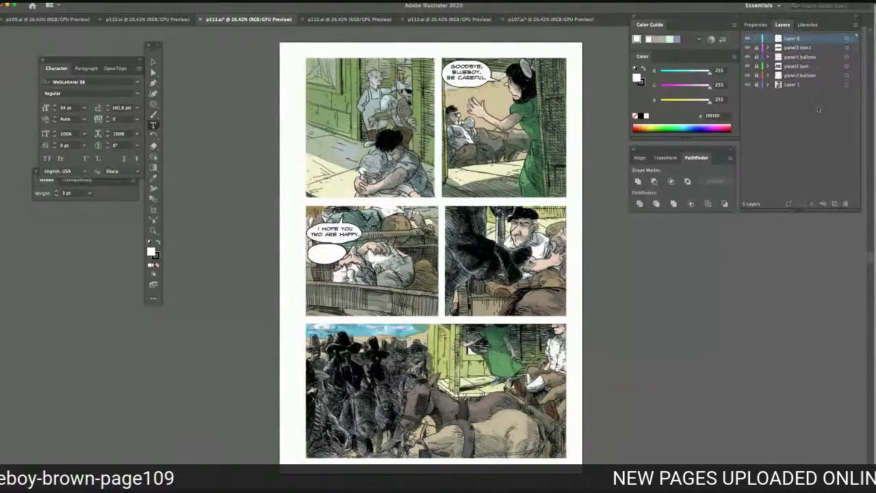
double_click(795, 38)
text(panel)
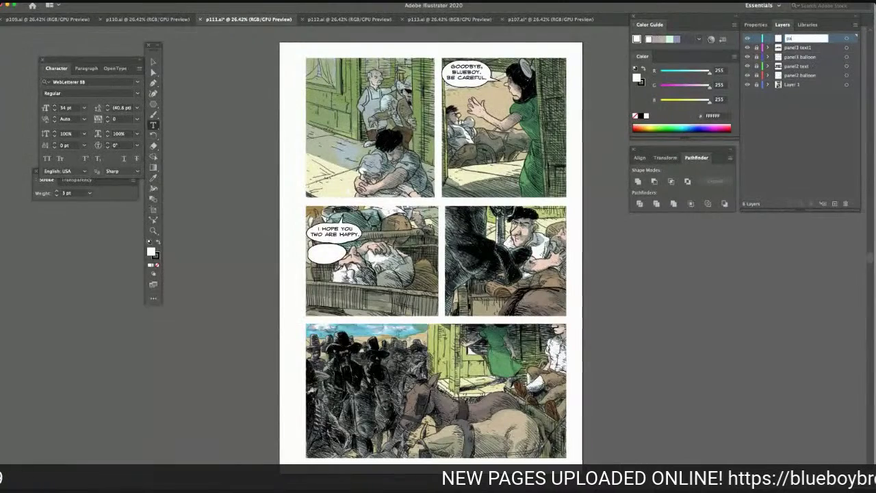
text(3 text2)
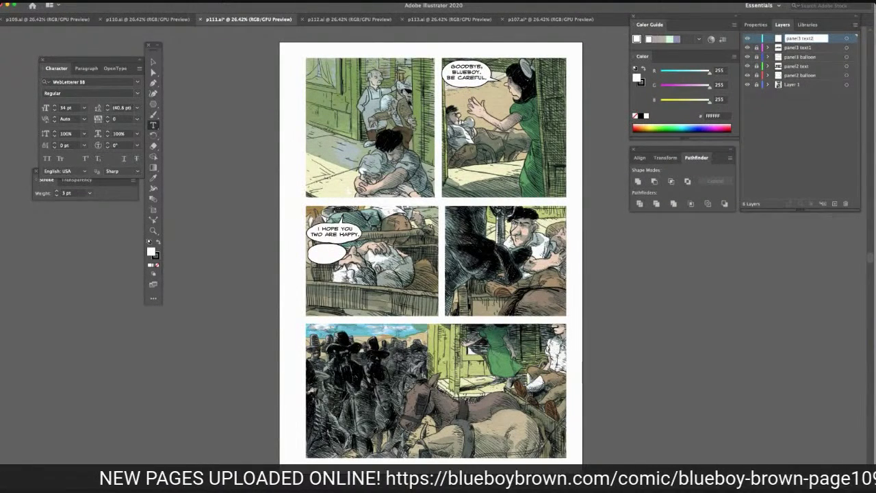
key(Return)
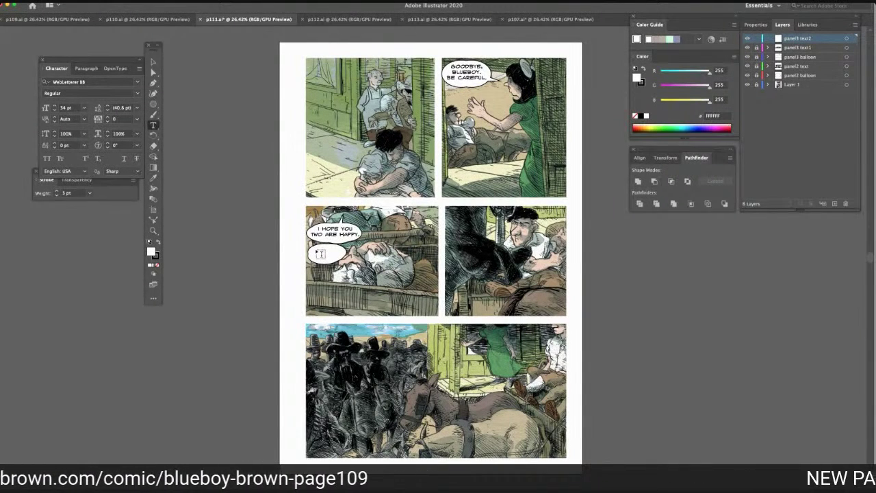
click(319, 255)
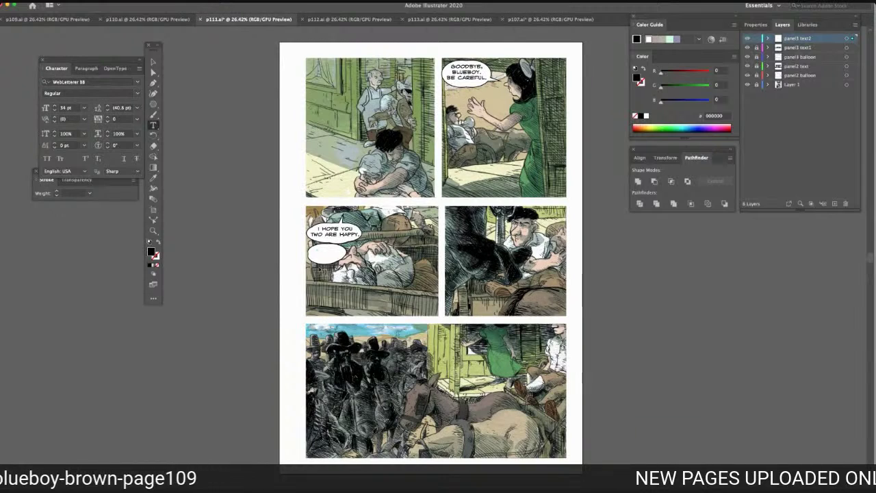
key(super+z)
click(157, 116)
click(154, 126)
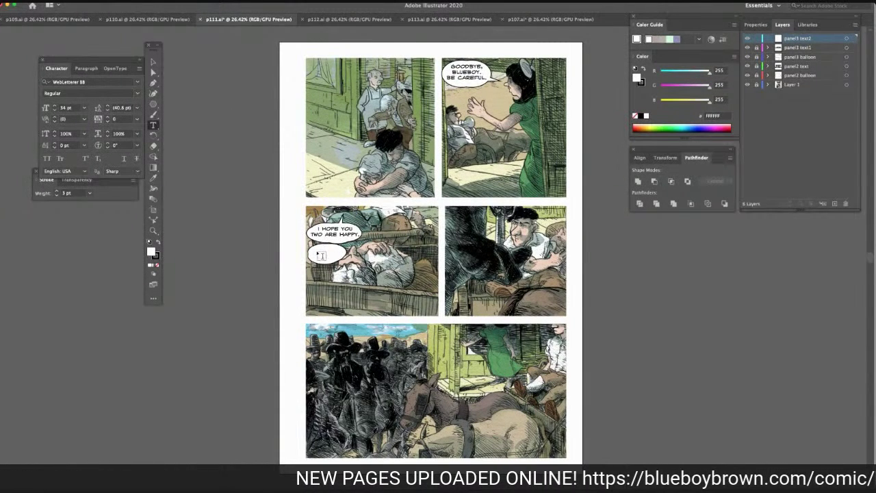
click(322, 254)
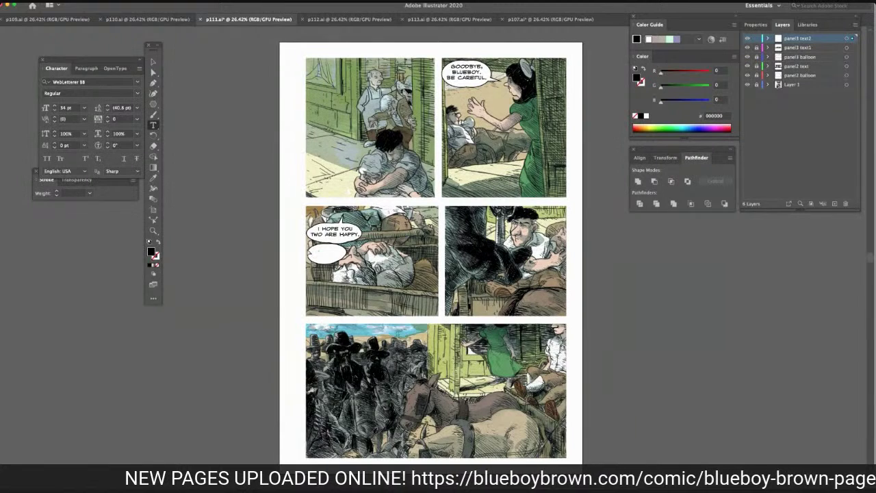
key(Escape)
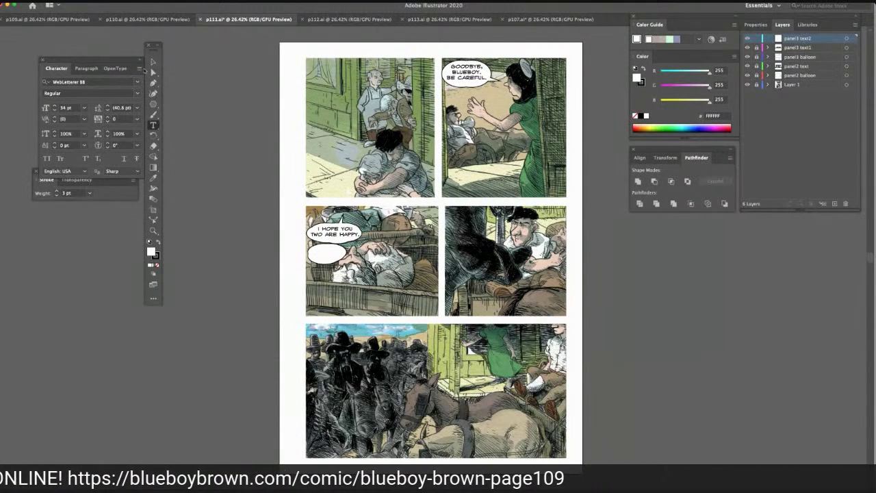
click(154, 125)
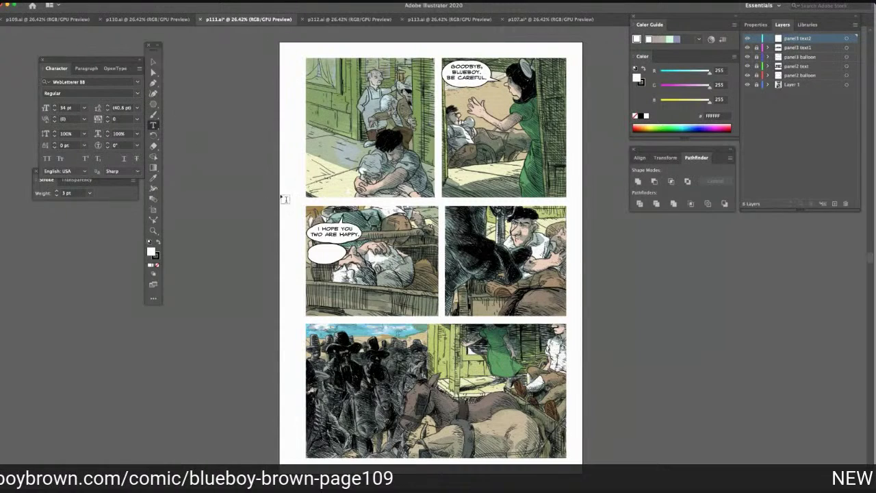
click(321, 257)
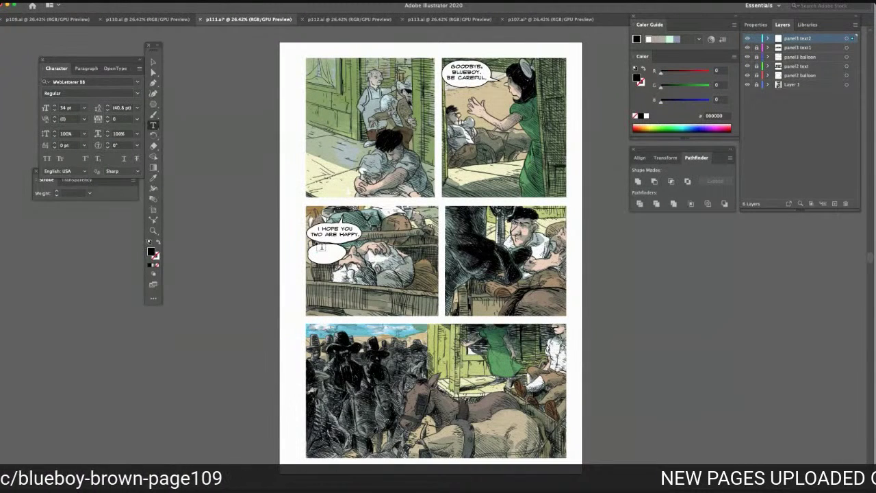
click(321, 247)
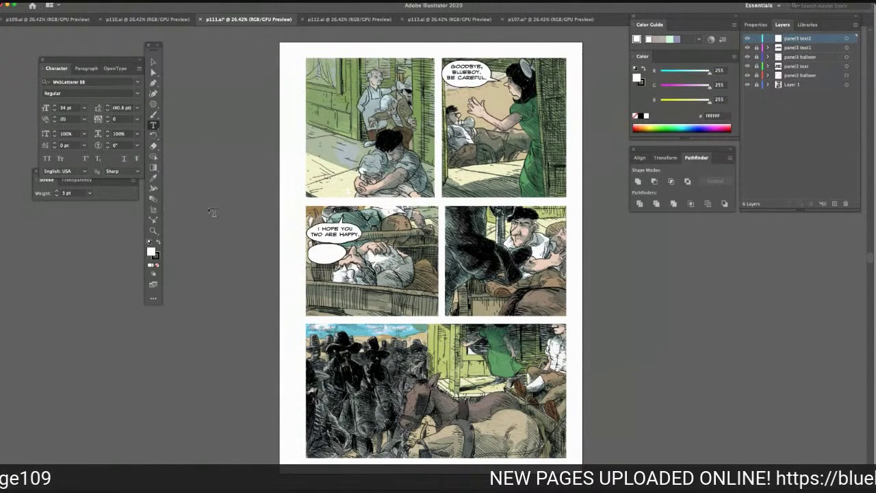
Letter "WE COULD'VE SPENT THIS TIME TRADING." on three lines in the empty area beside the artboard
click(212, 210)
text(WE COUL)
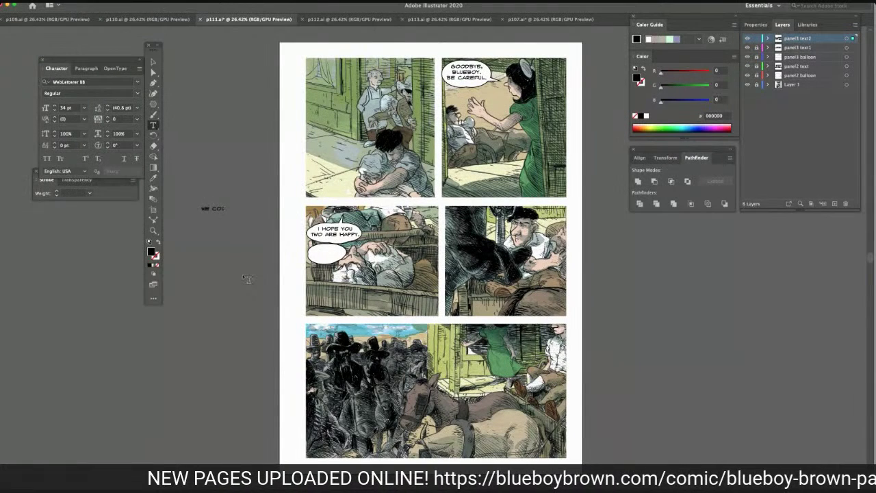
text(D'VE)
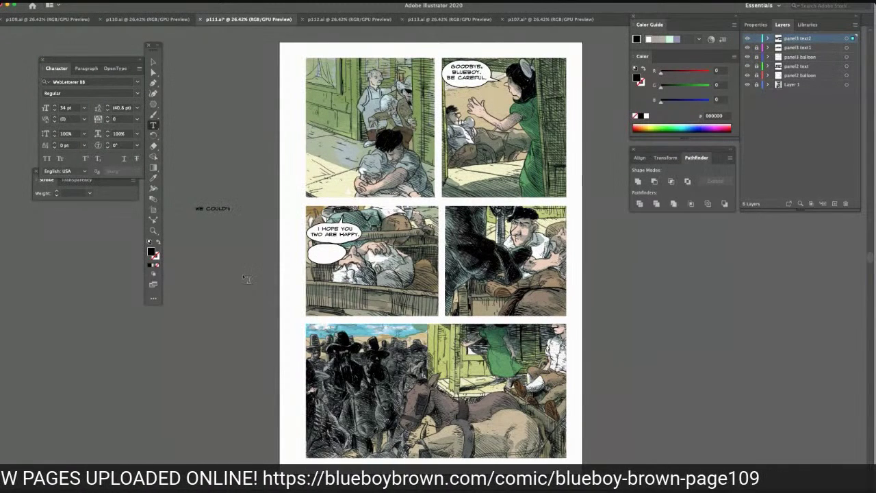
key(Return)
text(BAID)
text( THIS)
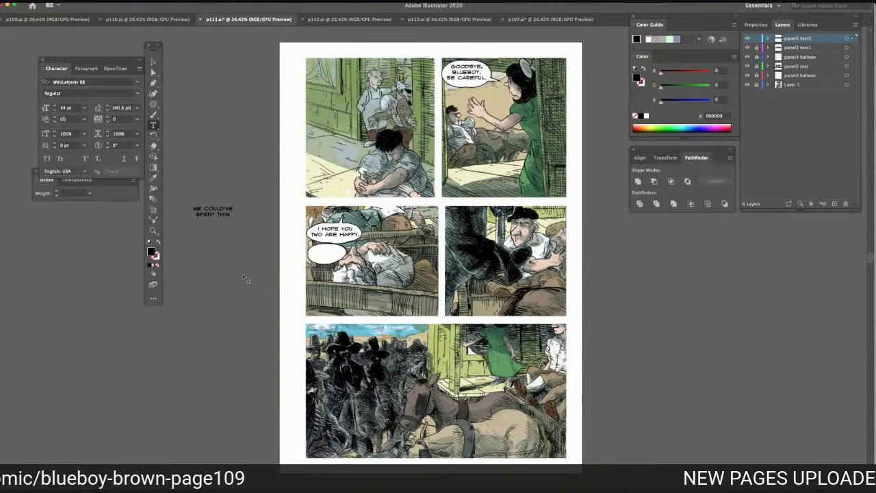
text( TIME TOGE)
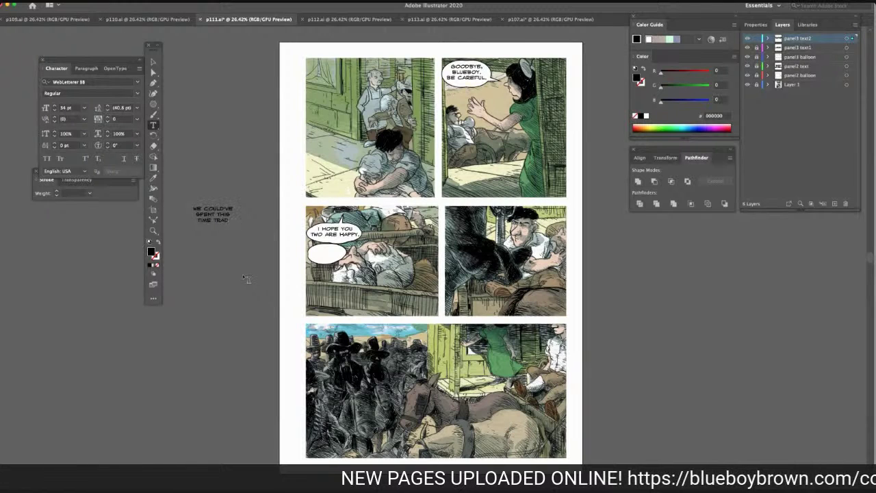
text(ING.)
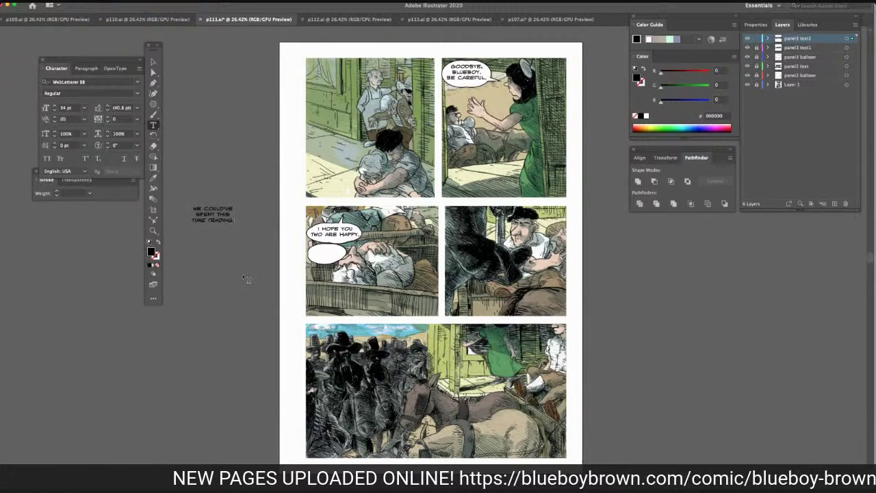
Move the "WE COULD'VE SPENT THIS TIME TRADING." lettering over the empty second balloon in panel 3
click(154, 61)
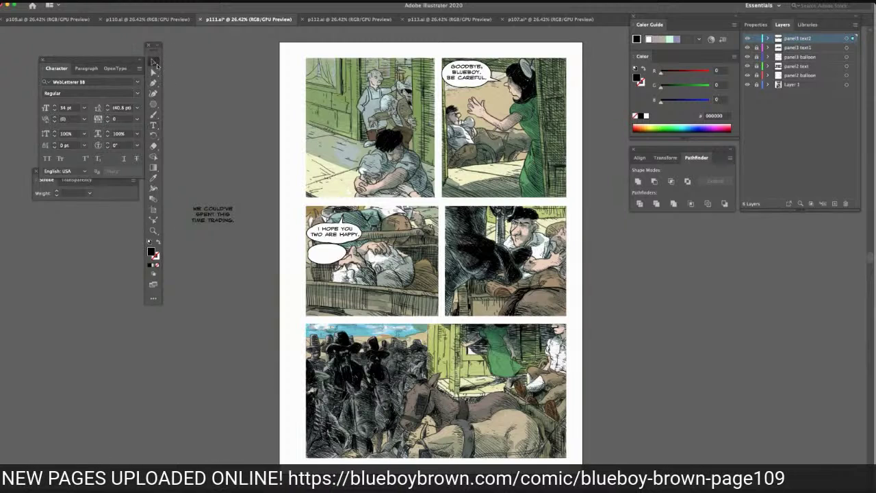
drag(209, 219, 319, 256)
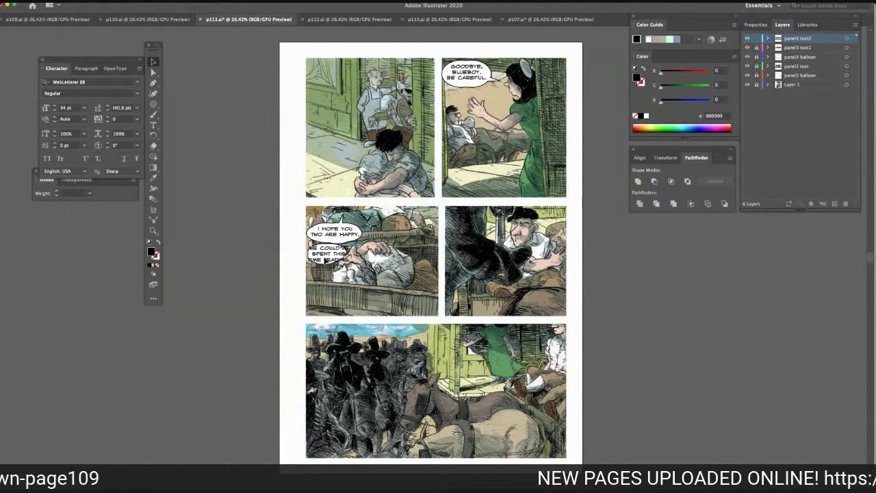
drag(328, 257, 326, 255)
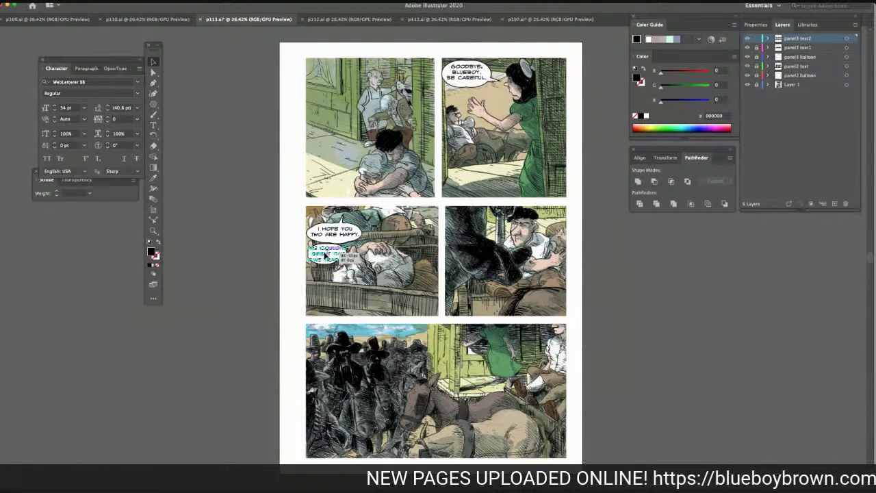
drag(326, 256, 325, 256)
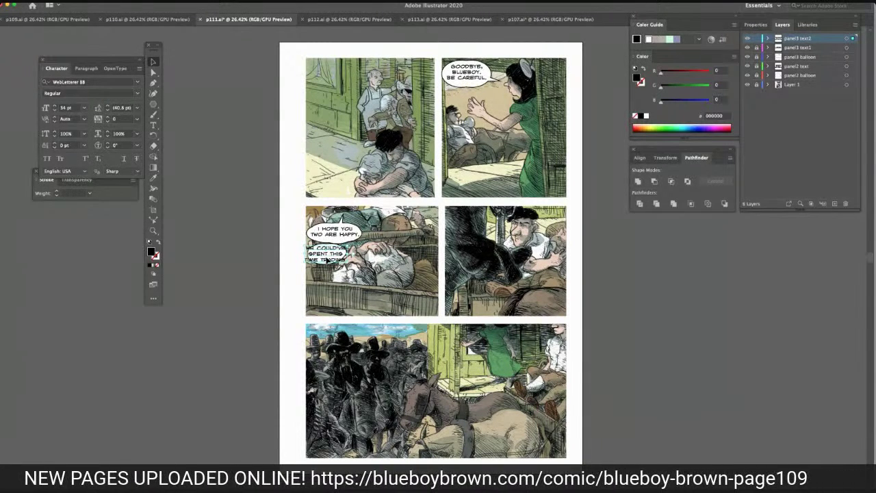
Break "TRADING." onto a fourth line and move the lettering to the right edge of panel 3
click(153, 125)
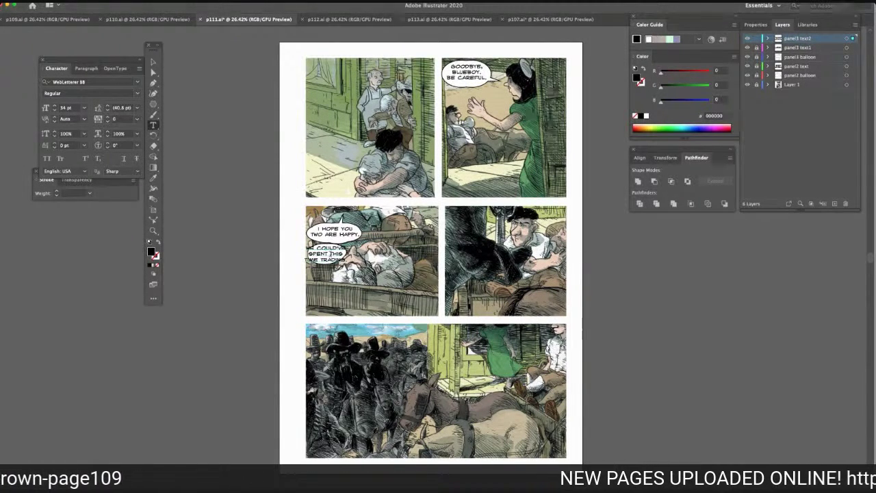
click(331, 254)
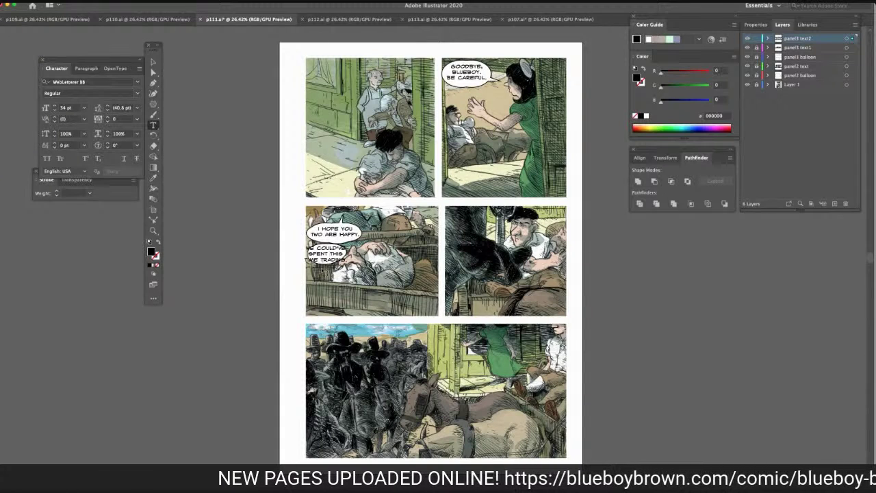
key(Return)
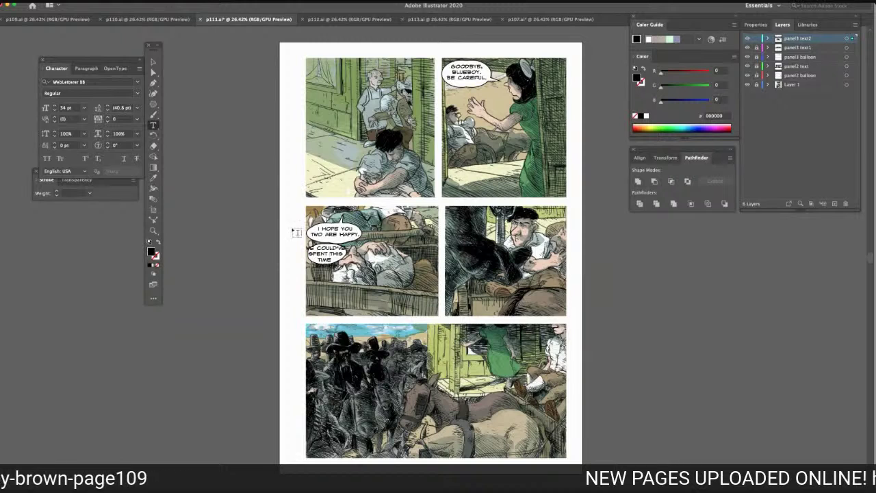
click(154, 62)
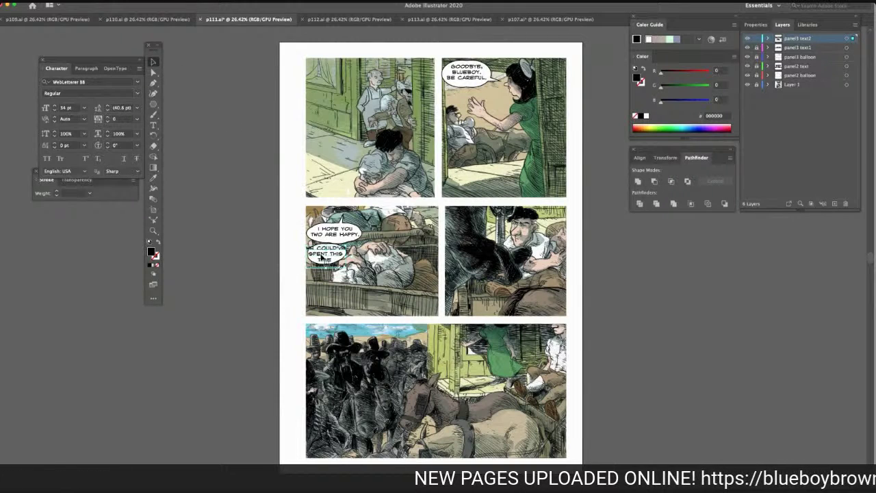
drag(324, 255, 419, 247)
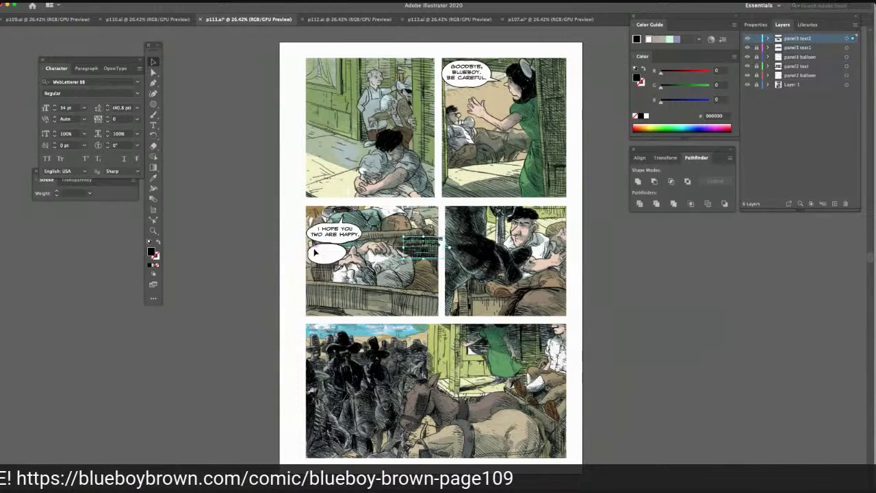
Lock the panel3 text2 layer, then unlock the panel3 balloon layer and make it active
click(756, 40)
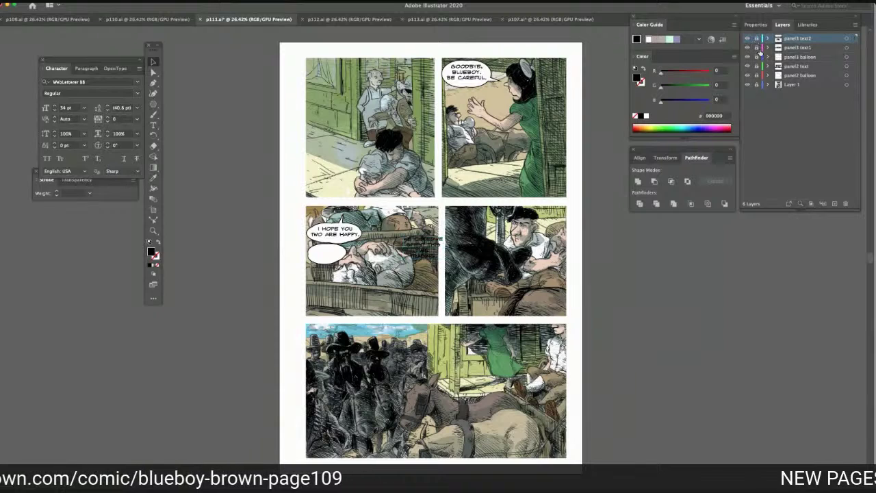
click(795, 48)
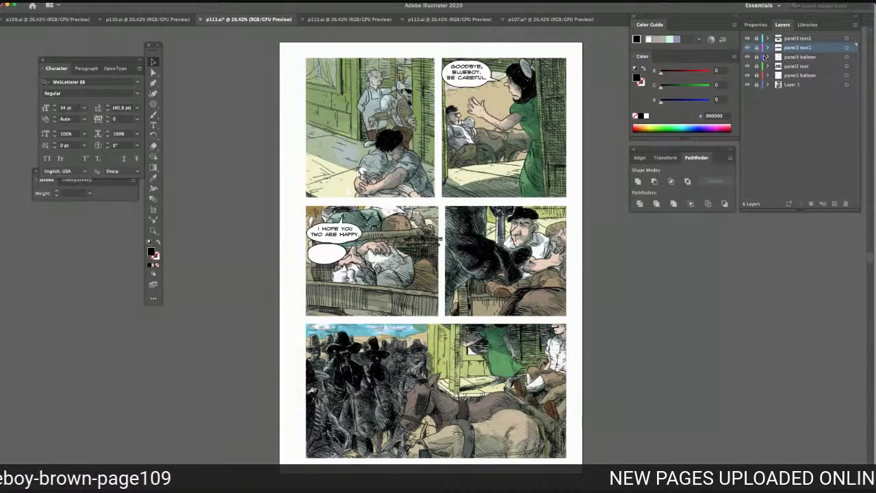
click(791, 57)
Move the empty second balloon behind the lettering at the right edge of panel 3
mouse_move(320, 260)
mouse_down()
mouse_move(336, 263)
mouse_move(319, 259)
mouse_up()
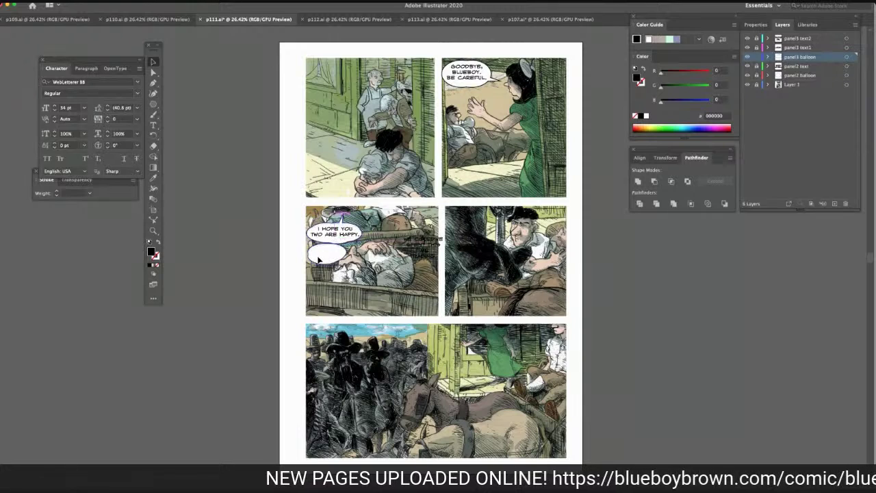
key(d)
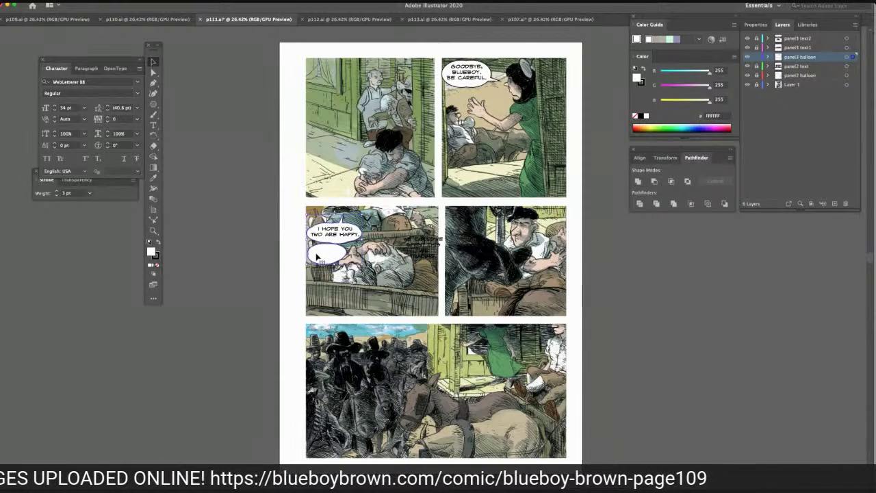
click(211, 207)
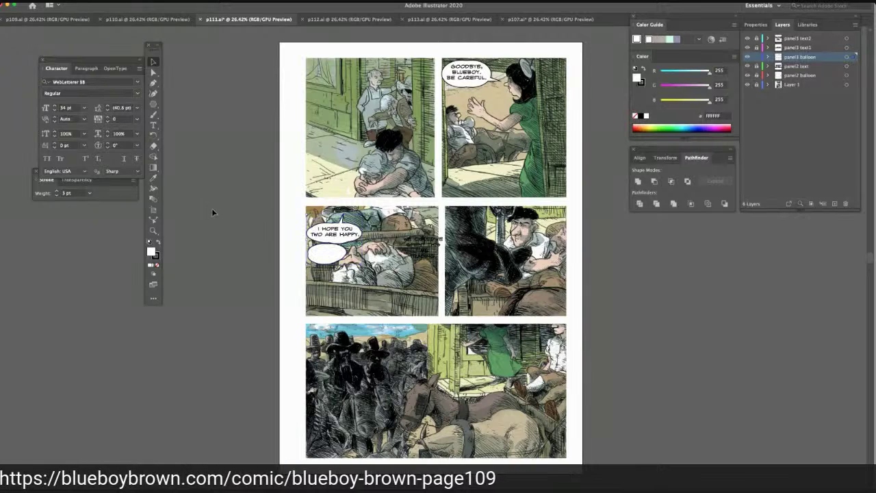
click(323, 271)
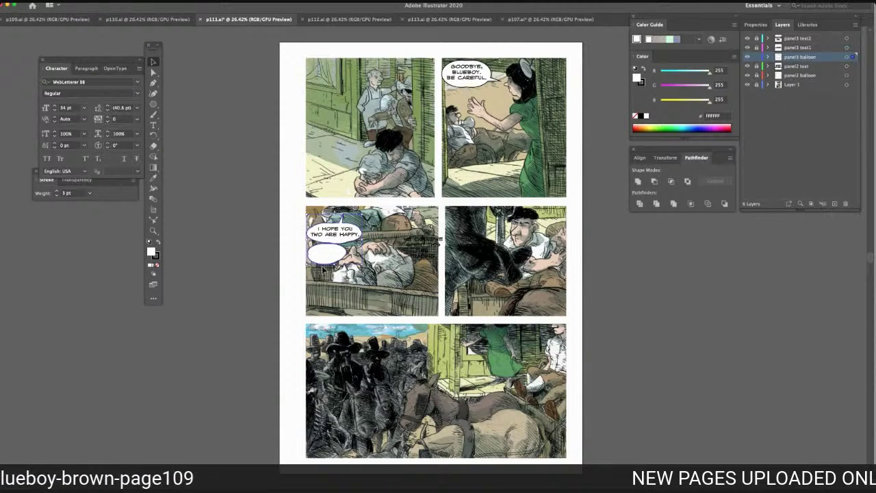
mouse_move(293, 220)
drag(340, 388, 360, 387)
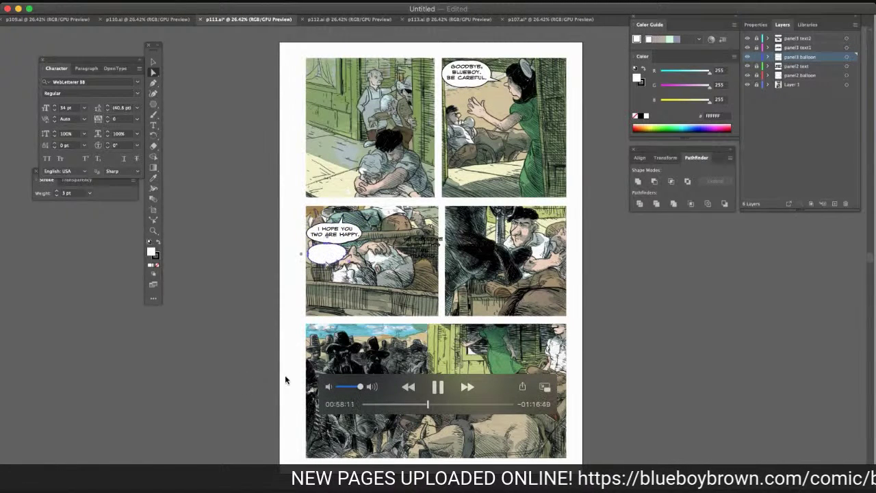
drag(362, 388, 338, 389)
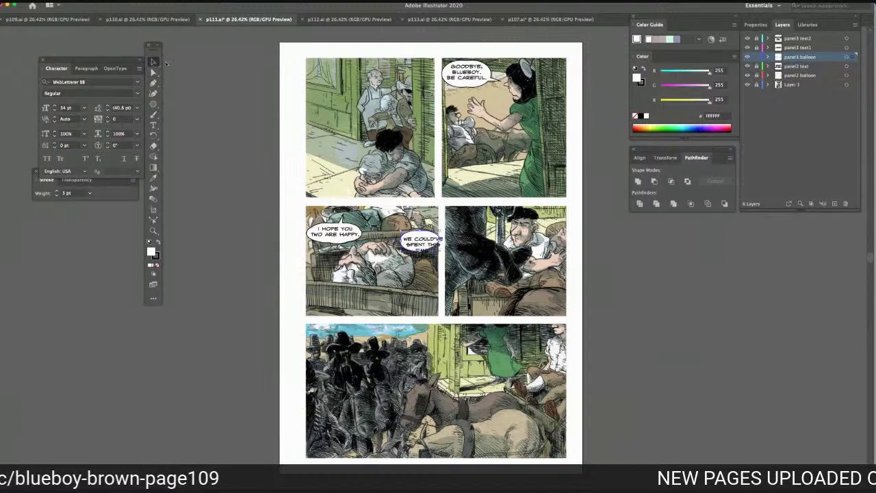
Enlarge the second panel 3 balloon in height and width to surround the four lines of lettering
drag(420, 251, 440, 267)
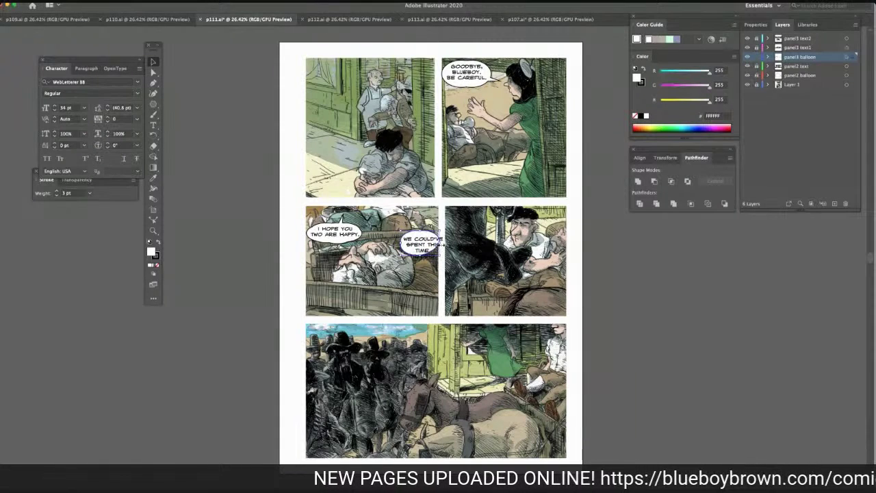
drag(440, 244, 424, 261)
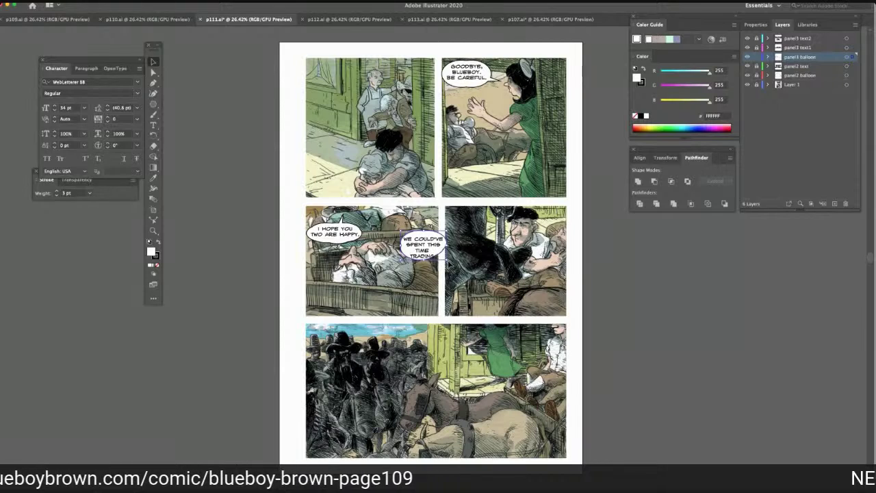
key(super+a)
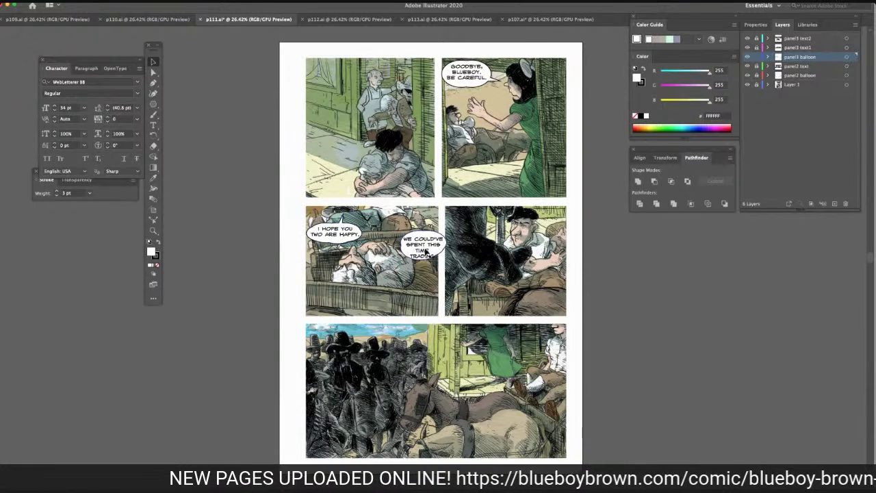
Reshape the sides of the second balloon's outline to fit more evenly around the lettering
click(154, 72)
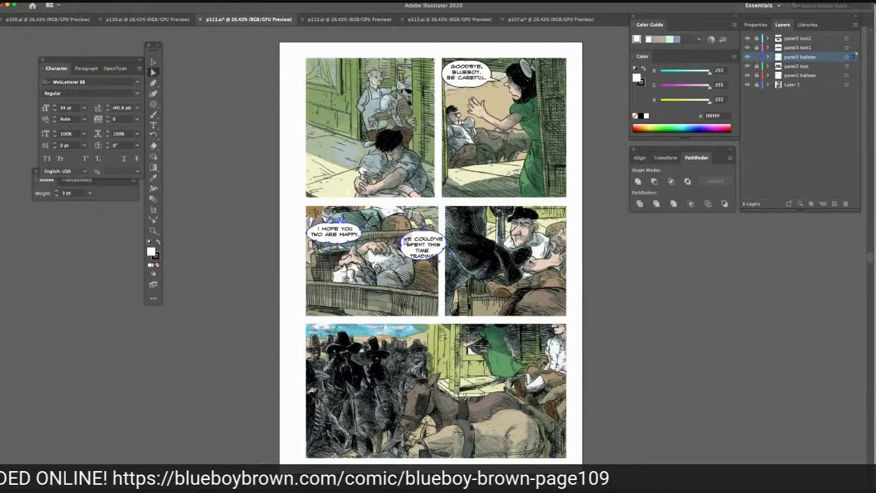
click(238, 240)
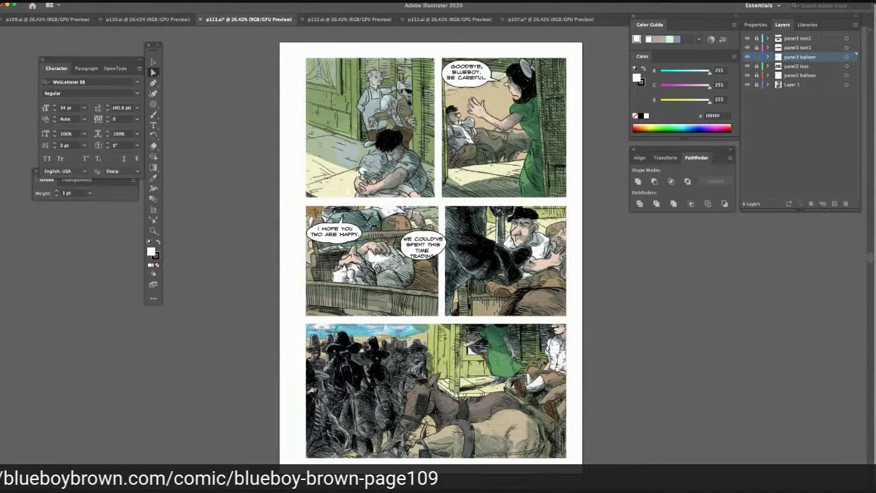
click(404, 246)
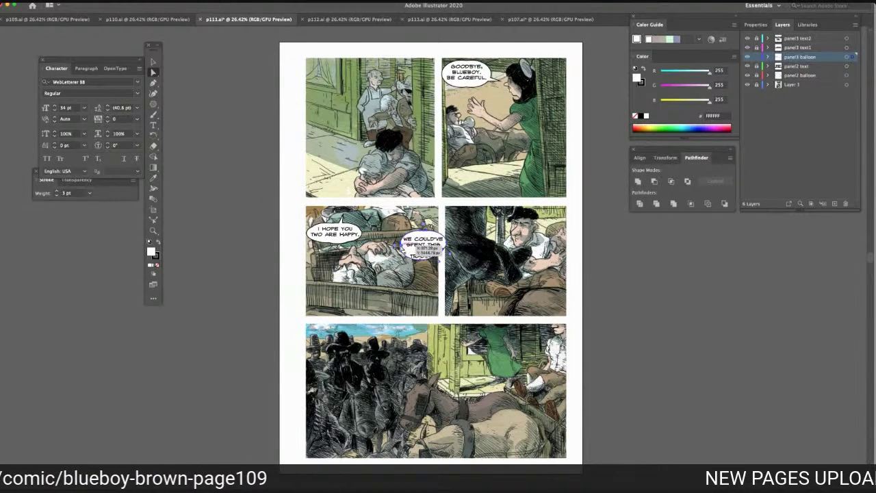
drag(403, 246, 442, 267)
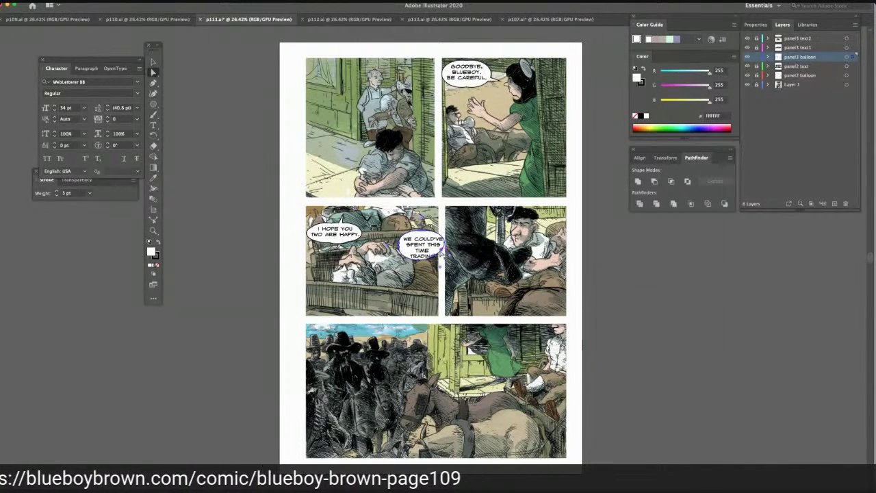
drag(440, 254, 444, 255)
click(599, 231)
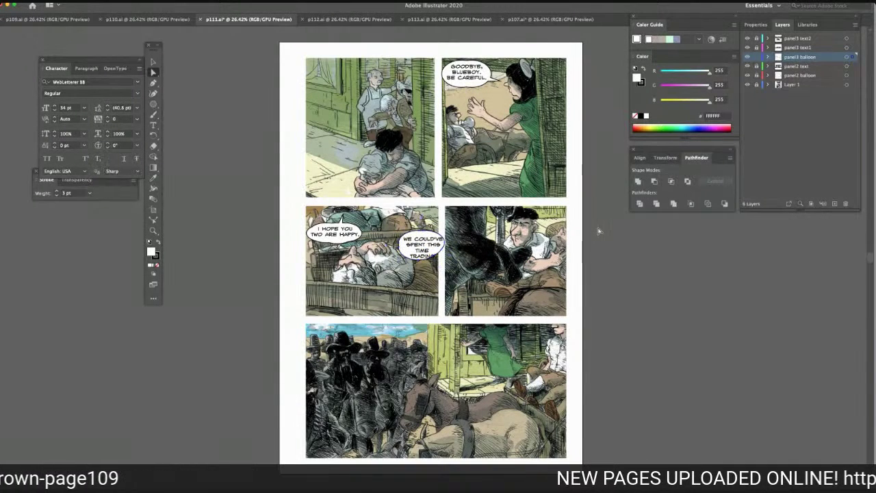
Paste the white oval and overlap offset copies of it on the second balloon around the lettering
key(super+v)
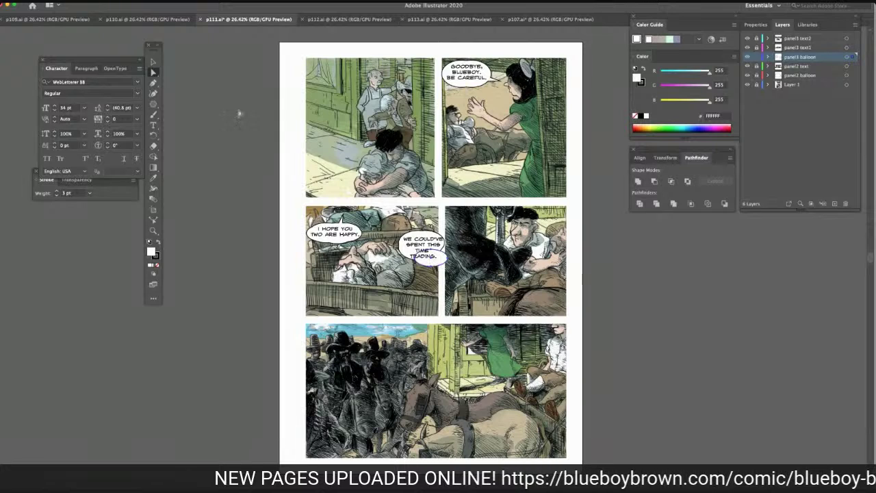
click(152, 62)
drag(438, 262, 438, 255)
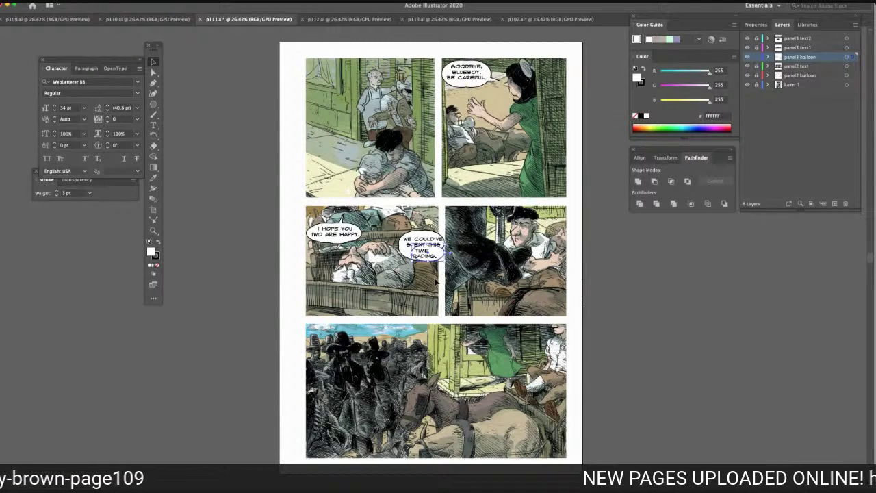
click(441, 283)
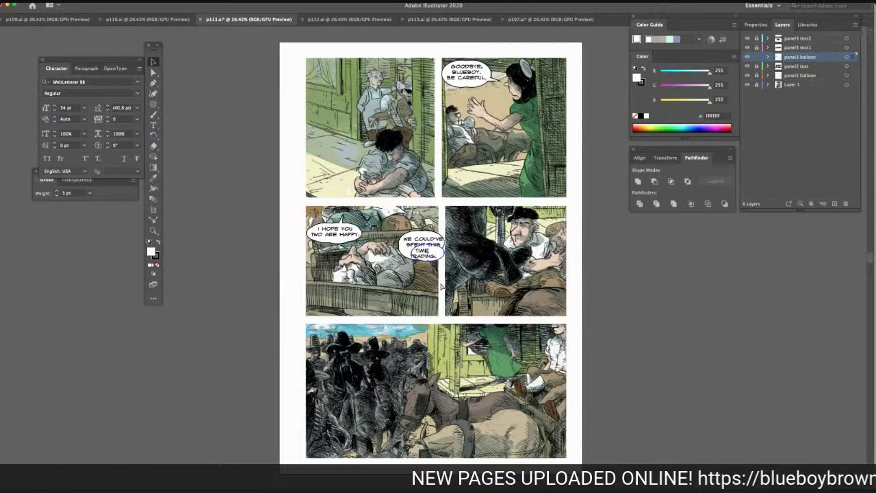
drag(444, 254, 442, 247)
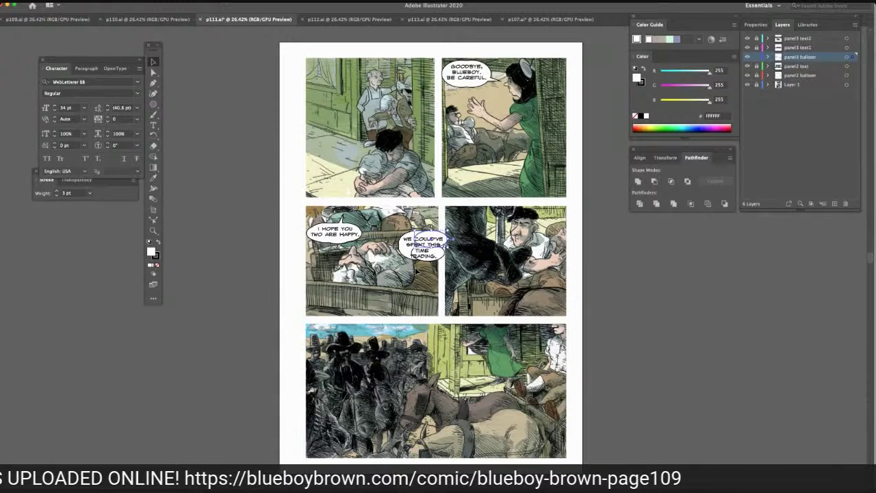
mouse_move(432, 268)
mouse_down()
mouse_move(439, 263)
mouse_move(430, 255)
mouse_move(416, 259)
mouse_up()
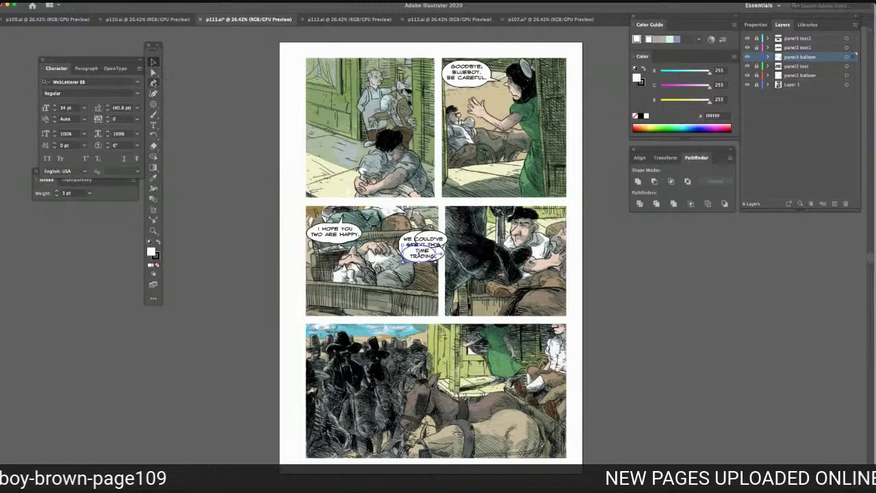
Unite the overlapping ovals and the second panel 3 balloon into one balloon shape
click(154, 72)
drag(397, 235, 429, 256)
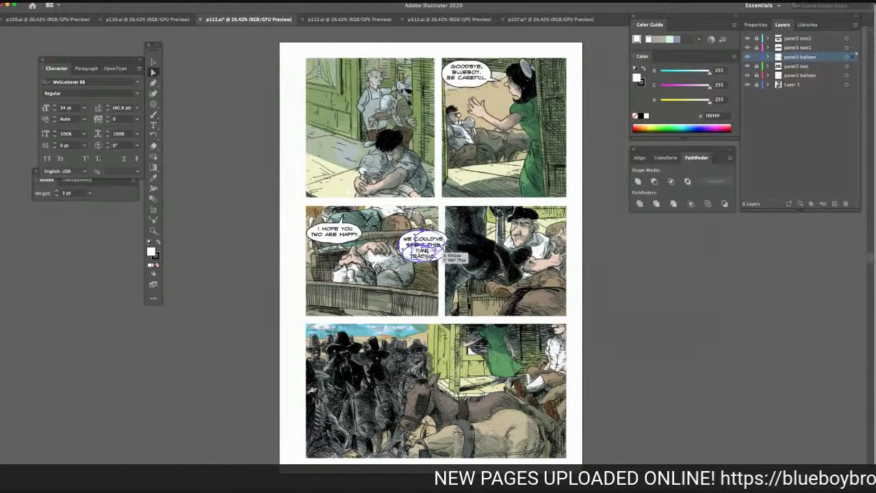
click(631, 246)
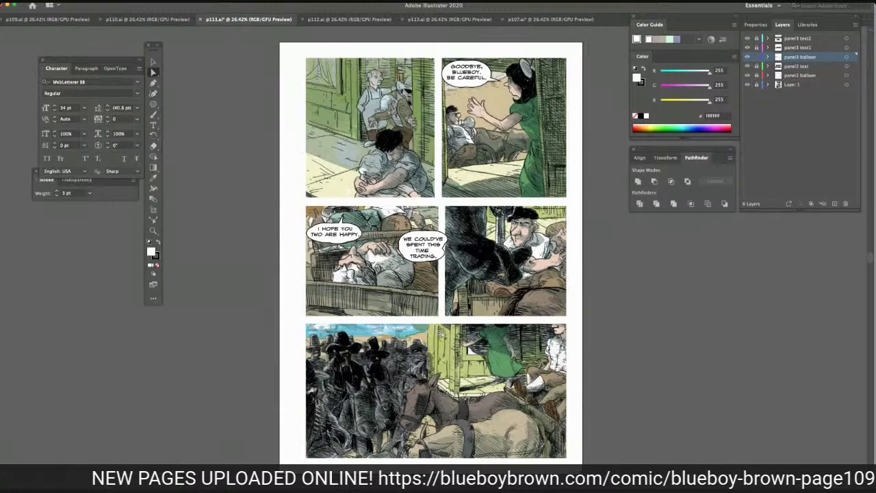
Draw a white triangle squeezed into a slender tail and place it running up and left from the second panel 3 balloon
click(154, 104)
drag(199, 145, 178, 130)
click(154, 63)
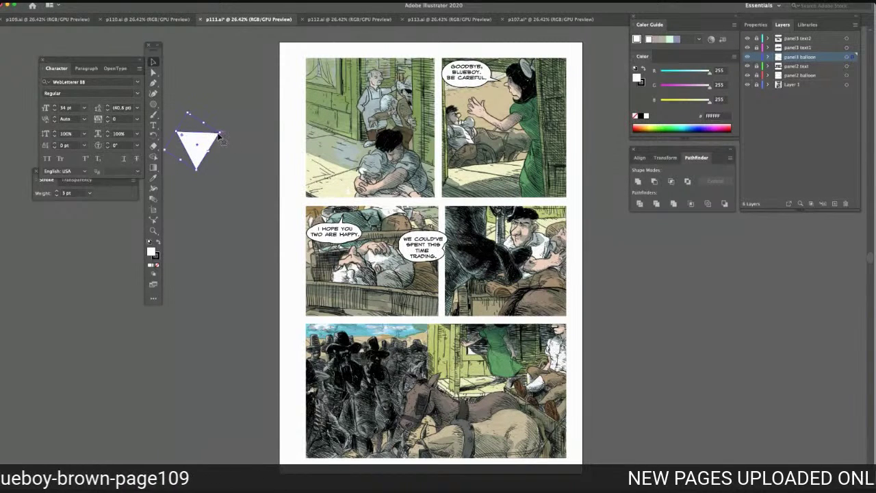
drag(221, 133, 217, 177)
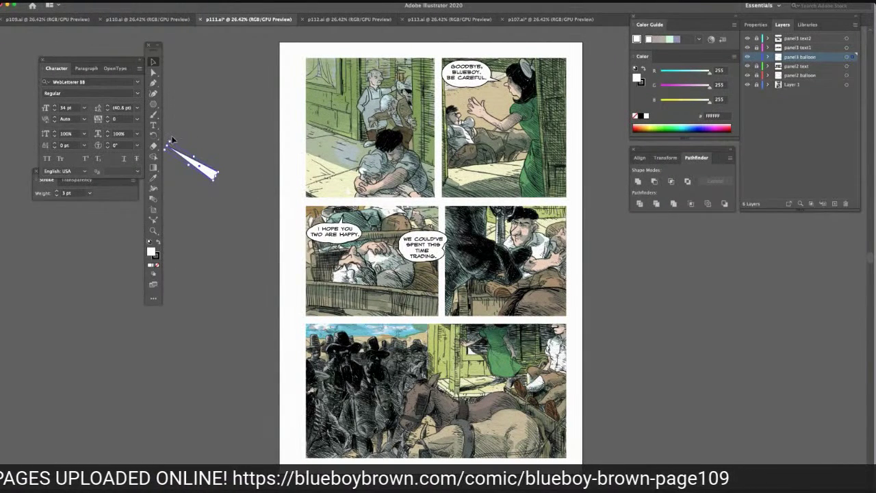
drag(170, 141, 372, 224)
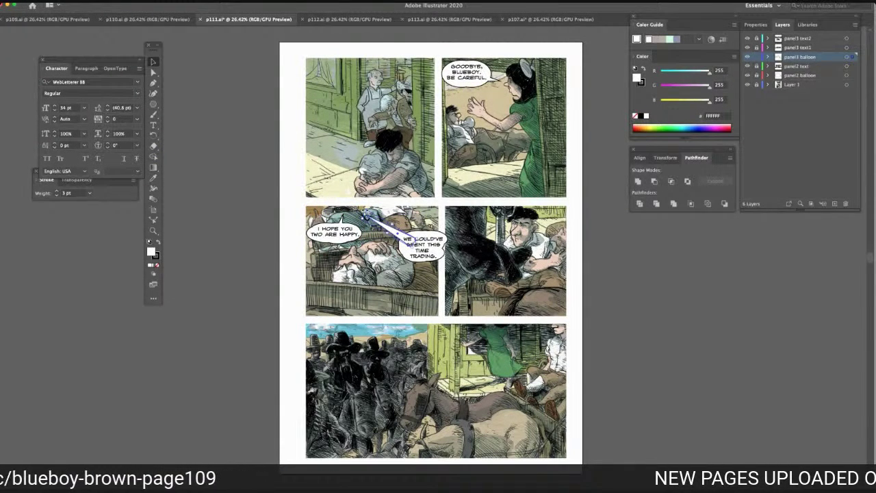
Adjust the slender tail's position toward the speaker and unite it with the second panel 3 balloon
drag(364, 209, 361, 216)
drag(418, 269, 400, 231)
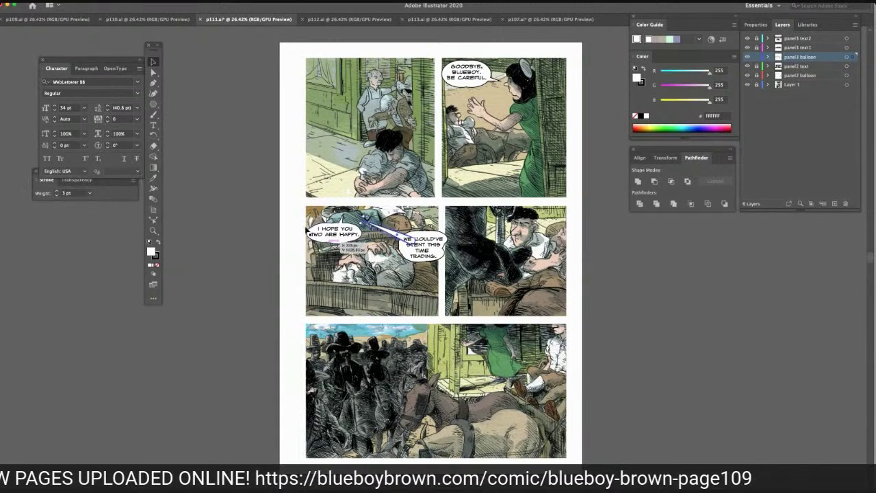
click(154, 72)
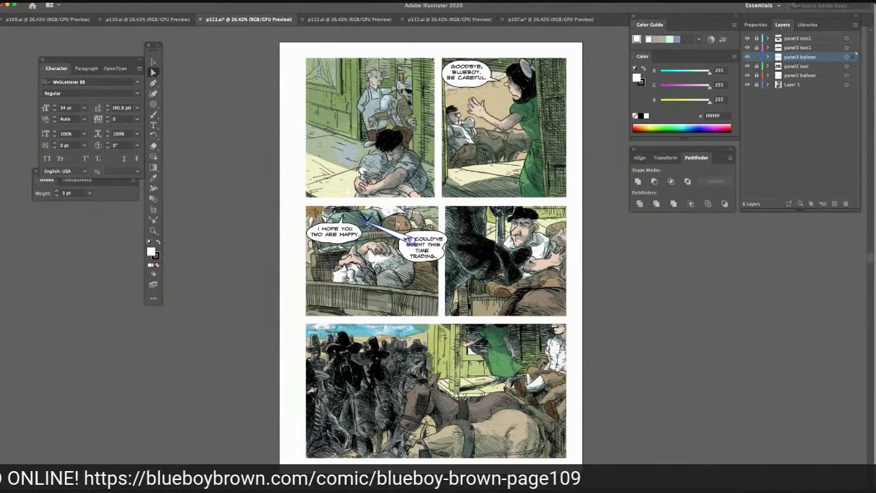
shift+click(420, 255)
click(638, 181)
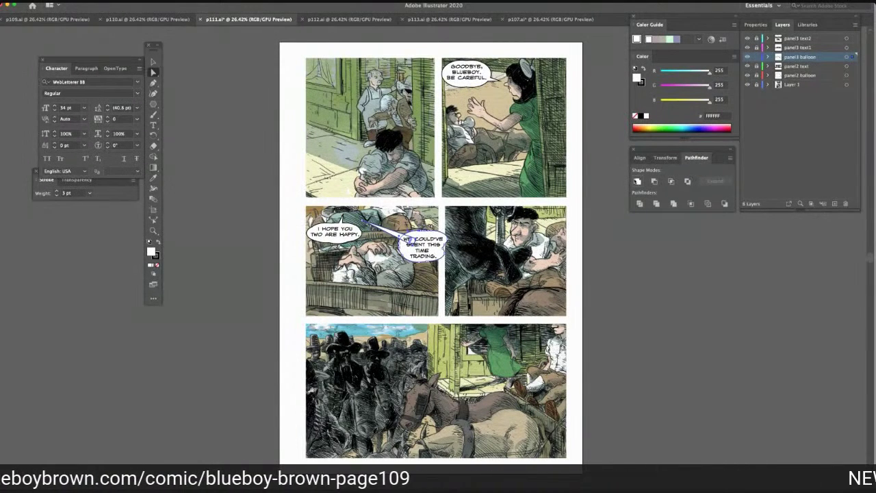
click(624, 256)
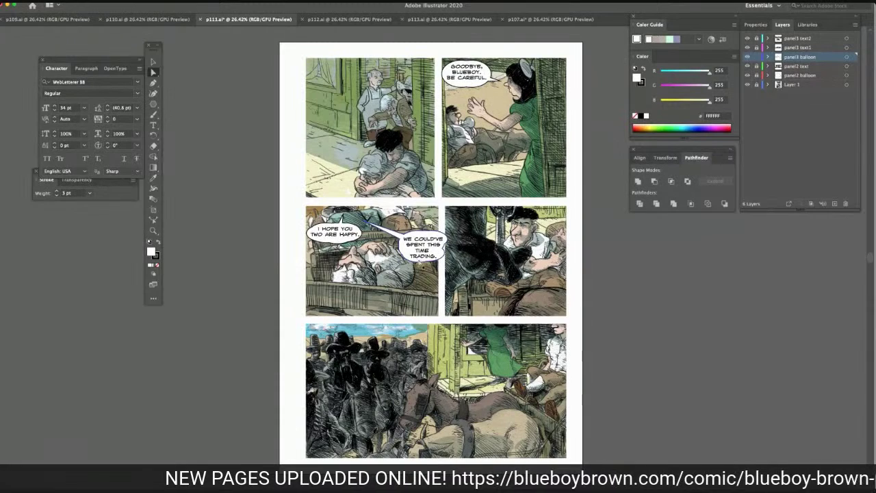
Try moving the united balloon and tail to panel 3's lower-left corner, and undo the move and the union
drag(409, 254, 321, 302)
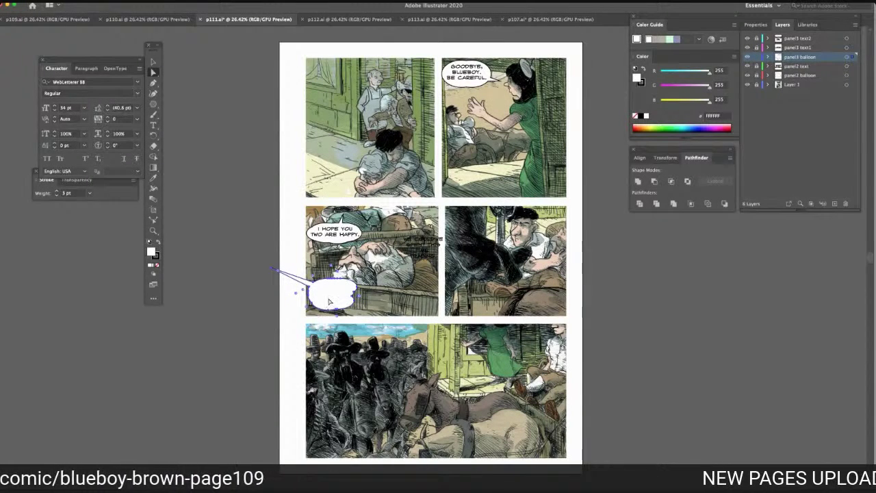
drag(329, 301, 329, 308)
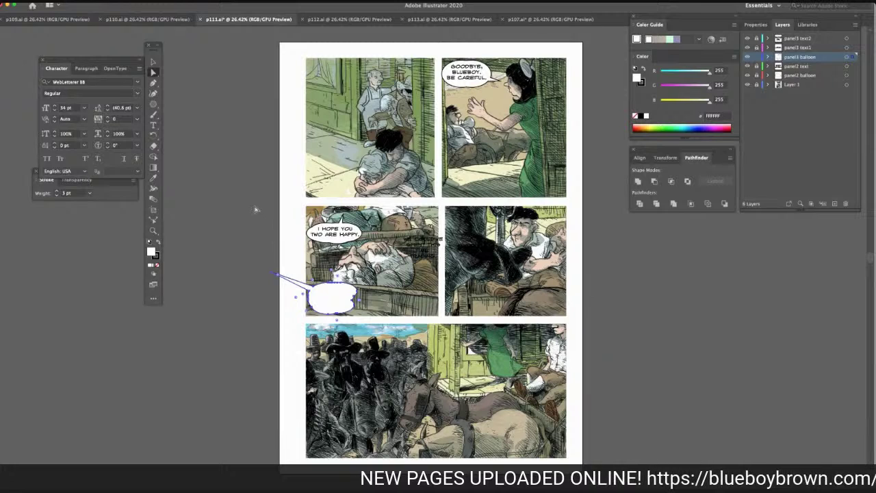
key(ctrl+z)
key(ctrl+z)
key(ctrl+z)
key(ctrl+z)
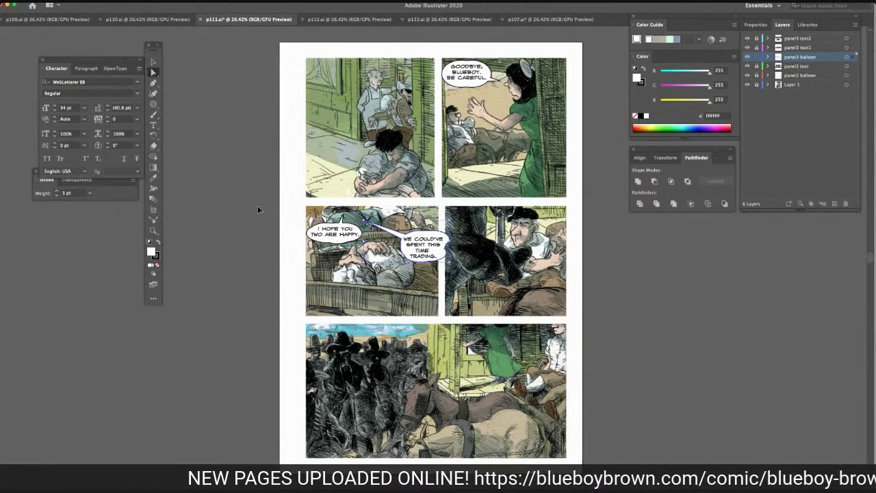
key(ctrl+z)
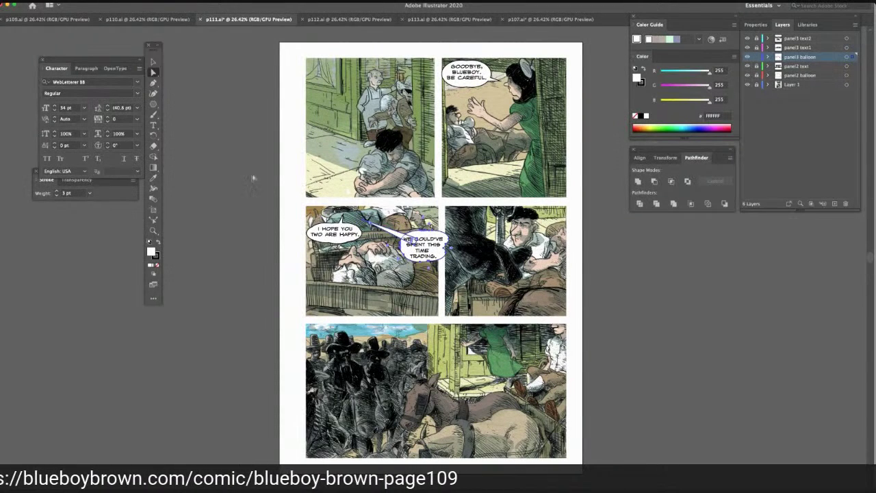
Remove the slender tail and move the second balloon to the lower-left corner of panel 3
click(245, 158)
click(153, 62)
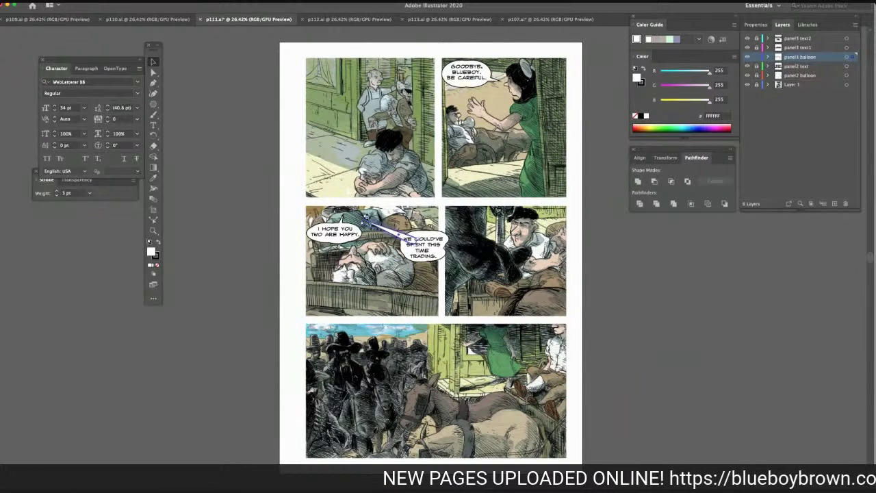
mouse_move(367, 216)
mouse_down()
mouse_move(416, 209)
mouse_move(401, 208)
mouse_move(408, 195)
mouse_move(421, 218)
mouse_move(363, 211)
mouse_up()
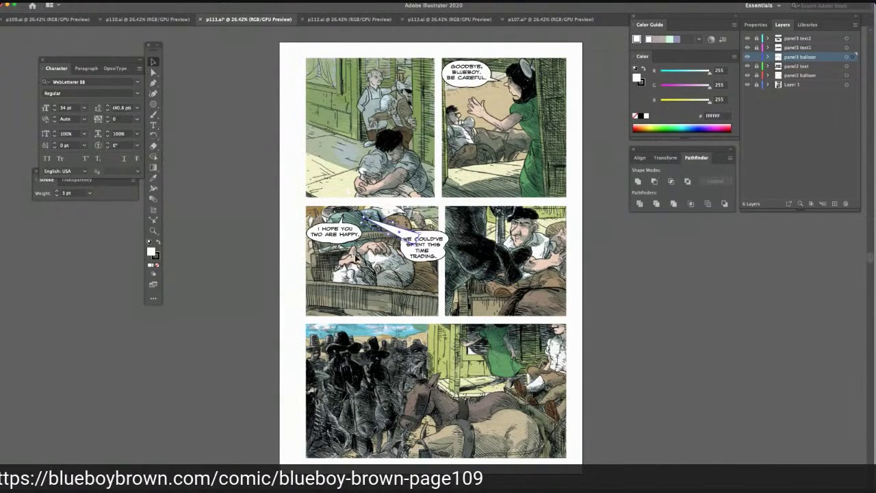
click(357, 259)
drag(409, 255, 330, 309)
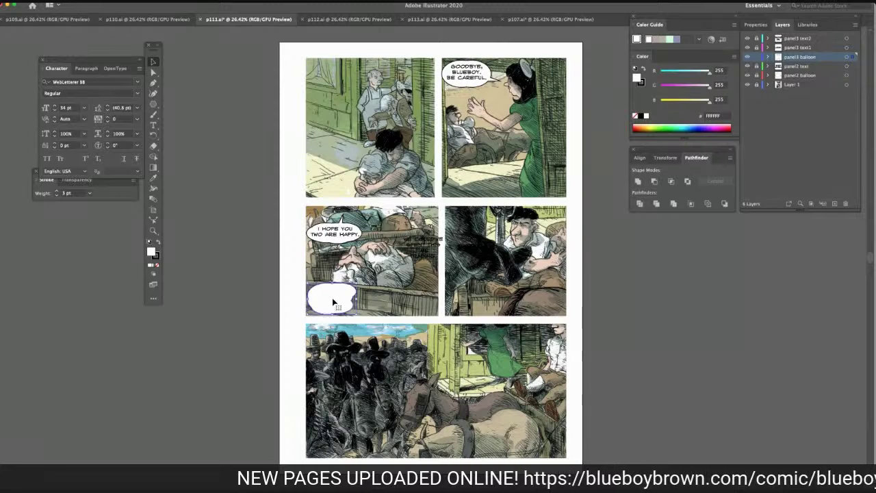
Move the lettering "WE COULD'VE SPENT THIS TIME TRADING." onto the balloon in panel 3's lower-left corner
click(423, 246)
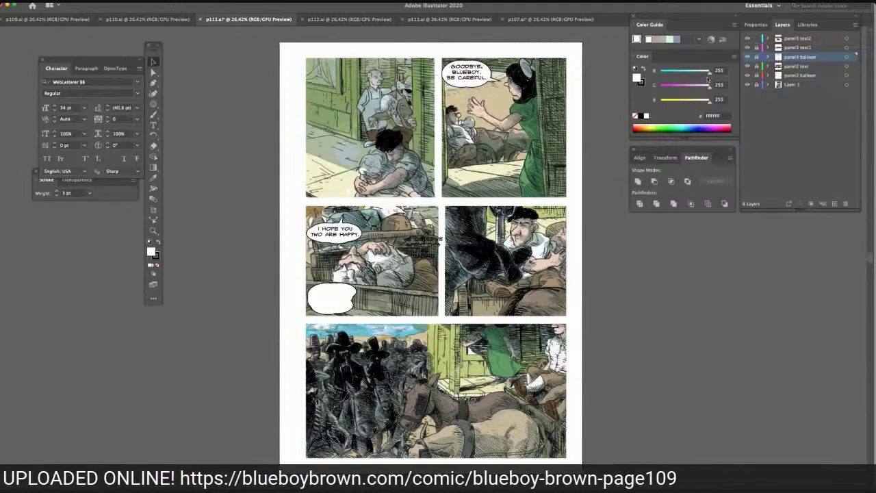
click(416, 250)
drag(419, 251, 331, 299)
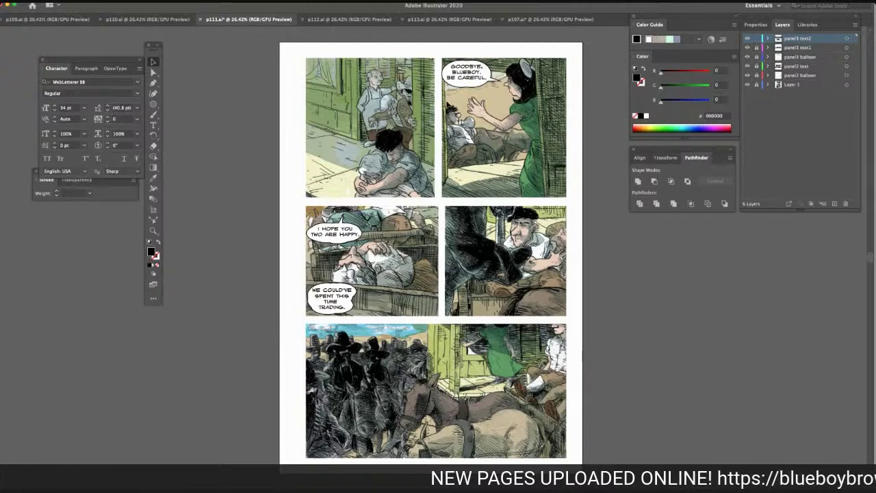
Draw a tall, thin rectangle on the panel3 balloon layer with a white fill and a 3 pt stroke
click(761, 58)
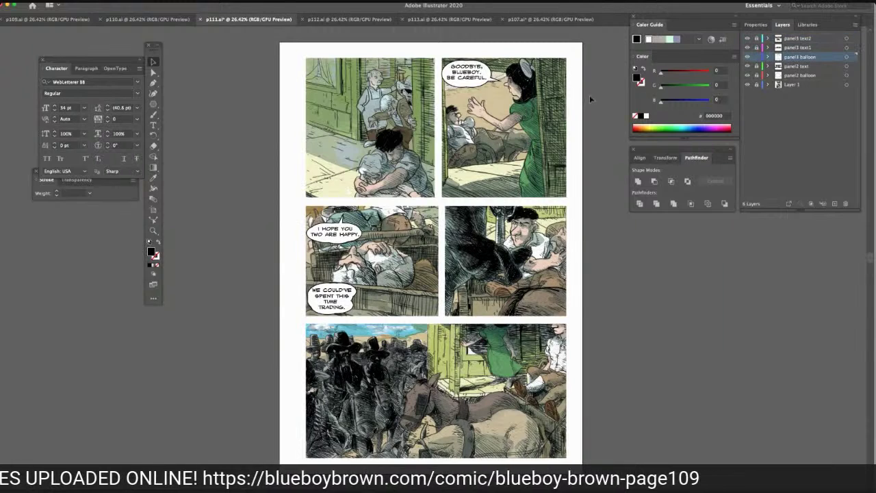
click(154, 105)
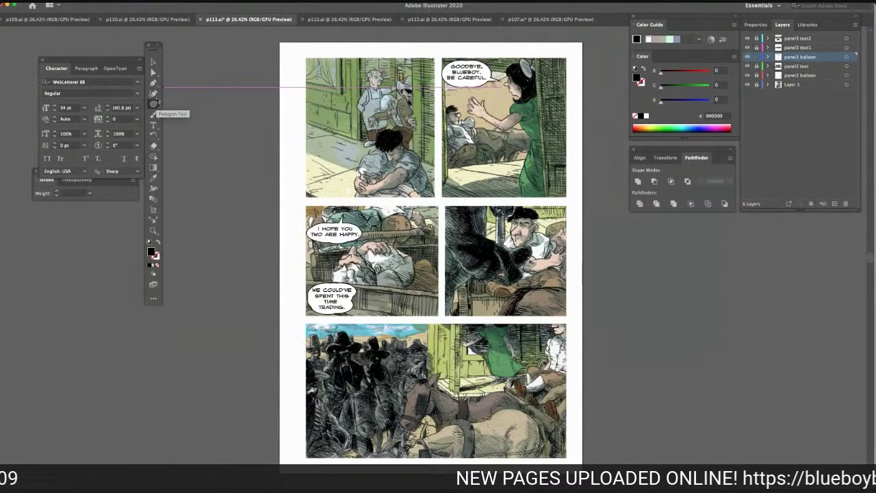
click(154, 105)
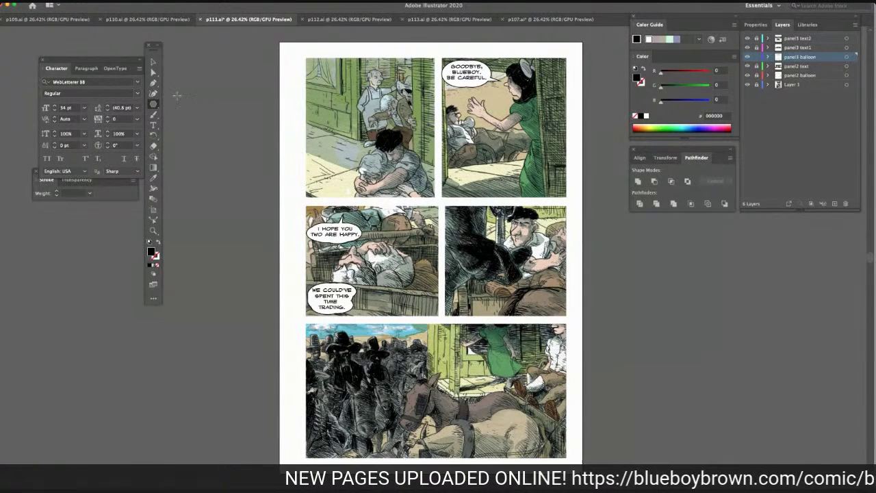
click(154, 104)
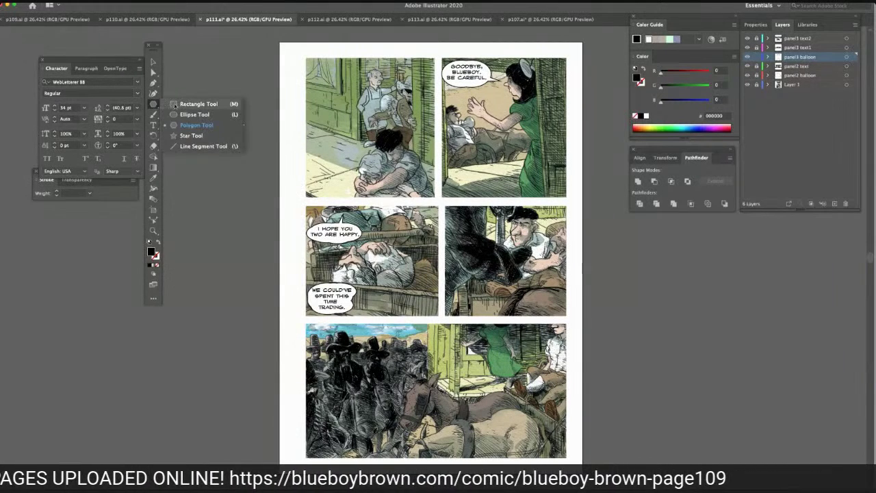
click(197, 104)
drag(215, 144, 219, 194)
drag(220, 195, 220, 193)
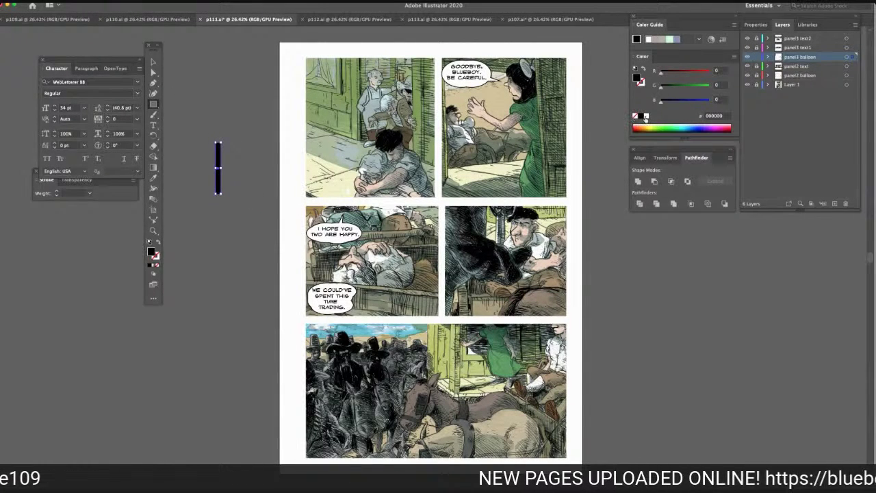
click(646, 115)
click(91, 194)
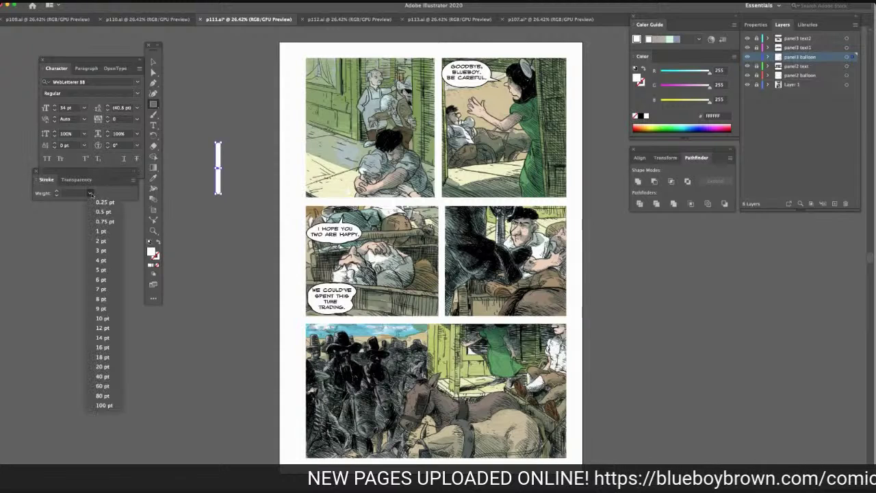
click(103, 233)
Place the rectangle at a slight tilt between the two panel 3 balloons and unite the three shapes
click(153, 62)
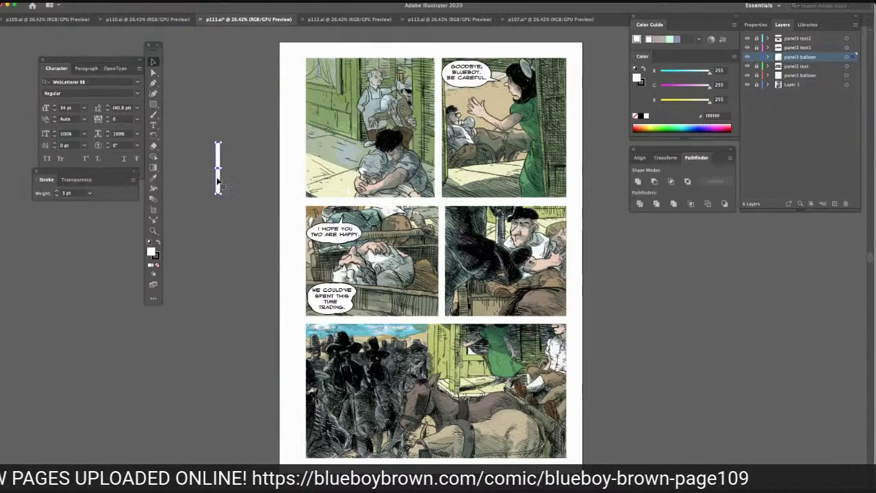
drag(218, 180, 324, 278)
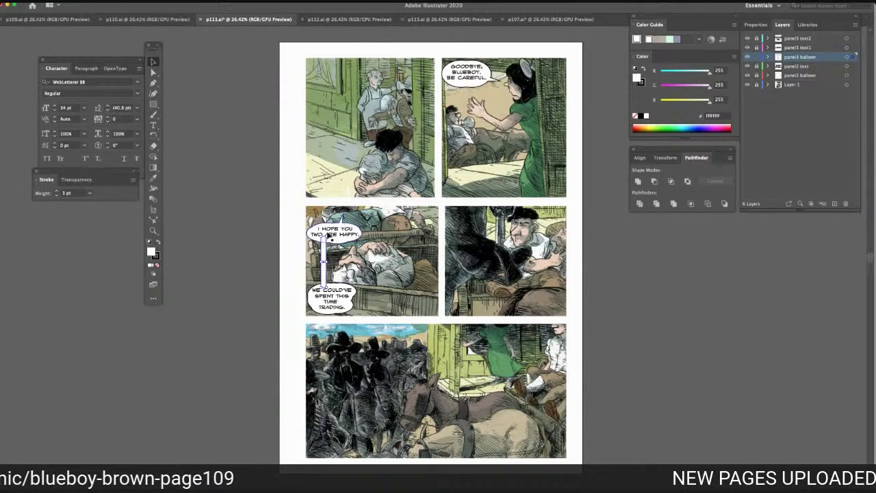
drag(326, 234, 333, 235)
drag(322, 277, 328, 275)
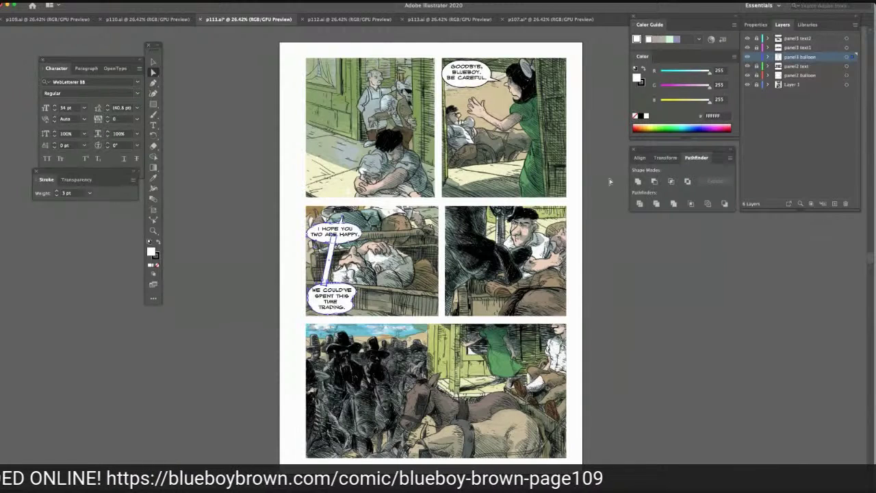
click(632, 258)
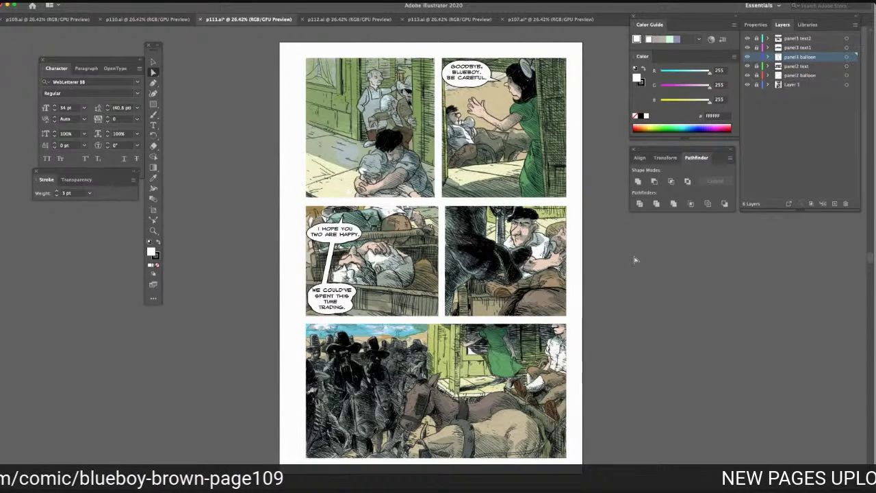
Undo the union and make the connector narrower and more upright between the two panel 3 balloons
click(153, 62)
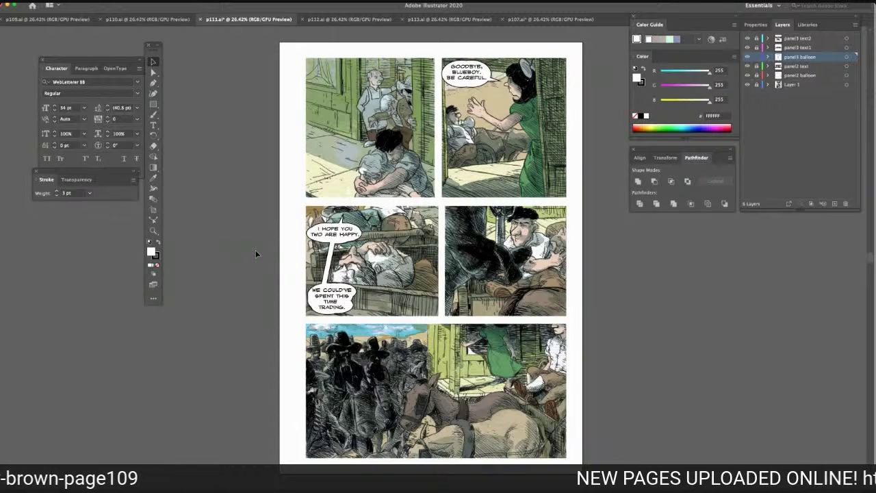
key(super+a)
key(ctrl+shift+a)
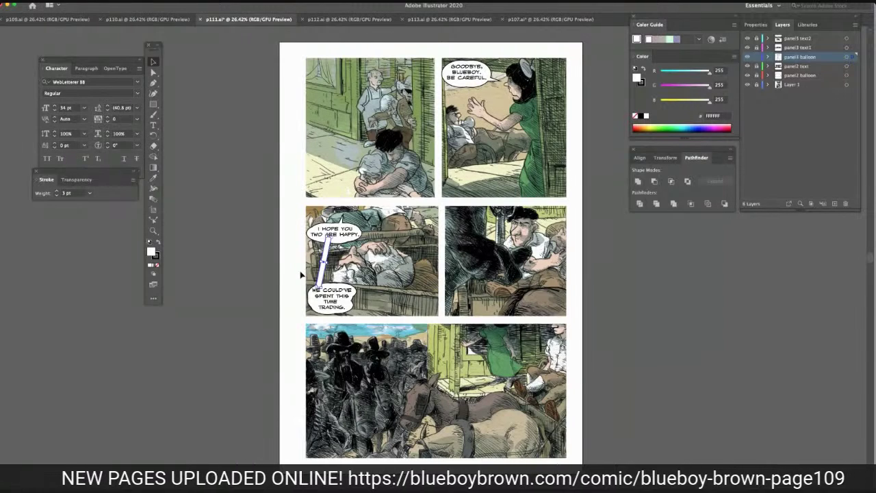
drag(323, 261, 325, 285)
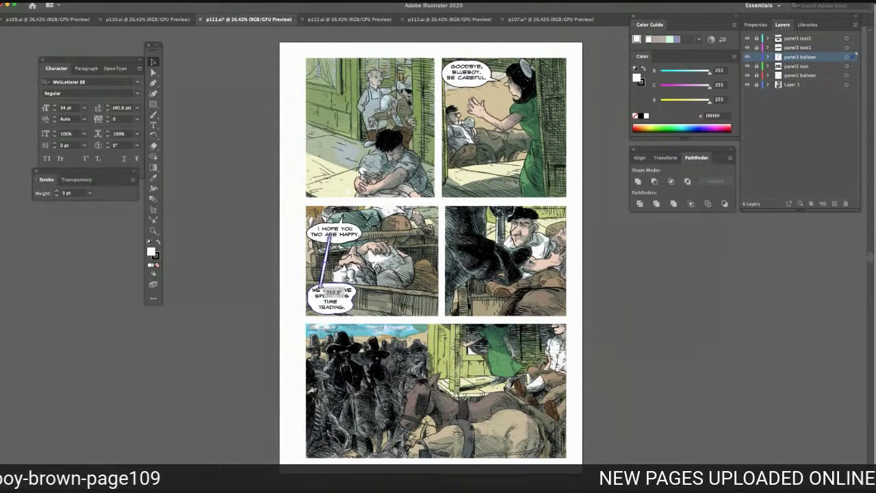
drag(323, 273, 330, 276)
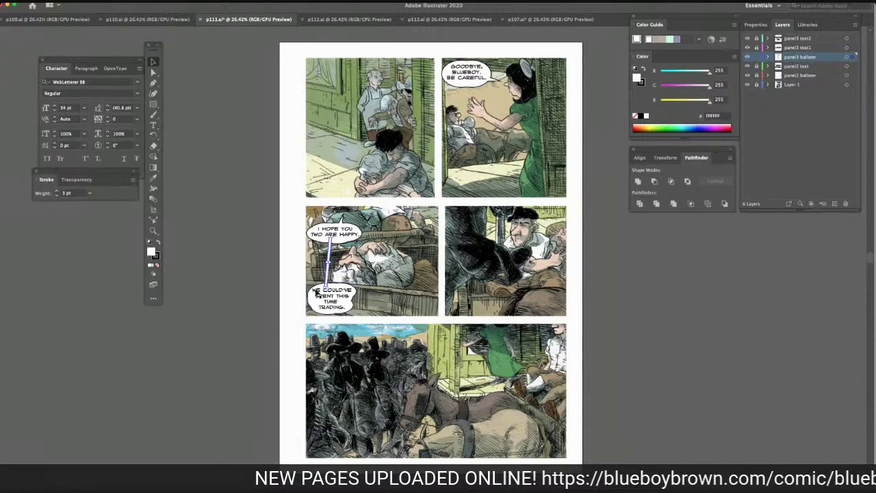
Unite the narrowed connector with both panel 3 balloons into one linked balloon shape
click(154, 73)
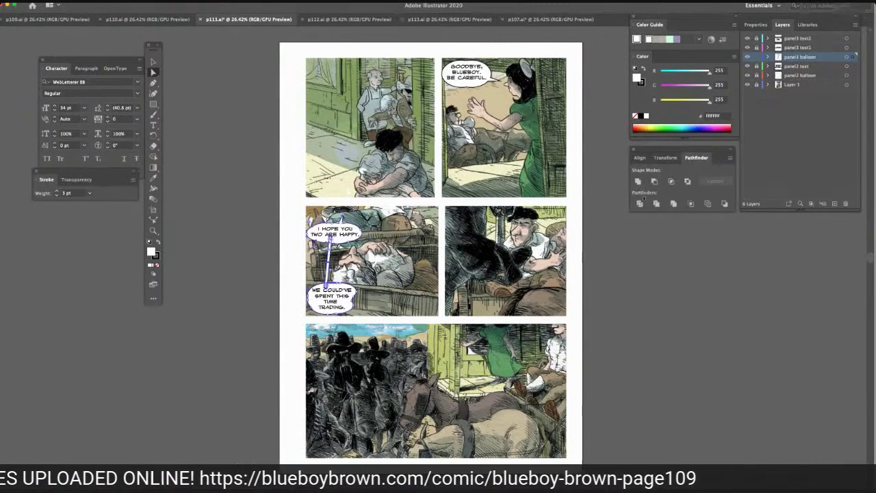
click(638, 181)
click(620, 271)
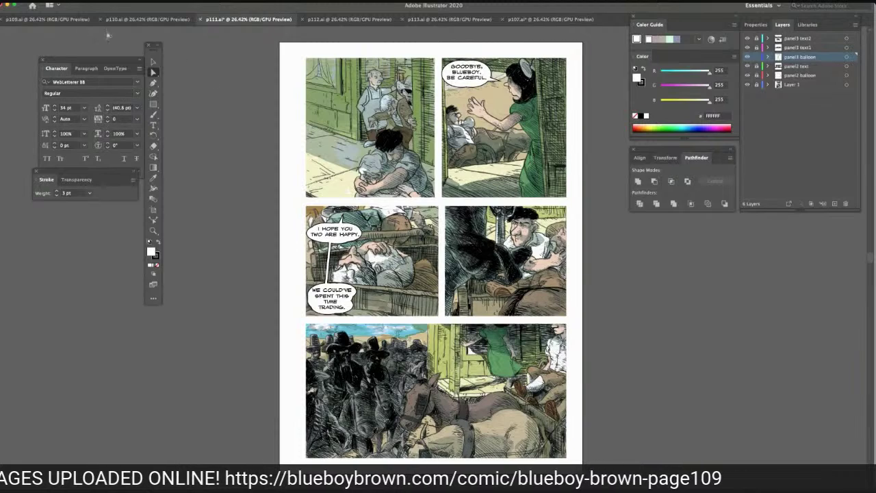
Copy the website and copyright lines at the foot of p109.ai from its copyright layer
click(47, 19)
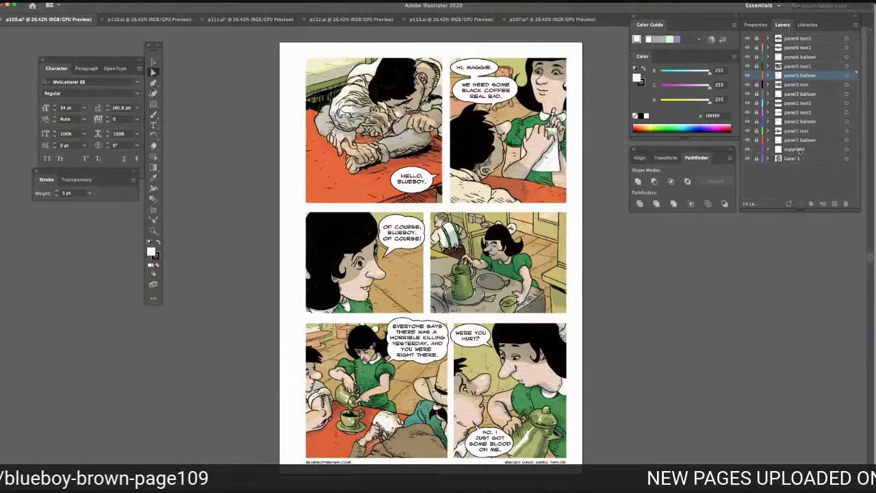
click(793, 149)
click(325, 466)
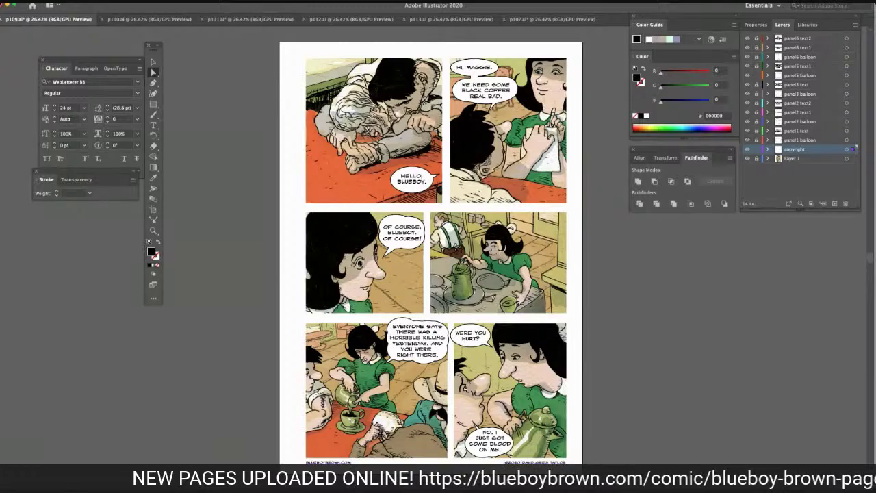
Add a new layer named "copyright" to p111.ai between the panel2 balloon layer and Layer 1
click(236, 20)
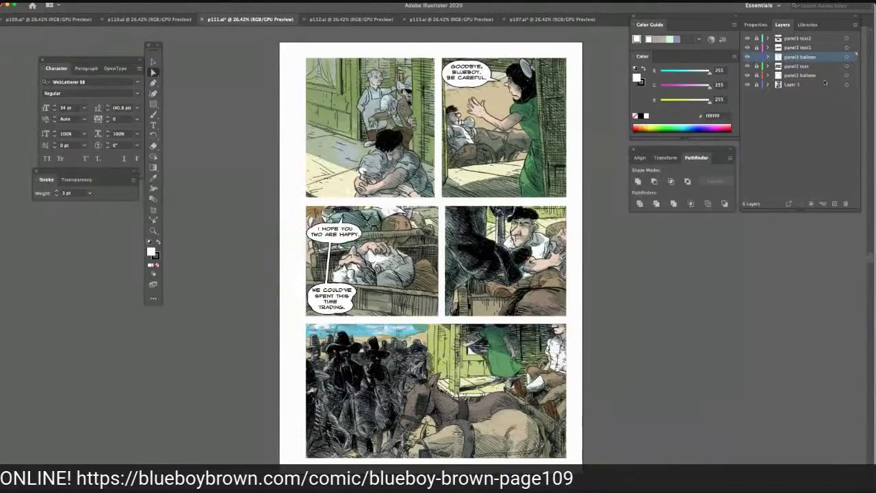
click(806, 76)
click(835, 204)
drag(795, 76, 799, 87)
double_click(795, 85)
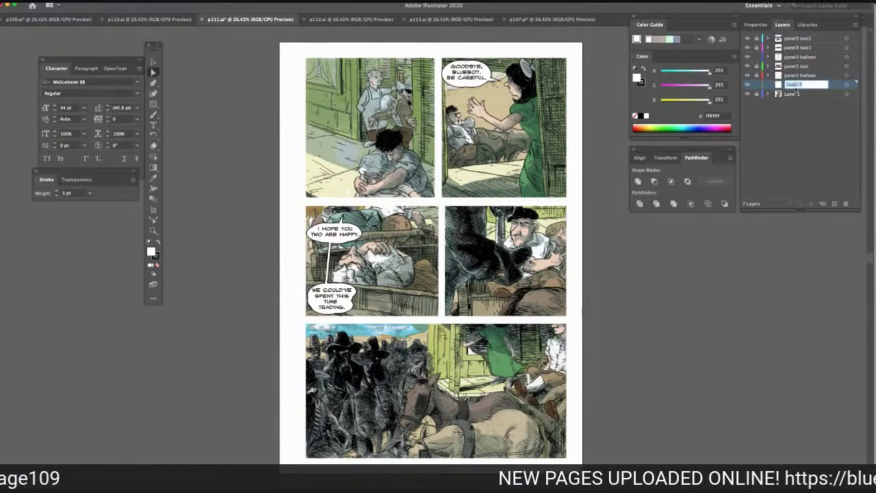
text(copyright)
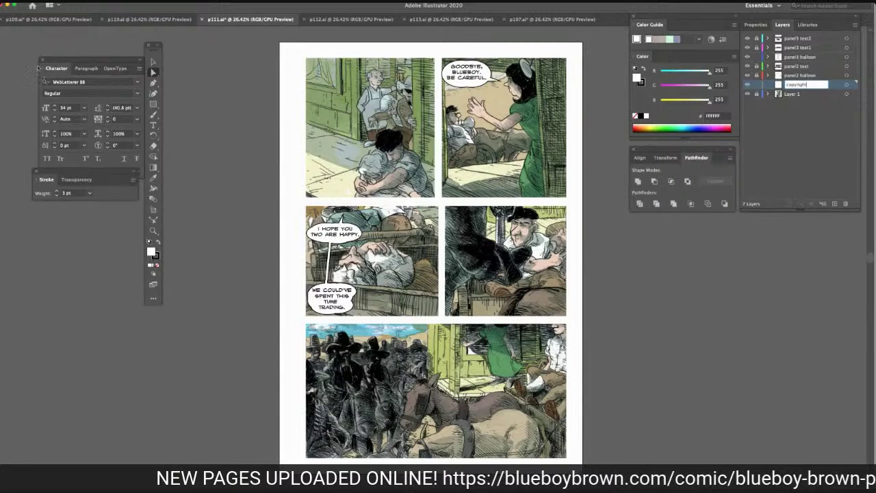
Paste the copied website and copyright lines in place on the copyright layer of p111.ai
click(55, 1)
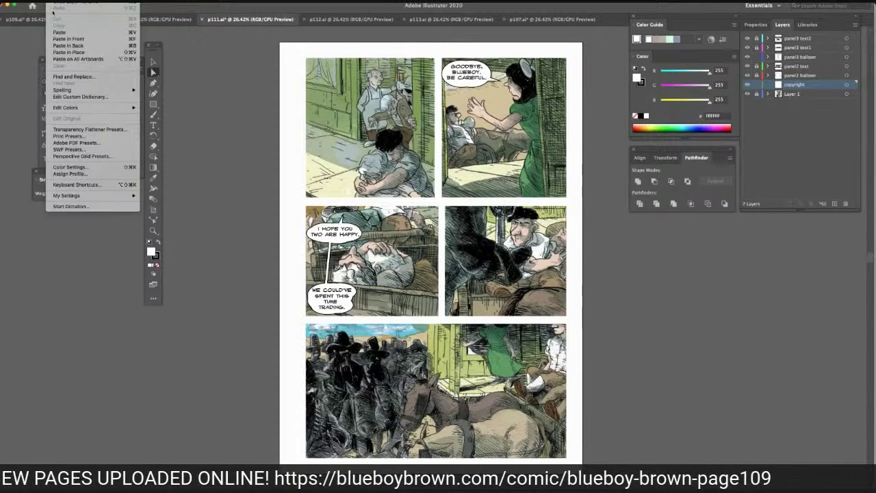
click(68, 52)
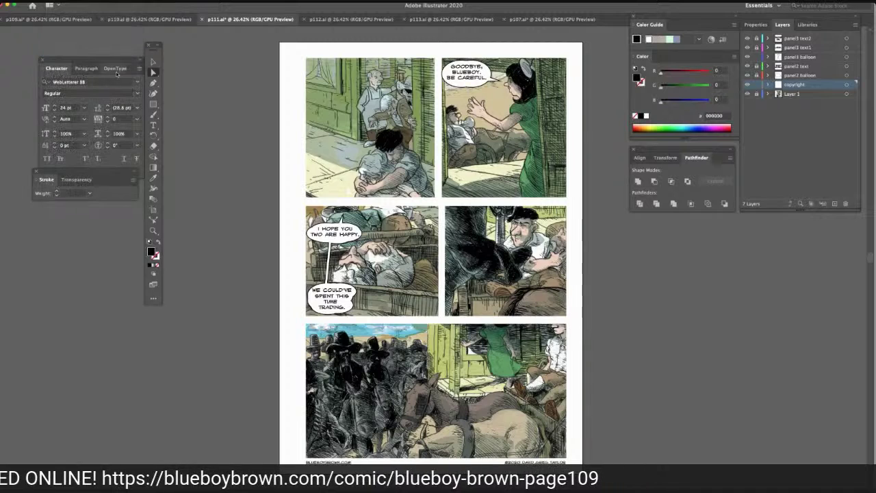
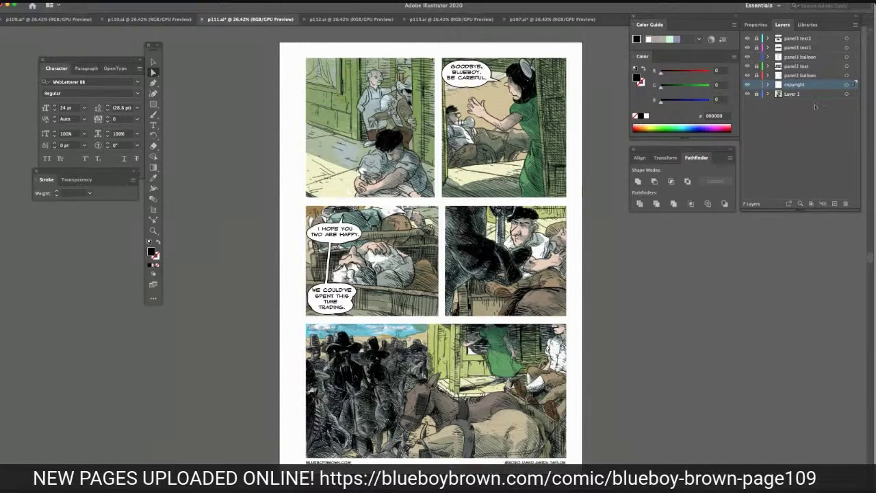
Add two new layers above panel3 text2 and name the lower one "panel4 balloon"
click(805, 40)
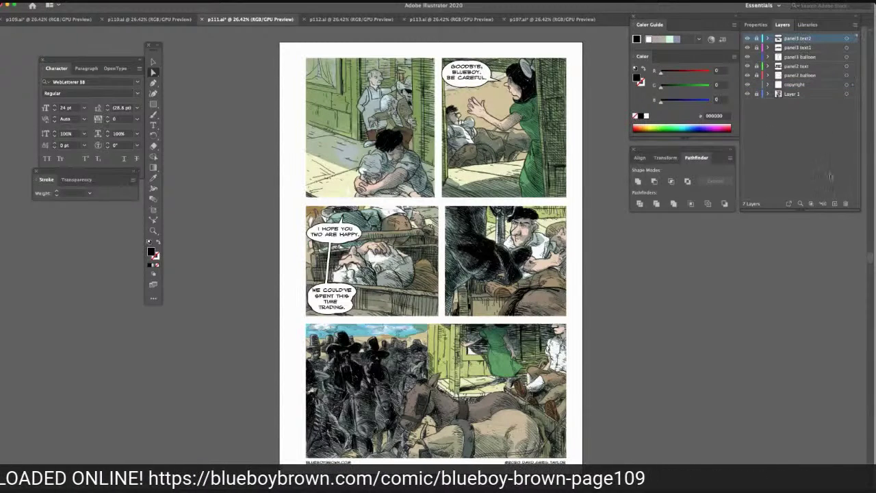
click(835, 204)
click(835, 204)
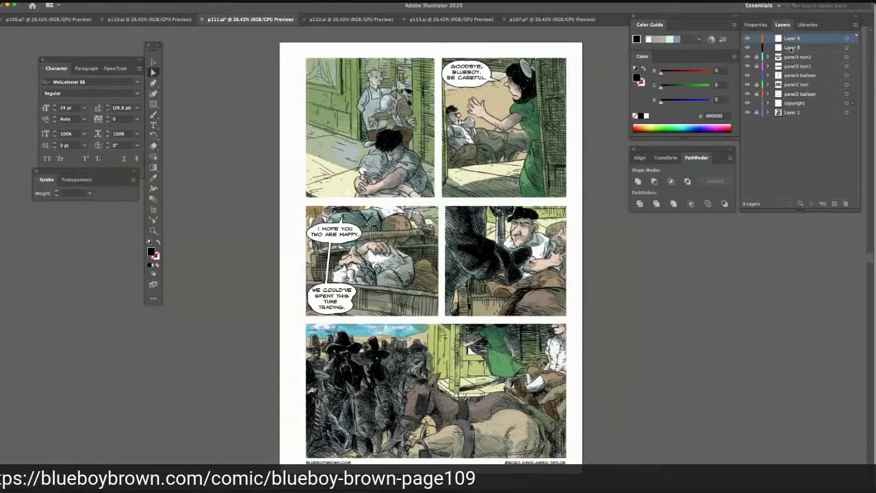
double_click(794, 48)
text(pan)
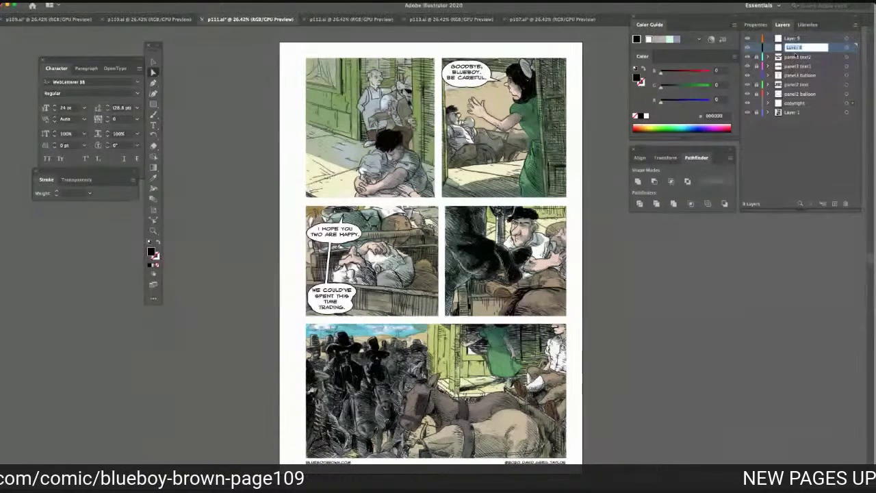
text(el)
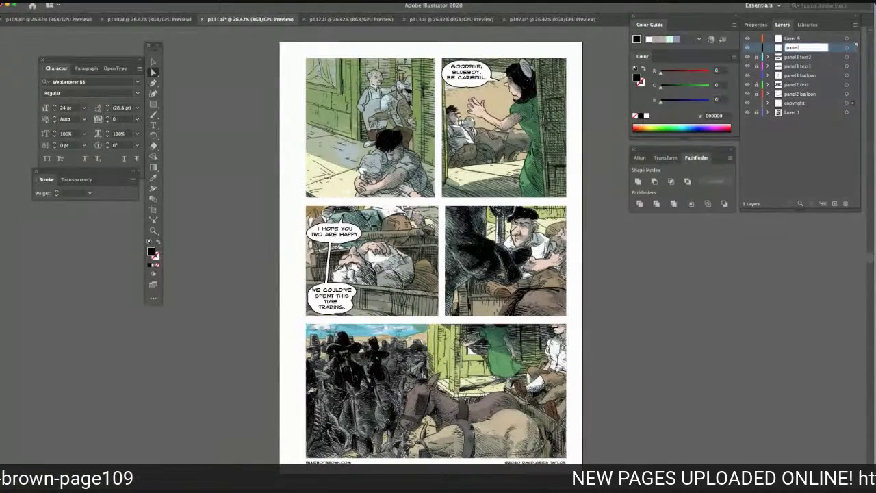
text(4)
text( bg)
text(lloon)
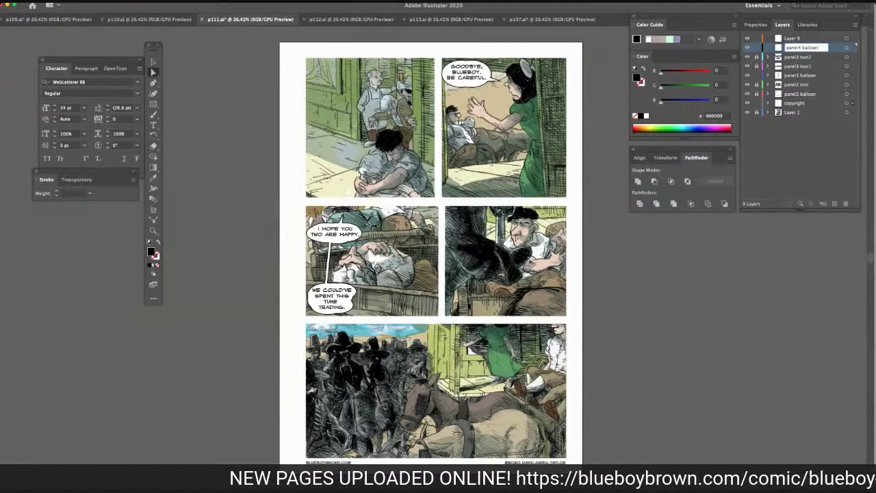
key(Return)
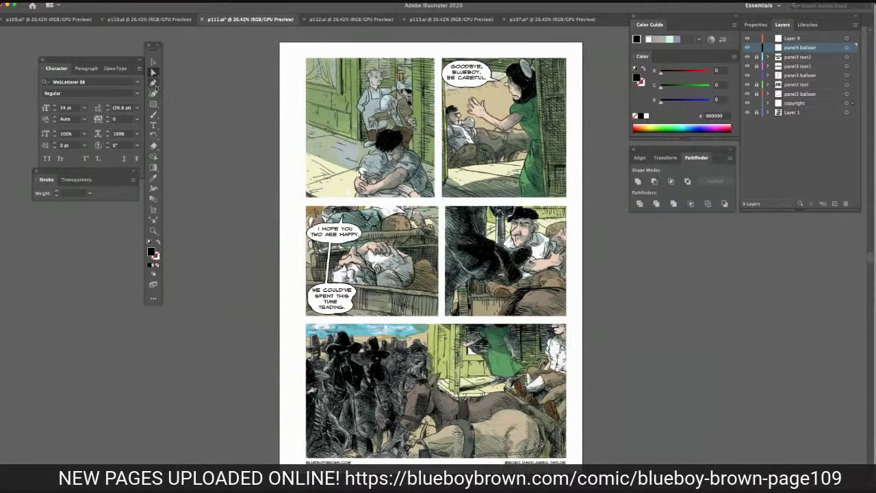
Draw a circle with the Ellipse tool beside the page and give it a white fill and a 3 pt stroke
click(153, 104)
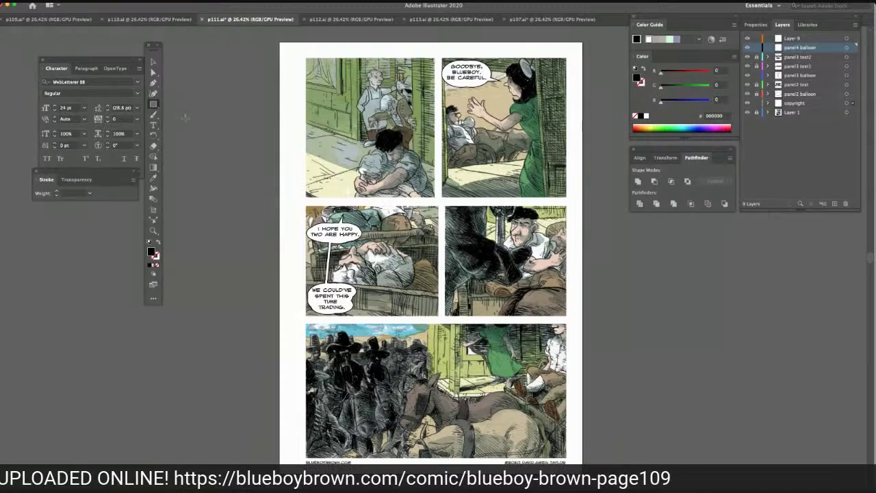
drag(155, 104, 185, 112)
drag(213, 149, 243, 180)
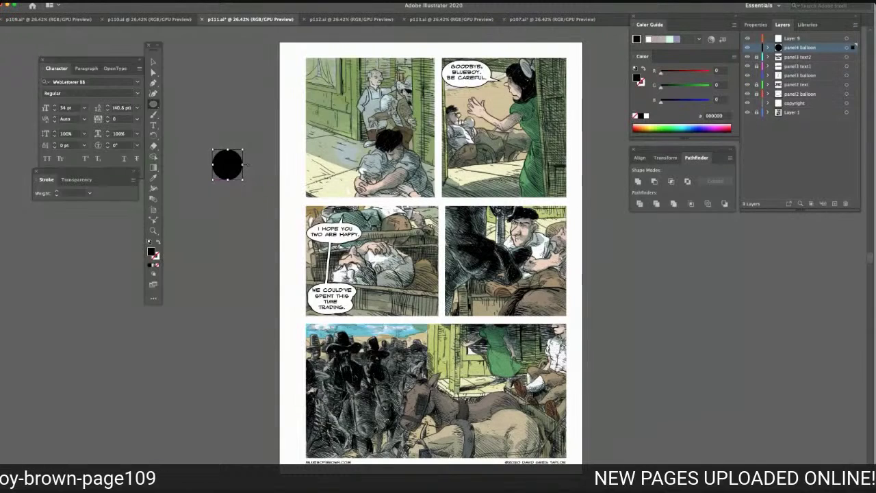
click(647, 117)
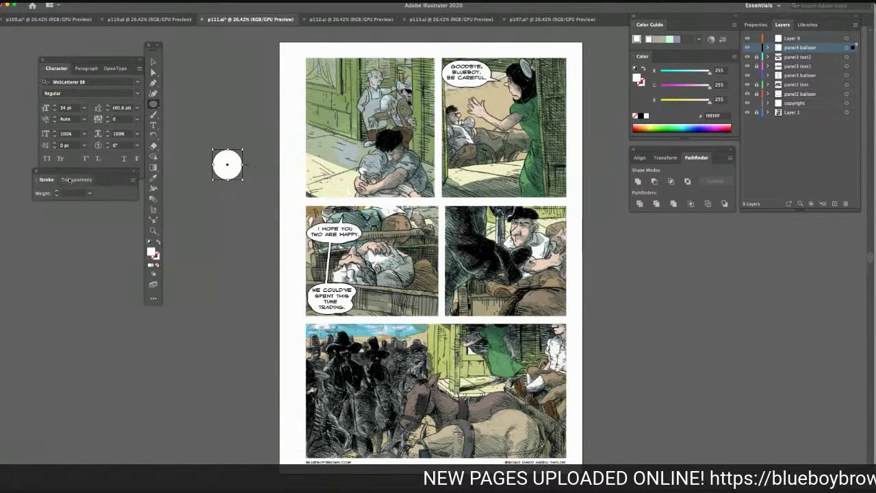
click(90, 194)
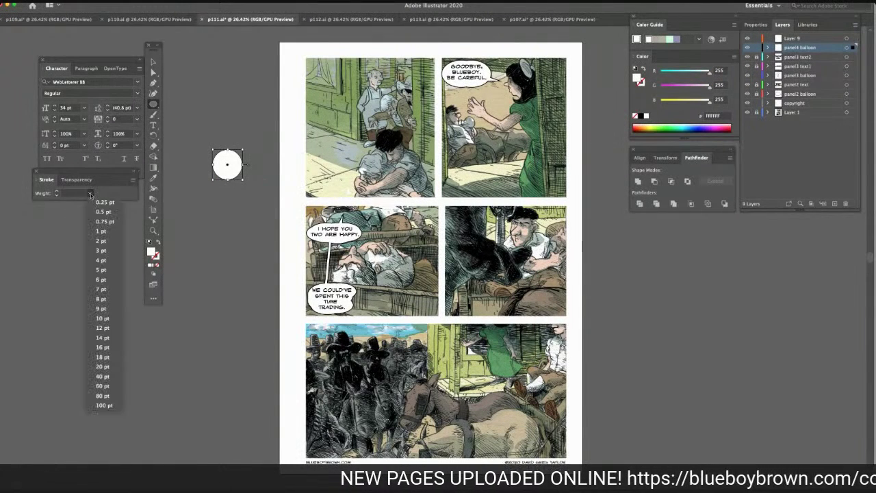
click(101, 250)
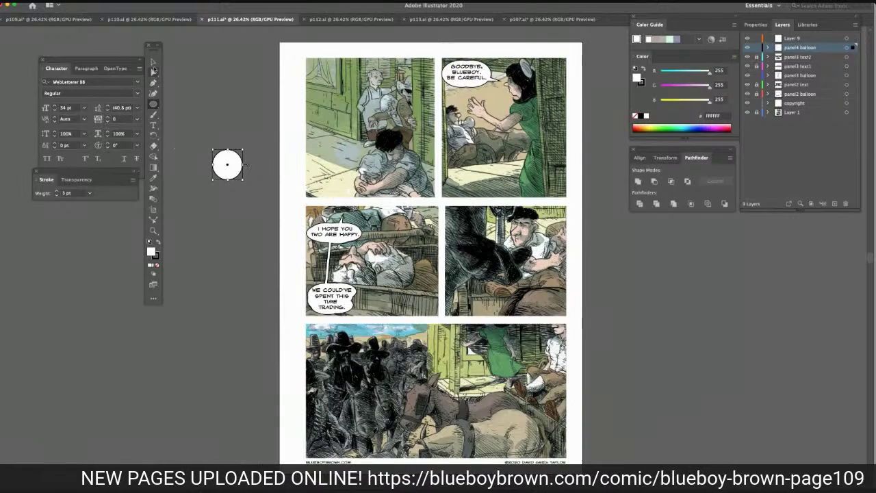
Move the white circle to the upper right corner of panel 4, beside the man's cap
click(154, 63)
drag(226, 163, 553, 216)
click(615, 225)
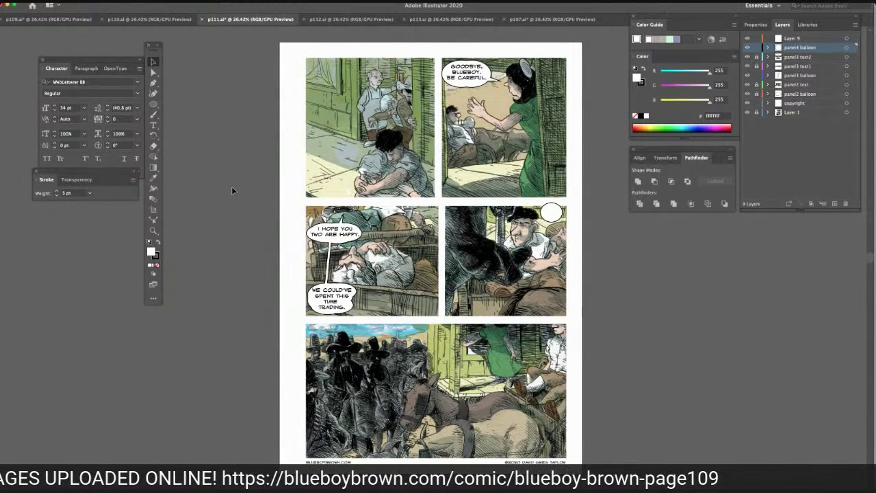
Draw a small white circle and place it just below the large circle in panel 4 as a thought bubble
key(ctrl+v)
click(202, 167)
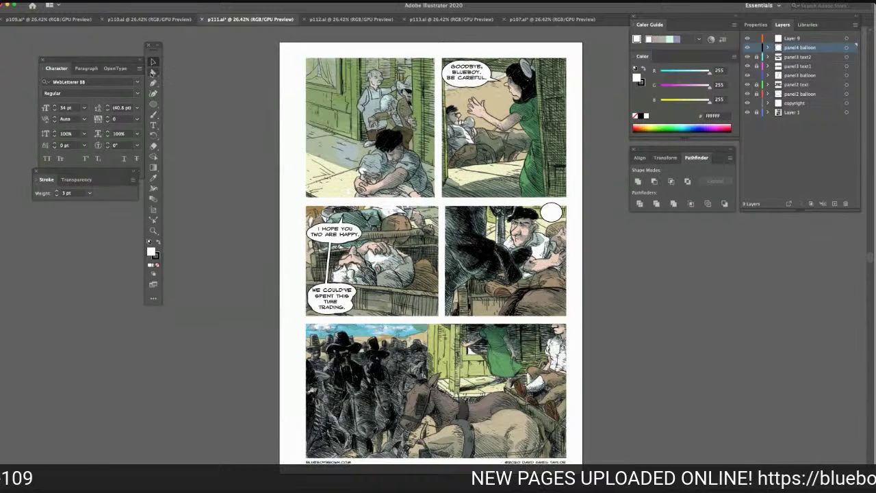
click(154, 104)
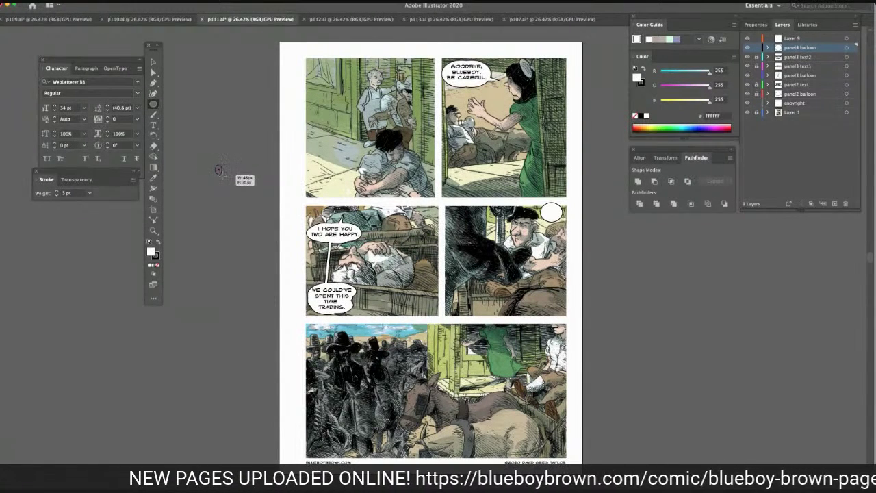
key(v)
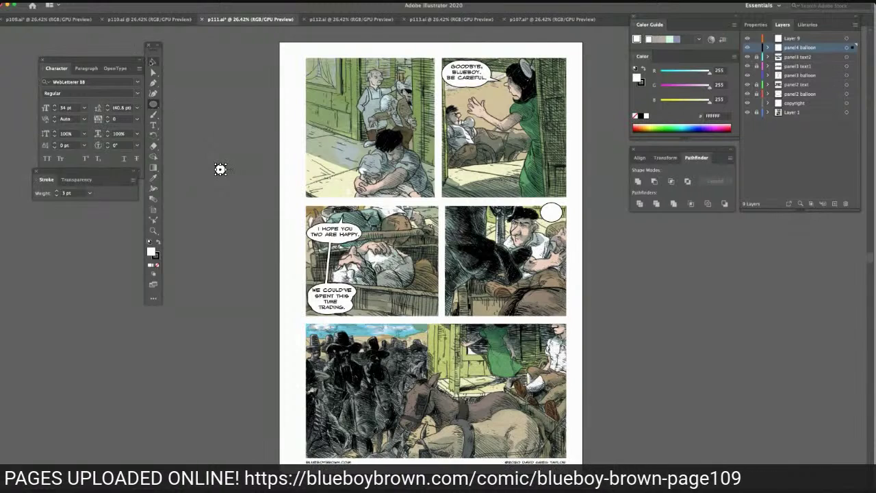
drag(219, 169, 541, 221)
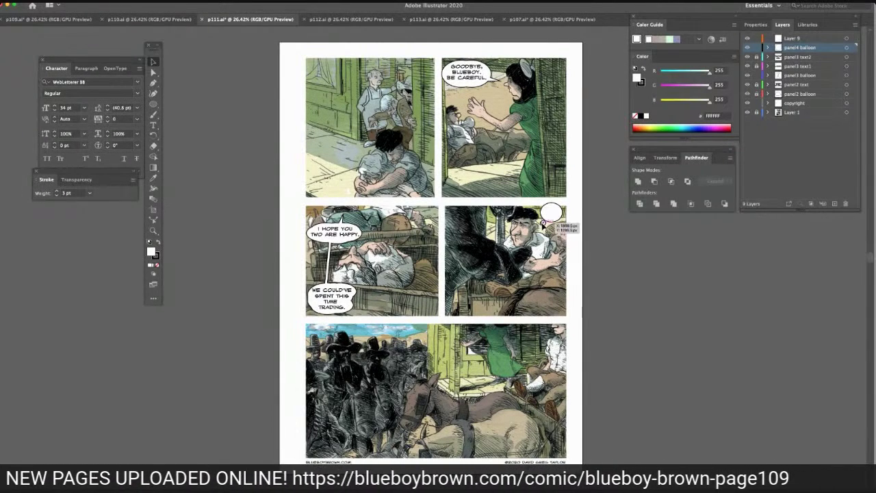
drag(544, 222, 545, 223)
click(610, 237)
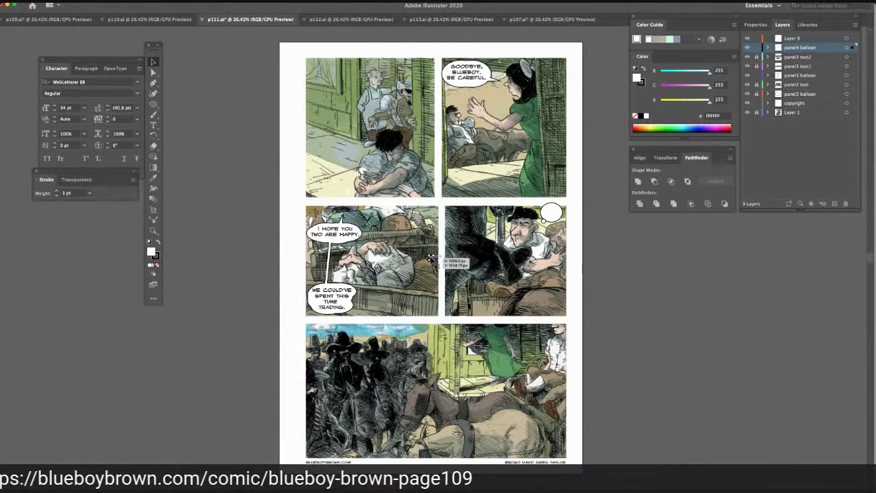
Place two more small circles beside the first to lead the thought trail toward the man's head
drag(430, 258, 541, 223)
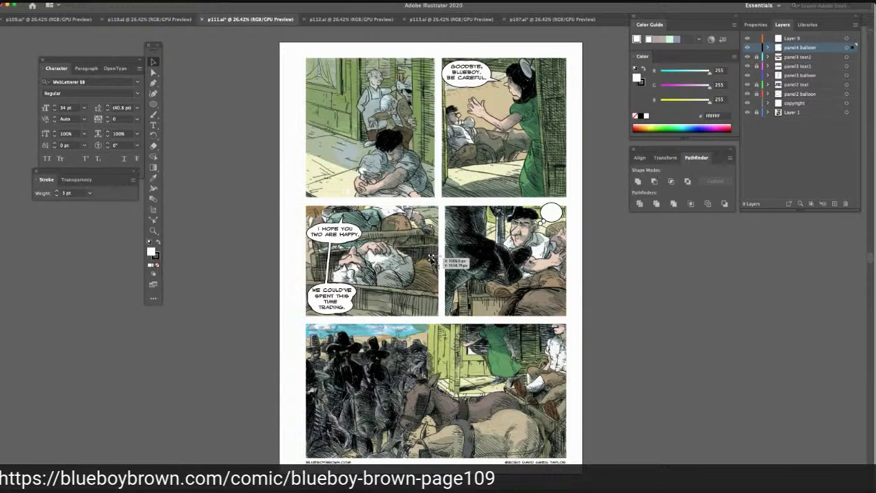
drag(432, 257, 539, 223)
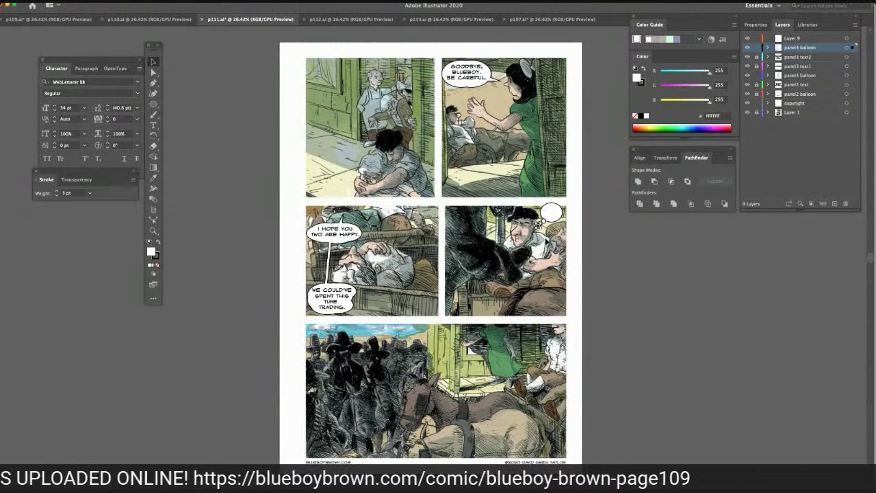
Shift the large panel 4 balloon slightly up and outward and rearrange the small trail circles between it and the man's head
click(552, 215)
drag(553, 217, 548, 226)
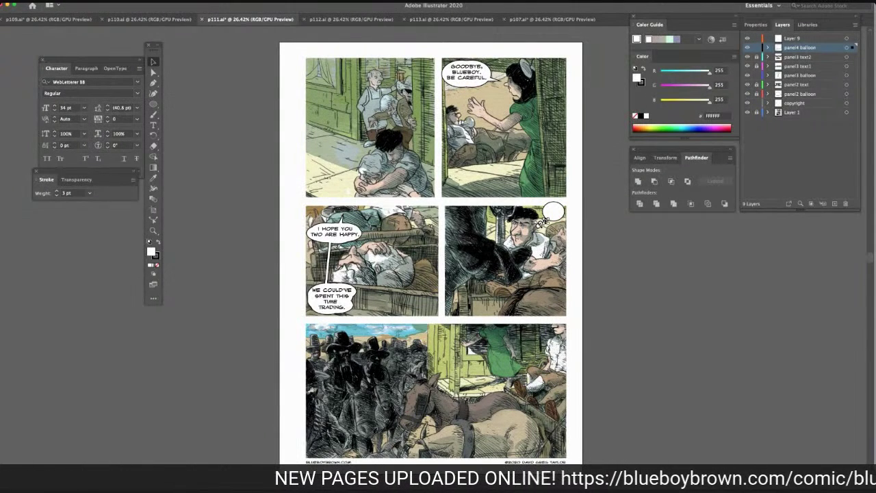
drag(549, 225, 548, 218)
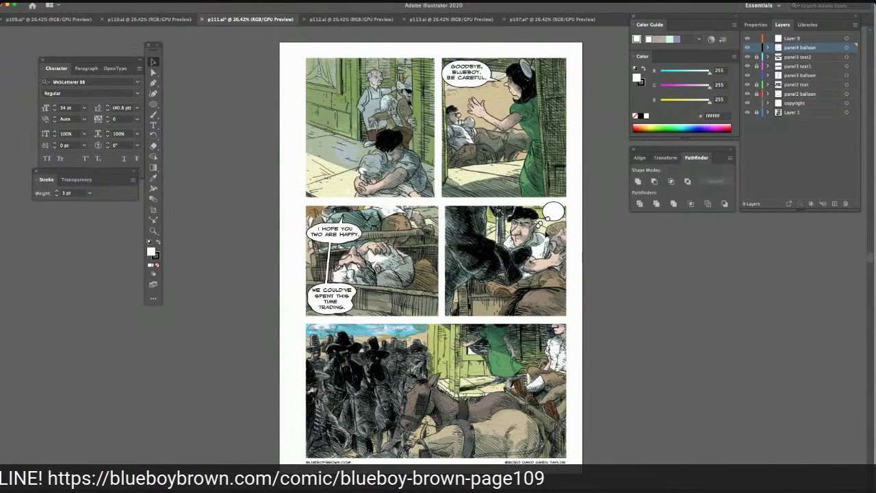
drag(541, 223, 549, 225)
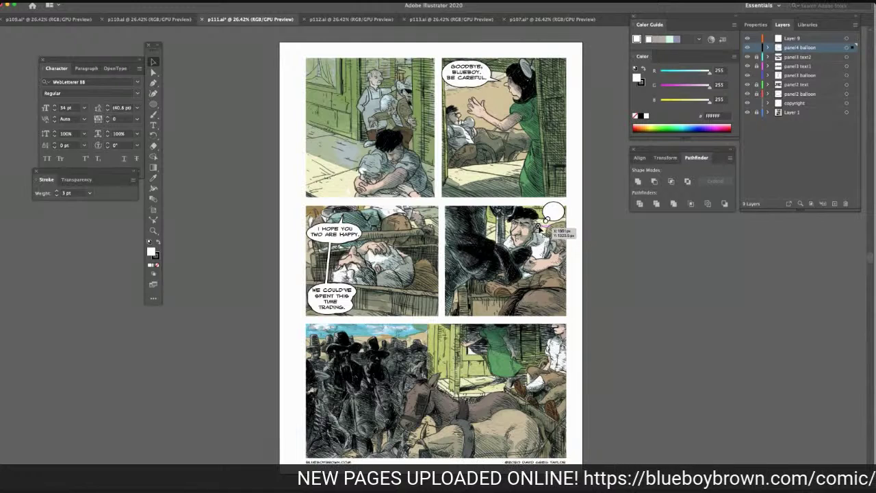
drag(544, 221, 545, 224)
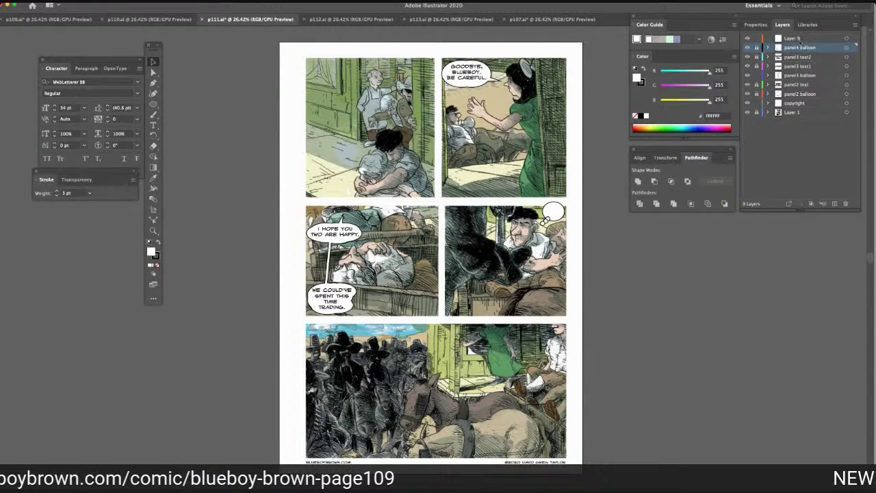
Name the topmost layer "panel4 text" and add the text "!" inside the panel 4 thought balloon
double_click(795, 39)
text(panel4 text)
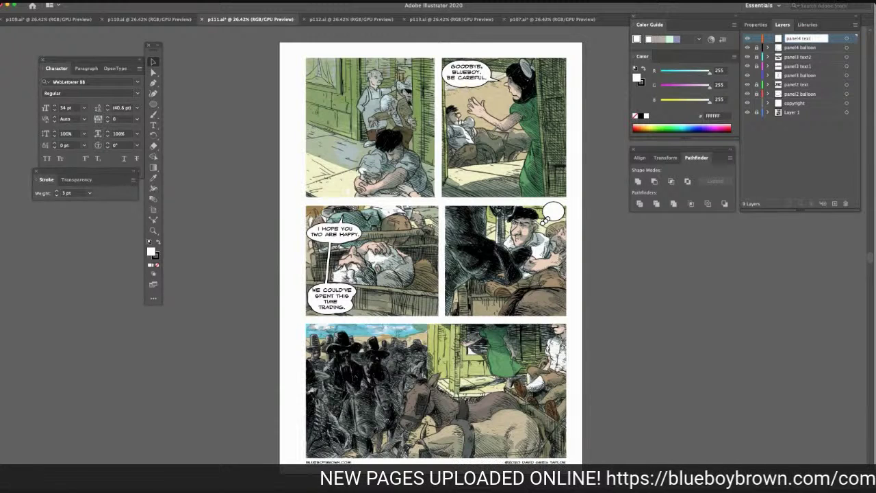
click(154, 125)
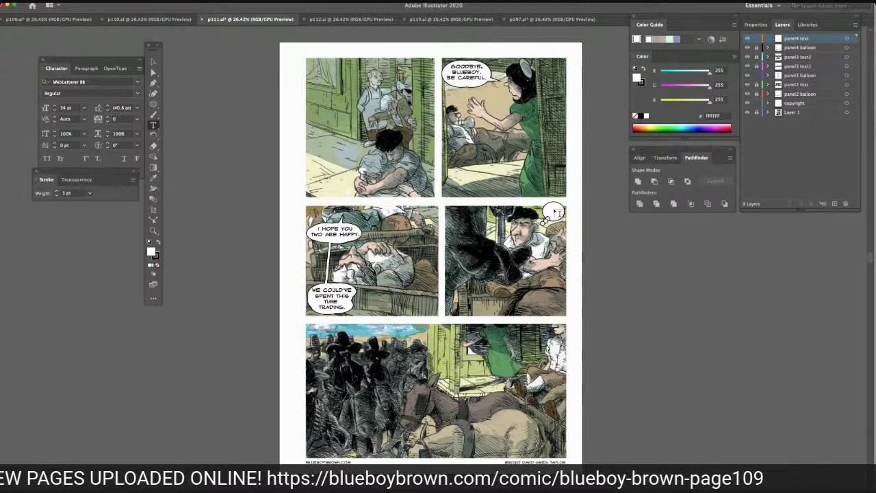
click(534, 210)
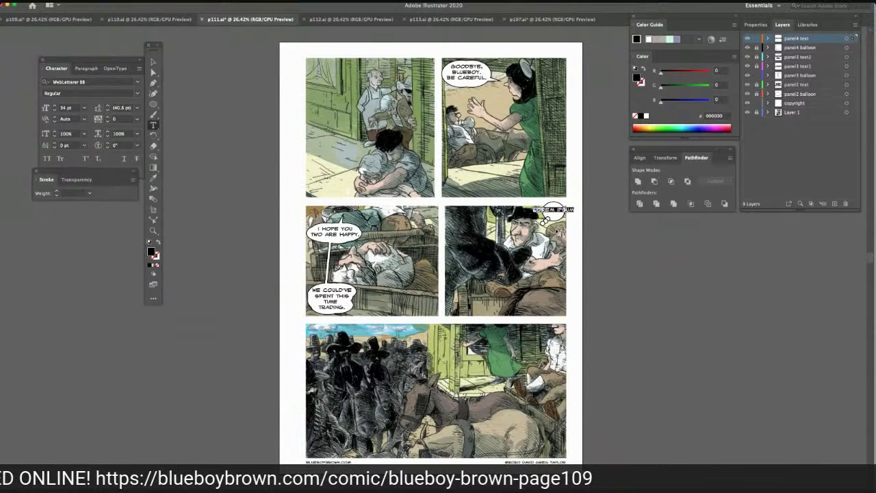
text(I)
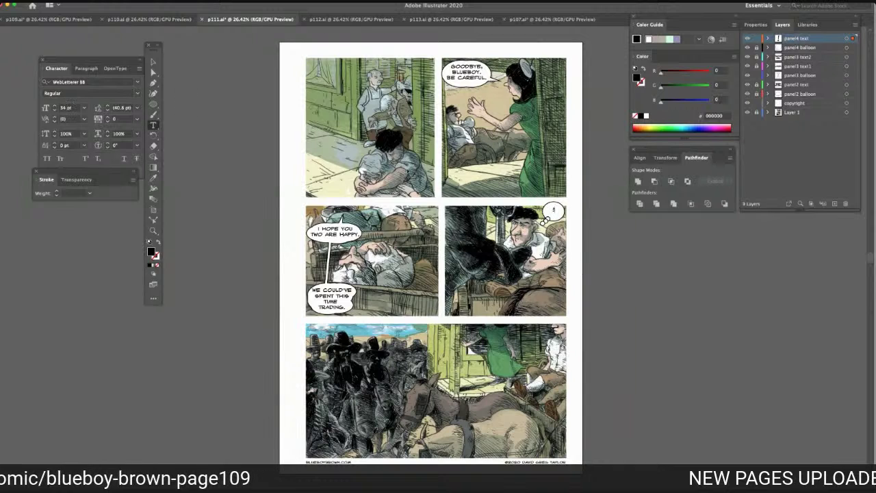
Enlarge the exclamation mark and center it in the panel 4 thought balloon
click(154, 62)
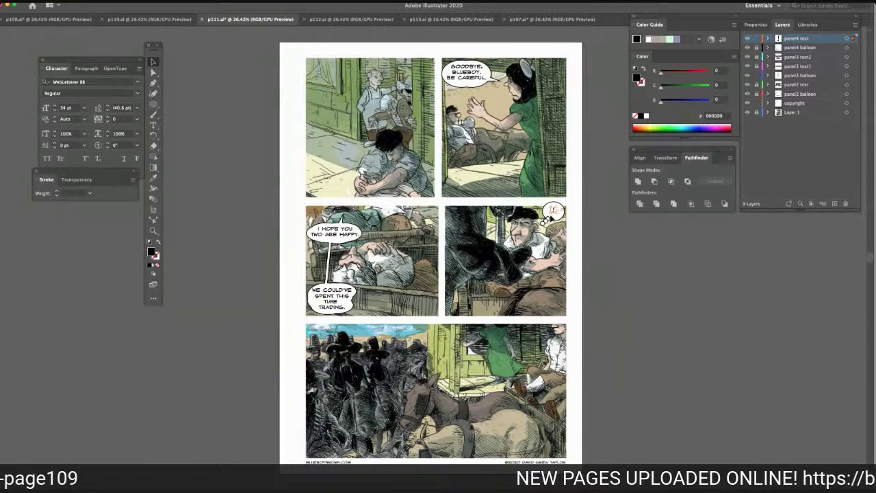
drag(553, 214, 558, 221)
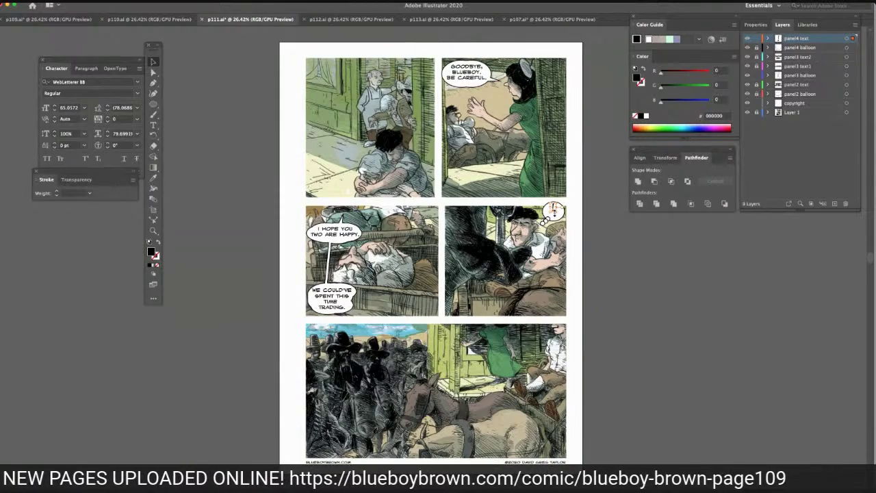
mouse_move(557, 216)
mouse_down()
mouse_move(585, 219)
mouse_move(553, 210)
mouse_up()
click(596, 213)
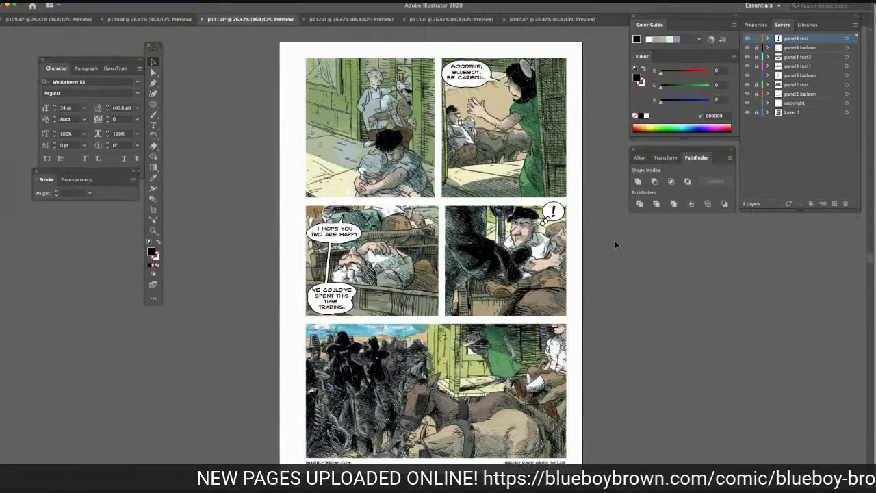
Lock the panel4 text layer and adjust the small thought trail circles on the panel4 balloon layer
click(777, 48)
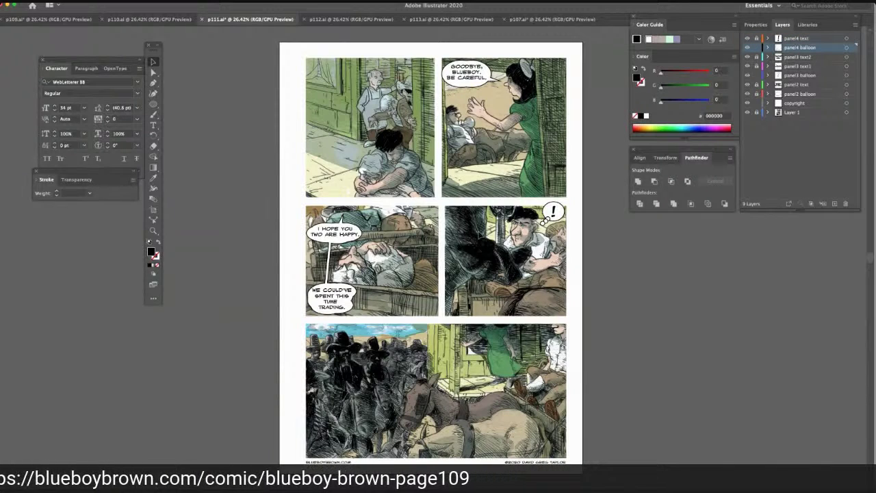
click(551, 222)
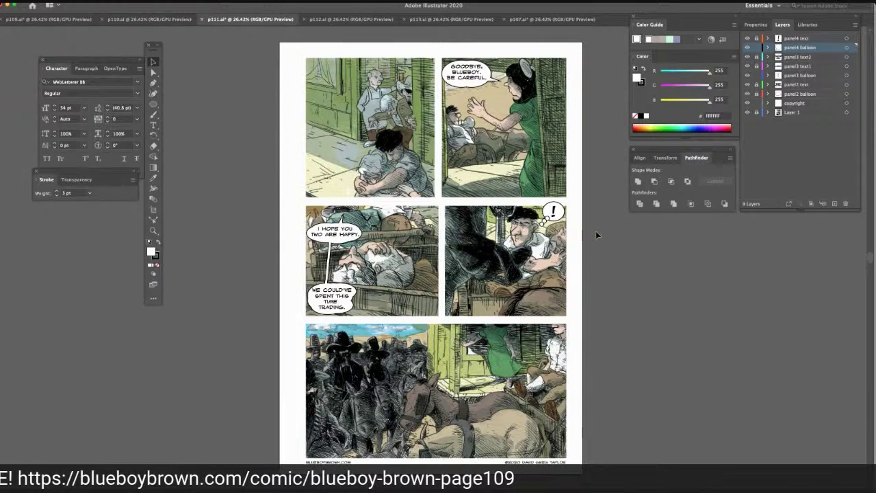
Bring the large panel 4 thought balloon forward in the stacking order and nudge it into place around the exclamation mark
click(553, 217)
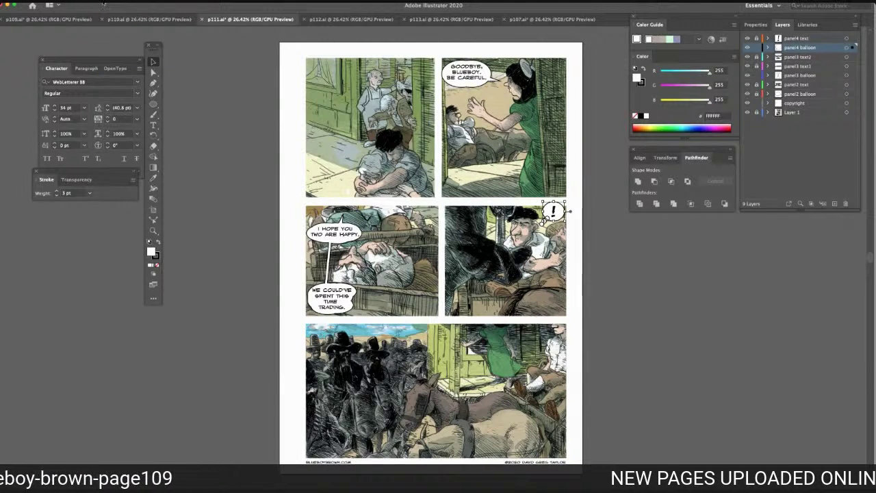
click(72, 0)
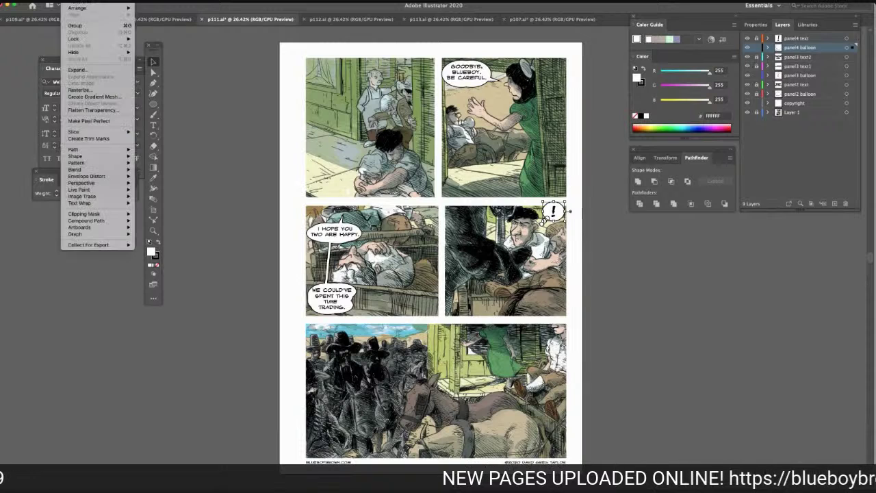
mouse_move(76, 9)
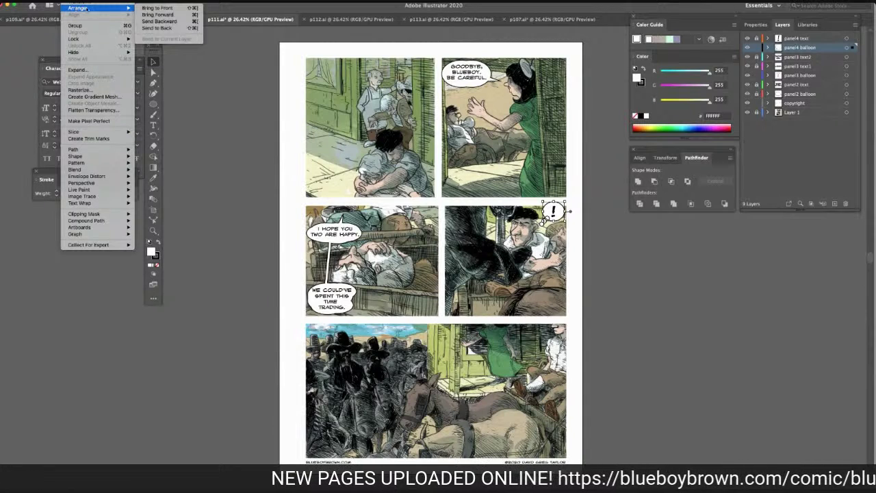
click(150, 9)
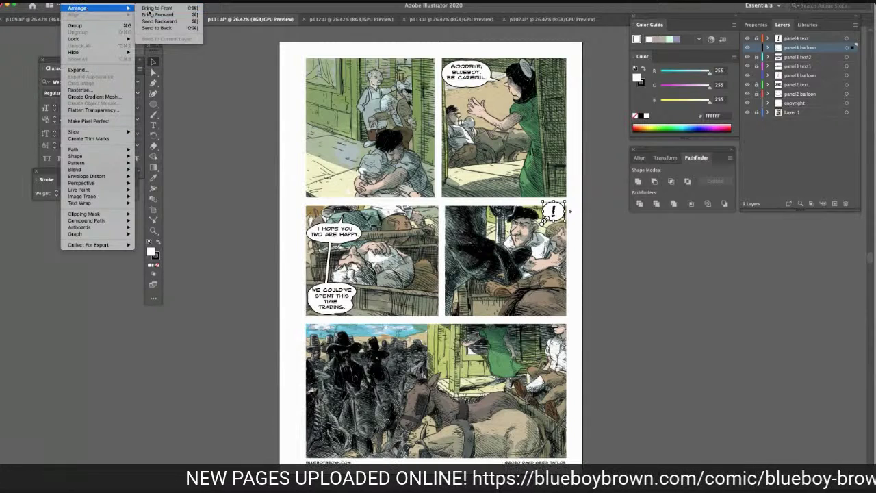
click(232, 85)
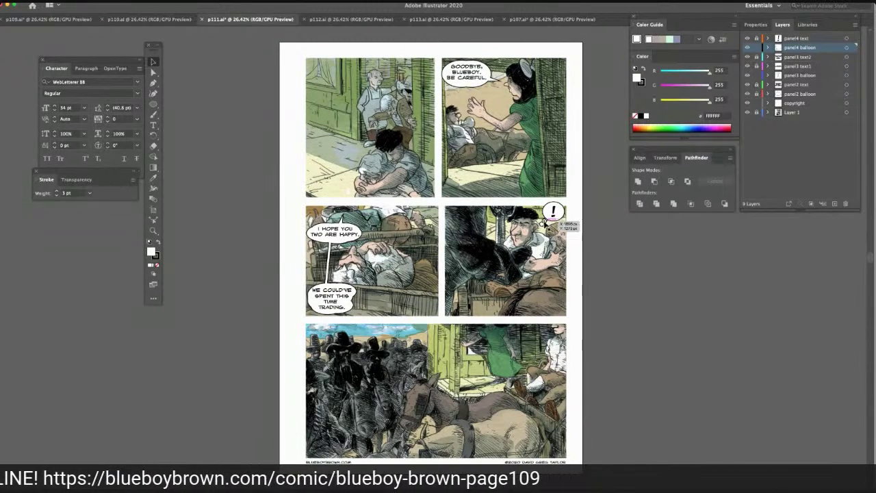
click(549, 218)
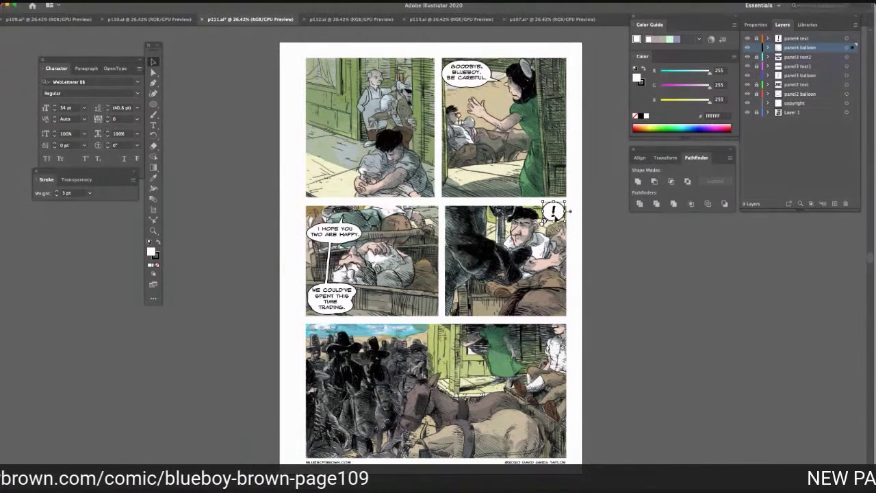
drag(552, 213, 556, 212)
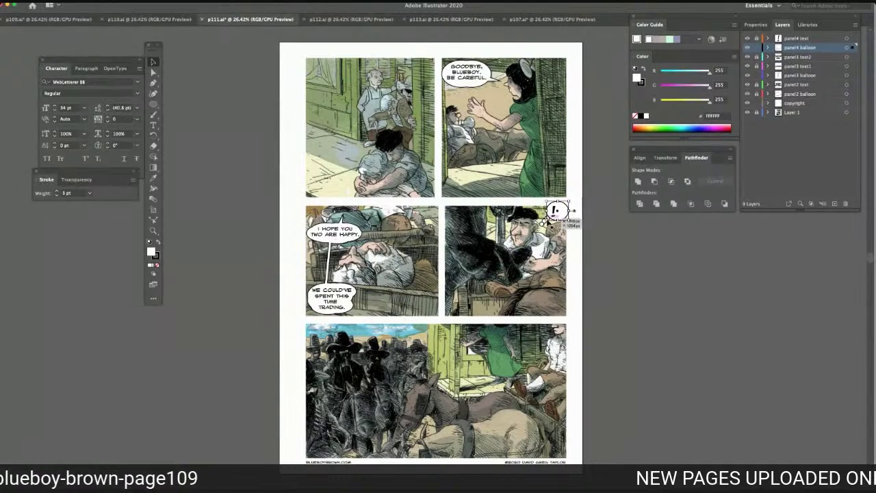
mouse_move(561, 211)
mouse_down()
mouse_move(568, 209)
mouse_move(550, 228)
mouse_move(563, 211)
mouse_move(552, 214)
mouse_up()
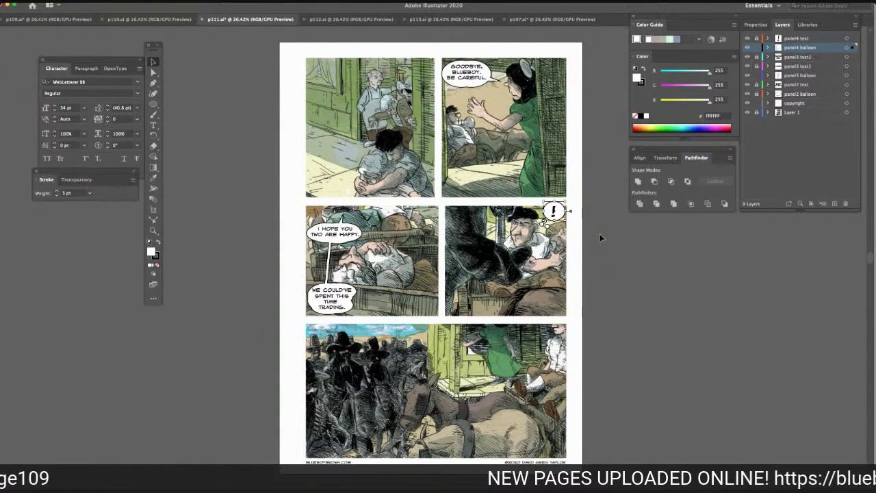
Fine-tune the small thought trail circles between the panel 4 balloon and the man's head
drag(550, 224, 548, 228)
click(548, 228)
drag(545, 224, 546, 222)
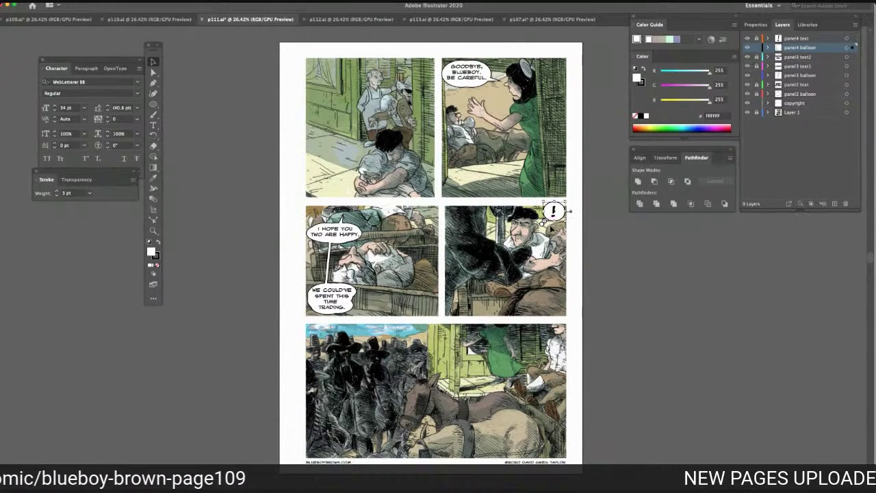
click(548, 219)
click(548, 224)
click(548, 221)
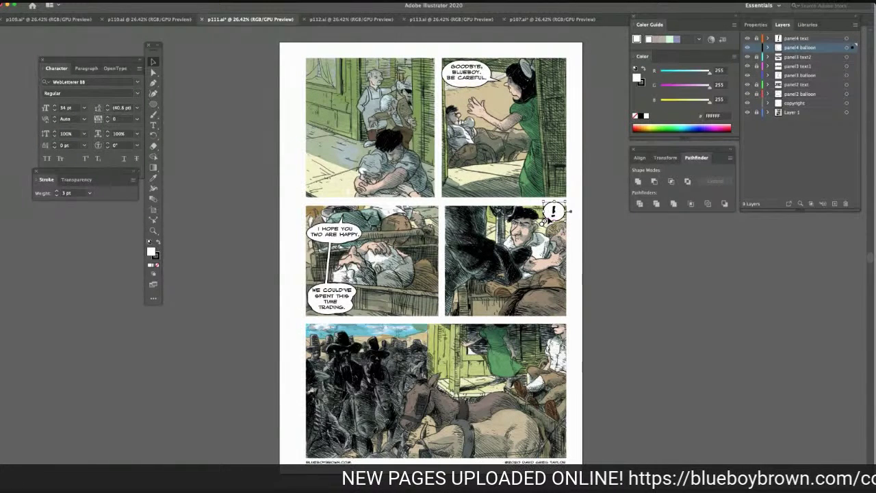
click(552, 230)
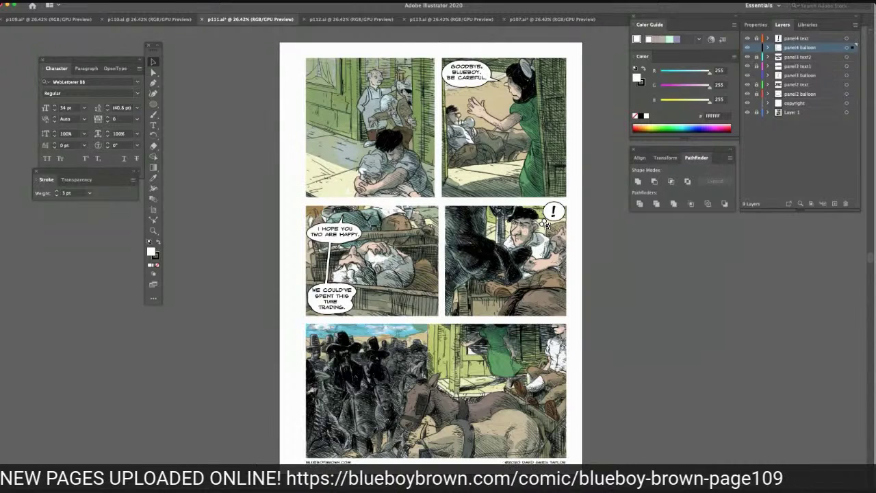
Bring the selected trail circle to the front, set it just below the panel 4 balloon, and save p111
click(91, 1)
mouse_move(72, 1)
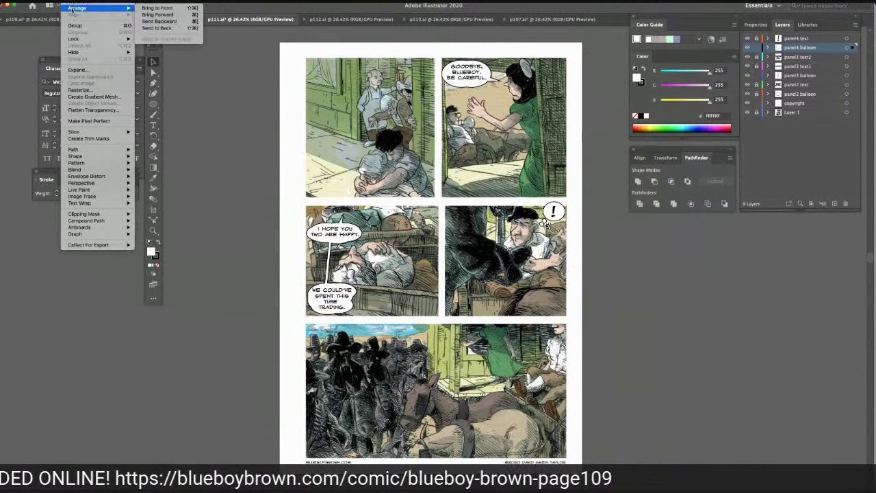
click(158, 8)
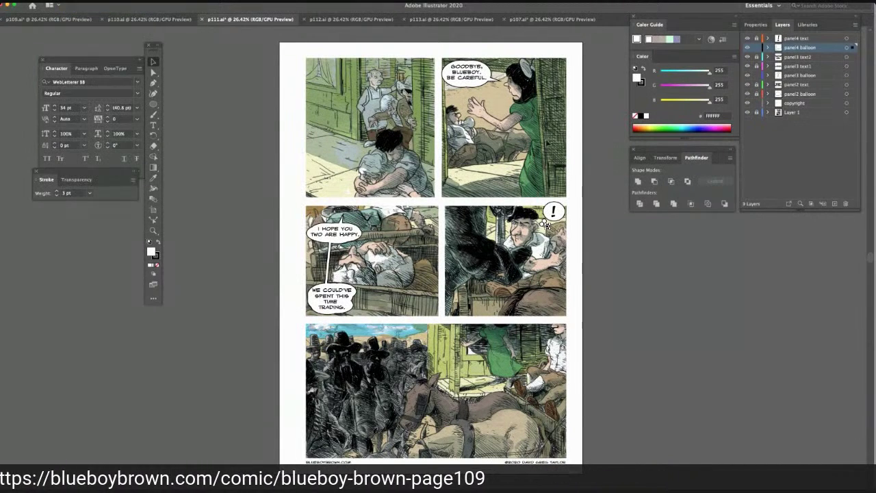
drag(547, 224, 549, 218)
click(618, 232)
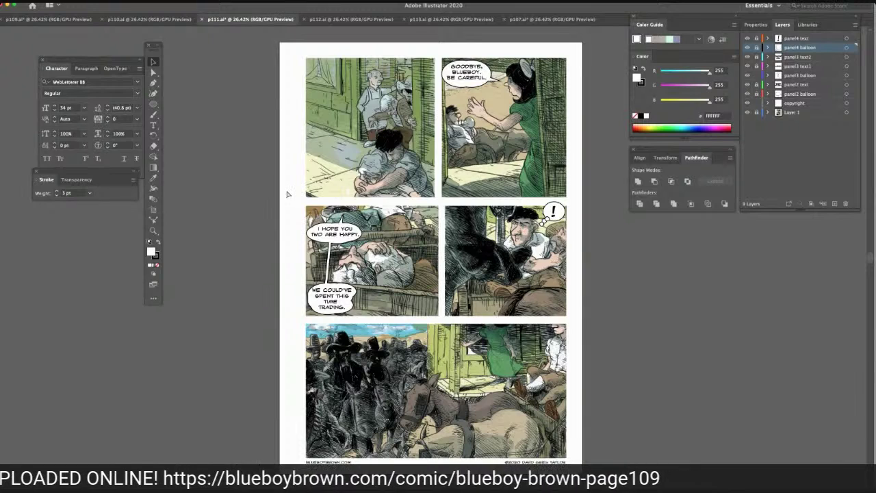
key(super+s)
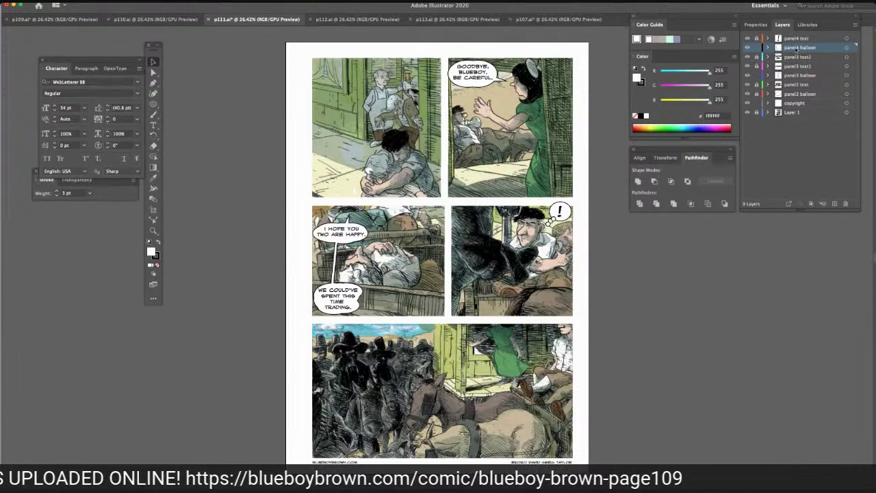
Draw a small round white balloon at panel 3's lower right with the Ellipse tool and shift it slightly up
click(156, 106)
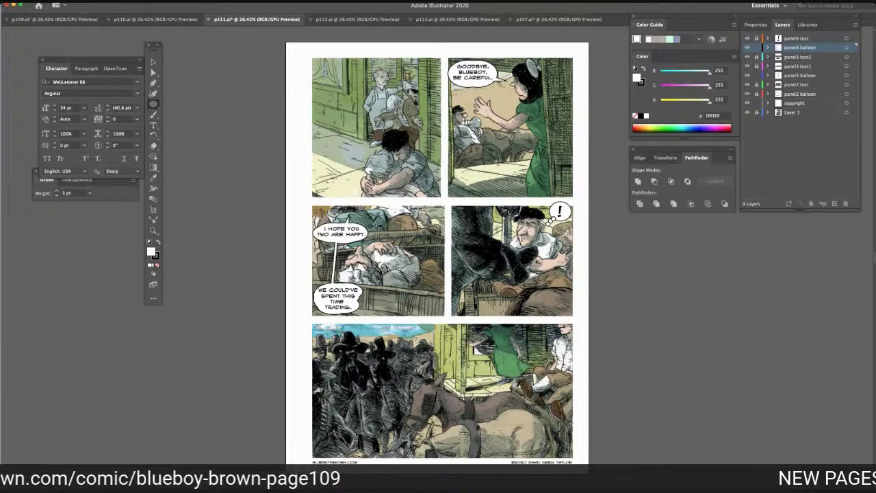
drag(417, 268, 447, 295)
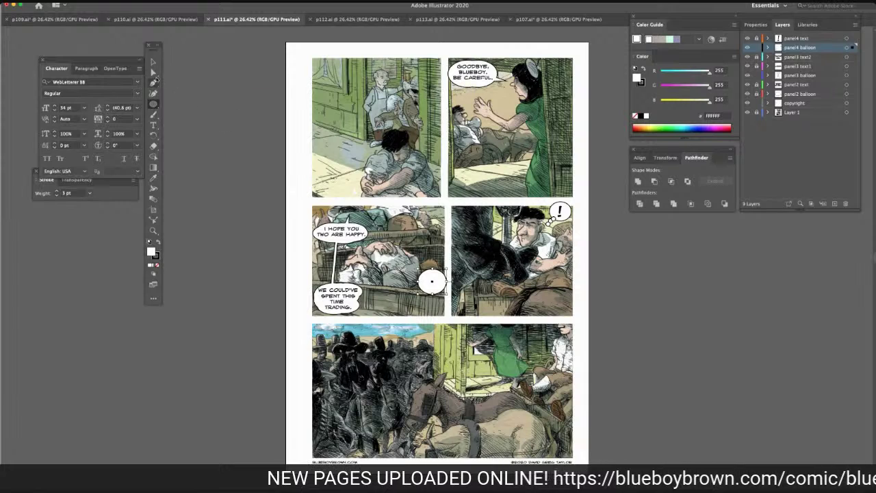
click(153, 61)
drag(427, 282, 426, 274)
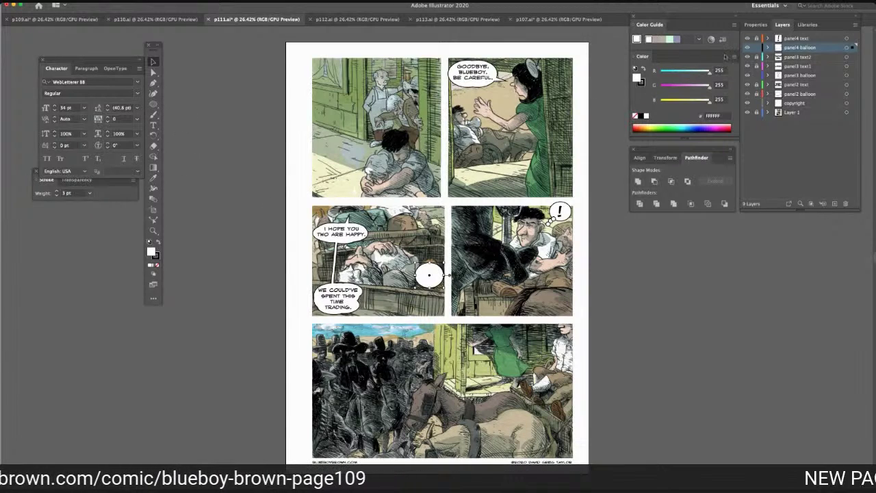
Create a new layer above the panel4 text layer and name it "panel3 text3"
click(788, 40)
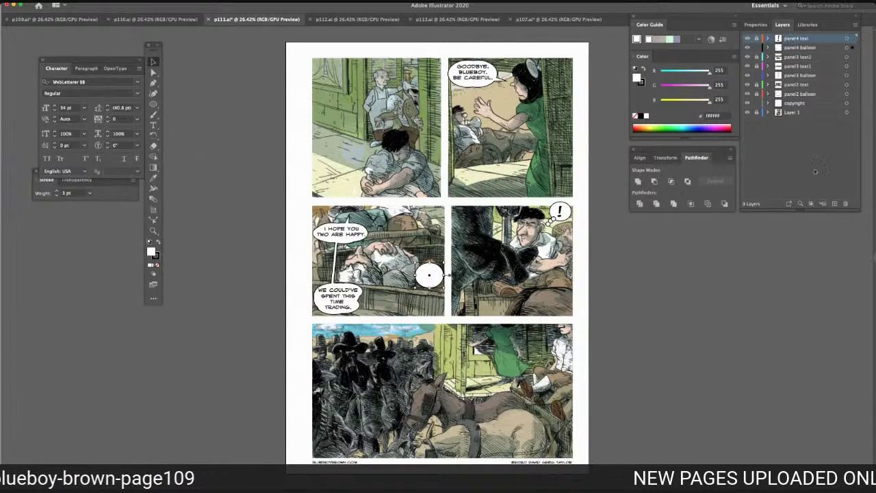
click(834, 204)
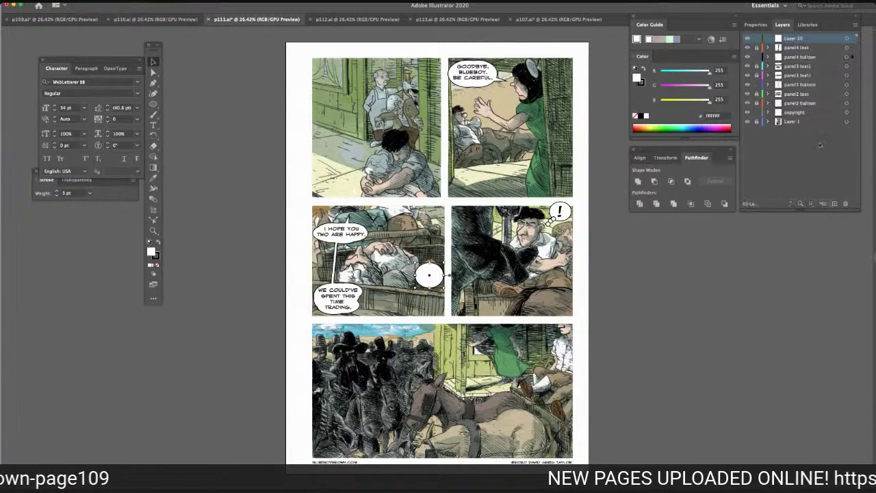
double_click(797, 39)
text(panel4 text2)
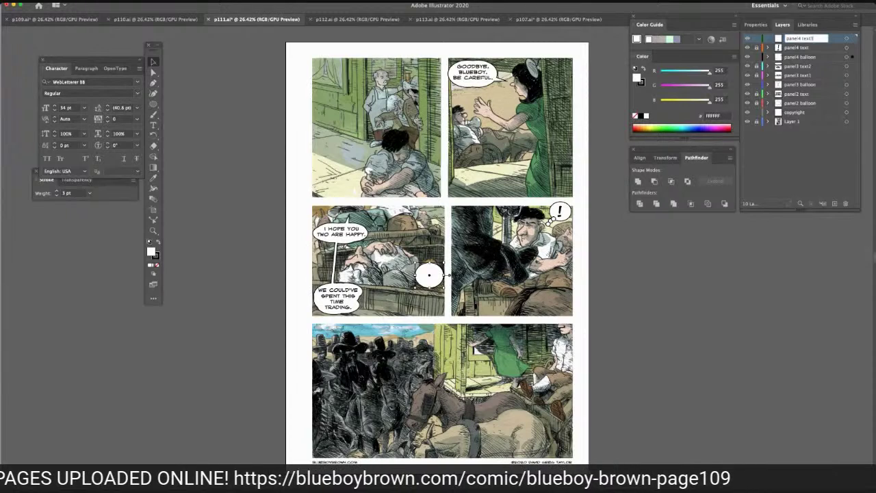
key(Return)
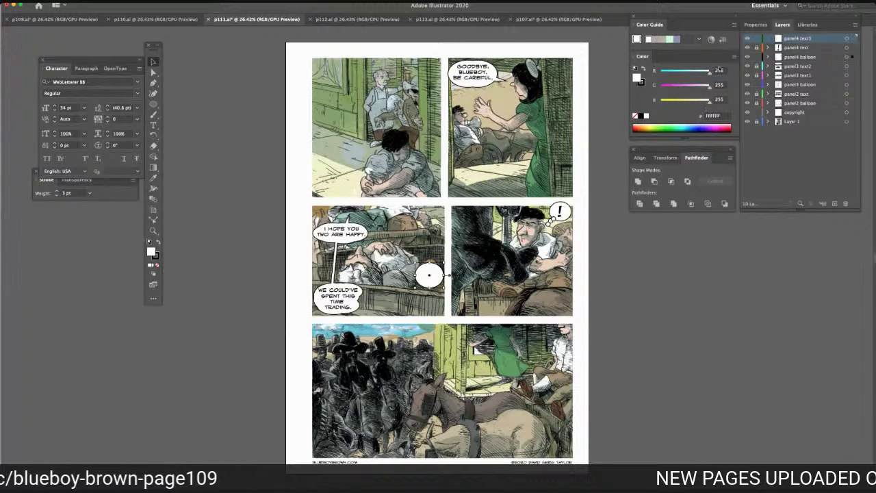
double_click(799, 39)
click(802, 38)
key(BackSpace)
text(5)
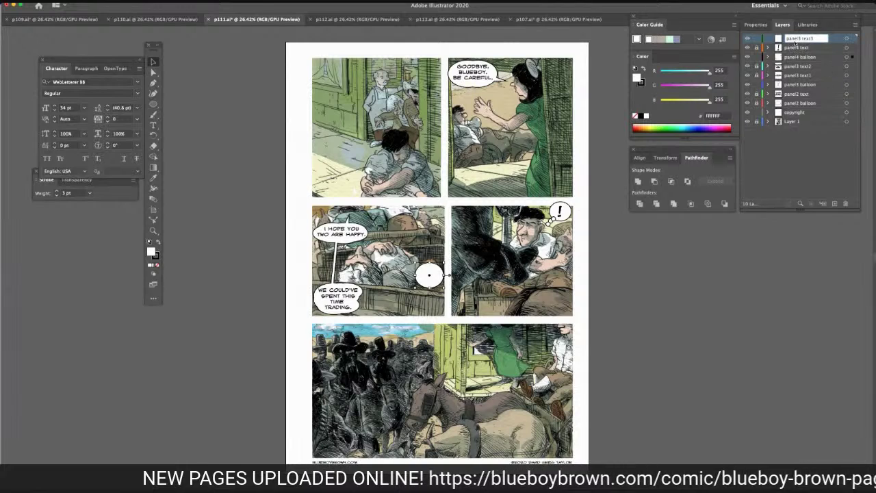
click(779, 39)
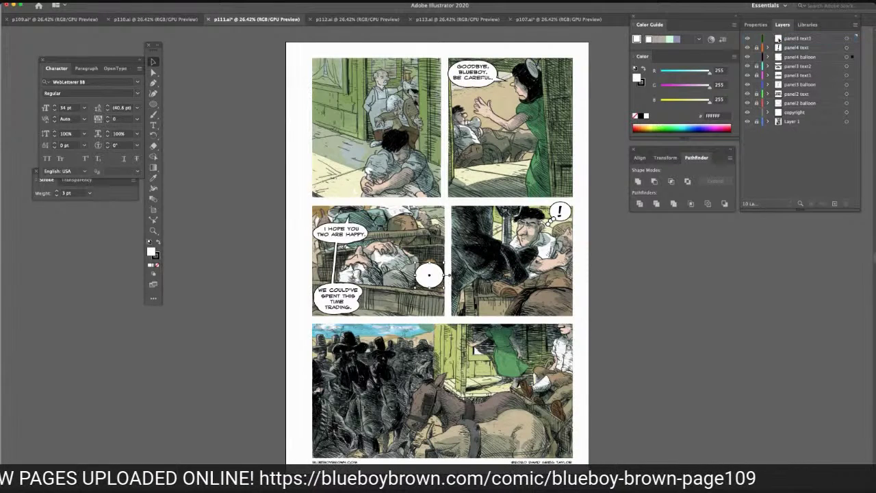
Move the panel3 text3 layer down to sit directly above the panel3 text2 layer and make it active
drag(798, 40, 799, 53)
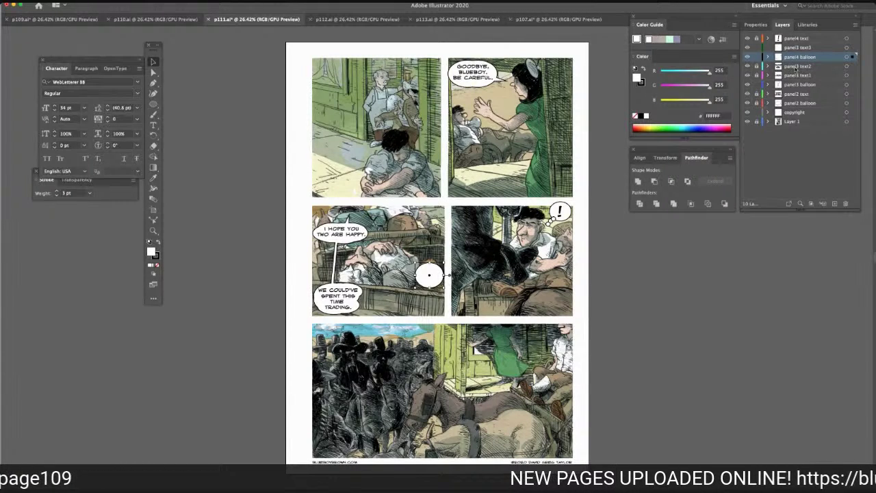
click(799, 48)
drag(797, 48, 795, 65)
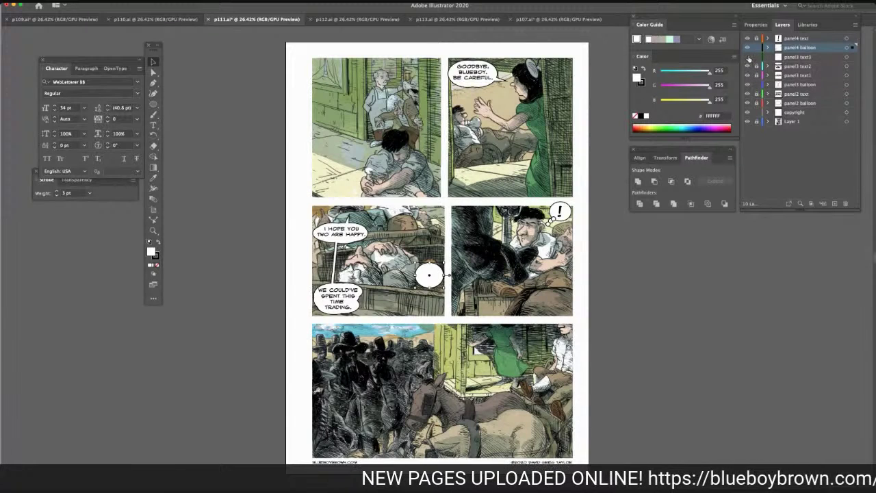
click(797, 59)
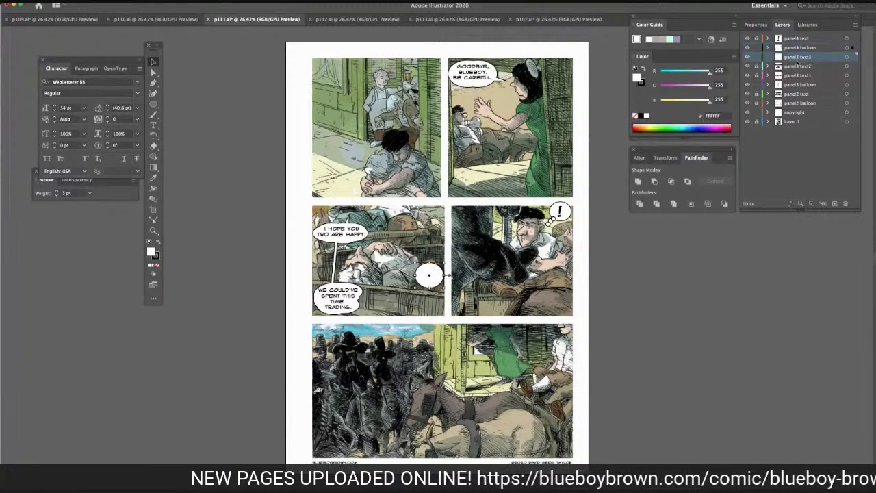
Add the text "SORRY, SON." at the new round balloon in panel 3 on the panel3 text3 layer
click(219, 146)
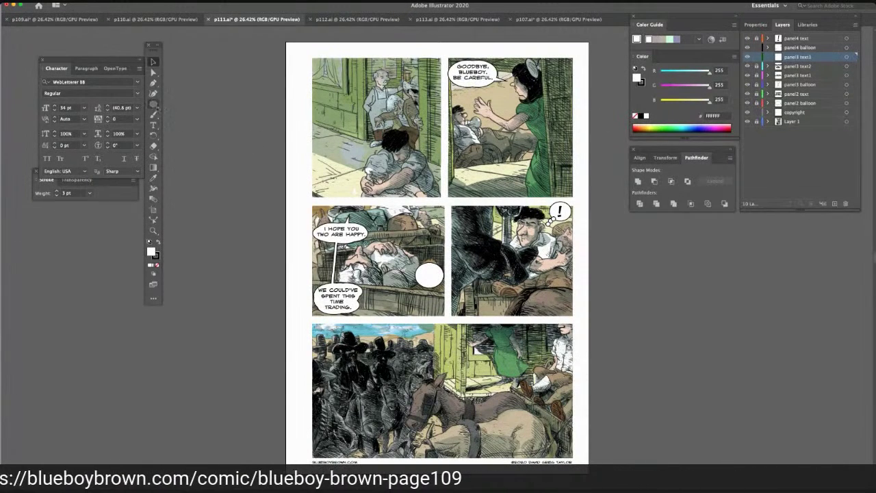
click(155, 126)
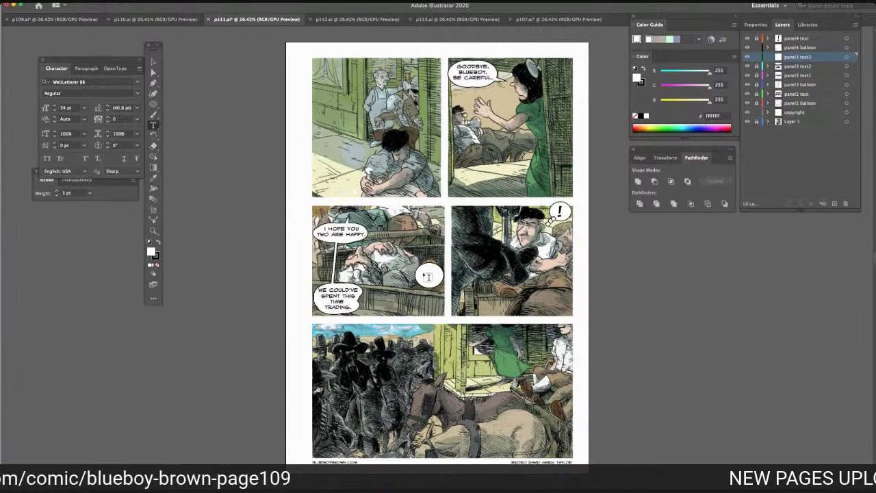
click(426, 276)
key(BackSpace)
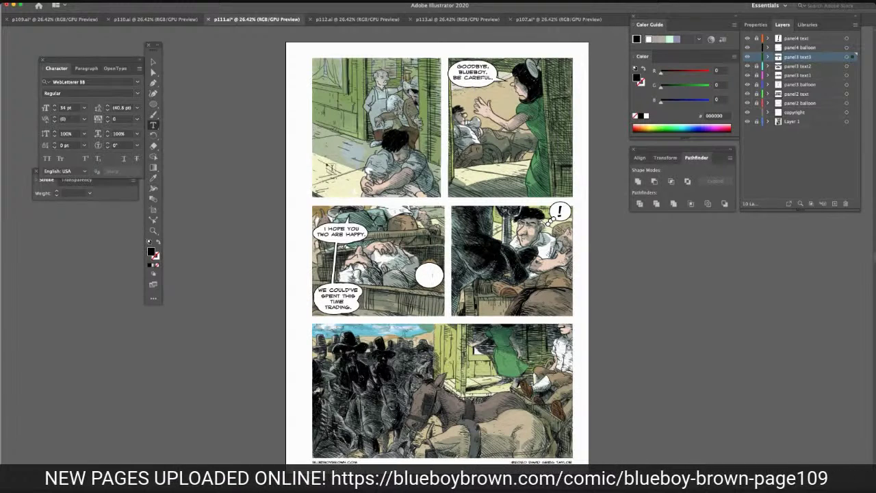
Nest the panel3 text3 layer above the ellipses in the panel4 balloon layer and center "SORRY, SON." in its balloon
click(796, 47)
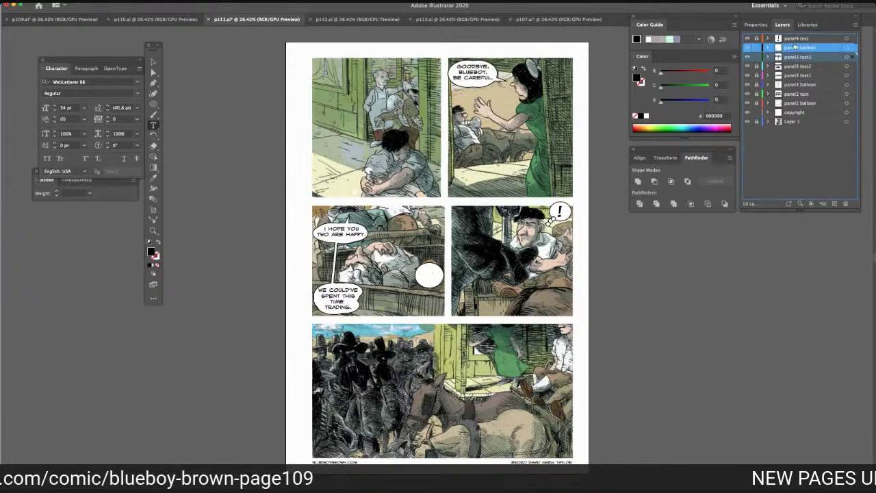
drag(796, 47, 796, 48)
click(153, 62)
drag(426, 273, 433, 277)
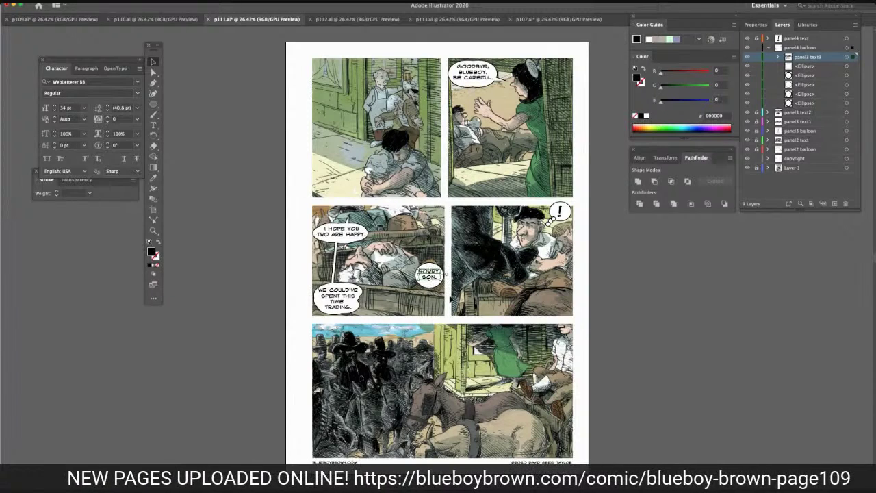
click(634, 254)
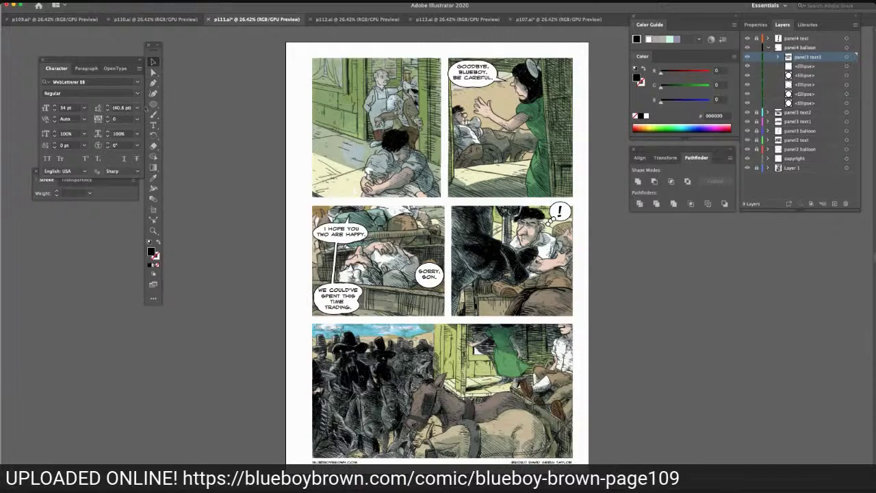
Toggle the panel3 text3 sublayer's visibility off and on to check which lettering it holds
click(154, 63)
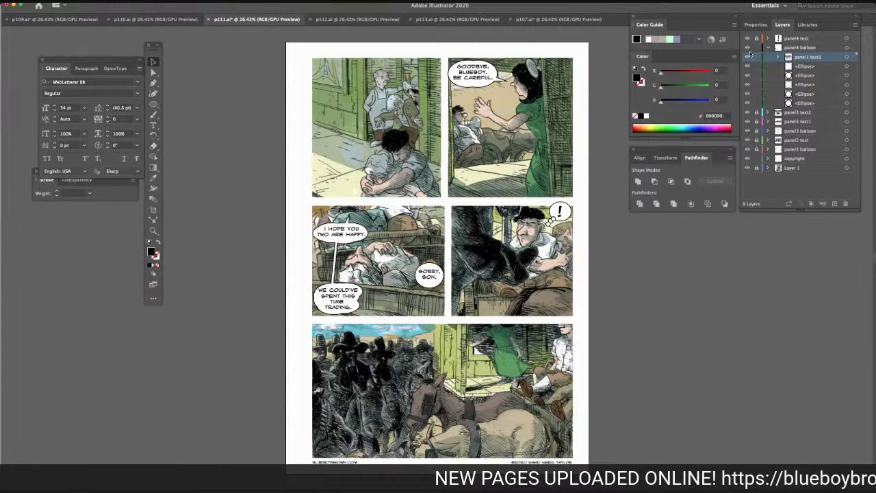
click(748, 57)
click(748, 57)
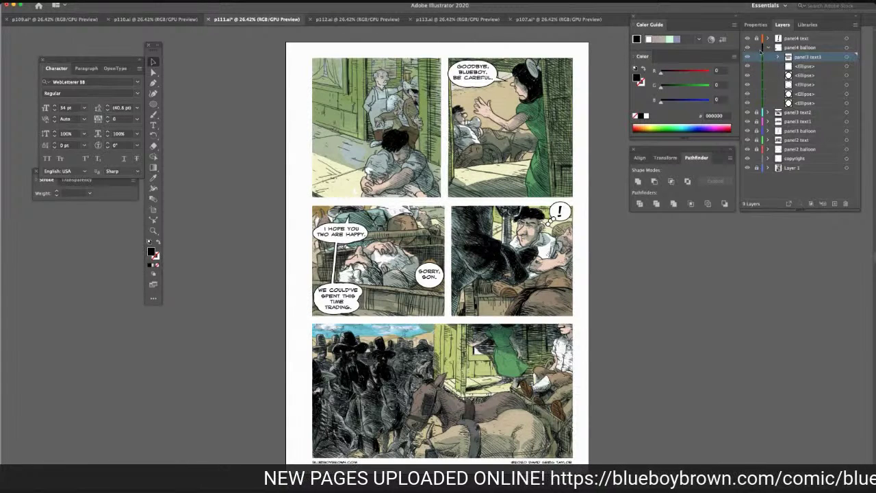
On the panel4 balloon layer, flatten the round balloon around "SORRY, SON." in panel 3 to fit the text more closely
click(796, 49)
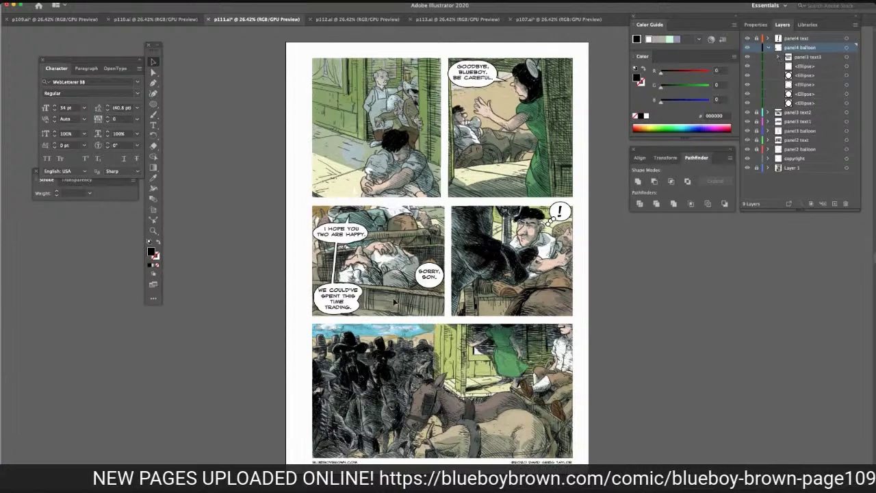
click(430, 289)
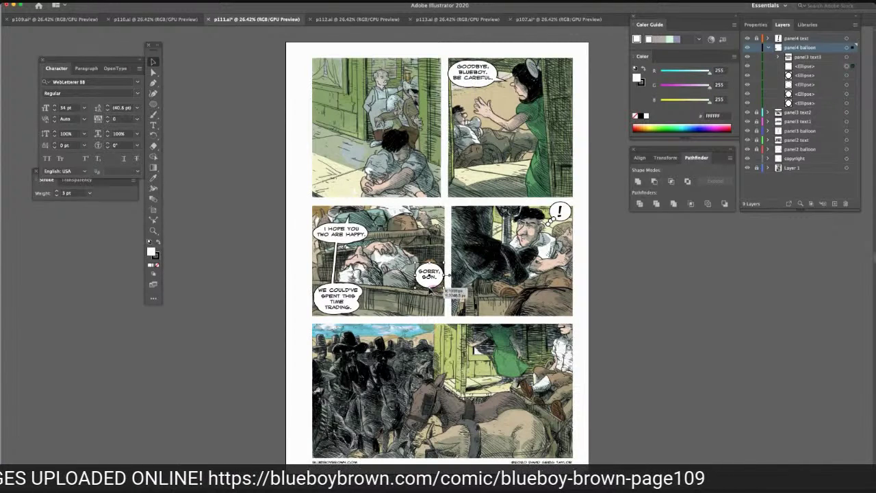
drag(430, 289, 430, 263)
drag(429, 265, 430, 266)
click(638, 265)
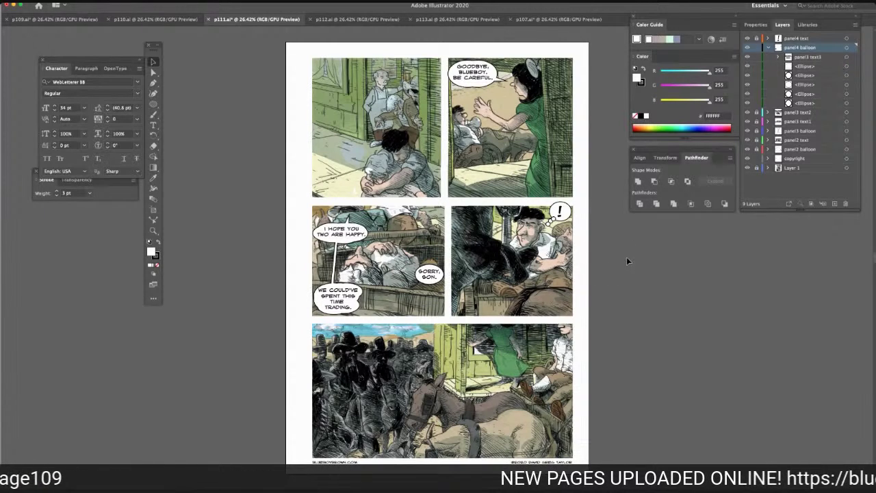
Draw a small white triangle beside the page and place it at the "SORRY, SON." balloon's edge as a tail facing the speaker
click(153, 104)
click(172, 126)
drag(218, 156, 216, 176)
click(154, 62)
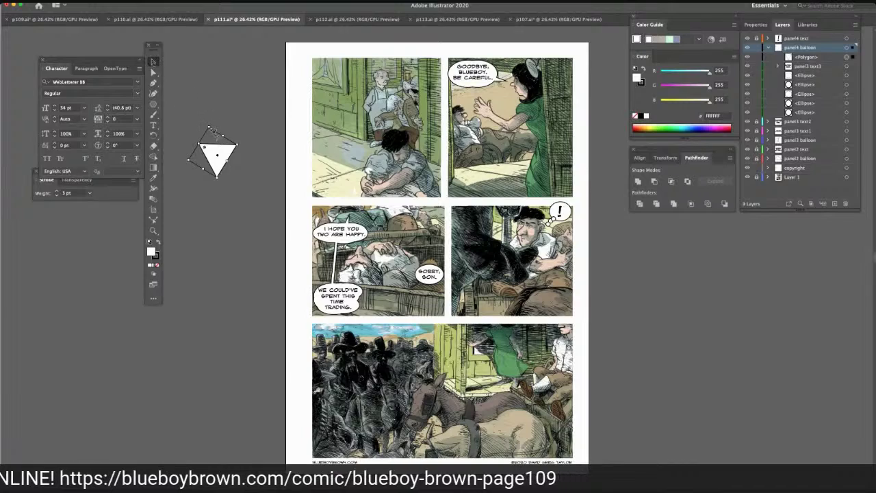
drag(211, 128, 416, 271)
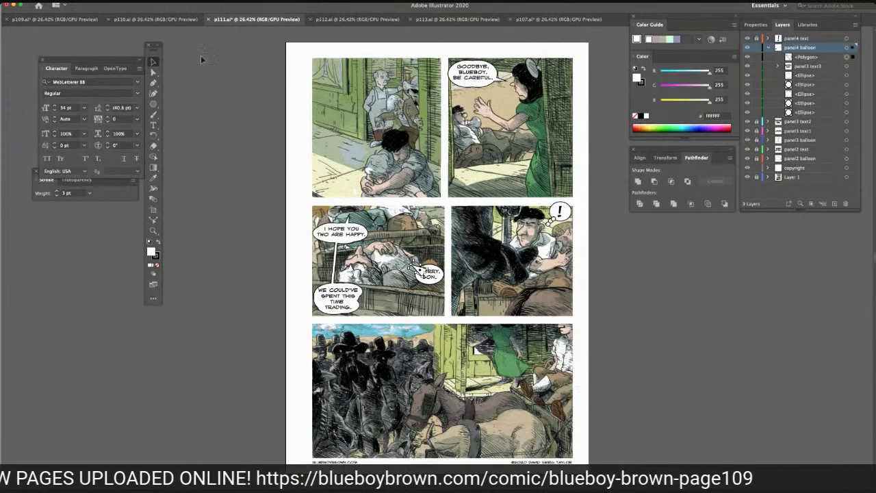
Unite the triangular tail with the "SORRY, SON." balloon and move the panel3 text3 layer out to sit above the panel4 balloon layer
click(153, 71)
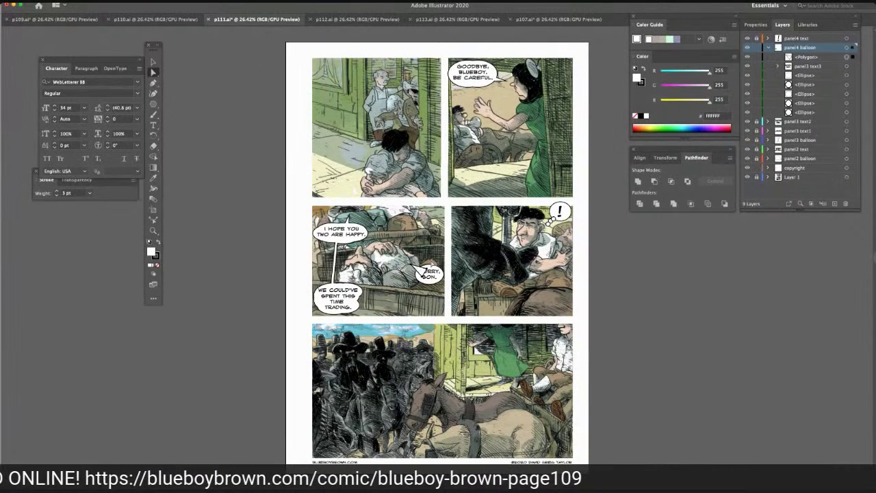
click(425, 273)
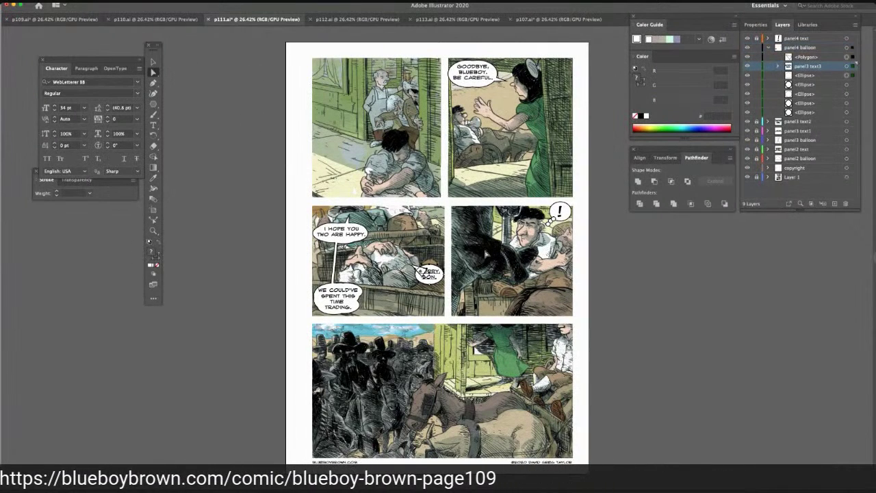
click(638, 181)
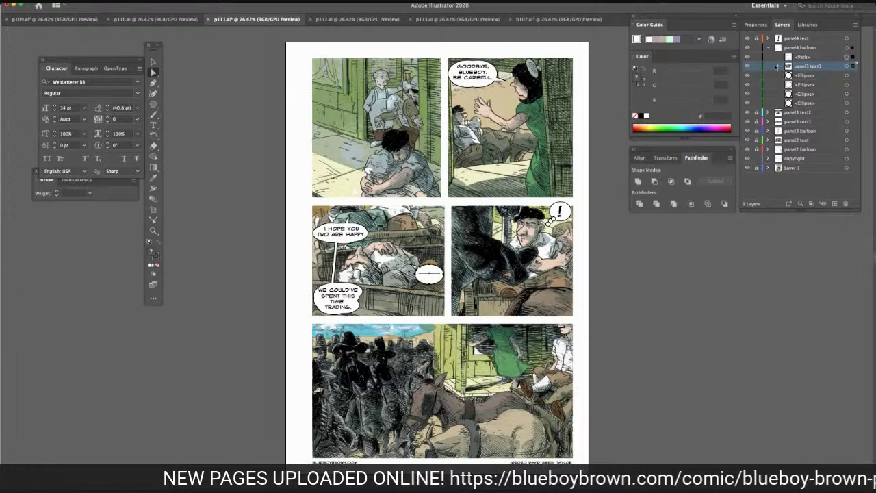
drag(806, 68, 797, 46)
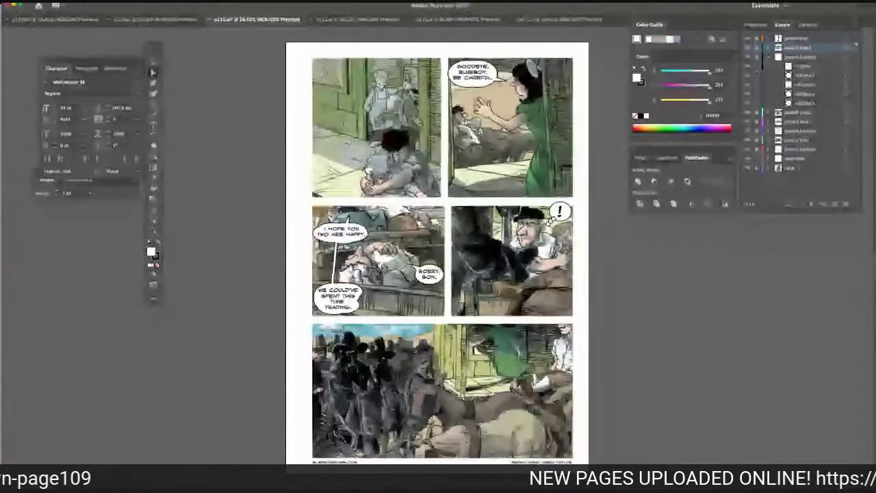
Create a new layer above panel4 text and name it "panel3 balloon2"
click(804, 39)
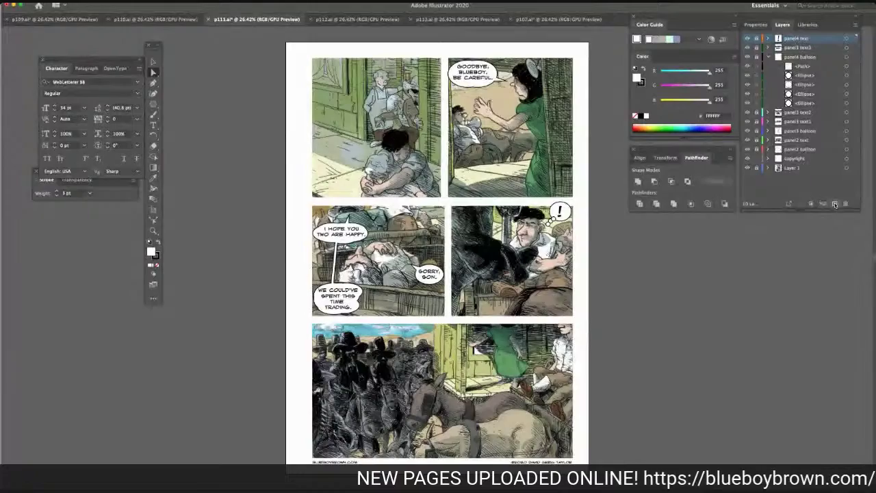
click(835, 204)
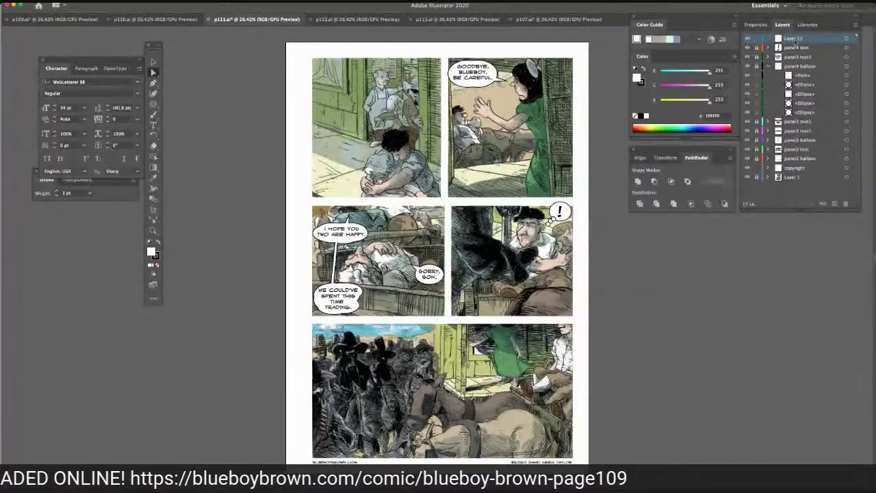
double_click(795, 39)
text(panel5)
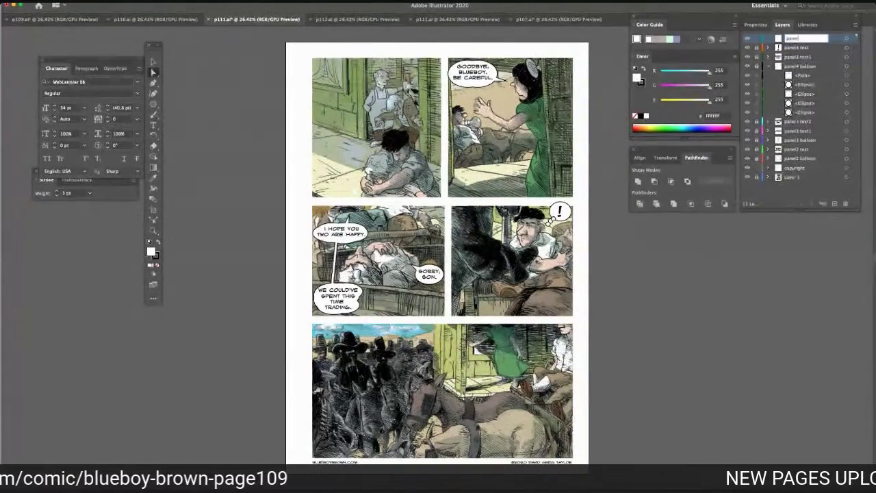
text( bal)
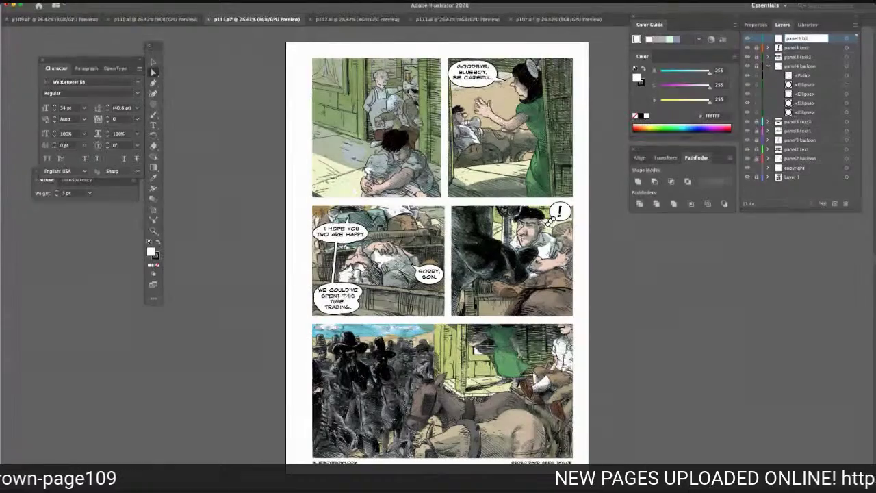
text(loon2)
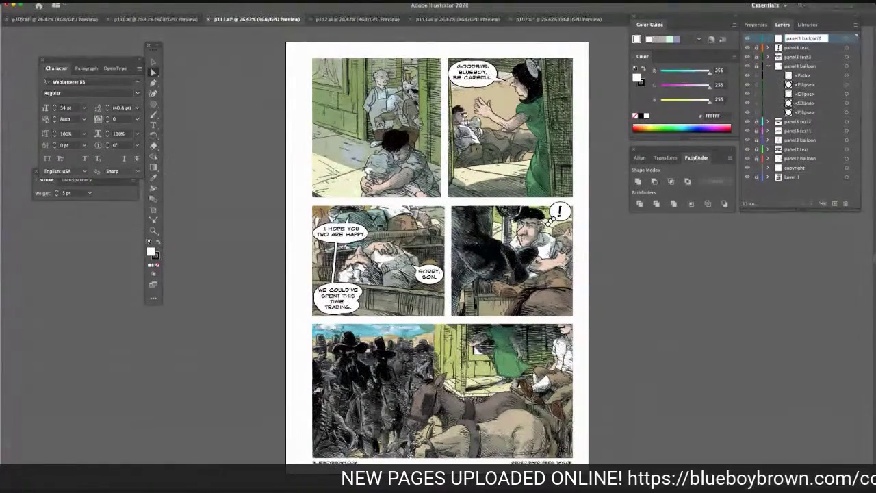
key(Return)
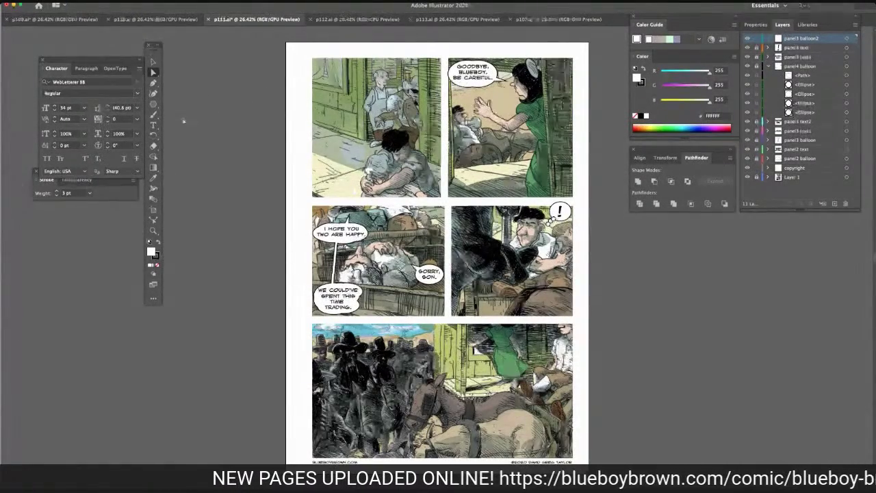
Draw a white ellipse on the panel3 balloon2 layer and place it just below the "SORRY, SON." balloon in panel 3
click(154, 104)
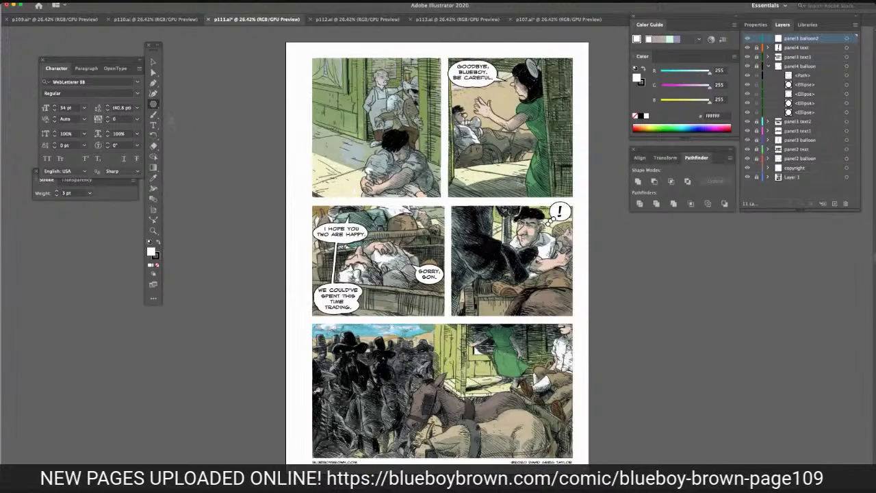
drag(154, 105, 172, 115)
drag(211, 166, 248, 199)
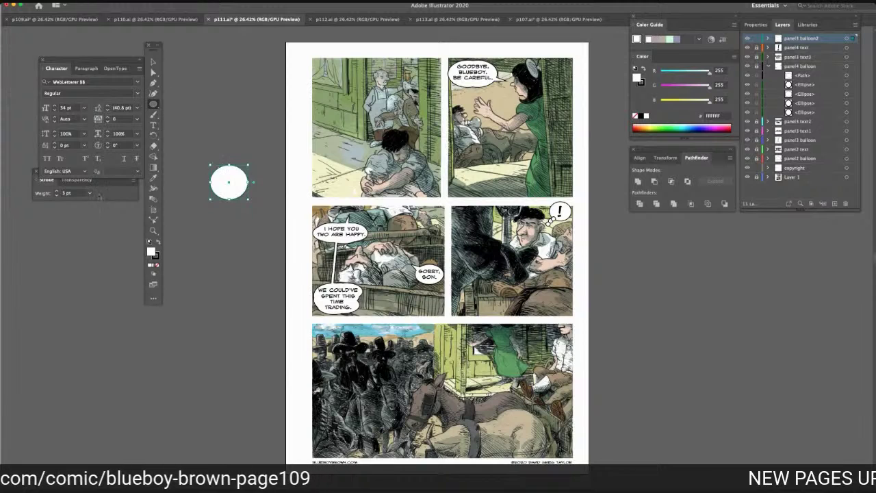
click(154, 62)
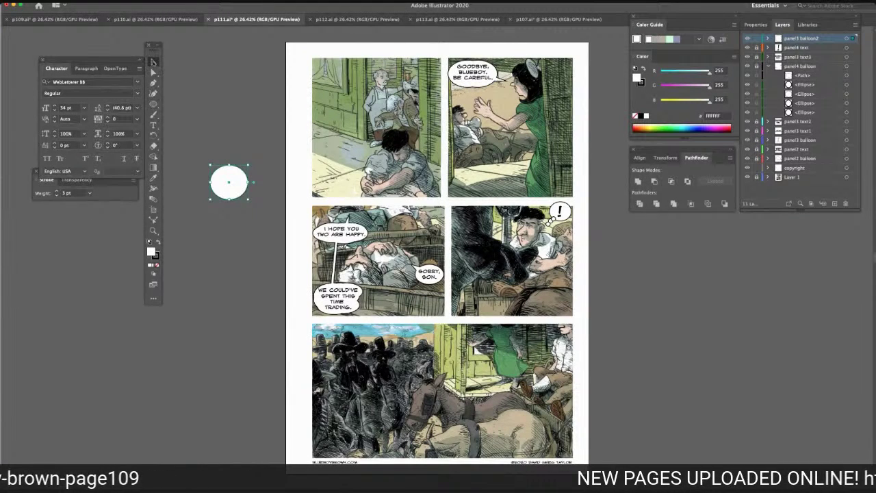
drag(228, 186, 412, 301)
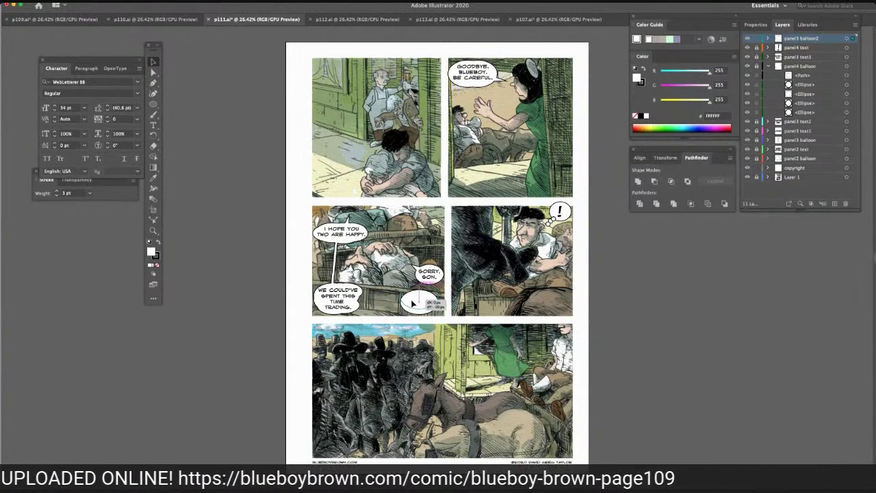
drag(412, 304, 412, 300)
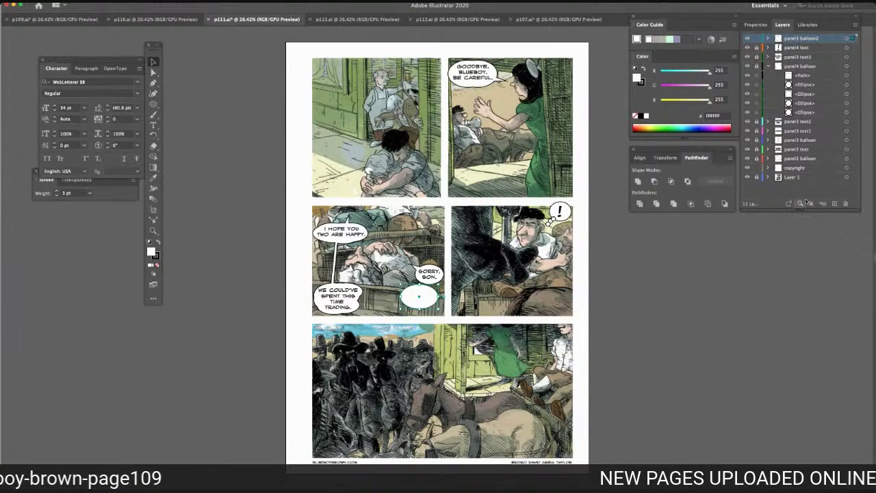
Create a new layer above panel3 balloon2 and name it "panel3 text4"
click(835, 204)
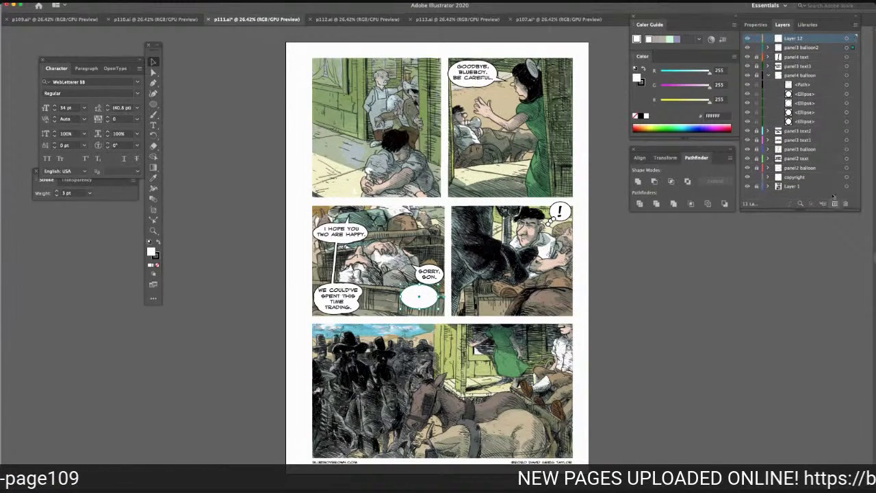
double_click(793, 39)
text(panel3 text4)
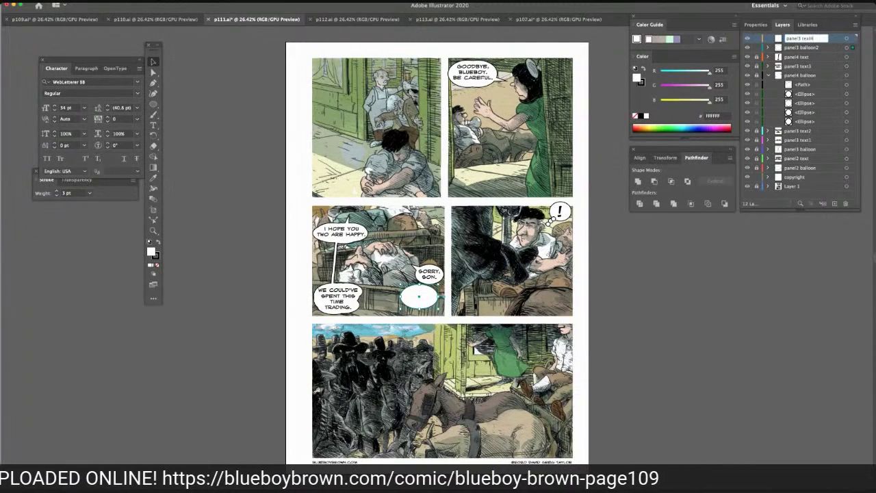
key(Return)
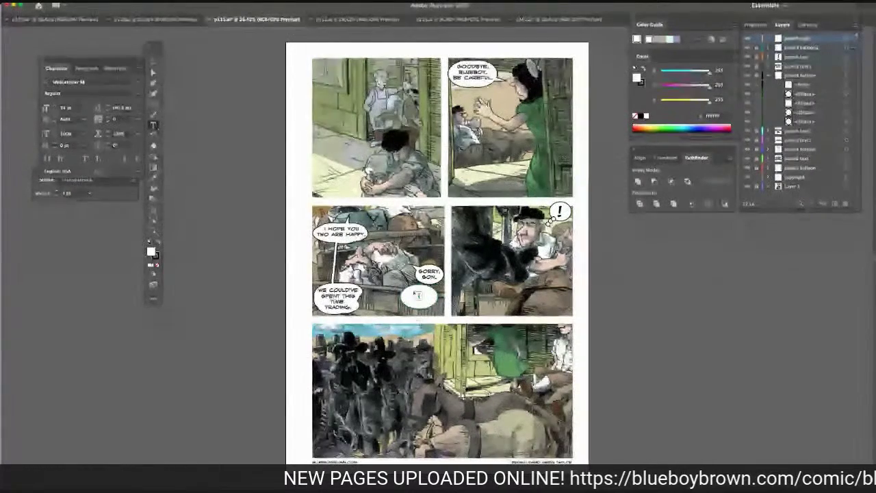
Add the two-line text "I AIN'T SORRY!" inside the new ellipse in panel 3 on the panel3 text4 layer
click(400, 292)
text(I AIN'T )
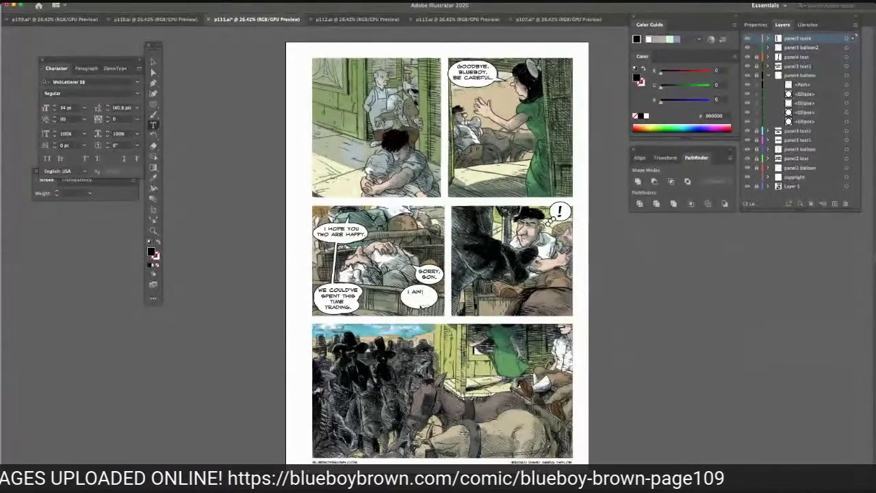
text(SORR)
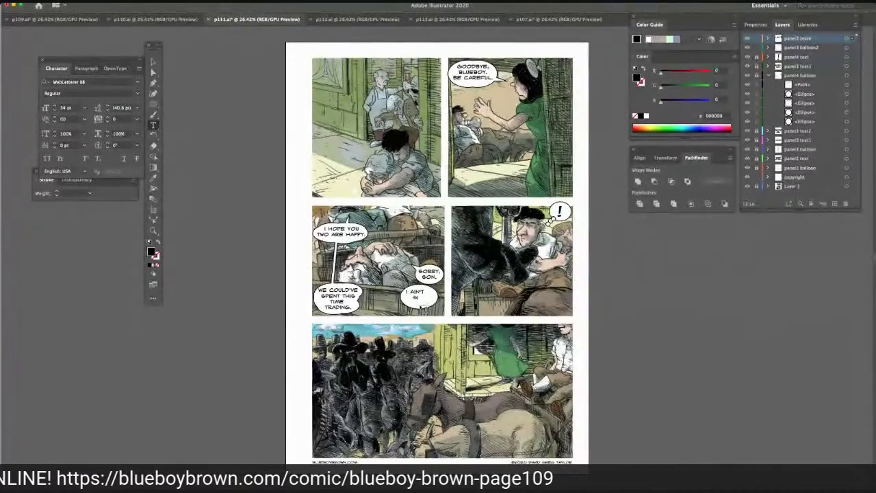
text(Y!)
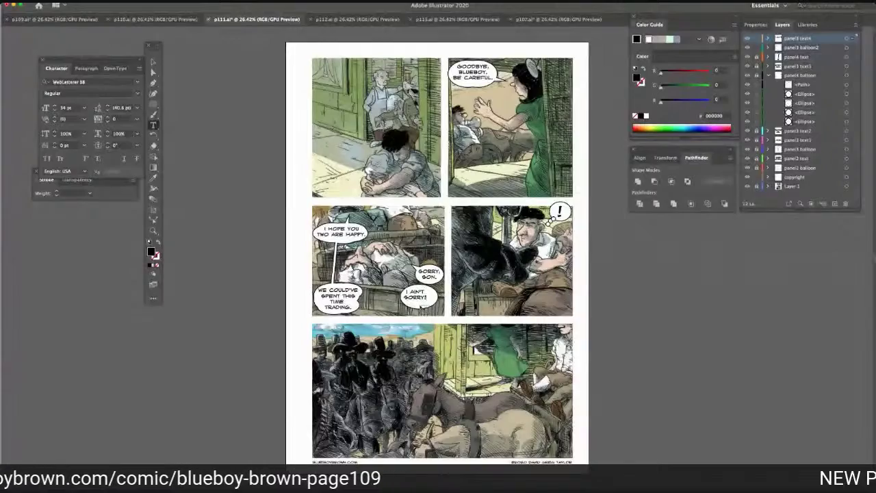
key(Escape)
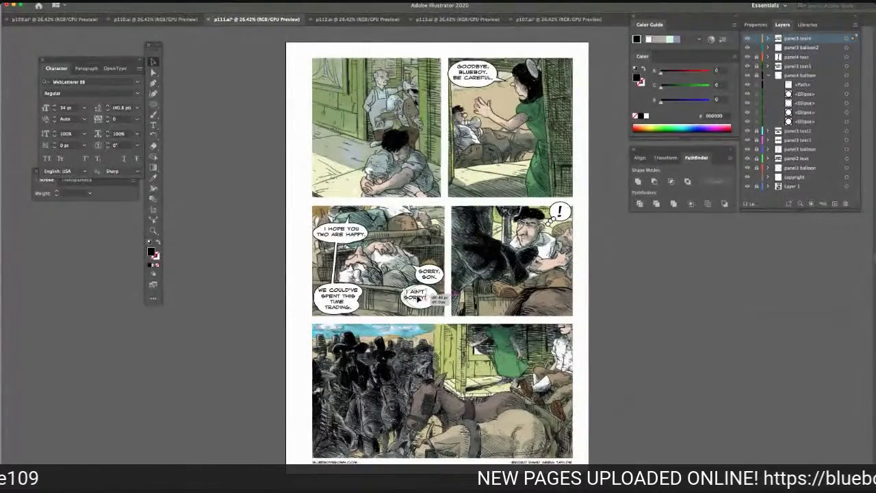
Centre the "I AIN'T SORRY!" text of the panel3 text4 layer within its speech balloon
drag(417, 299, 415, 299)
click(410, 303)
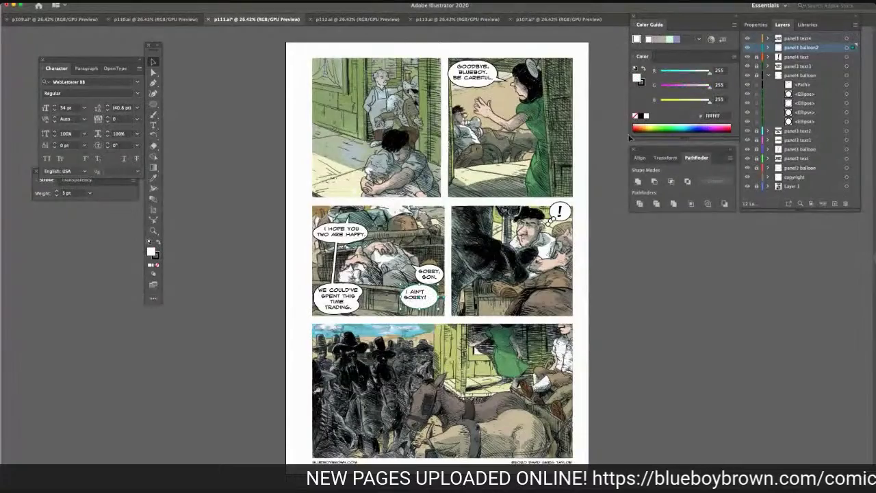
click(801, 38)
drag(416, 300, 420, 300)
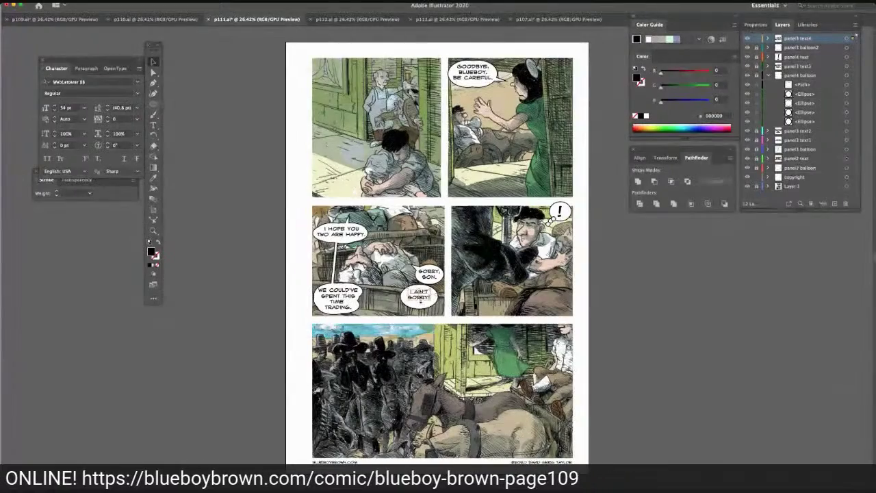
drag(420, 300, 423, 302)
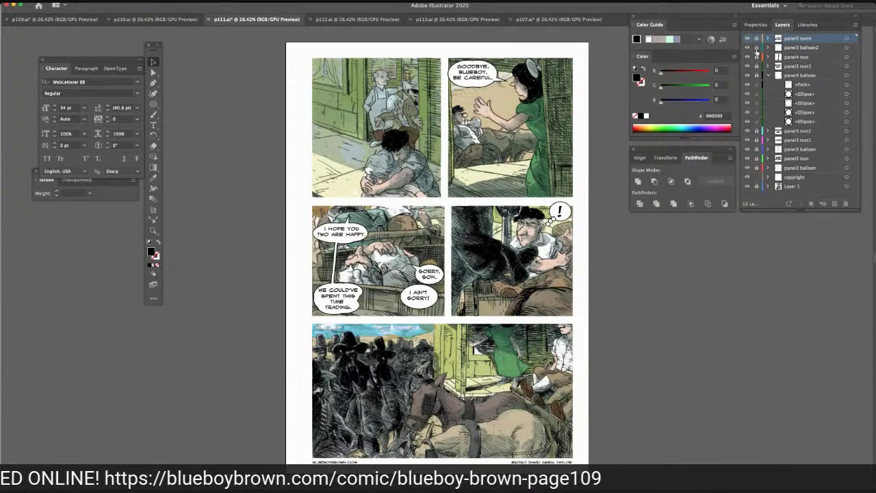
Resize the "I AIN'T SORRY!" balloon on the panel3 balloon2 layer to about 270 × 156 px
click(787, 48)
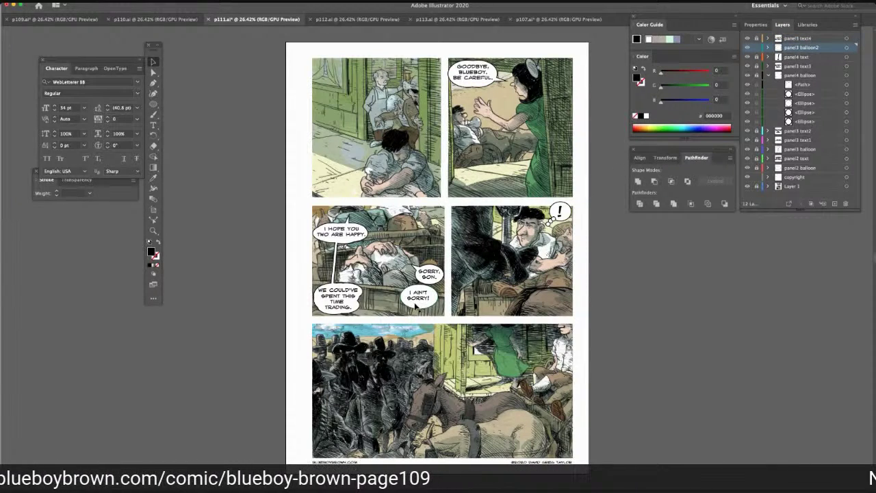
click(419, 309)
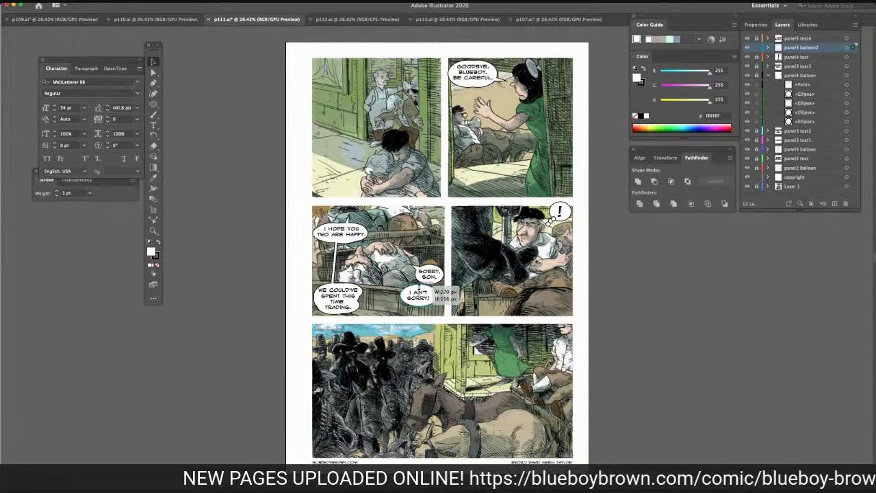
click(602, 254)
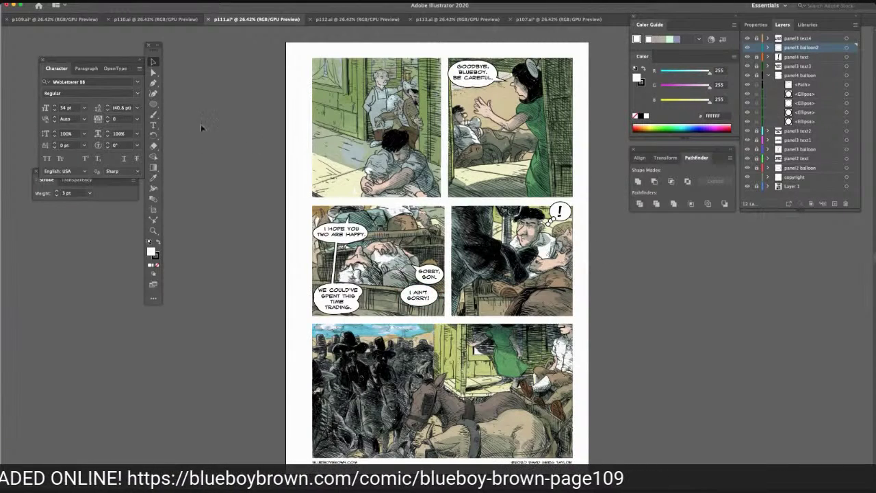
Draw a narrow triangular tail and place it at the upper-left edge of the "I AIN'T SORRY!" balloon, aimed at the speaker
drag(153, 105, 174, 127)
mouse_move(222, 171)
mouse_down()
mouse_move(230, 182)
mouse_move(203, 165)
mouse_move(214, 161)
mouse_up()
key(v)
drag(229, 157, 402, 291)
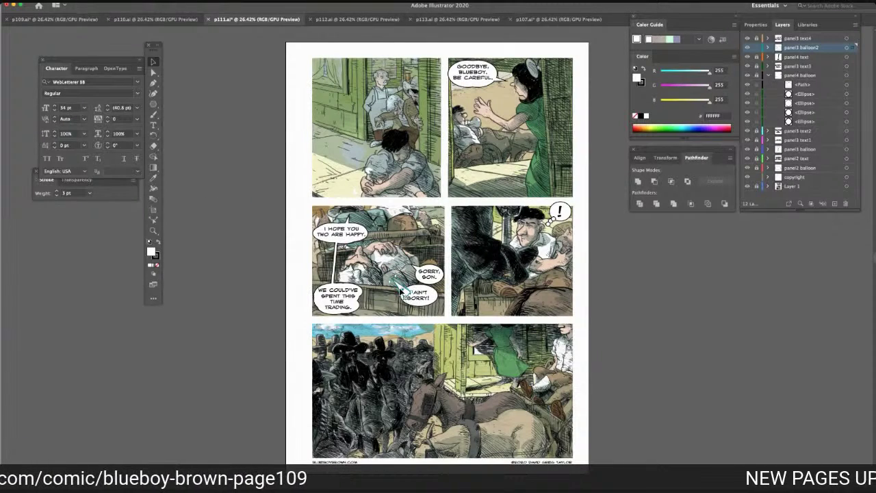
drag(396, 277, 388, 270)
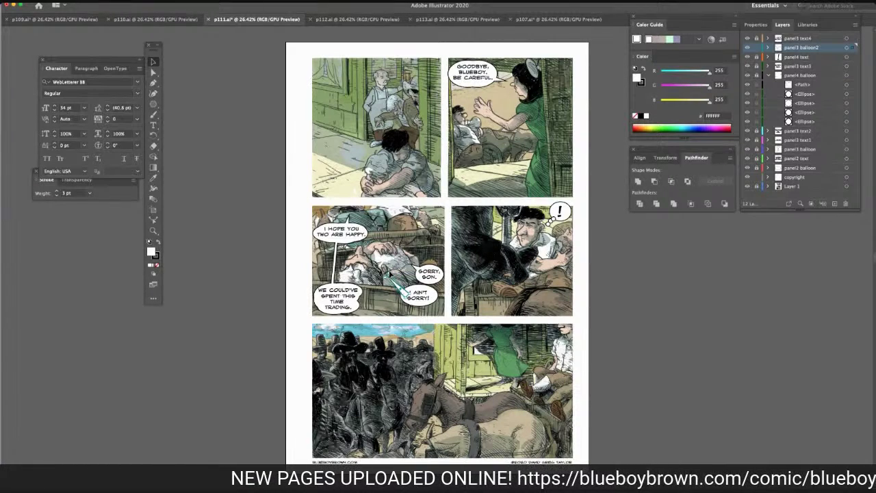
Rotate the tail toward the speaker and unite it with the "I AIN'T SORRY!" balloon
click(154, 135)
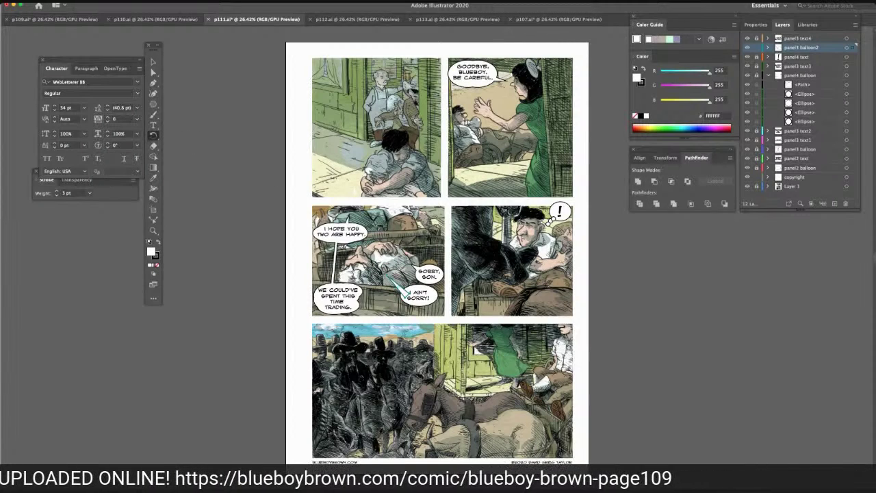
drag(390, 276, 384, 281)
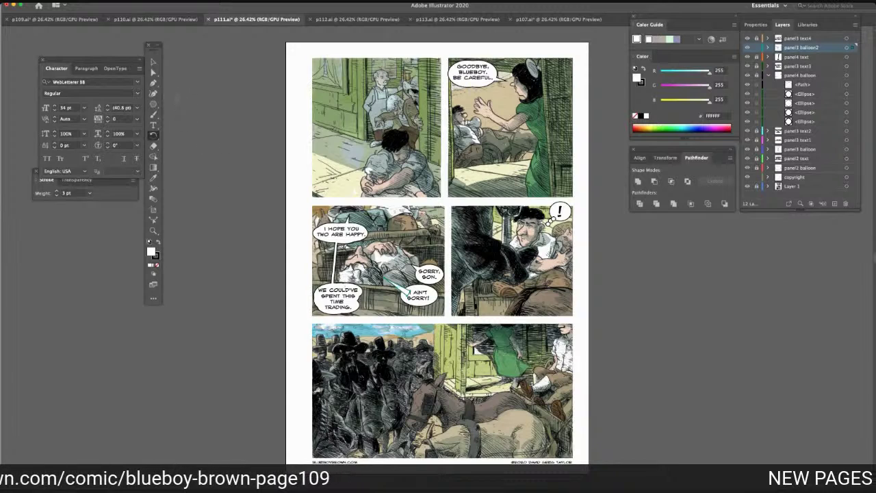
click(154, 72)
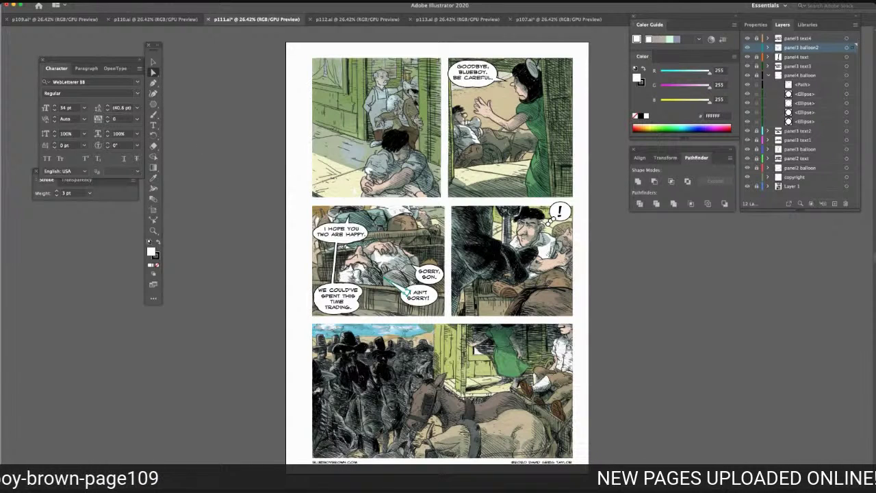
click(638, 182)
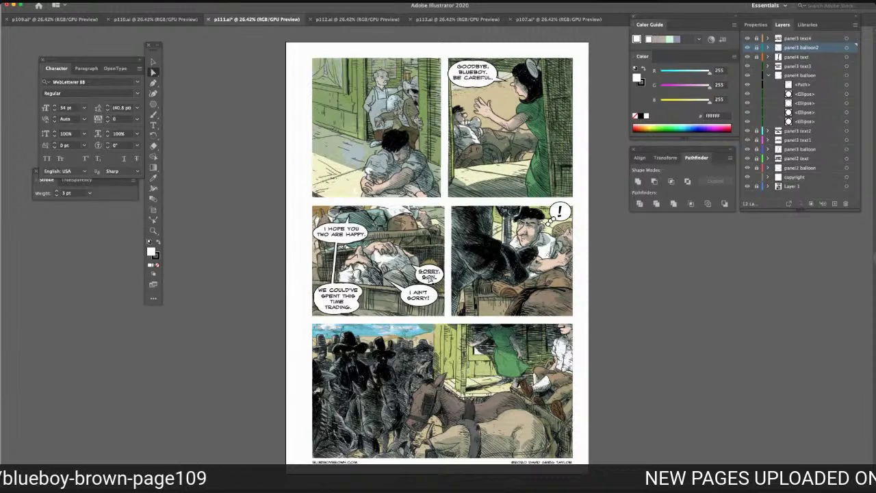
Move the "SORRY, SON." text of the panel3 text3 layer left so it sits inside its shifted balloon
click(856, 66)
drag(428, 271, 413, 272)
click(855, 66)
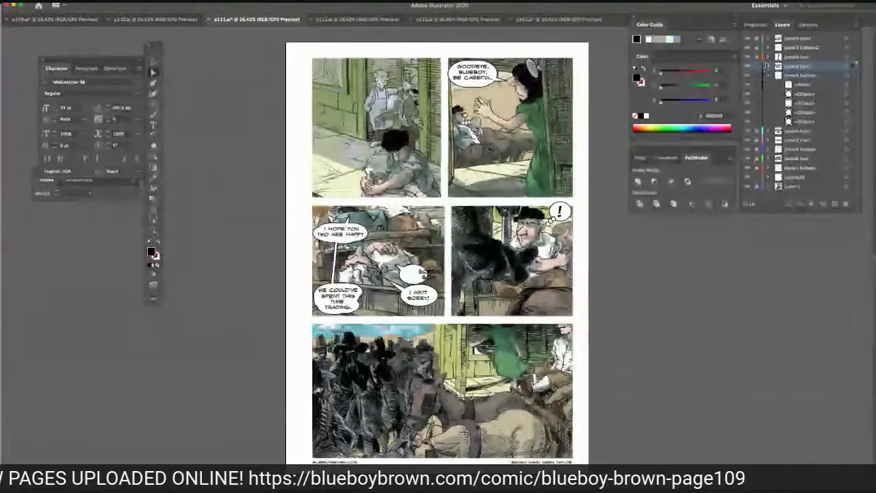
mouse_move(430, 278)
mouse_down()
mouse_move(436, 273)
mouse_move(421, 274)
mouse_up()
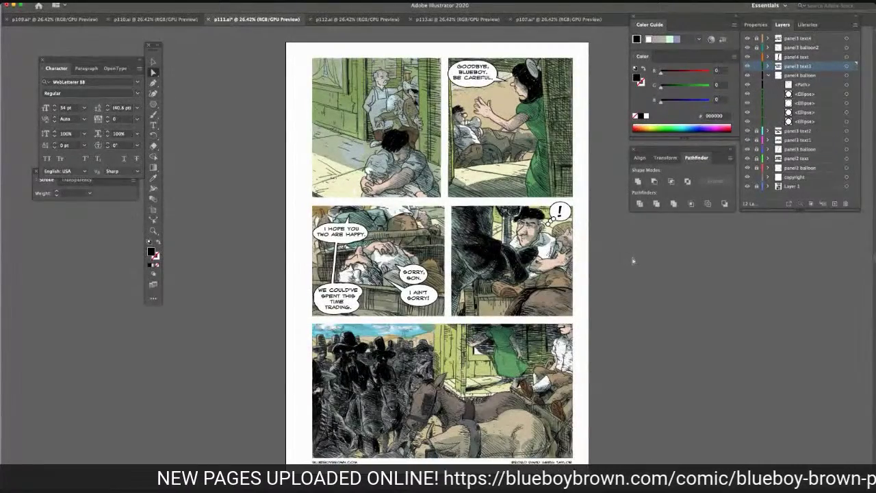
Lock the panel3 text3 and panel4 balloon layers and save p111.ai
click(758, 67)
click(757, 76)
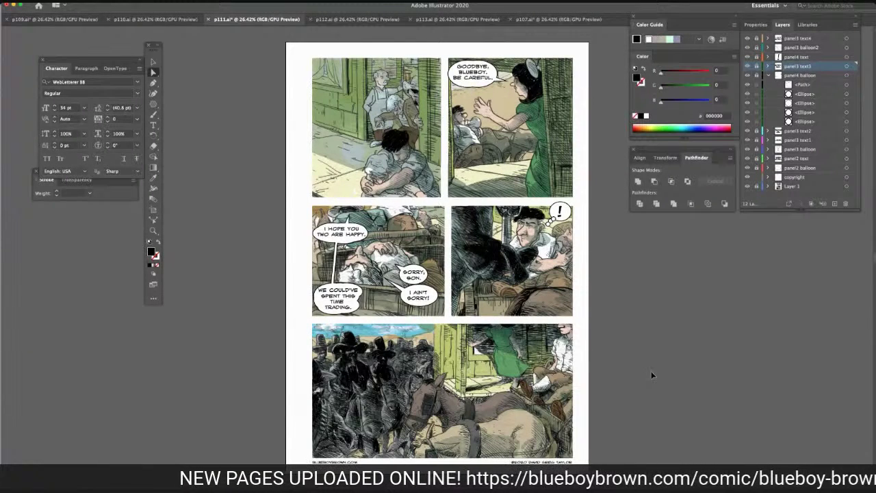
key(super+s)
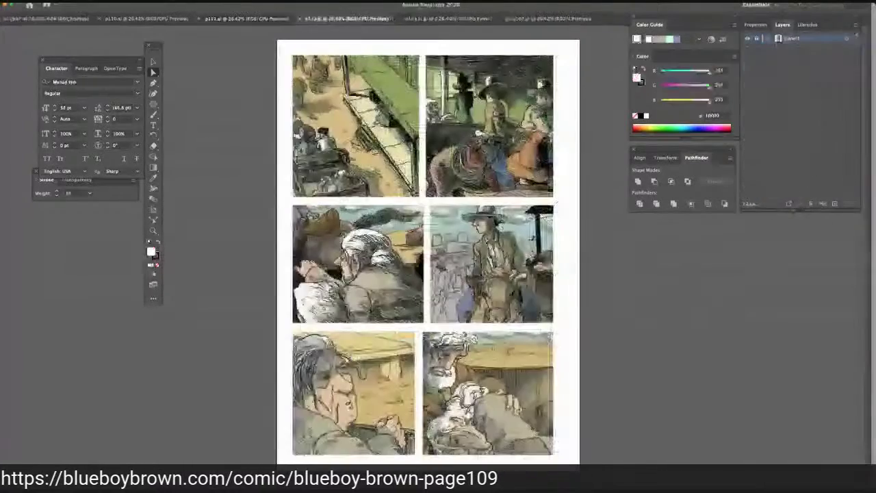
In p112.ai, name the new layer above Layer 1 "panel5 balloons"
double_click(793, 39)
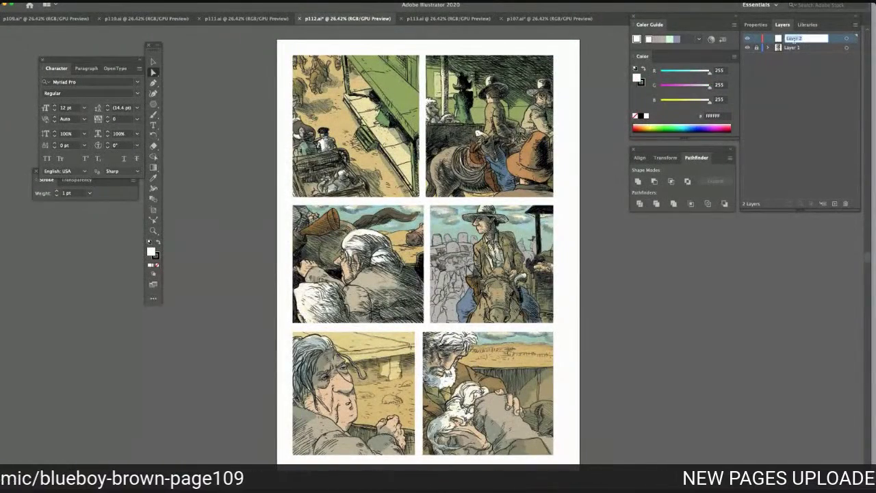
text(panels ball)
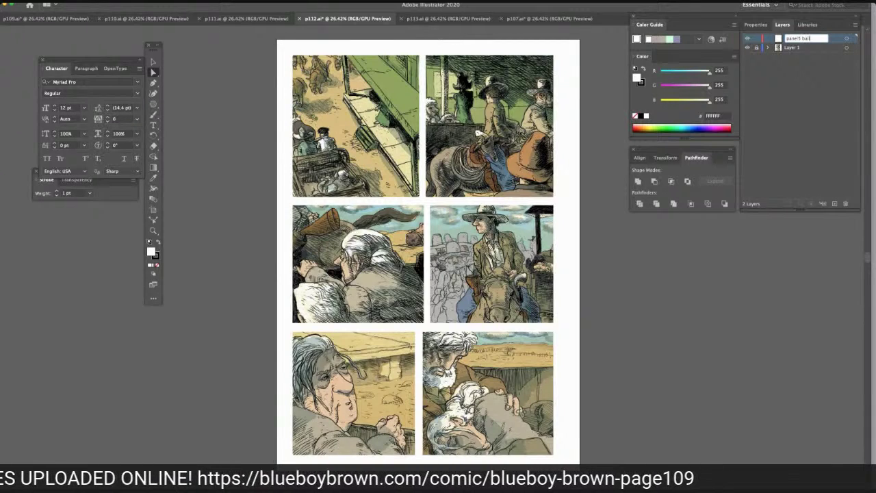
text(ons)
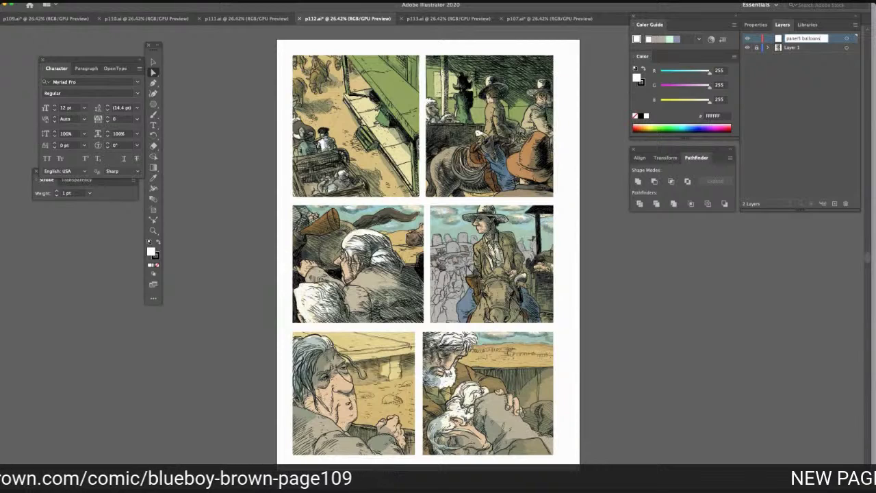
key(Return)
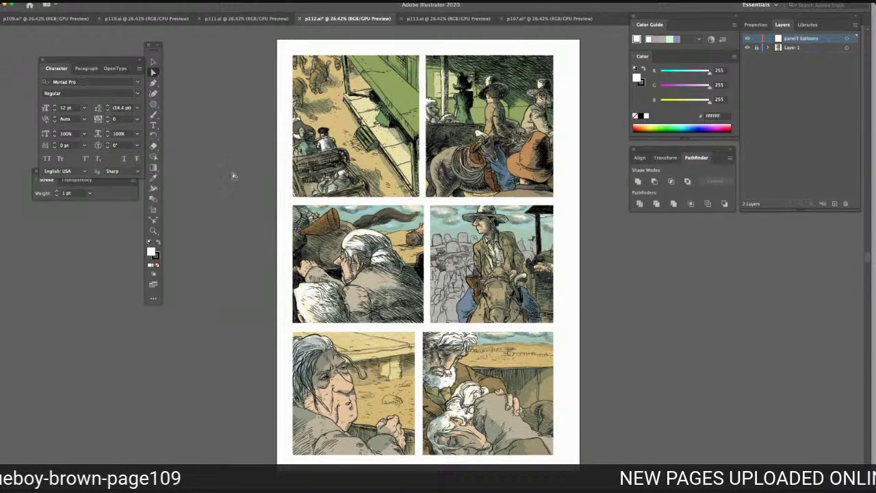
Draw a small white ellipse on the pasteboard beside the page and give it a 3 pt stroke
drag(153, 104, 184, 114)
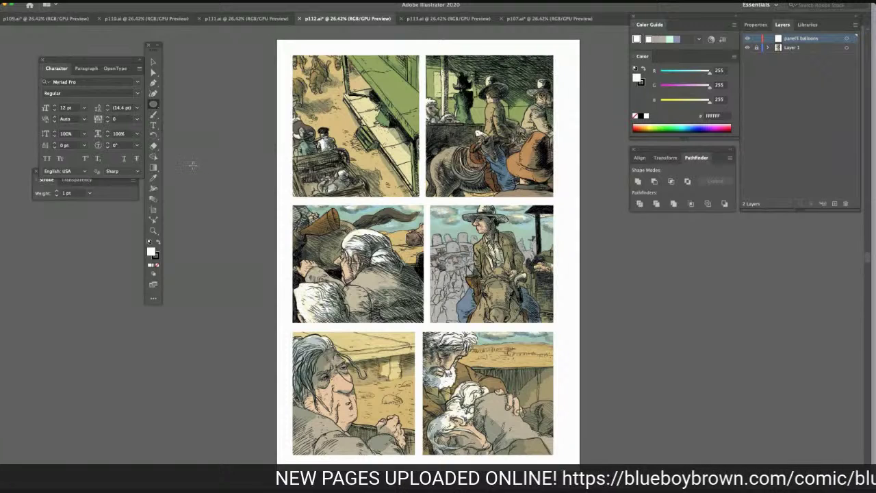
drag(192, 165, 231, 203)
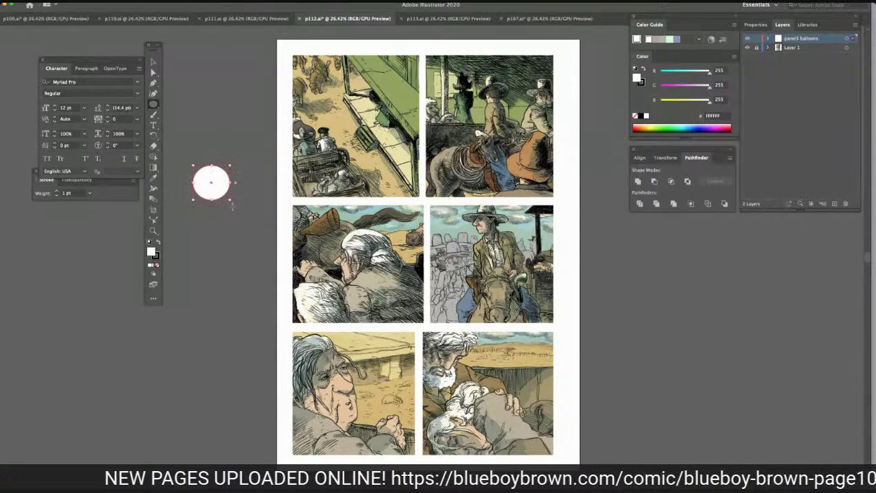
click(89, 194)
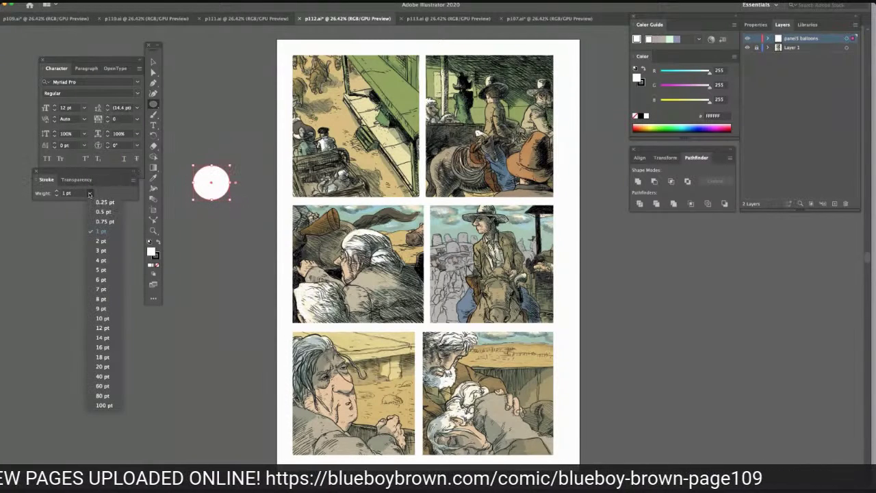
click(100, 251)
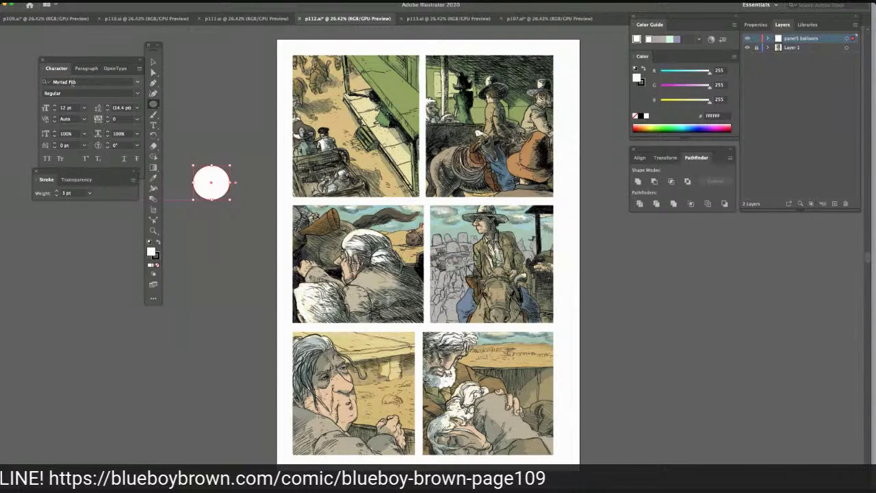
Set the lettering to WebLetterer BB at 34 pt with centred paragraph alignment
click(73, 82)
text(webl)
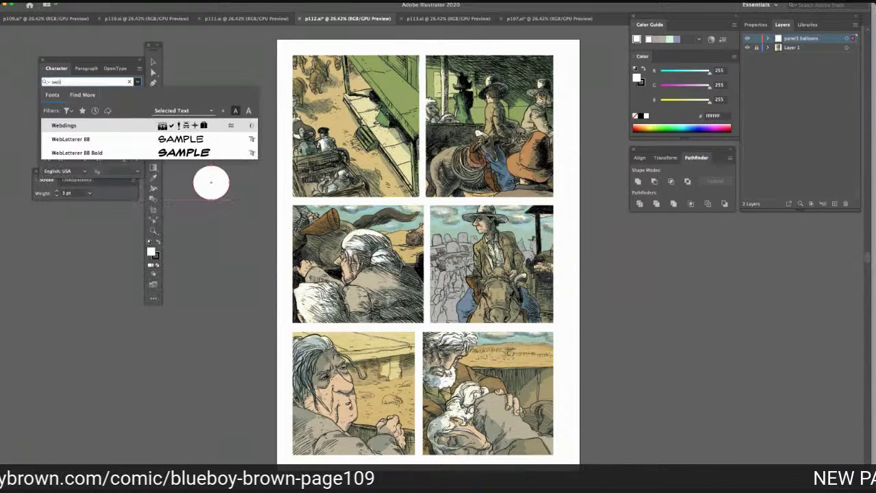
click(96, 140)
click(65, 108)
drag(65, 108, 55, 108)
text(34)
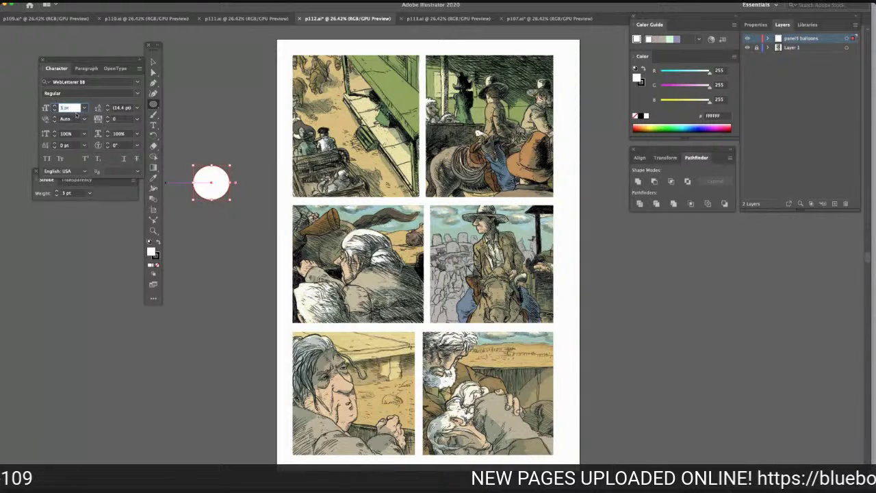
click(85, 67)
click(61, 83)
Move the ellipse to the top of panel five and overlap pasted copies with it to form a cloud-shaped balloon
click(154, 61)
drag(211, 166, 354, 350)
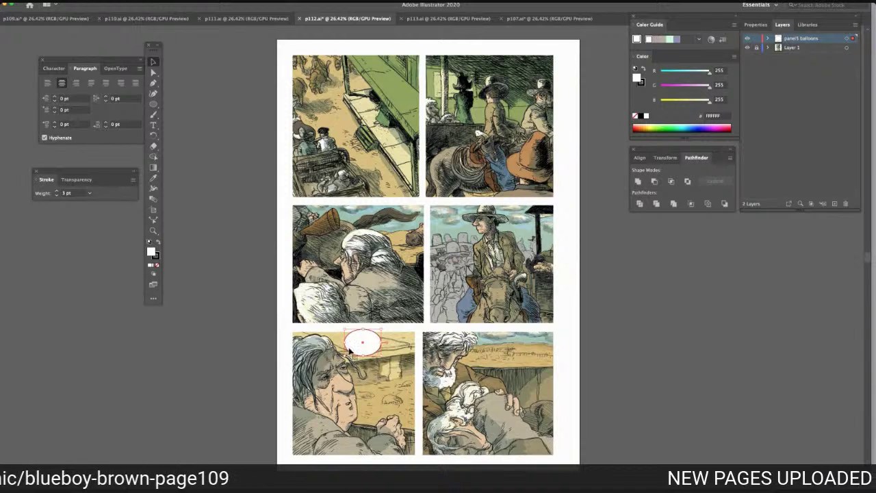
mouse_move(354, 349)
mouse_down()
mouse_move(416, 263)
mouse_move(406, 301)
mouse_move(369, 350)
mouse_up()
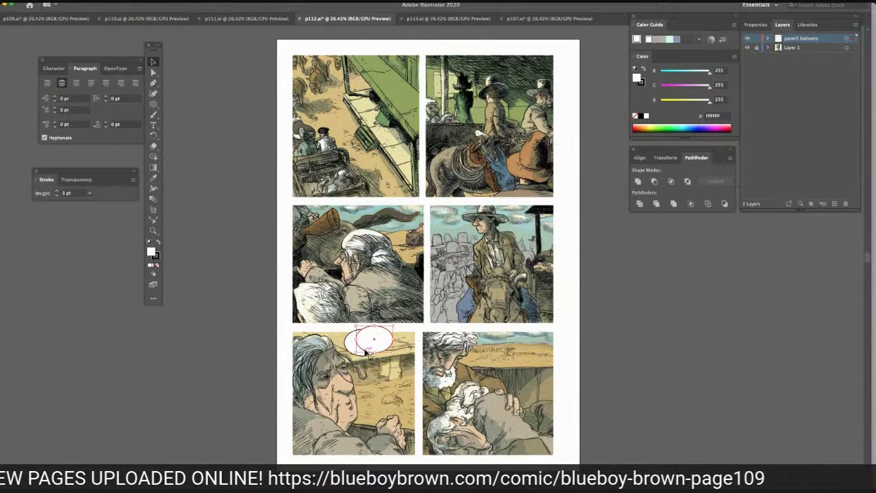
key(ctrl+z)
drag(423, 259, 378, 341)
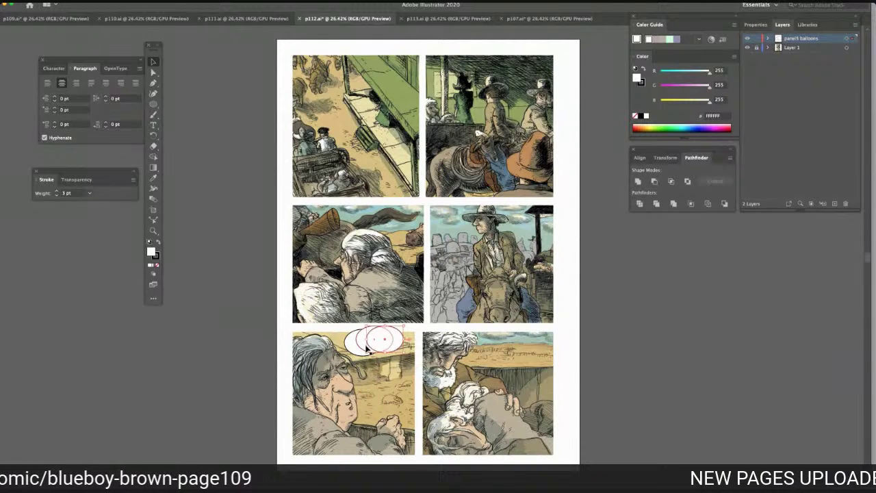
key(ctrl+v)
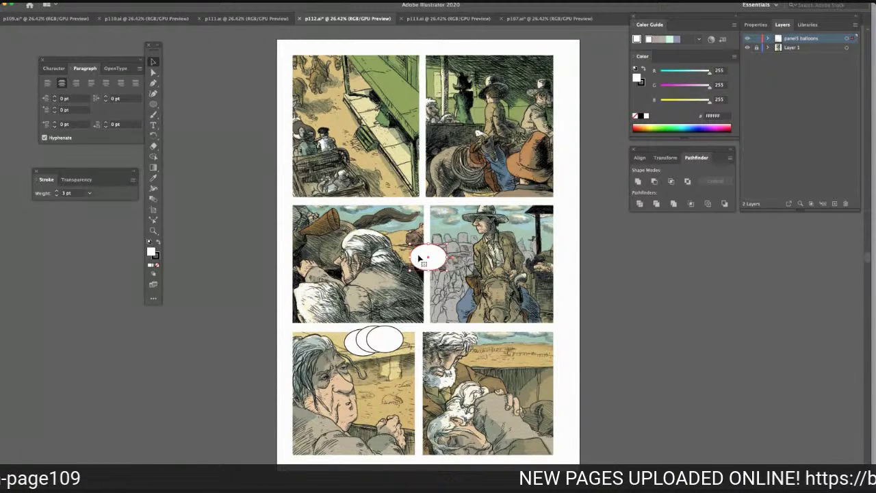
drag(420, 259, 378, 348)
key(super+v)
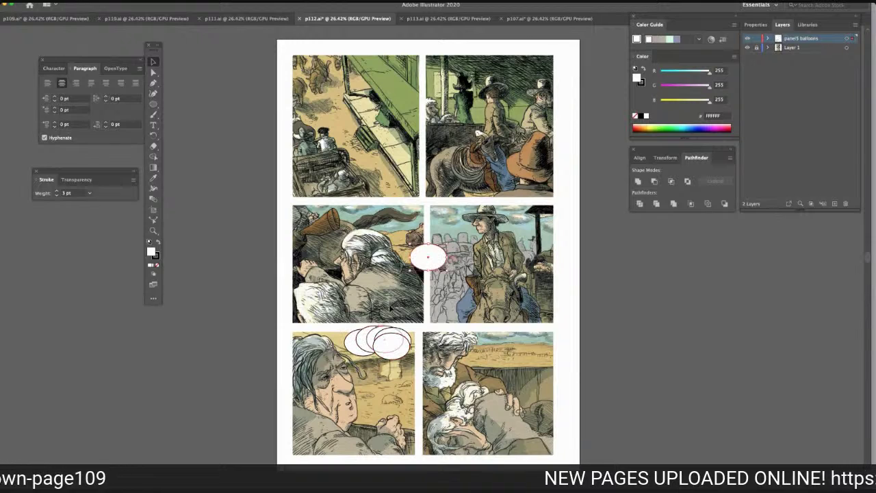
drag(418, 257, 358, 350)
Unite the overlapping ellipses into one balloon and fill out its lower middle edge with another pasted ellipse
click(153, 71)
drag(341, 328, 391, 348)
click(637, 182)
click(616, 279)
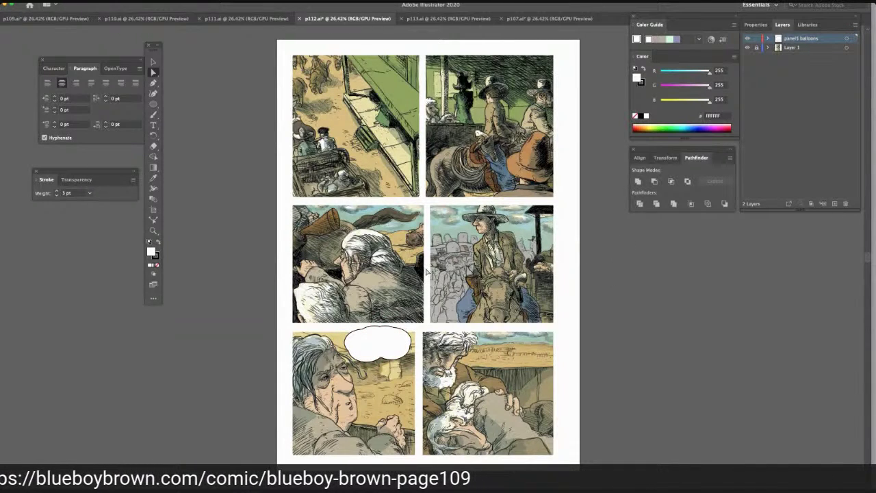
key(super+v)
drag(420, 260, 378, 348)
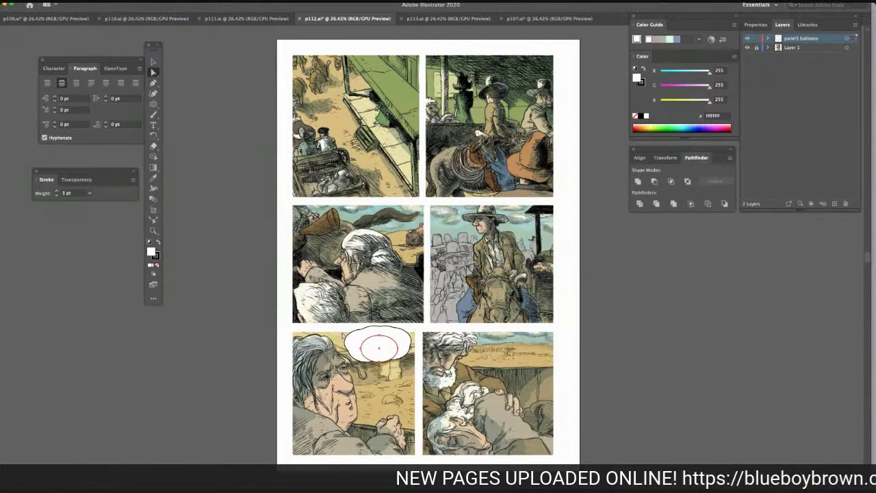
click(622, 271)
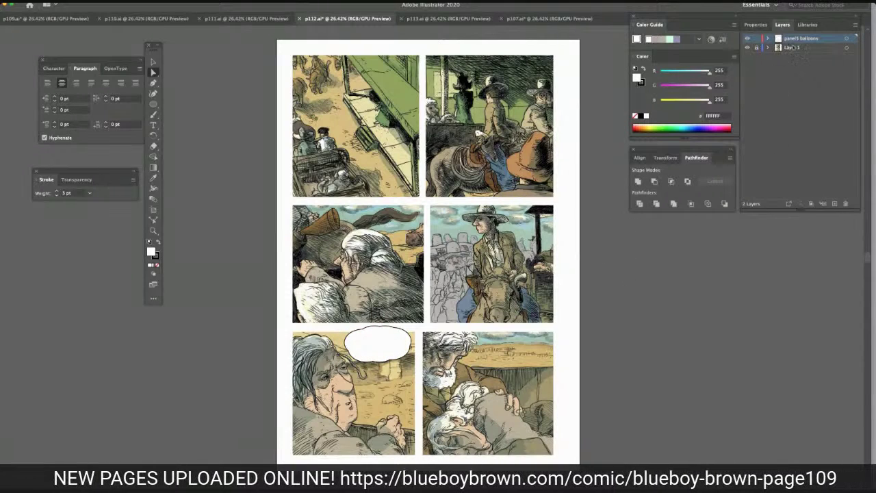
Add a new layer above the panel5 balloons layer and name it panel5 text1
click(834, 203)
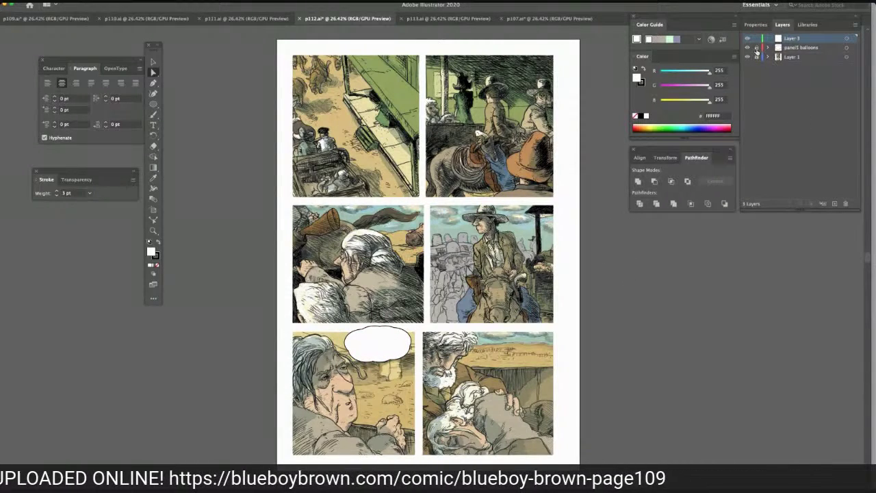
double_click(791, 38)
text(panel5 text)
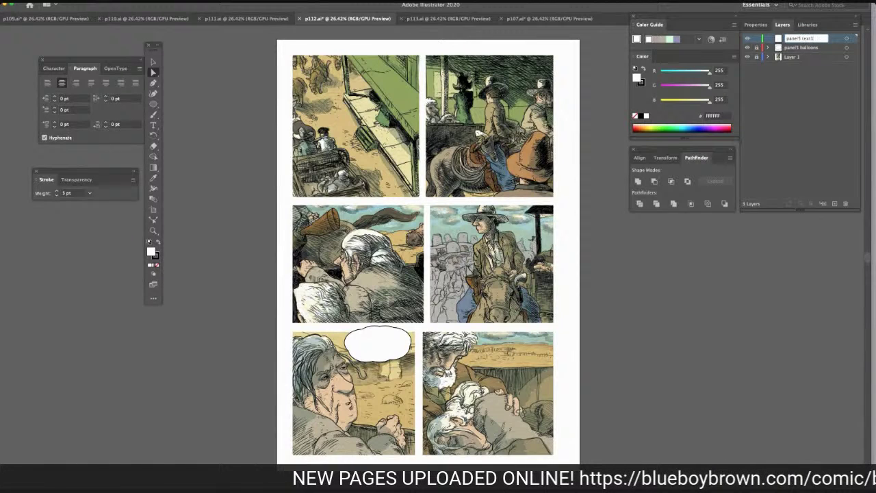
key(Return)
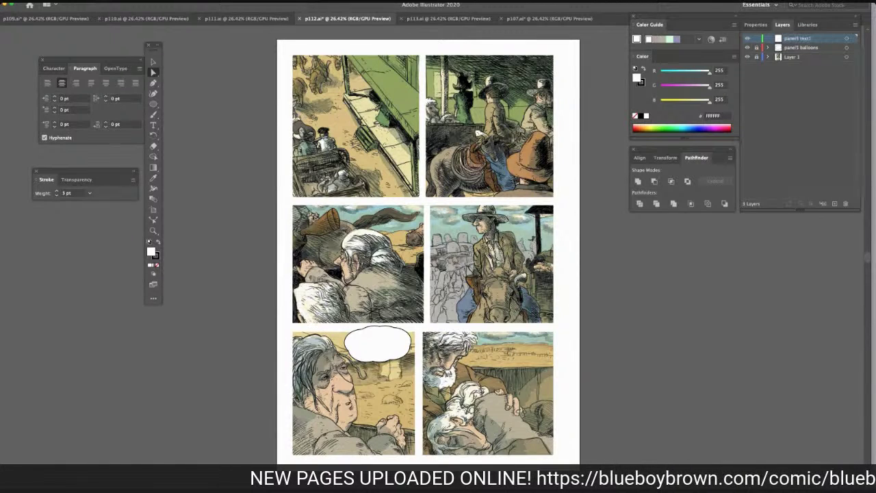
click(154, 125)
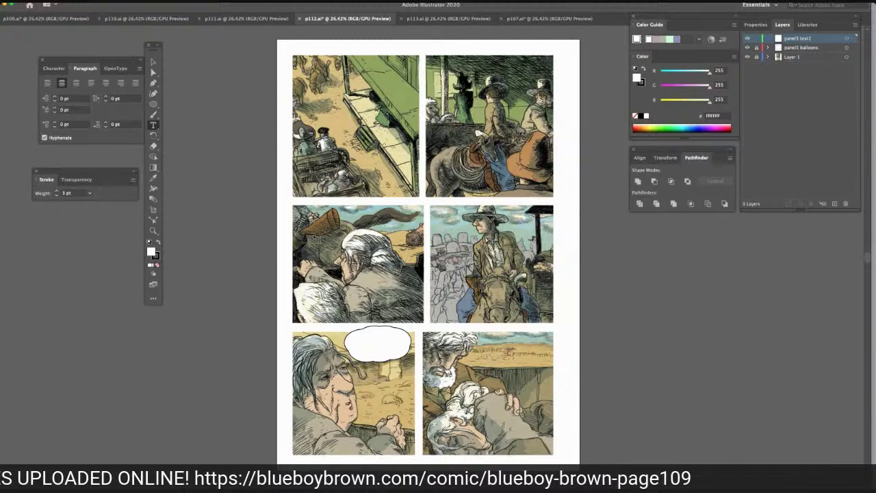
click(361, 338)
click(368, 348)
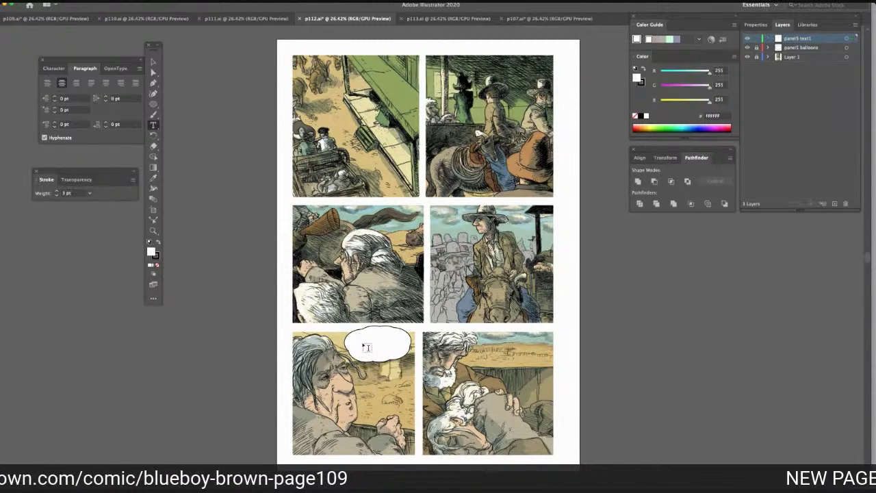
click(209, 249)
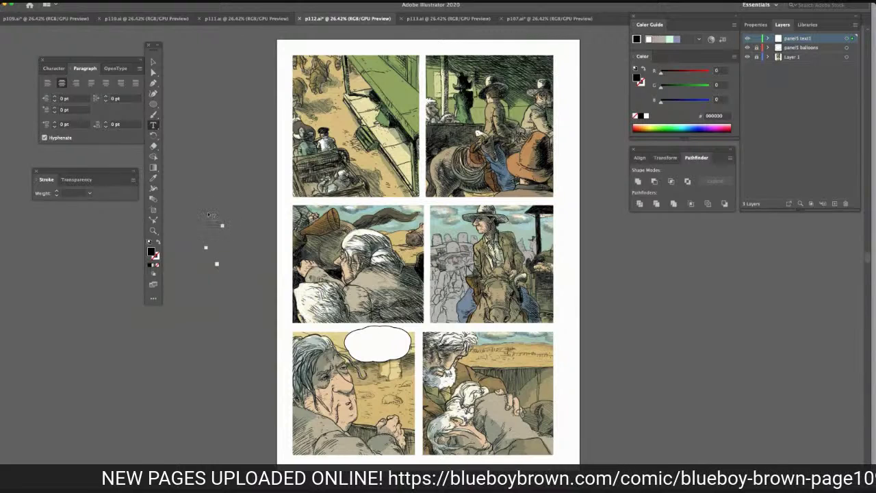
click(153, 62)
drag(176, 191, 255, 325)
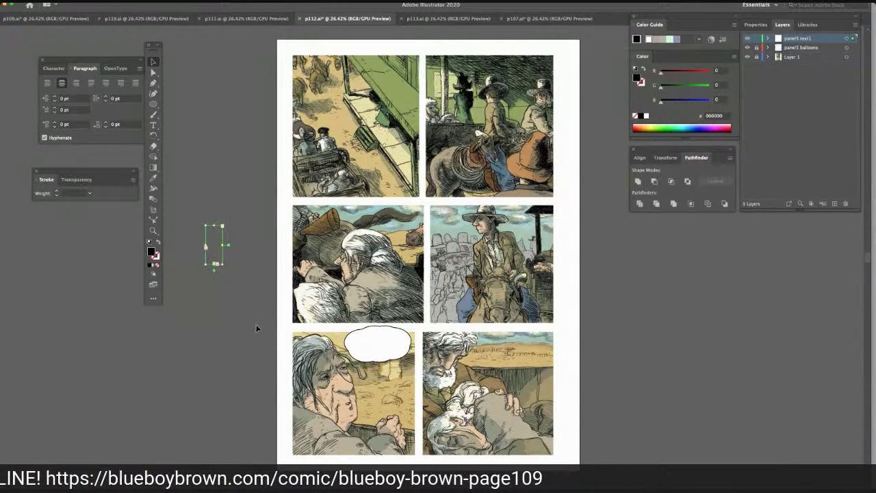
click(264, 320)
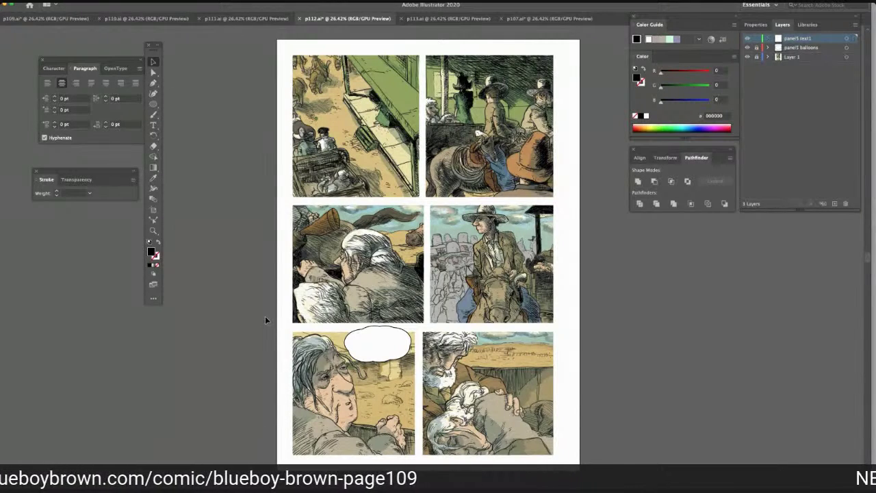
Add the lettering "I KNOW THEM FELLOWS. THEY'RE THAT DEAD MAN'S FAMILY..." at the panel five balloon
click(154, 125)
click(363, 342)
key(BackSpace)
text(I KNOW THEM)
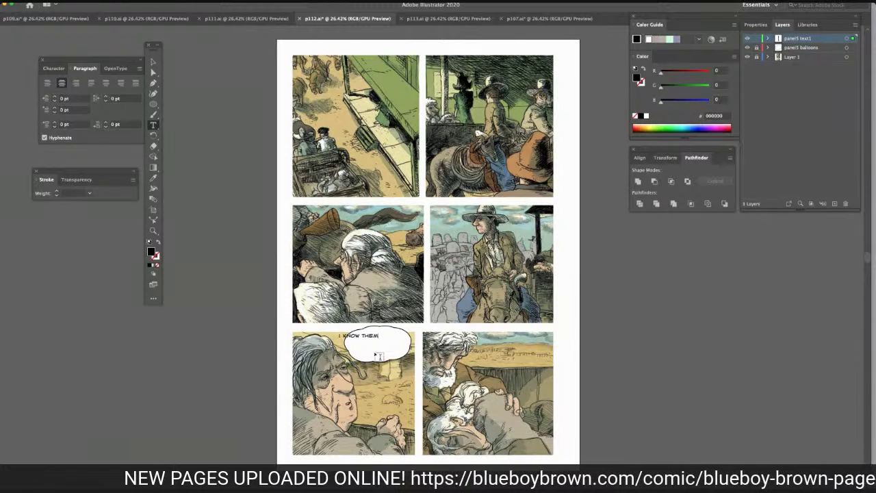
text( FEW)
key(BackSpace)
text(LLOWS.)
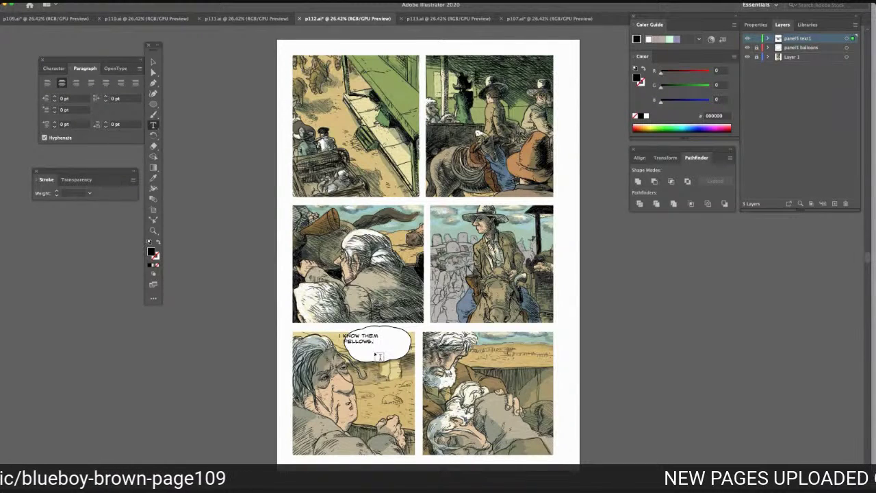
text( T)
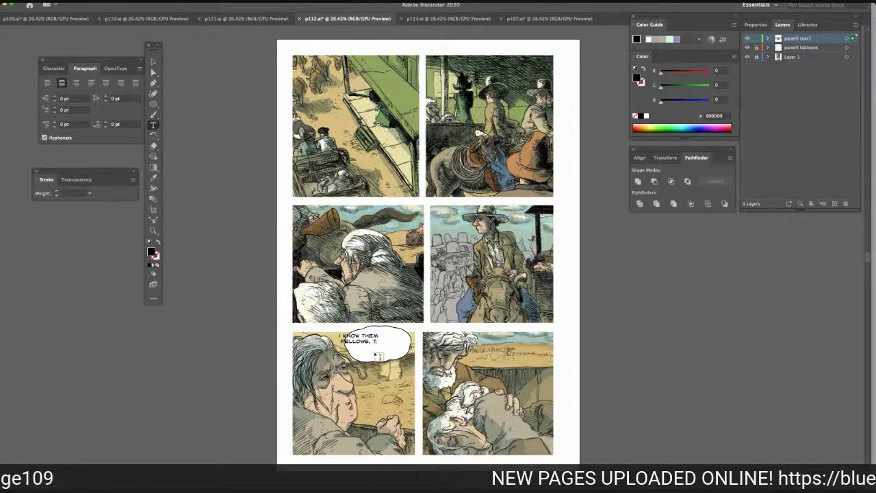
text(HEY'R)
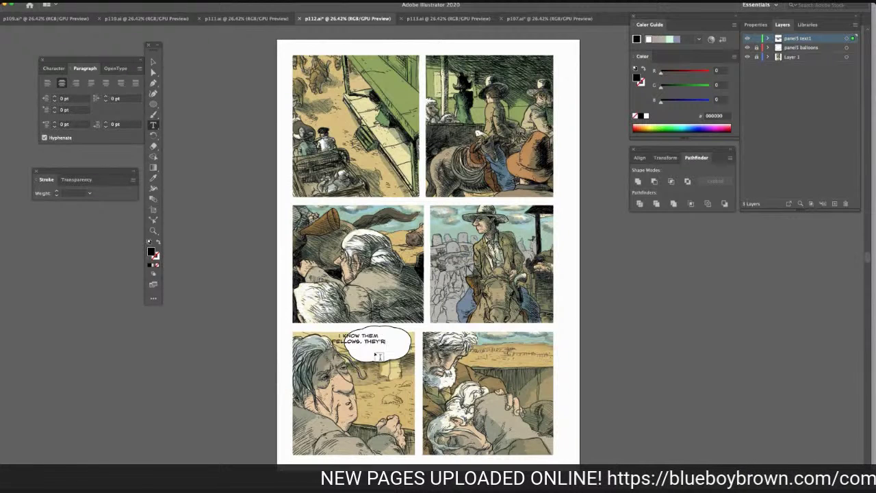
text(E THAT DEAD FI)
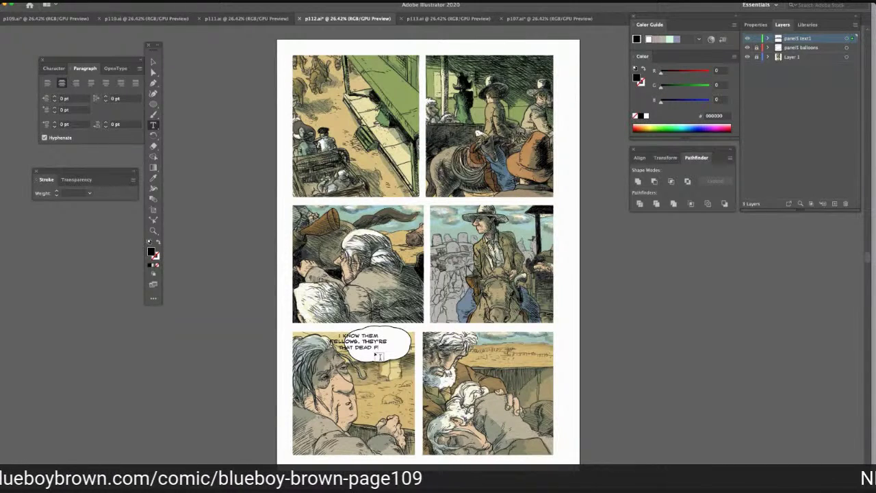
key(BackSpace)
key(BackSpace)
text(MA)
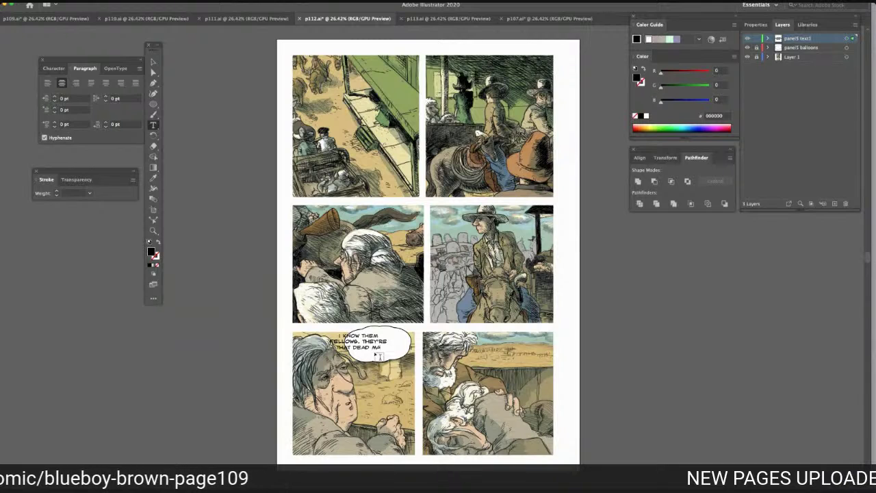
text(N'S)
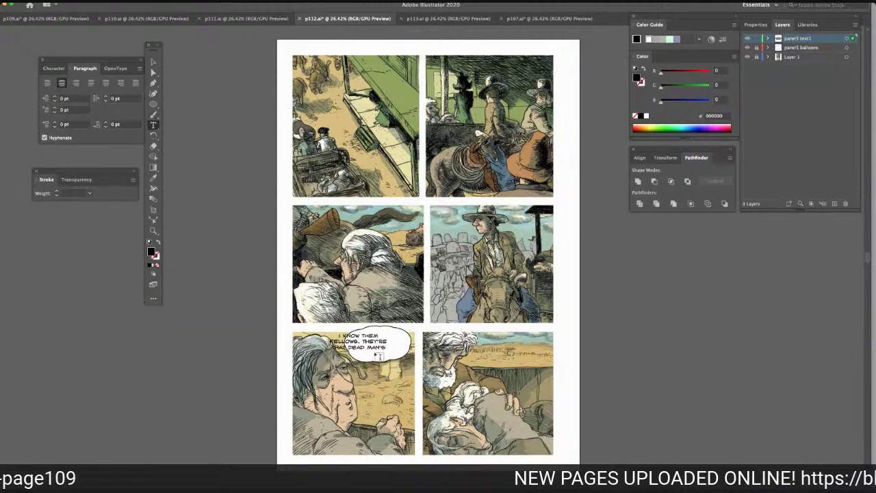
text( FAMILY!)
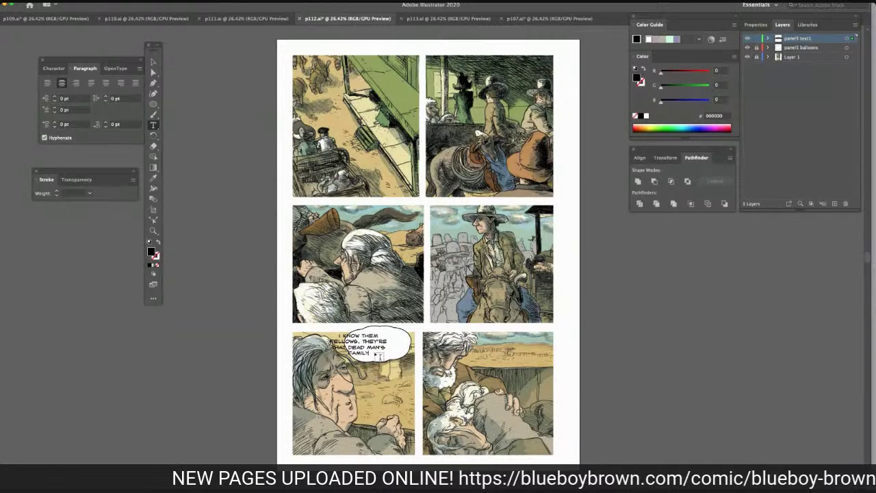
text(...)
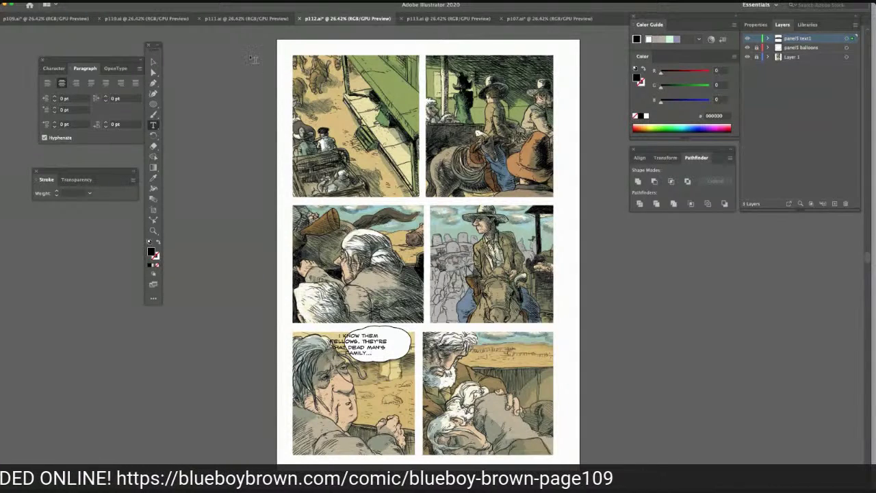
Move the panel five lettering so it sits centred inside the balloon
click(153, 62)
drag(354, 352, 375, 342)
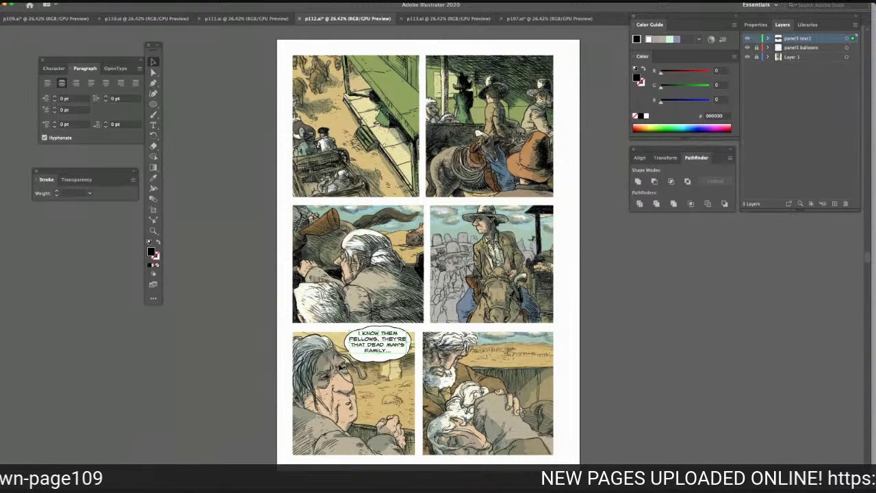
click(262, 254)
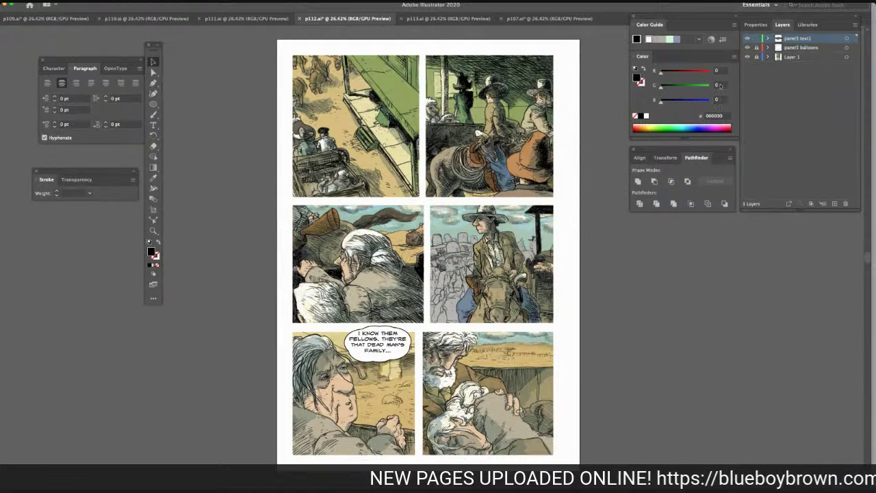
Lock the panel5 text1 layer, unlock panel5 balloons, and reduce the balloon's height slightly from its lower edge
click(758, 48)
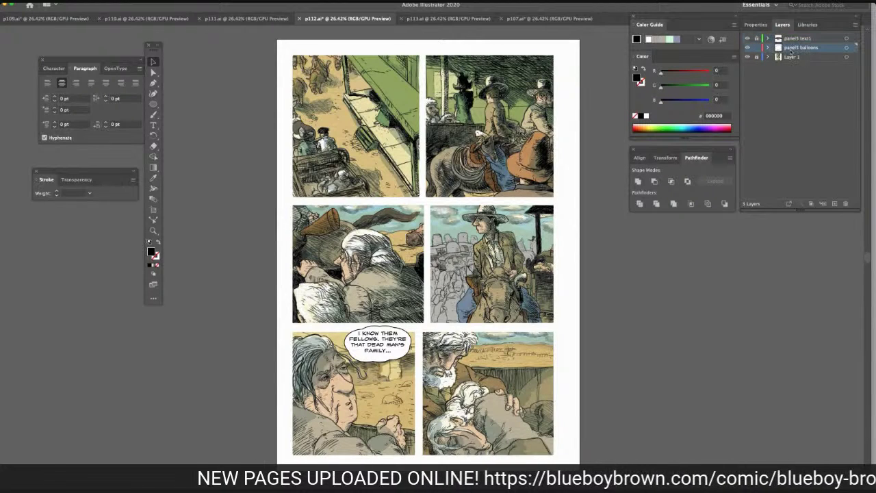
click(370, 362)
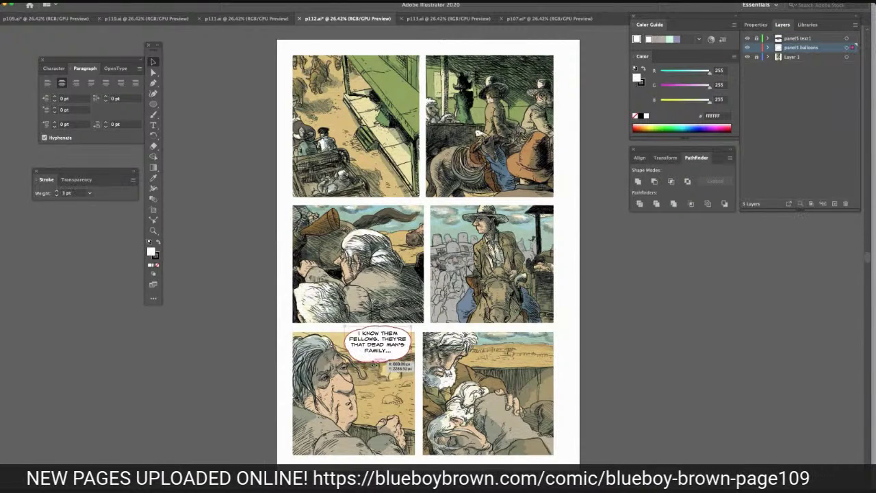
drag(378, 363, 378, 359)
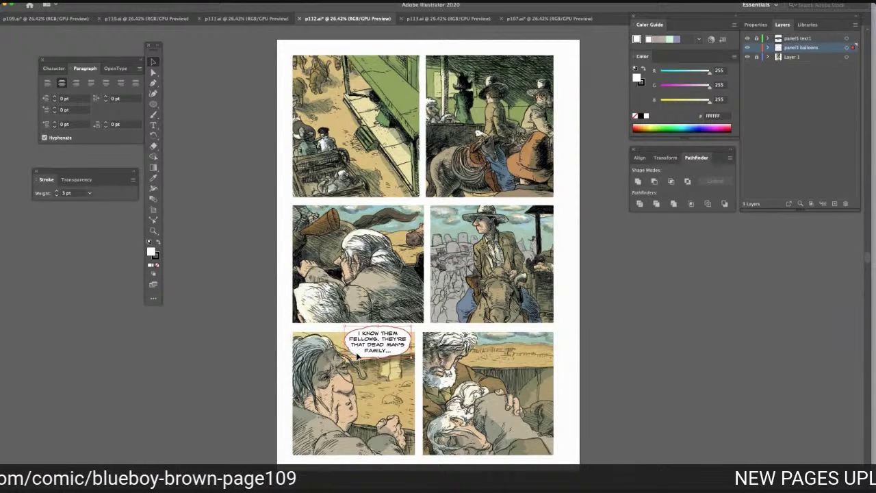
click(383, 379)
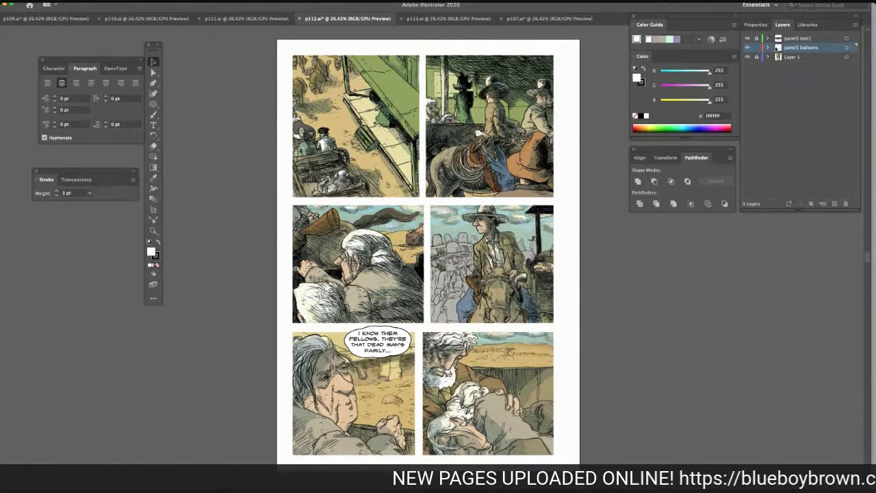
Build a second, smaller white balloon below the first in panel five from overlapping ellipses and unite them
click(154, 104)
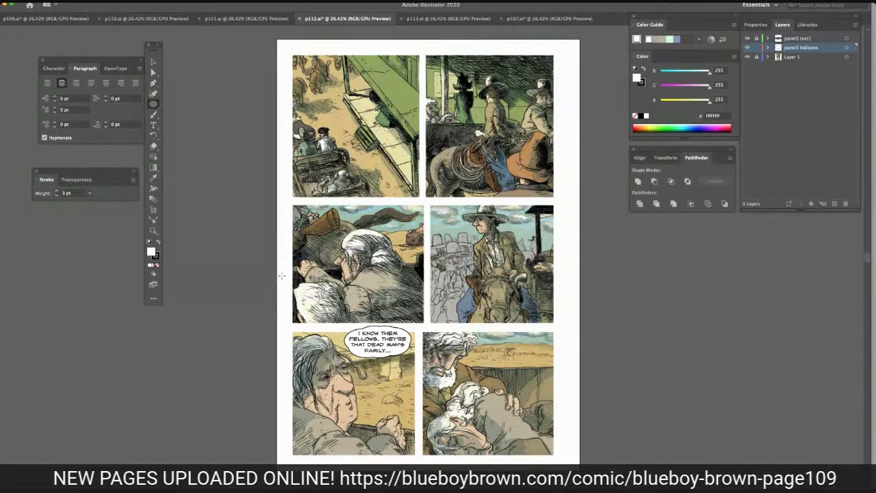
drag(409, 243, 447, 271)
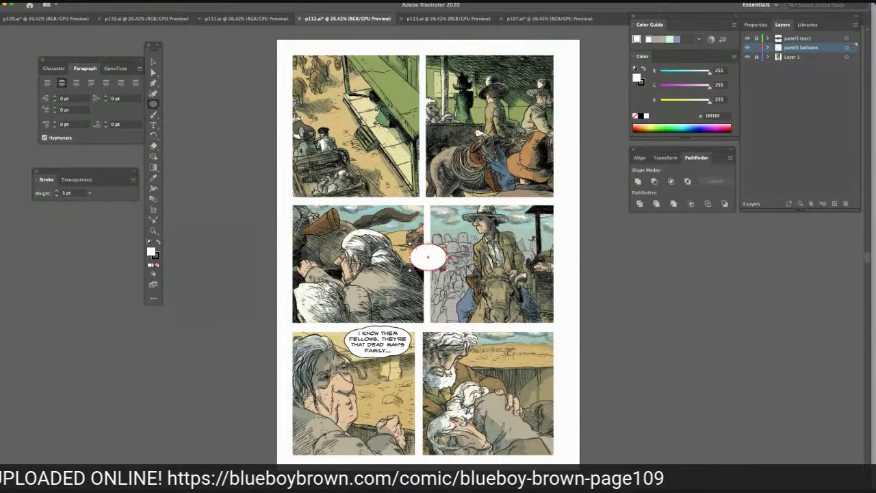
click(154, 63)
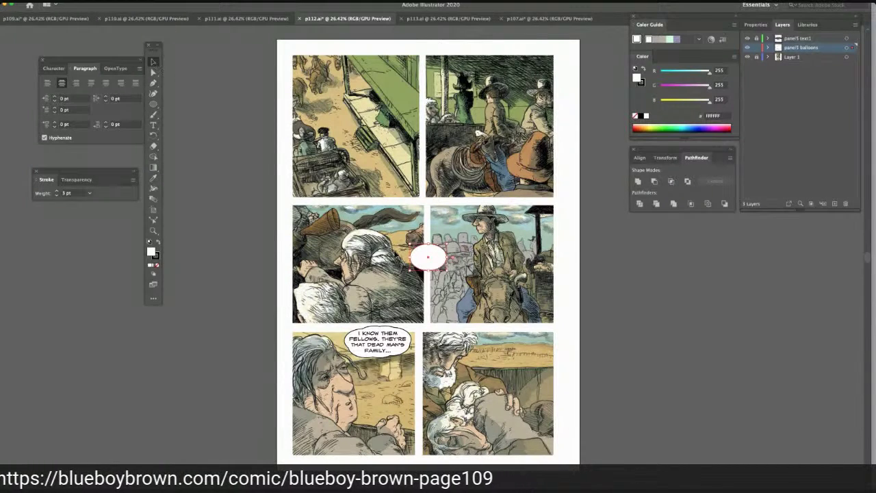
drag(422, 264, 384, 380)
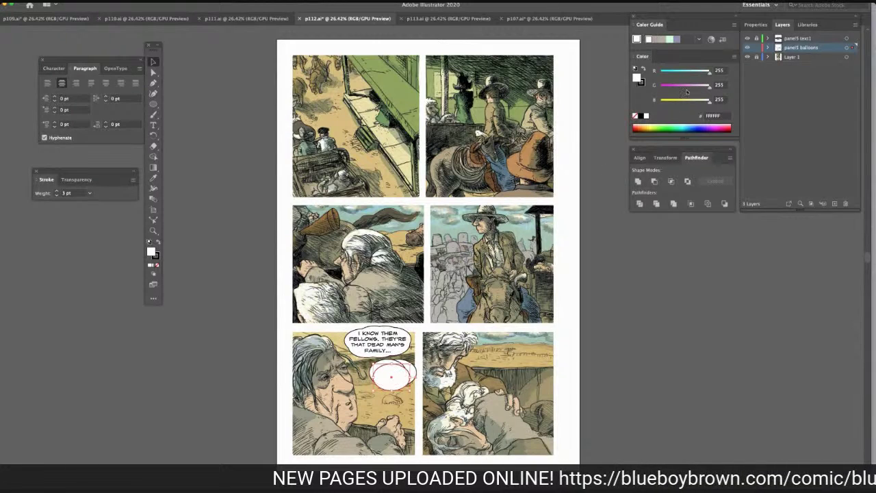
click(154, 72)
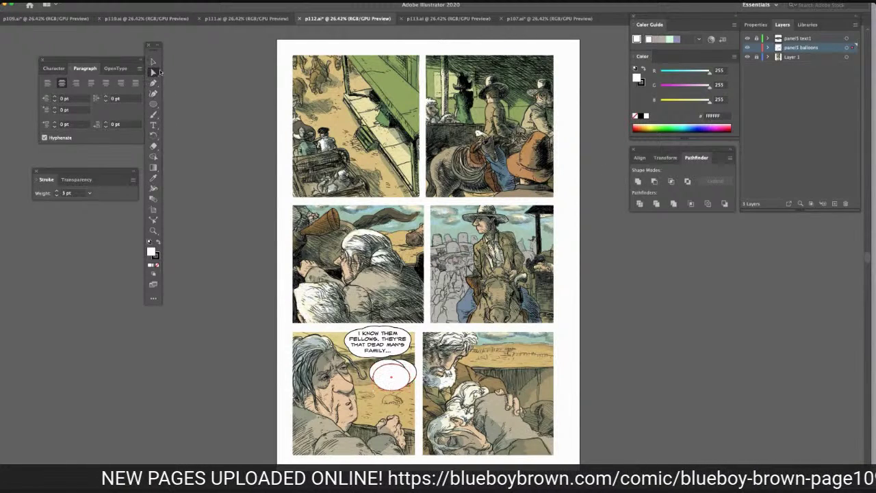
drag(369, 363, 418, 387)
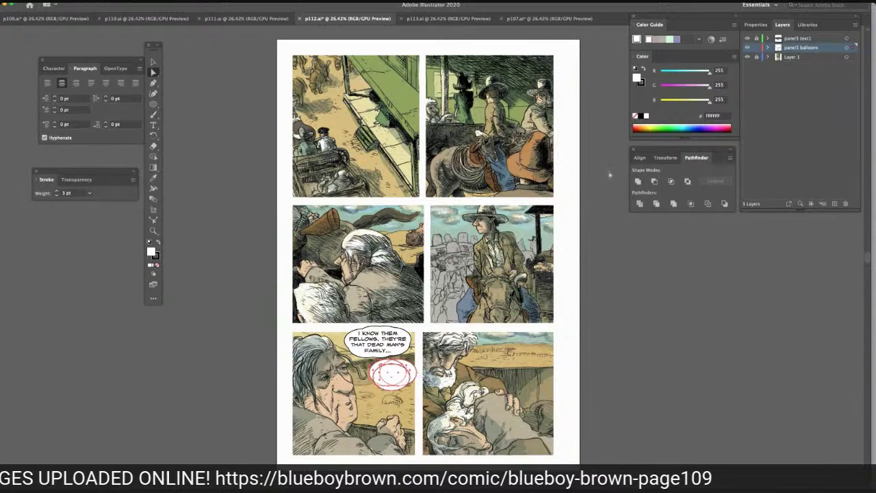
click(638, 180)
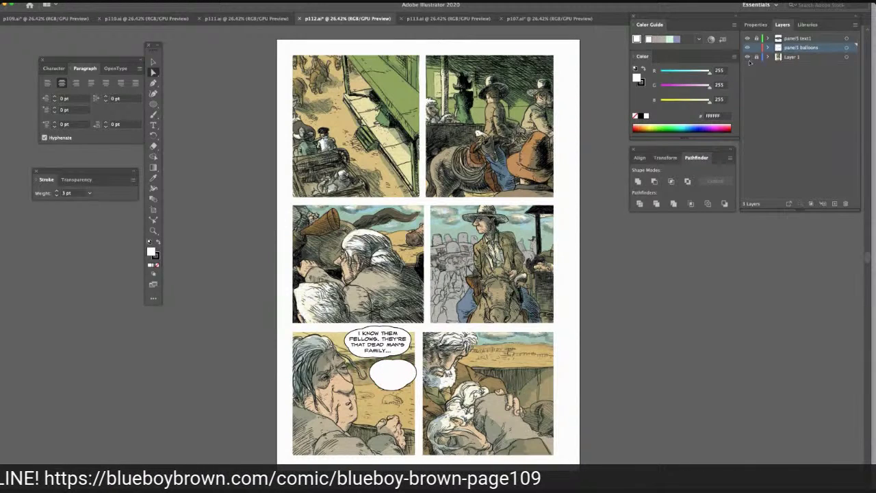
Add a new layer above panel5 text1 and name it panel5 text2
click(807, 39)
click(836, 204)
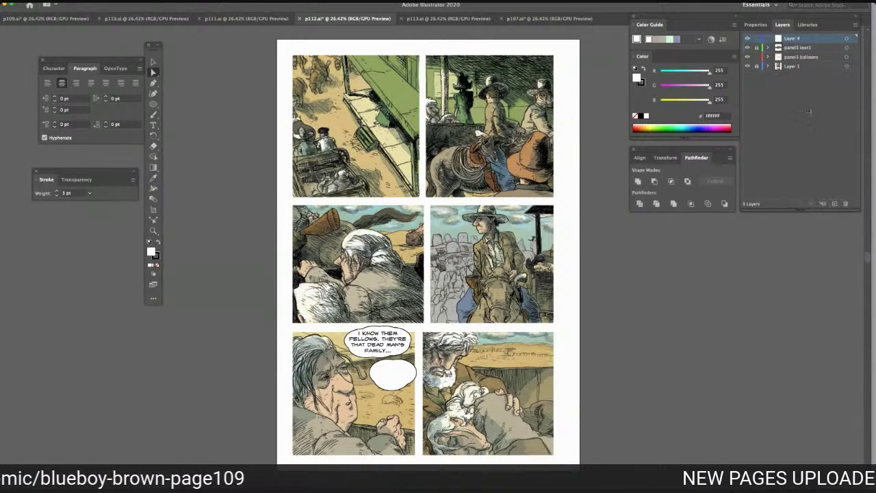
double_click(792, 39)
text(pa)
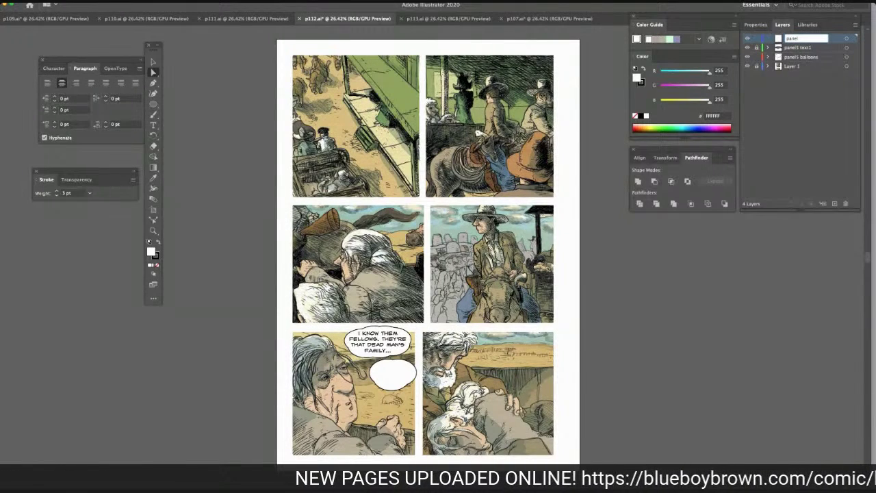
text(nel5 text2)
key(Return)
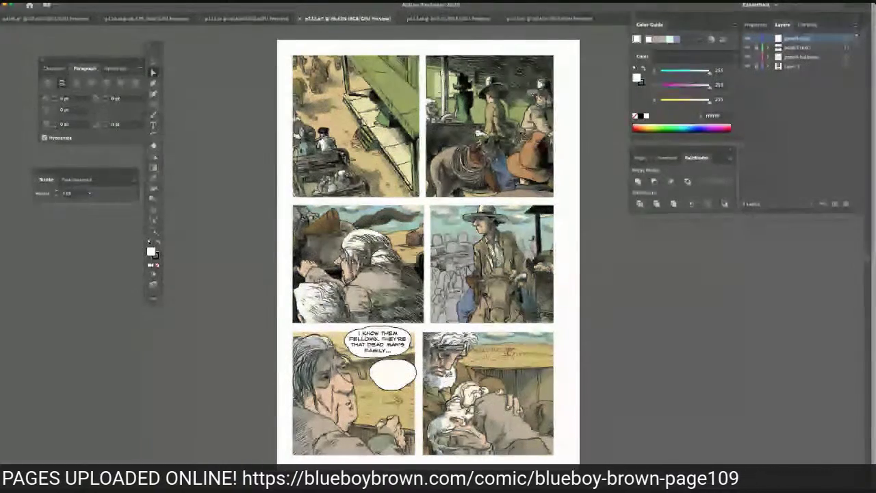
click(153, 125)
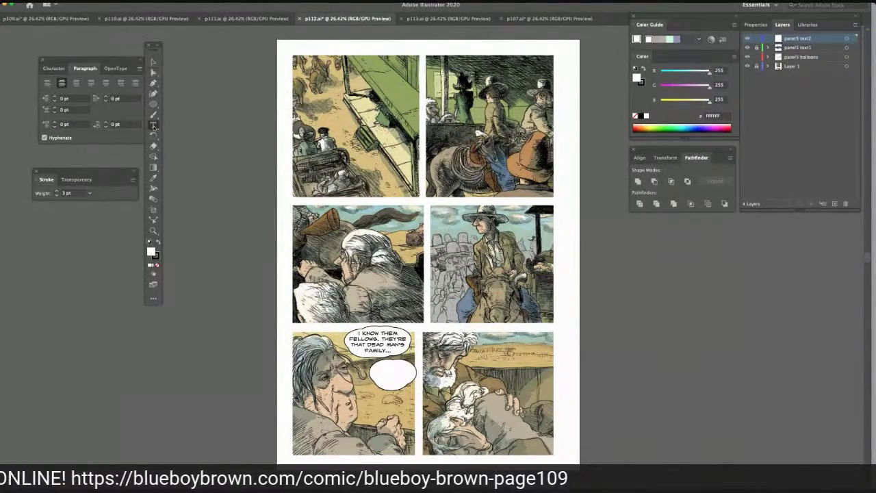
click(381, 370)
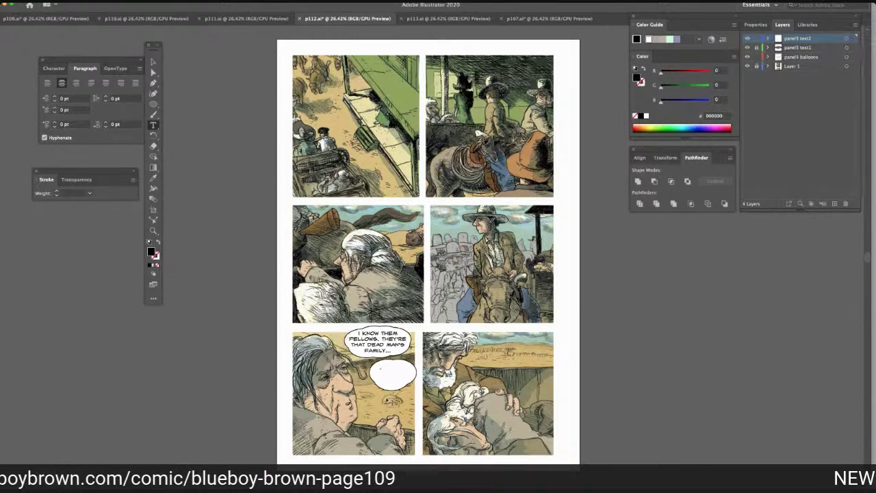
key(super+z)
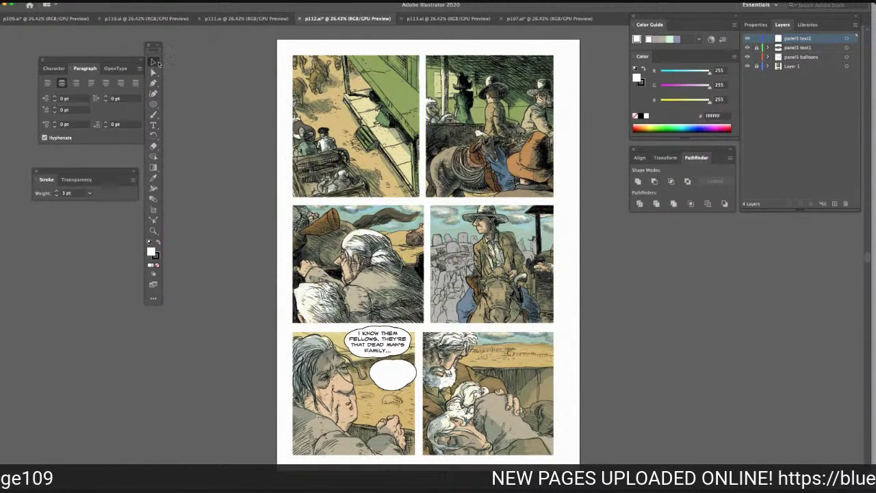
Letter panel five's second balloon with "BROTHERS, COUSINS, UNCLES IN THAT BUNCH, AND THAT'S JUST A FEW OF THEM." on the panel5 text2 layer
click(384, 374)
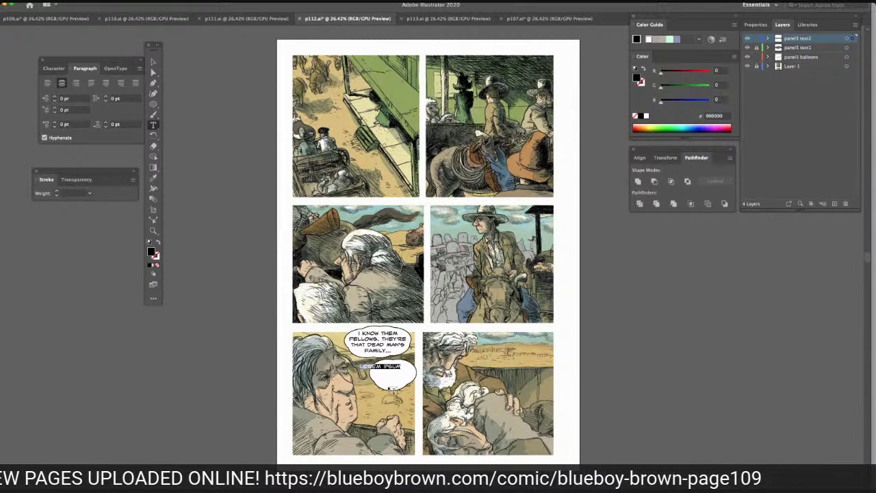
text(BROTHERS,)
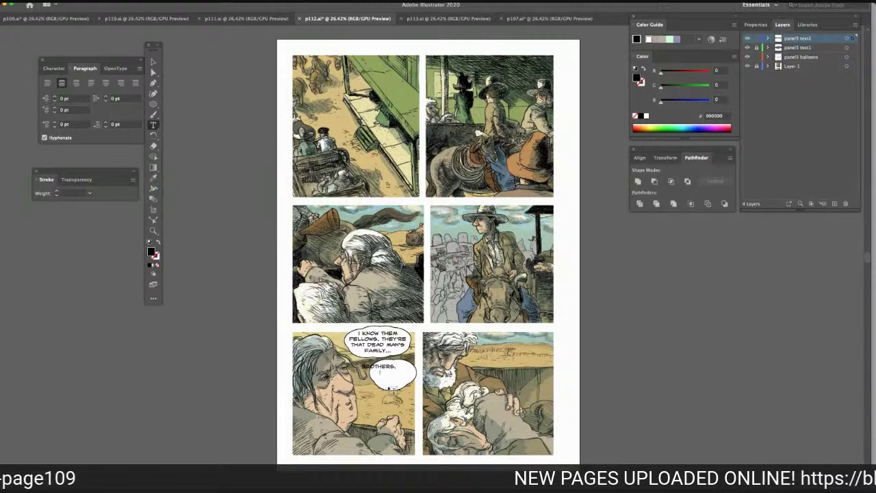
text( COUSINS)
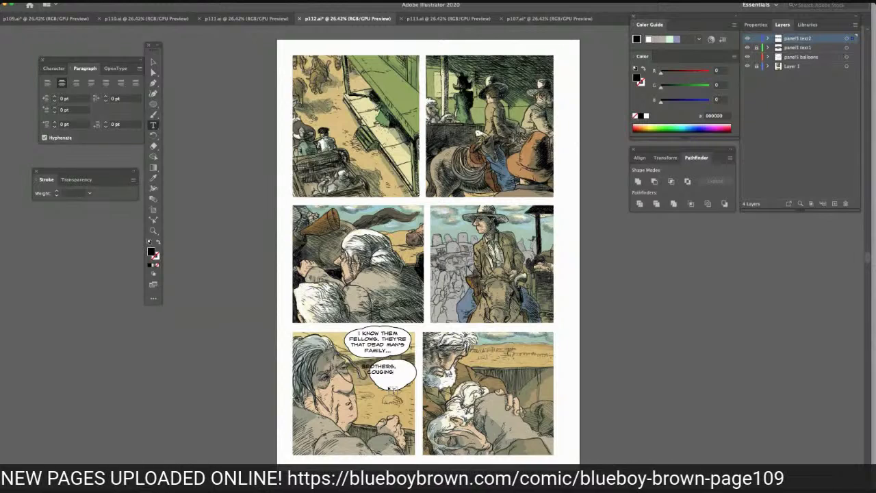
text(,)
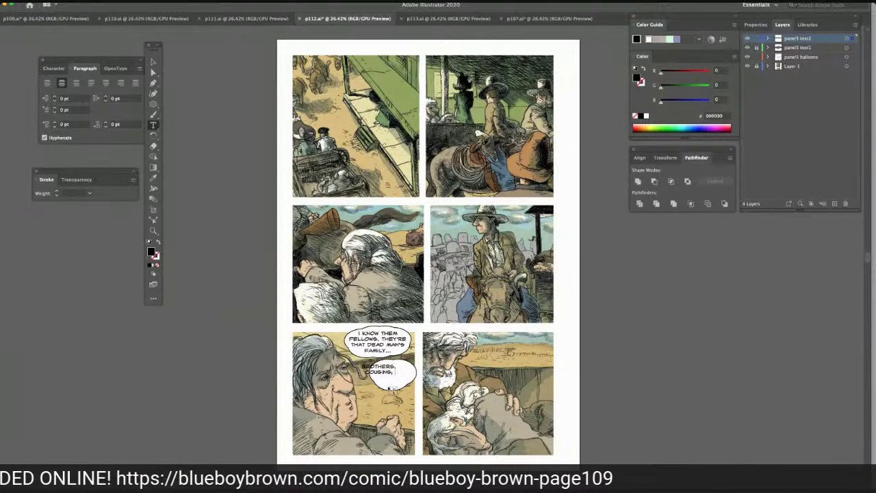
text( UNCLES)
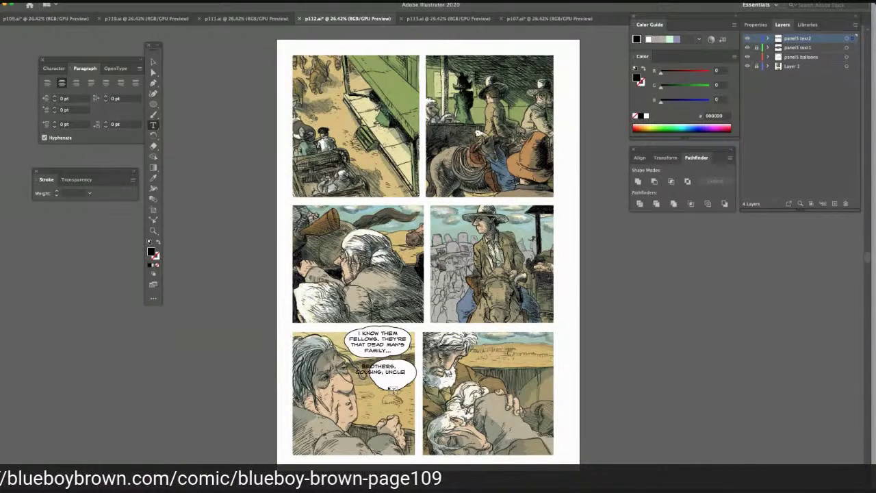
text( IN THAT)
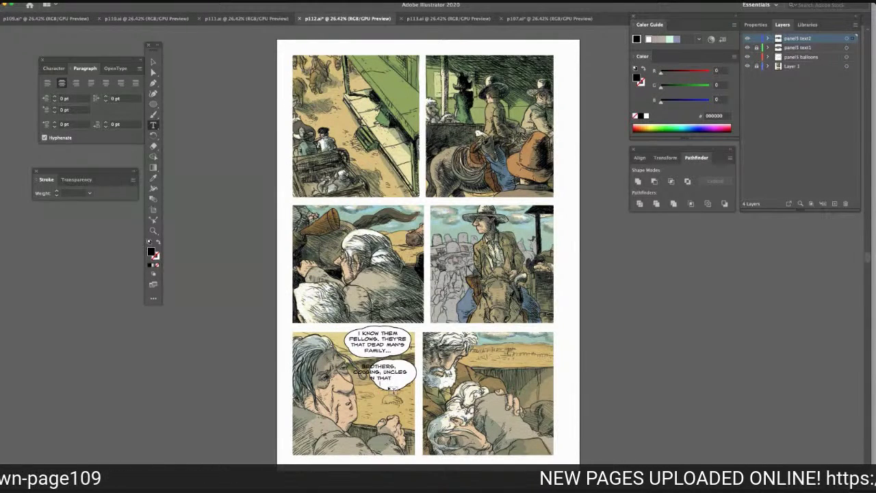
text( BUNCH, AND THA)
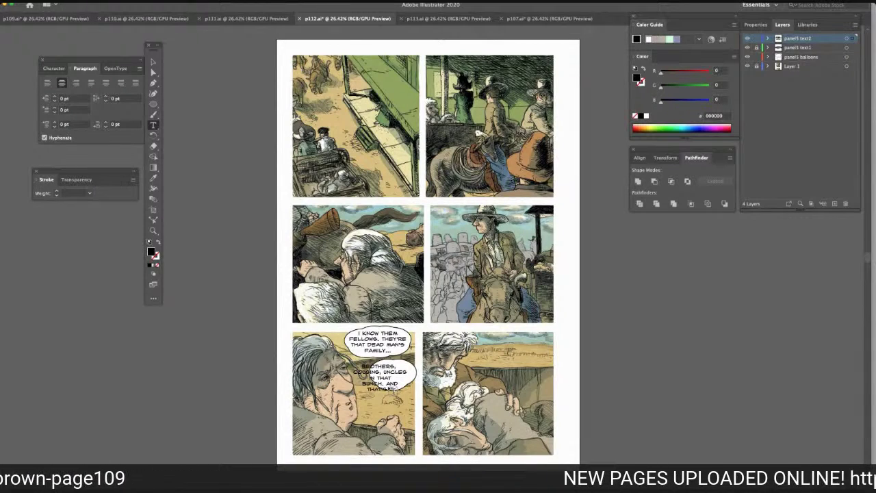
text(T'S JUS)
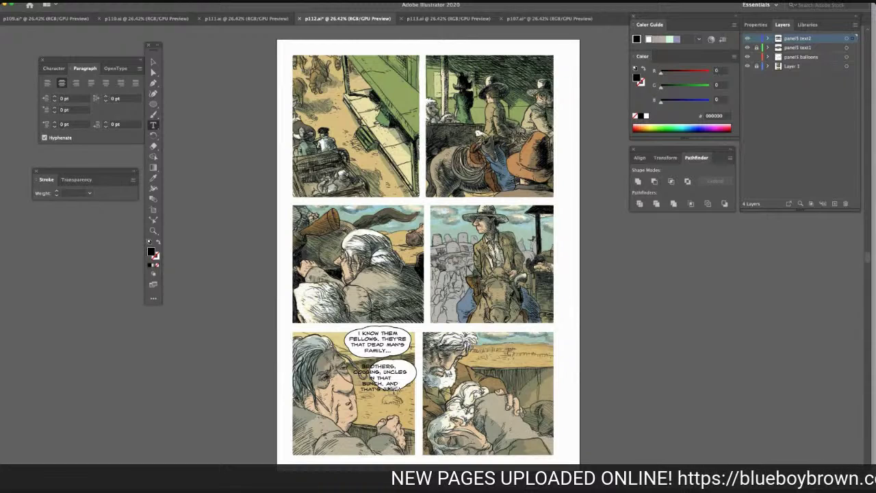
text(T A FEW O)
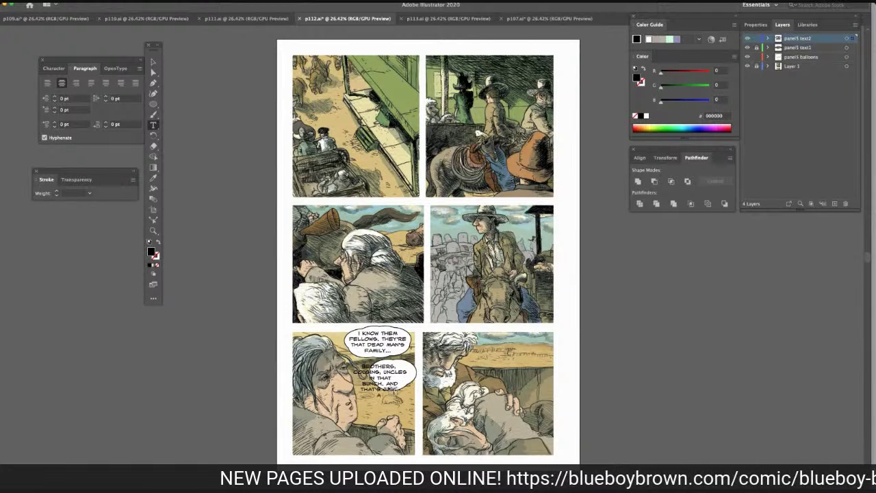
text(F THEM.)
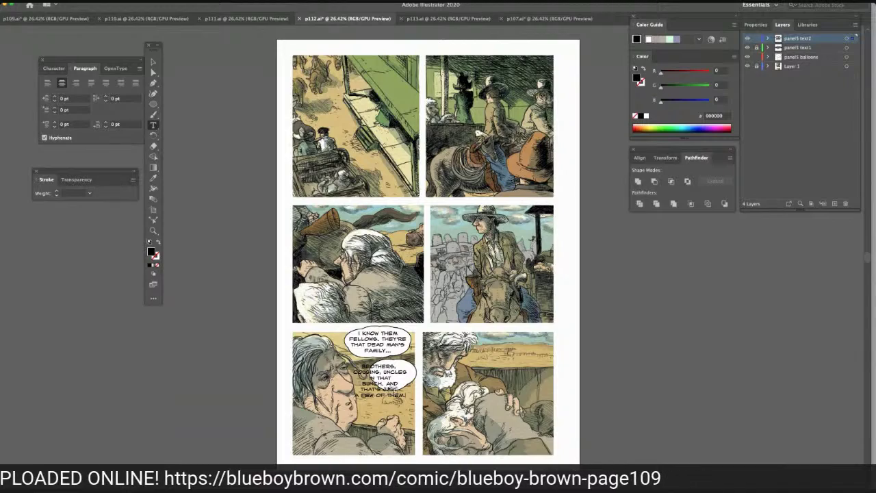
Lock the panel5 balloons layer and move the new panel5 text2 lettering over the second balloon, just below the first balloon
click(153, 61)
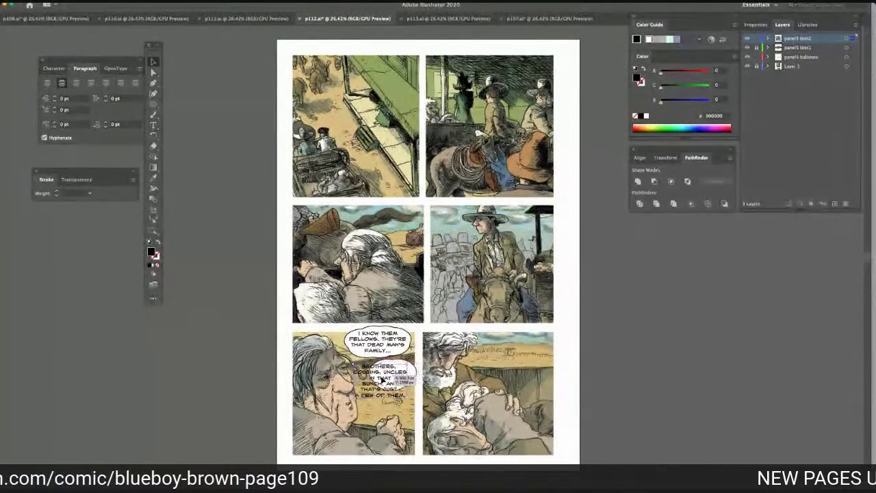
click(382, 379)
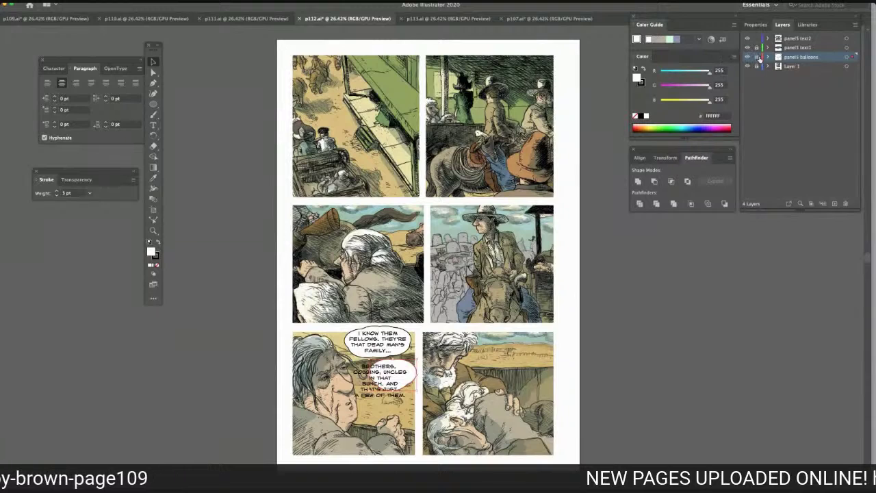
click(797, 39)
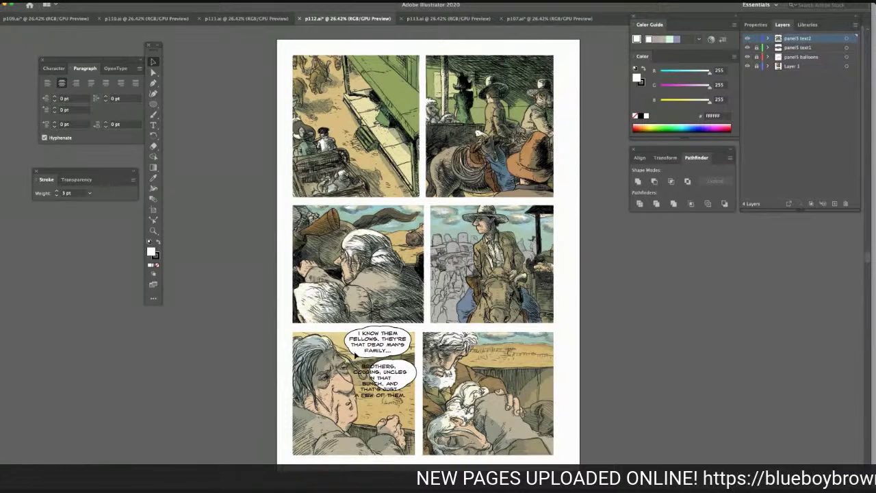
click(747, 40)
click(747, 40)
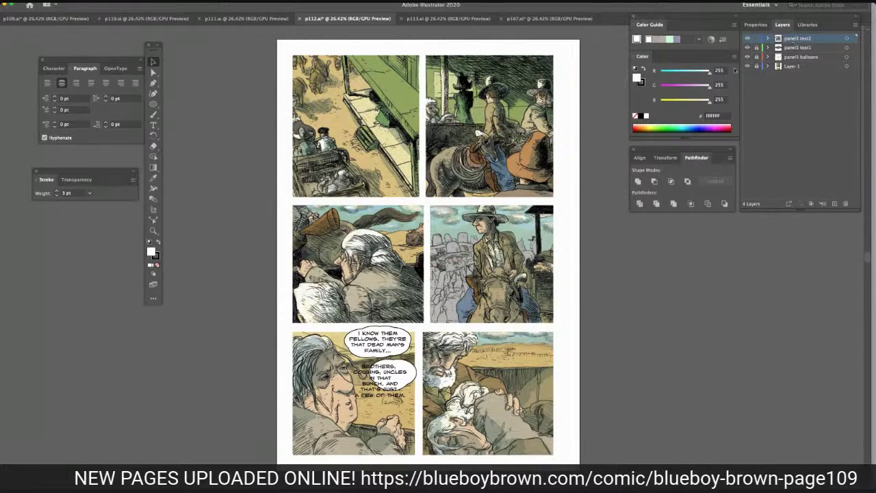
mouse_move(379, 381)
mouse_down()
mouse_move(388, 378)
mouse_move(382, 370)
mouse_up()
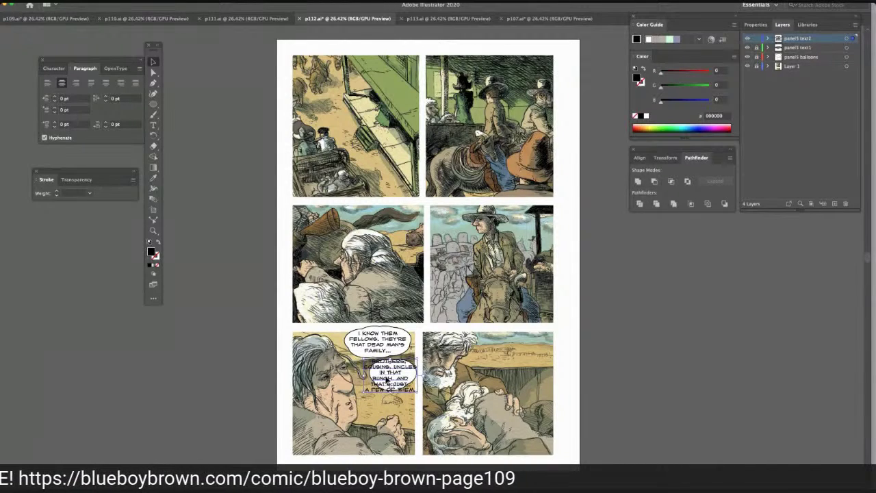
drag(387, 377, 389, 381)
drag(387, 378, 387, 378)
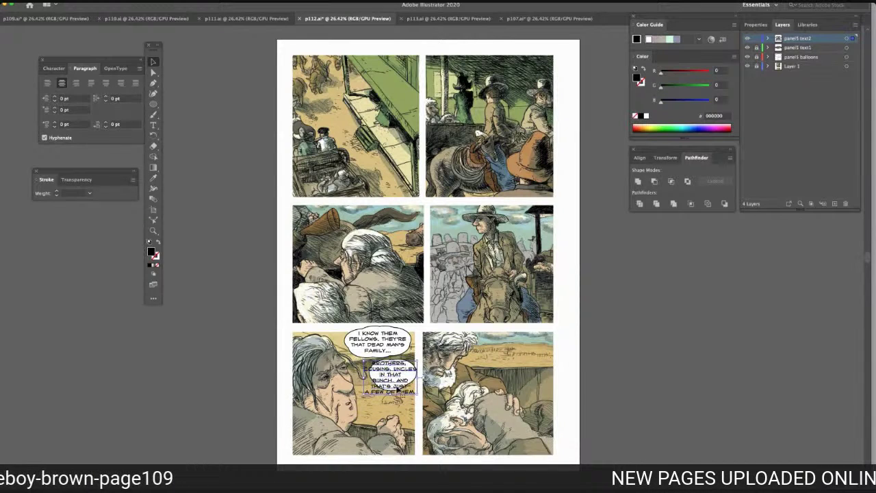
click(622, 291)
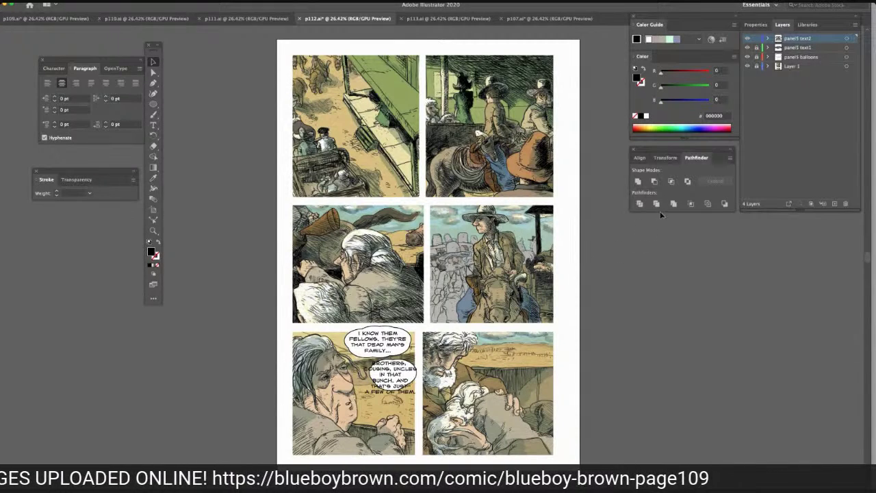
Lock panel5 text2, unlock panel5 balloons, and paste four white ellipses overlapping the second balloon to surround its lettering
click(799, 57)
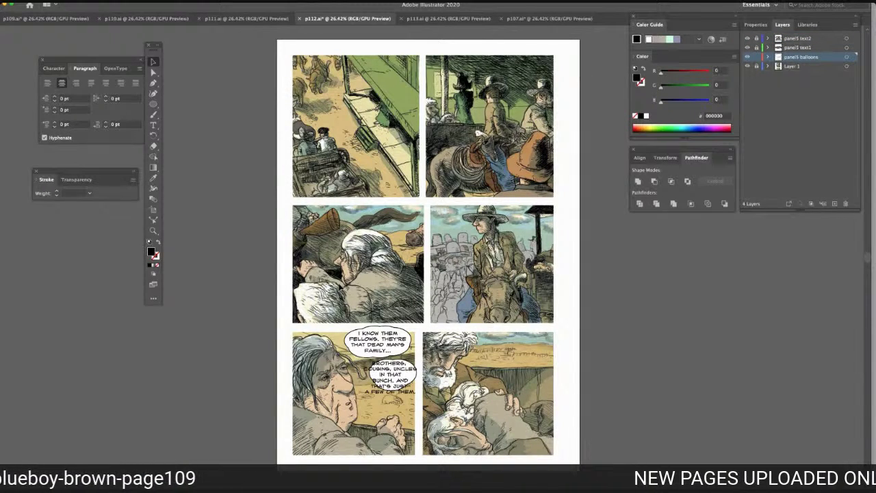
key(super+v)
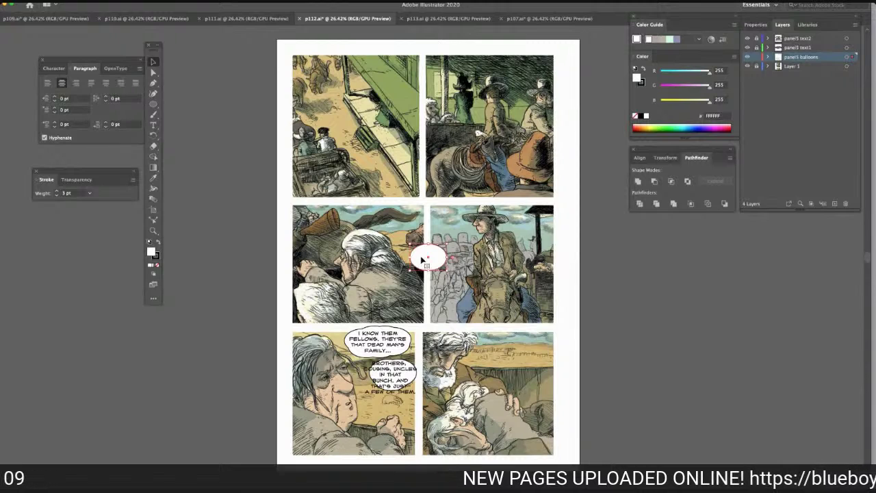
drag(427, 259, 373, 377)
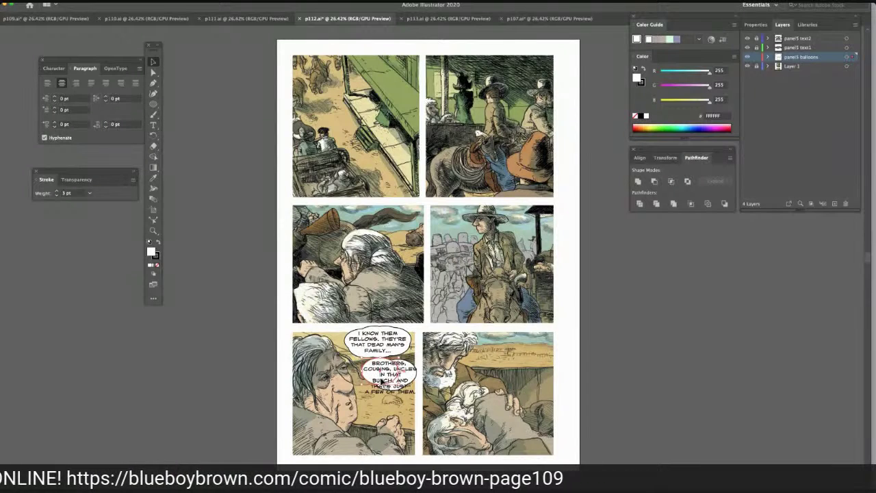
key(ctrl+v)
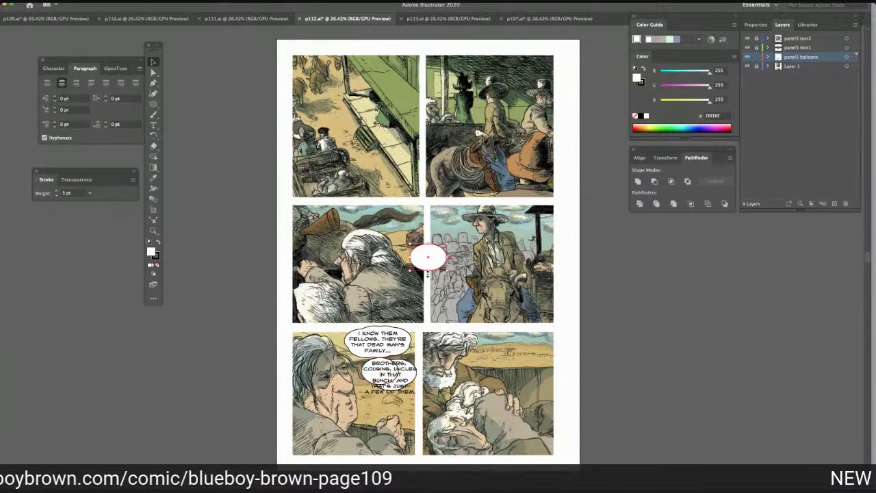
drag(425, 262, 392, 370)
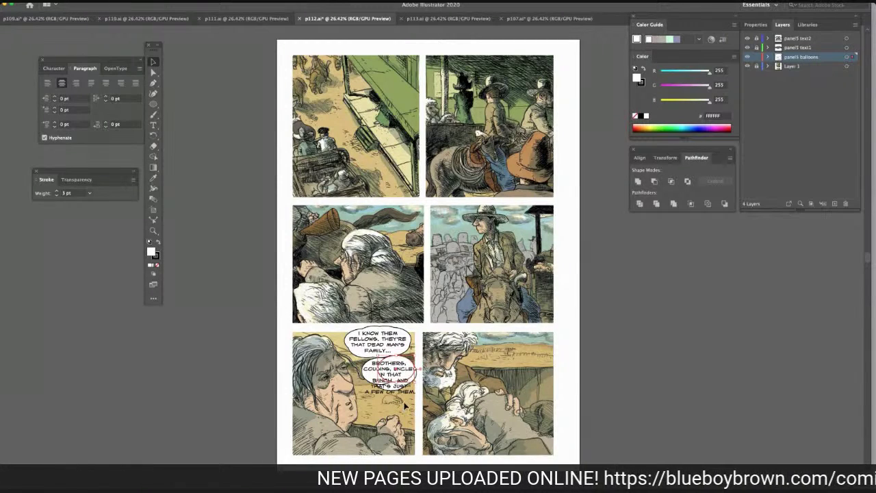
key(ctrl+z)
drag(425, 263, 374, 394)
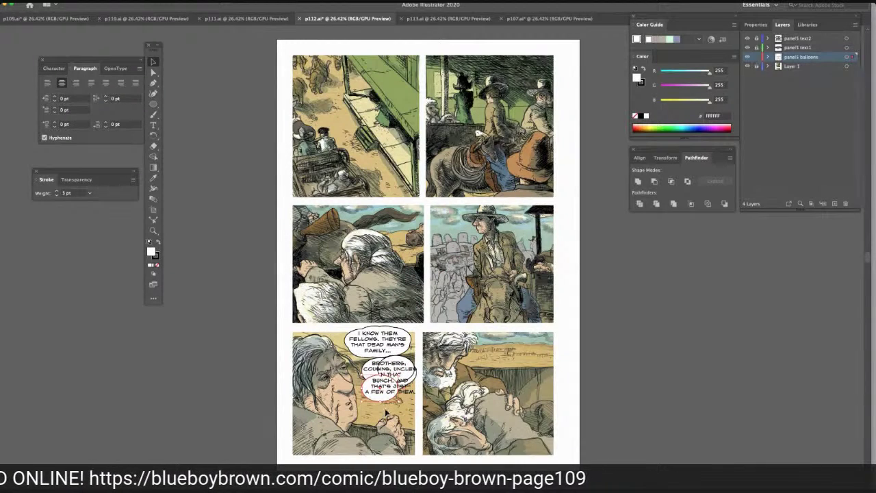
key(ctrl+z)
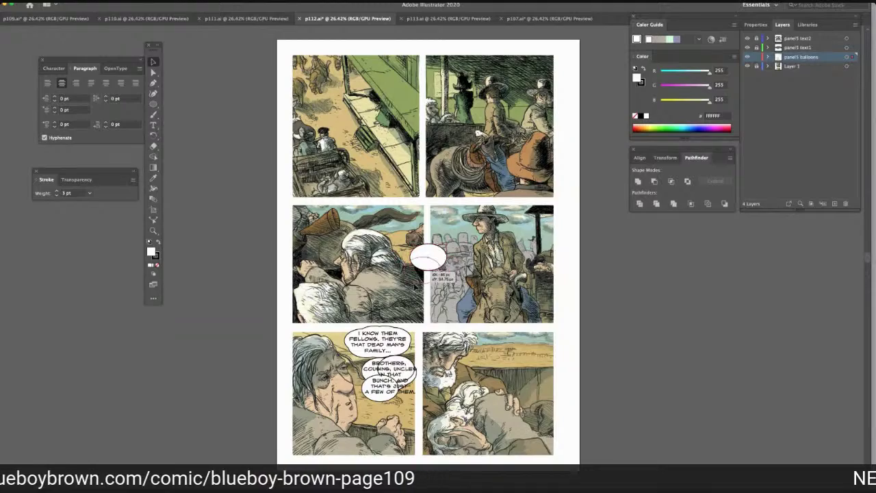
drag(405, 337, 409, 391)
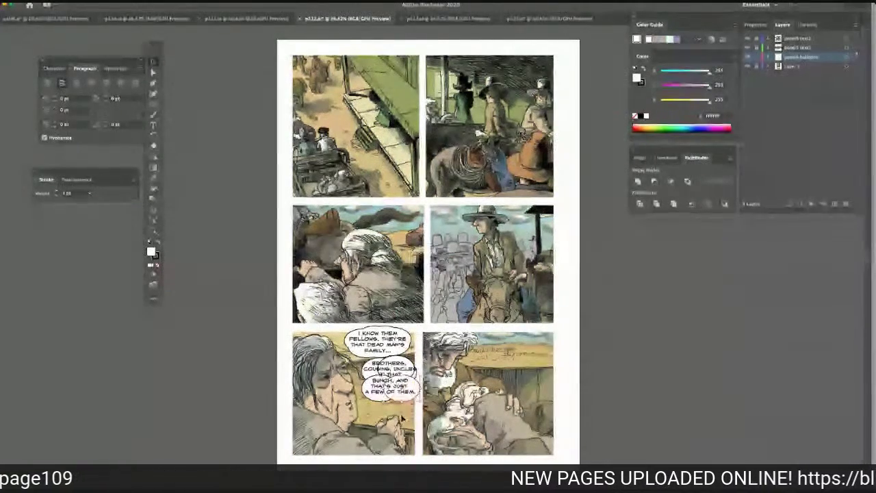
Unite the overlapping ellipses behind the second block of lettering into one balloon shape
click(153, 72)
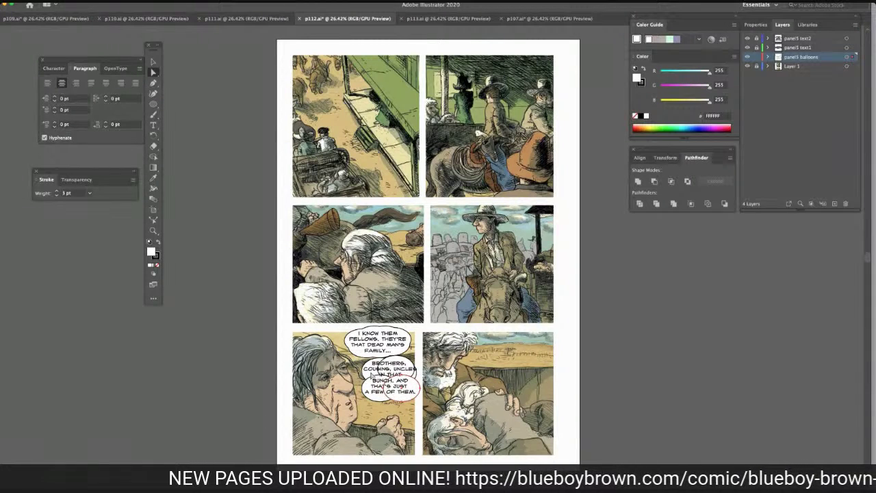
click(398, 400)
click(637, 180)
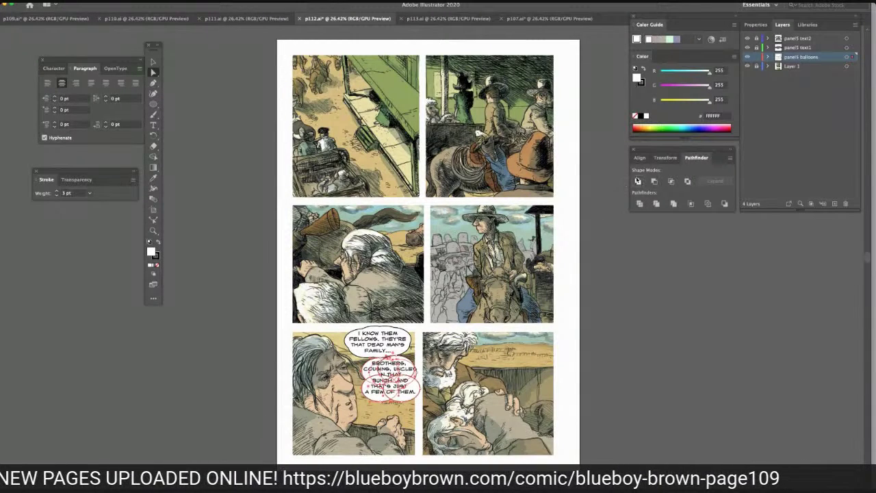
click(647, 289)
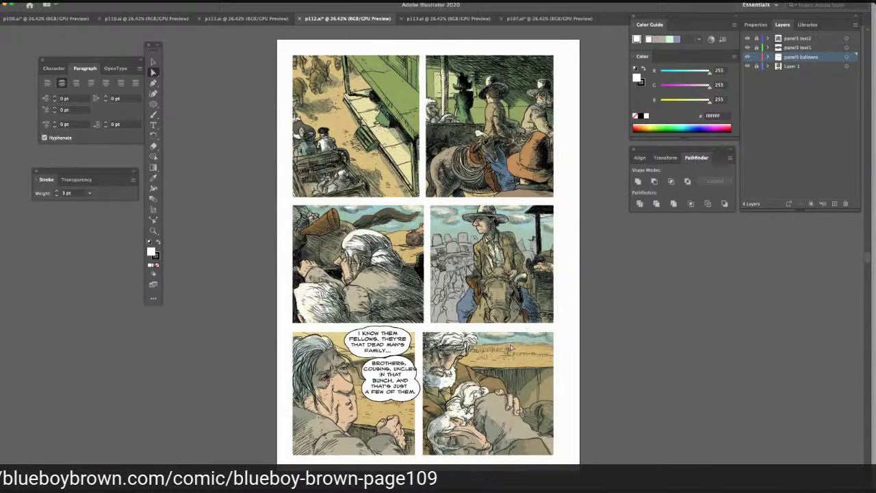
Paste a white ellipse over the upper right of panel five's second balloon and unite it with the balloon shape
key(ctrl+v)
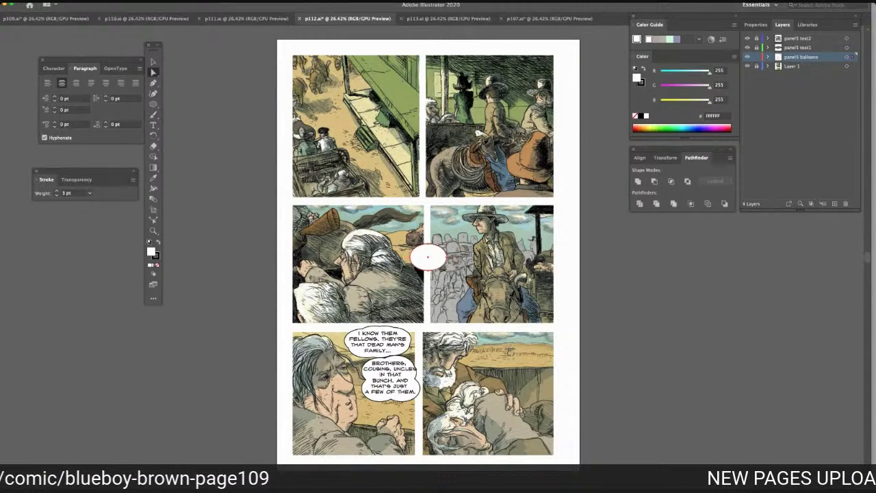
drag(421, 263, 396, 376)
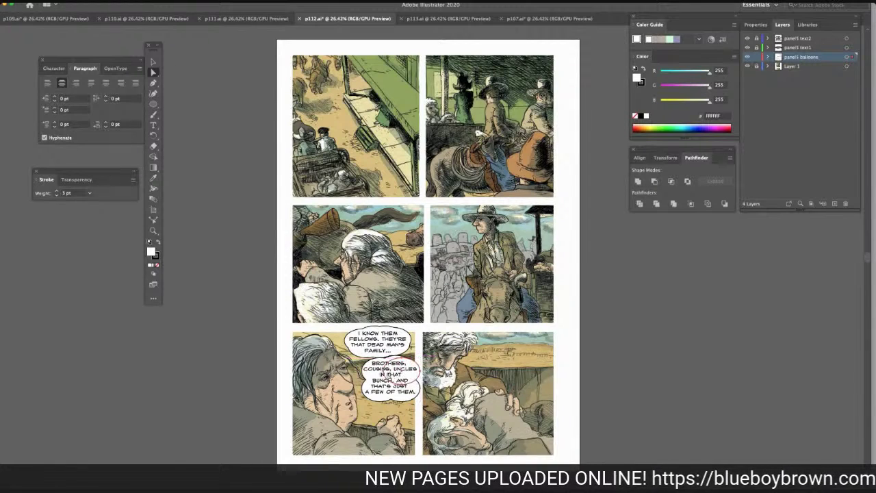
click(152, 71)
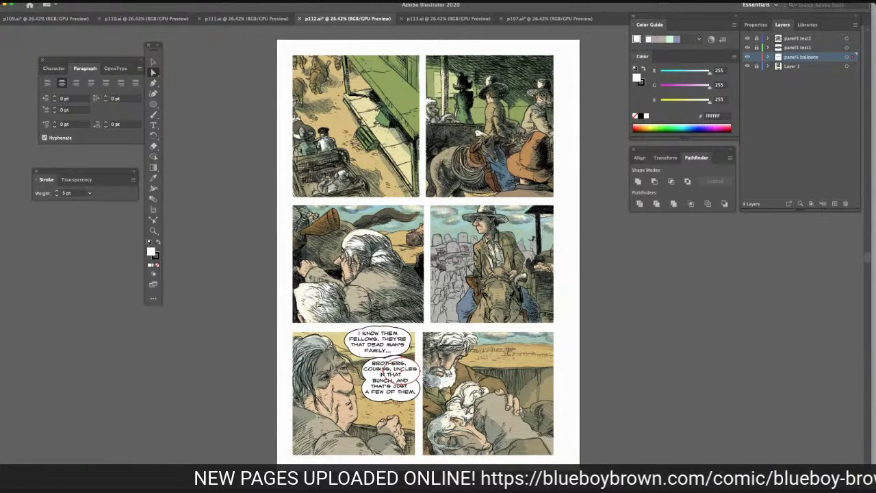
shift+click(402, 388)
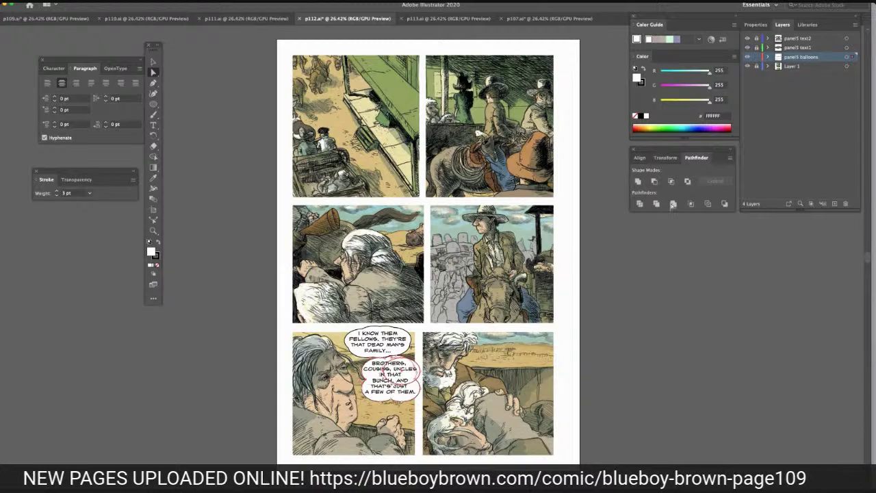
click(638, 182)
click(638, 293)
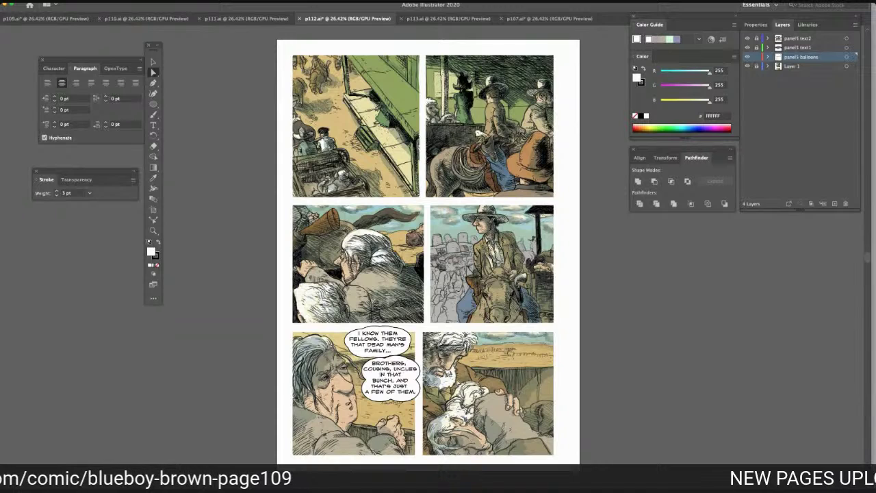
Extend the second balloon's lower-left edge with another pasted ellipse united into its shape
key(super+v)
drag(424, 262, 374, 393)
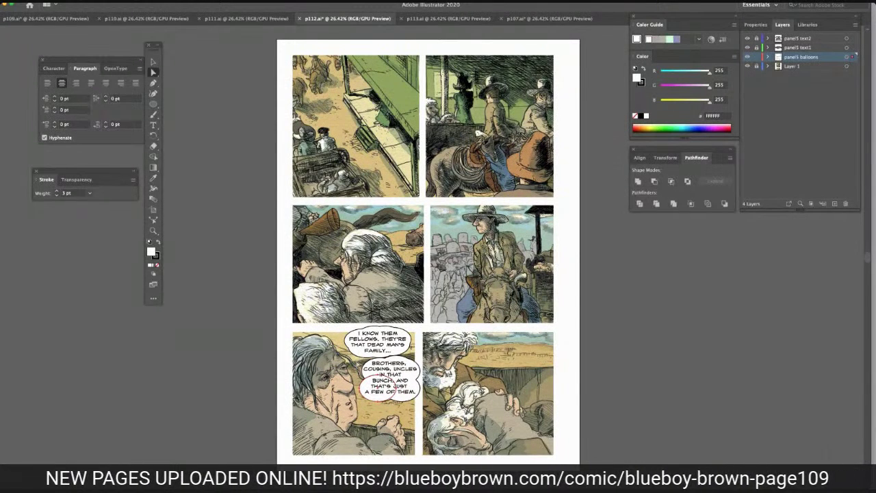
click(638, 181)
click(675, 311)
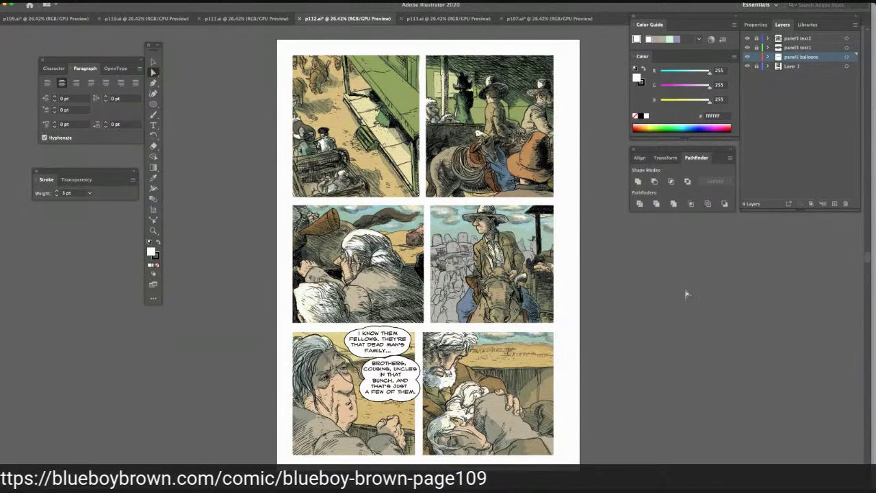
Draw a small upright white rectangle and place it between panel five's two balloons as a connector
click(155, 103)
click(177, 104)
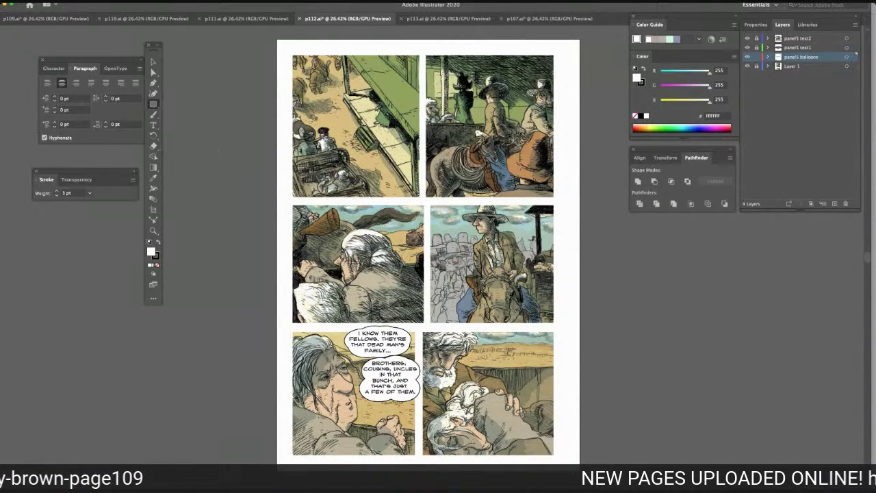
drag(214, 146, 224, 165)
click(153, 62)
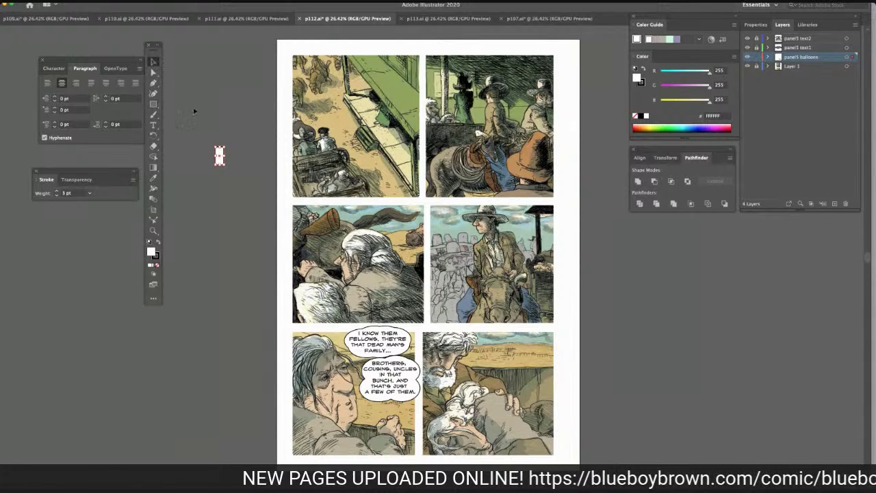
drag(219, 161, 389, 360)
Try to unite the connector rectangle with both of panel five's balloons, and undo the union
click(154, 73)
drag(340, 330, 412, 376)
click(638, 182)
click(639, 263)
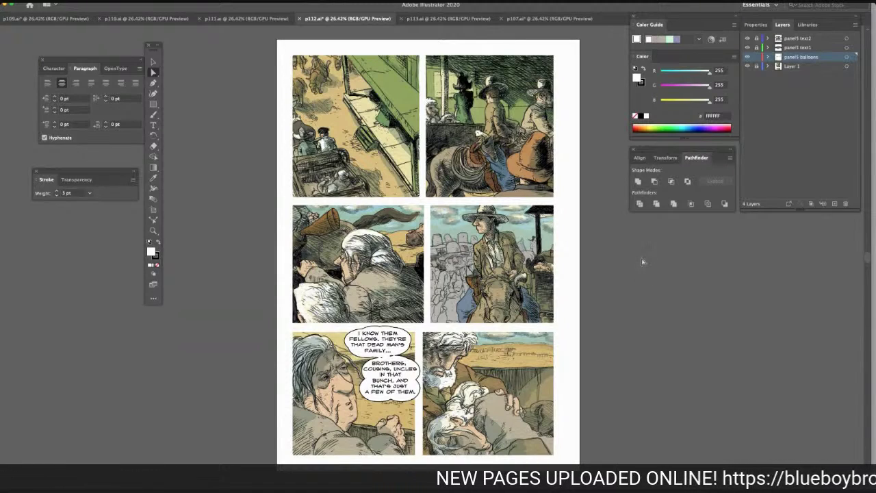
key(super+z)
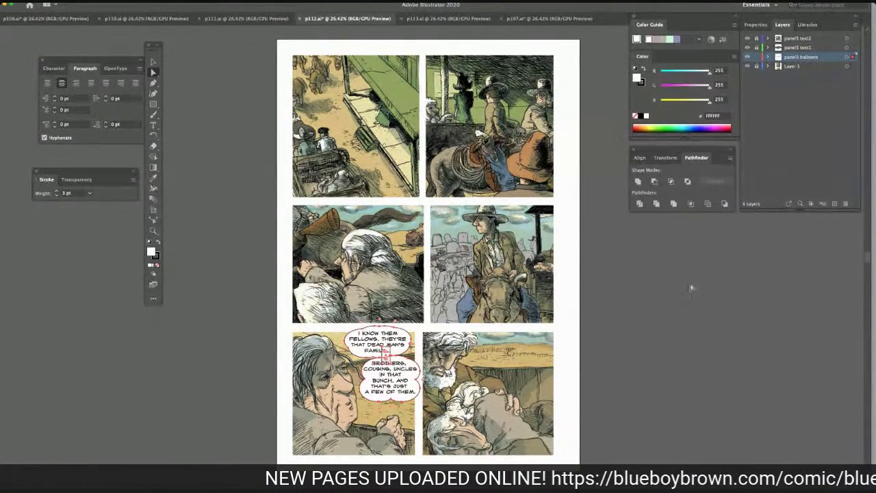
Shift the connector rectangle slightly lower between panel five's balloons and unite all three into one shape
click(675, 286)
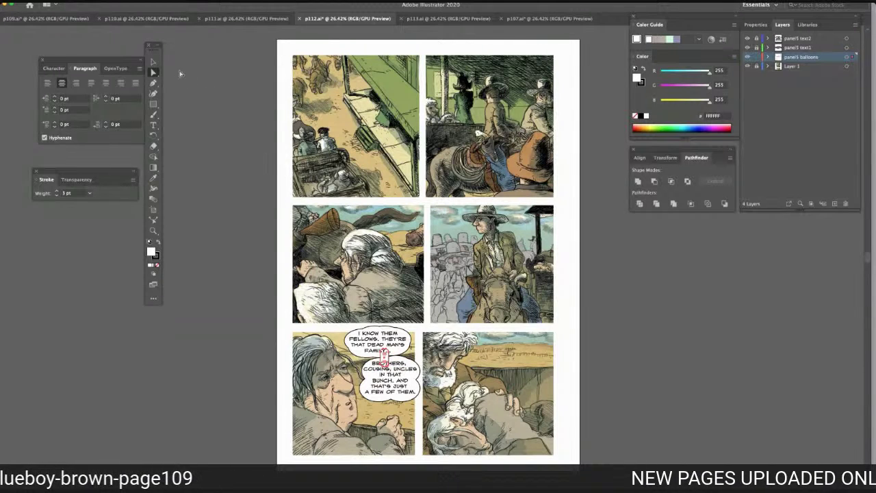
click(153, 62)
drag(342, 331, 407, 377)
click(638, 182)
click(634, 265)
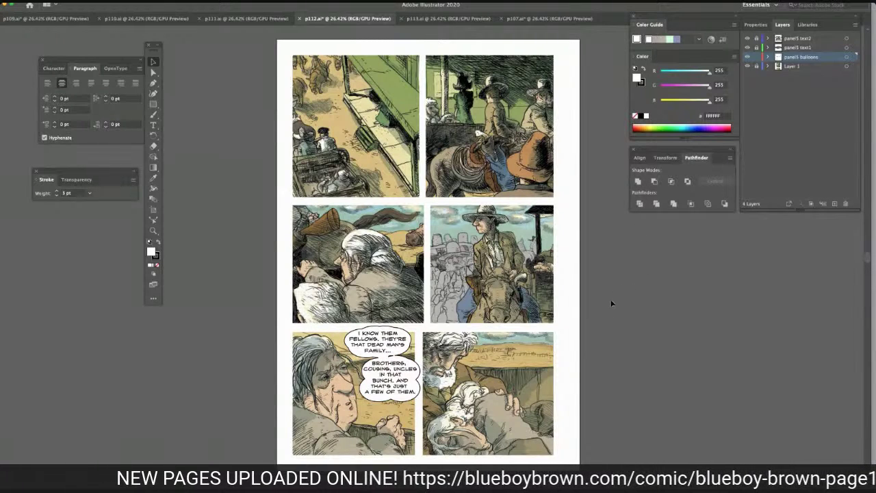
Draw a white triangle, narrow it into a pointed tail, and place it at the second balloon's lower left, aimed at the speaker's mouth
click(153, 104)
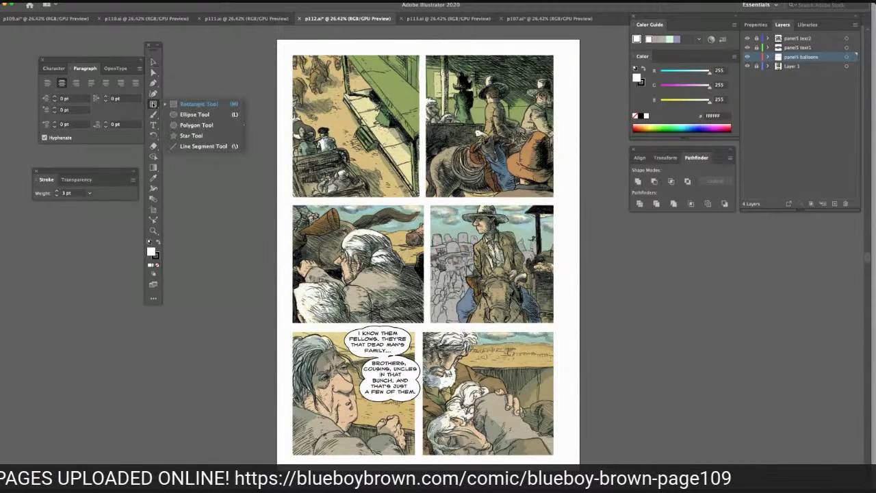
click(184, 126)
drag(216, 203, 197, 206)
click(153, 63)
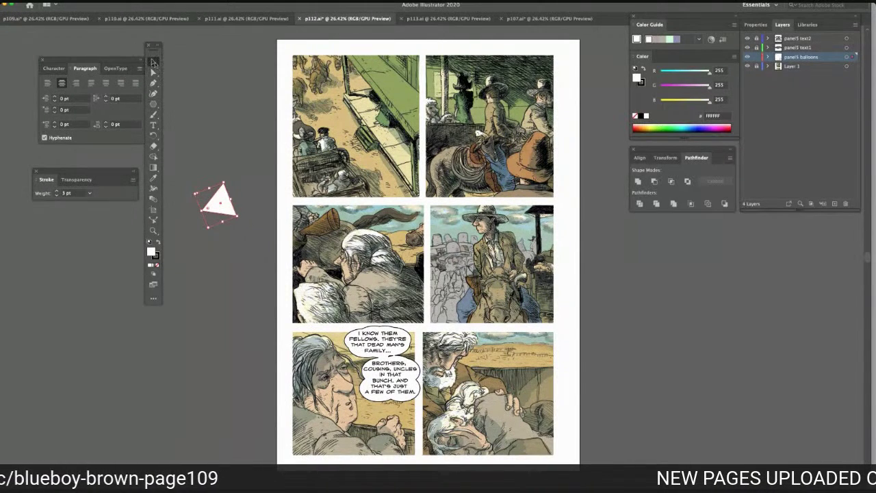
drag(209, 188, 234, 215)
drag(403, 379, 384, 393)
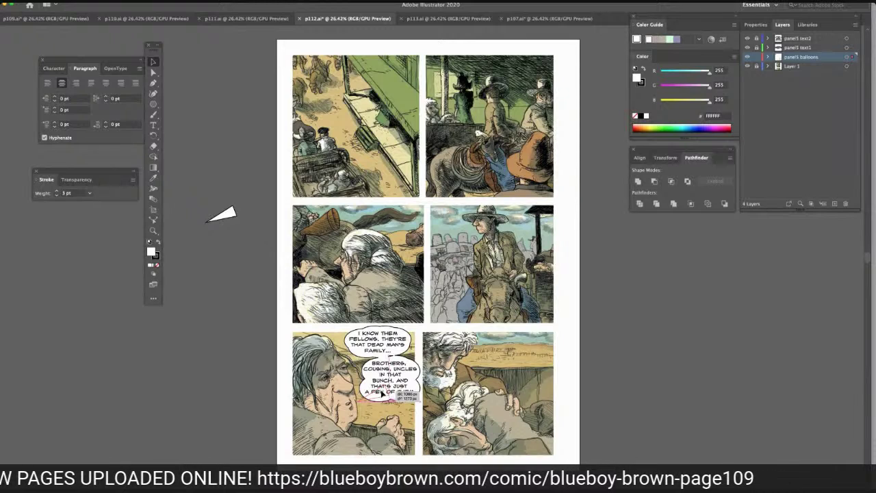
drag(382, 394, 380, 380)
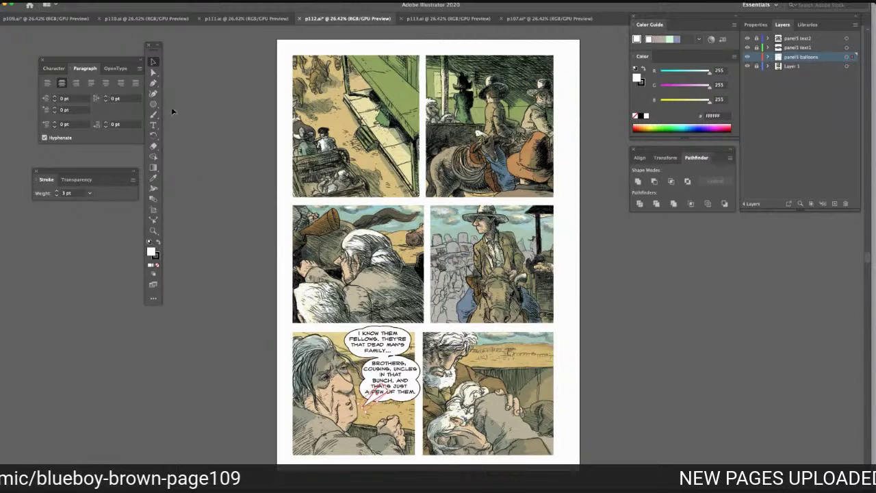
Unite the pointed tail with panel five's joined balloons
click(153, 72)
drag(341, 330, 407, 403)
click(638, 181)
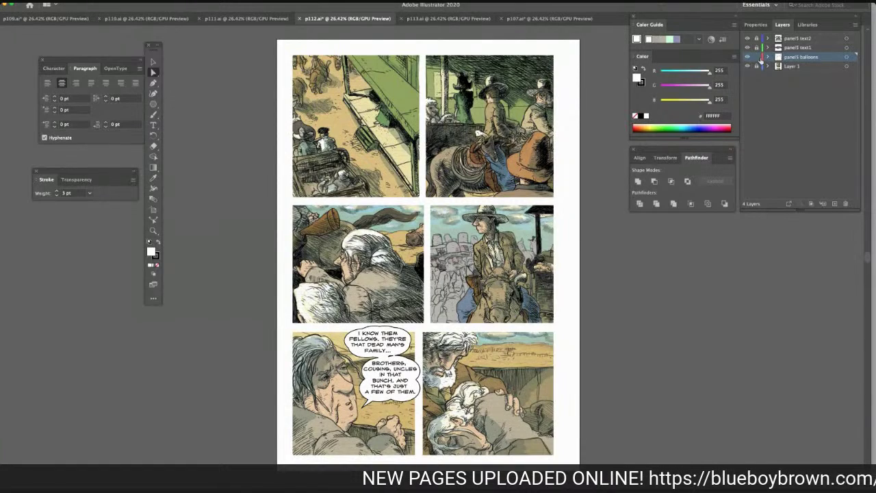
Lock the panel5 balloons layer and add a new layer named "panel6 balloon" above panel5 text2
click(804, 39)
click(836, 204)
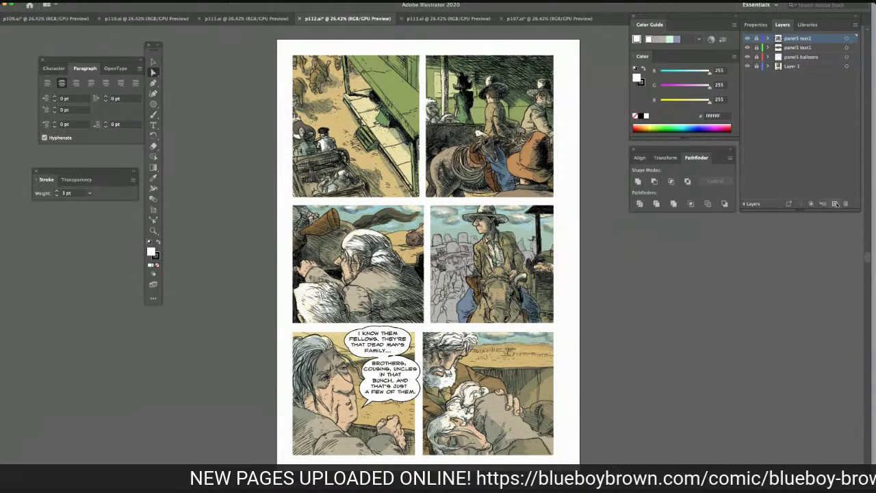
double_click(795, 39)
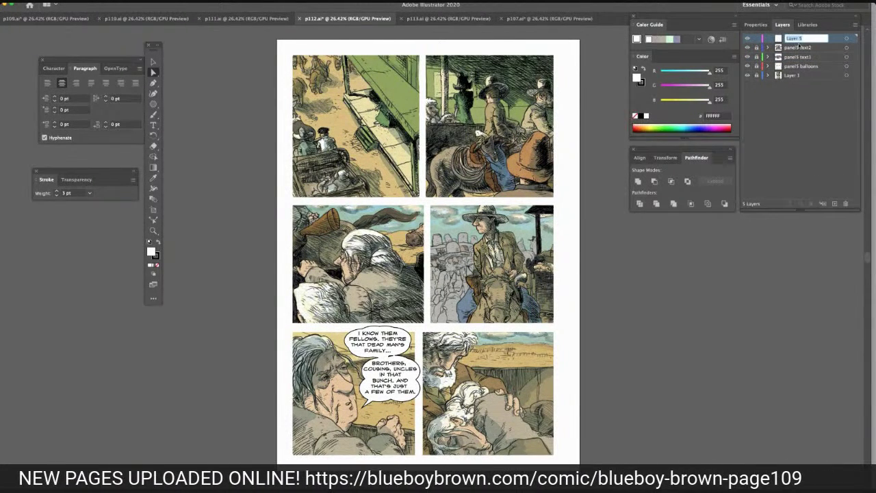
text(panel6 balloon)
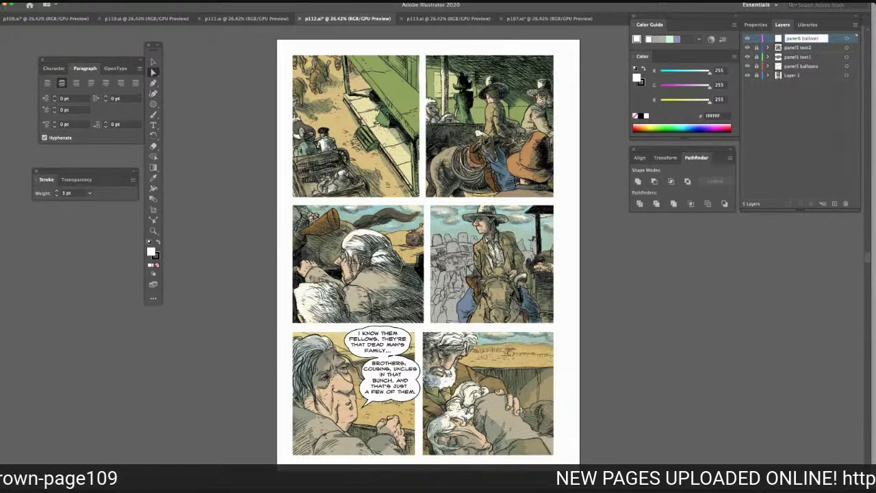
key(Return)
Paste four overlapping white ellipses into the upper right of panel six and unite them into one balloon
click(159, 103)
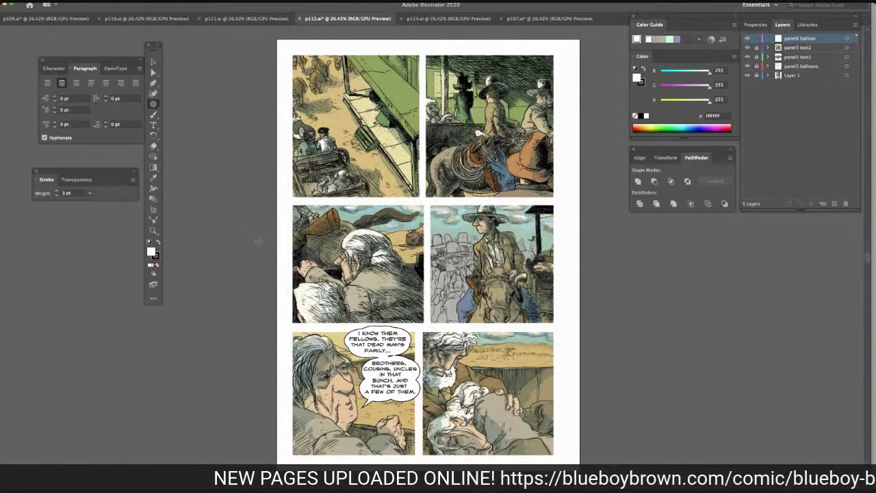
key(ctrl+v)
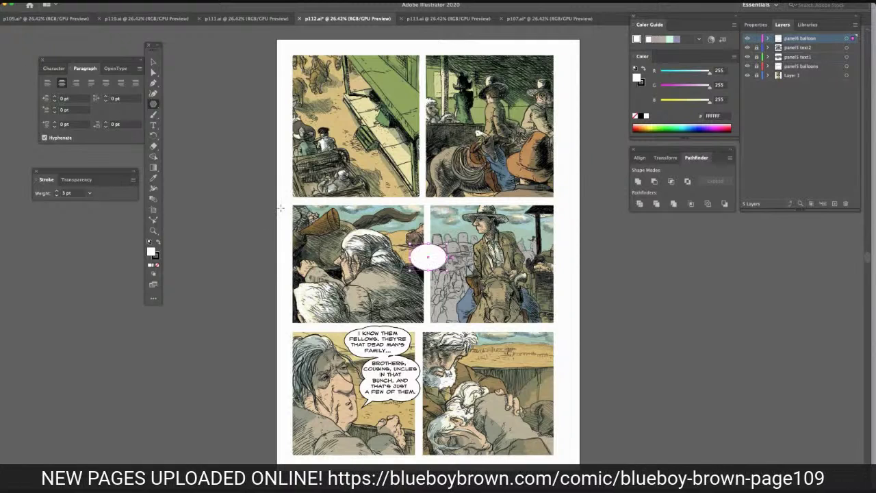
click(153, 62)
drag(421, 263, 500, 375)
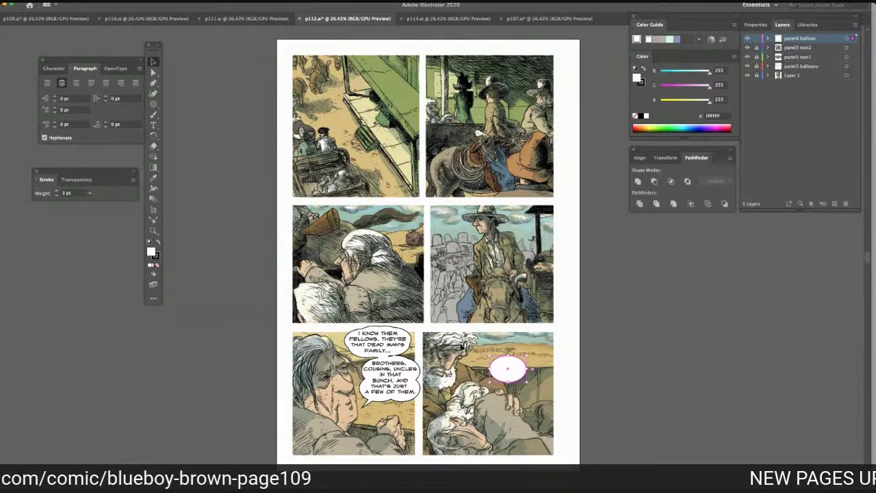
key(ctrl+v)
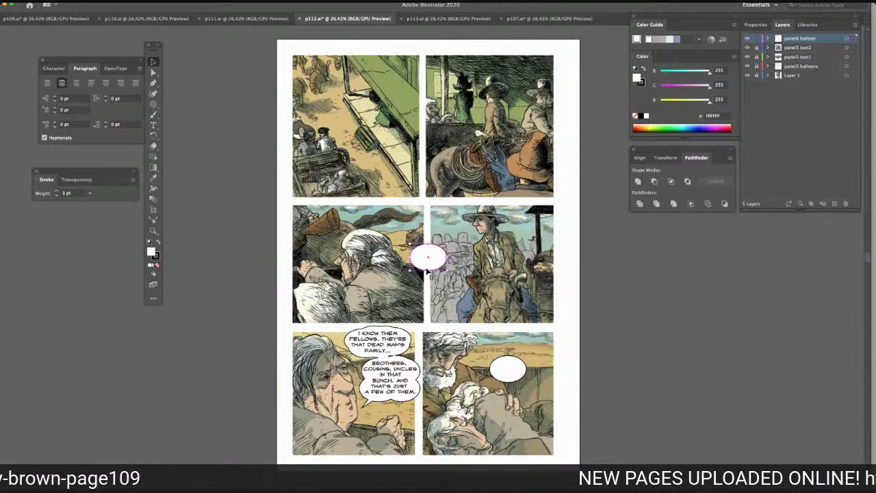
drag(426, 261, 515, 368)
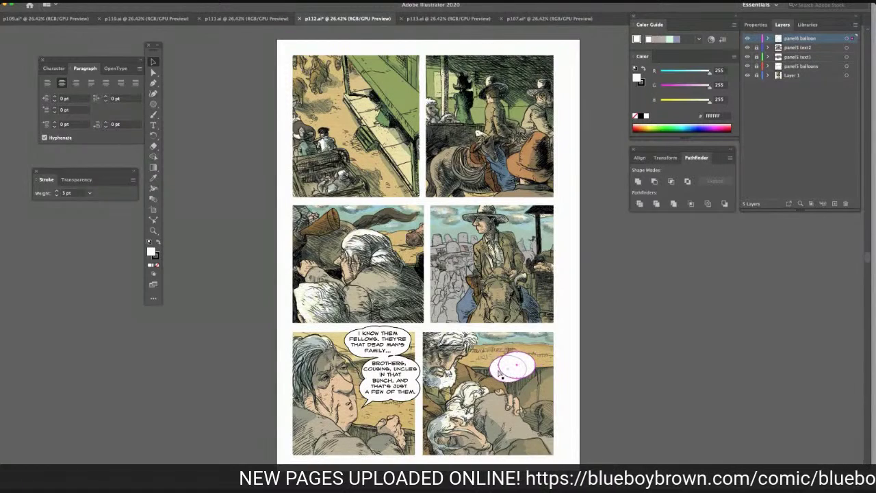
key(ctrl+v)
drag(424, 256, 517, 370)
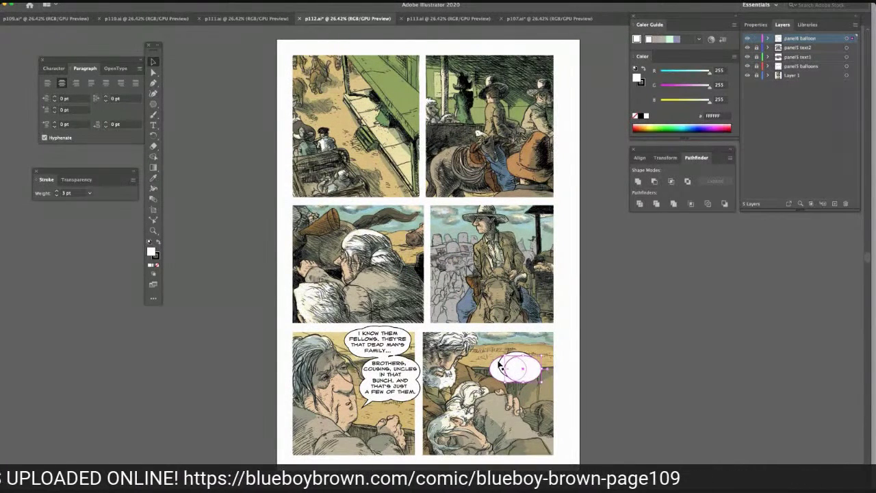
key(ctrl+v)
drag(426, 261, 515, 374)
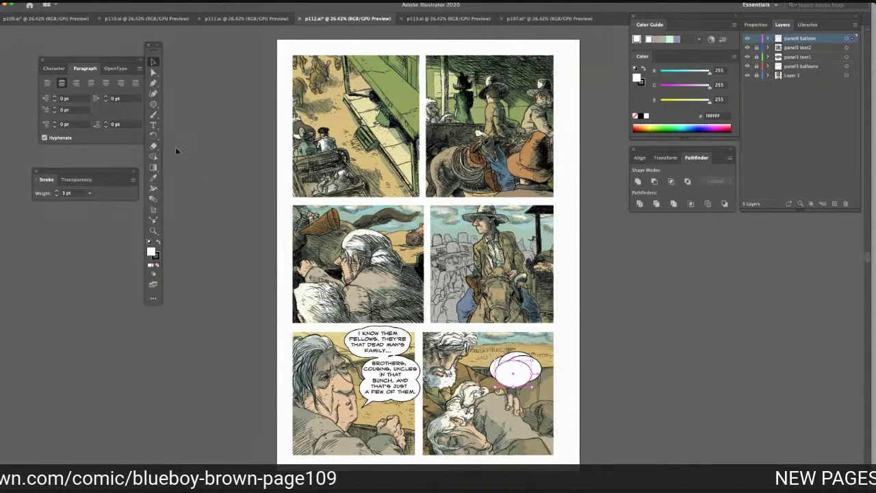
drag(491, 356, 529, 378)
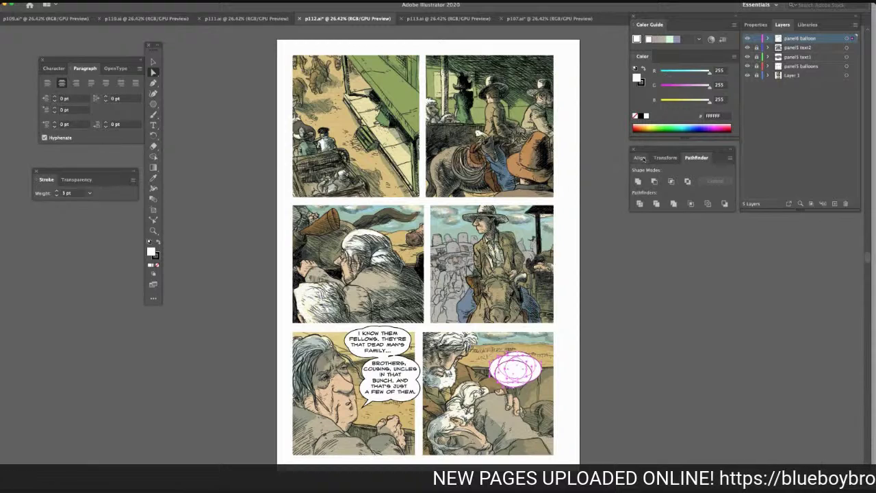
click(638, 181)
Lock the panel6 balloon layer and add a new lettering layer named "panel6 text 6" above it
click(793, 39)
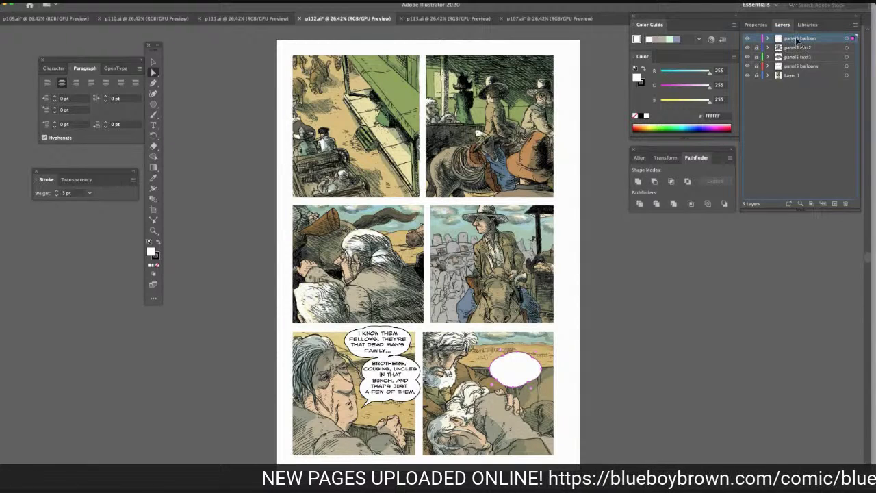
click(757, 39)
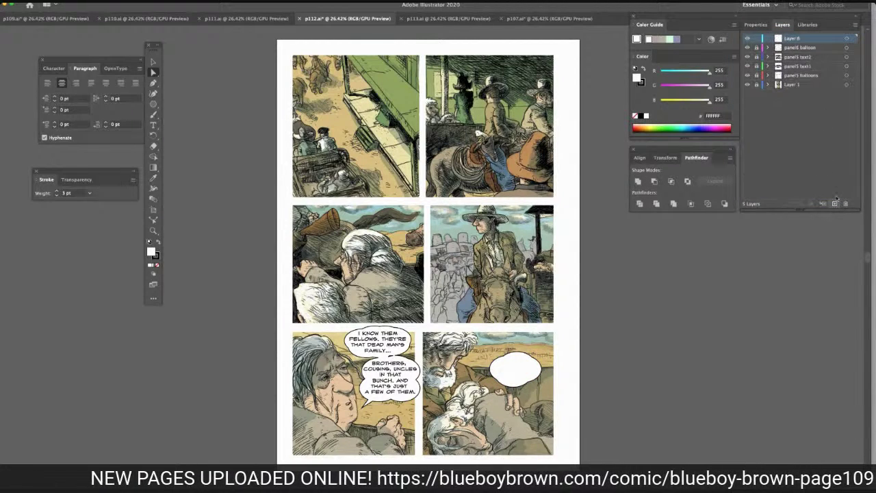
click(835, 203)
double_click(793, 39)
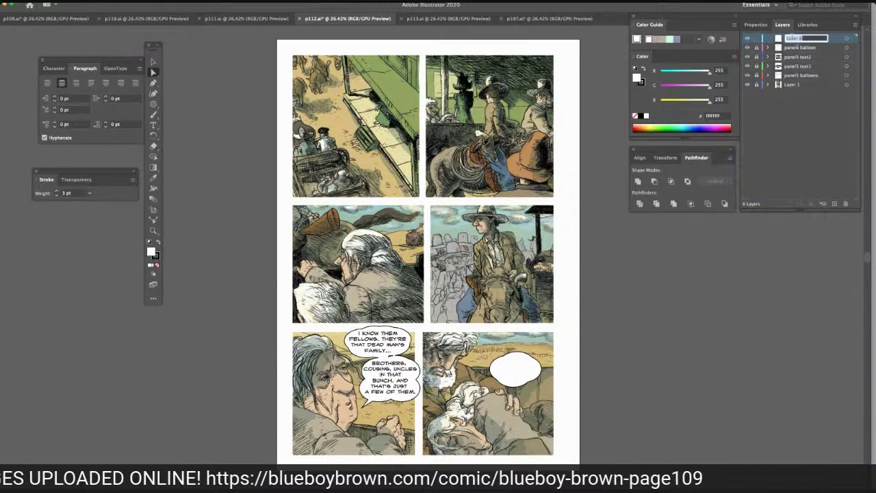
text(panel6 text1)
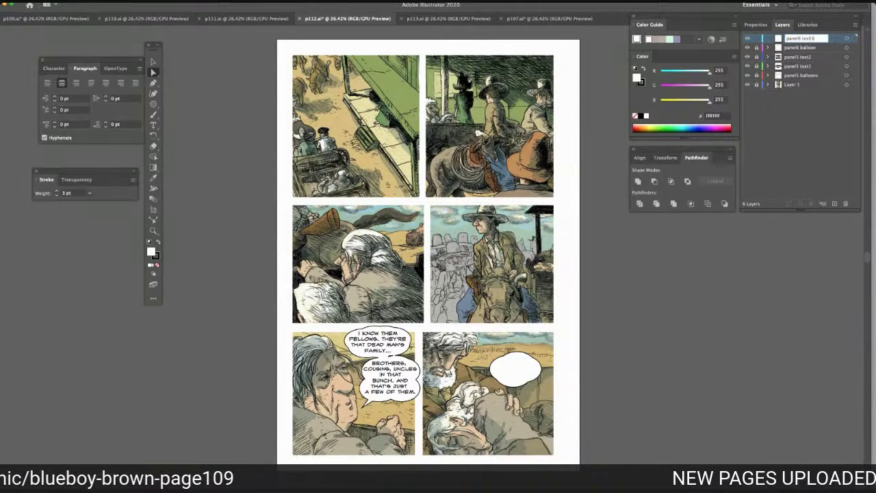
key(Return)
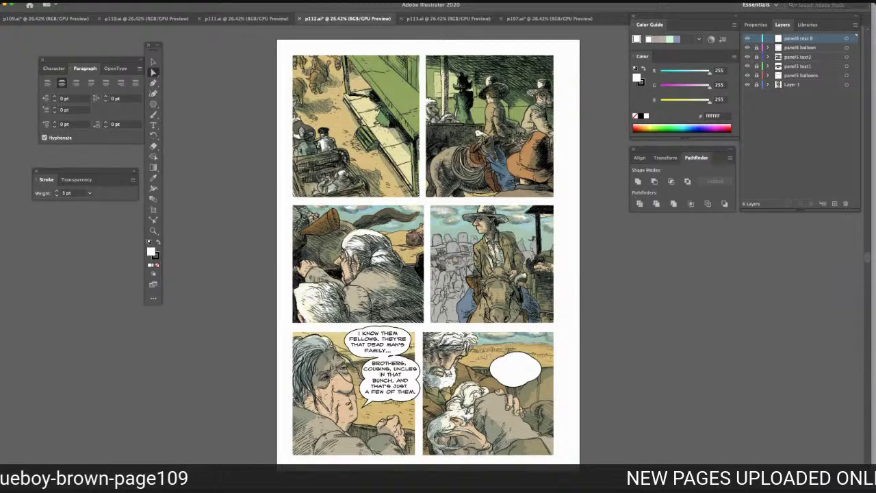
click(153, 126)
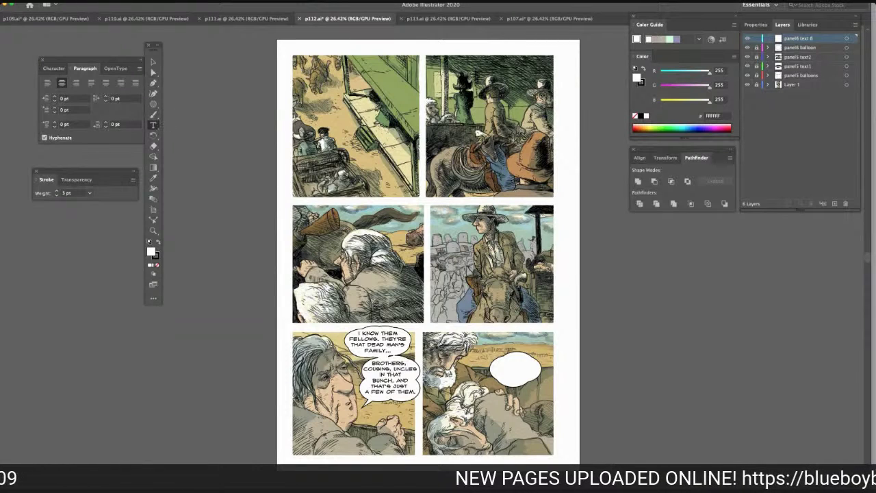
Add the centred dialogue "I DON'T ENVY THAT MURDERING VARMINT." over three lines at panel six's balloon, on the panel6 text 6 layer
click(506, 369)
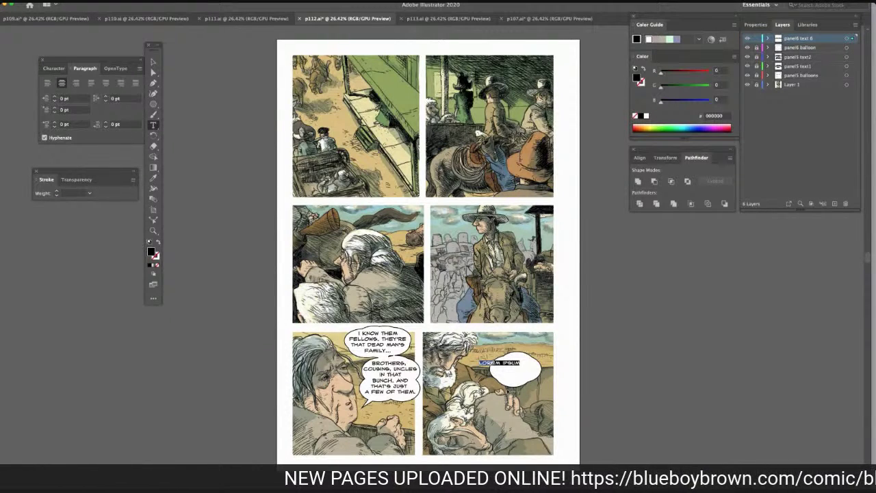
text(I DON'T)
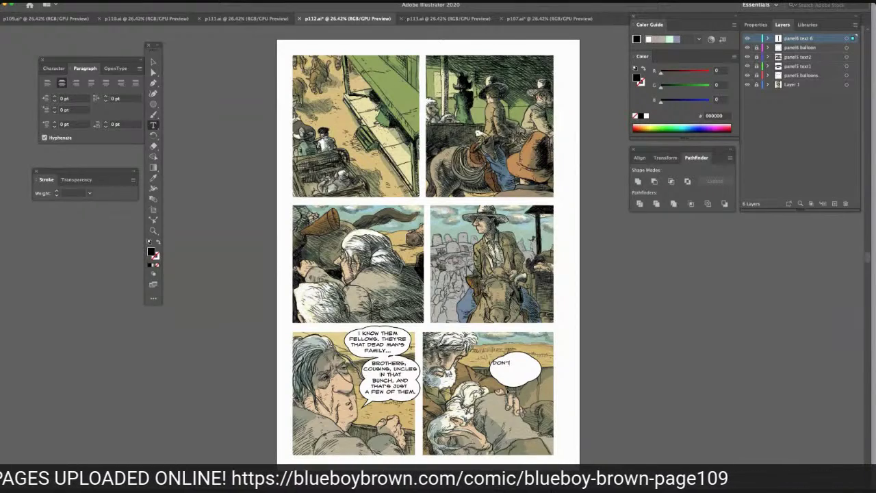
text( ENVY)
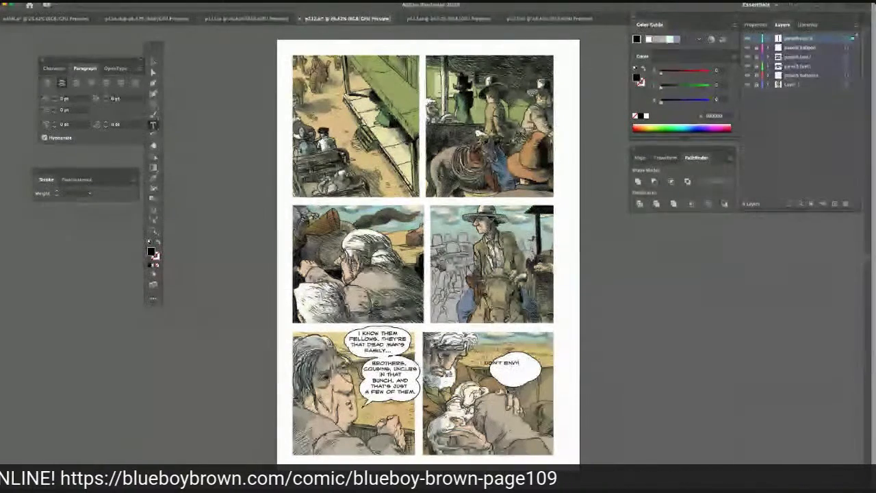
key(Return)
text(THAT M)
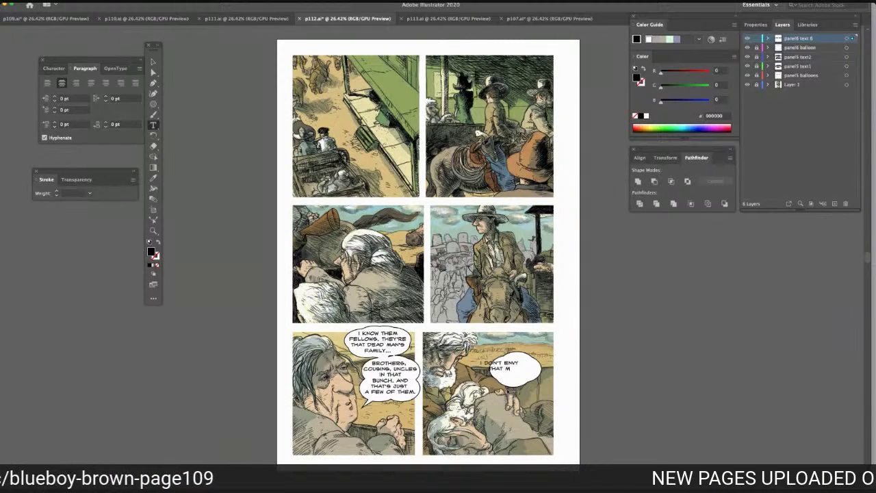
text(URDERIN)
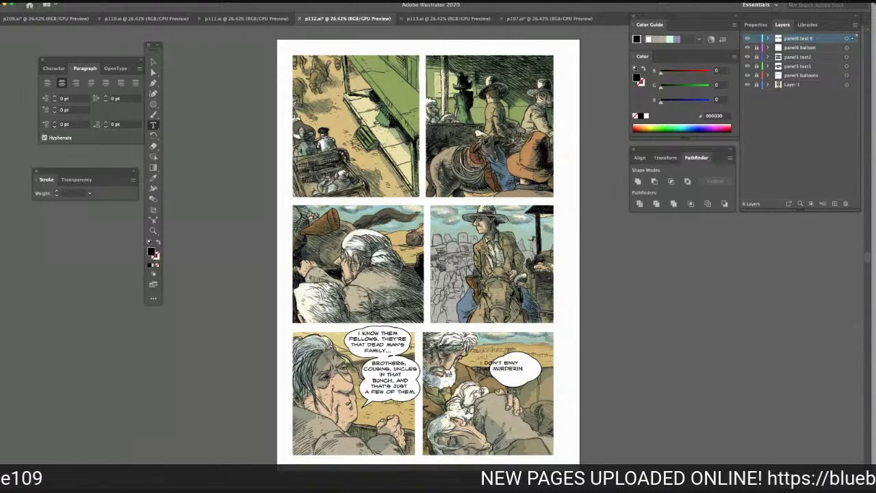
text(G)
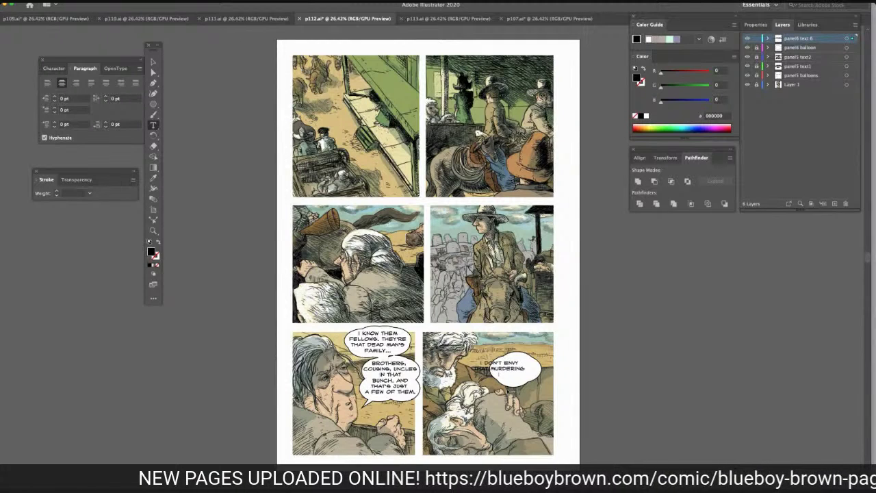
text(!M)
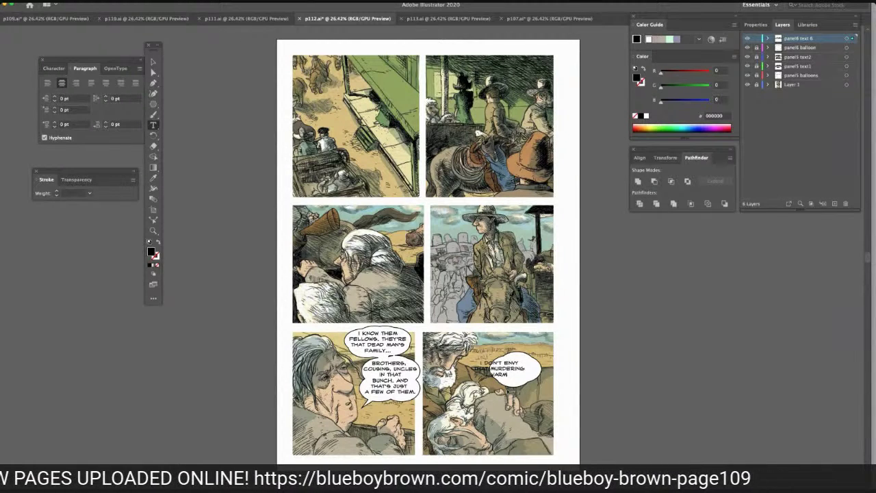
text(INT!)
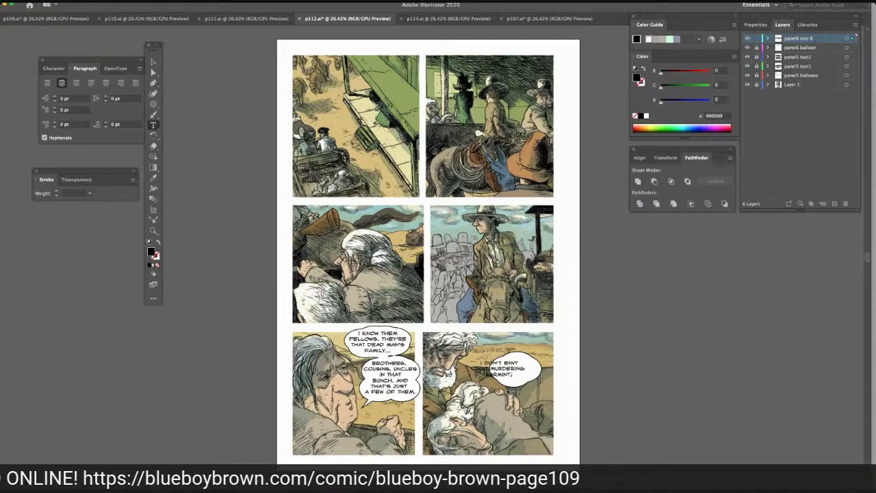
Move the new dialogue to the middle of panel six's balloon and deselect it
click(154, 61)
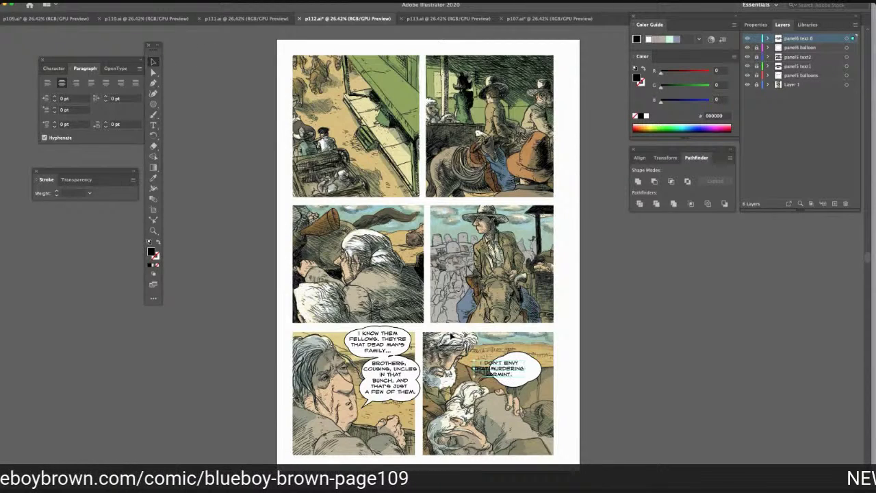
mouse_move(499, 367)
mouse_down()
mouse_move(526, 380)
mouse_move(513, 373)
mouse_up()
click(649, 328)
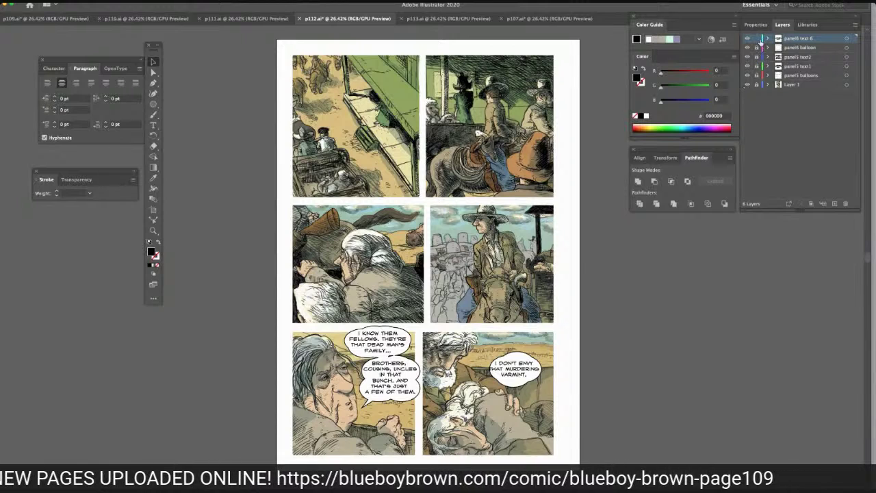
Lock the panel6 text 6 layer, unlock panel6 balloon and stretch panel six's balloon wider on both sides of the dialogue
click(154, 71)
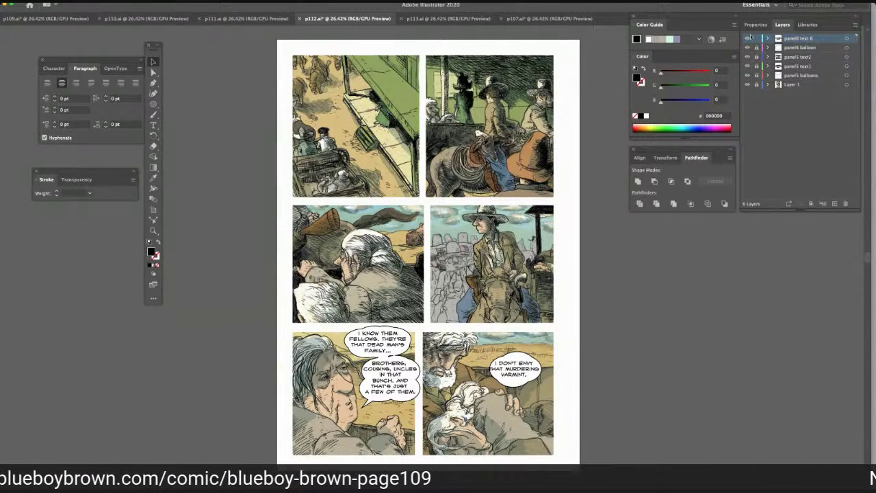
click(800, 48)
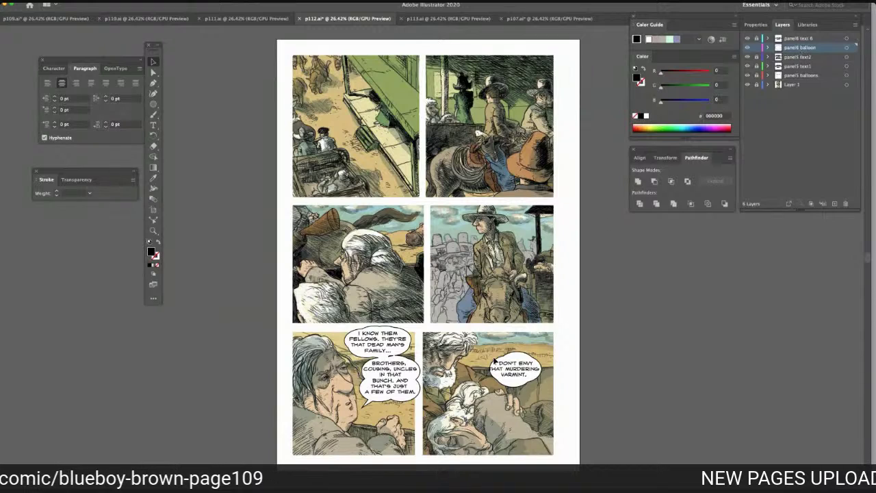
click(512, 361)
drag(490, 369, 489, 371)
drag(541, 387, 546, 388)
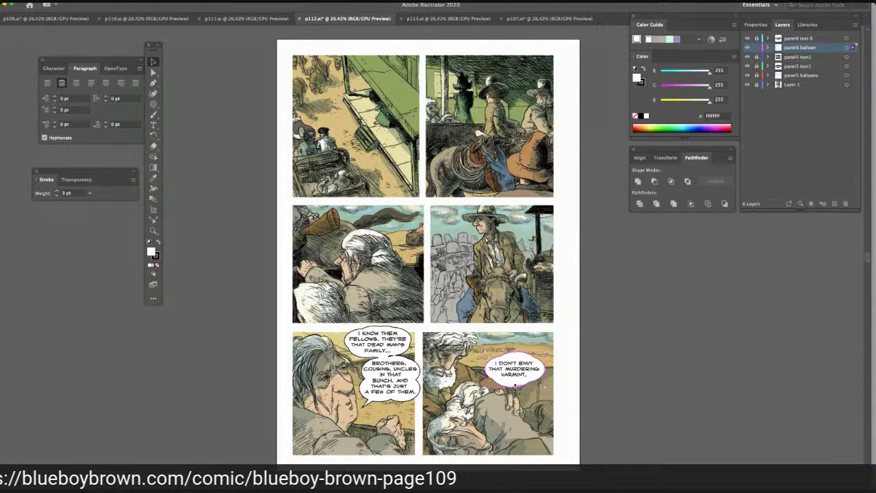
drag(515, 388, 550, 370)
click(624, 344)
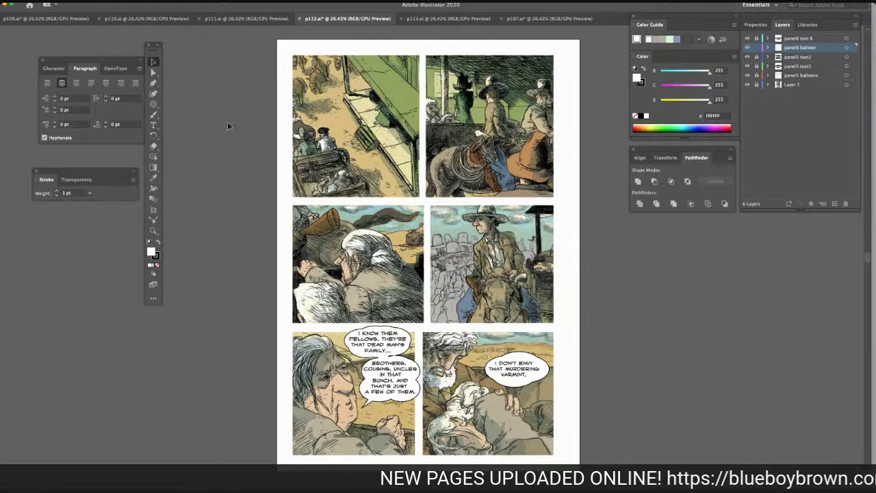
On the panel6 text 6 layer, continue the dialogue after VARMINT with "PUT CLIFFORD DOWN.", giving CLIFFORD and DOWN their own lines
click(154, 73)
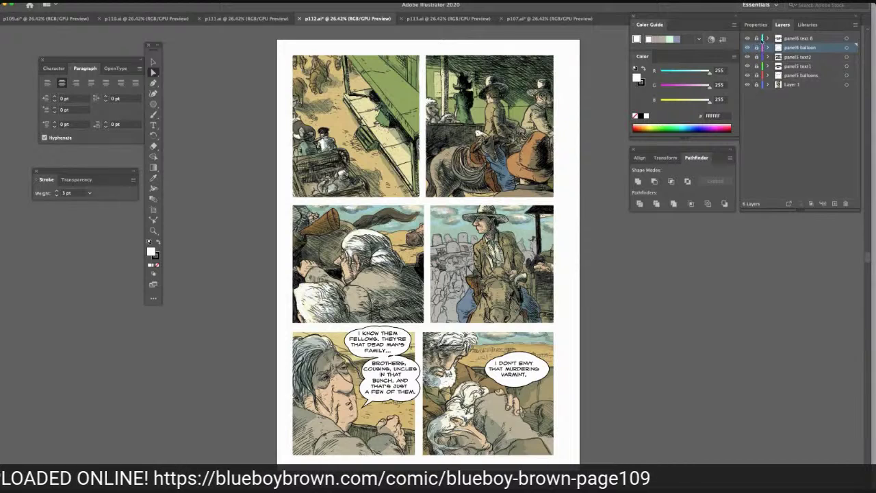
click(794, 39)
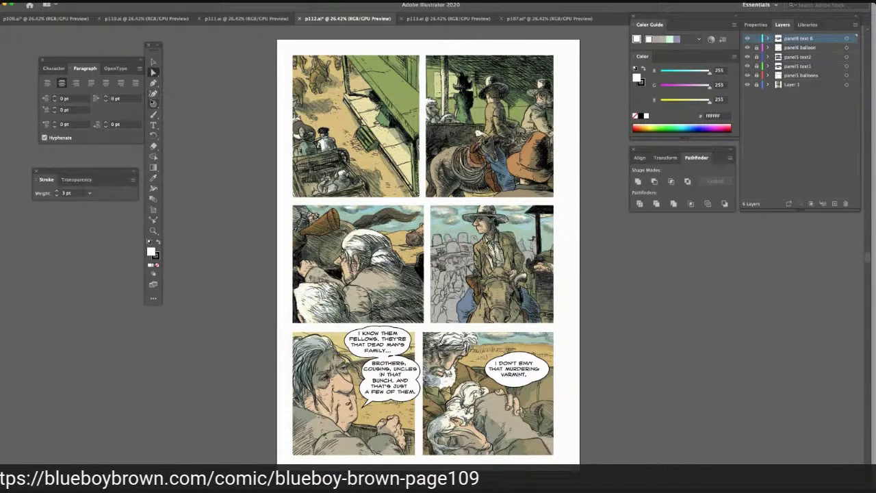
click(153, 125)
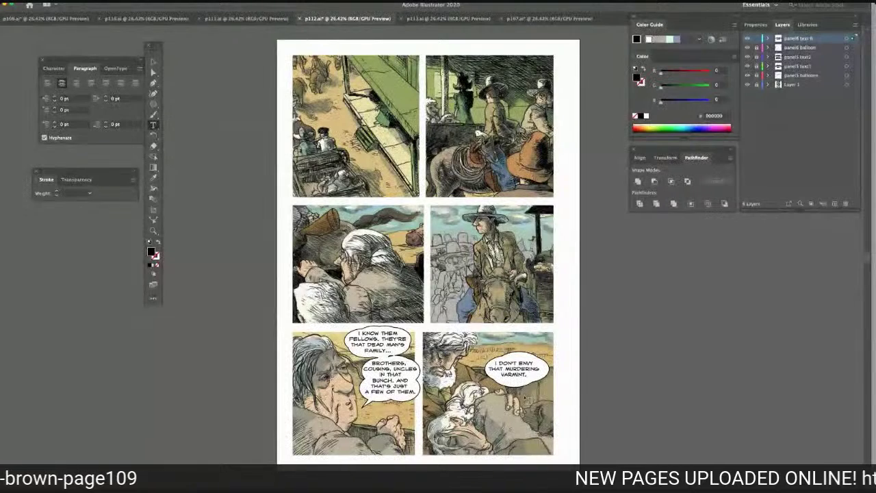
click(528, 399)
text(PUT.)
key(BackSpace)
key(Return)
text(CLIFFORD)
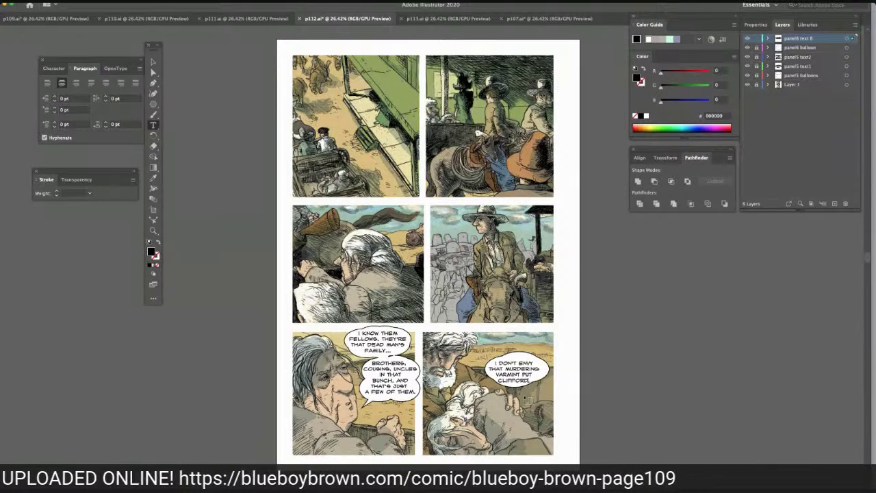
key(Return)
text(DOWN.)
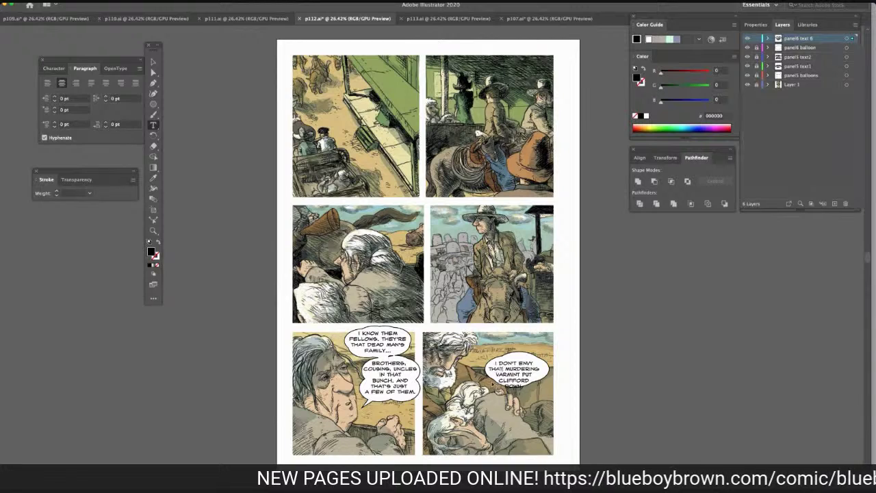
Reword panel six's dialogue to "THE MURDERING VARMINT THAT PUT CLIFFORD DOWN.", with PUT CLIFFORD together on the fourth line
key(BackSpace)
key(BackSpace)
text(E)
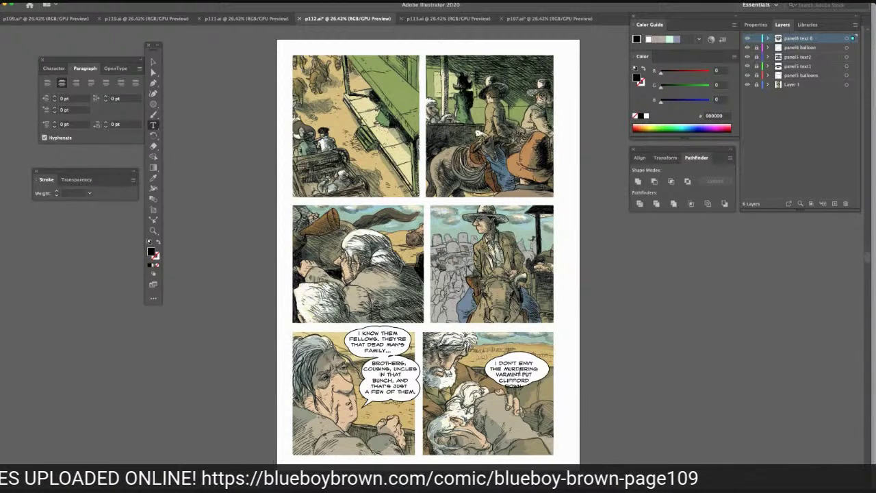
text(THAT )
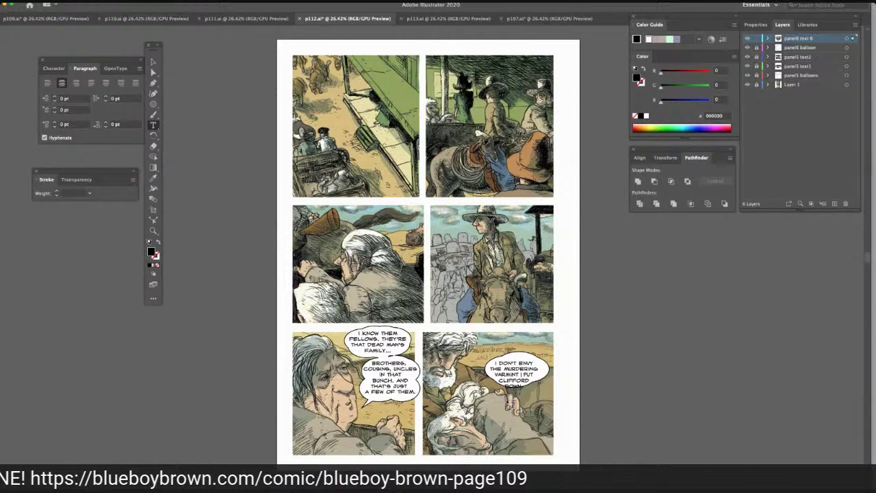
text(I)
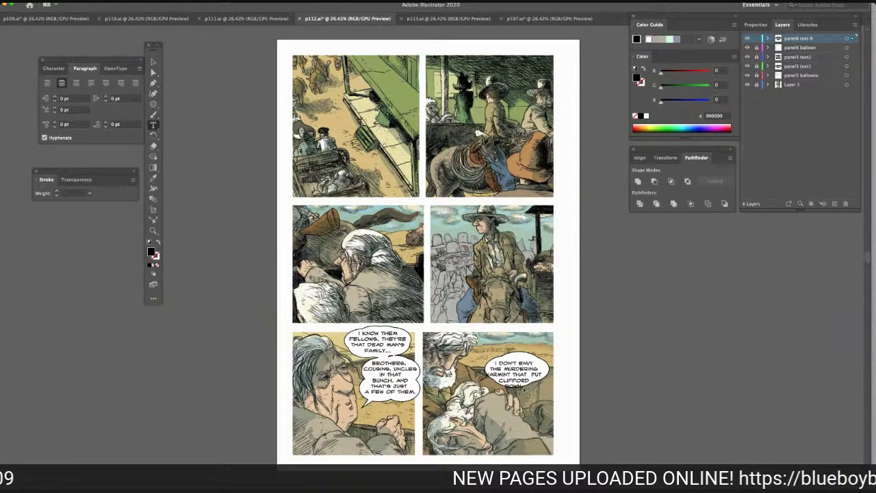
key(BackSpace)
key(BackSpace)
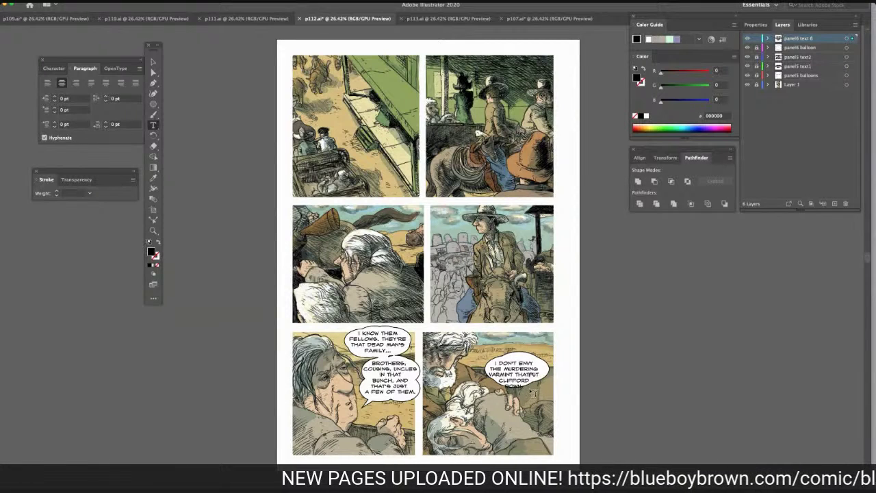
key(Return)
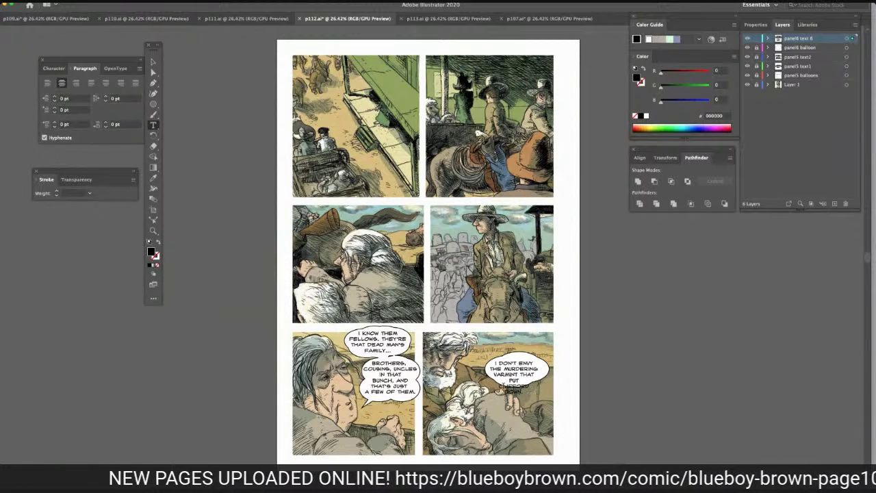
key(BackSpace)
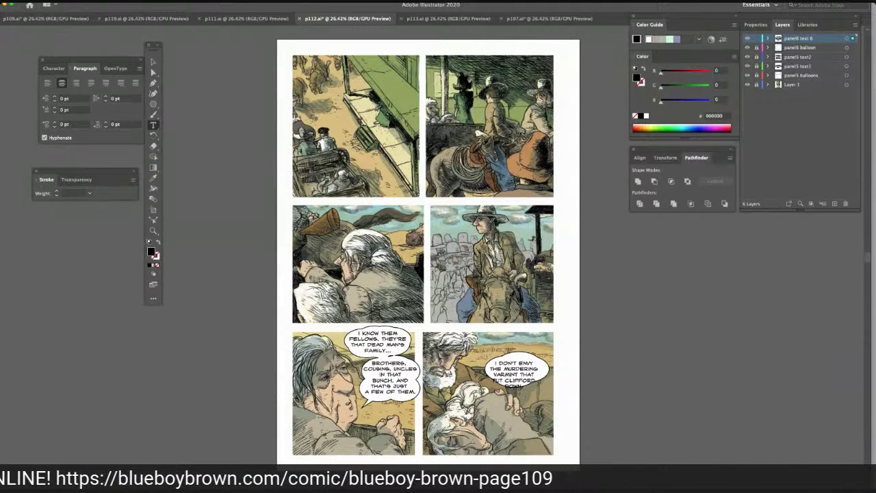
Shift the five-line dialogue slightly upward so it sits inside panel six's balloon, and deselect it
click(154, 62)
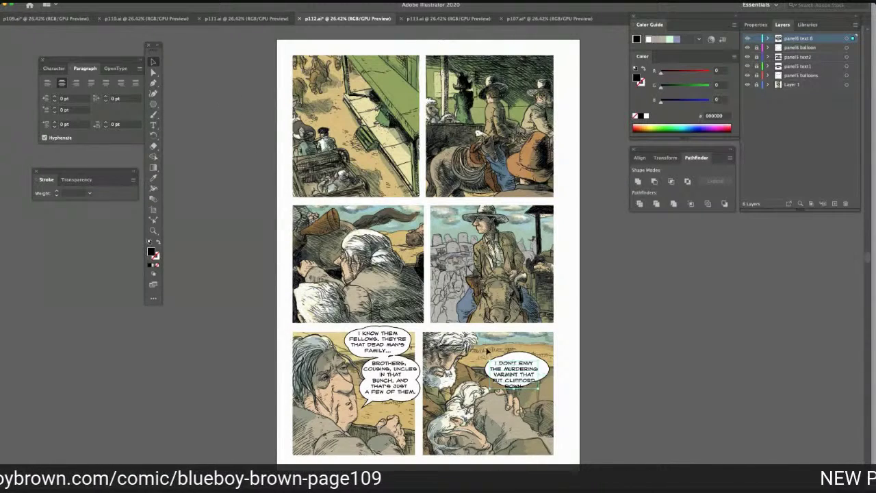
drag(517, 375, 517, 370)
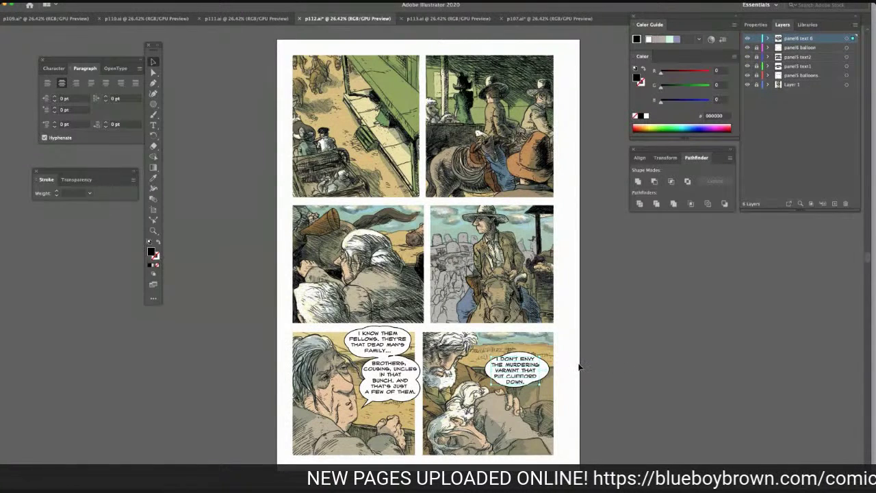
click(641, 326)
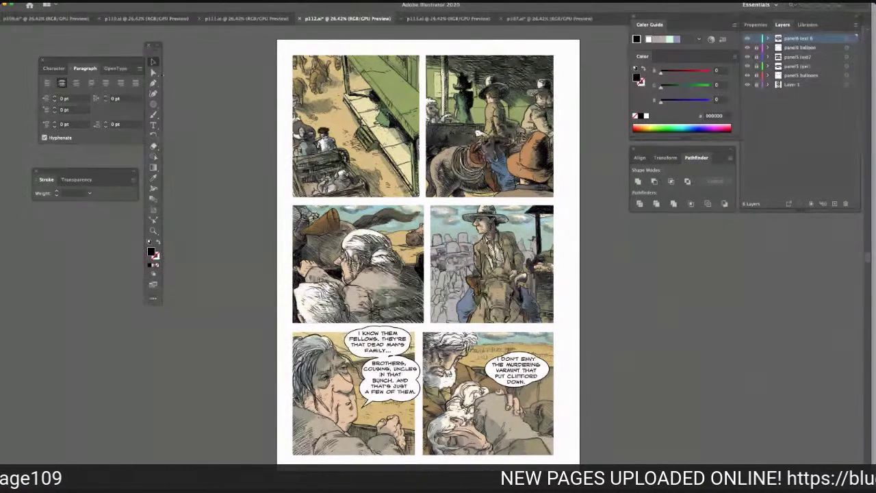
Move THAT from after VARMINT to after PUT in panel six's dialogue, rebreaking the lines as "VARMINT PUT THAT / CLIFFORD / DOWN."
click(153, 73)
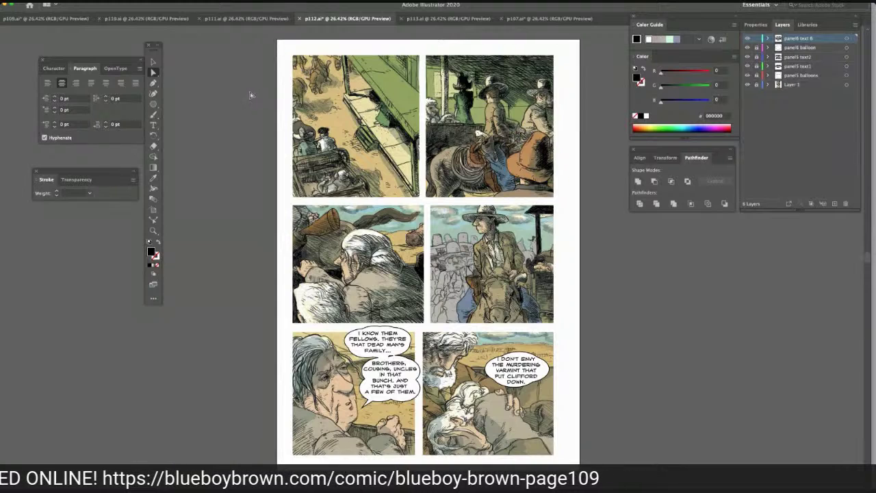
click(153, 125)
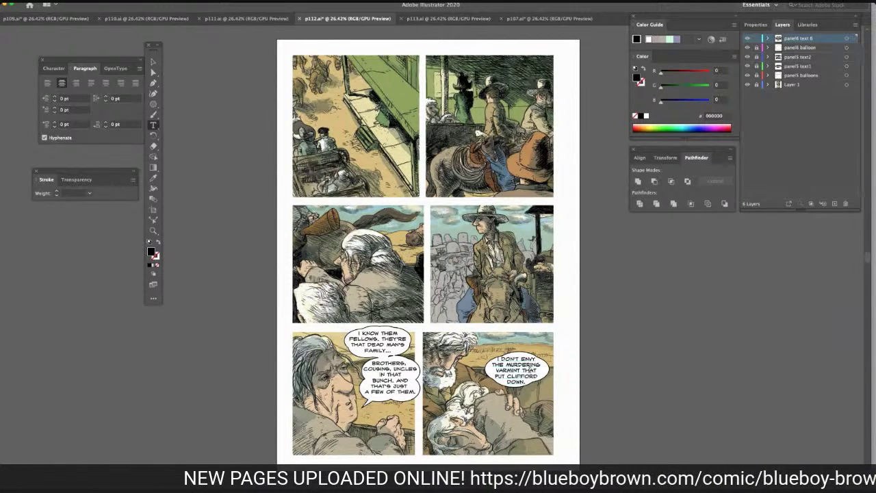
drag(535, 370, 522, 370)
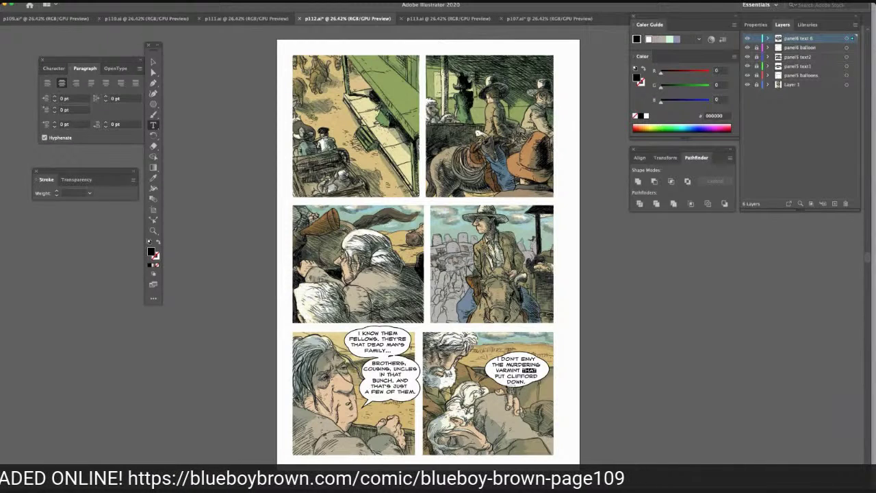
key(BackSpace)
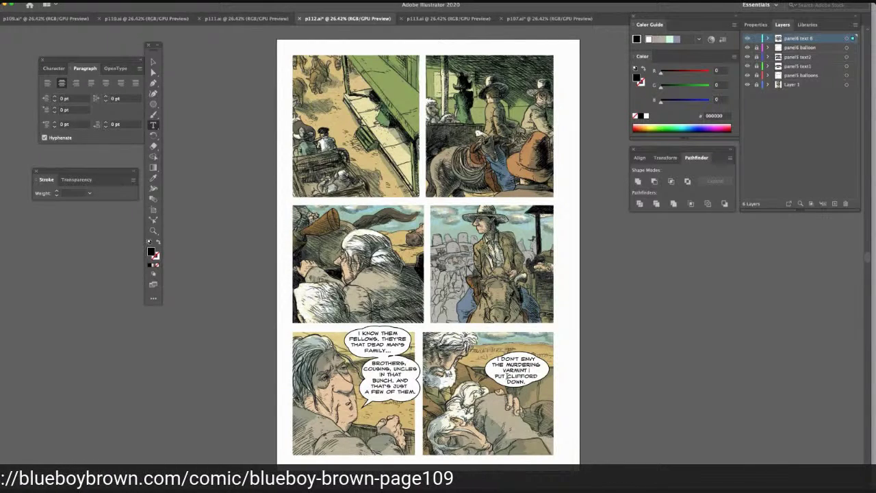
text(THAT)
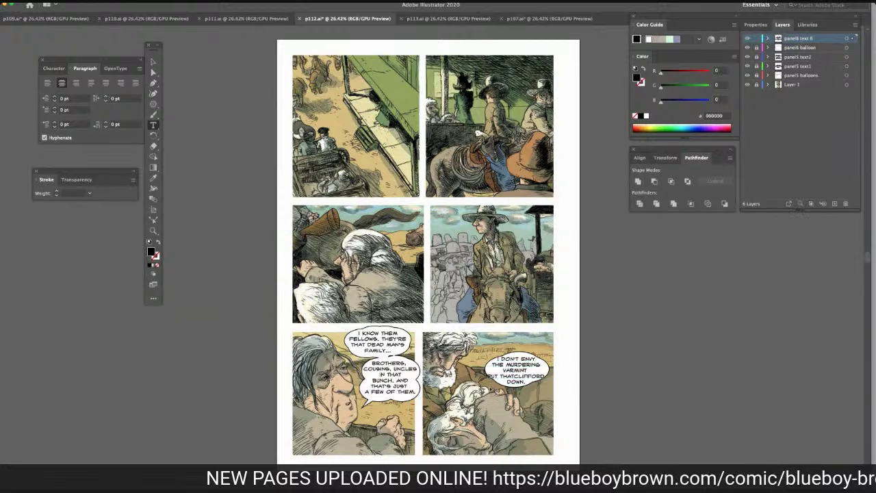
key(BackSpace)
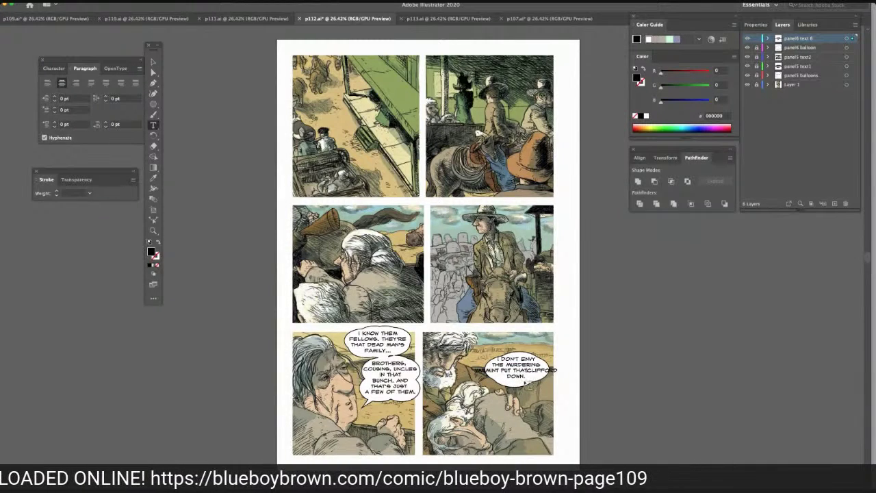
key(Return)
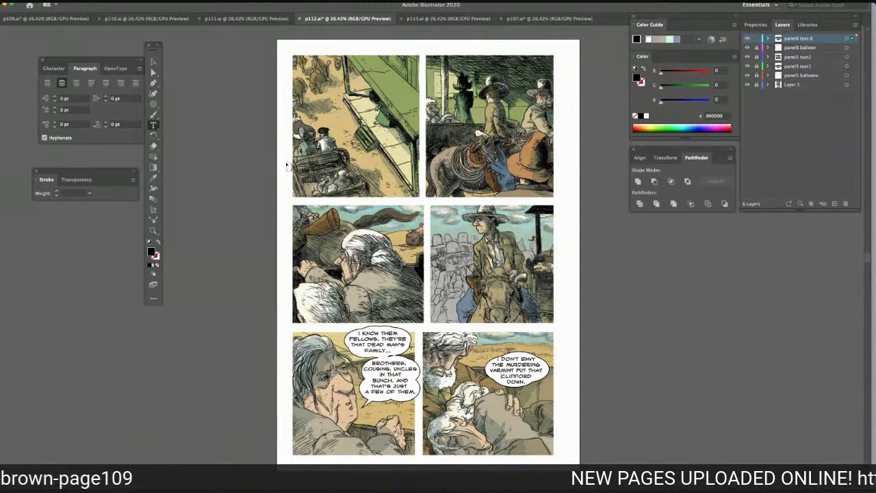
Deselect panel six's dialogue and, on the panel6 balloon layer, draw a small ellipse beside the page with white fill and 3 pt stroke
click(153, 62)
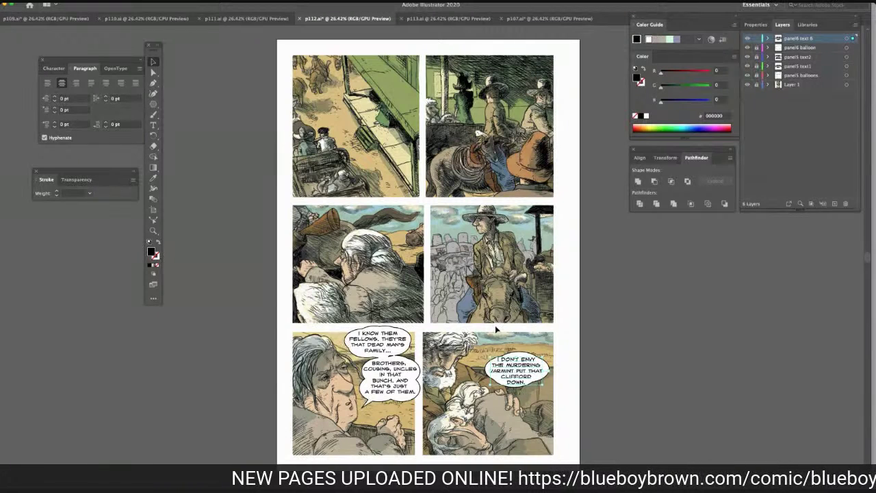
click(623, 333)
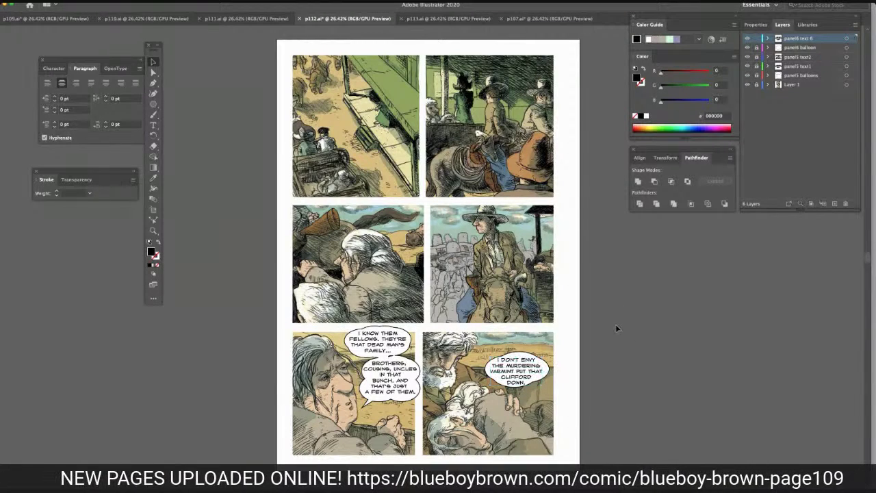
click(799, 48)
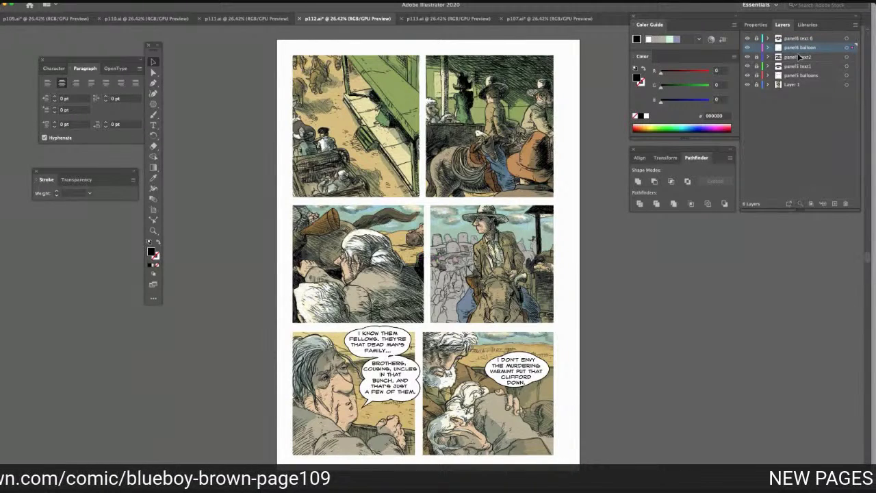
drag(154, 104, 185, 115)
drag(200, 159, 230, 180)
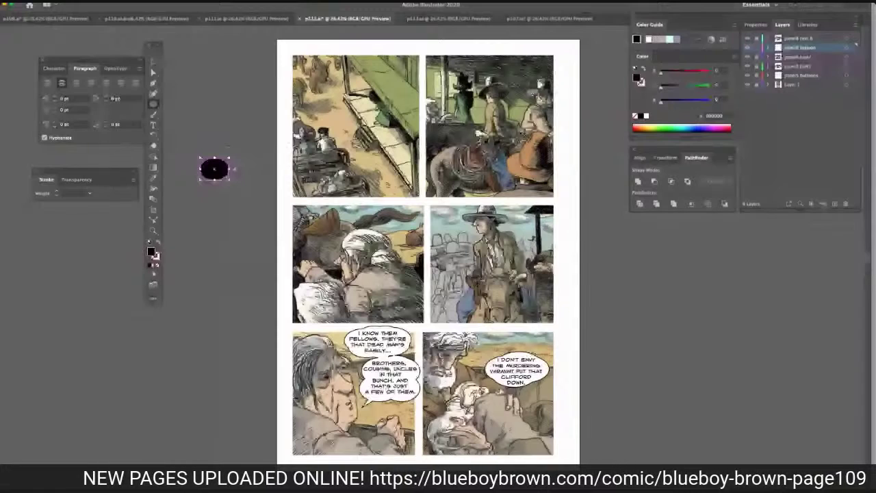
click(646, 116)
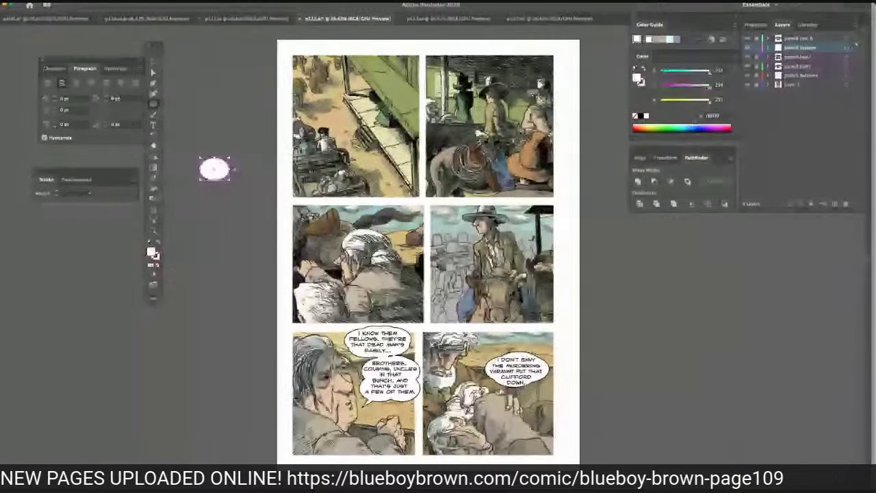
click(89, 194)
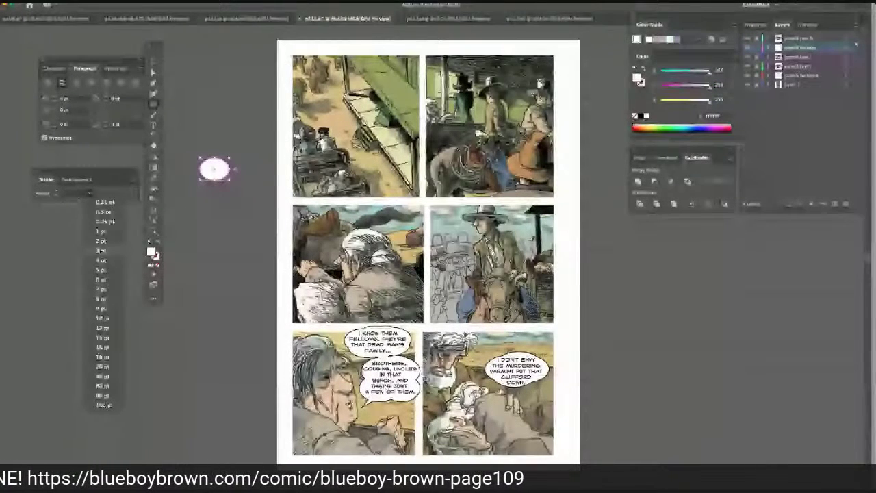
click(102, 251)
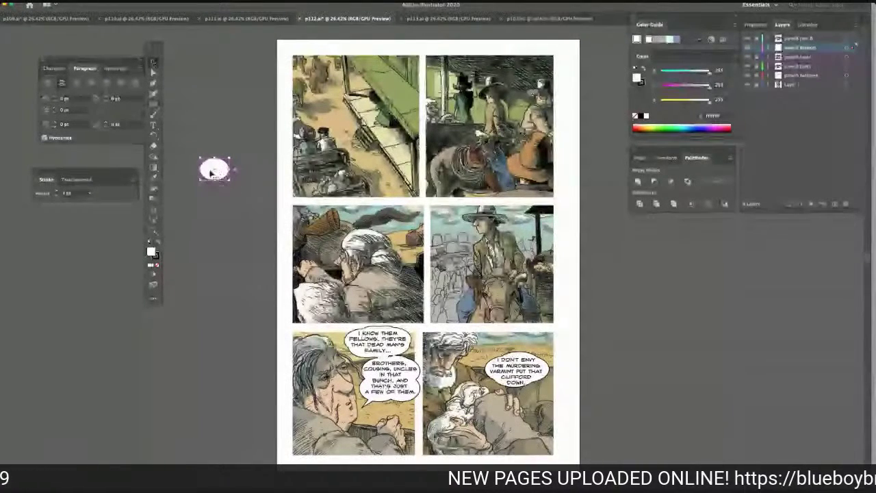
Place the small ellipse over the upper-left edge of panel six's balloon and a pasted copy over its upper-right edge
drag(211, 172, 498, 368)
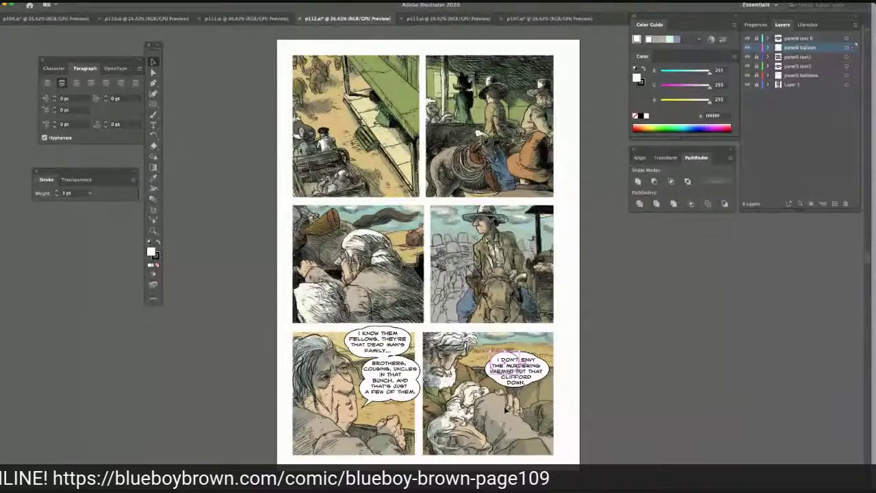
key(super+v)
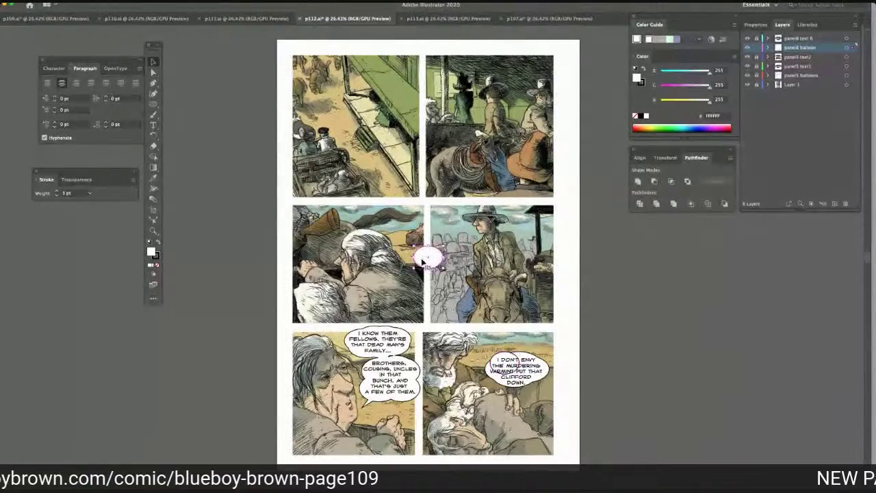
drag(441, 266, 442, 267)
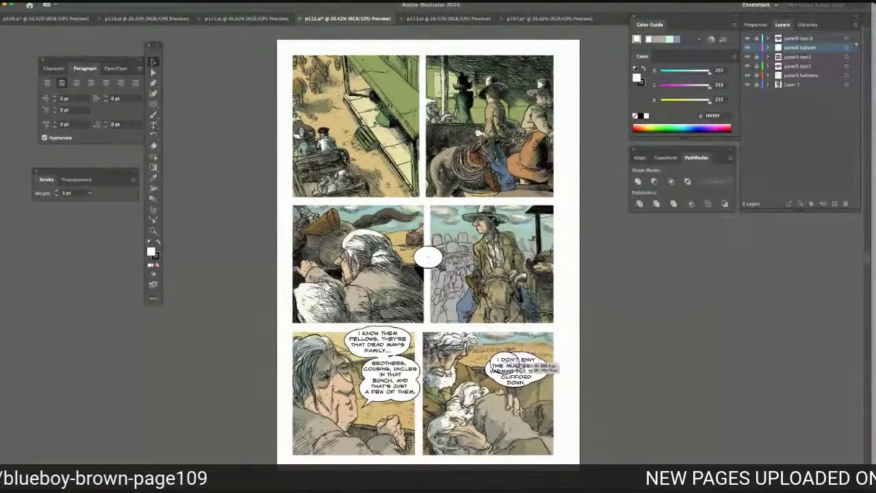
drag(522, 367, 526, 370)
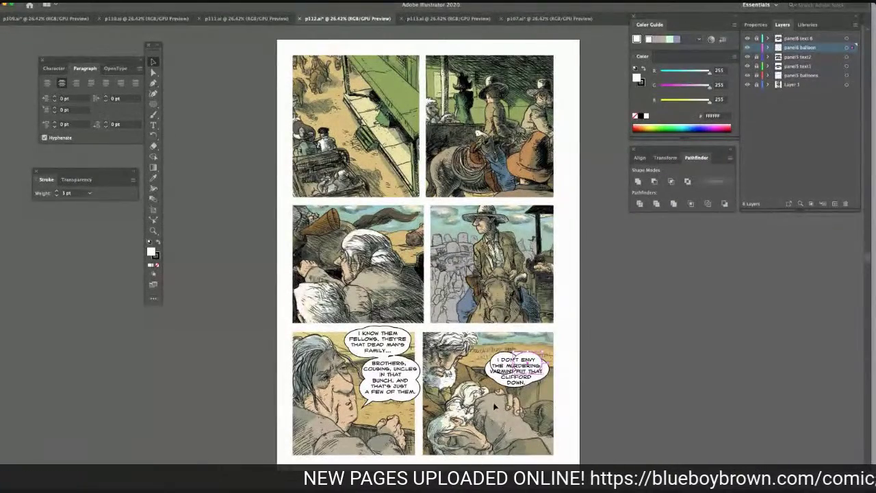
Paste two more copies of the ellipse and place them over the balloon's lower-right and lower-left edges
key(super+v)
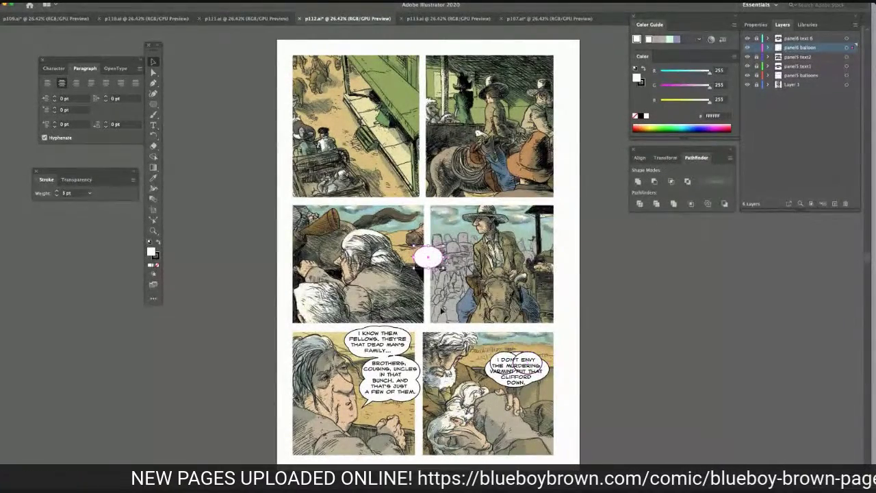
drag(422, 261, 517, 380)
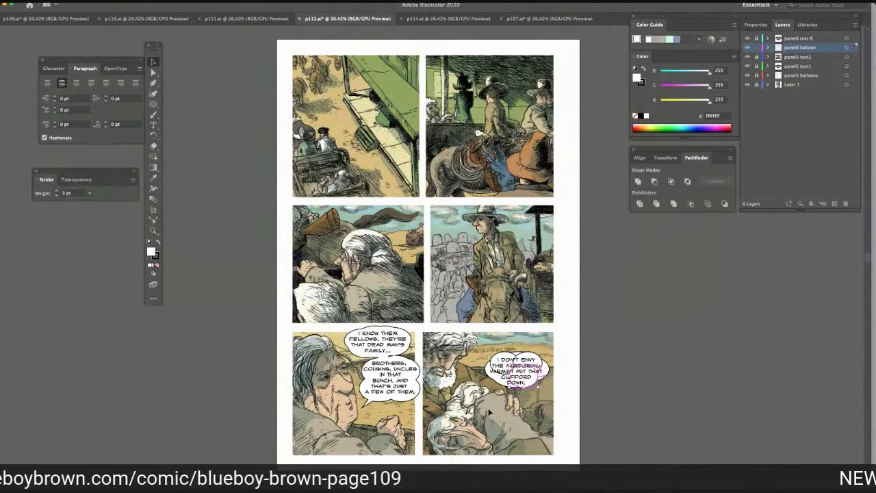
key(ctrl+z)
drag(422, 271, 507, 377)
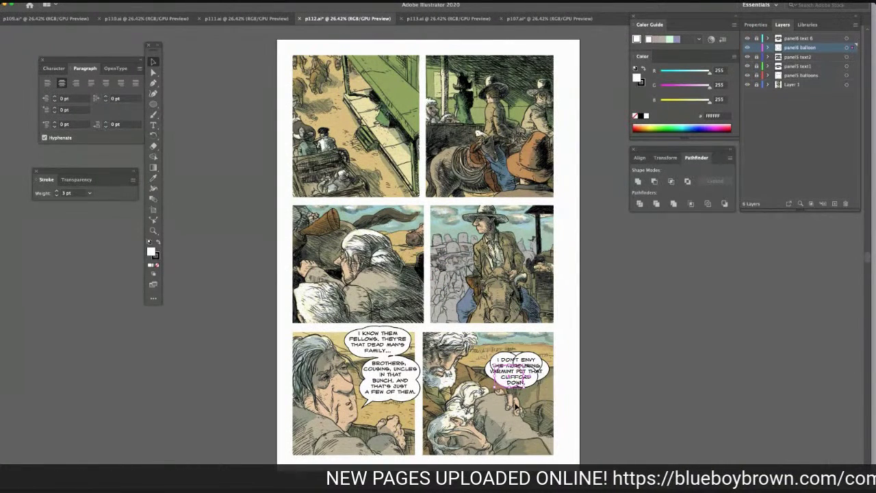
Select panel six's balloon together with its overlapping ellipses, merge them into one outline, and deselect it
click(154, 74)
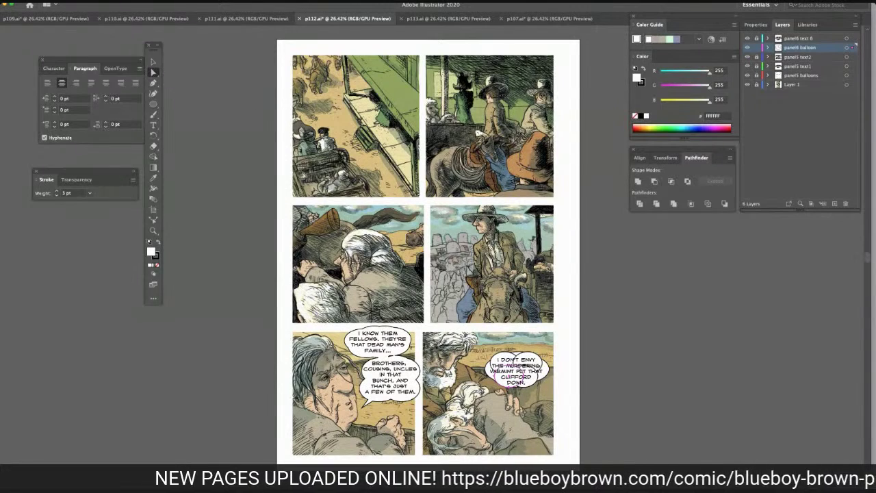
drag(487, 355, 532, 410)
click(646, 234)
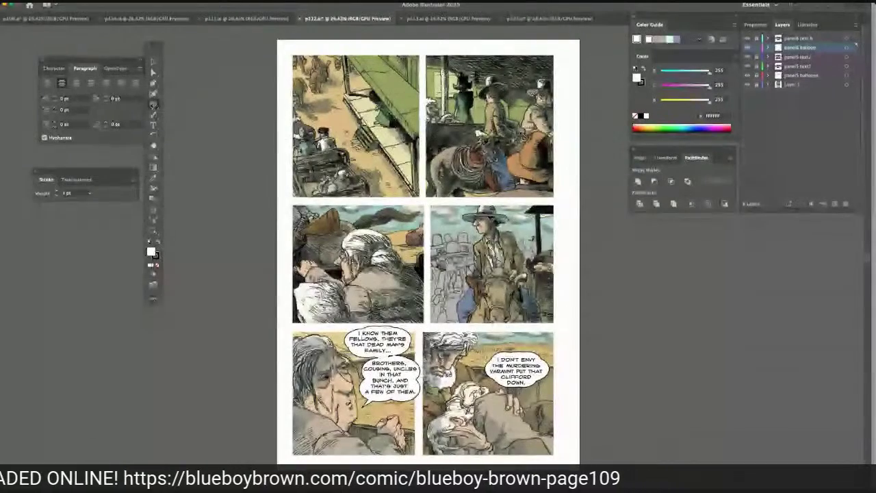
Draw a triangle with the Polygon tool and fit it as a narrow tail at the lower left of panel six's balloon
click(153, 104)
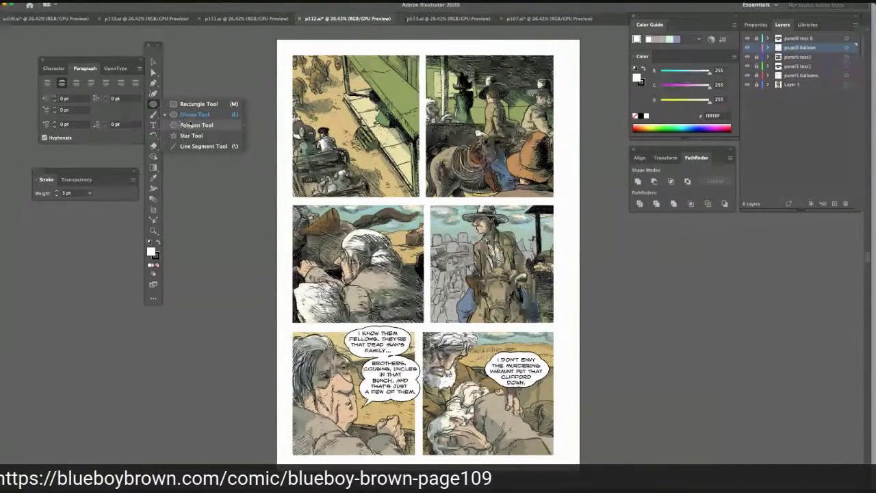
click(191, 125)
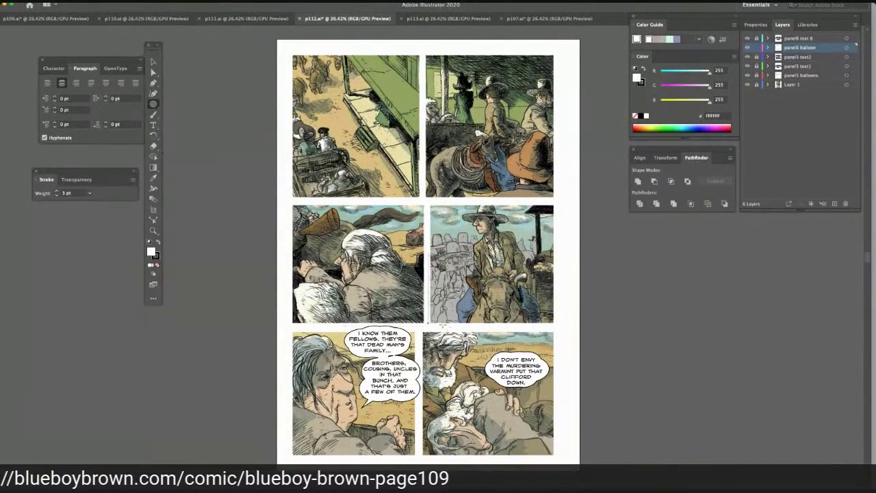
drag(226, 260, 206, 233)
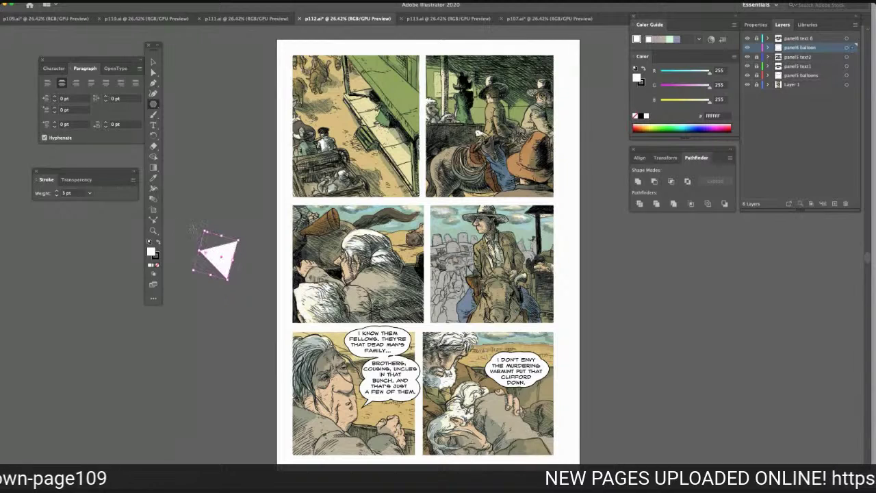
click(153, 62)
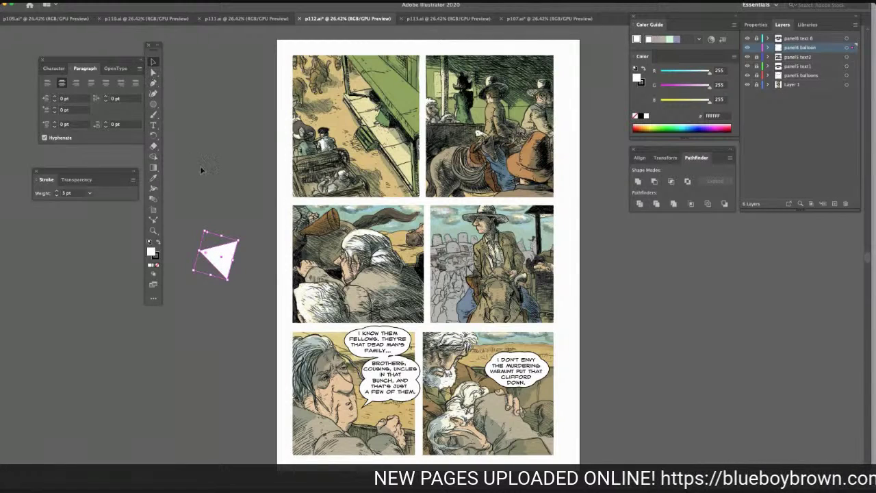
drag(222, 235, 508, 370)
Unite the narrow tail with panel six's balloon into a single shape, then check the merged balloon and deselect it
click(153, 73)
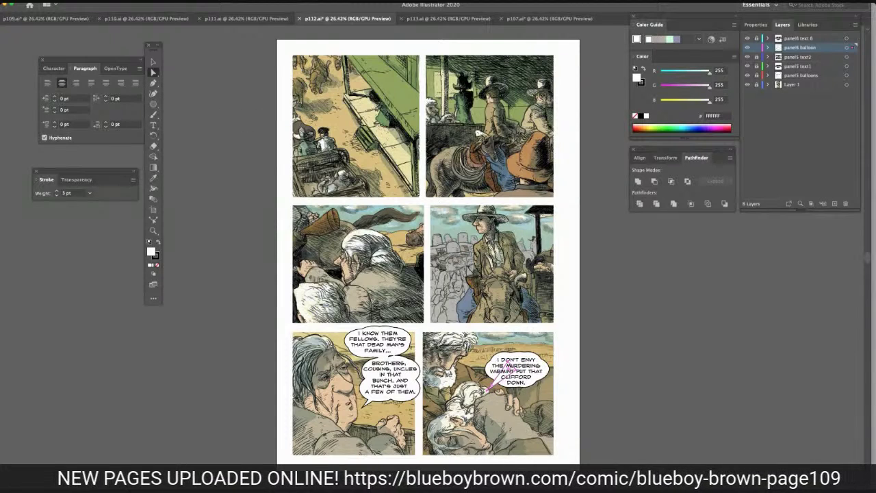
click(512, 382)
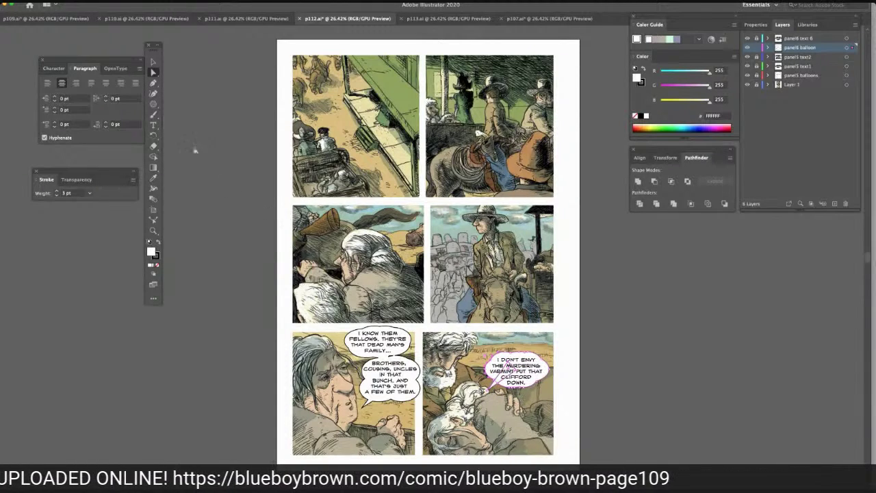
click(638, 182)
click(661, 309)
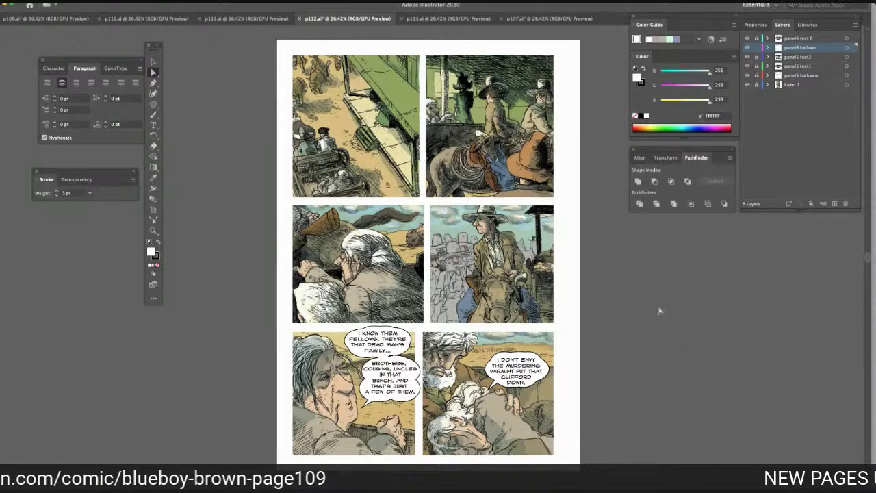
click(153, 61)
click(515, 370)
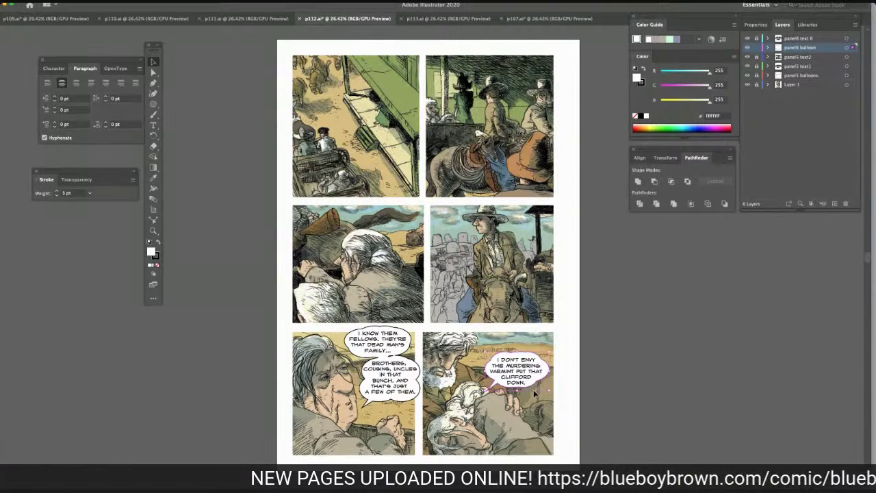
click(623, 352)
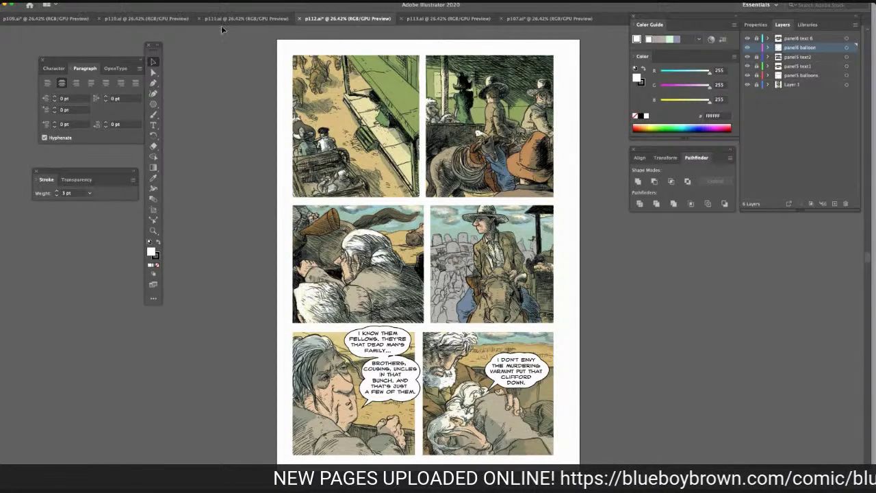
Copy the website and copyright lines from the foot of p110.ai and return to p112.ai
click(115, 17)
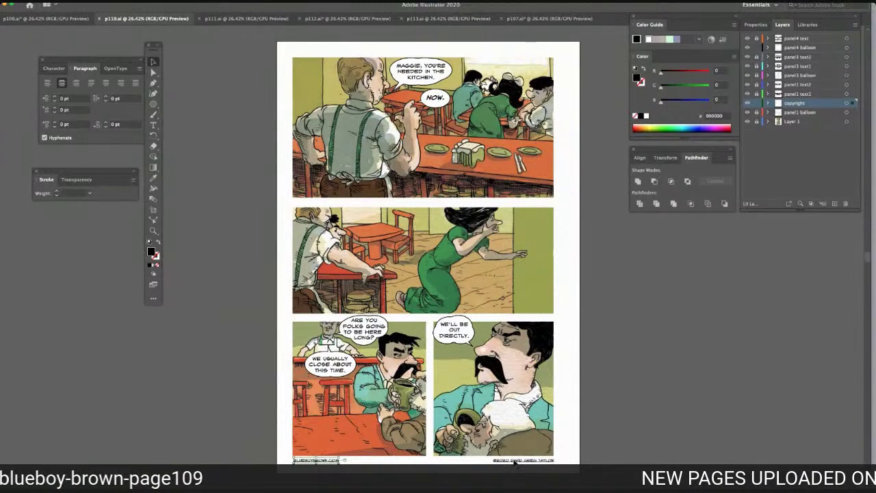
click(452, 461)
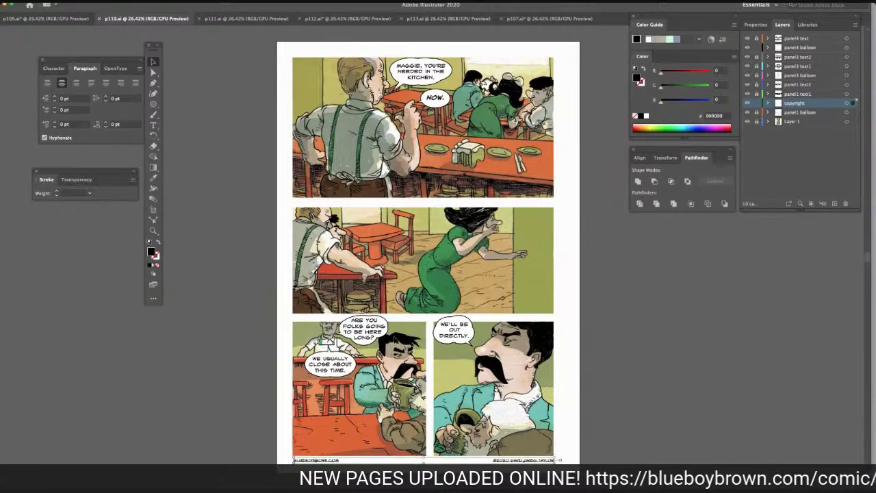
click(336, 19)
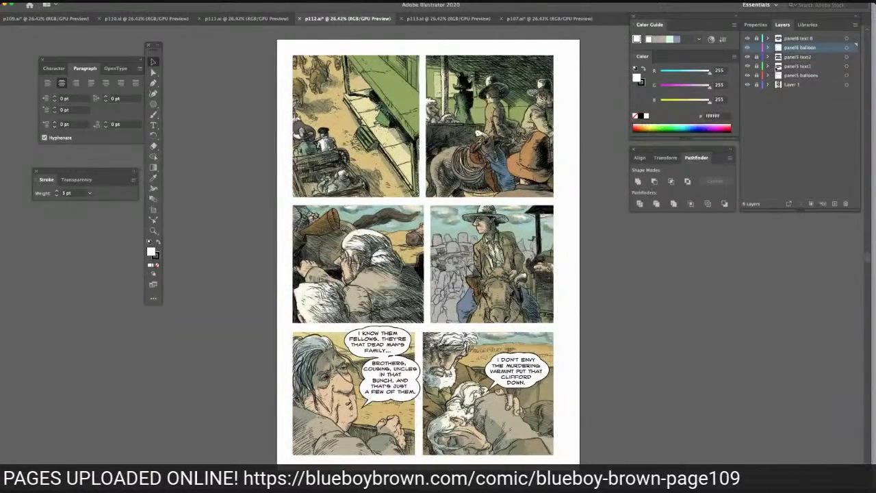
Add a layer named copyright directly above Layer 1 and paste the copied website and copyright lines in place at the page foot
click(803, 84)
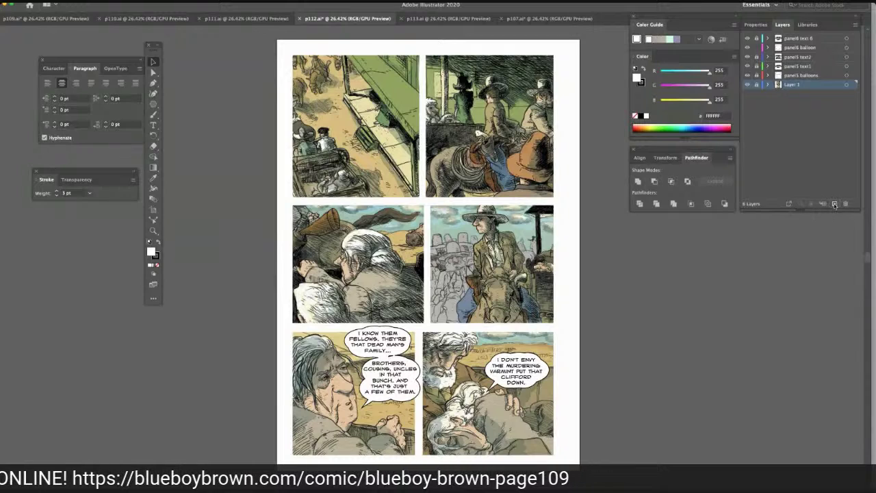
click(834, 204)
double_click(802, 86)
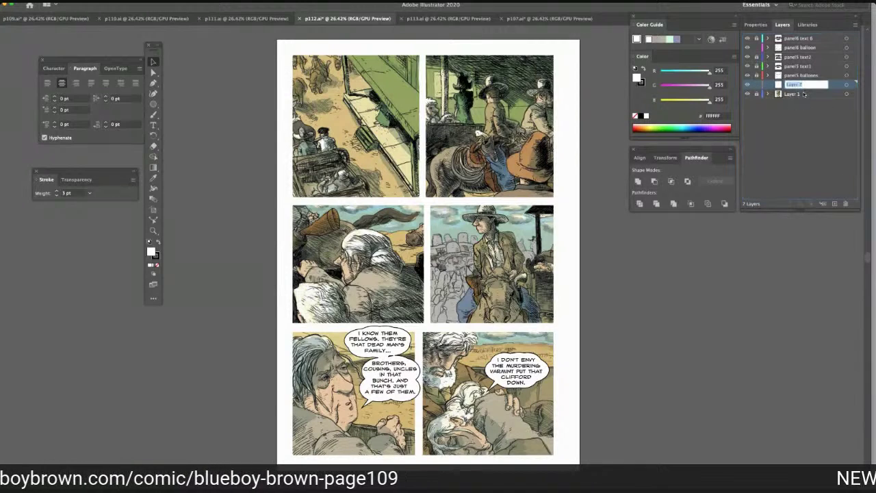
text(pyright)
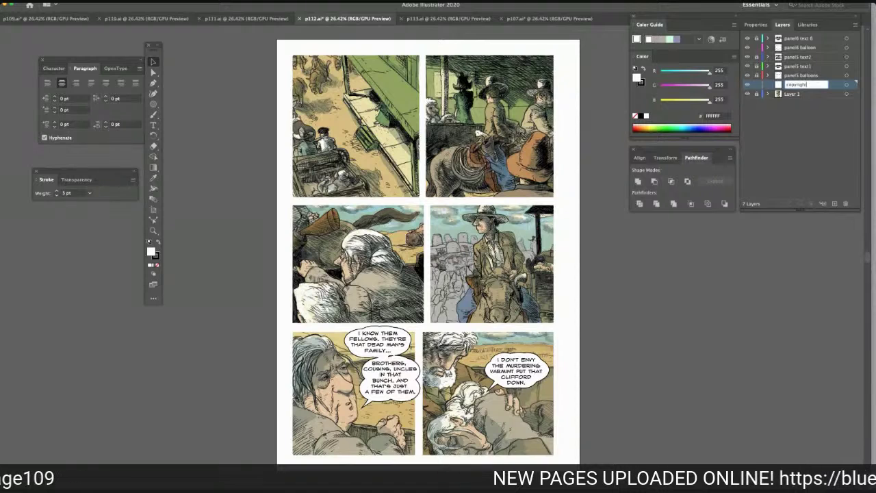
key(Return)
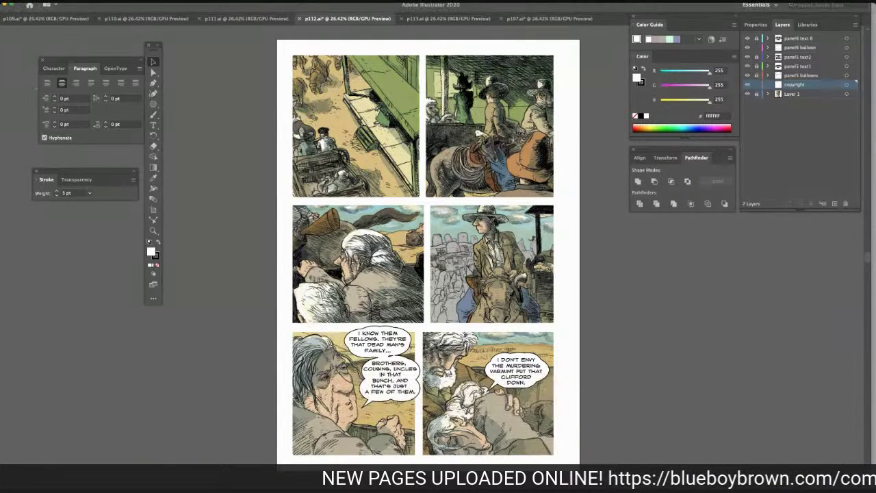
click(52, 4)
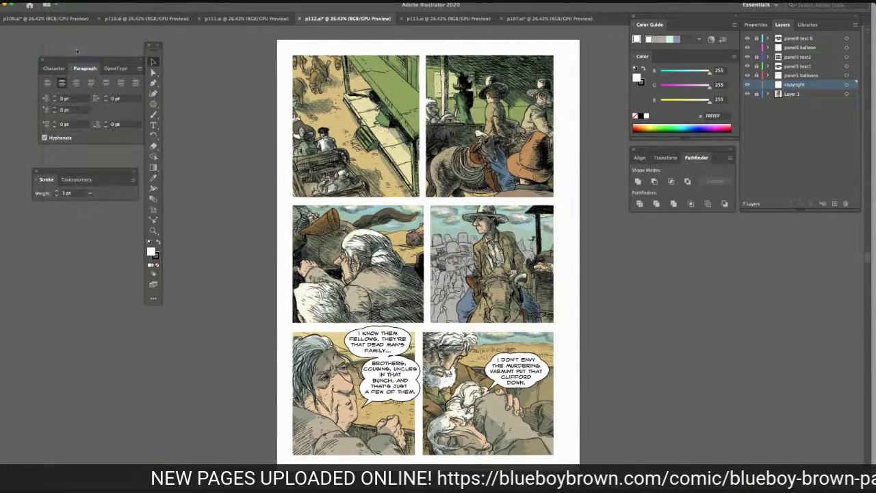
click(69, 46)
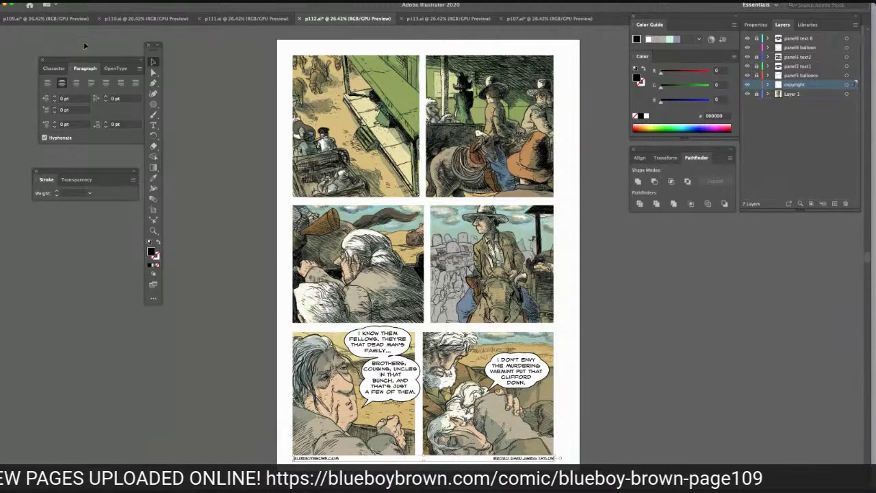
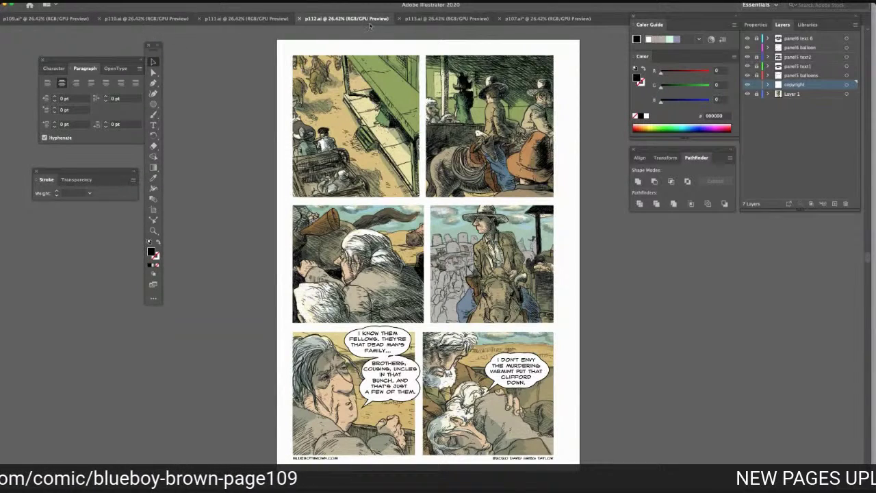
Switch to p113.ai and name the new layer above Layer 1 panel1 balloon
scroll(426, 252, up, 1)
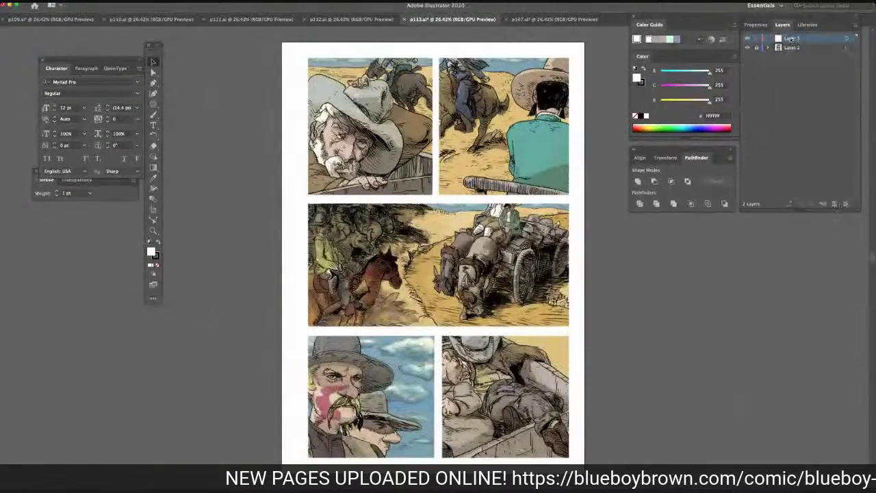
double_click(792, 39)
text(tex)
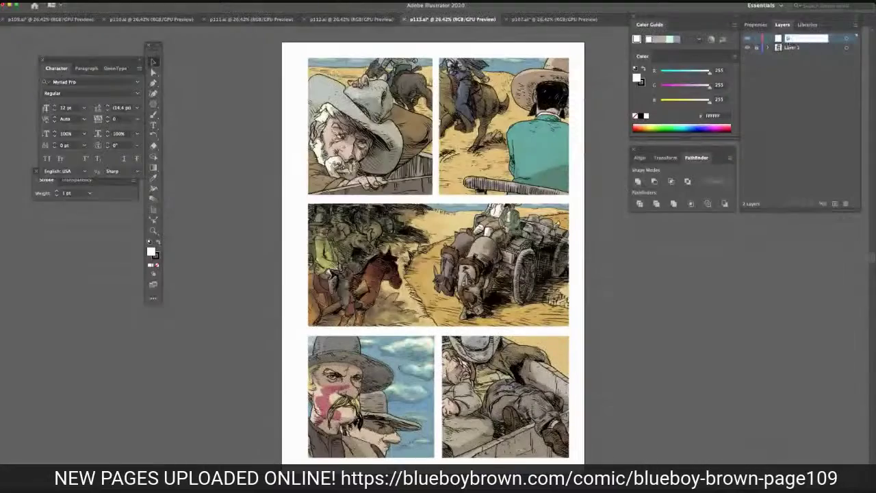
text(ech)
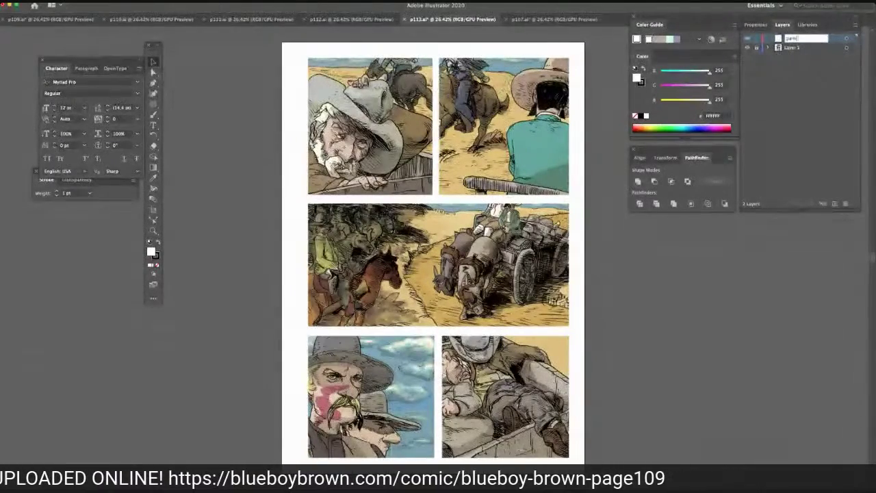
text( balloon)
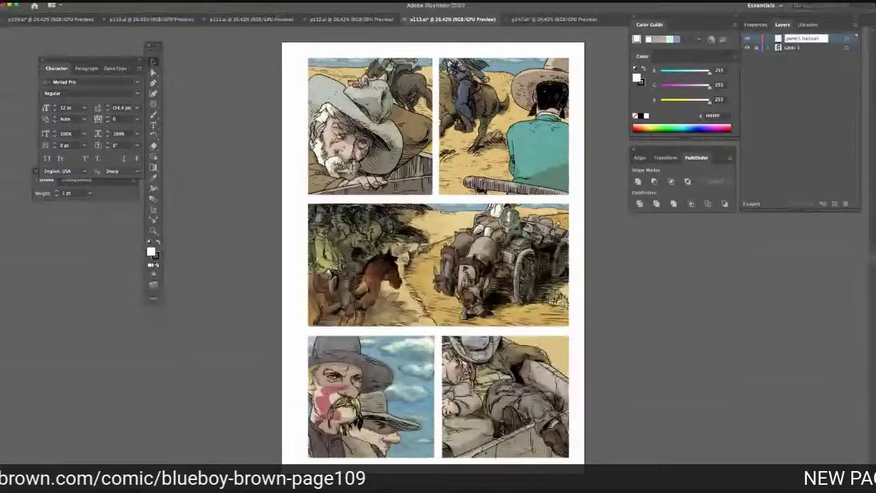
key(Return)
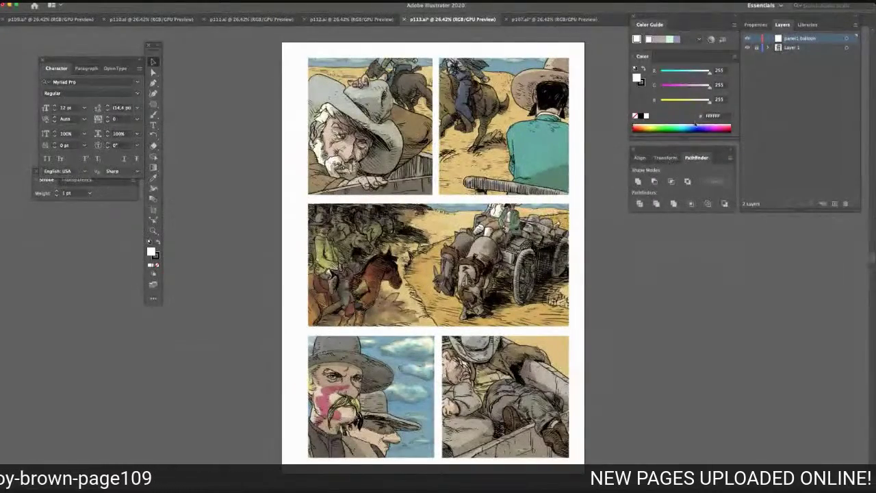
Set the lettering to WebLetterer BB Regular at 34 pt with centred paragraph alignment
click(77, 81)
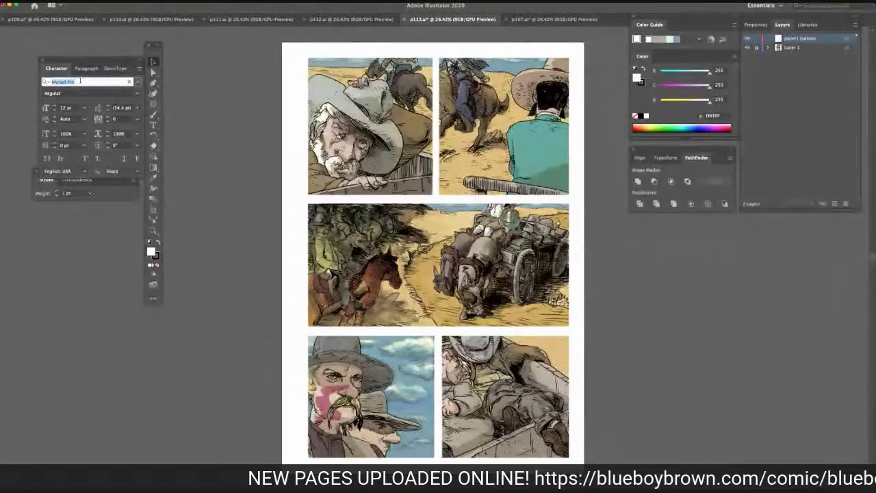
text(we)
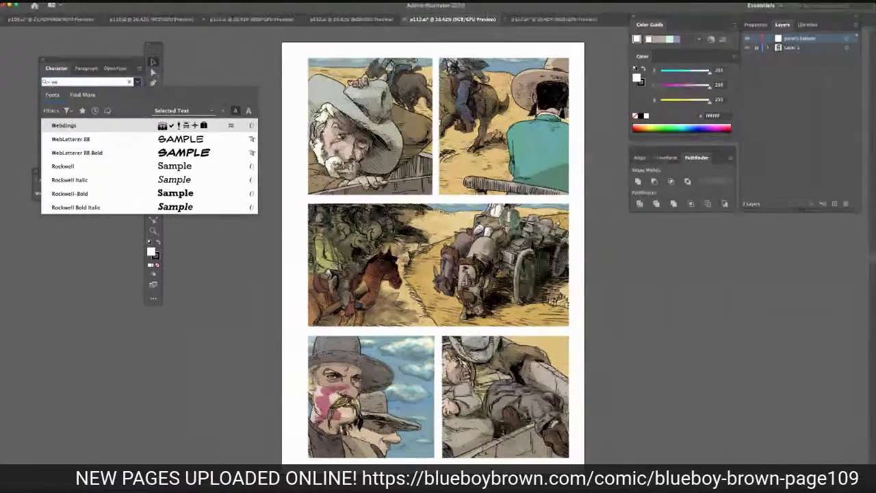
click(80, 141)
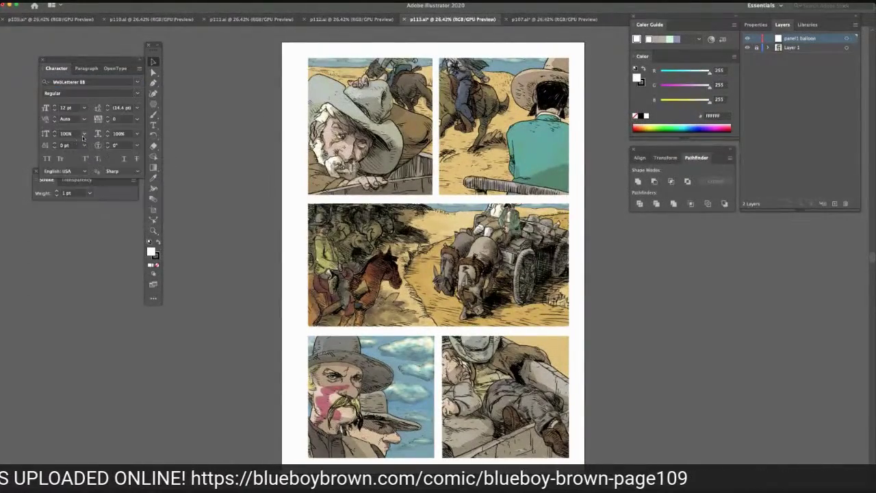
click(63, 108)
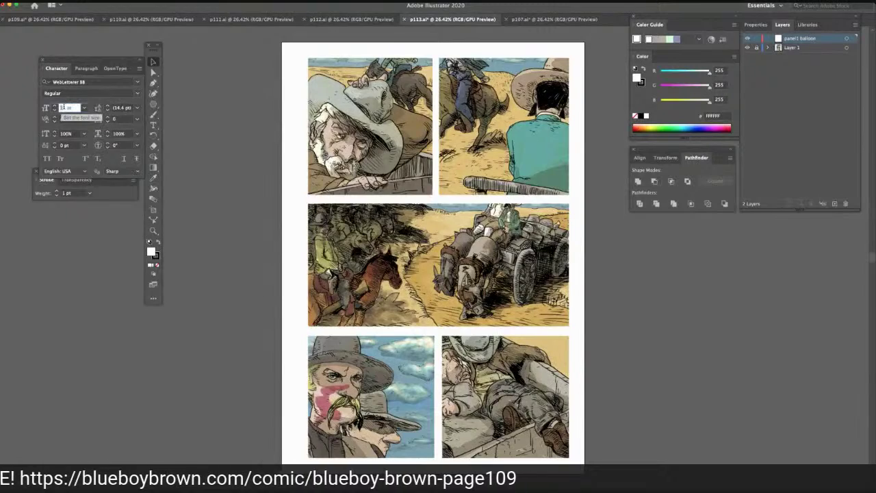
text(14)
key(Return)
click(88, 69)
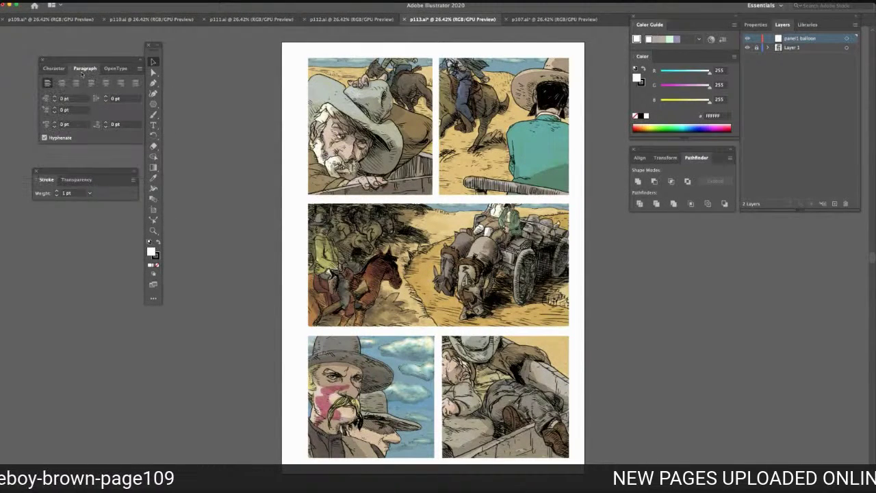
click(53, 70)
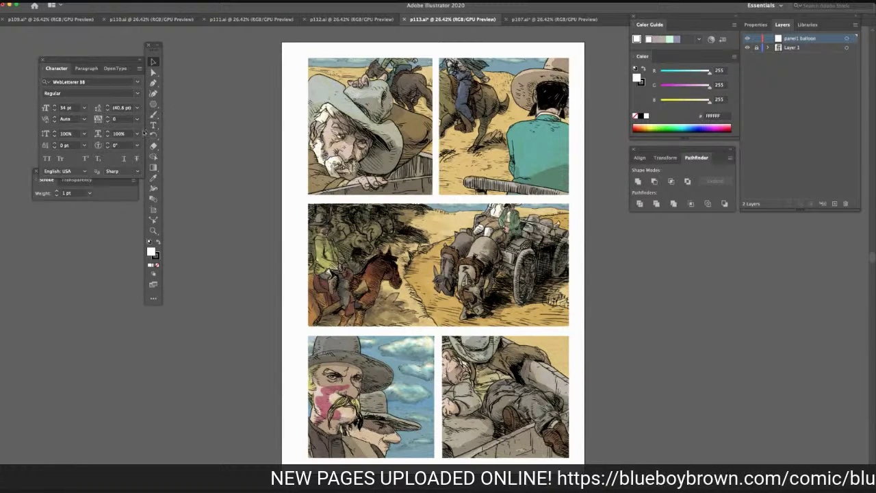
Draw a small white circle with the Ellipse tool, give it a 3 pt stroke, and place it over the lower gutter between panels one and two
click(153, 104)
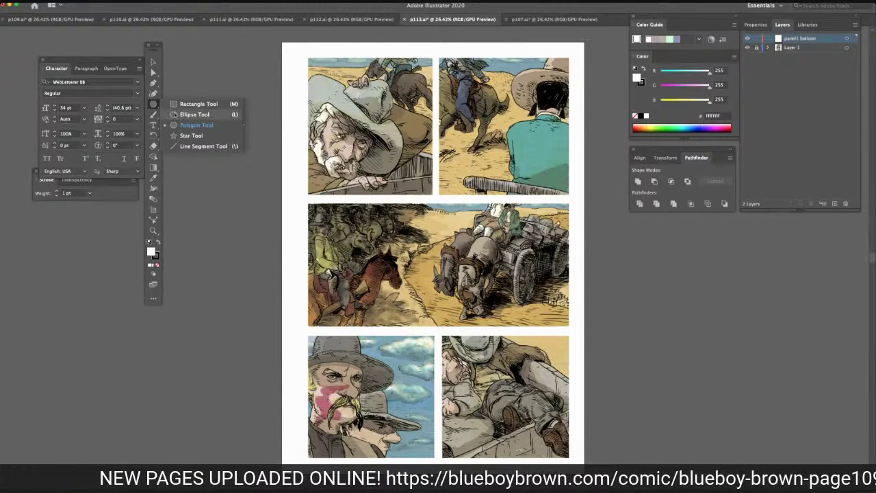
click(196, 124)
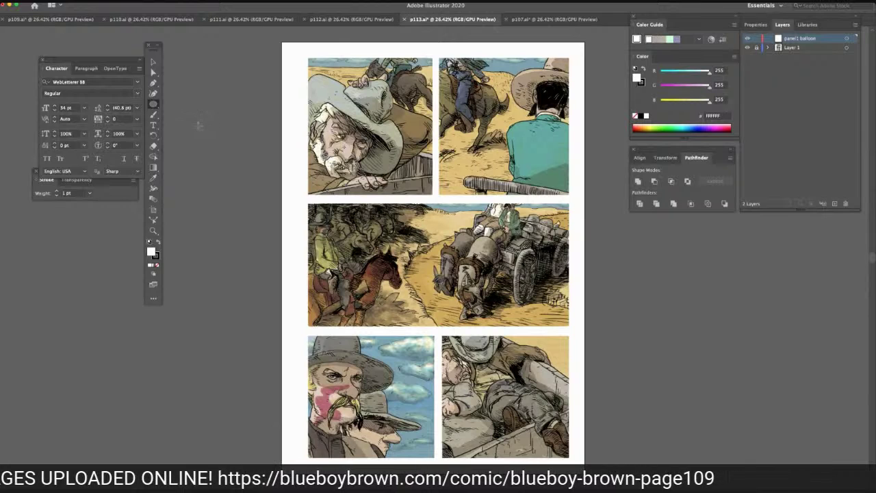
drag(212, 140, 227, 157)
click(90, 193)
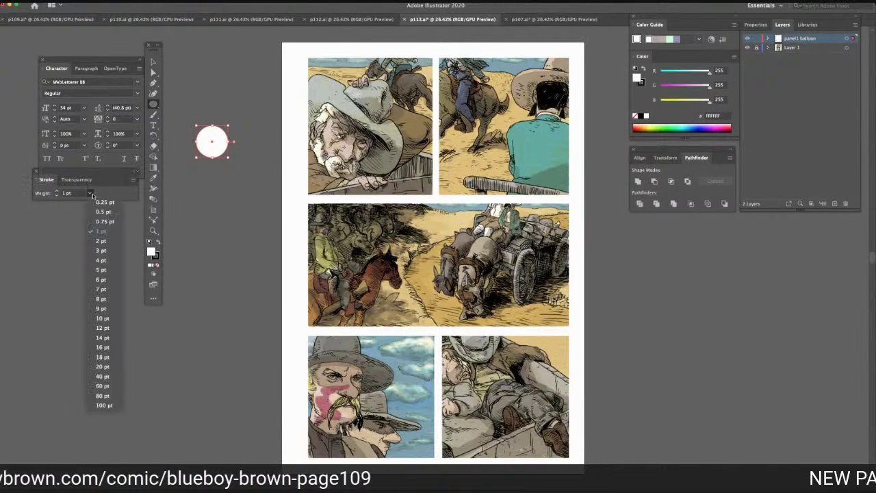
click(106, 249)
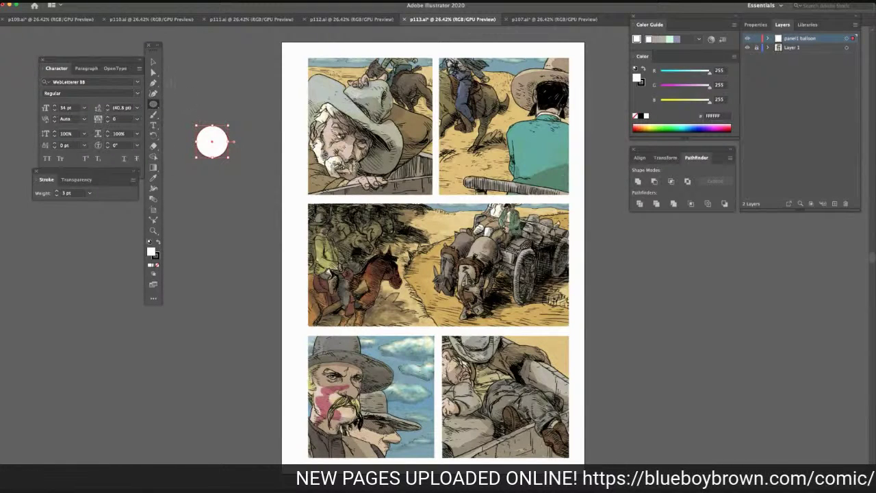
click(153, 62)
drag(211, 138, 429, 151)
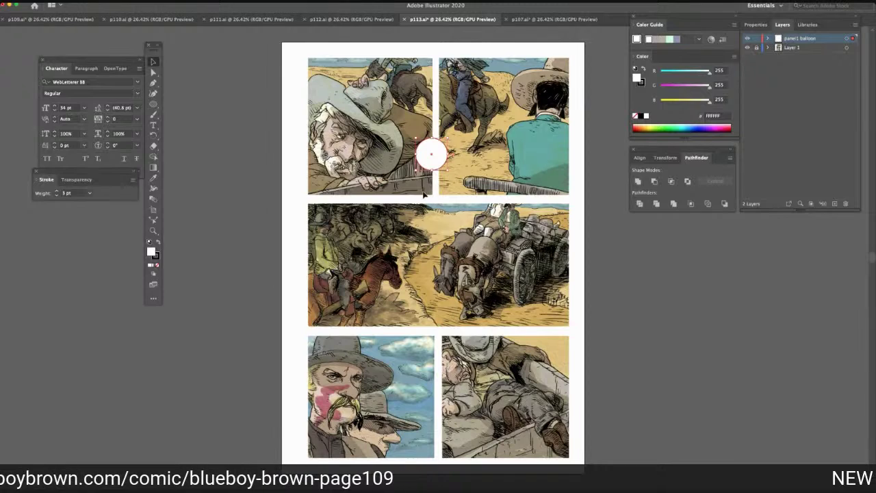
Paste four copies of the circle, overlap them with the original in a wide cluster, and unite all five into one balloon shape
key(ctrl+c)
key(ctrl+v)
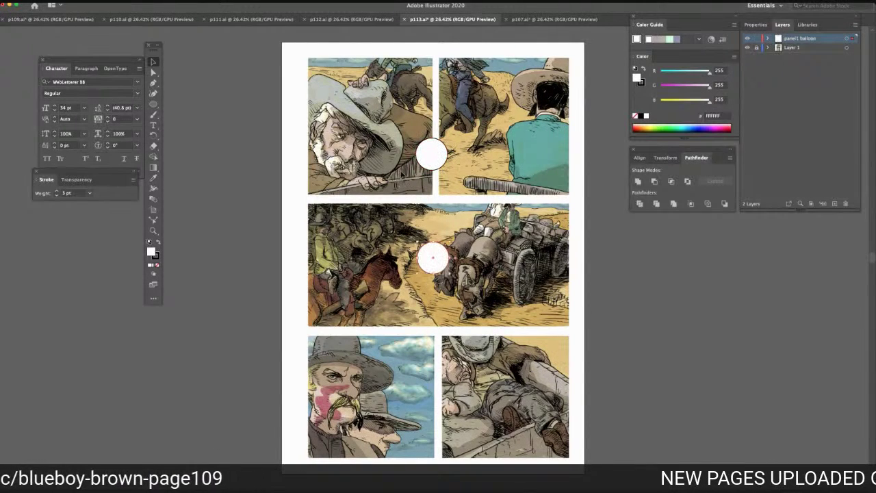
drag(424, 255, 443, 155)
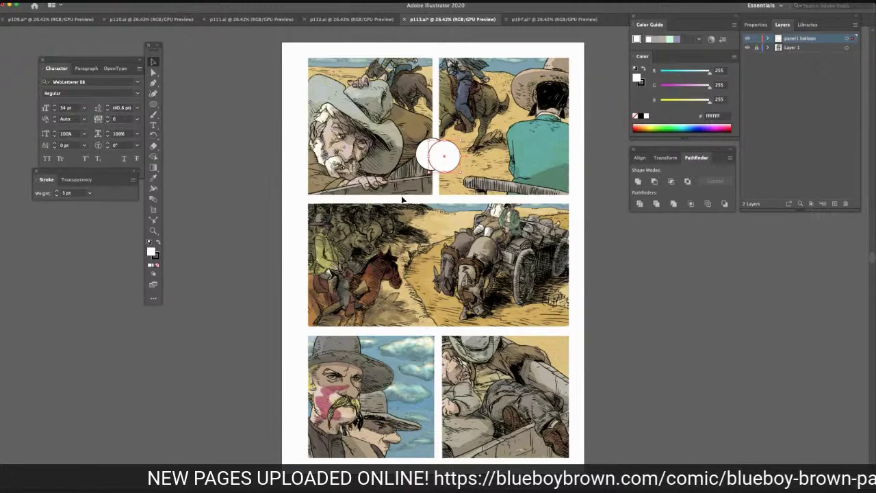
key(ctrl+v)
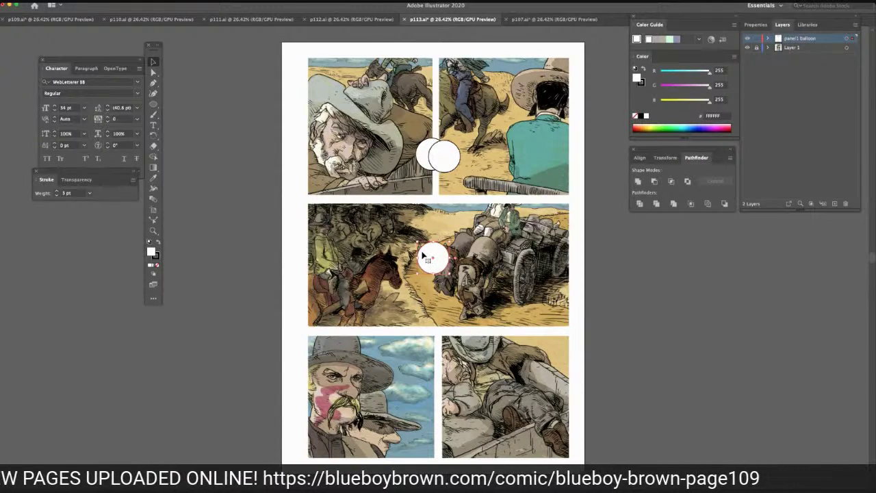
drag(422, 250, 411, 159)
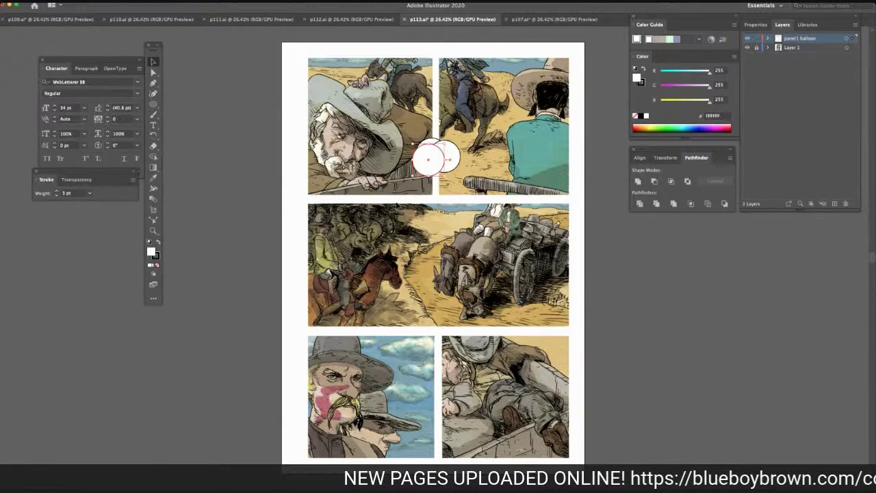
key(ctrl+v)
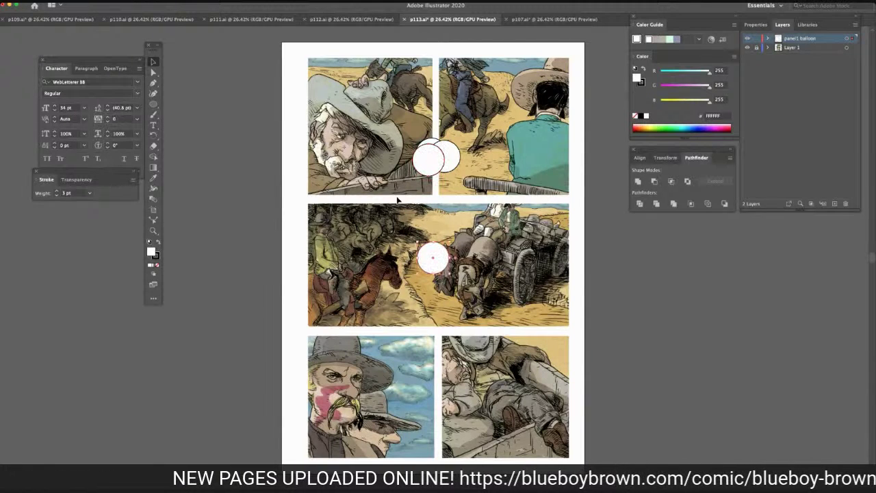
drag(425, 253, 420, 155)
key(ctrl+v)
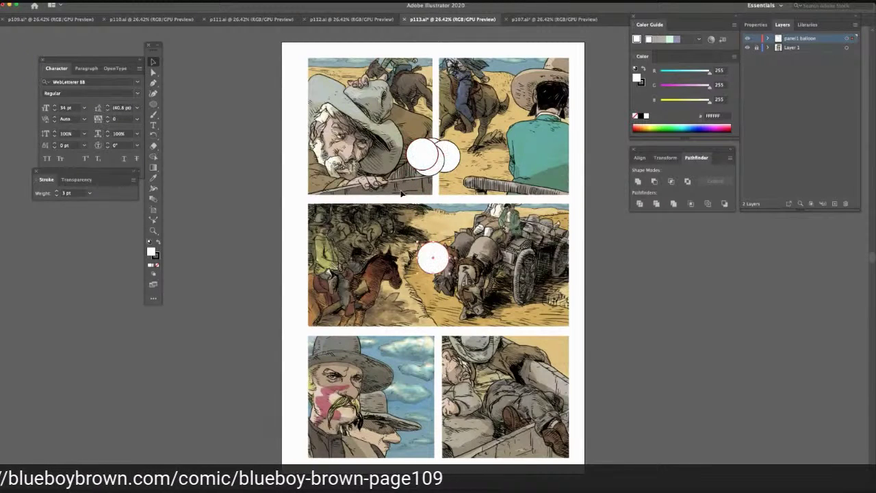
drag(431, 252, 457, 165)
click(154, 72)
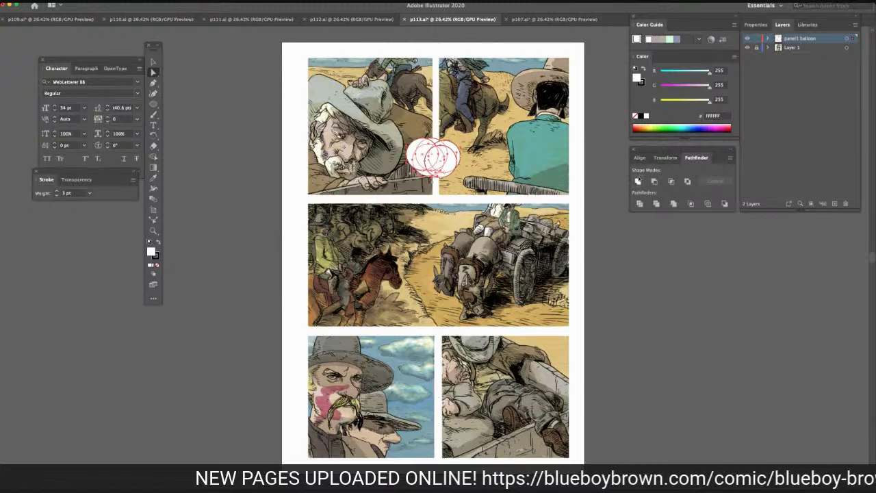
click(637, 180)
Lock the panel1 balloon layer and add a layer named panel1 text above it
click(835, 203)
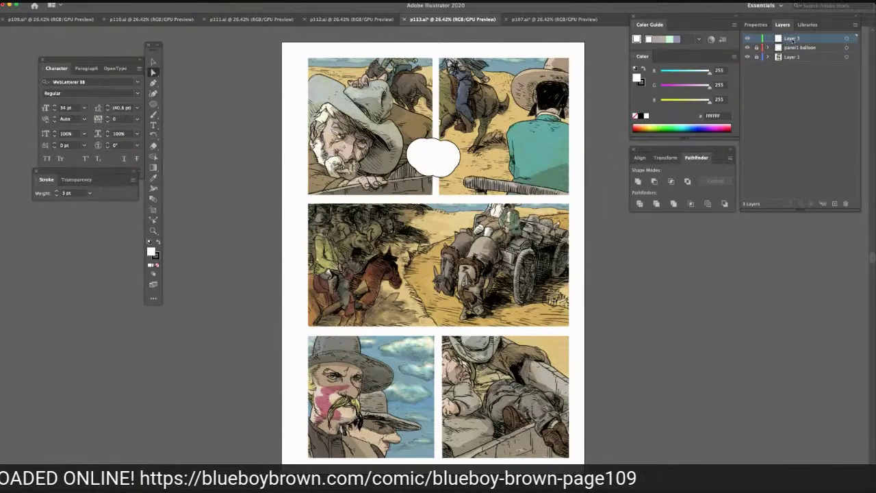
double_click(793, 39)
text(panel1 text)
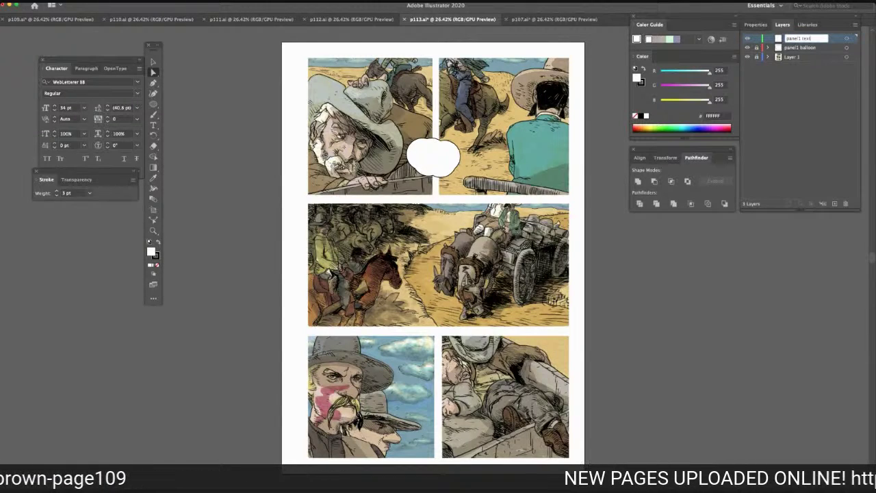
key(Return)
Letter "WE AIN'T GONNA GET NOTHING DONE THE REST OF THIS DAY." on four lines and centre the text over the new balloon
click(153, 125)
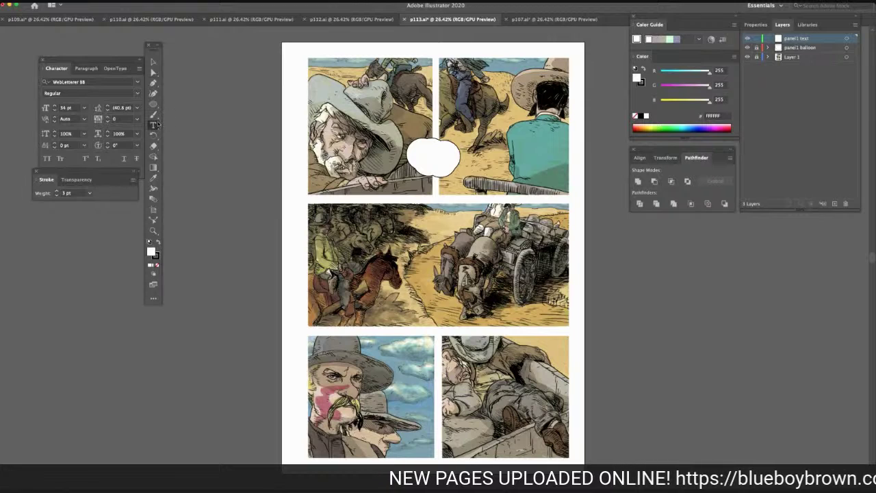
click(424, 153)
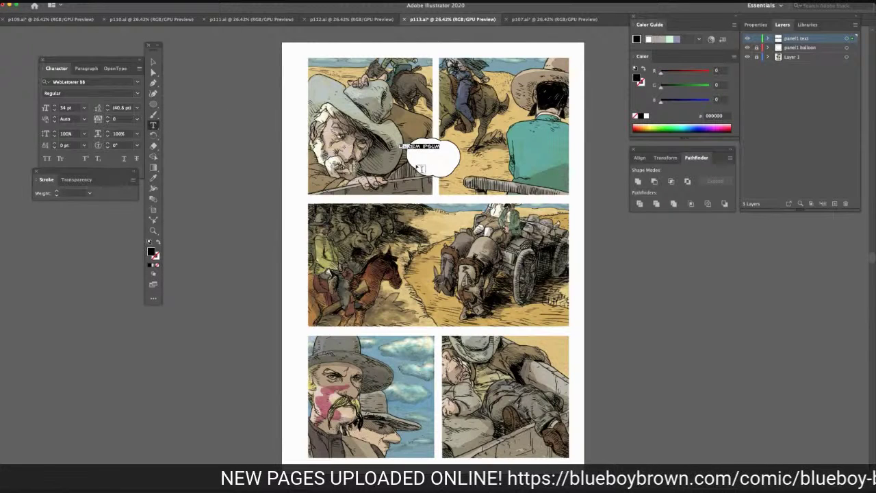
text(WE AI)
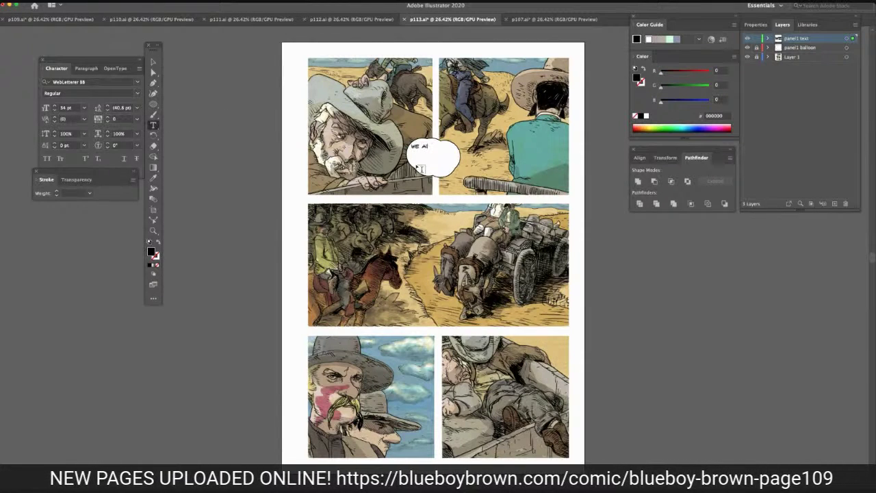
text(N'T)
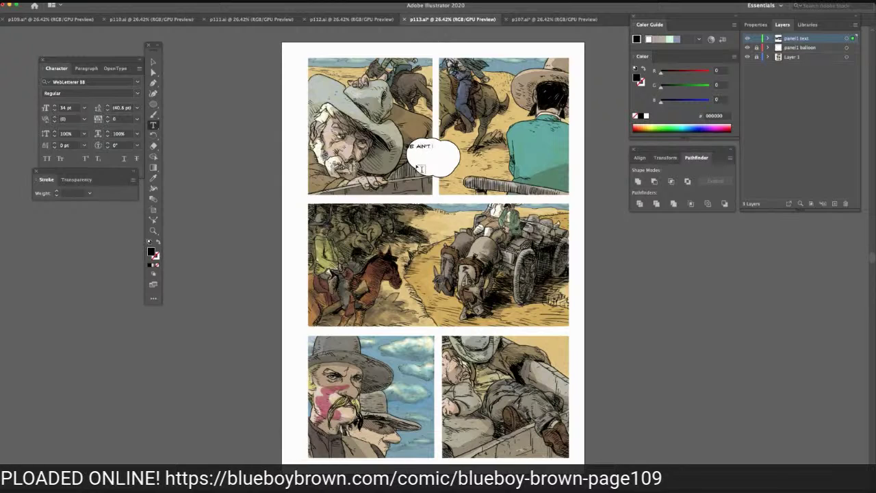
text( GONNA )
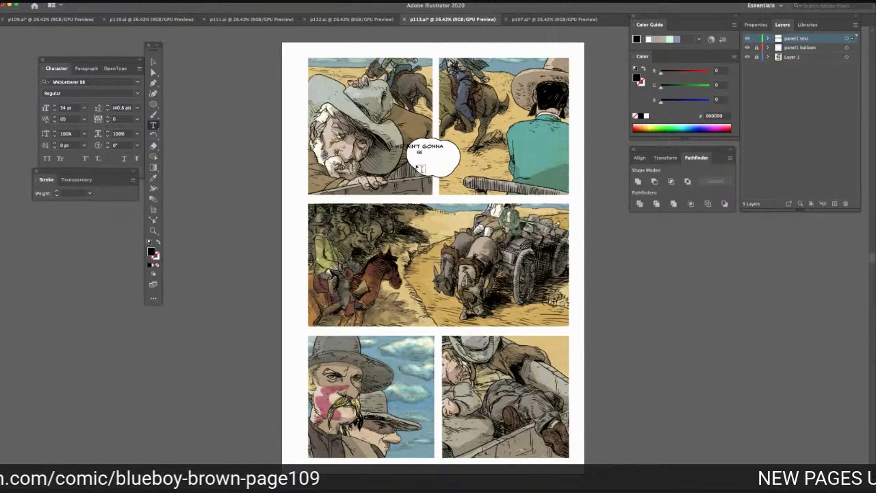
text(GET )
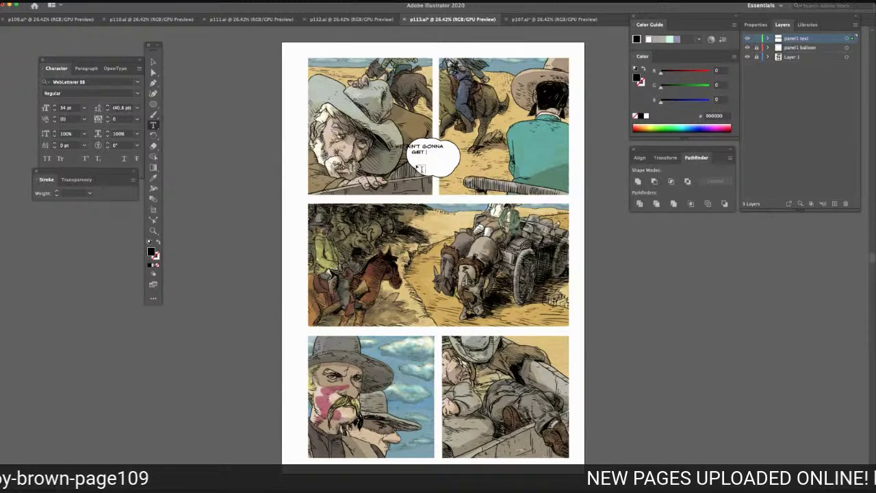
text(NOTHING DONE!)
key(BackSpace)
text(THE REST!)
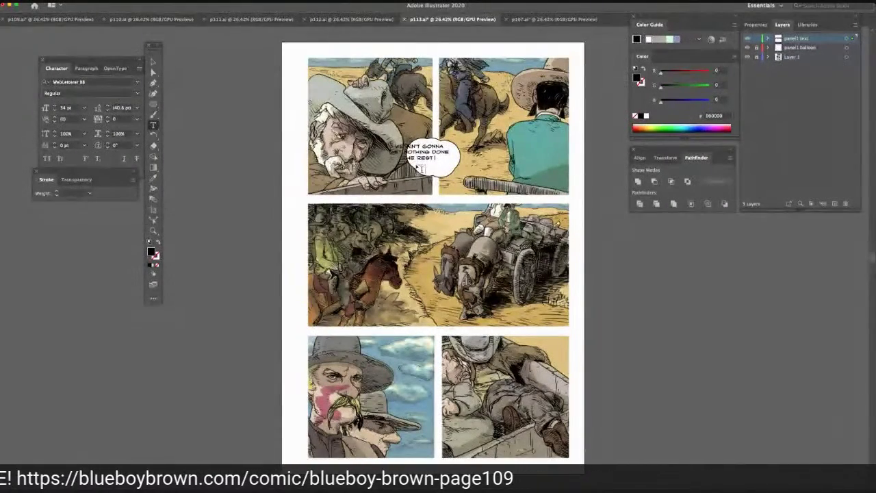
text(F)
text(THIS DAY.)
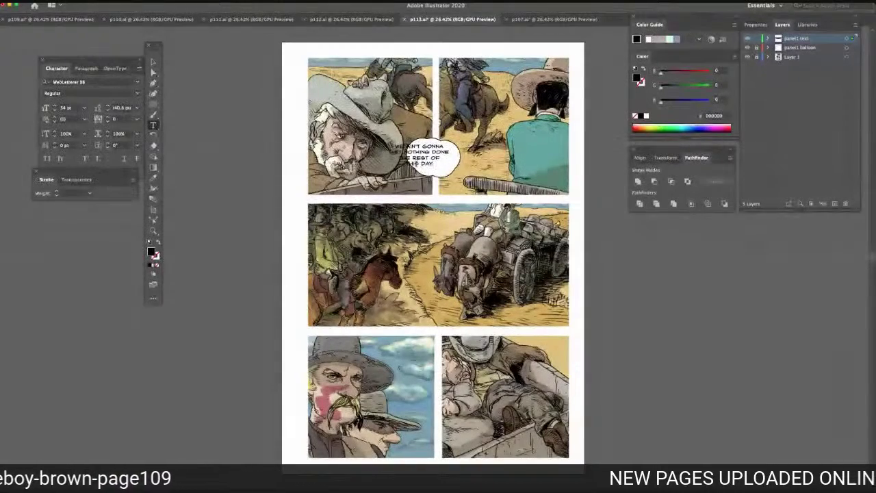
click(153, 62)
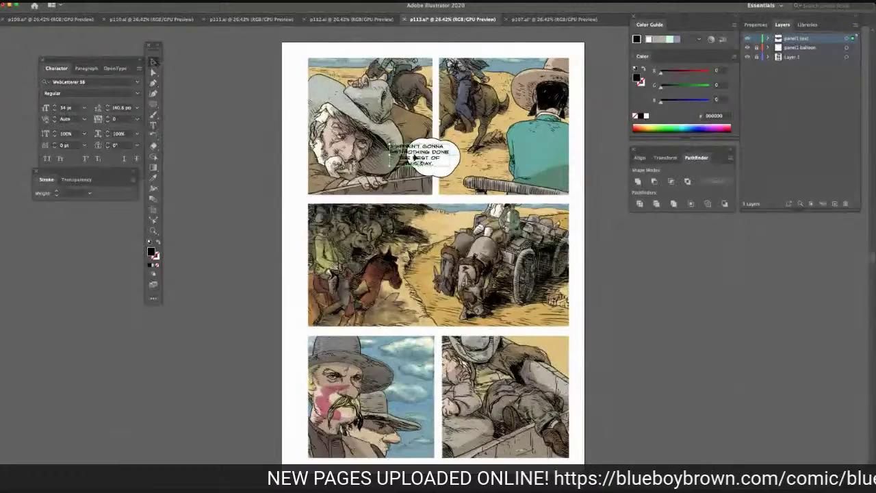
drag(427, 159, 436, 164)
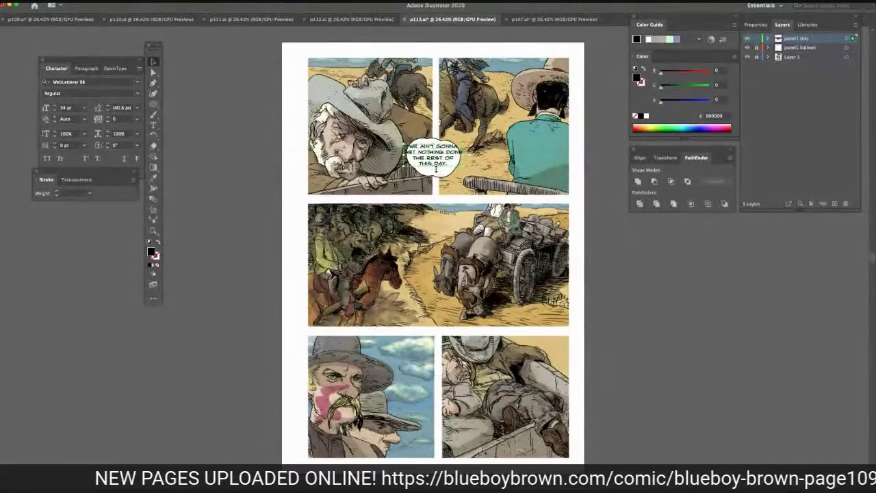
Rebreak the balloon text onto five lines: WE AIN'T / GONNA GET / NOTHING DONE / THE REST OF / THIS DAY
click(154, 125)
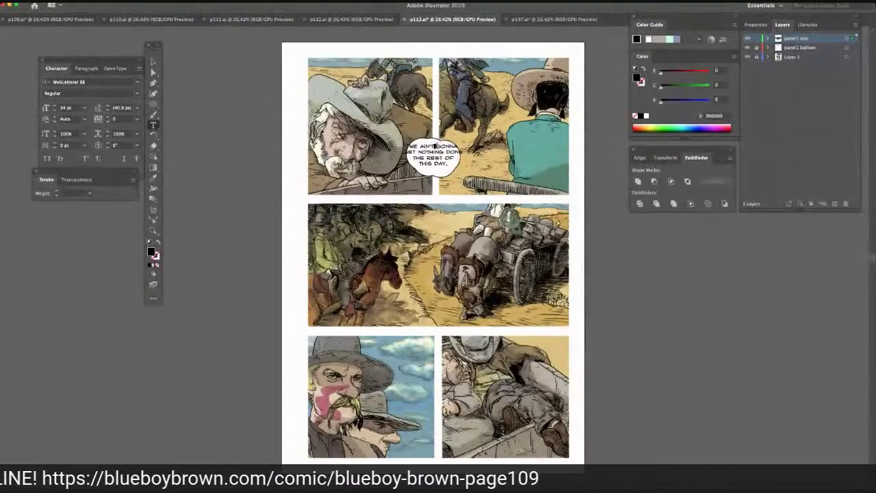
click(436, 146)
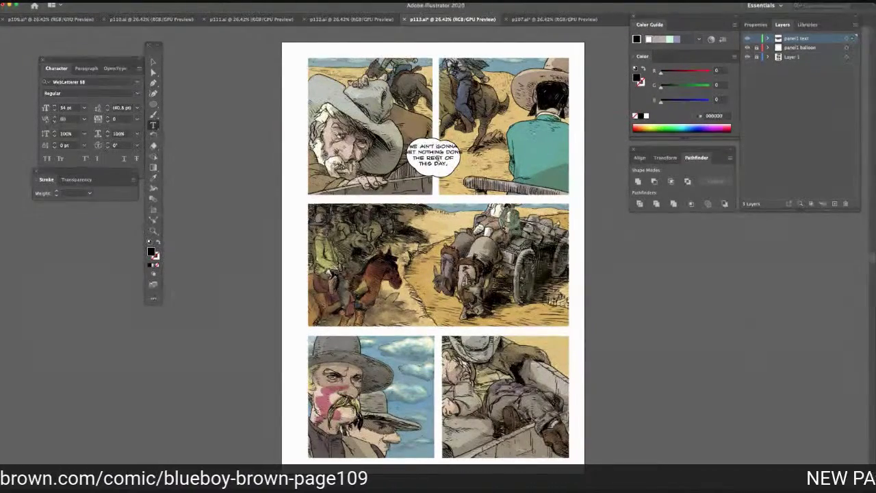
key(Return)
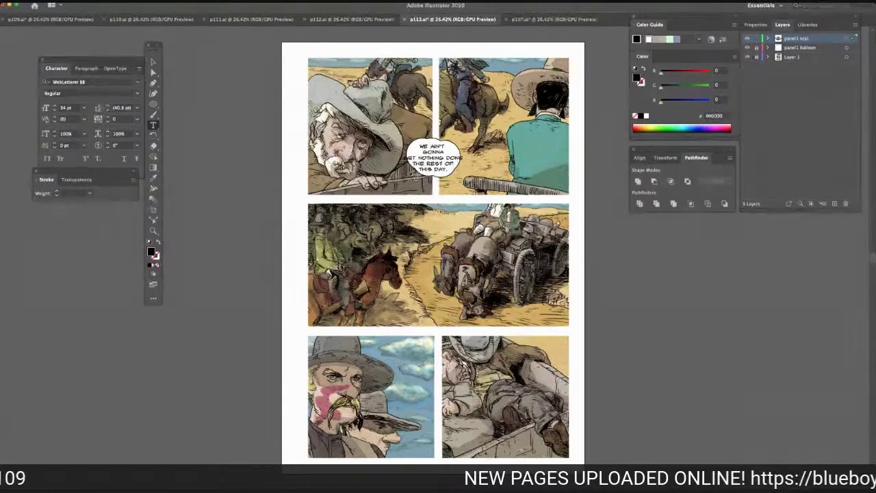
key(BackSpace)
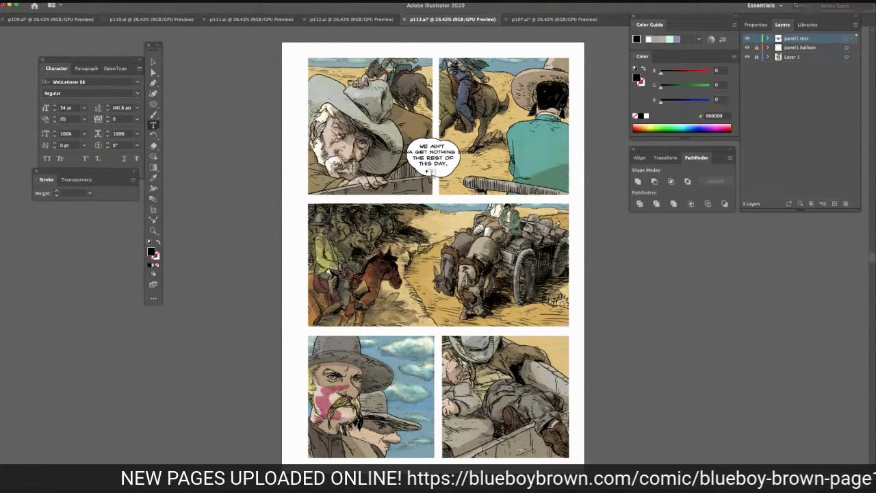
key(Return)
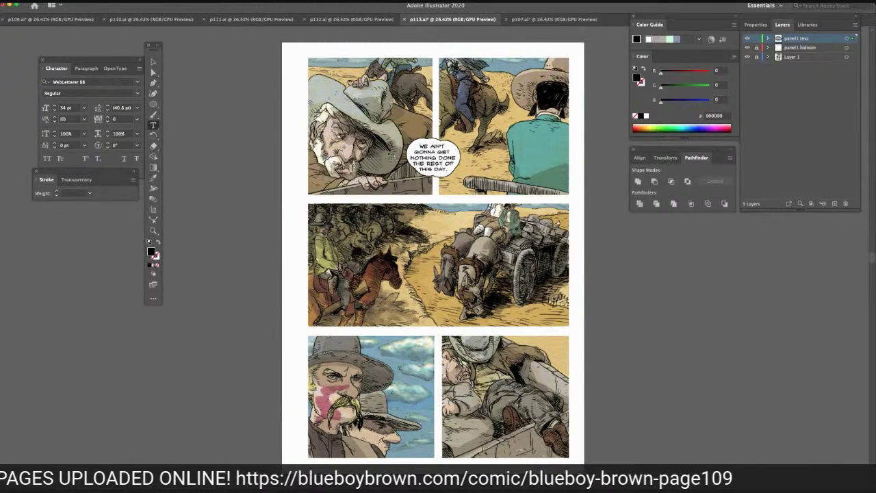
Shift the five-line text slightly sideways and upward to centre it inside the panel one balloon
click(153, 62)
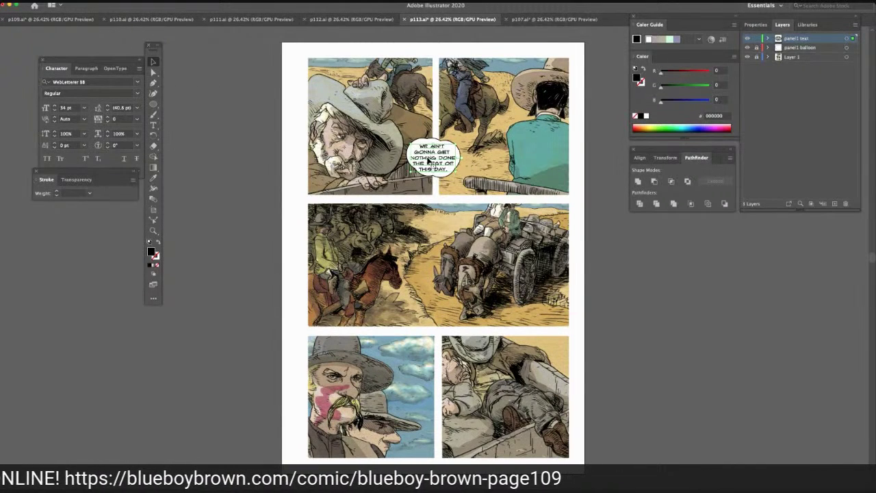
drag(424, 159, 429, 160)
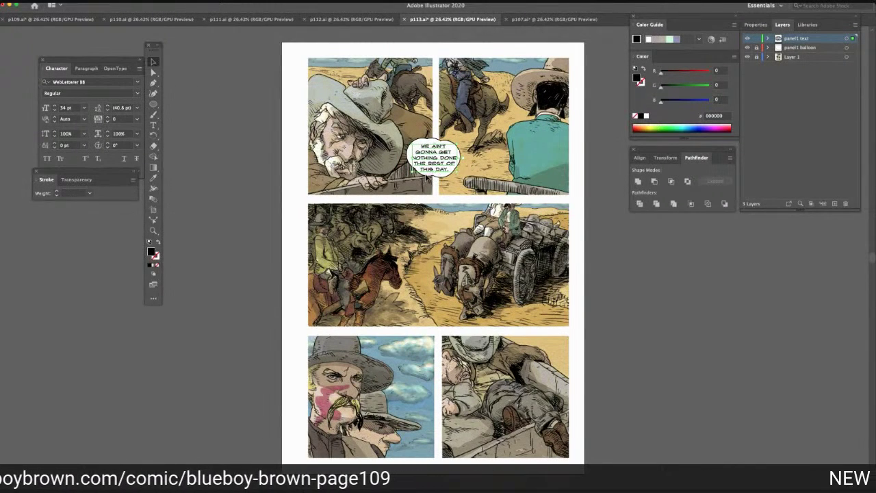
click(430, 180)
key(Up)
key(Up)
key(Up)
key(Up)
key(Up)
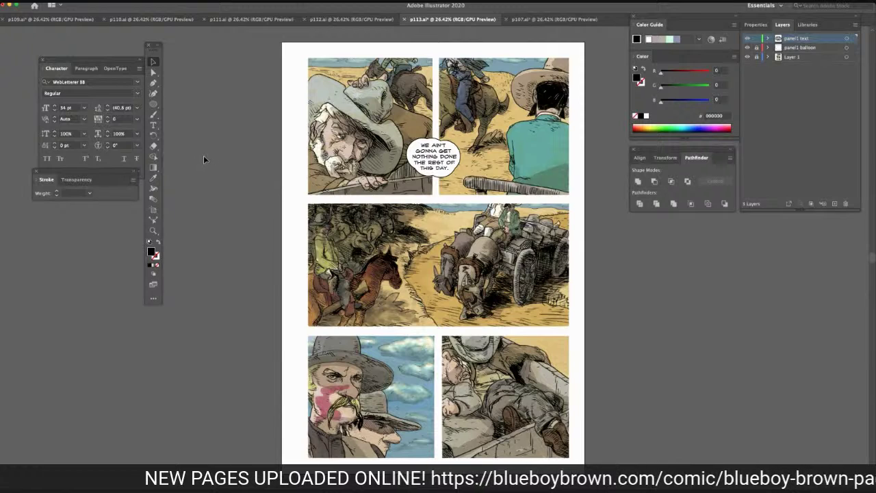
Letter "HEAD BACK TO THE HOUSE." on three lines directly below "THIS DAY."
click(154, 125)
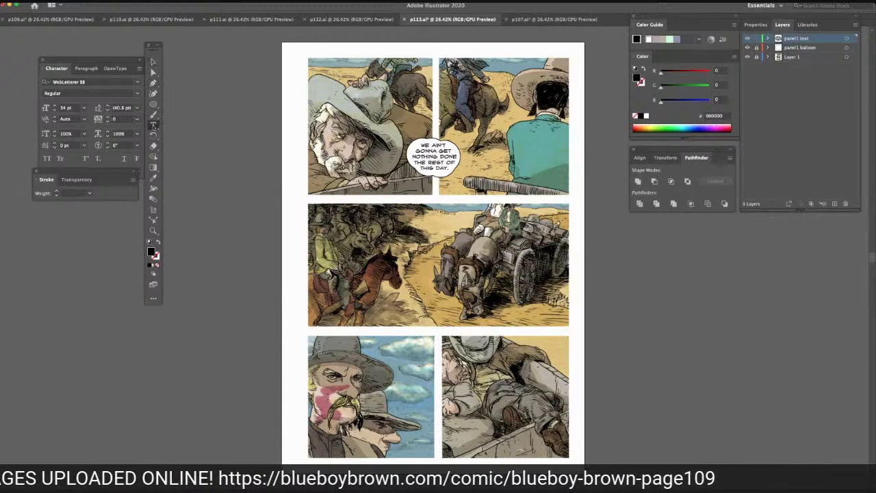
click(429, 167)
key(super+z)
click(435, 166)
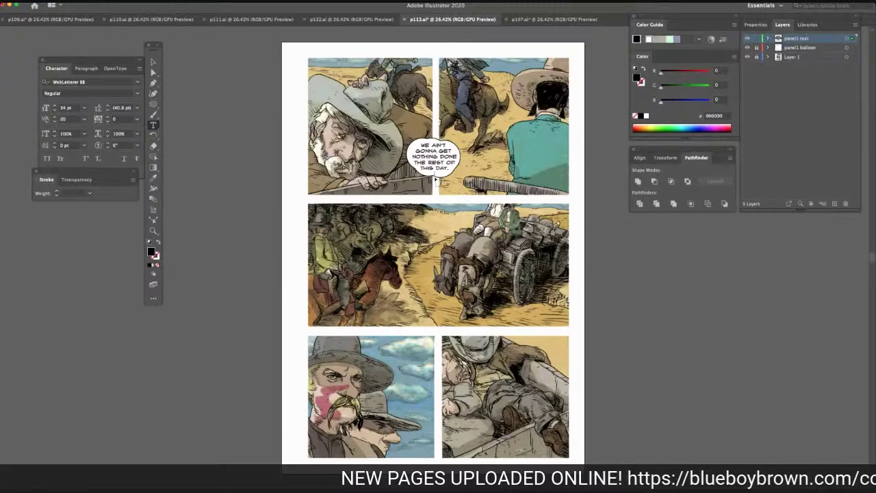
text(HEAD)
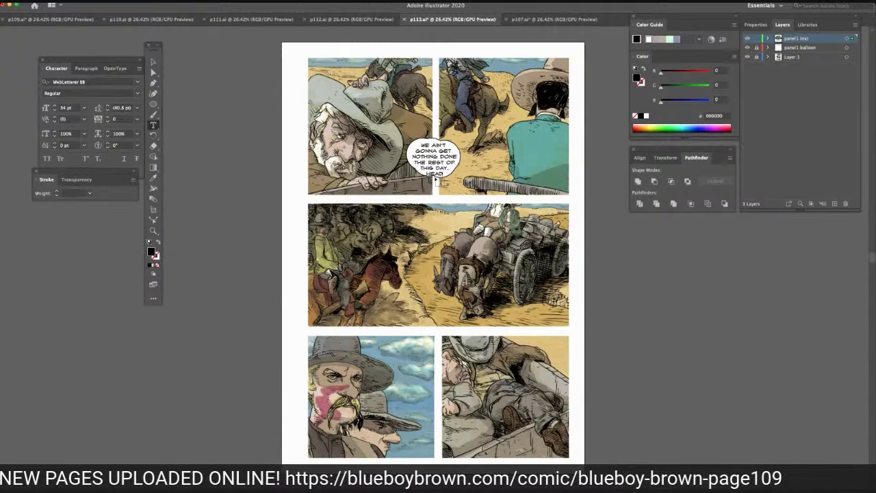
text( BACK)
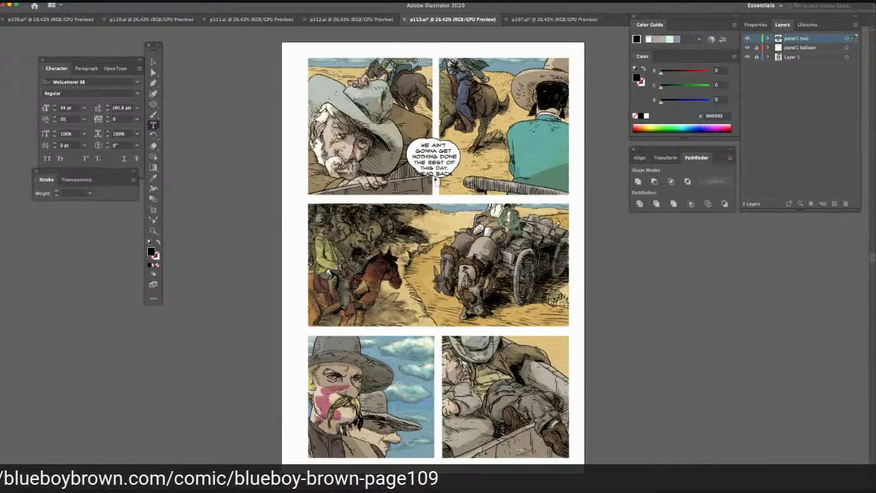
key(Return)
text(TO THE HOUSE)
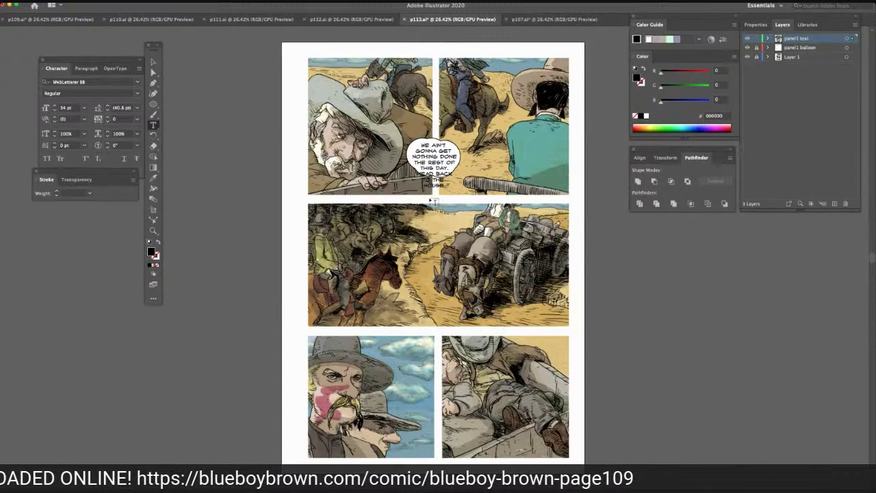
Lock the panel1 text layer, unlock panel1 balloon, and stretch the balloon downward to enclose all the lettering
click(153, 63)
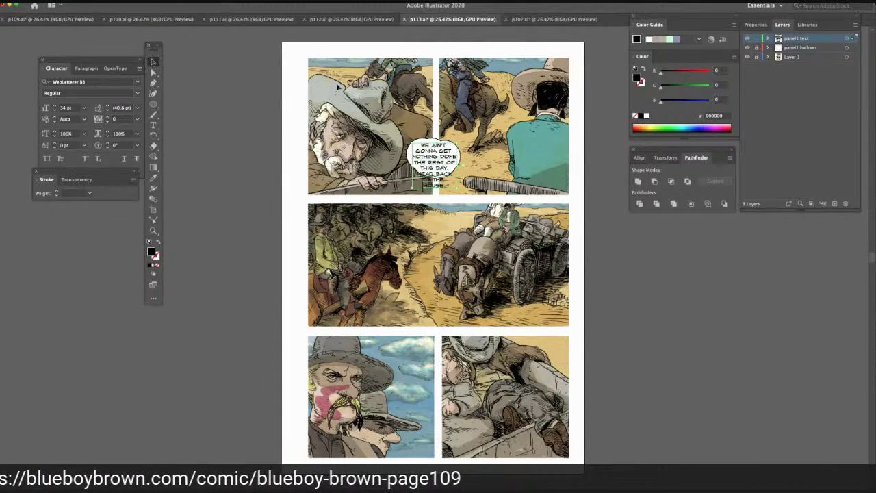
click(757, 47)
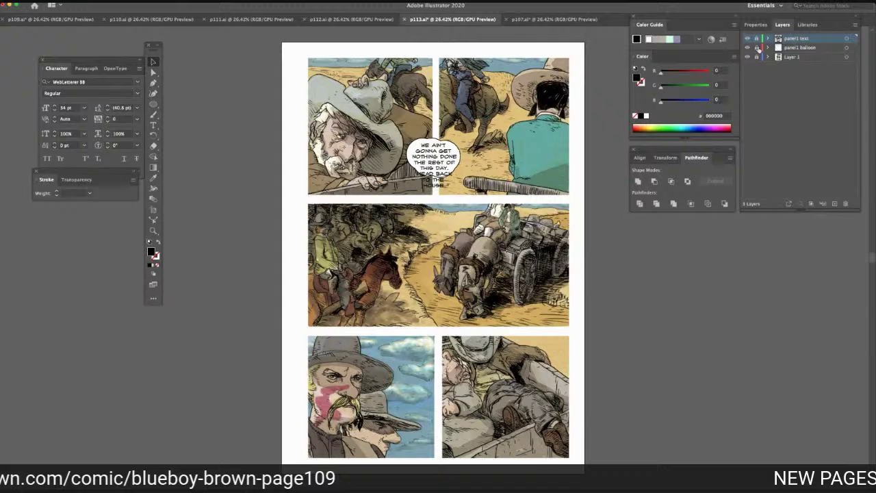
click(797, 47)
click(419, 149)
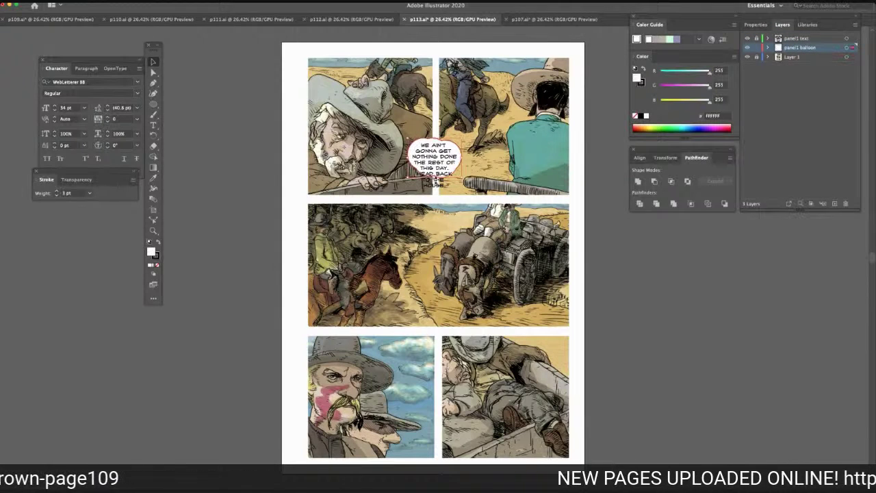
drag(433, 180, 433, 203)
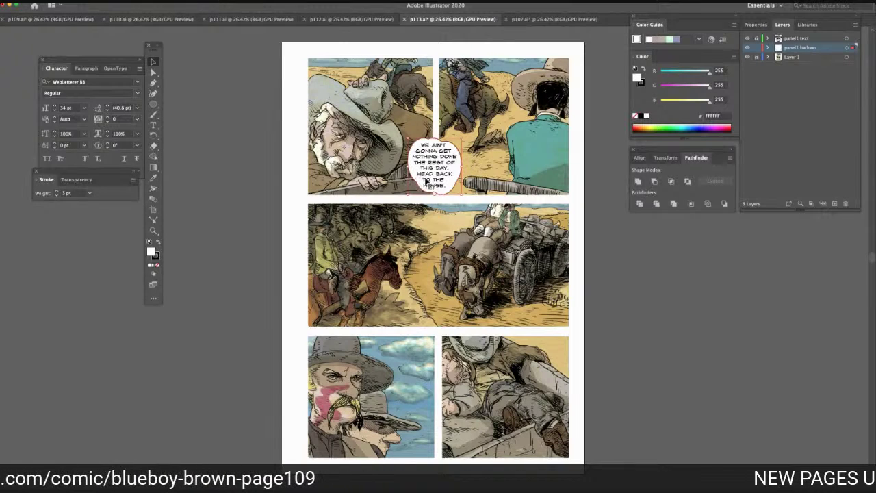
click(265, 149)
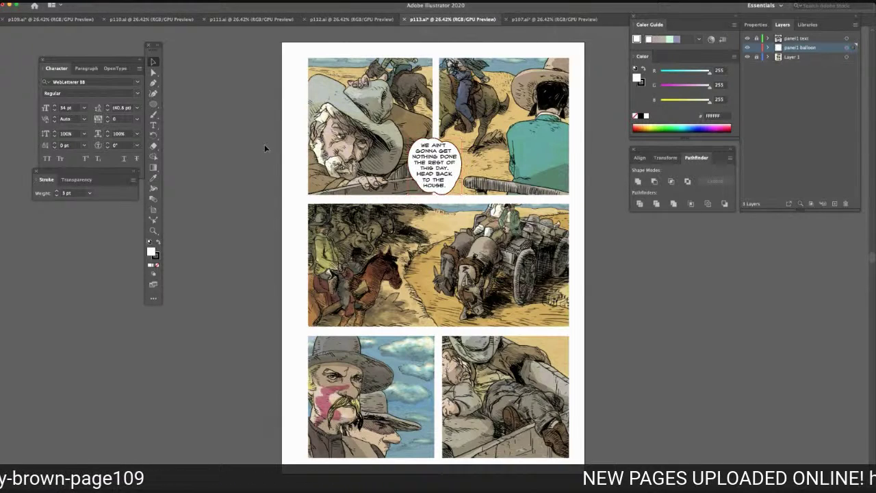
Paste another circle, overlap it with the upper part of the balloon, and unite the two shapes
key(ctrl+v)
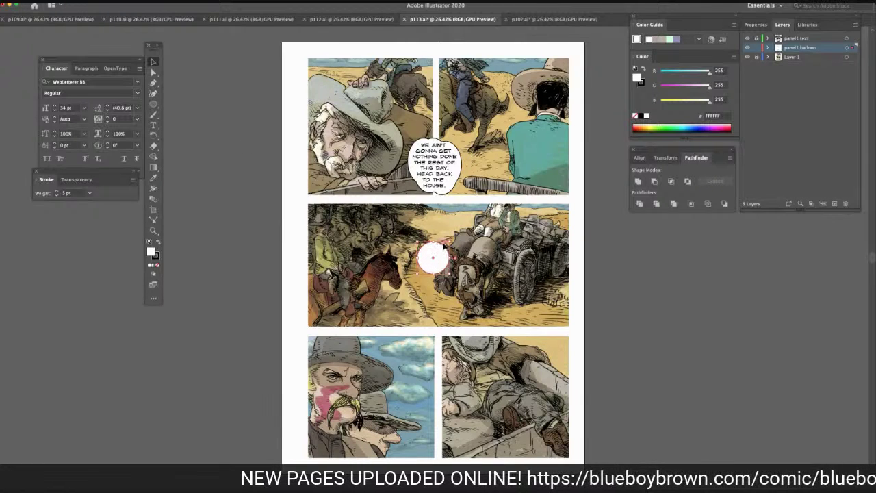
drag(450, 242, 436, 152)
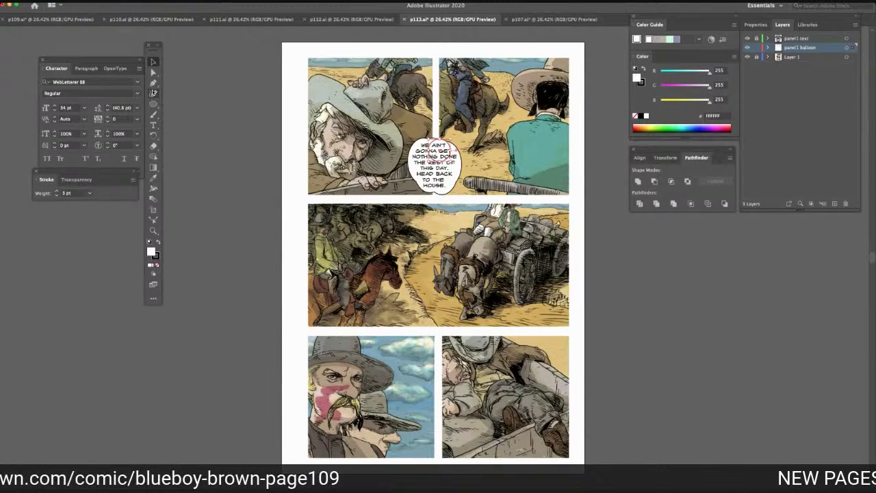
click(154, 72)
drag(410, 140, 450, 190)
click(637, 181)
click(607, 192)
Create a three-sided polygon and shape it into a narrow tail running from the balloon toward the bearded man
click(153, 104)
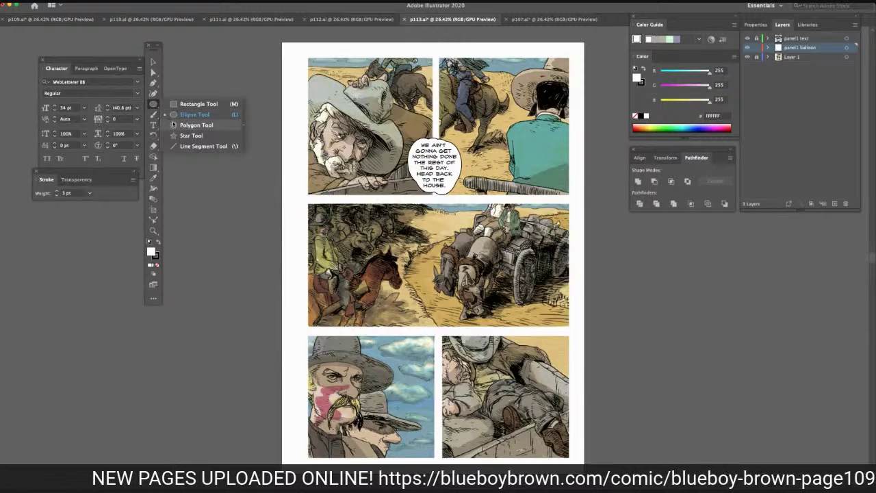
click(190, 126)
click(213, 156)
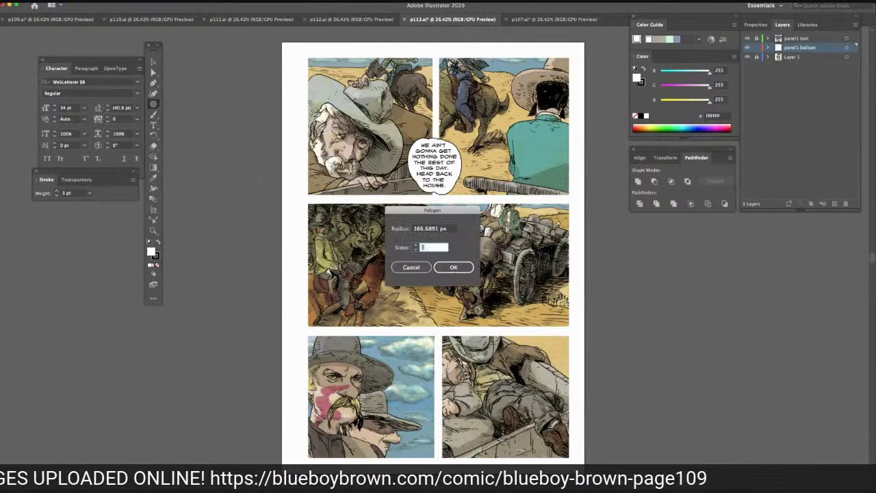
key(Return)
key(v)
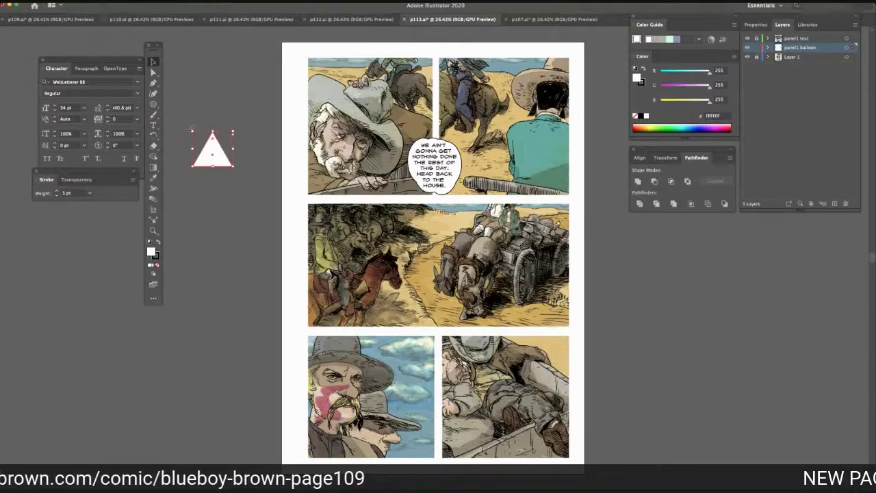
drag(192, 128, 426, 160)
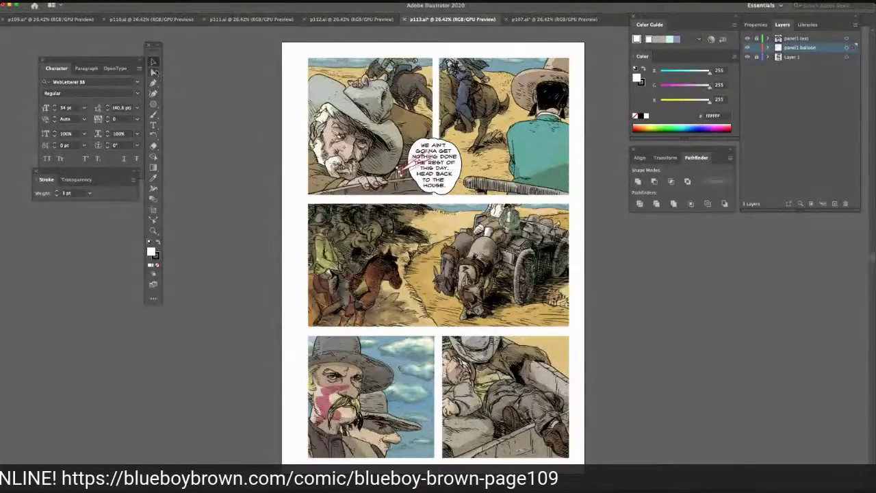
Select the tail together with the panel one balloon and unite them into one shape
click(153, 72)
shift+click(438, 176)
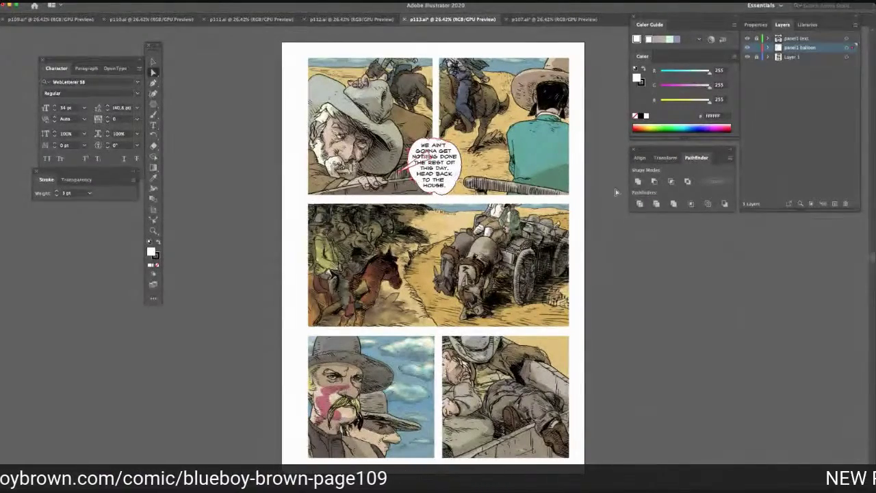
click(638, 181)
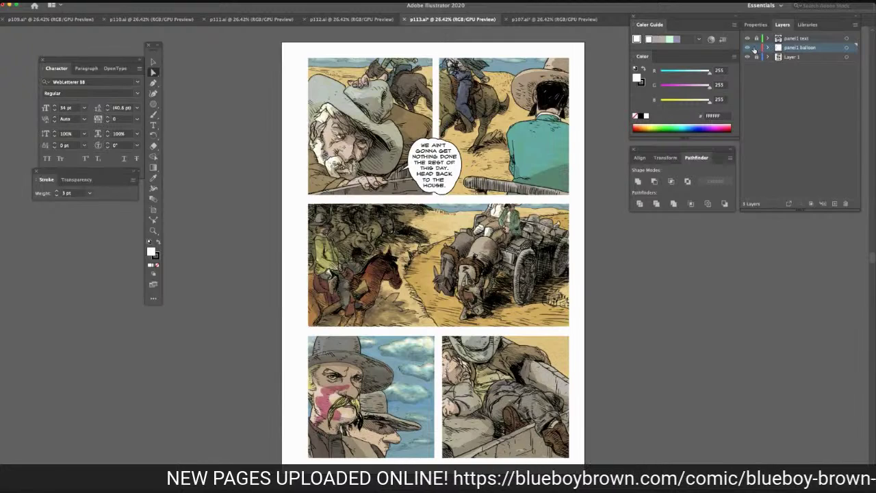
Lock the panel1 balloon layer and add a layer named panel3 balloon above panel1 text
click(797, 39)
click(834, 204)
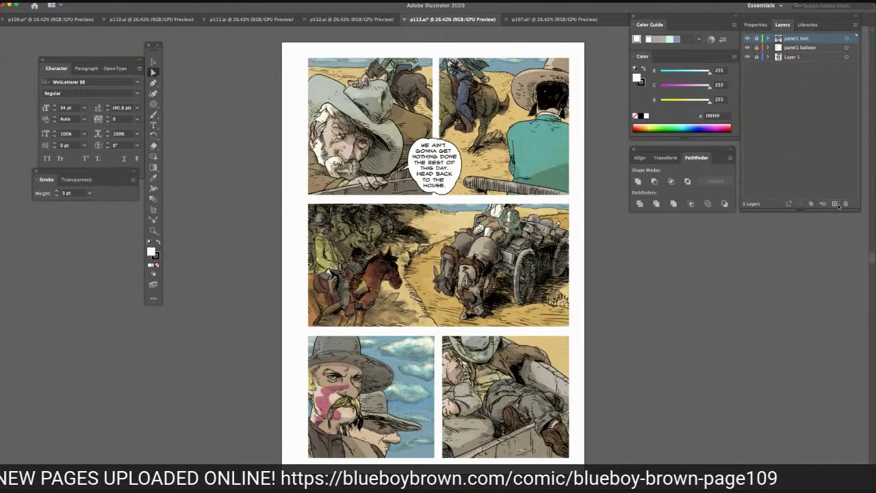
double_click(793, 39)
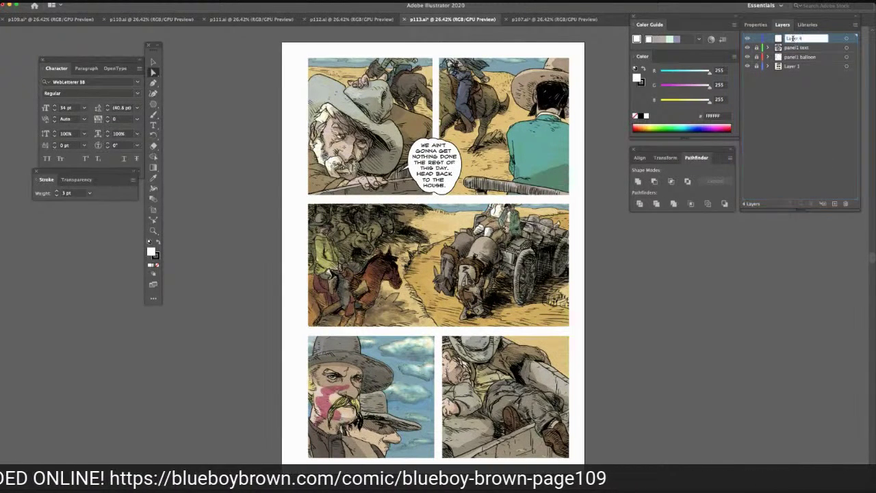
text(pa)
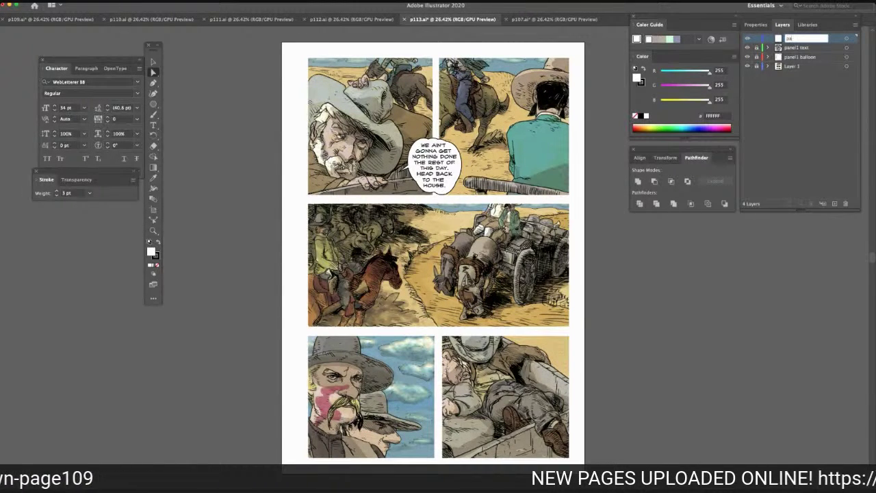
text(nel1)
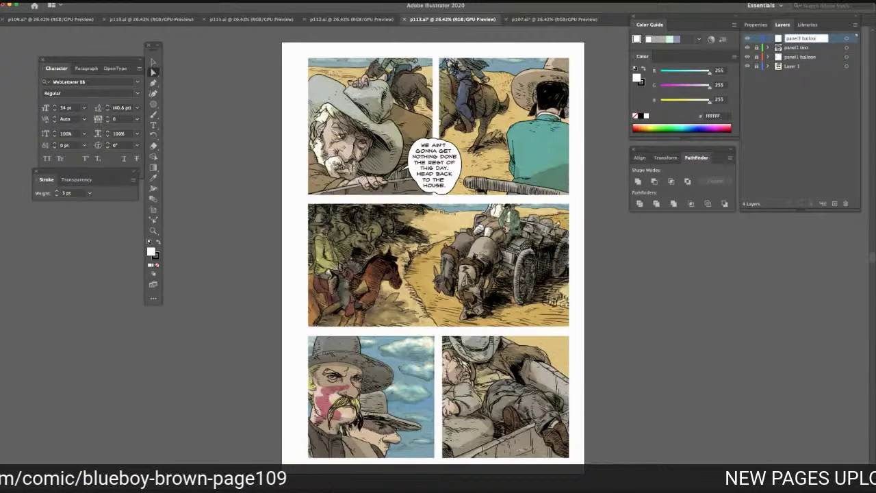
key(Return)
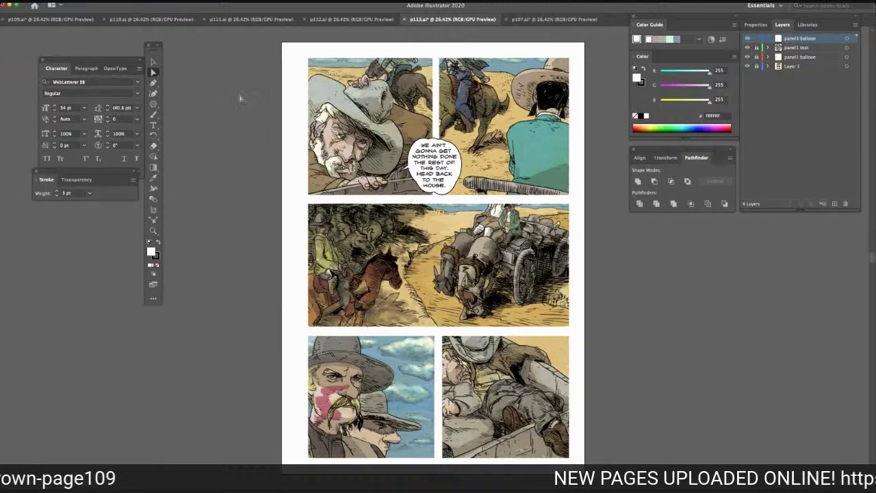
Draw a white ellipse over the upper edge of panel three and paste a circle overlapping its right side
click(154, 104)
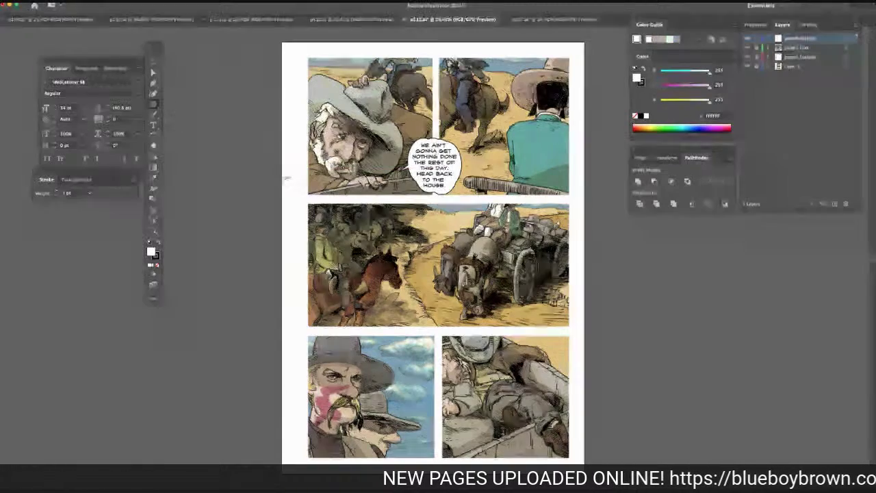
drag(418, 243, 450, 274)
click(154, 62)
drag(427, 255, 387, 216)
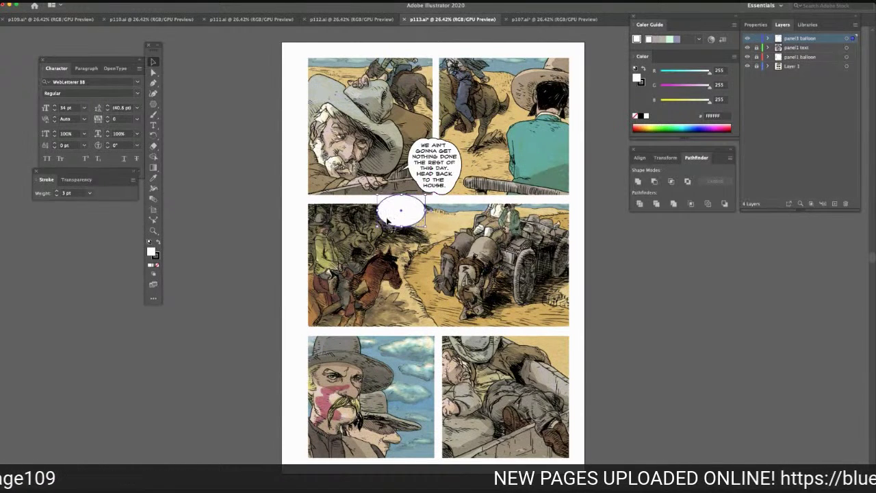
click(232, 170)
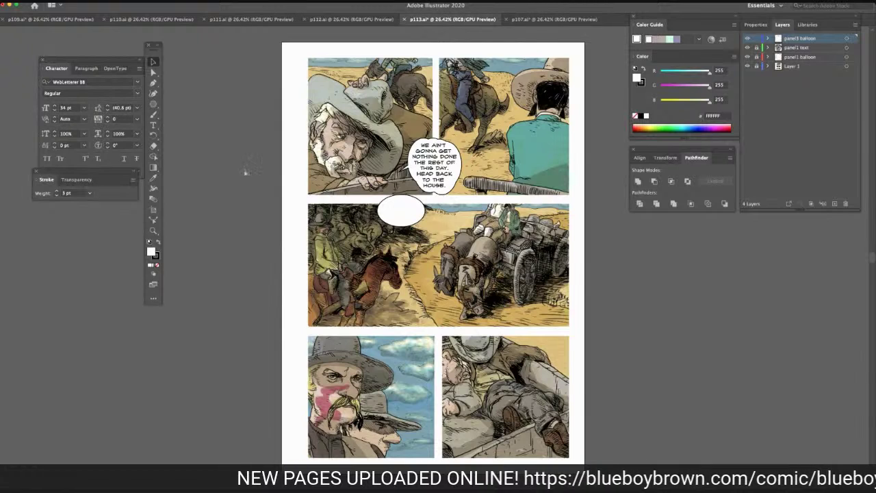
key(super+v)
drag(430, 258, 401, 211)
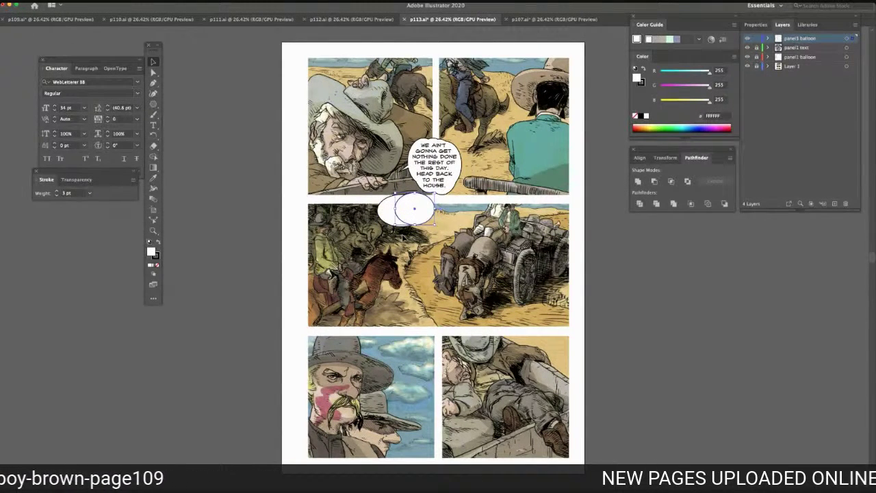
Paste two more circles onto panel three's ellipse, one extending its right side and one bulging below its lower edge
key(super+v)
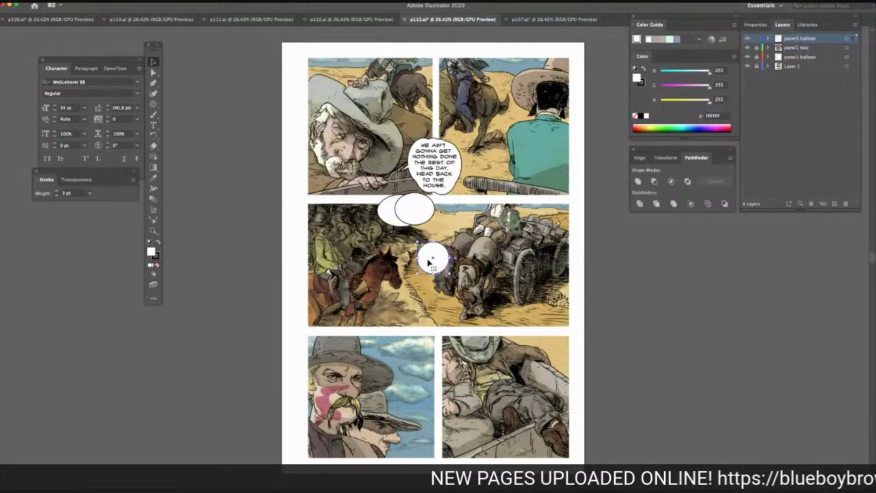
drag(417, 258, 413, 215)
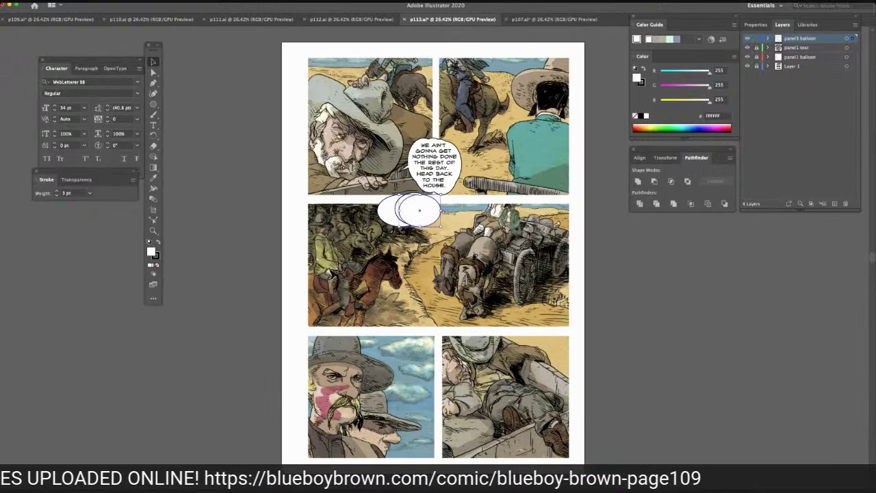
key(ctrl+v)
drag(432, 262, 409, 215)
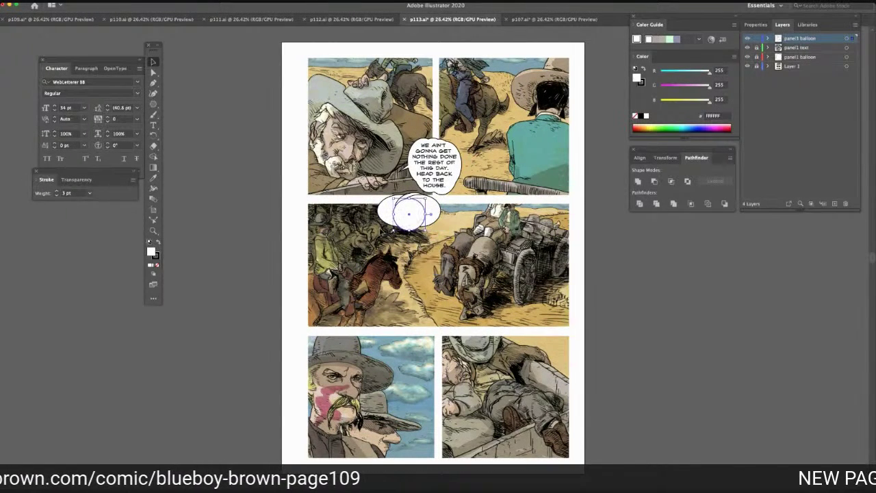
Select all the overlapping balloon shapes at the top of panel three and unite them into one outline
click(153, 71)
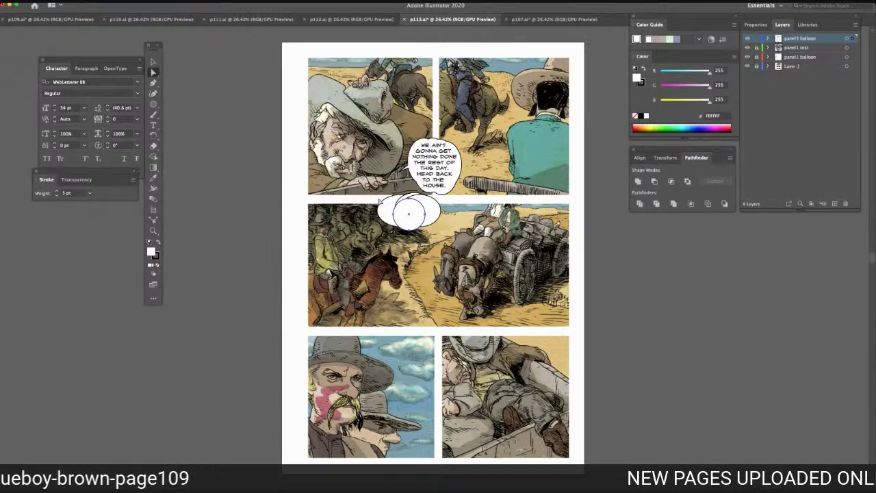
drag(374, 201, 438, 258)
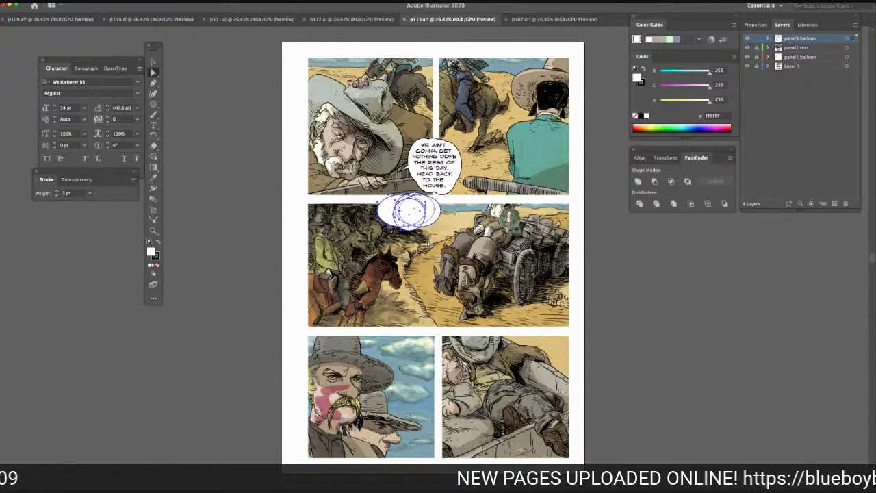
click(637, 182)
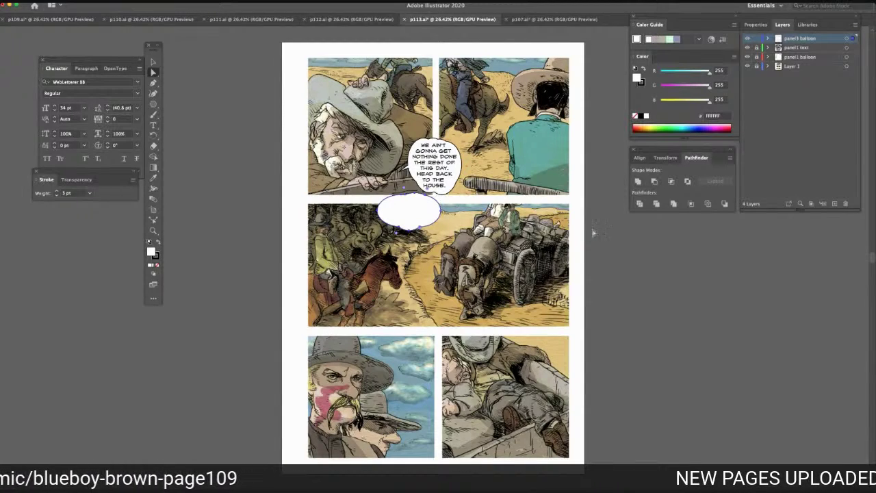
click(606, 215)
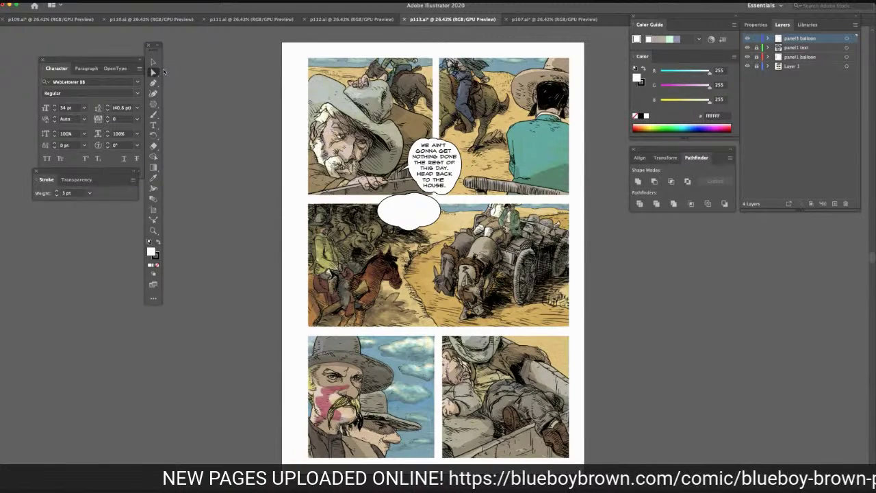
Lock the panel3 balloon layer and add a layer named panel3 text above it
click(154, 127)
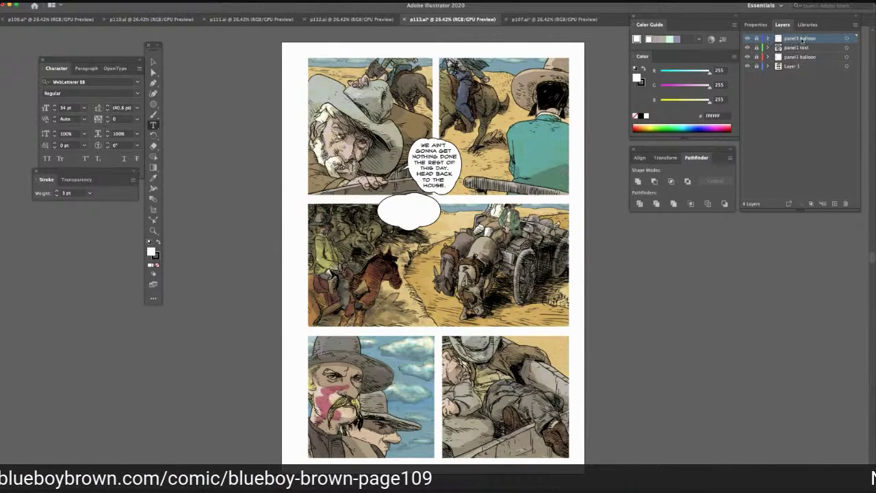
click(834, 203)
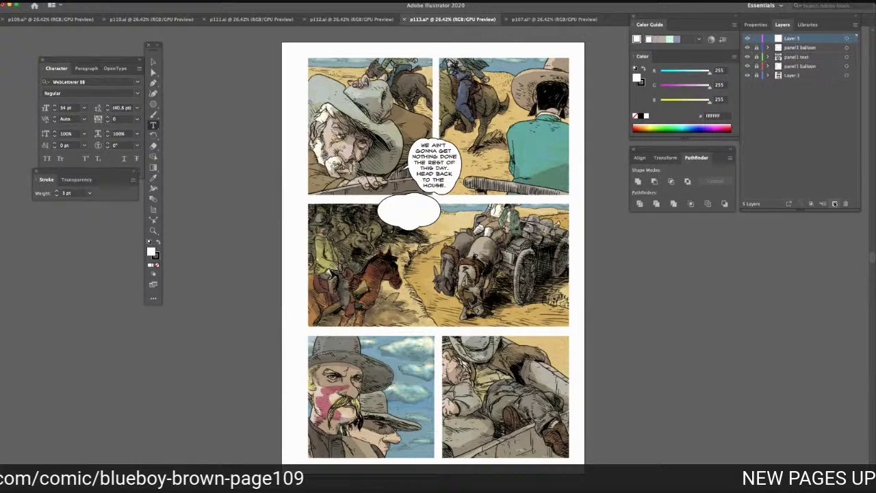
double_click(793, 39)
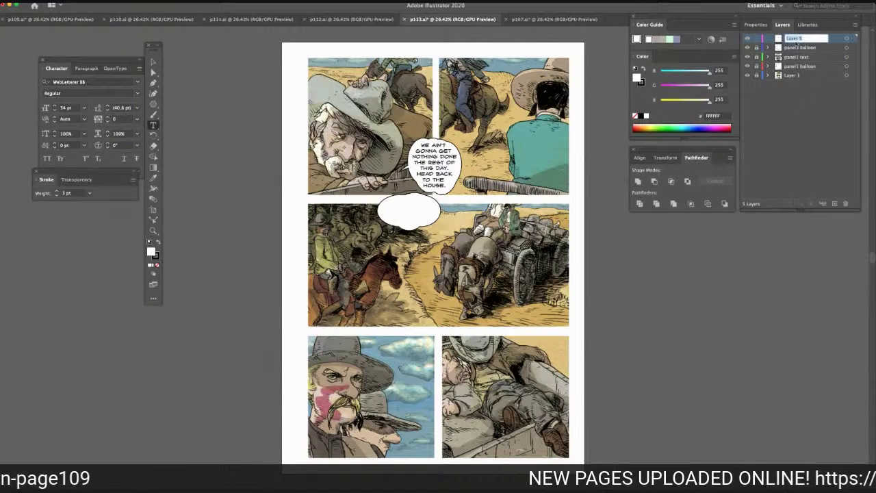
text(panel3 text)
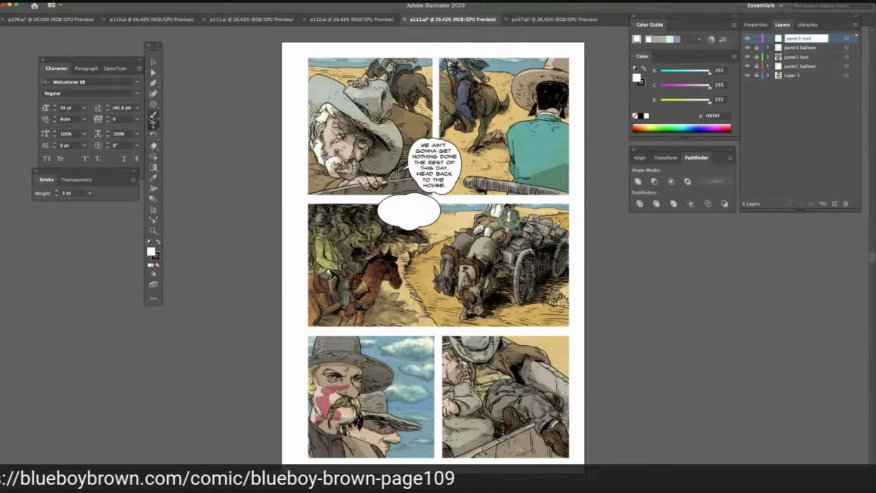
key(Return)
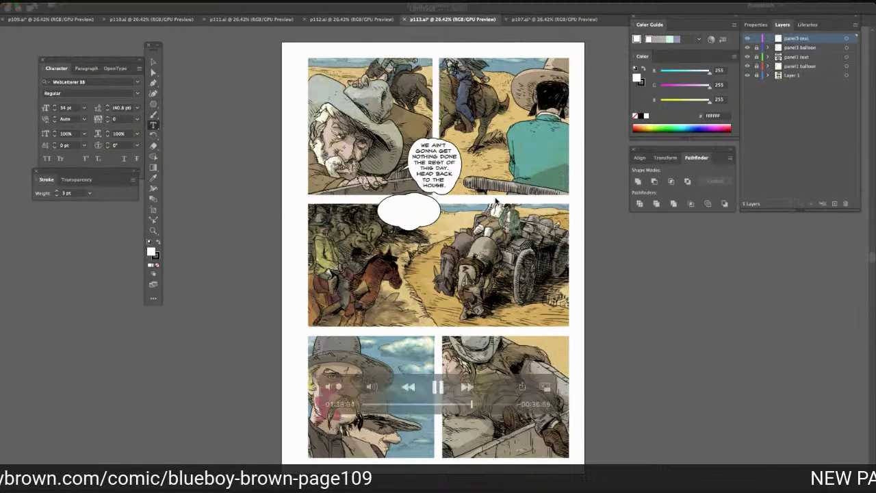
click(401, 214)
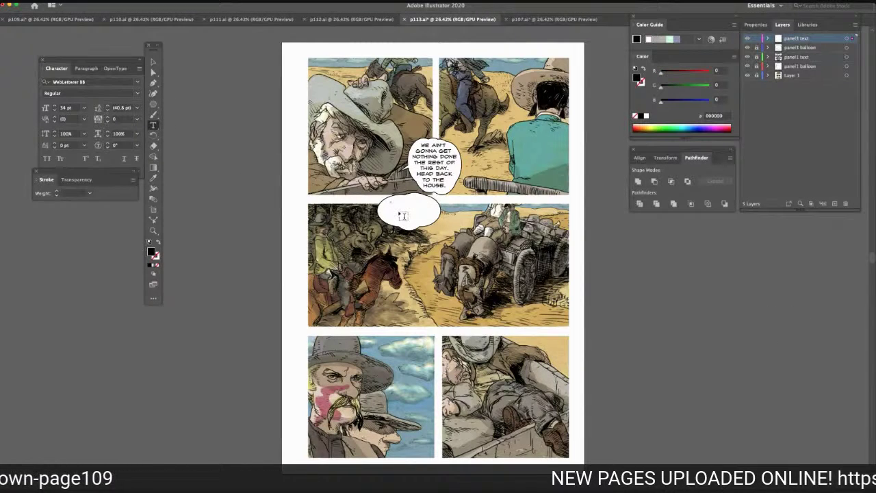
key(super+z)
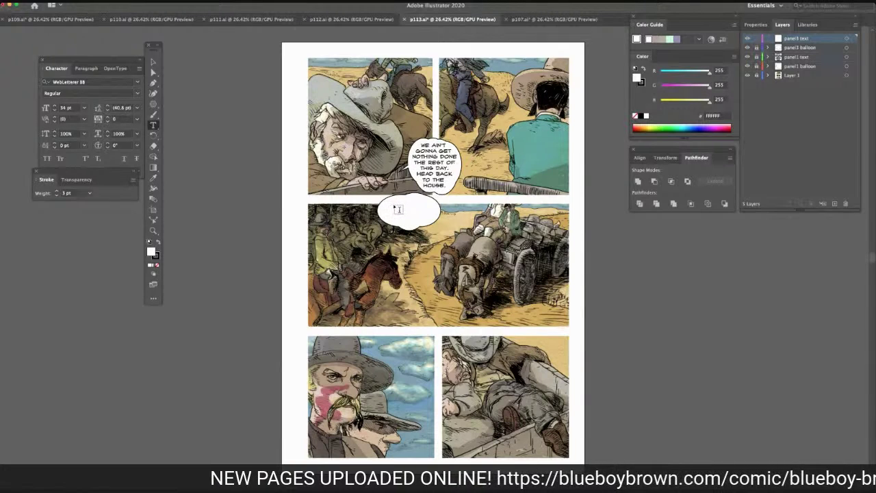
click(399, 211)
key(super+z)
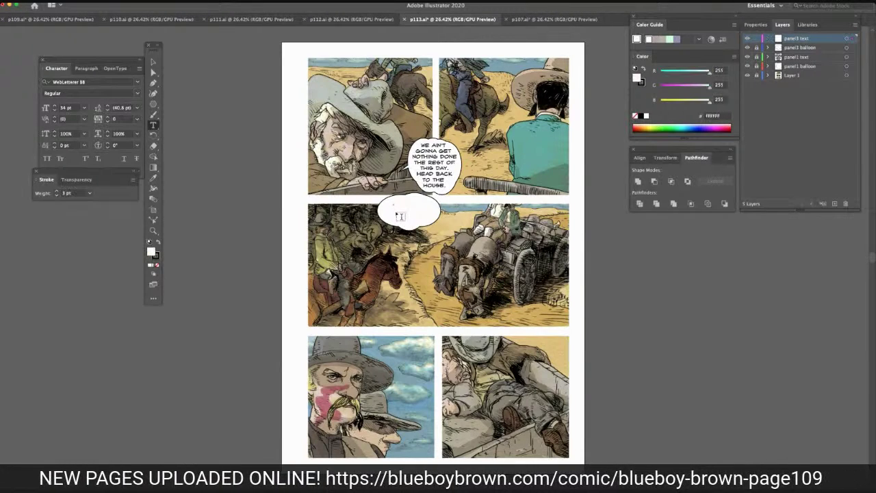
click(153, 63)
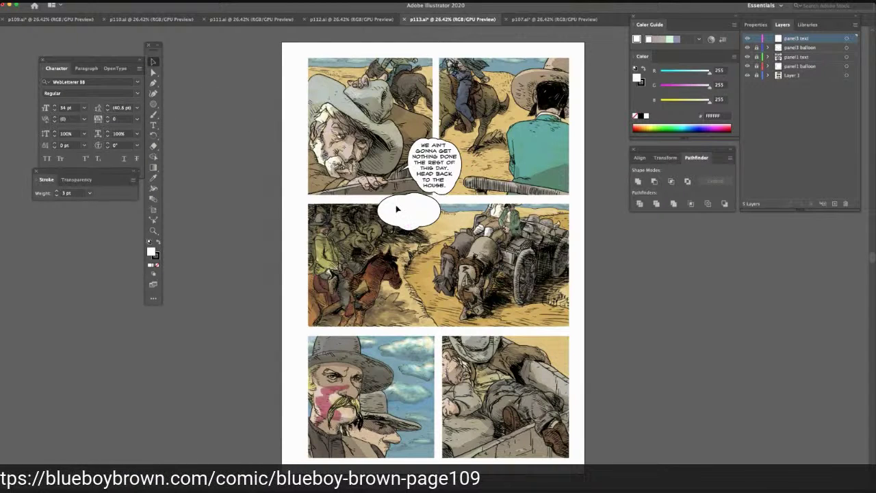
Place a line of placeholder text on the empty canvas beside the comic page
click(154, 125)
click(191, 150)
click(153, 62)
Try to move the placeholder text into panel three's balloon and edit it there
drag(209, 148, 395, 207)
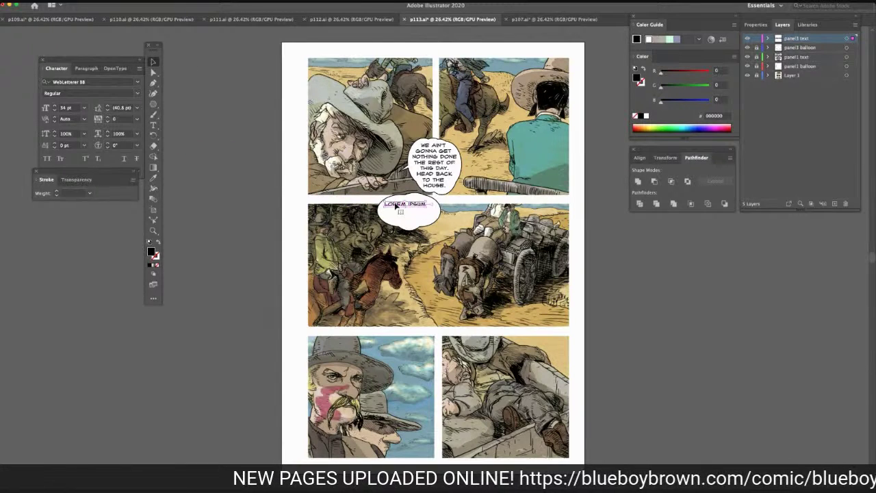
click(153, 126)
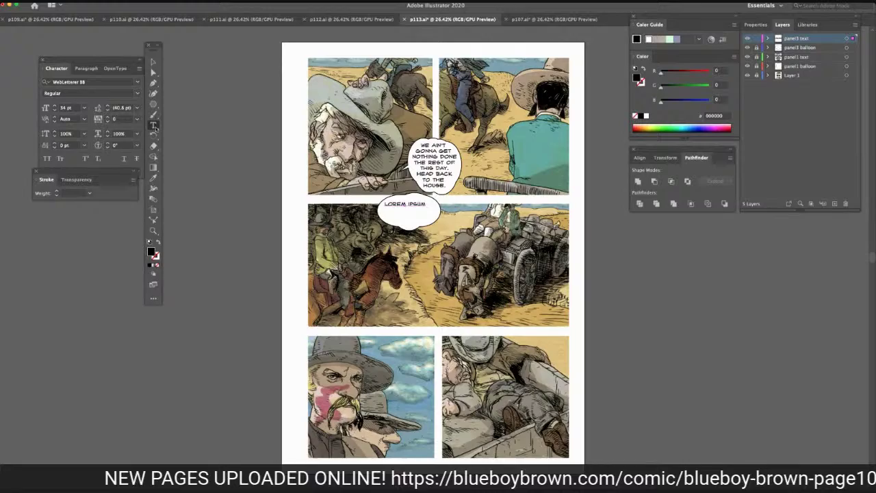
click(405, 203)
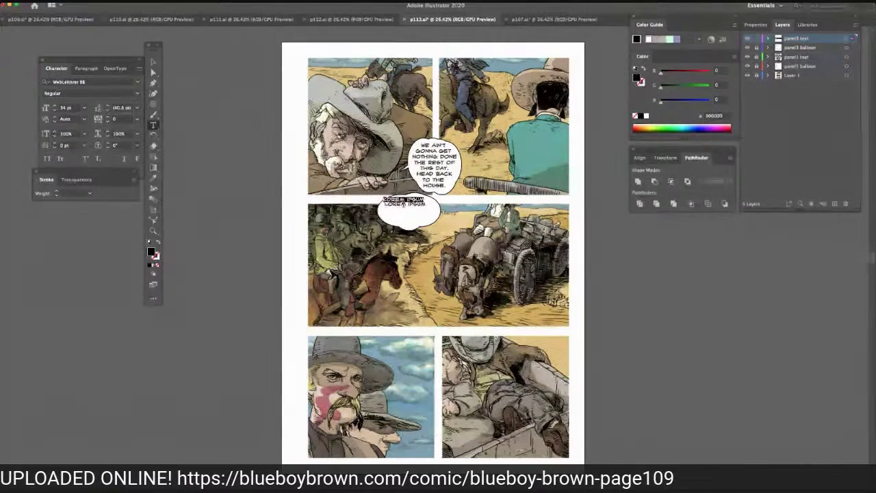
key(BackSpace)
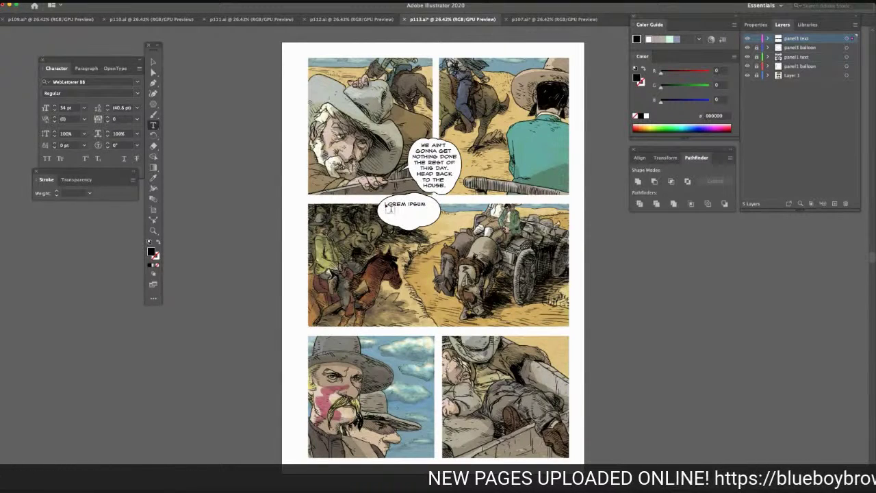
click(403, 202)
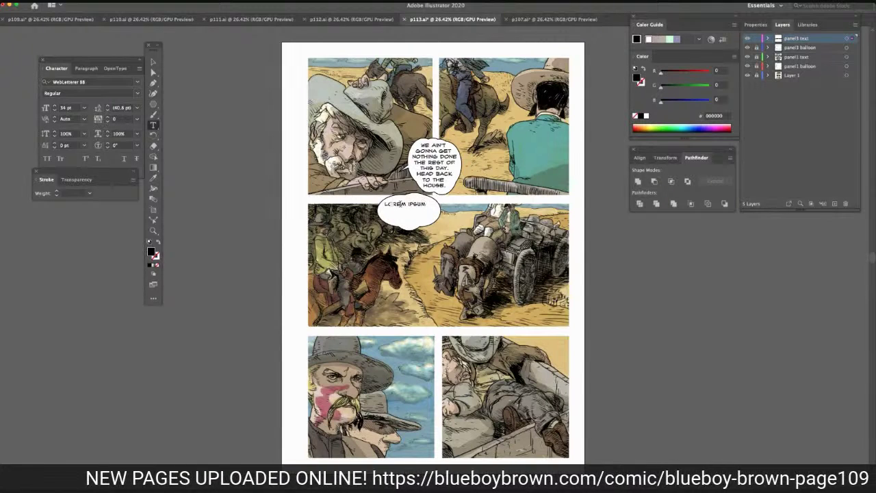
drag(396, 208, 393, 204)
key(super+z)
key(super+z)
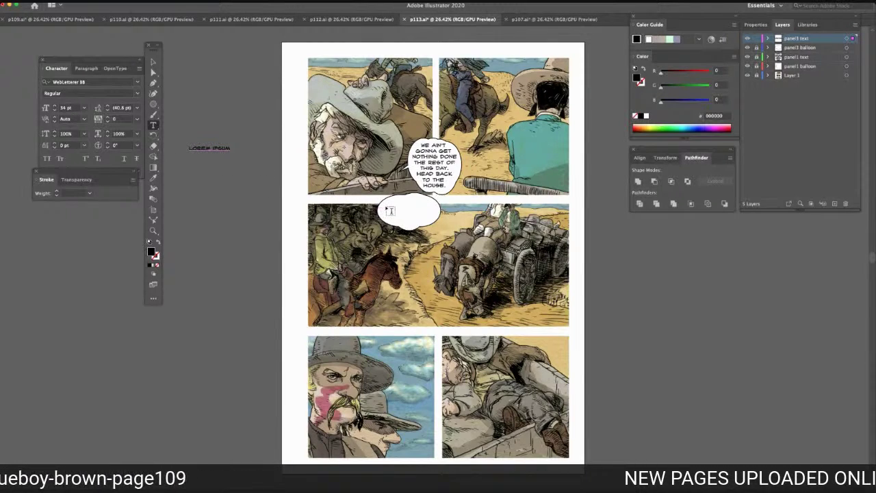
Start the dialogue directly in panel three's balloon with "BLUE, REMEMBER THE" on one line and "FARM WE" on the line below
click(394, 213)
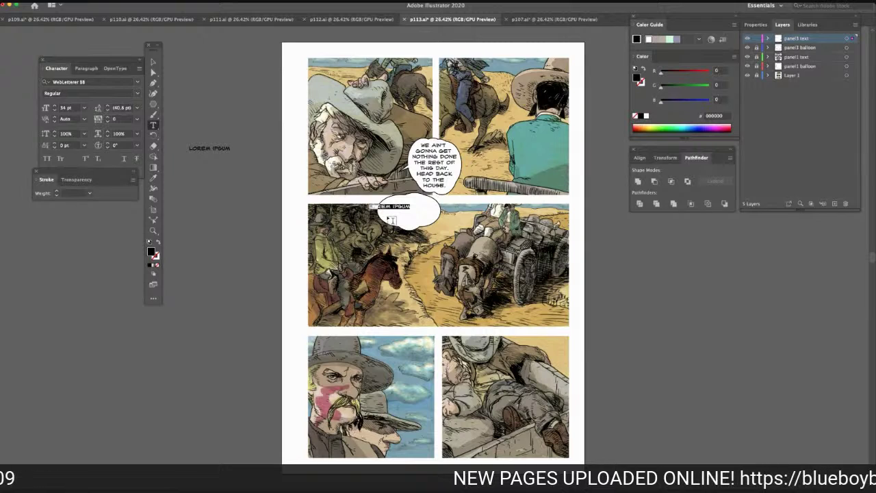
text(BLUE)
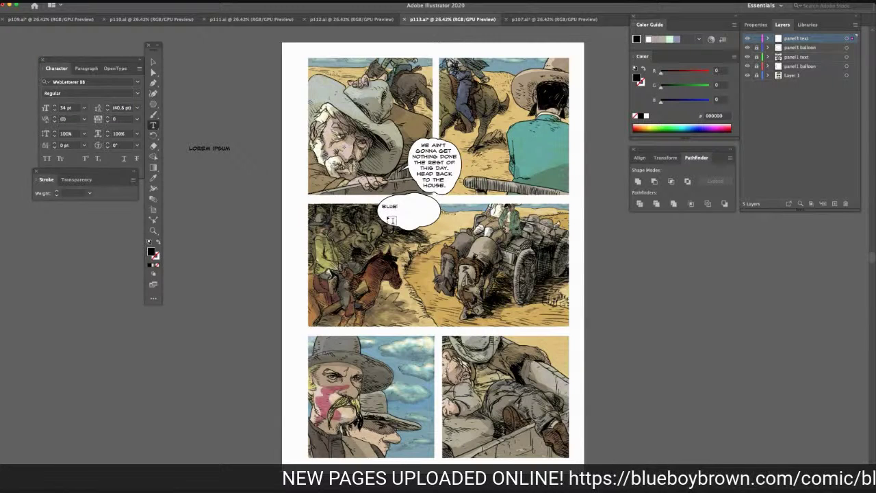
text(, REM)
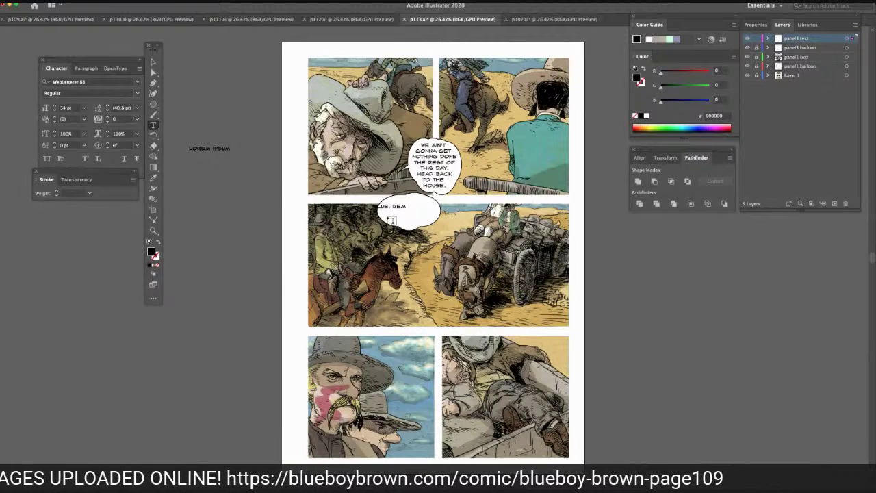
text(EMBER)
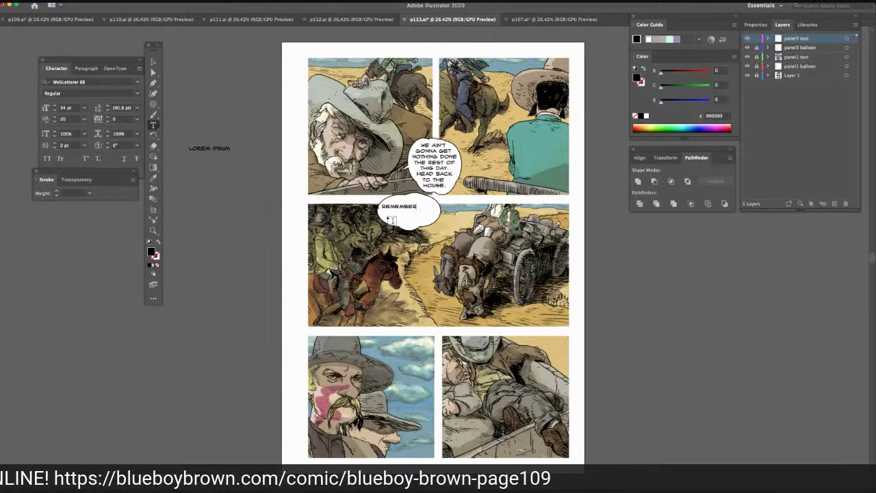
text( THE)
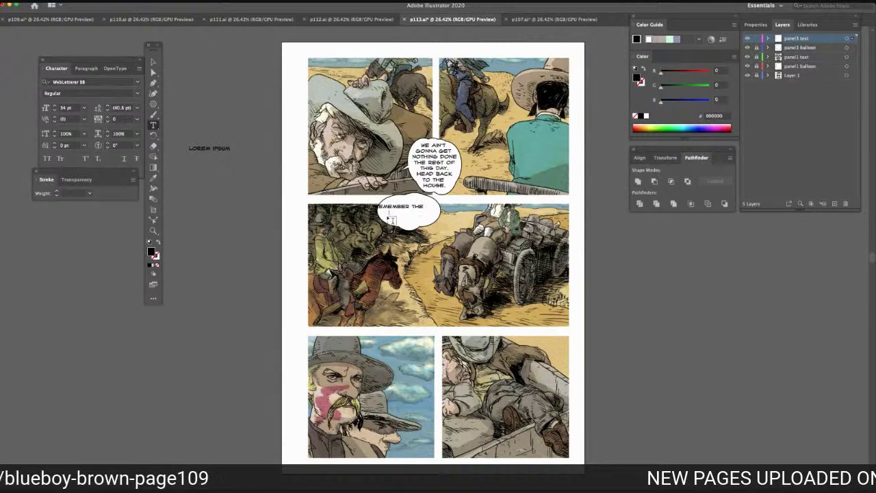
text( FARM WE )
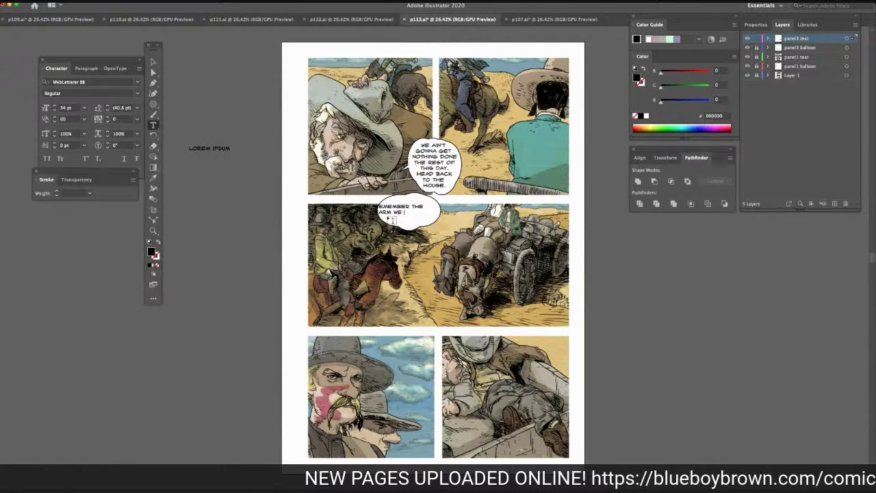
Complete the balloon's dialogue with "LIVED", then "AT WHEN YOU" and "WERE FOUR?" on separate lines, correcting the misspelled "YOU"
text(LIVED)
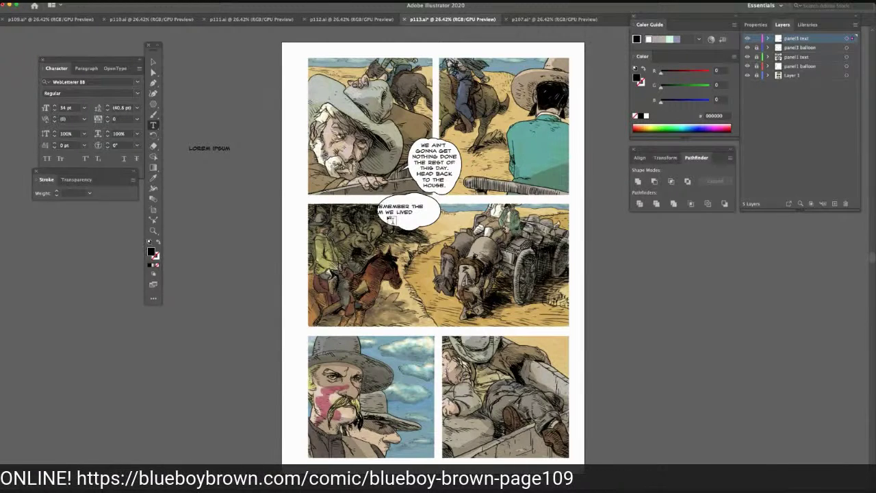
text(WHEN )
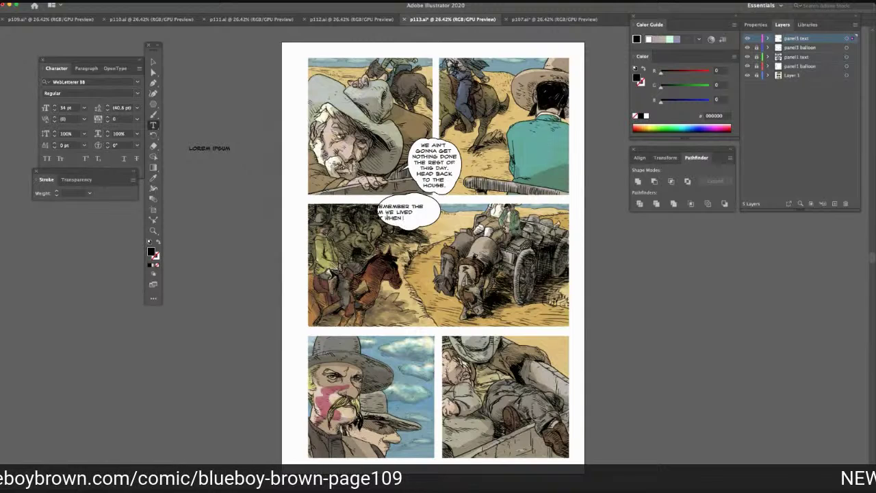
text(YOU)
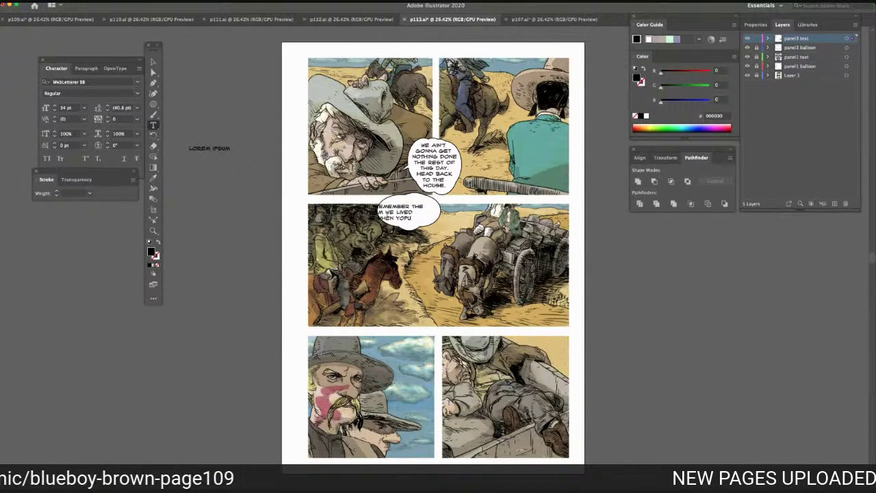
key(BackSpace)
key(BackSpace)
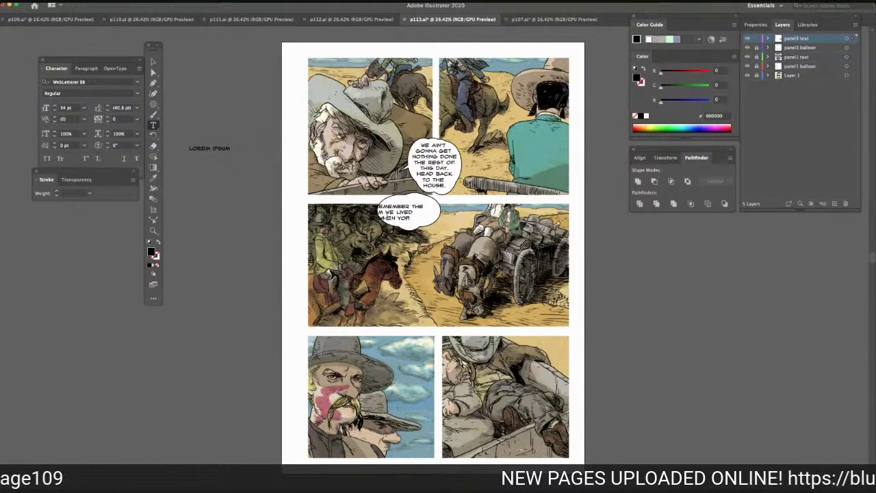
text(U )
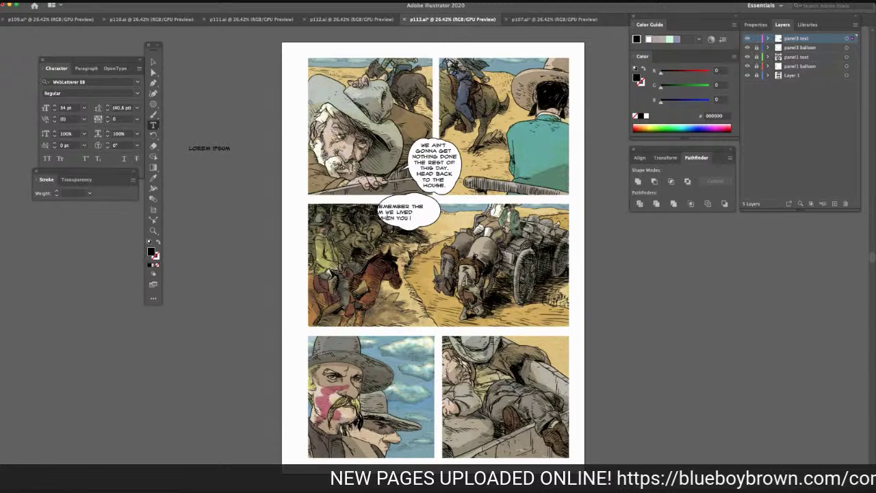
text(WERE )
text(FOU)
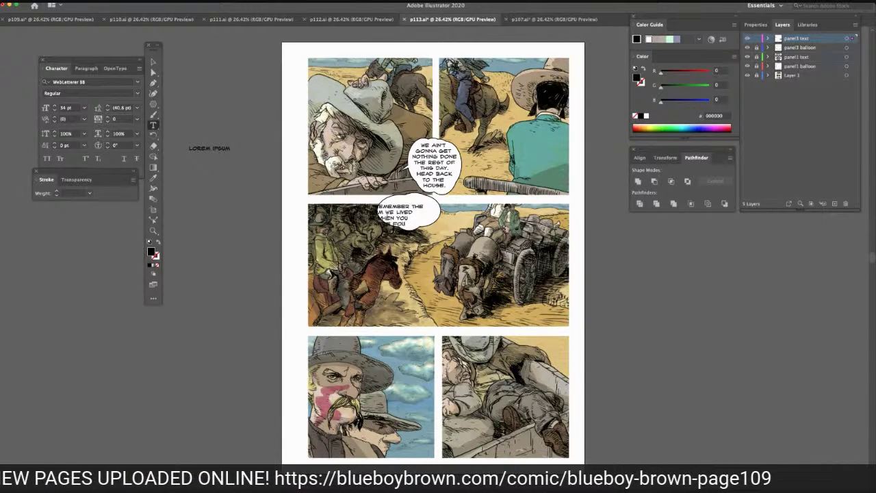
text(R?)
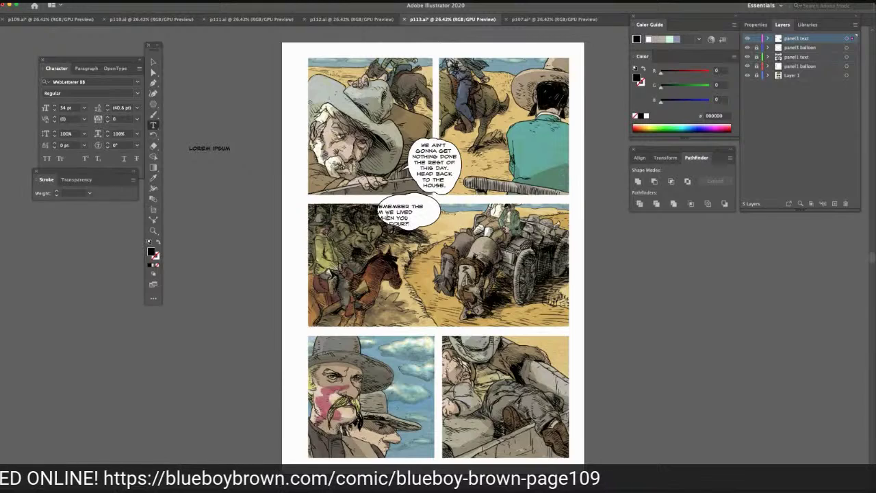
Rebreak panel three's dialogue into the lines "BLUE, REMEMBER", "THE FARM WE", "LIVED AT WHEN YOU" and "WERE FOUR?"
click(154, 63)
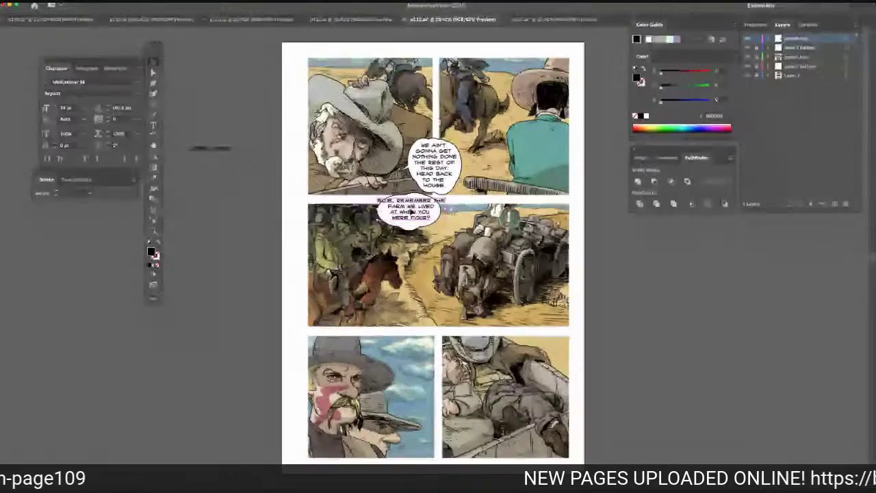
click(153, 125)
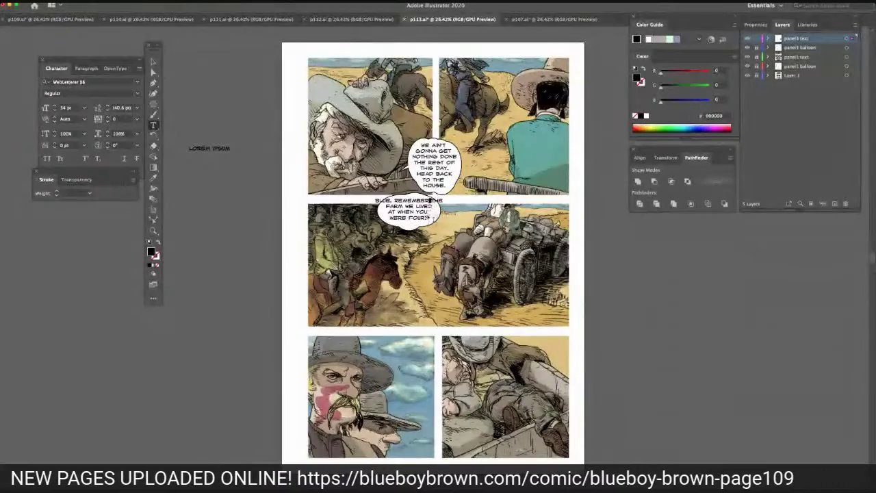
key(Return)
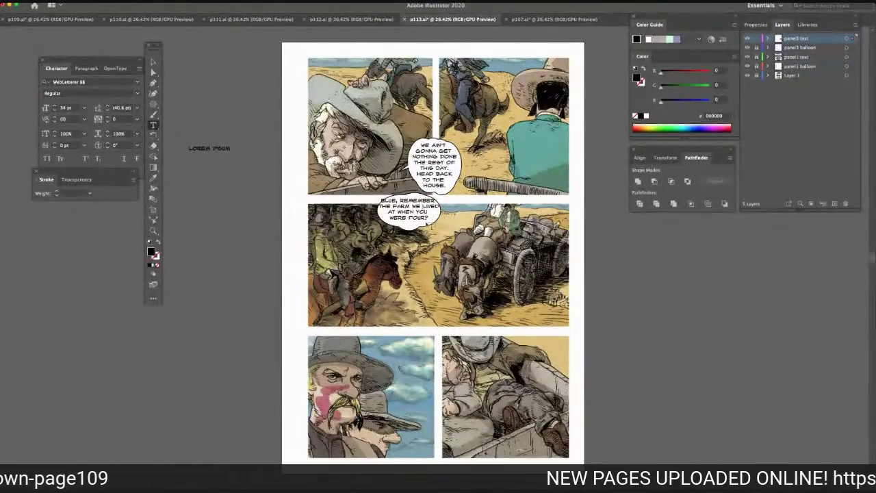
key(Return)
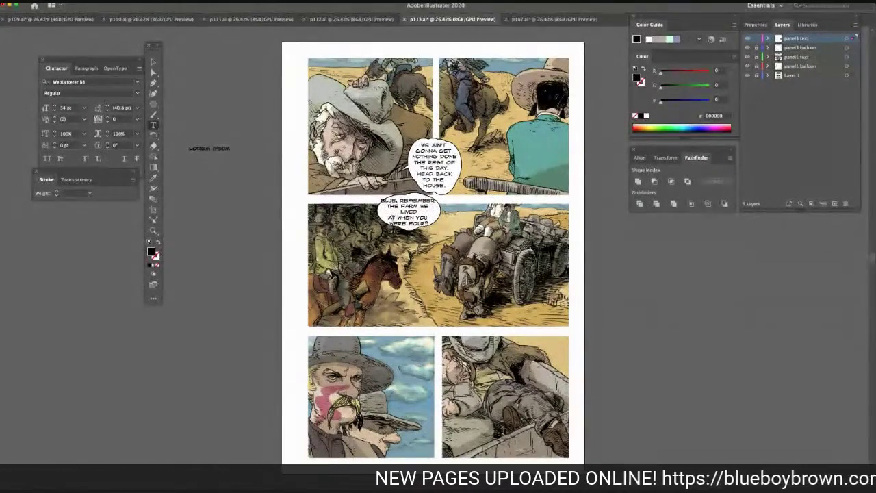
key(BackSpace)
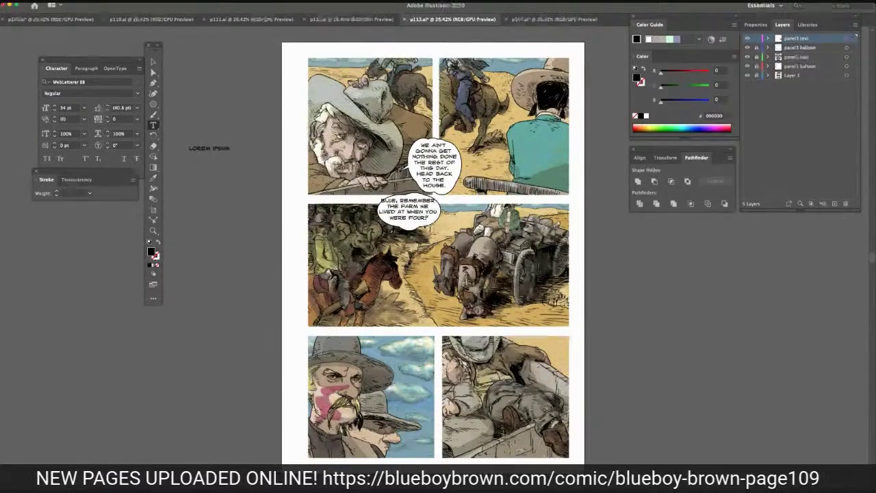
Lower the dialogue block slightly so it sits vertically centred inside panel three's balloon
click(155, 61)
click(410, 210)
drag(409, 214, 410, 213)
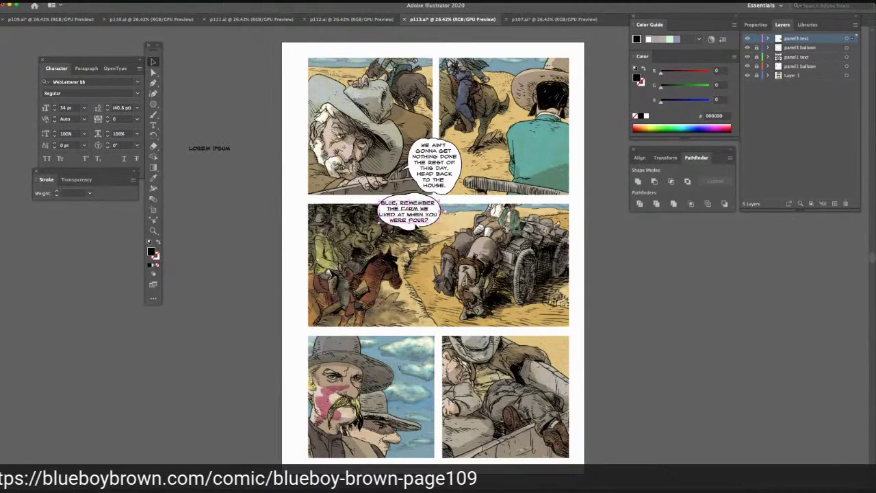
click(238, 128)
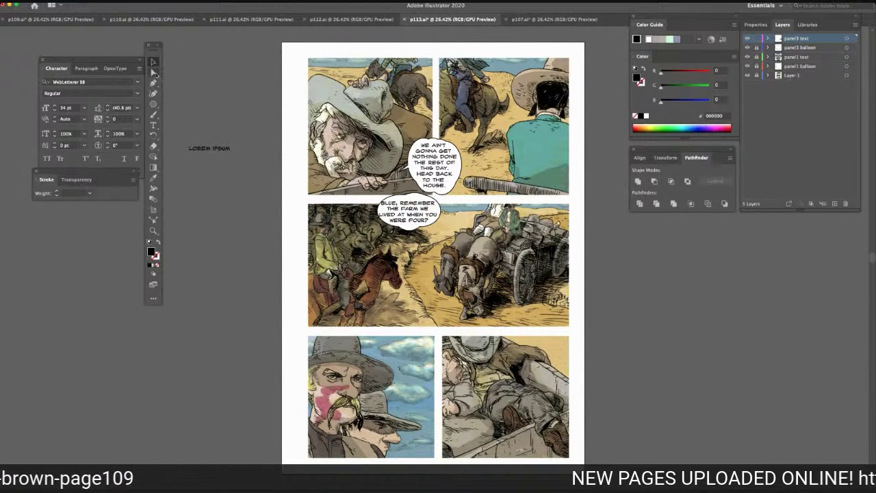
On the panel3 balloon layer, widen panel three's balloon slightly to the left around its text
click(762, 48)
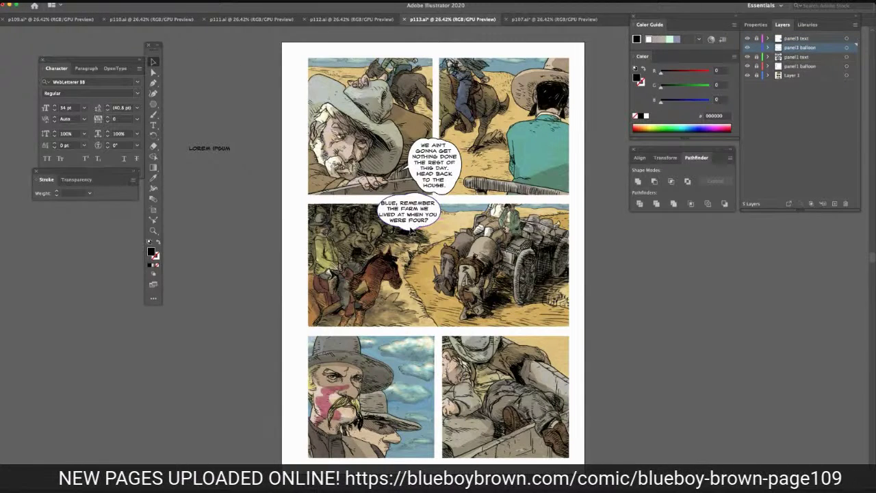
click(411, 230)
click(441, 211)
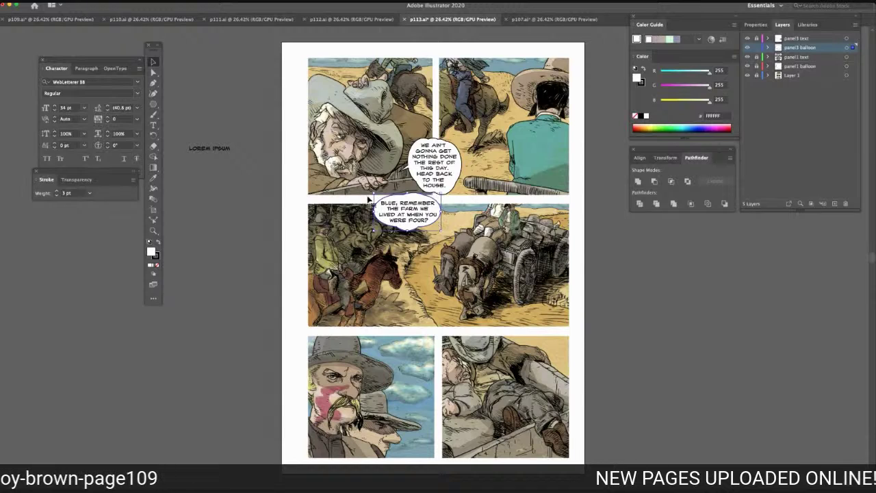
Delete the leftover "LOREM IPSUM" placeholder text beside the comic page
click(244, 130)
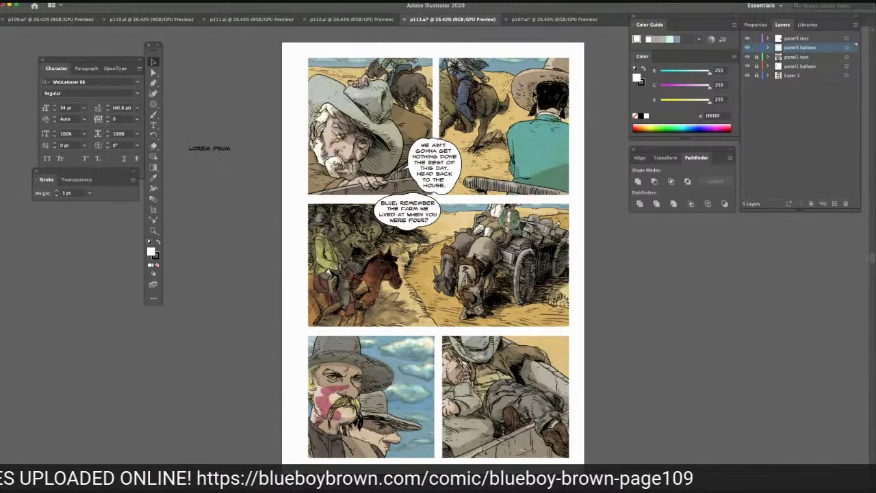
click(208, 148)
key(Delete)
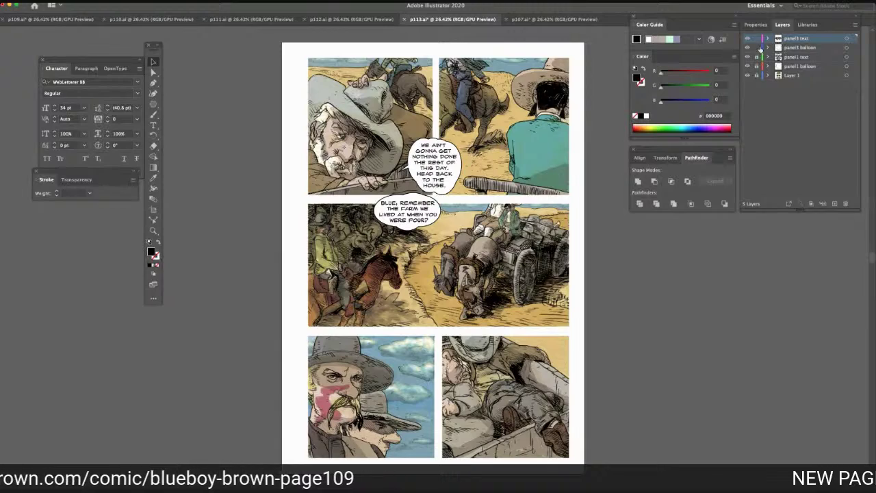
Paste a white circle onto the panel3 balloon layer and place it over the right end of panel three's balloon
click(801, 47)
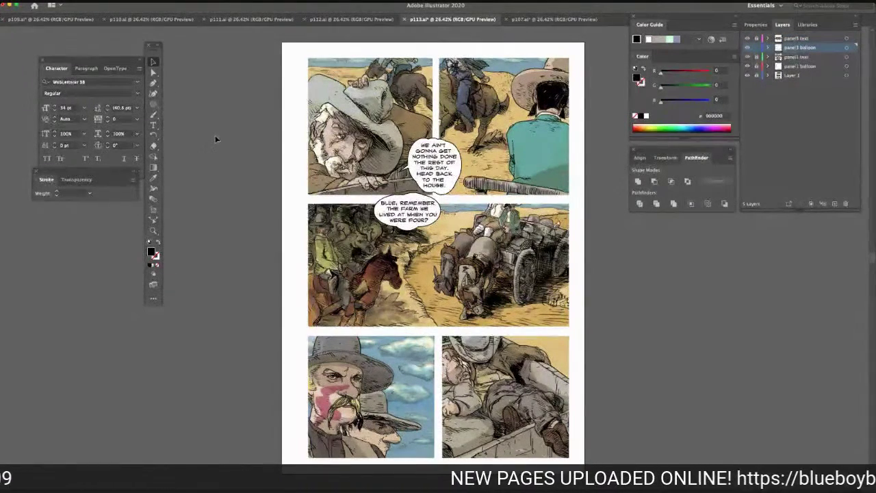
key(ctrl+v)
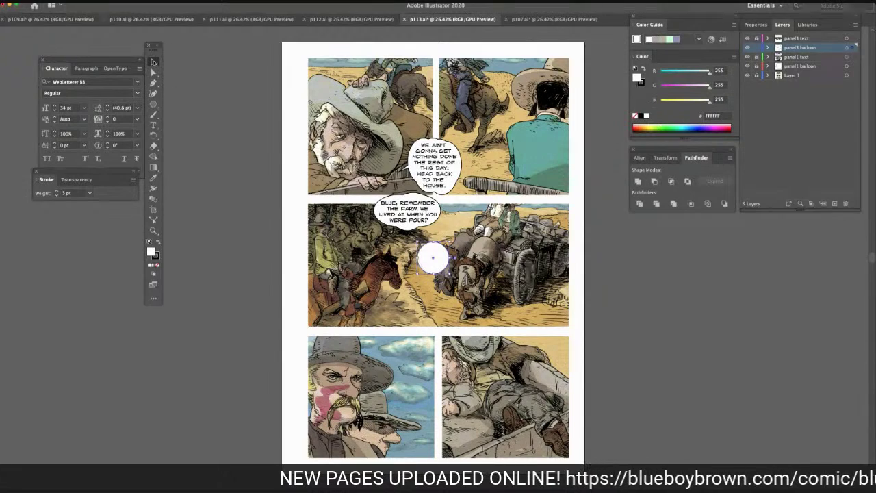
drag(431, 257, 423, 211)
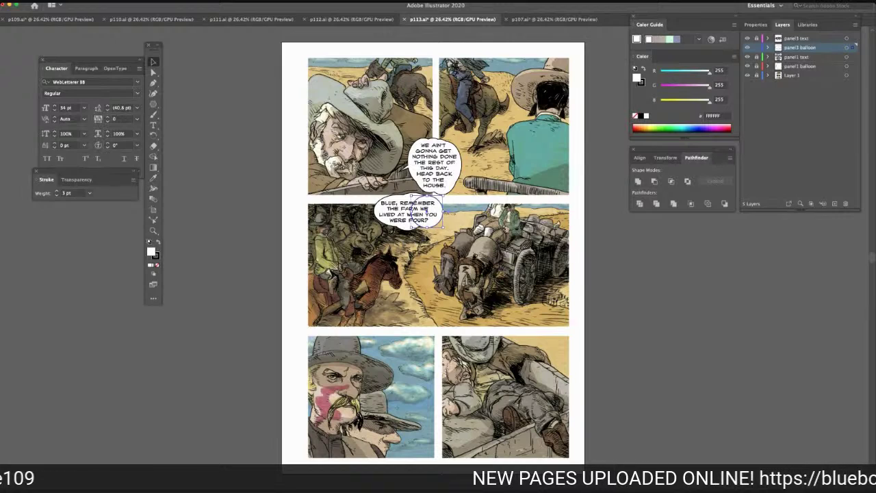
double_click(427, 230)
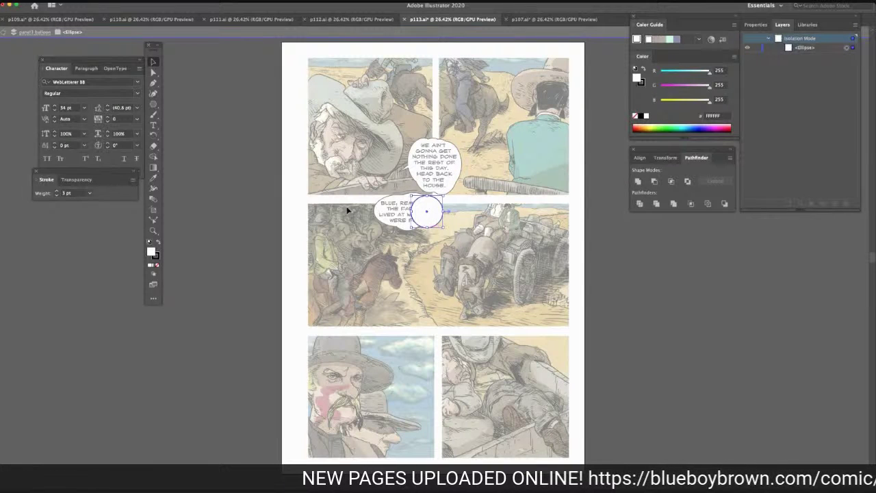
click(4, 32)
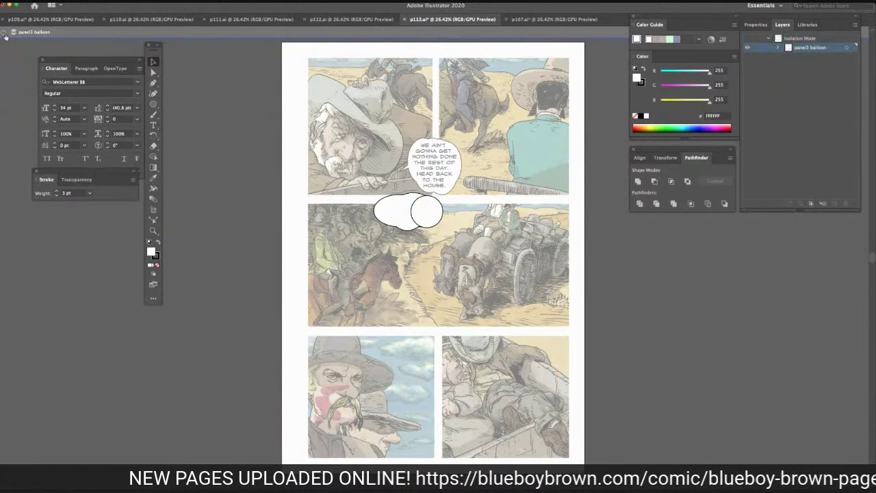
click(3, 34)
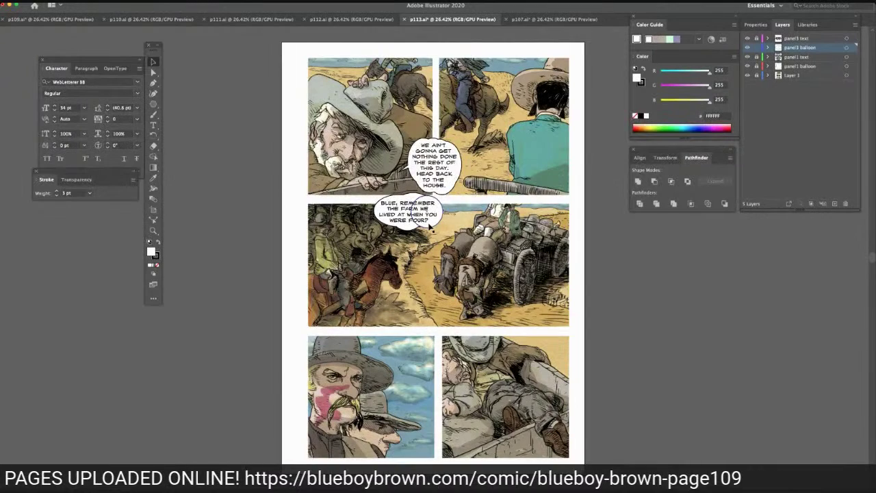
drag(429, 228, 439, 203)
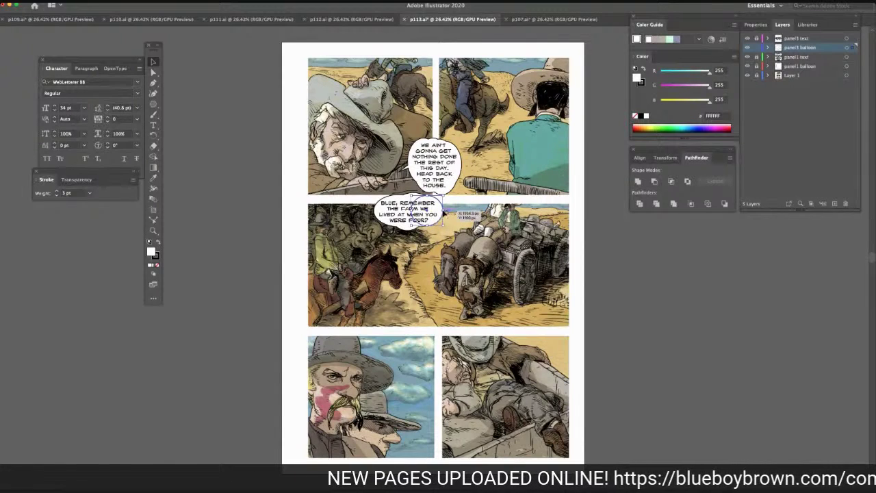
key(Return)
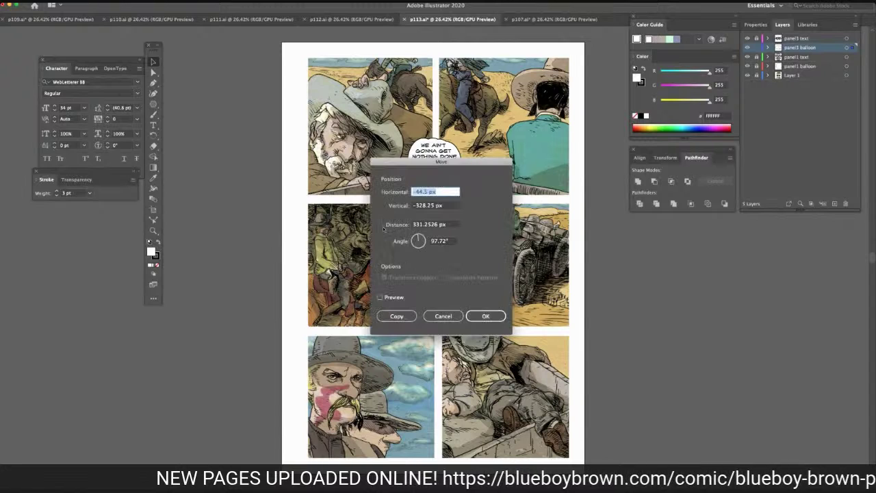
click(428, 319)
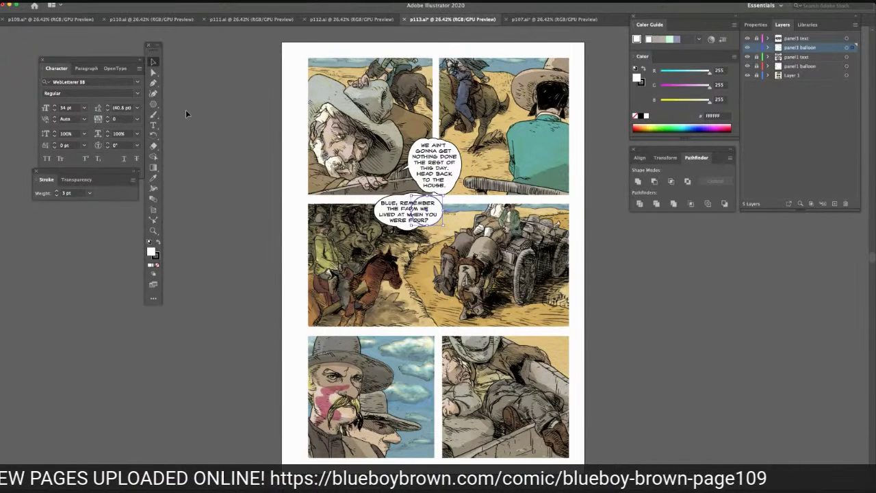
Unite the circle with panel three's balloon into one shape and shift it slightly left around the dialogue
click(153, 72)
drag(390, 199, 426, 220)
click(638, 180)
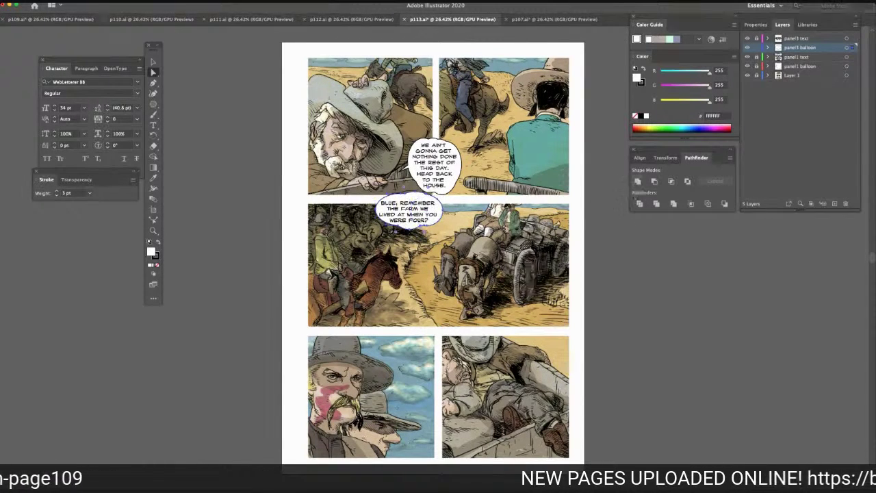
click(607, 249)
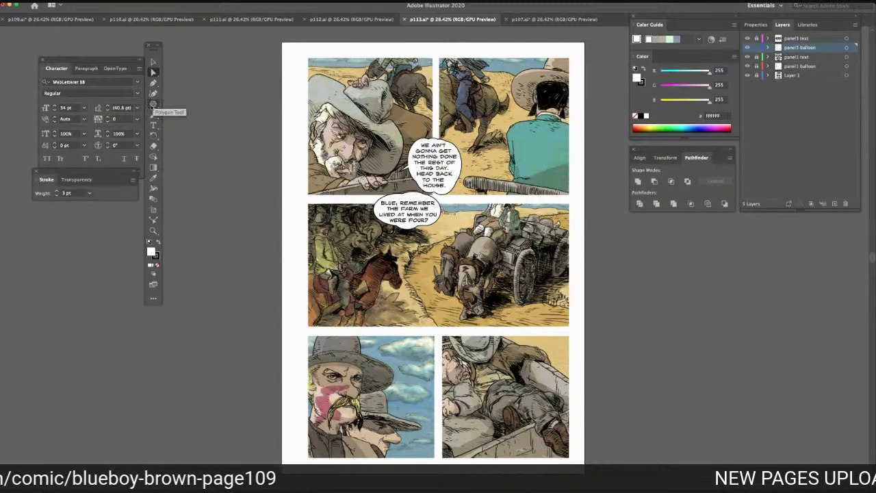
Draw a white triangle beside the page with the Polygon tool and squash it into a thin, nearly horizontal sliver
click(154, 104)
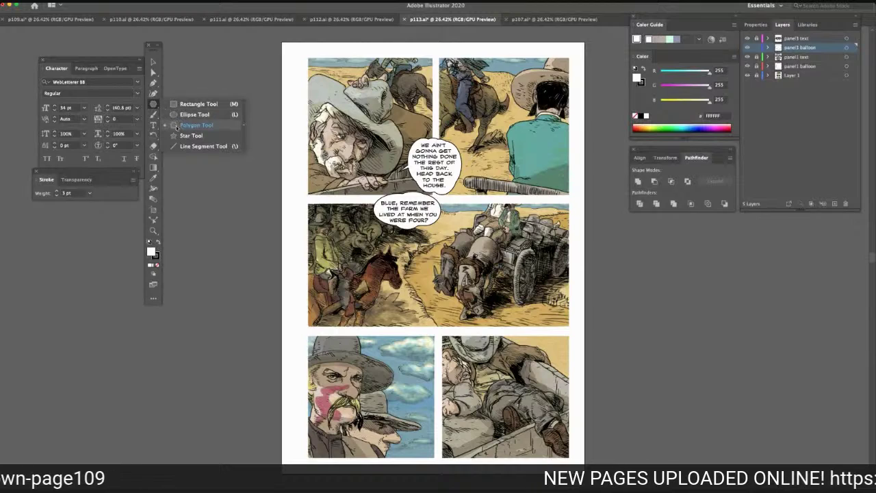
click(195, 125)
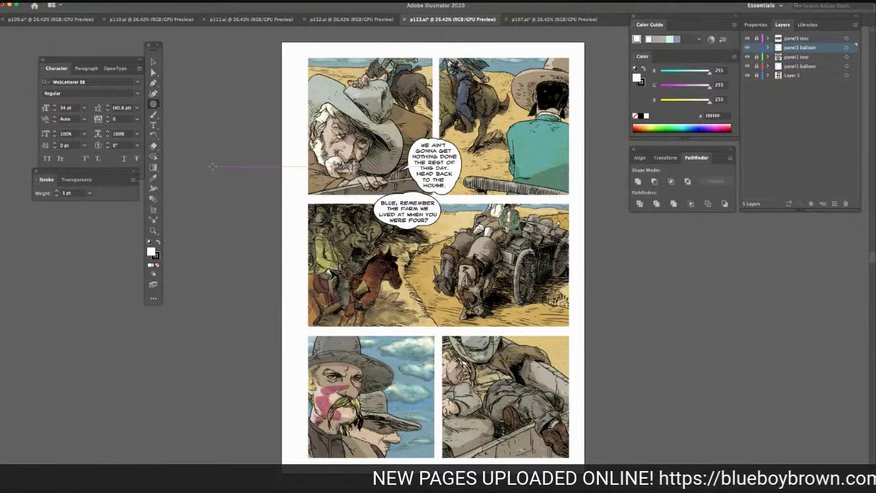
drag(213, 167, 250, 168)
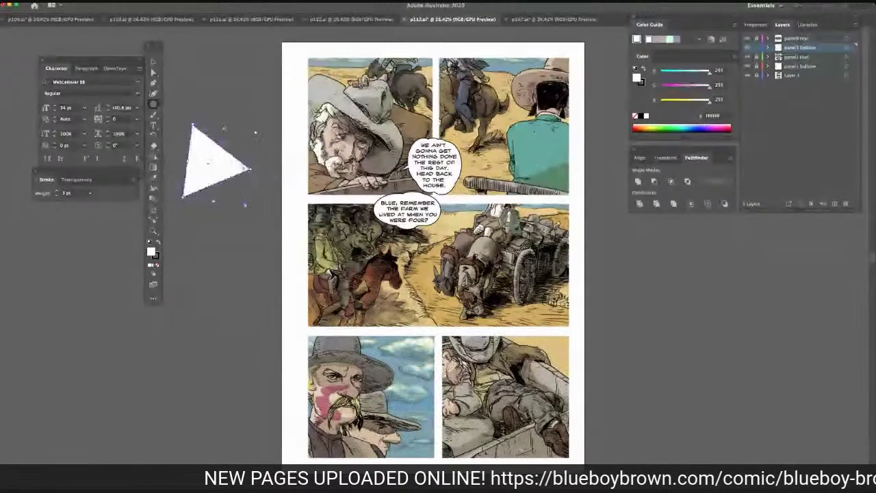
key(v)
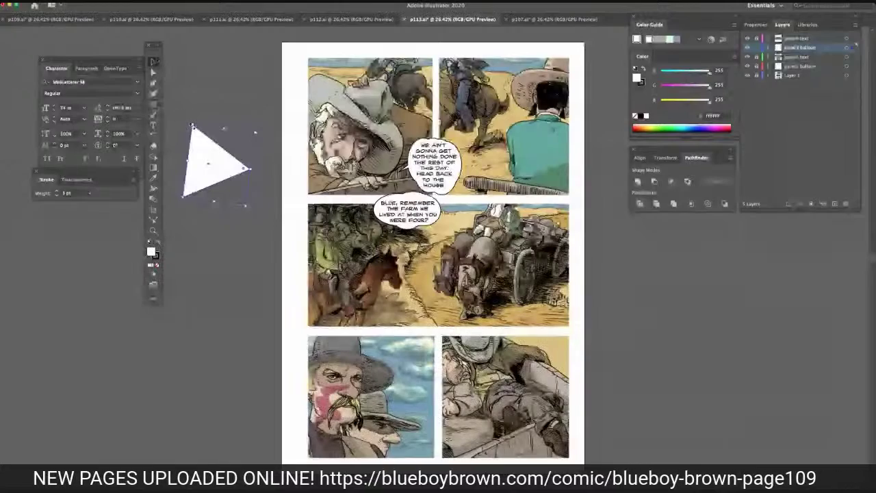
drag(193, 125, 366, 205)
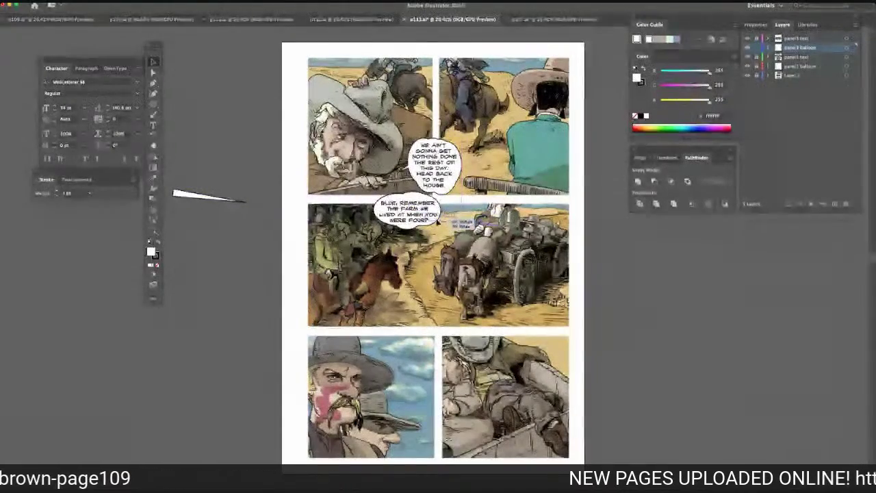
Place the sliver as a tail from panel three's balloon towards the wagon driver and merge it with the balloon
drag(437, 219, 437, 219)
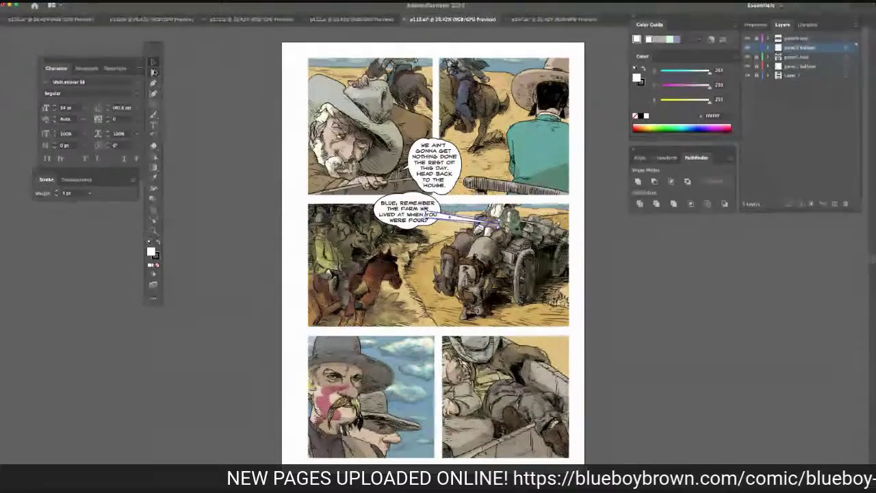
click(154, 72)
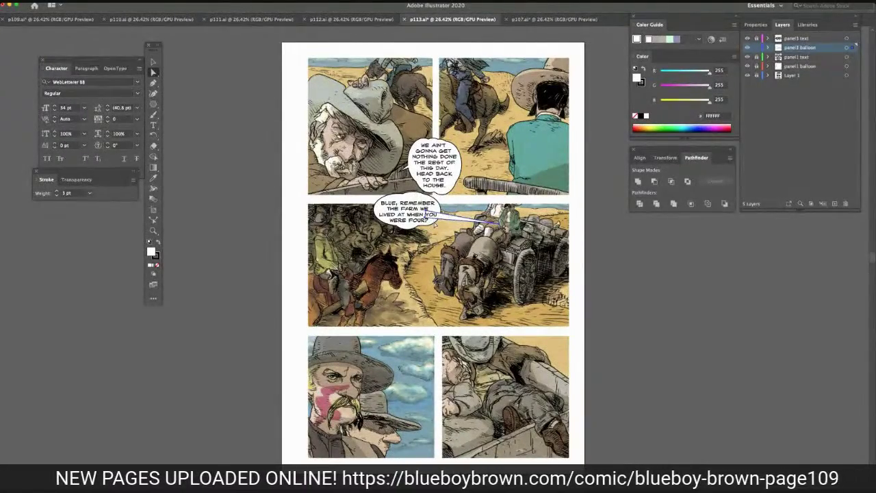
click(633, 236)
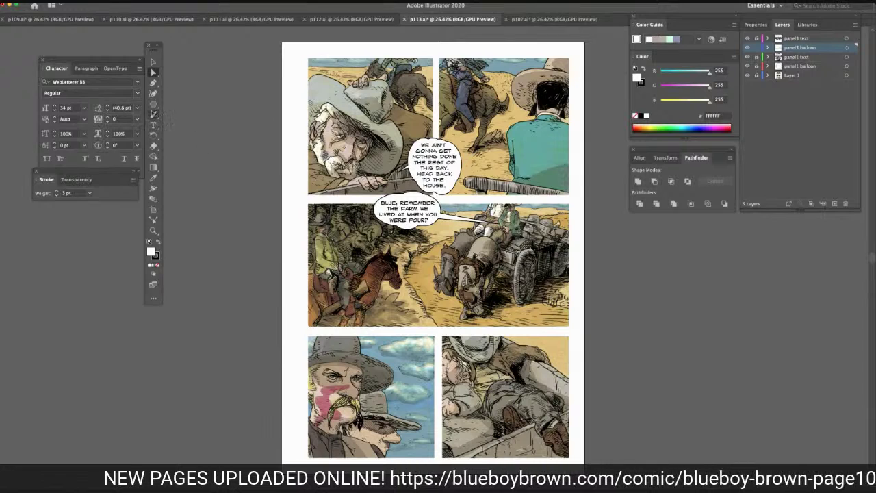
Draw a small white ellipse on the empty canvas beside the page with the Ellipse tool
click(153, 105)
drag(153, 105, 181, 115)
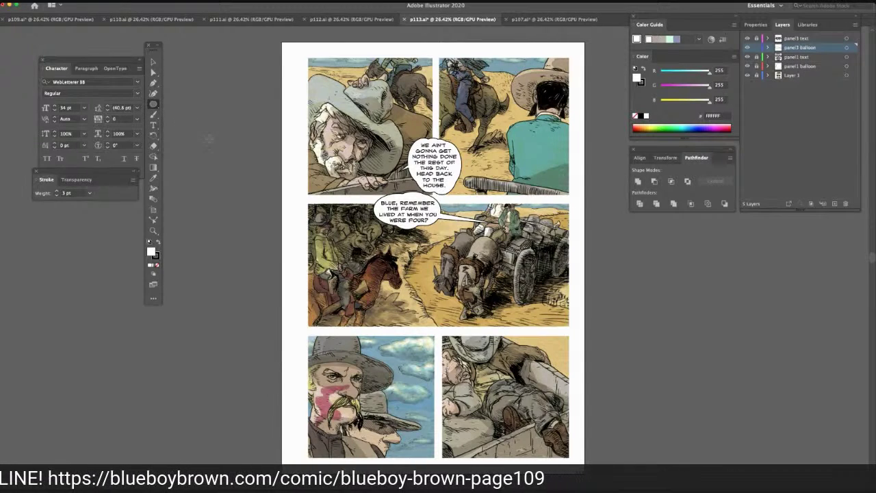
drag(198, 156, 234, 184)
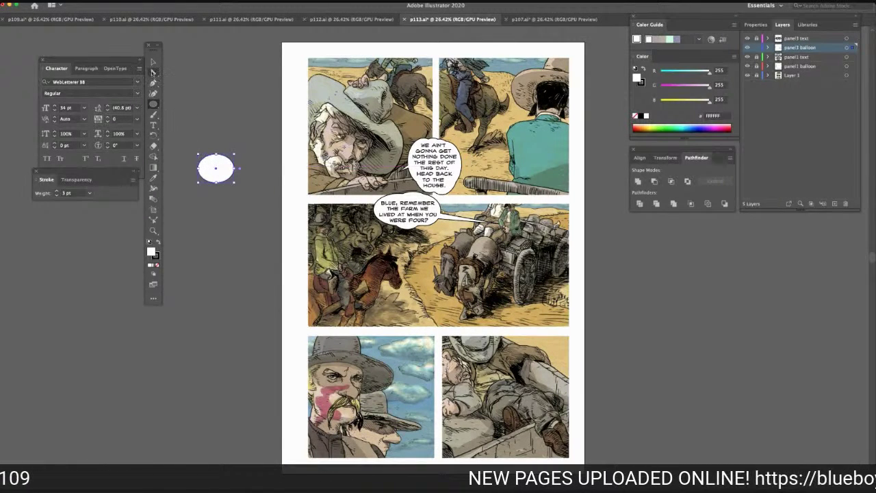
Place the white ellipse in panel three just below the first balloon and overlap a copy on its right side
click(153, 61)
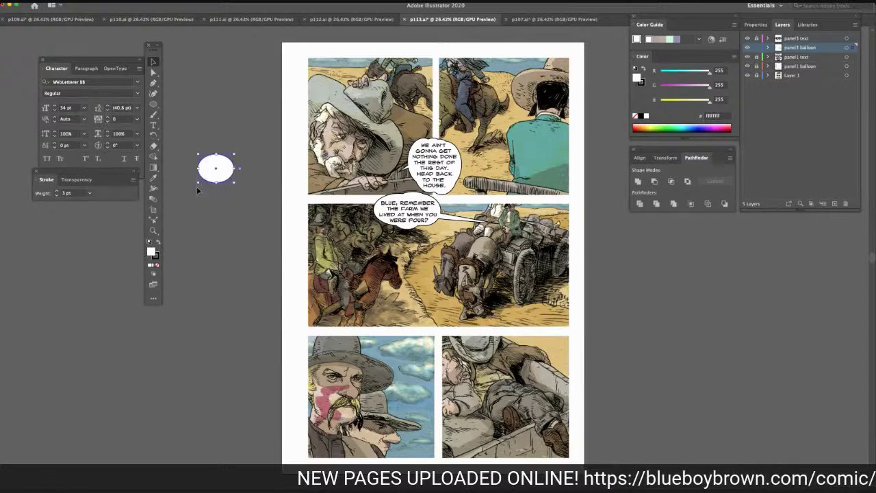
drag(214, 175, 417, 258)
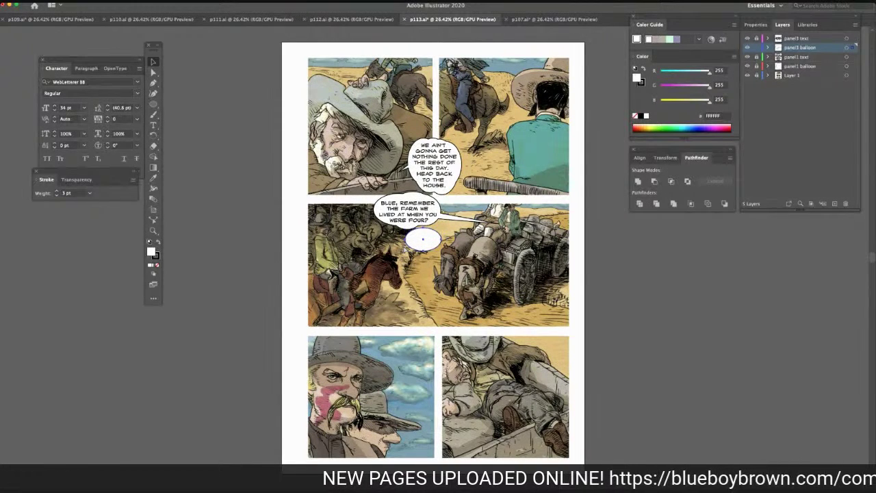
alt+drag(408, 250, 418, 269)
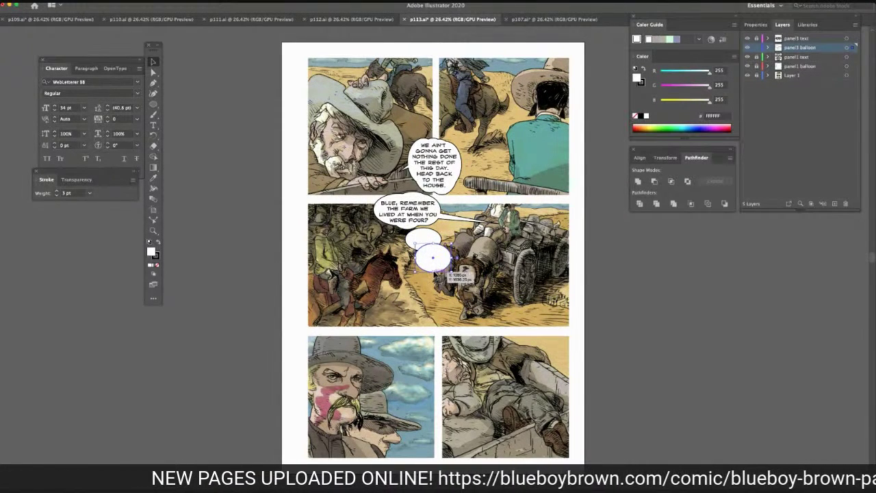
drag(433, 272, 425, 239)
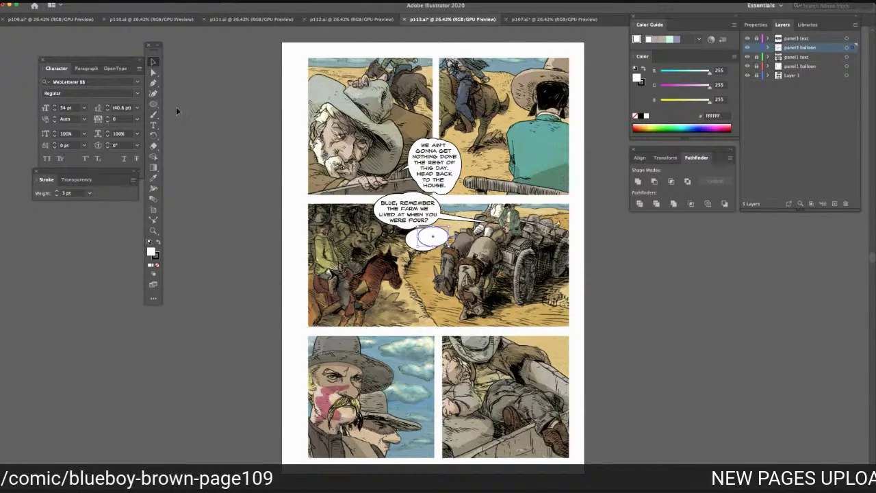
Paste another copy of the ellipse, overlap it on the lower part of the other two, and unite all three into one balloon
key(super+v)
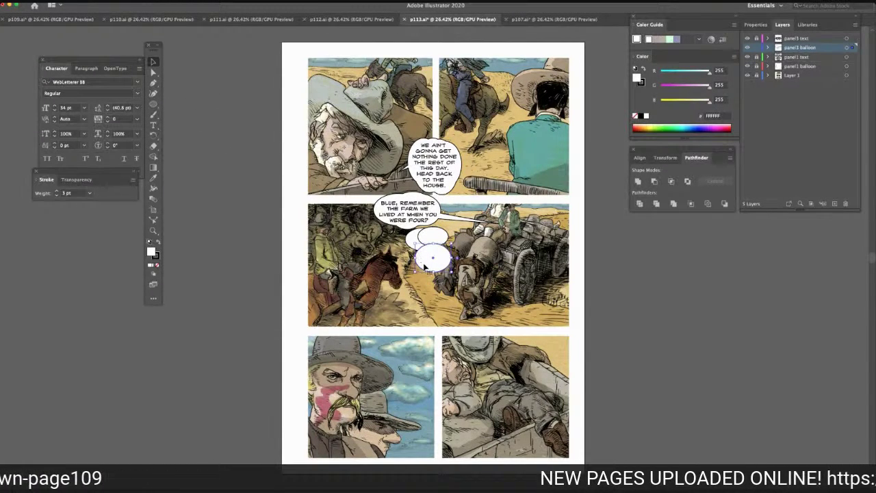
drag(424, 265, 421, 249)
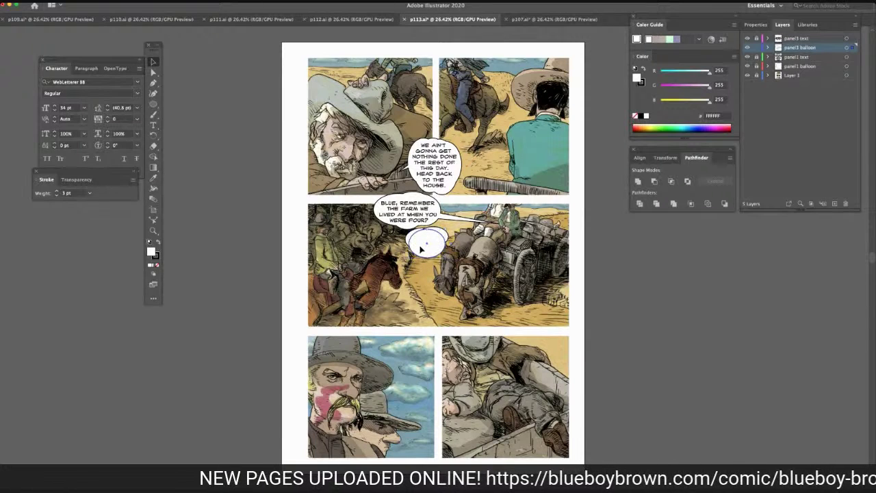
drag(421, 249, 420, 250)
click(153, 73)
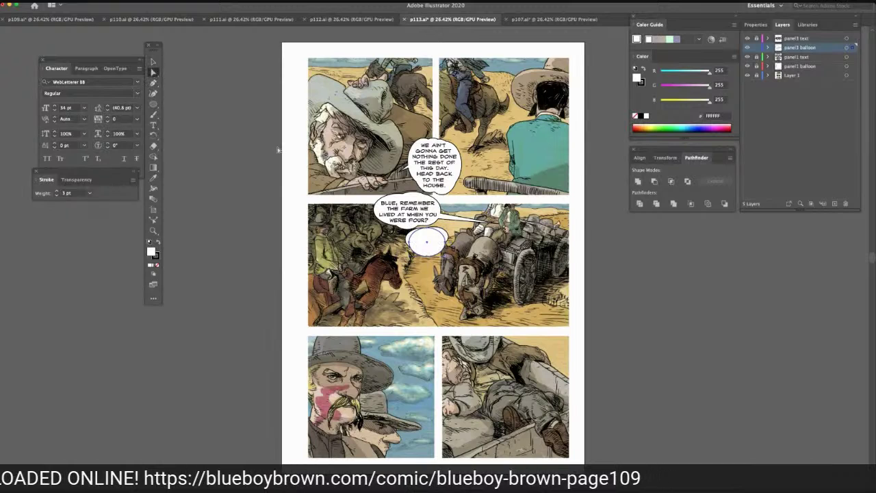
drag(397, 234, 434, 244)
click(638, 182)
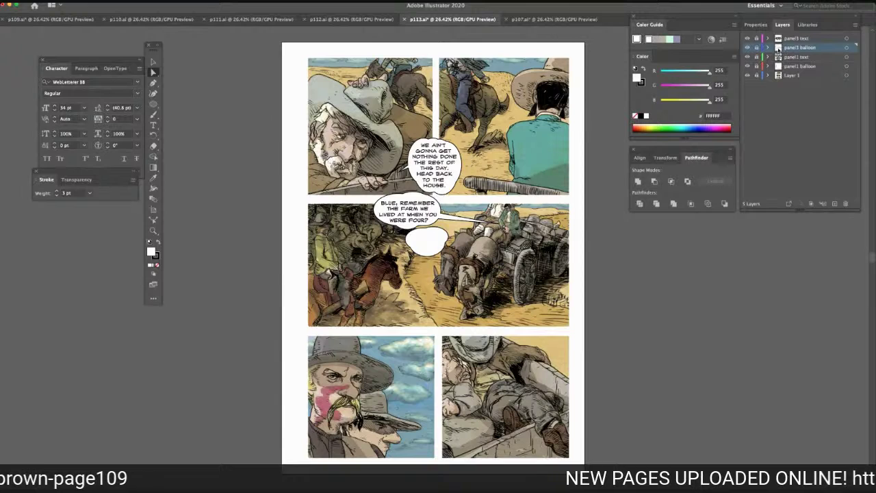
Add a new layer above the panel3 text layer and name it "opanel3 text2"
click(796, 39)
click(835, 204)
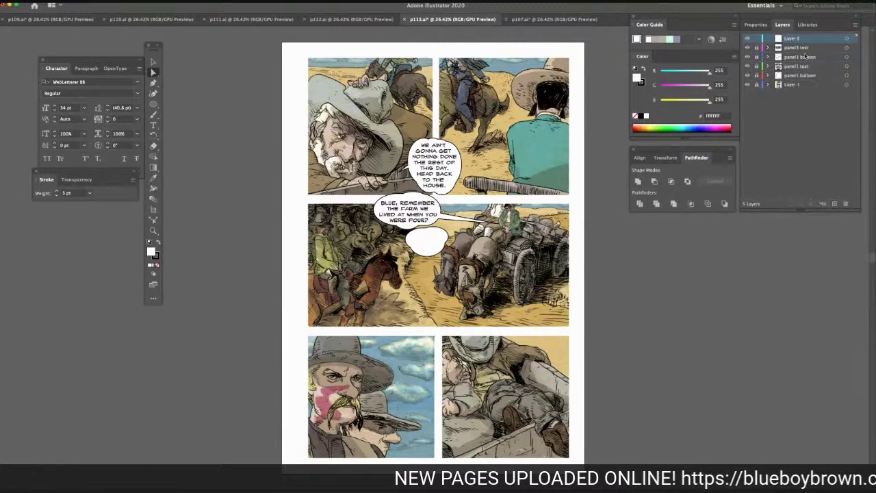
double_click(794, 39)
text(p)
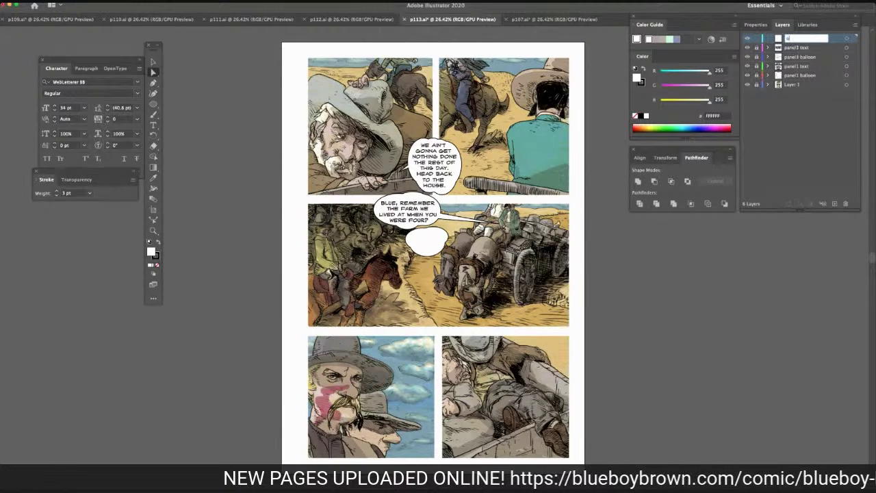
text(anel3 t)
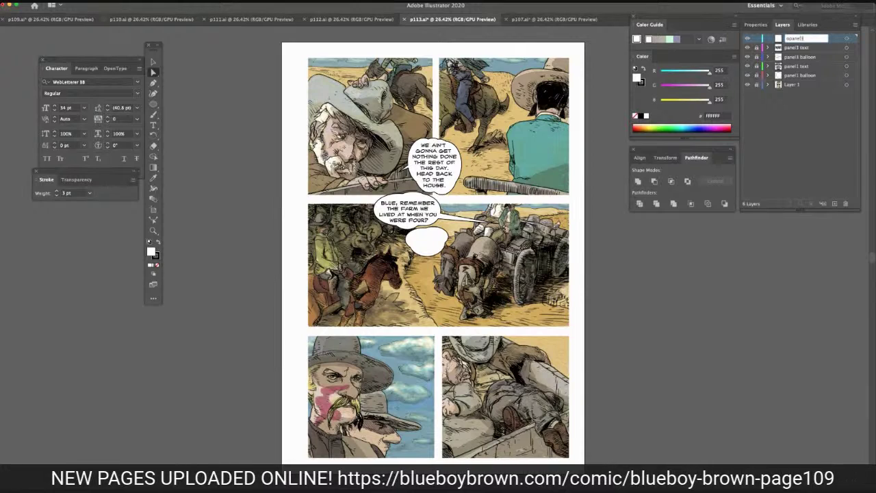
text(ext2)
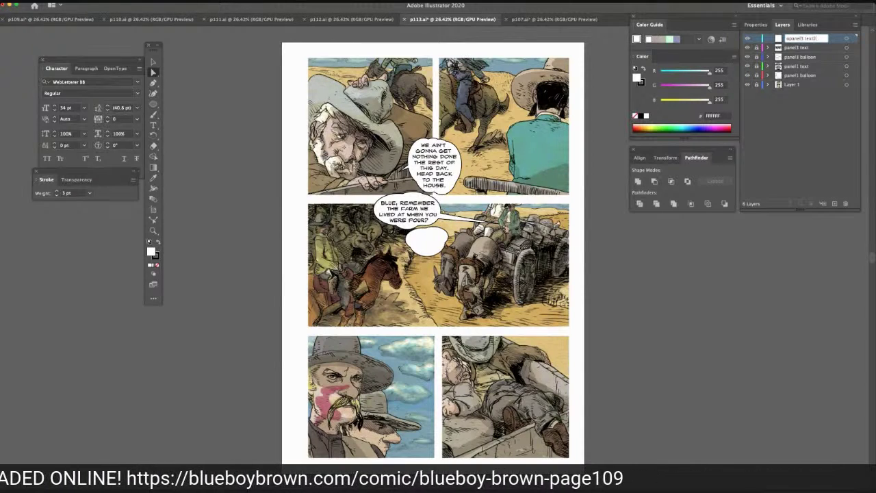
key(Return)
Add the dialogue "THE ONE WITH THE ROOT CELLAR IN THE BARN?" on four lines at panel three's second balloon
key(t)
click(419, 242)
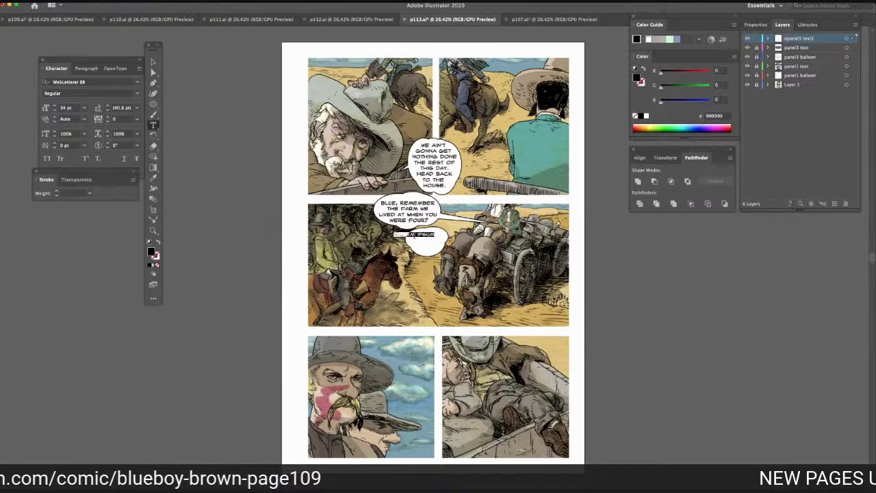
text(THE ONE)
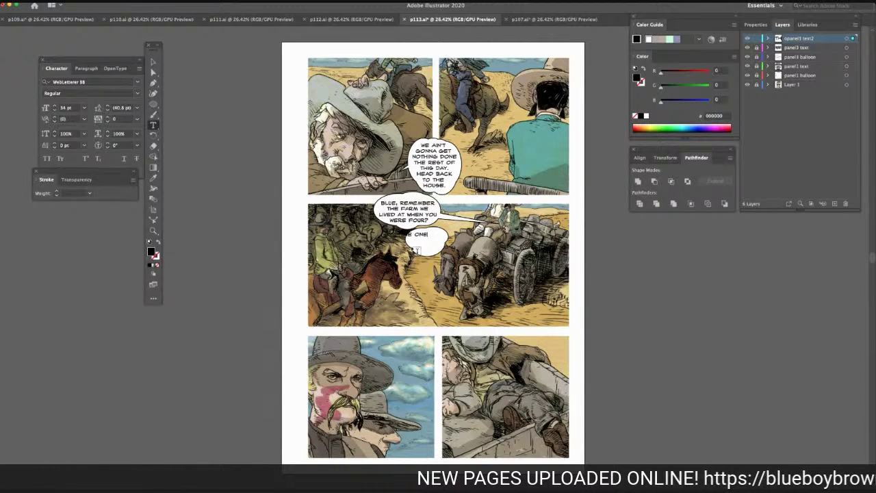
key(Return)
text(WITH THE)
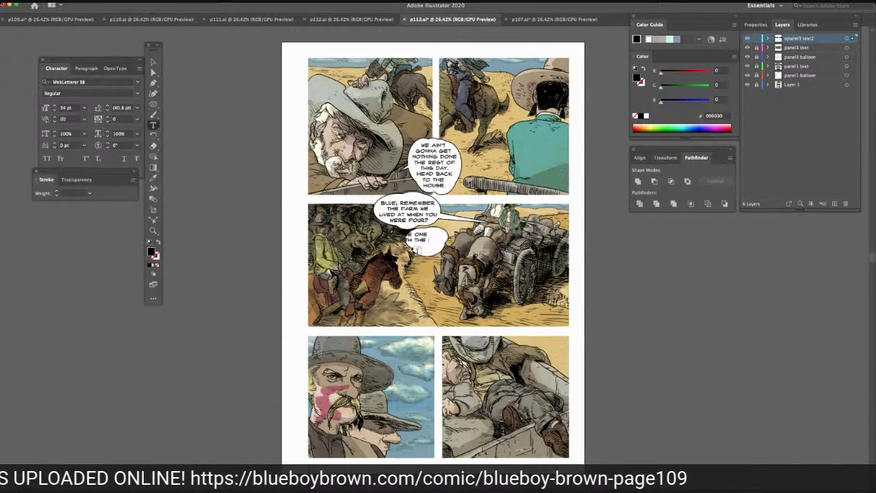
text(ROOF)
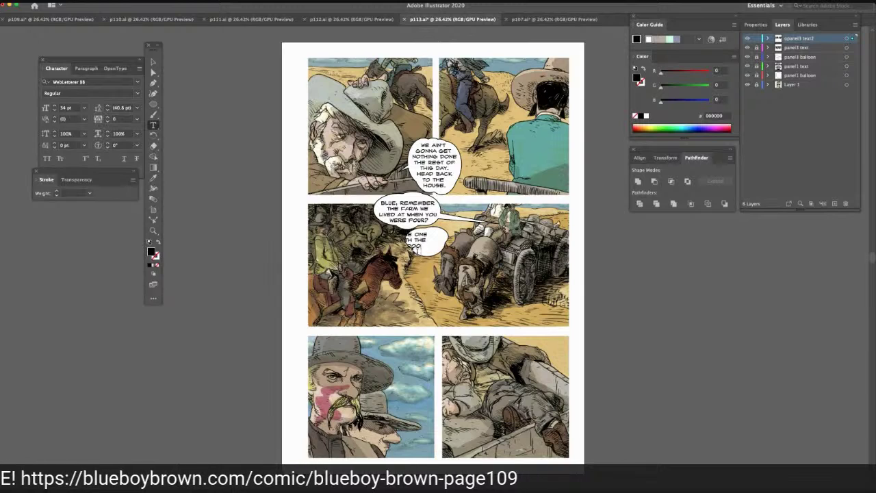
text( C)
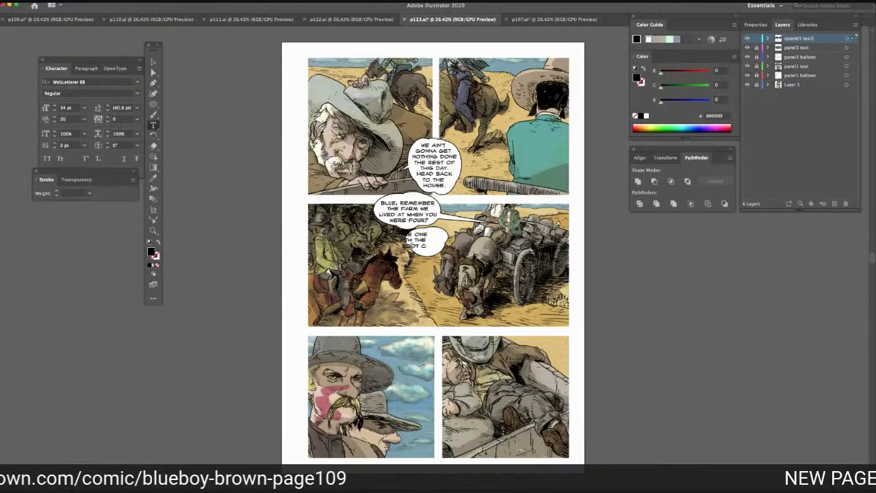
text(ELLAR)
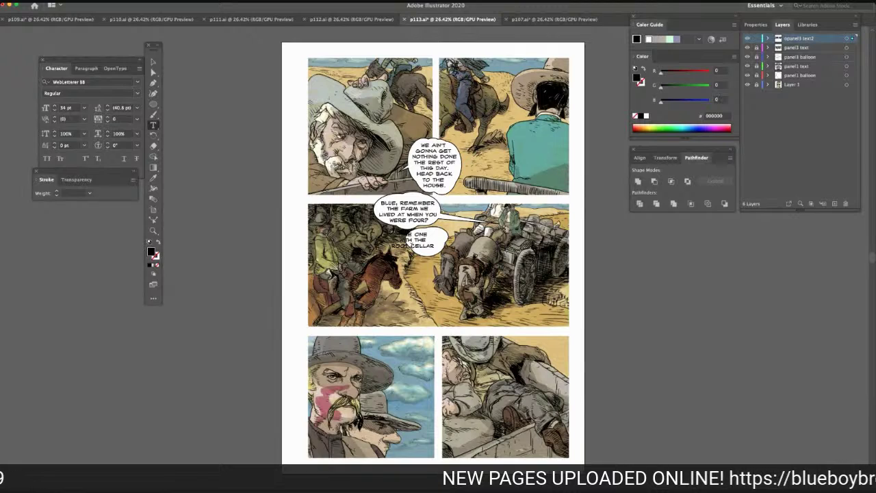
key(Return)
text(IN THE BARN)
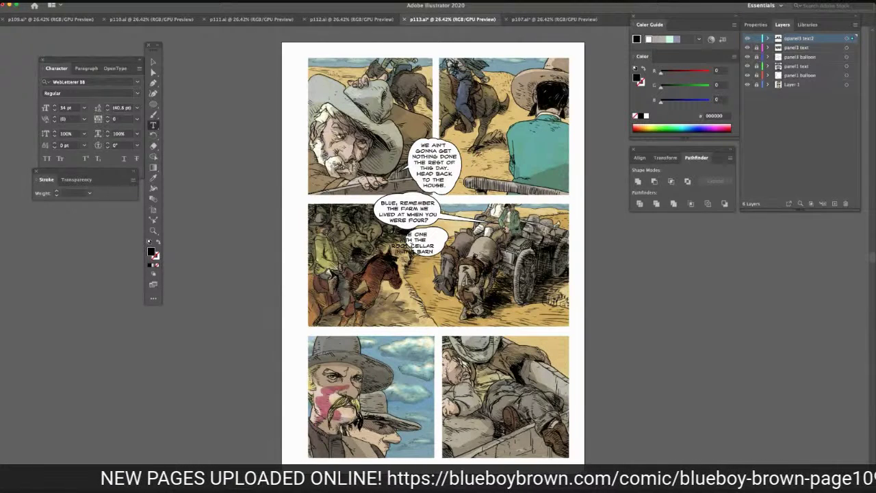
text(?)
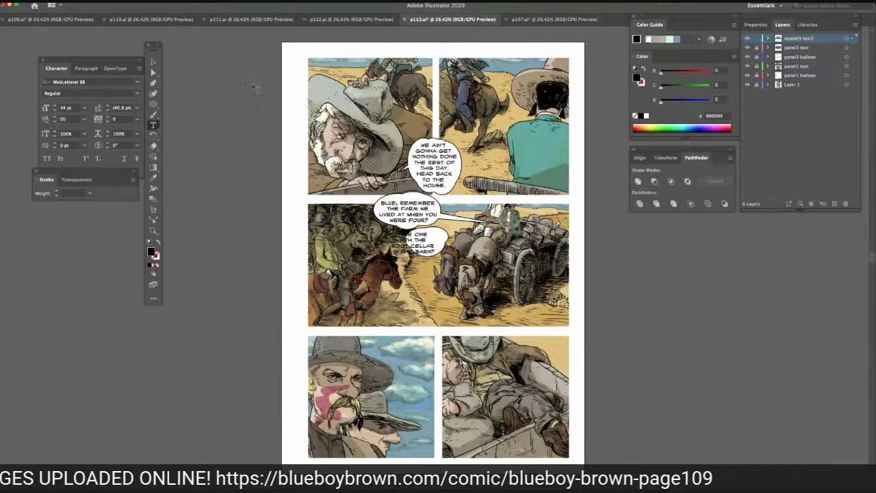
Center the dialogue over the second balloon and split its last line into "IN THE" and "BARN?"
click(153, 63)
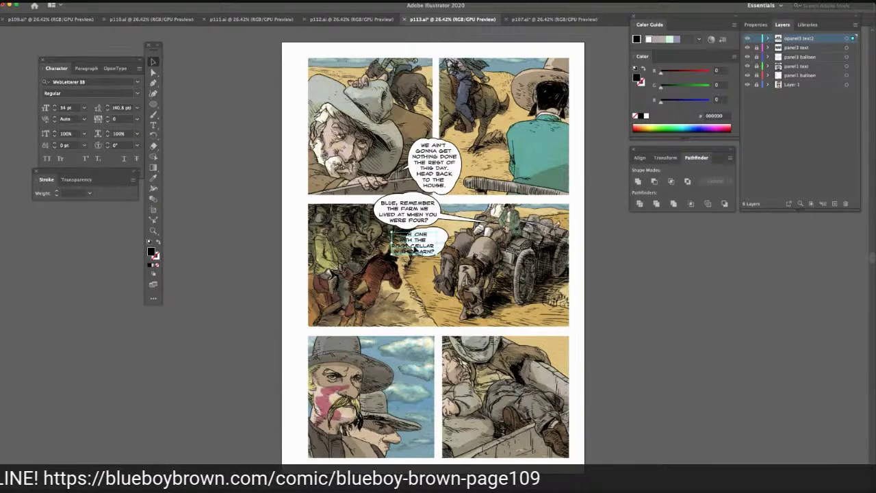
drag(415, 245, 427, 247)
click(153, 125)
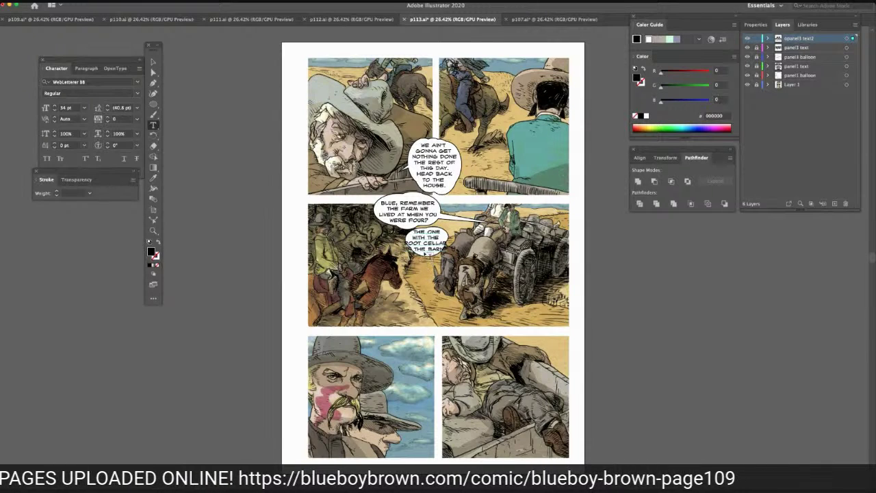
click(426, 245)
text(IN THE)
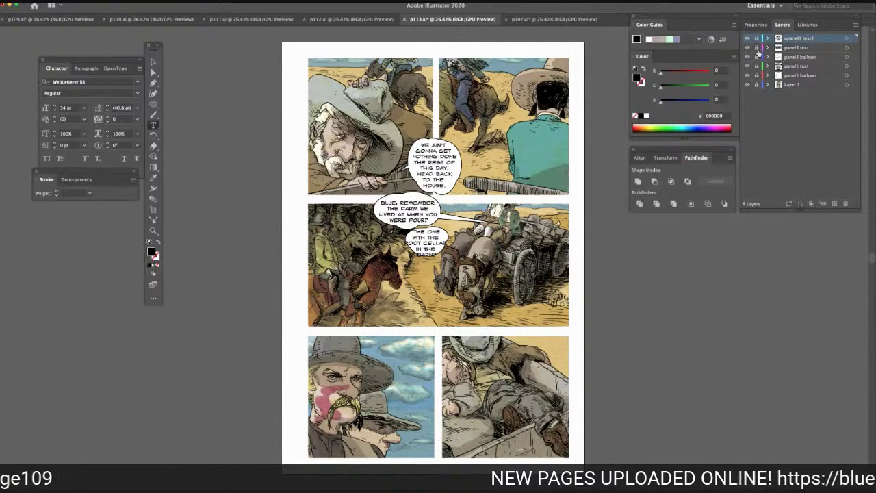
On the panel3 balloon layer, draw a small circle over the second balloon's lower right with white fill and a 3 pt stroke
click(795, 48)
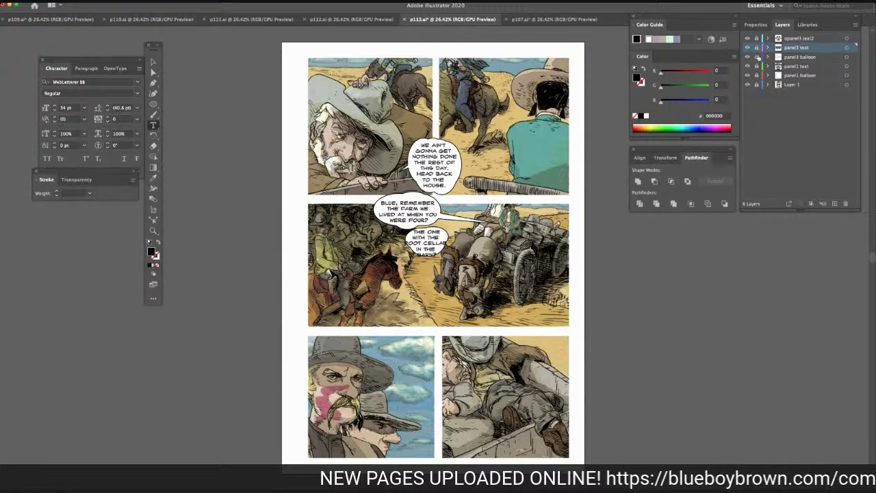
click(790, 58)
click(157, 105)
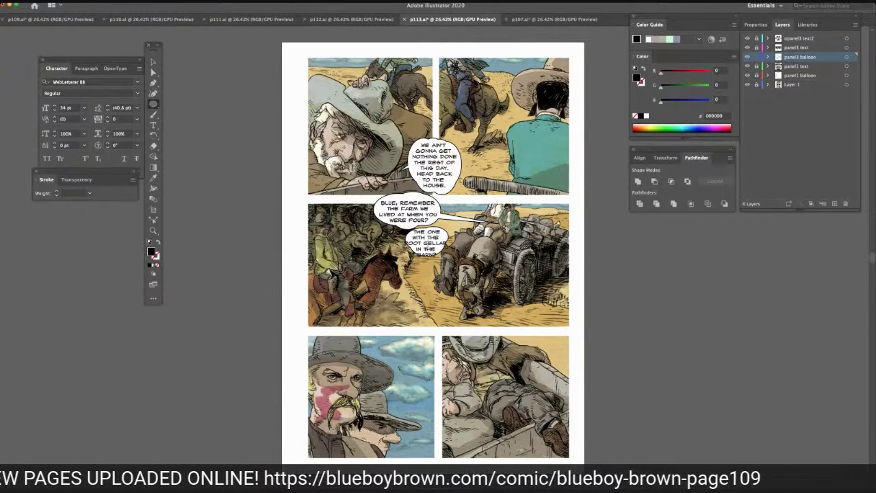
drag(428, 242, 446, 260)
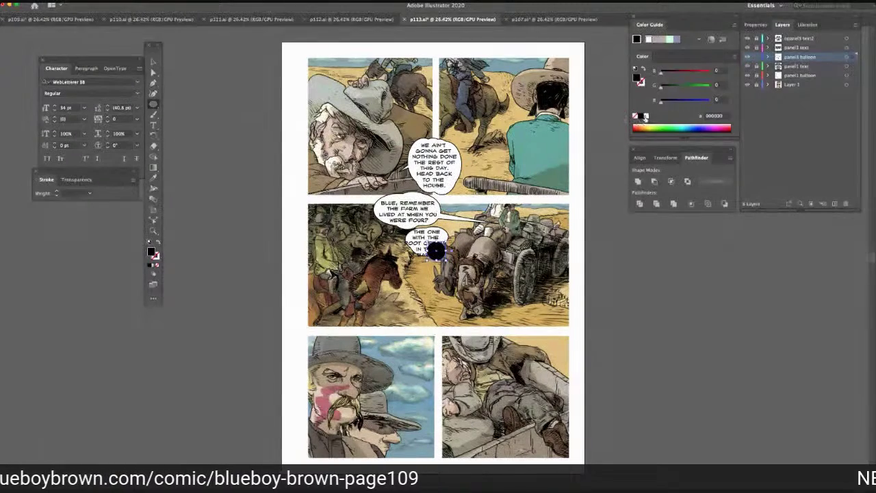
click(647, 116)
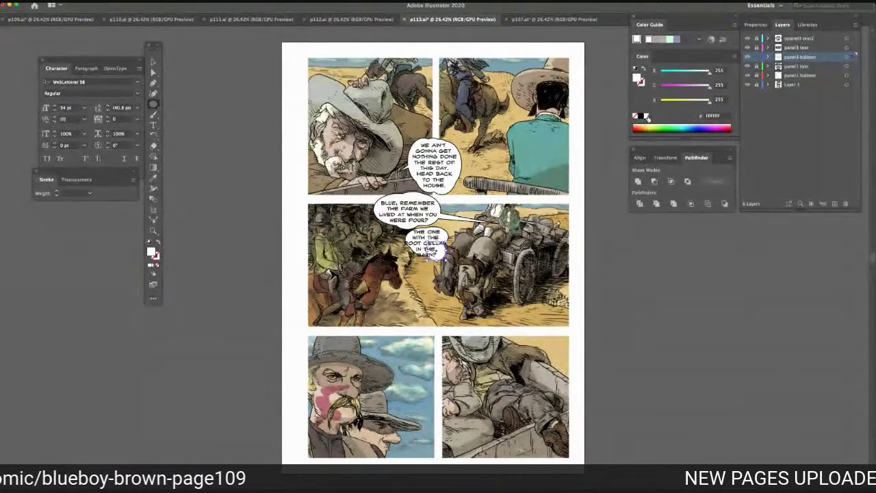
click(89, 193)
click(101, 251)
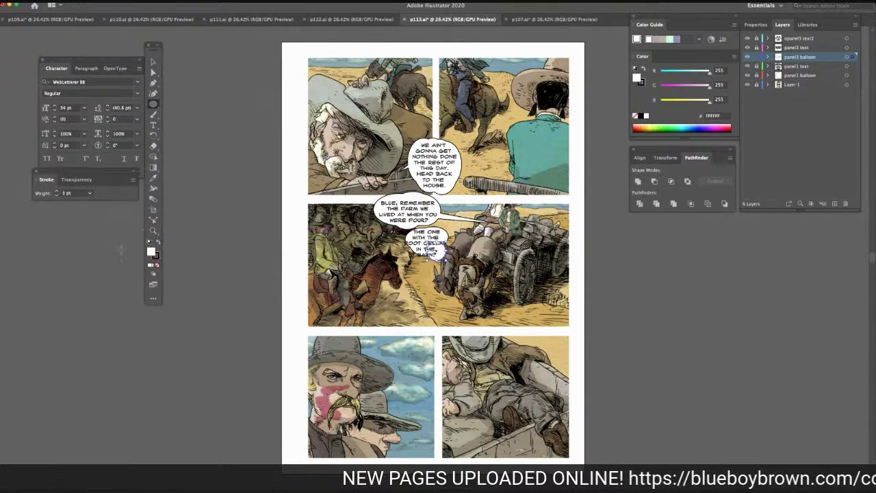
Shift the circle to the second balloon's right edge and place a copy at its bottom behind "BARN?"
click(154, 61)
drag(443, 253, 444, 253)
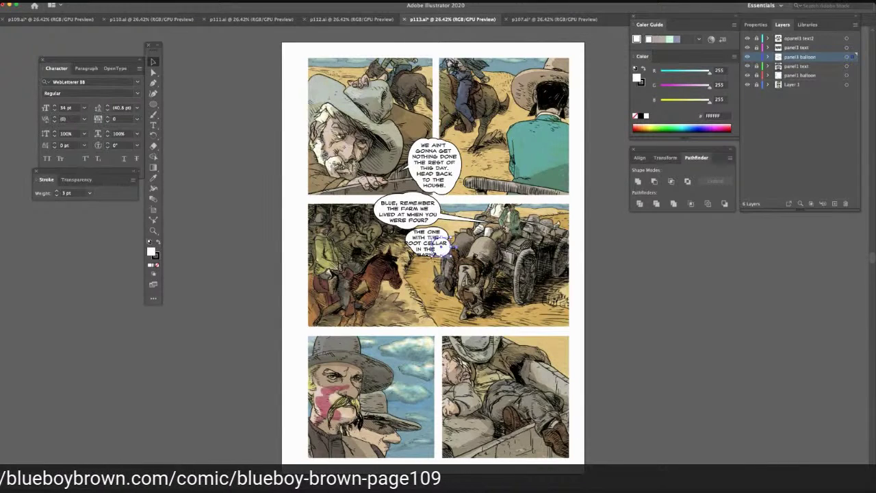
drag(440, 253, 440, 252)
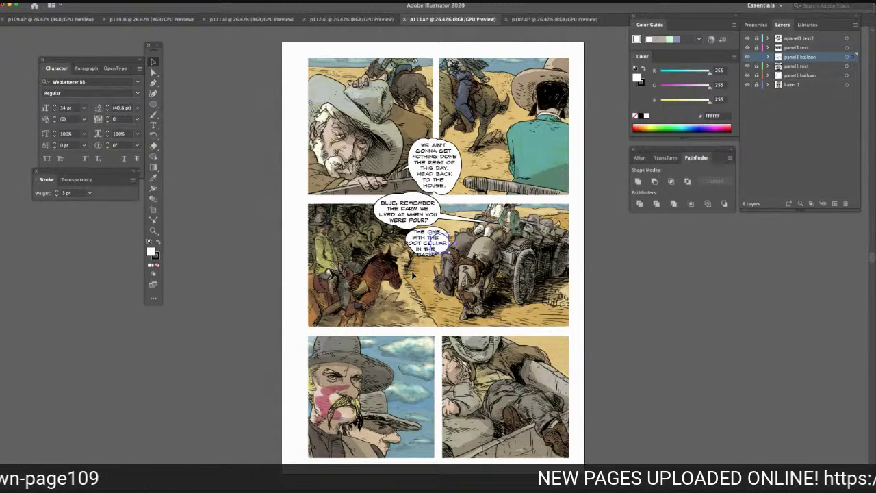
click(416, 272)
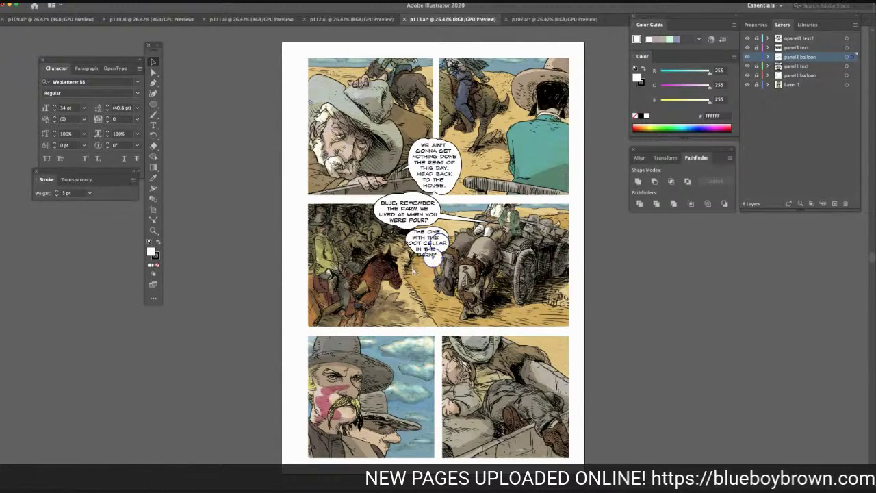
Arrange pasted circles behind the "THE ONE WITH THE ROOT CELLAR IN THE BARN?" text and unite them into a cloud-shaped balloon
drag(428, 259, 406, 249)
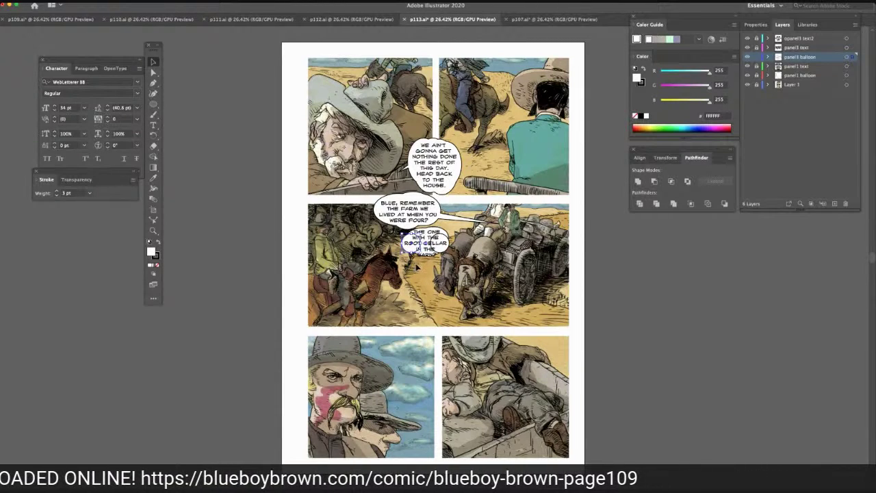
key(super+v)
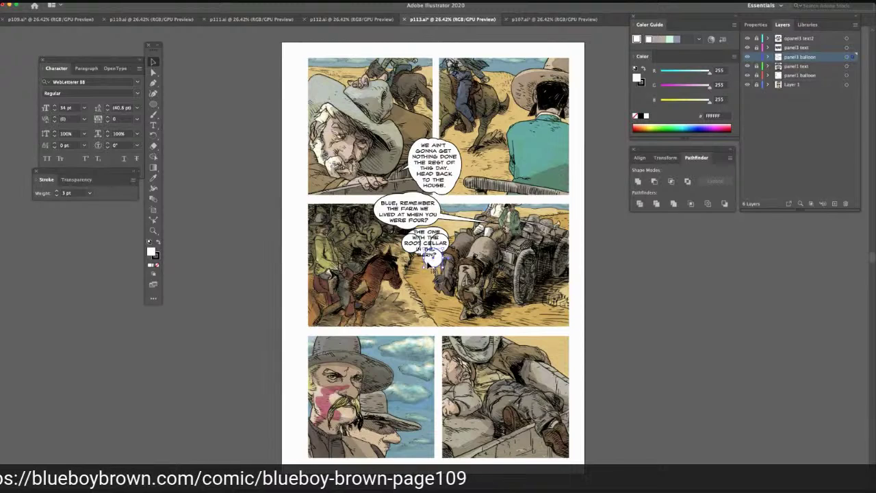
drag(429, 264, 420, 258)
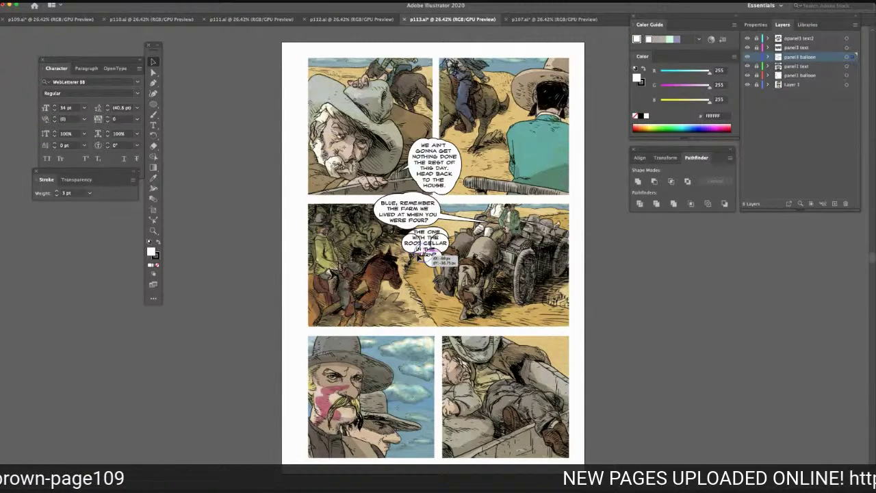
drag(419, 258, 420, 255)
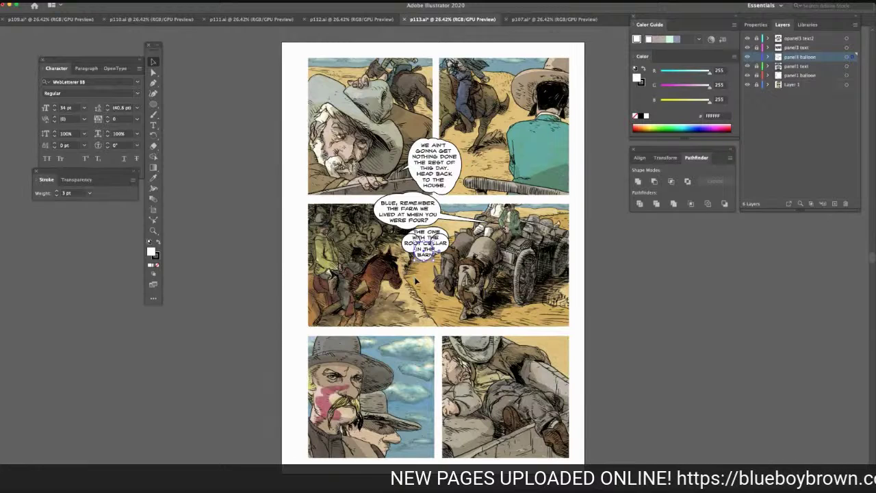
key(super+v)
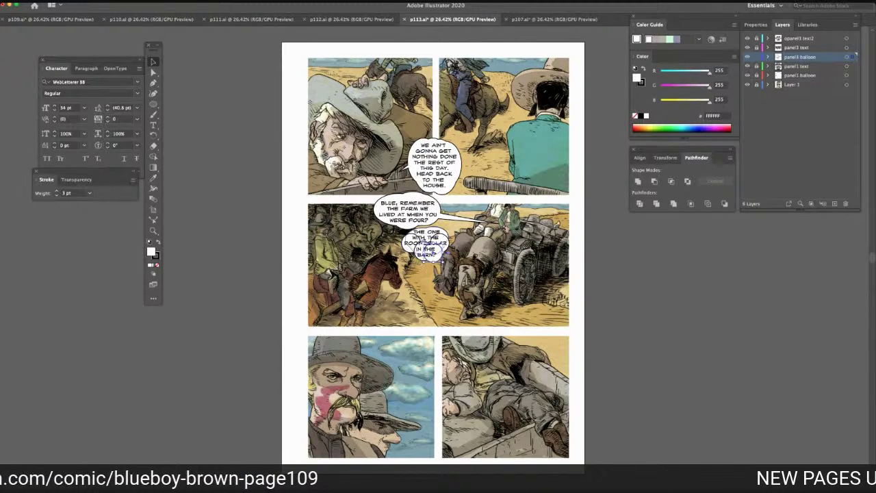
click(153, 72)
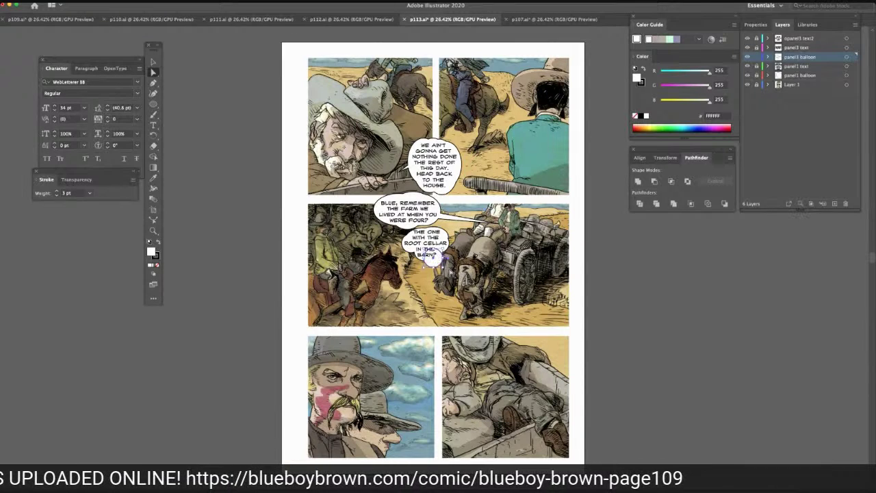
drag(431, 263, 425, 253)
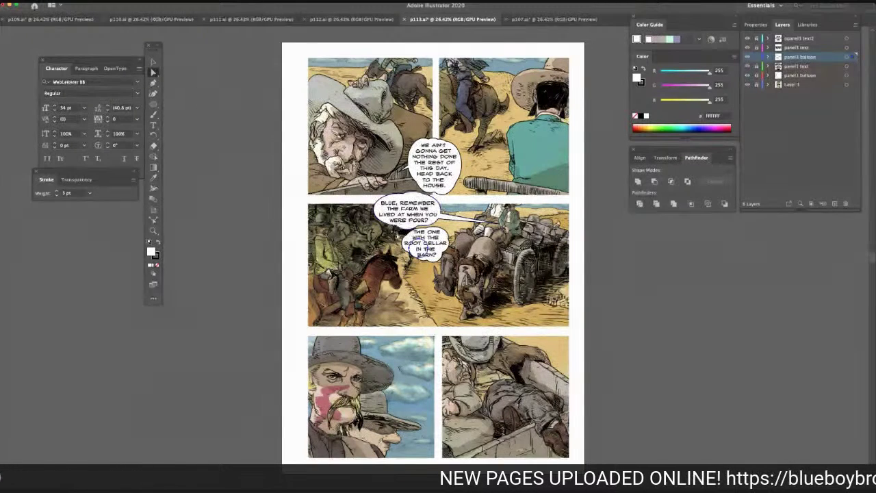
click(643, 249)
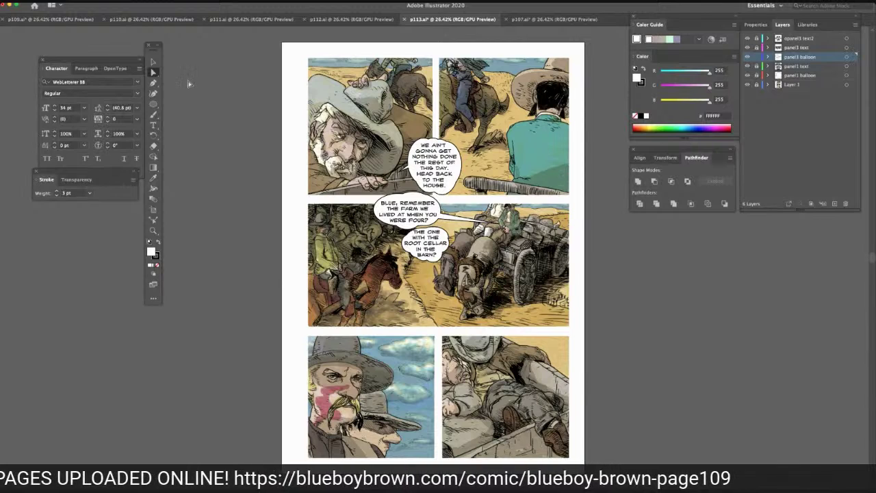
Draw a white triangle beside the page with the Polygon tool and squash it into a thin balloon tail
click(153, 105)
drag(152, 106, 199, 116)
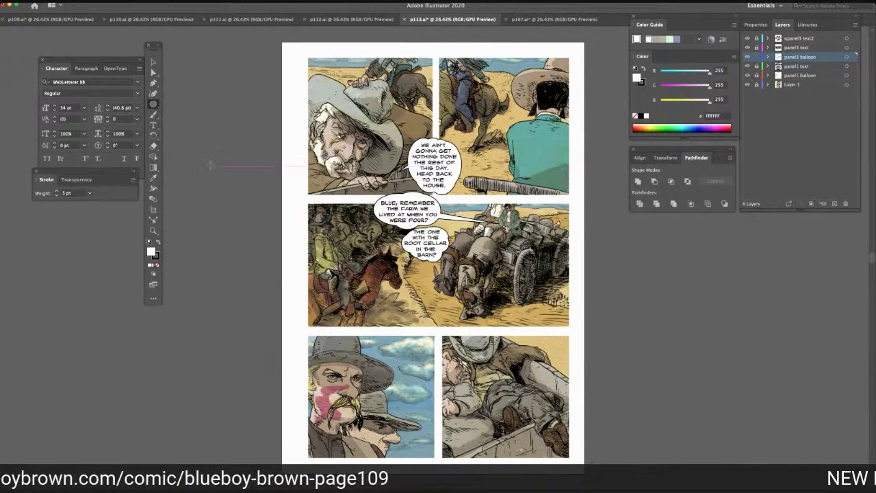
drag(208, 161, 233, 168)
click(154, 61)
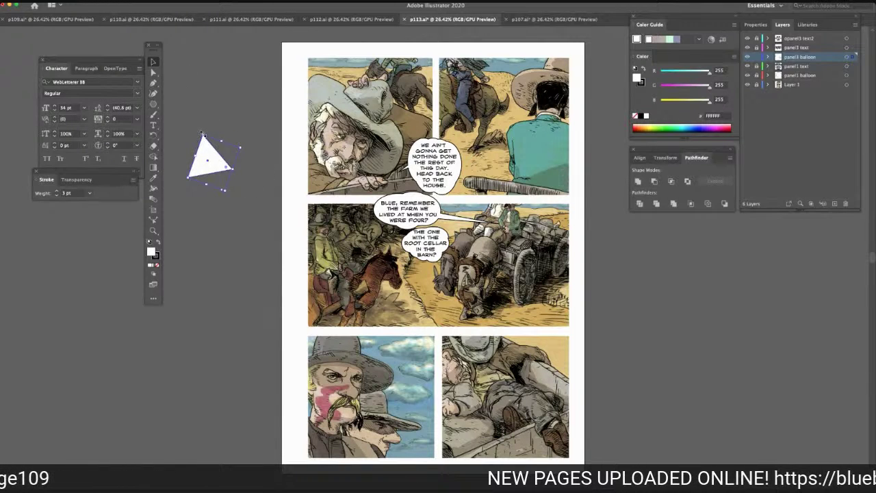
click(202, 137)
drag(199, 135, 194, 176)
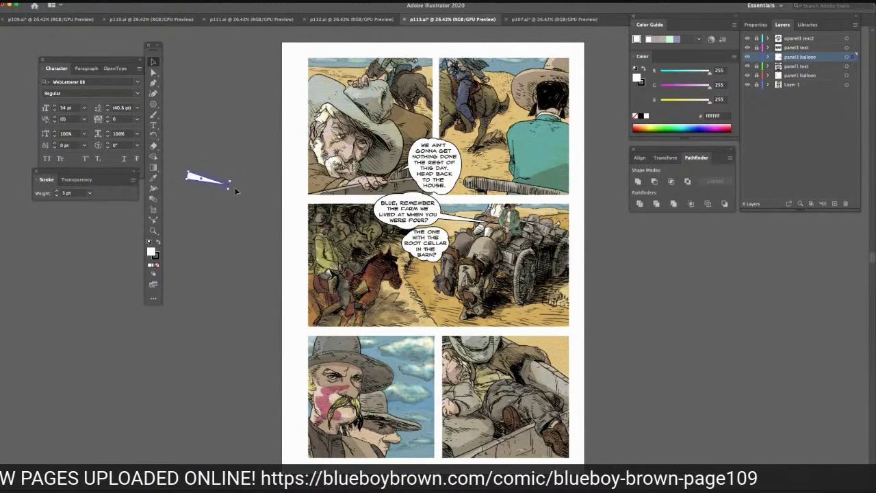
click(230, 181)
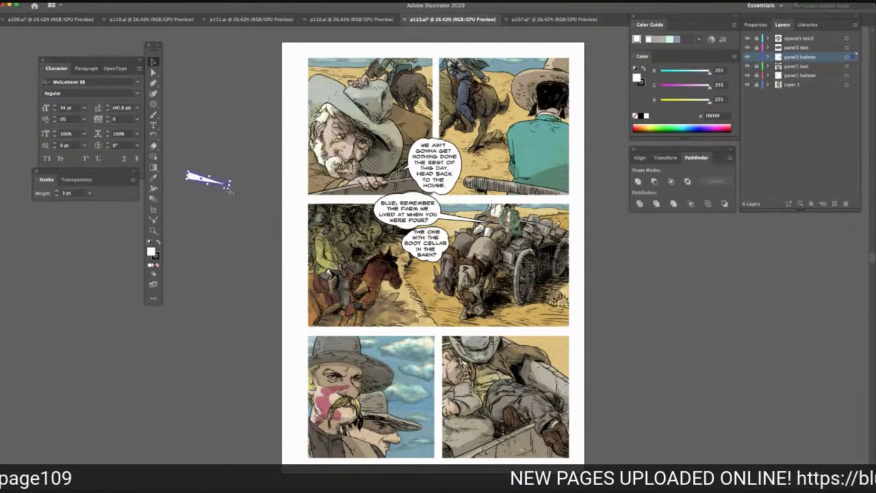
Try rotating the thin tail and attaching it to the root cellar balloon, and delete it
click(154, 157)
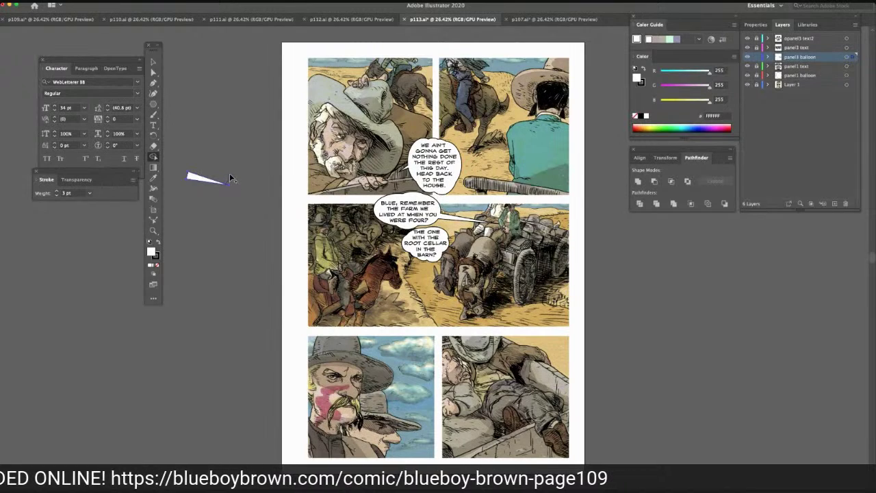
click(154, 135)
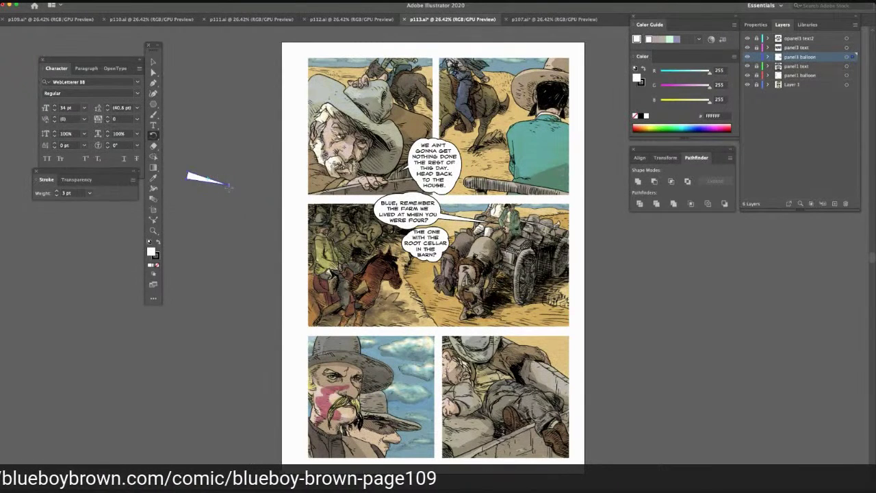
drag(226, 182, 227, 177)
key(v)
drag(204, 182, 449, 239)
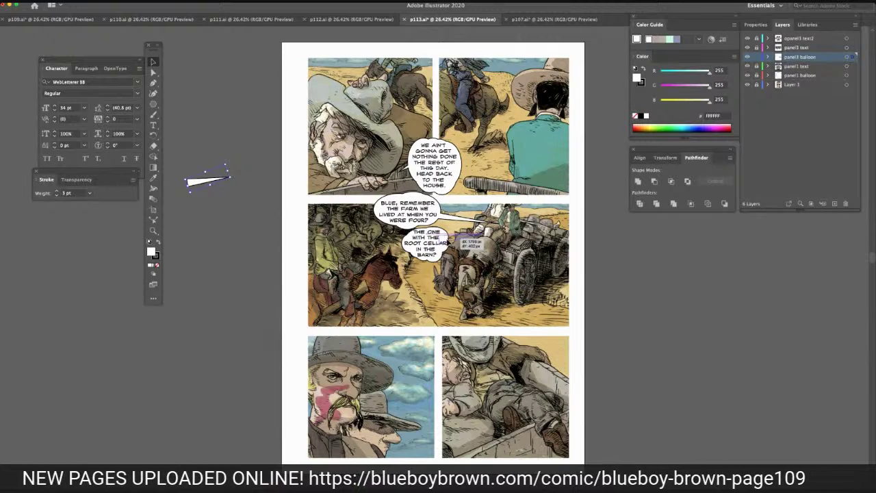
drag(447, 242, 440, 243)
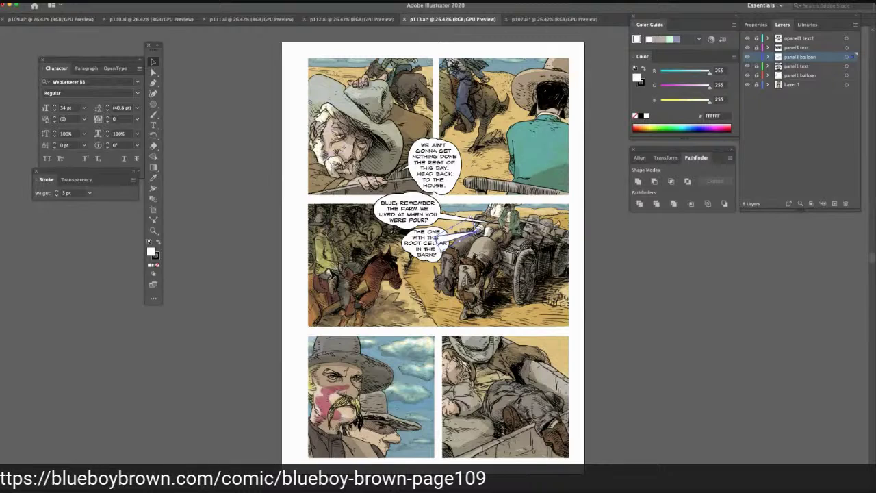
key(Delete)
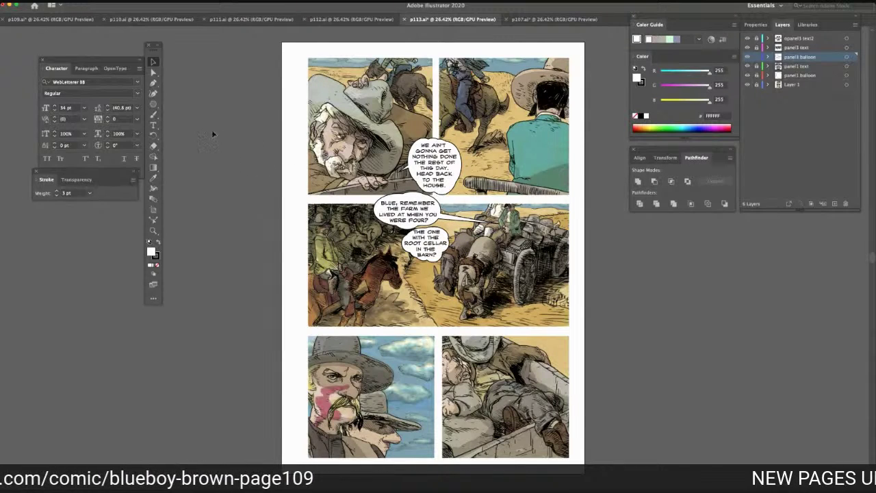
Draw a small rectangle bridging the two middle-panel balloons and unite it with both into one shape
click(153, 105)
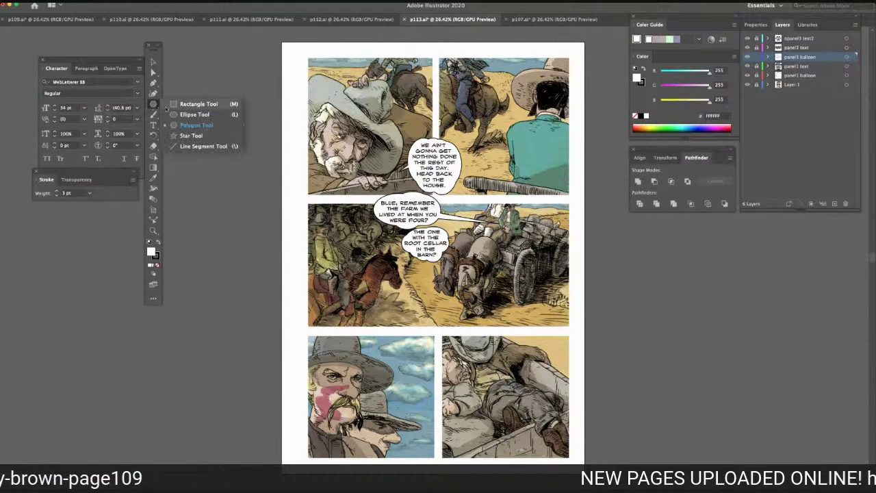
click(173, 105)
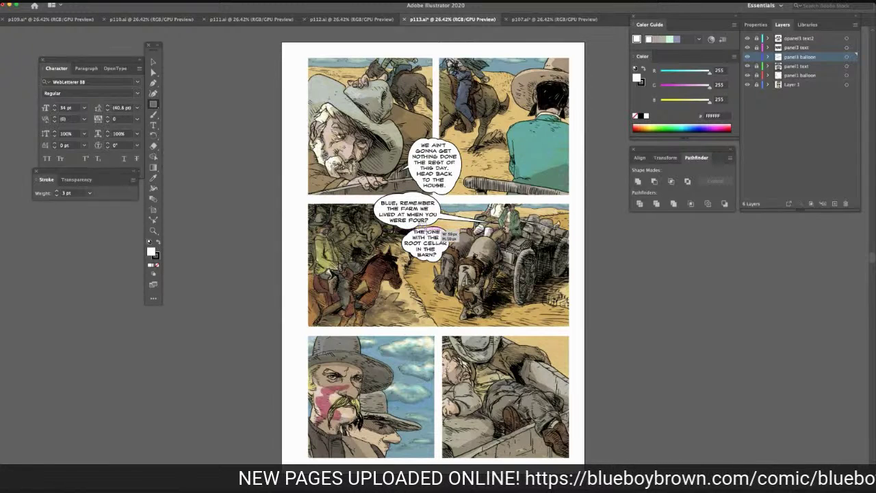
click(154, 72)
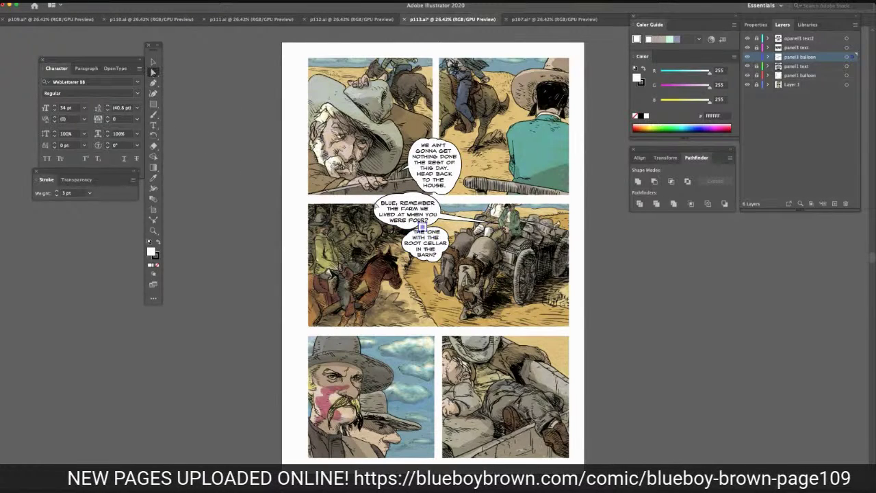
mouse_move(420, 235)
mouse_down()
mouse_move(433, 238)
mouse_move(421, 235)
mouse_up()
mouse_move(392, 214)
mouse_down()
mouse_move(404, 214)
mouse_move(394, 212)
mouse_up()
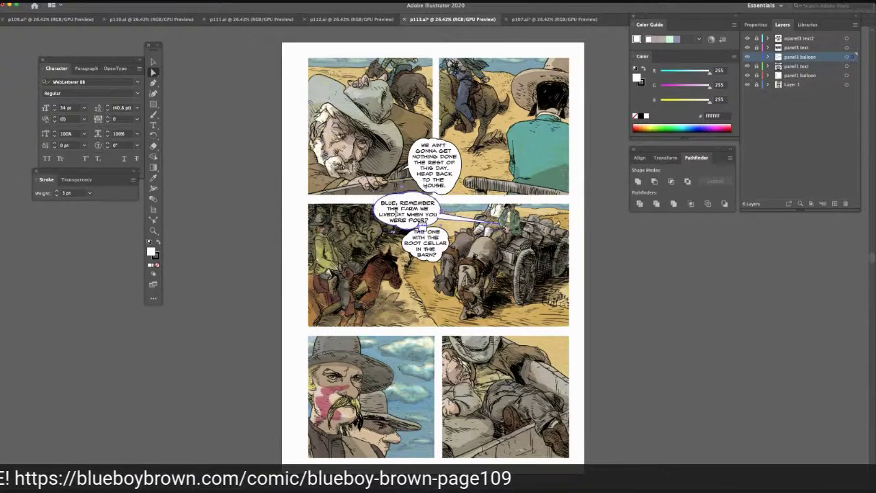
shift+click(441, 255)
click(638, 182)
click(645, 250)
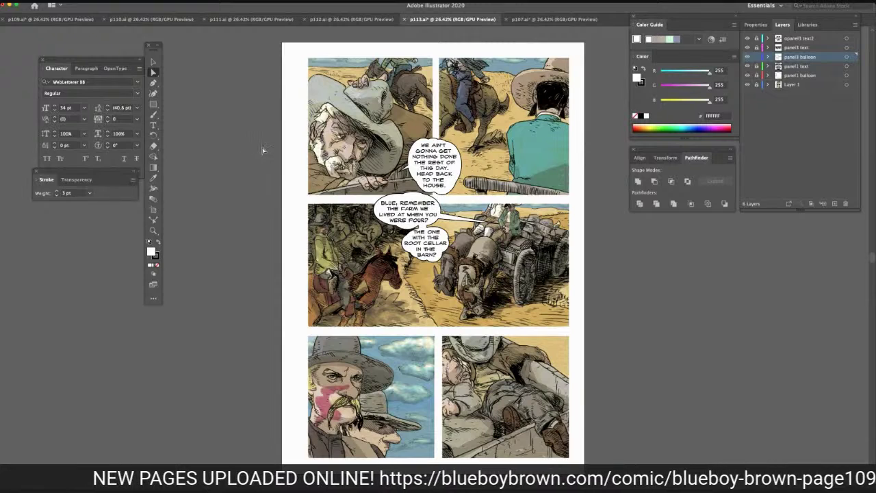
Fit a pasted circle to the upper-left edge of the root cellar balloon and unite it with the joined balloon shape
drag(432, 263, 419, 227)
click(154, 62)
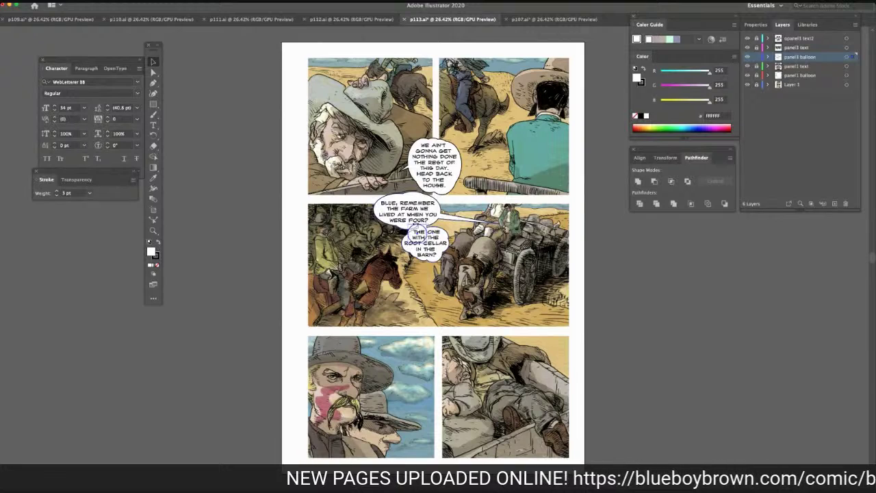
drag(417, 224, 412, 241)
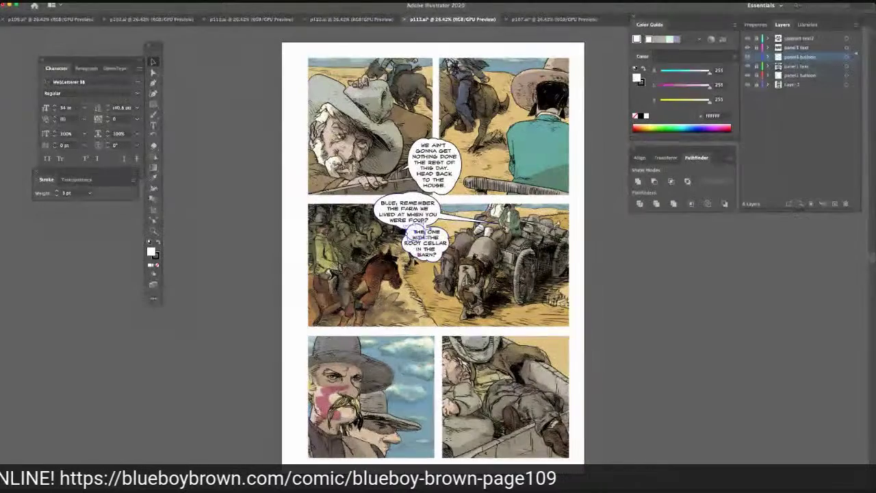
drag(413, 236, 415, 238)
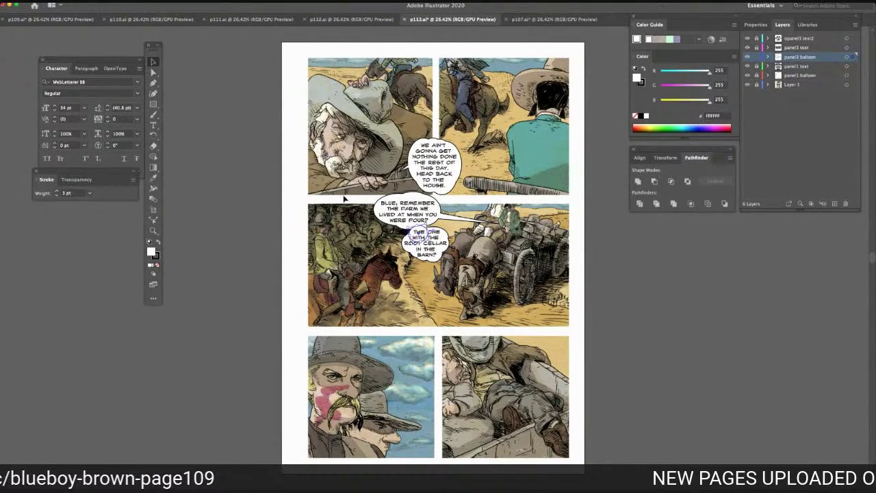
click(154, 72)
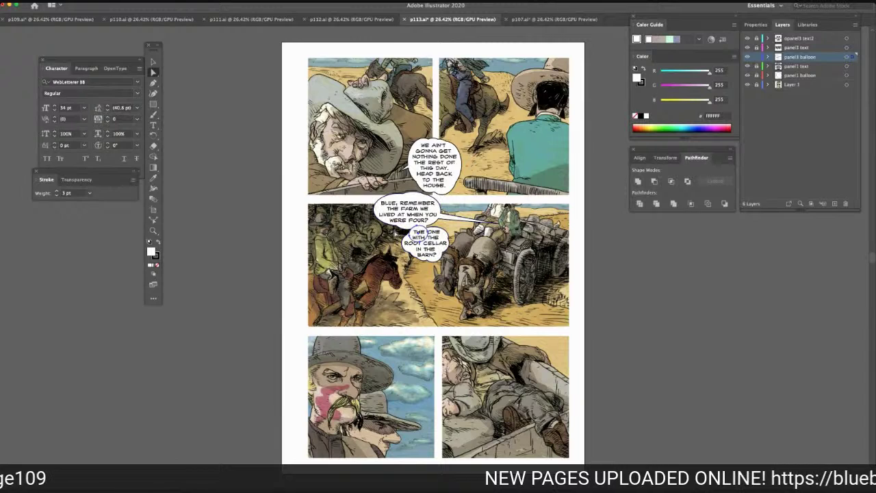
shift+click(430, 252)
click(638, 182)
click(628, 257)
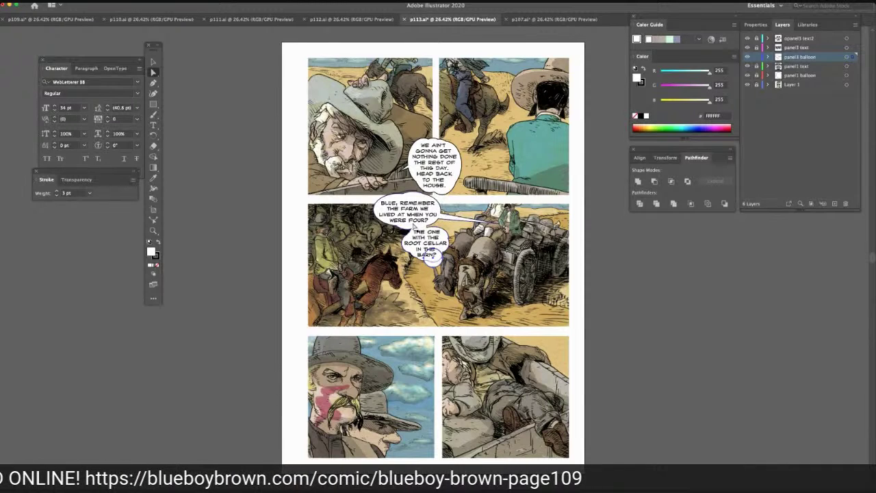
Place another pasted circle at the root cellar balloon's lower-left edge and unite it with the joined balloons
drag(433, 266, 415, 266)
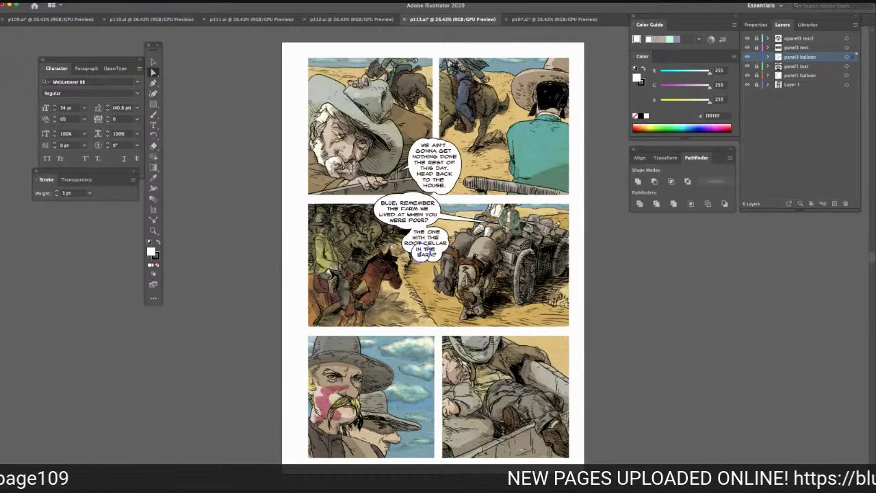
shift+click(417, 216)
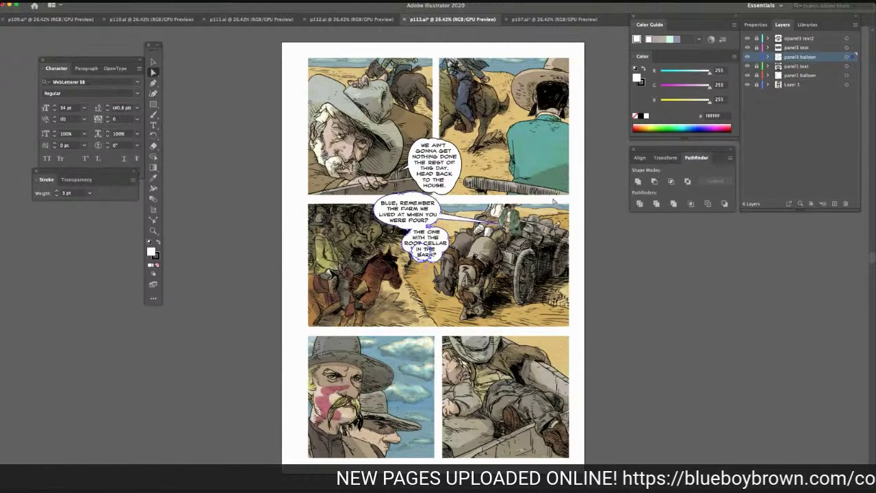
click(637, 181)
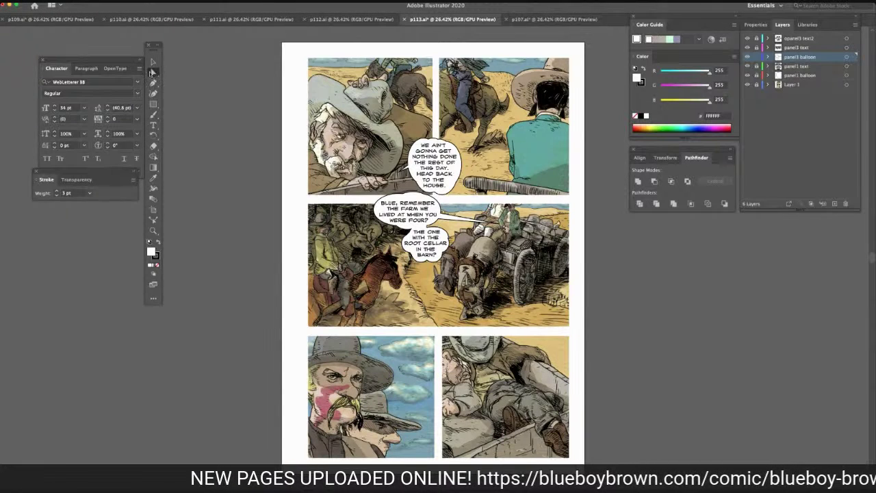
Move the pasted circle to the middle panel's upper-right corner and stretch it into a horizontal oval
click(153, 62)
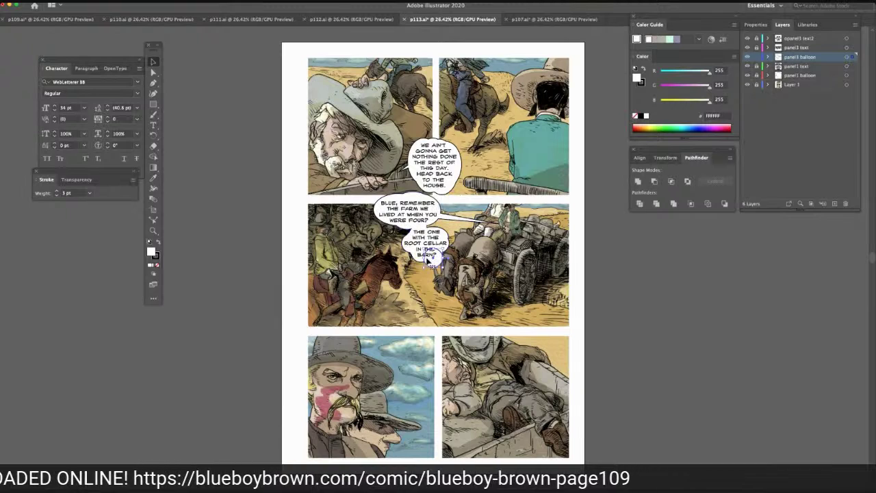
drag(431, 258, 540, 213)
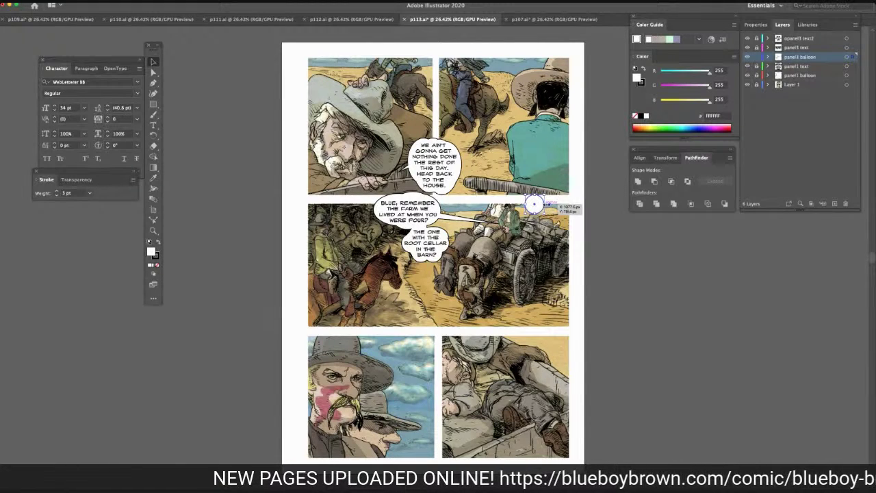
mouse_move(534, 204)
mouse_down()
mouse_move(569, 207)
mouse_move(544, 217)
mouse_up()
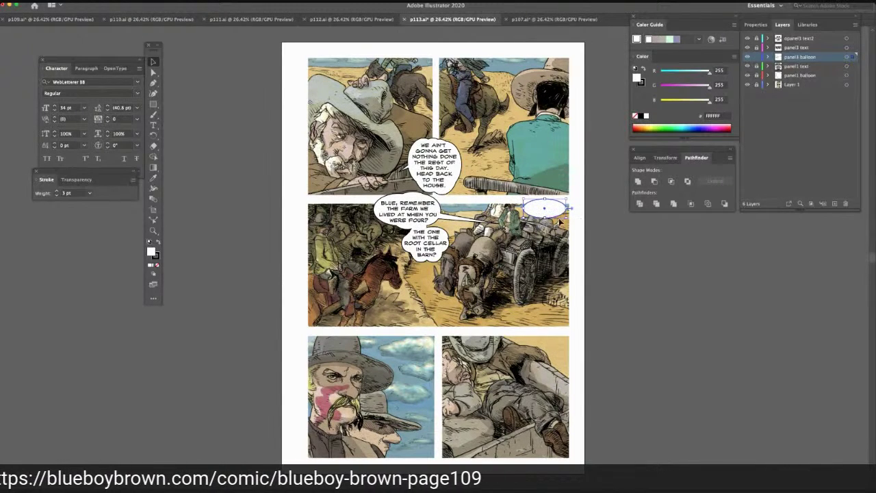
drag(569, 208, 556, 208)
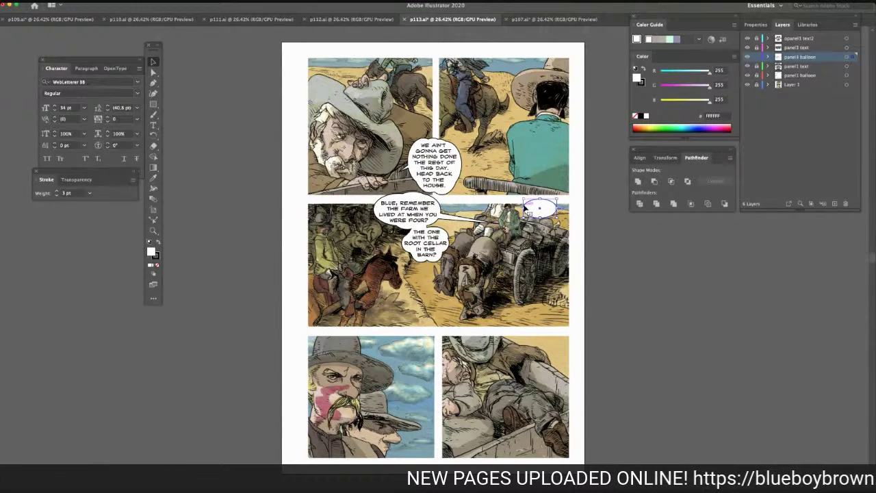
Paste two more ovals overlapping the upper-right oval in the middle panel and unite all three into one balloon
key(super+v)
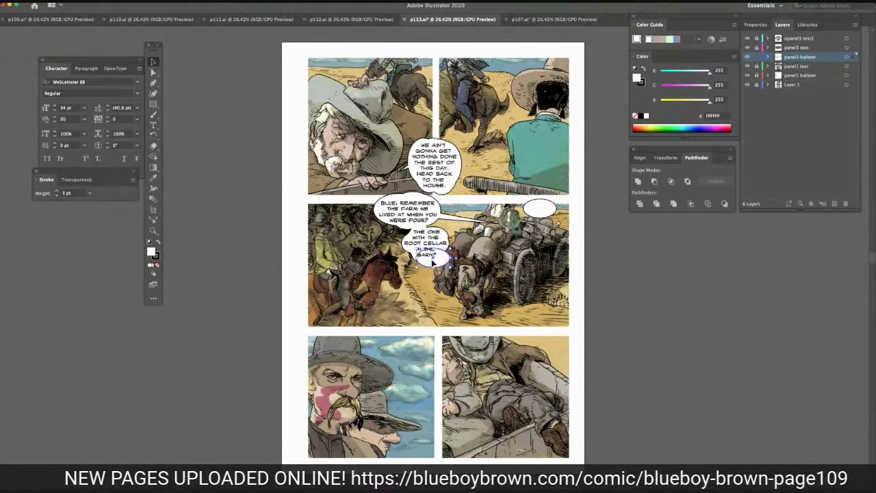
drag(433, 264, 525, 211)
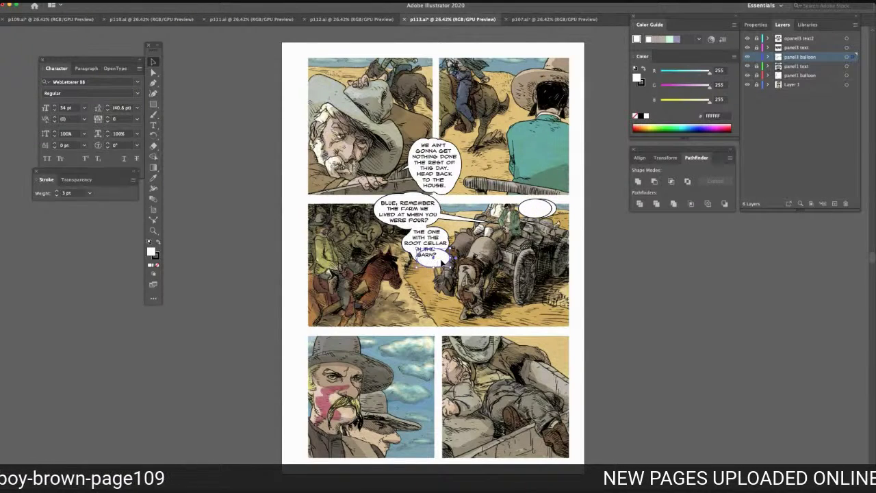
drag(444, 259, 558, 212)
click(154, 73)
click(531, 209)
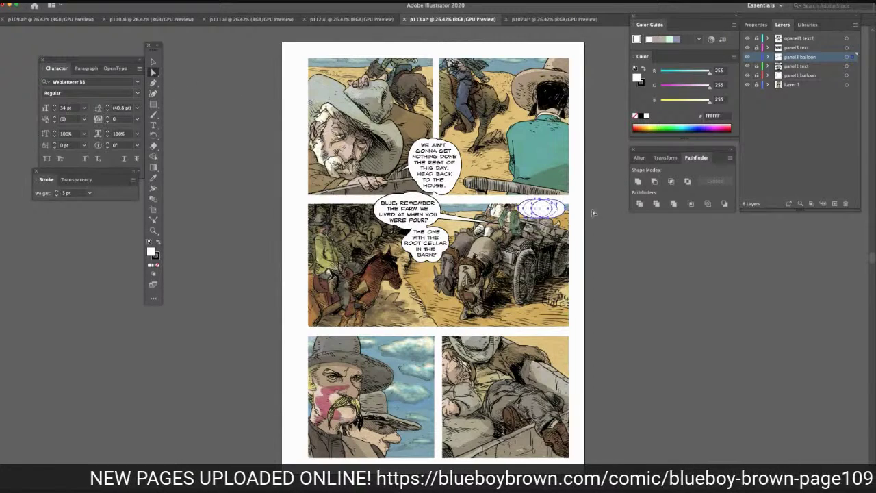
click(637, 236)
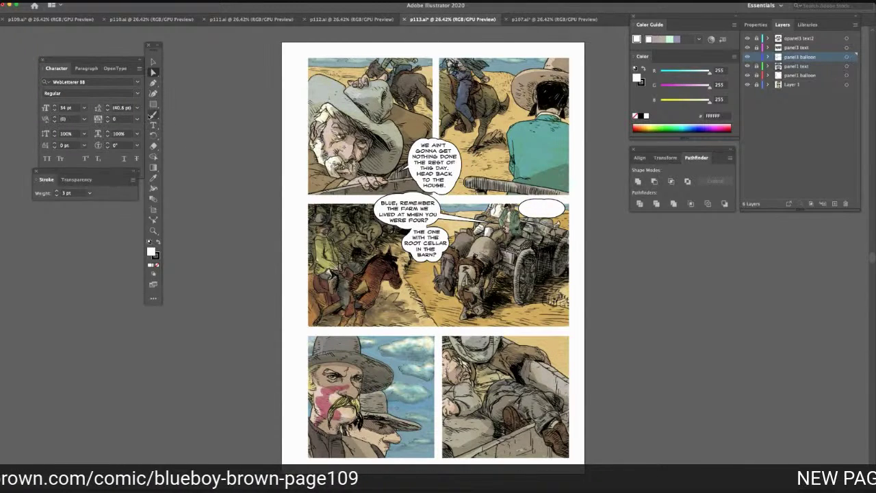
Create a new layer above the existing ones and name it "panel3 text3"
click(153, 125)
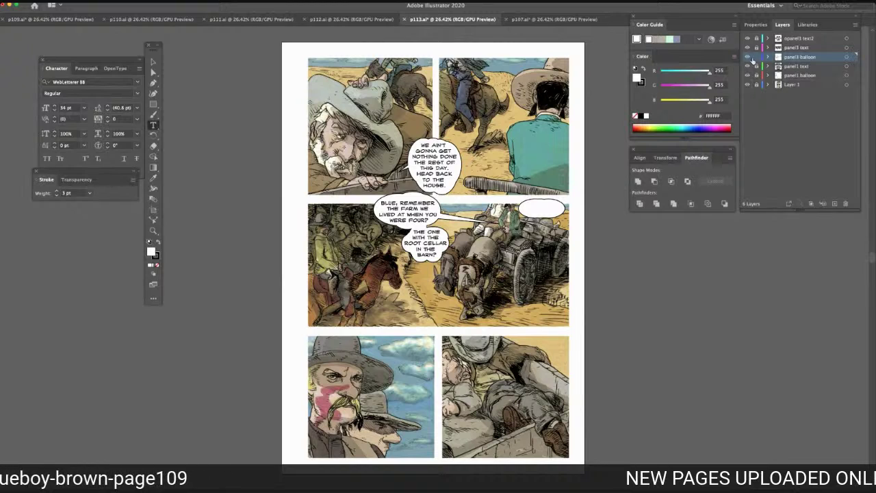
click(797, 39)
click(835, 203)
double_click(793, 39)
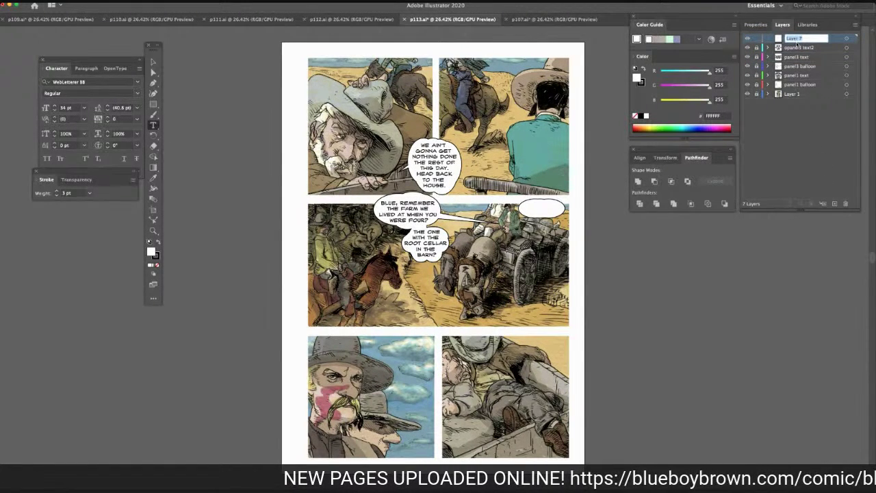
text(panel3 text3)
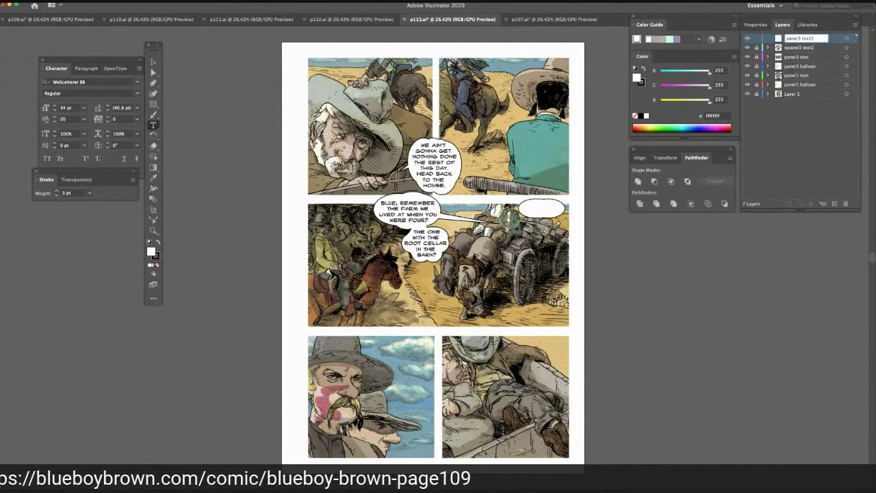
key(Return)
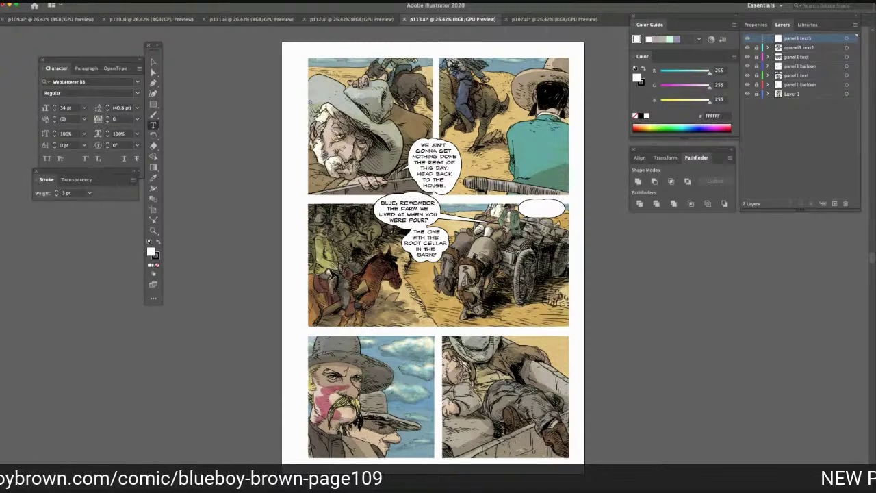
Add the dialogue "I WAS SURE THE DEVIL LIVED IN THAT CELLAR." as three lines of text at the upper-right balloon
click(532, 211)
key(BackSpace)
text(I WAS )
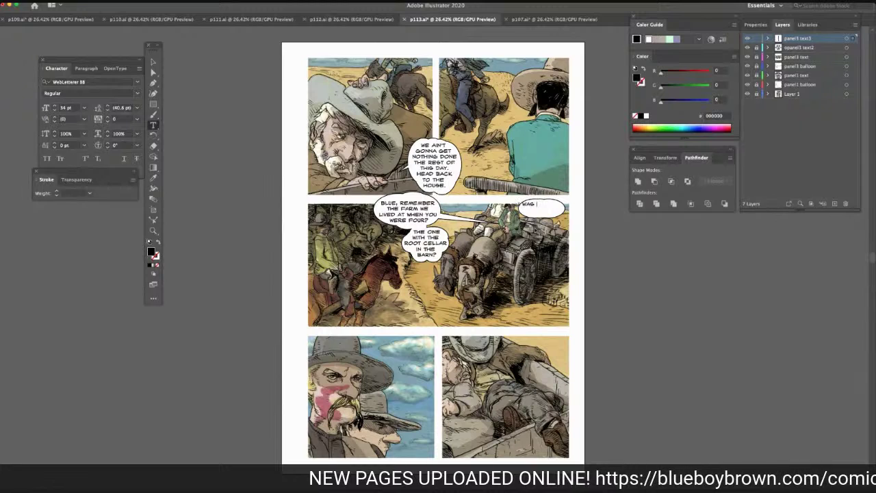
text(SURE)
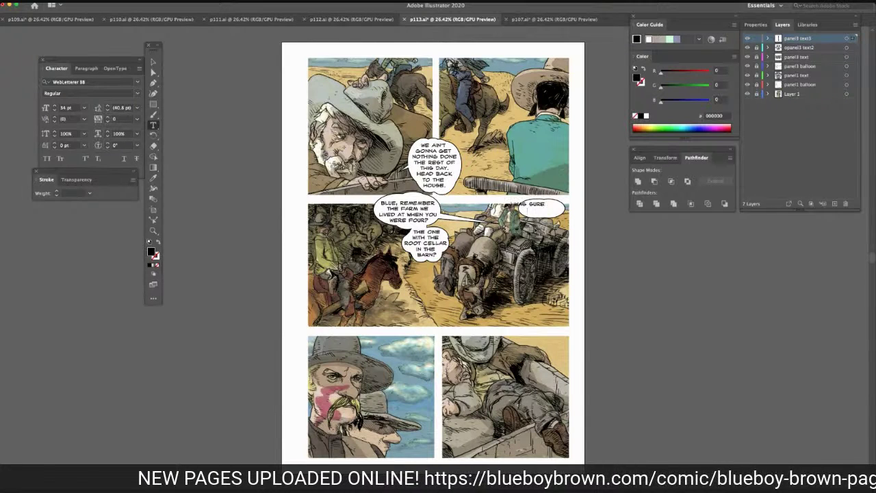
text( THE DEVIL)
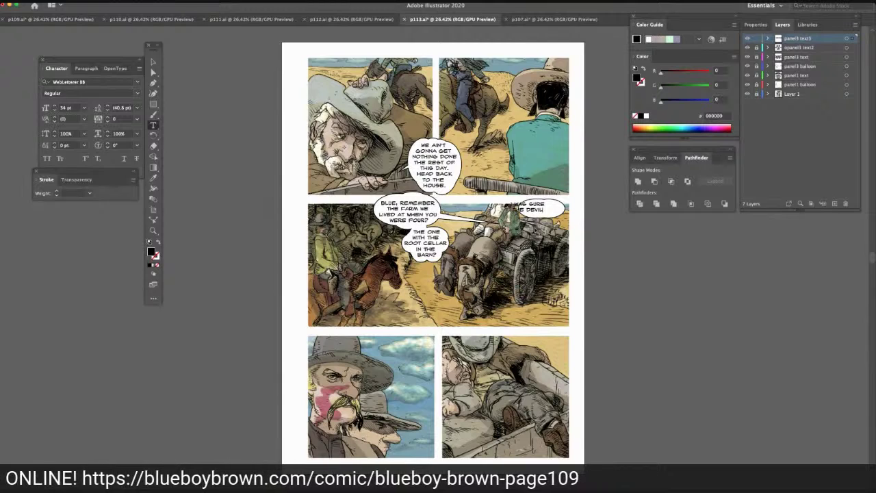
text( LIVED)
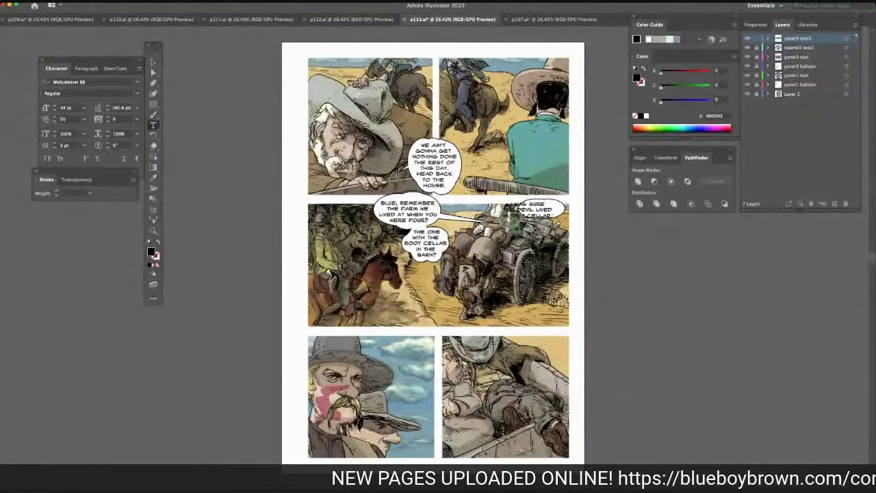
Move the devil dialogue over the upper-right balloon and lock the panel3 text3 layer
click(154, 62)
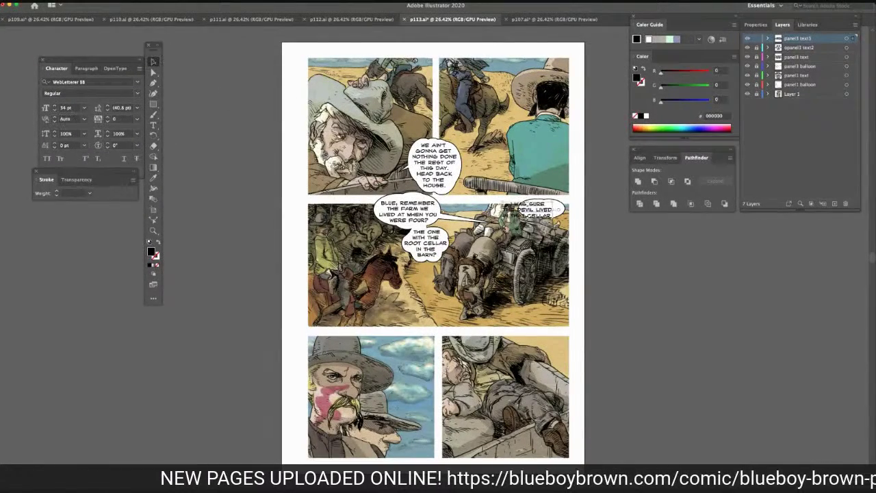
drag(528, 212, 548, 212)
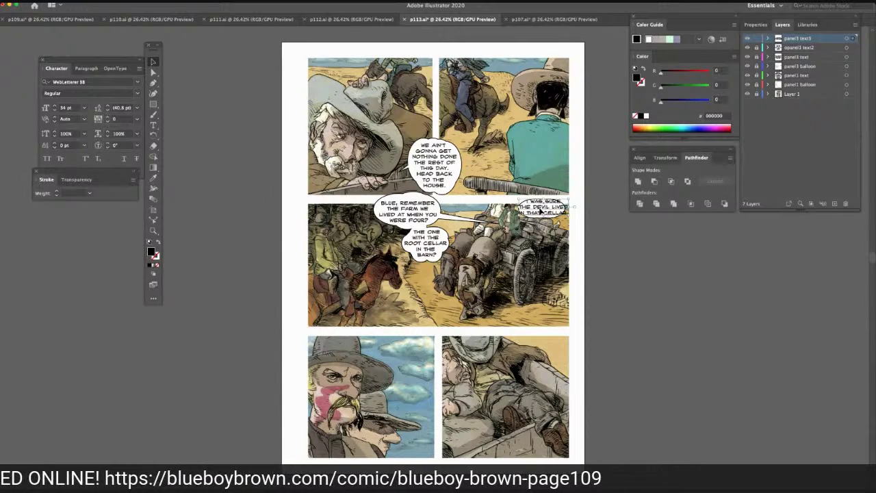
drag(540, 211, 538, 211)
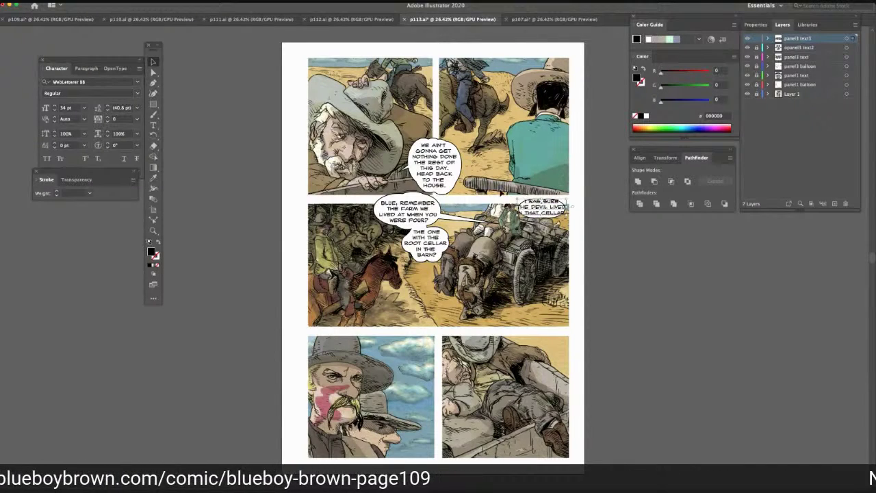
click(757, 39)
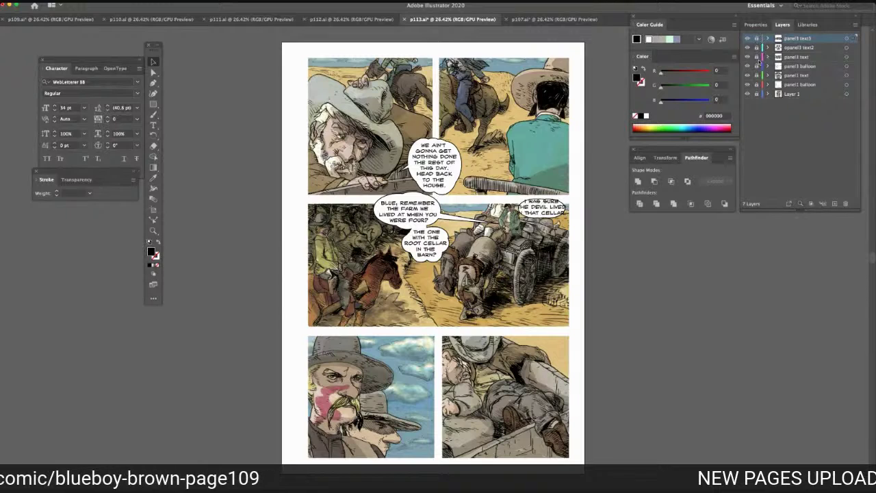
On the panel3 balloon layer, enlarge the upper-right balloon on all sides so it encloses the devil dialogue
click(760, 62)
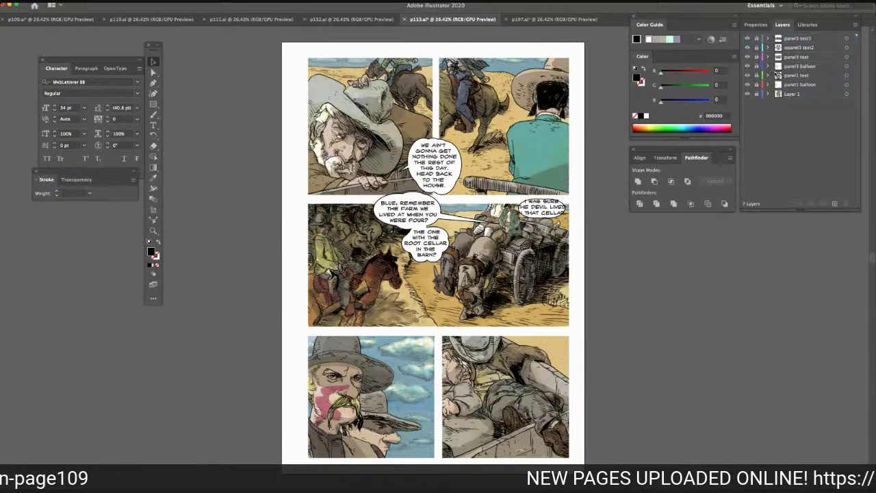
click(794, 67)
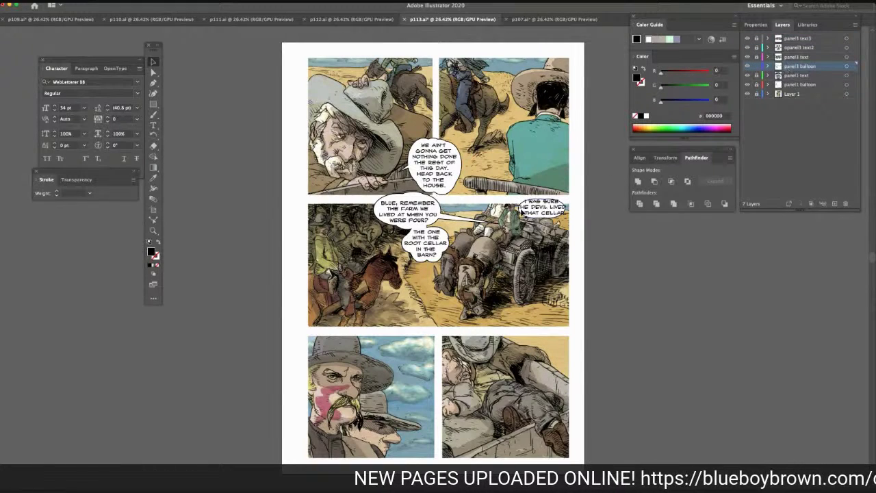
click(520, 201)
drag(517, 200, 515, 198)
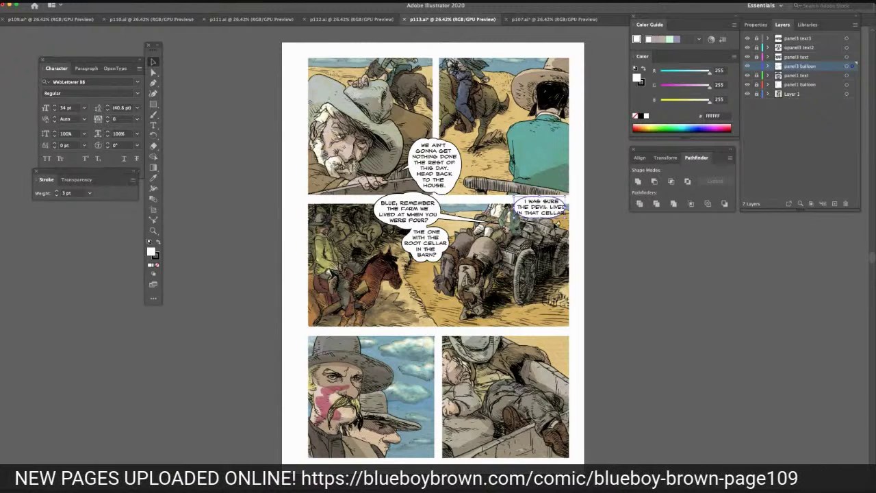
drag(566, 215, 571, 220)
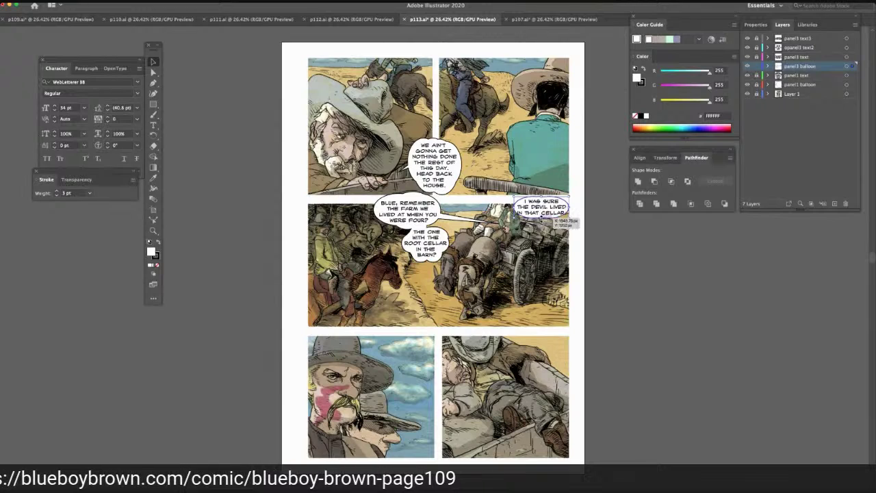
drag(515, 218, 519, 219)
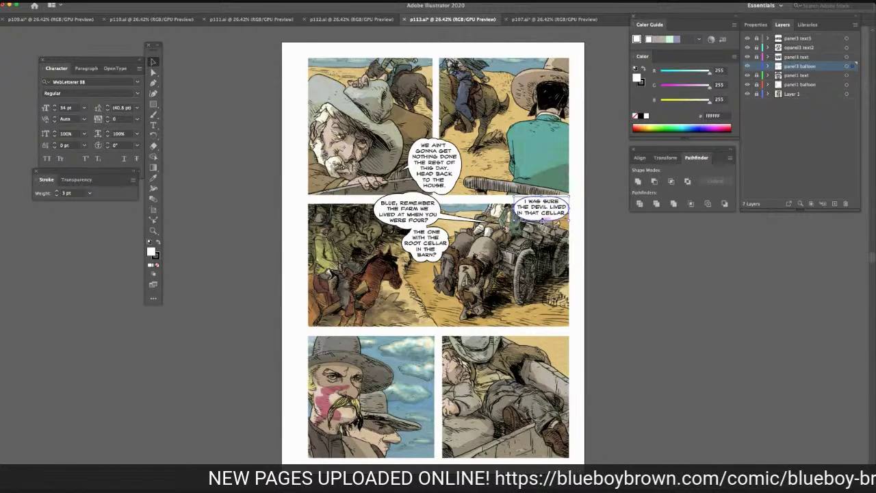
drag(541, 220, 546, 224)
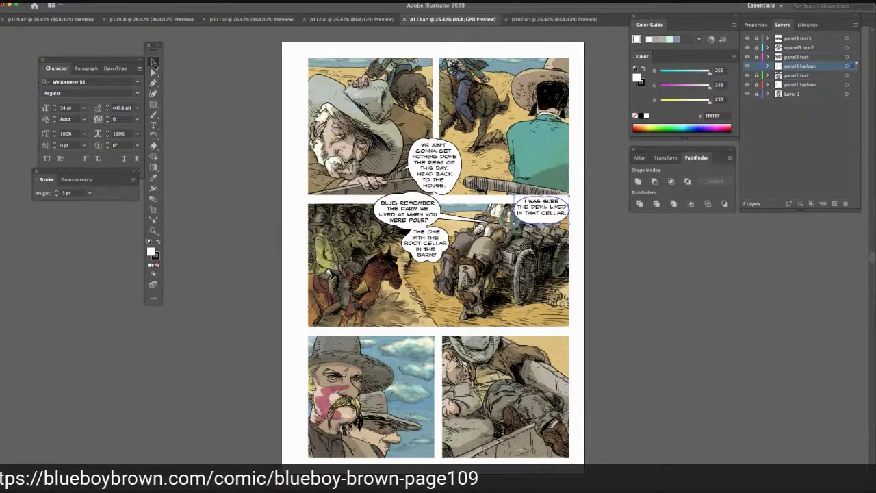
Lock the balloon layer and rebreak the devil dialogue into four lines: "I WAS SURE / THE DEVIL / LIVED IN THAT / CELLAR."
click(756, 66)
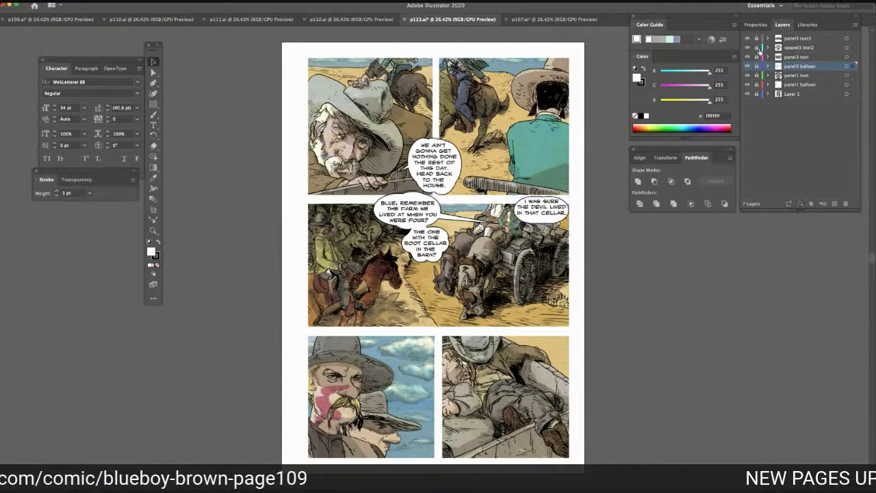
click(795, 39)
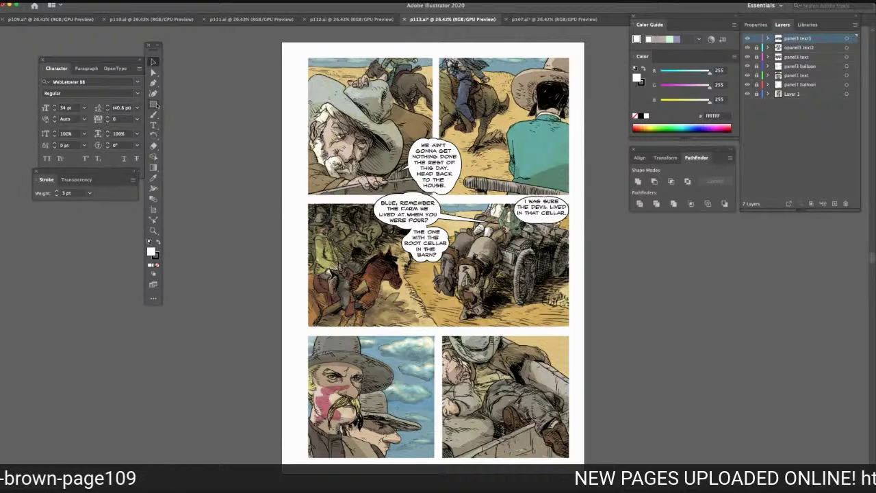
click(154, 126)
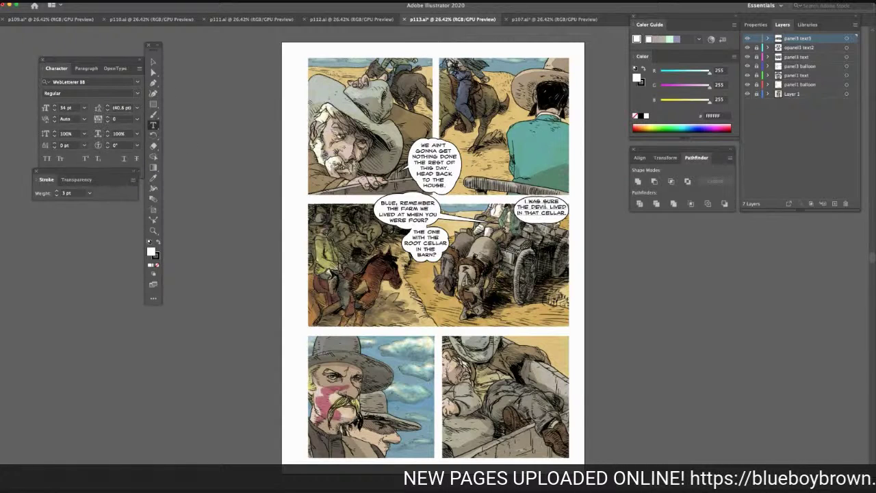
click(549, 206)
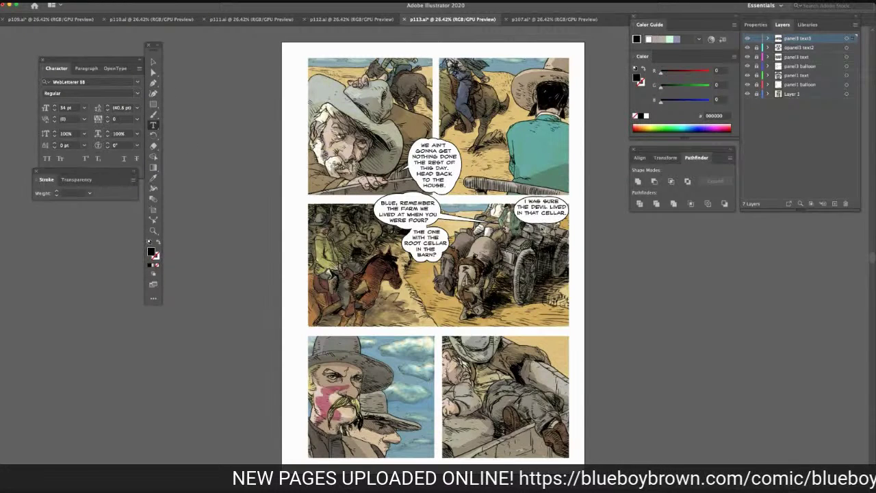
key(Return)
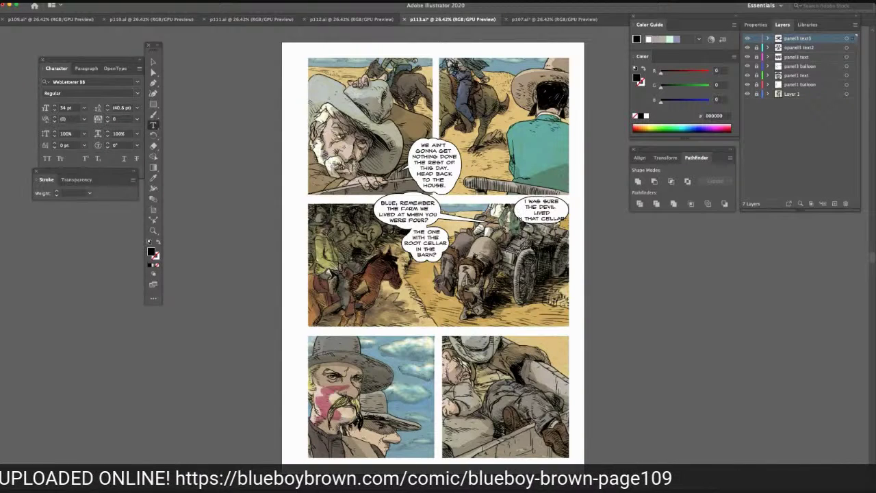
key(BackSpace)
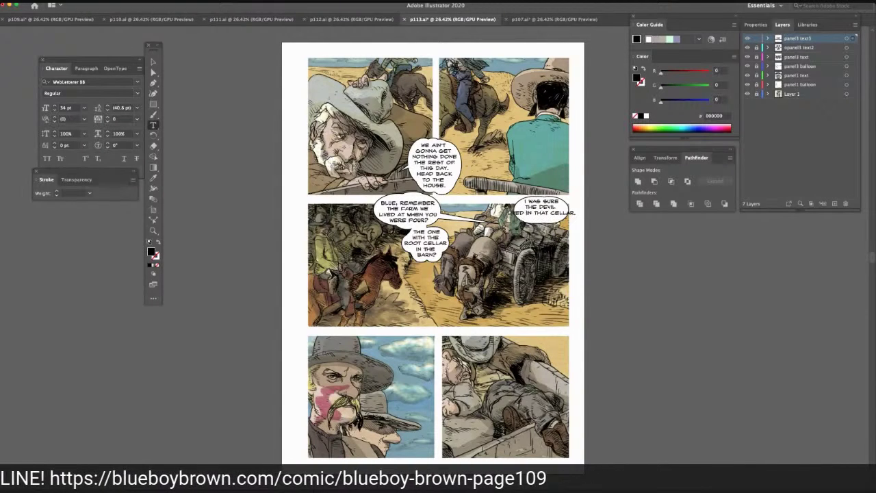
click(552, 212)
key(Return)
click(154, 62)
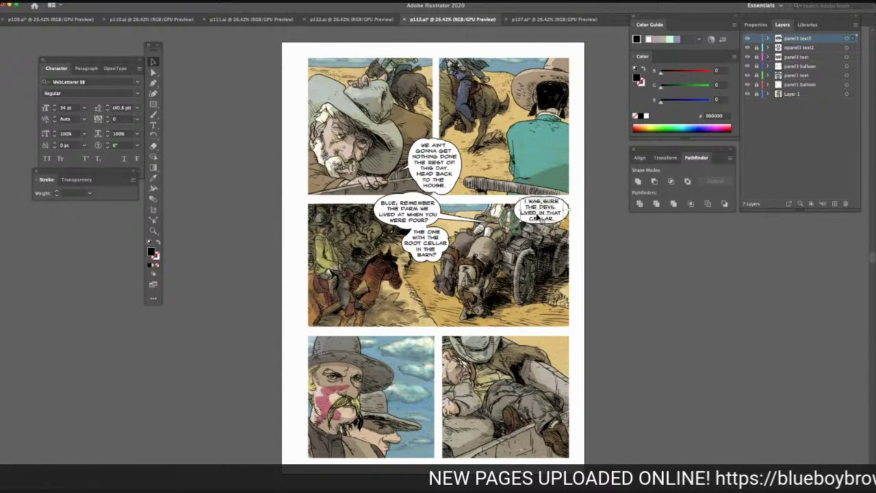
Deselect the dialogue, lock the panel3 text3 layer, and make the unlocked panel3 balloon layer active
click(602, 235)
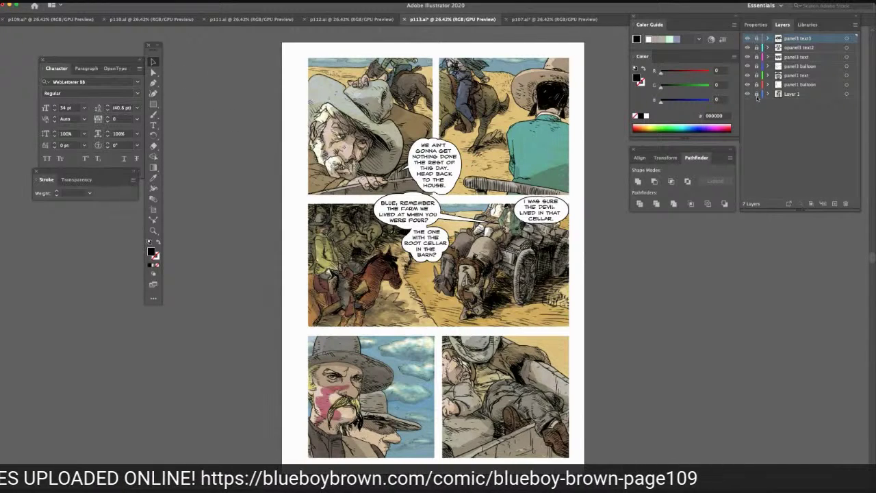
click(786, 66)
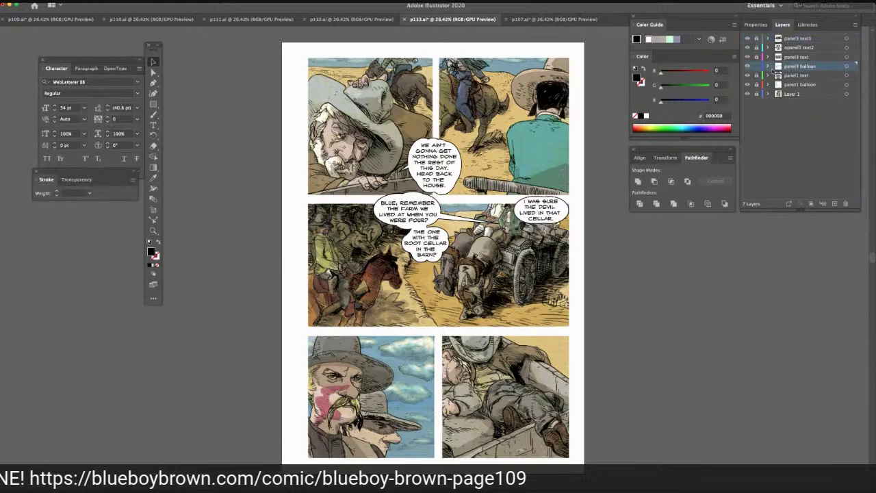
Narrow the devil dialogue balloon slightly from its right side and deselect it
click(519, 216)
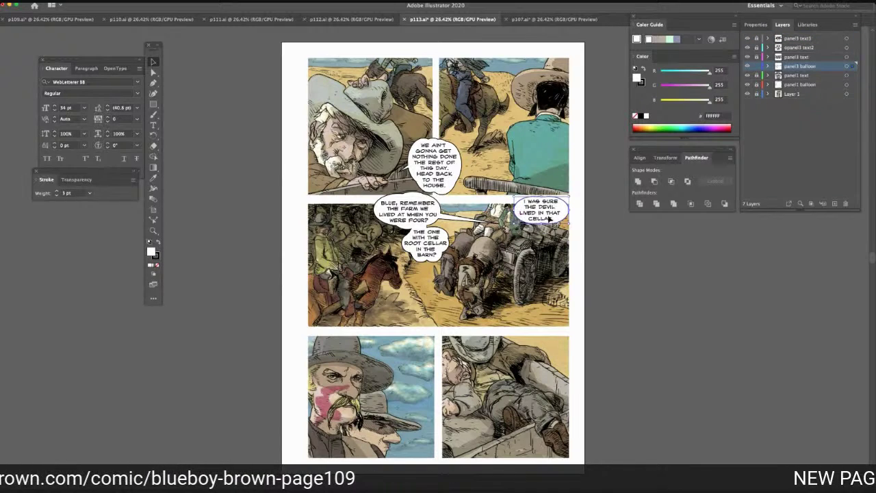
drag(569, 211, 565, 211)
click(234, 164)
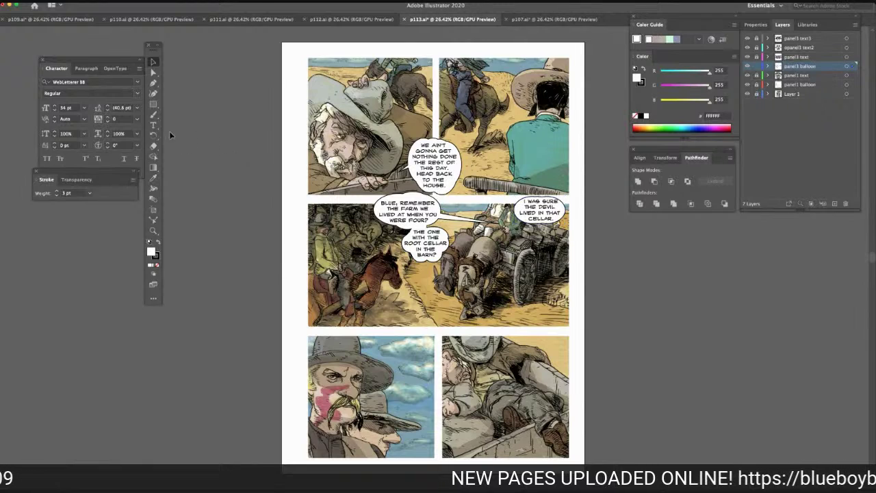
Draw a small white circle with the Ellipse tool and place copies of it over the right and left sides of the devil balloon
drag(153, 104, 226, 153)
click(154, 61)
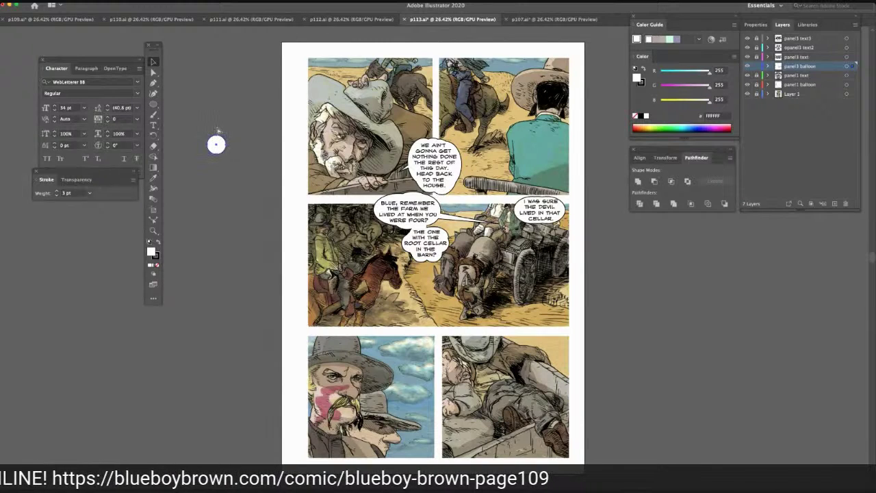
drag(216, 144, 555, 209)
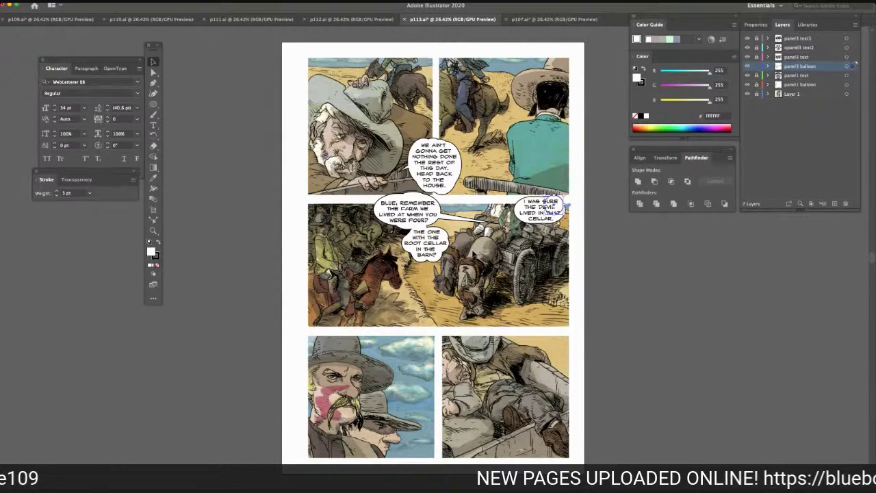
key(super+v)
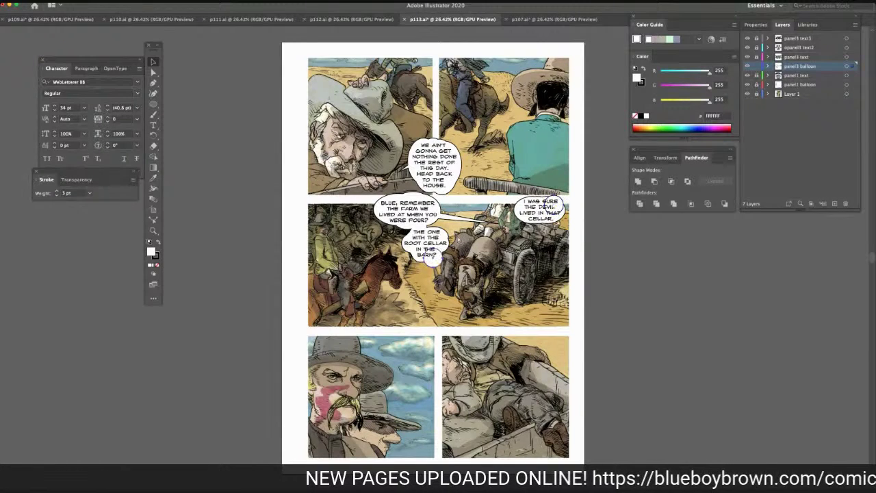
drag(432, 261, 525, 208)
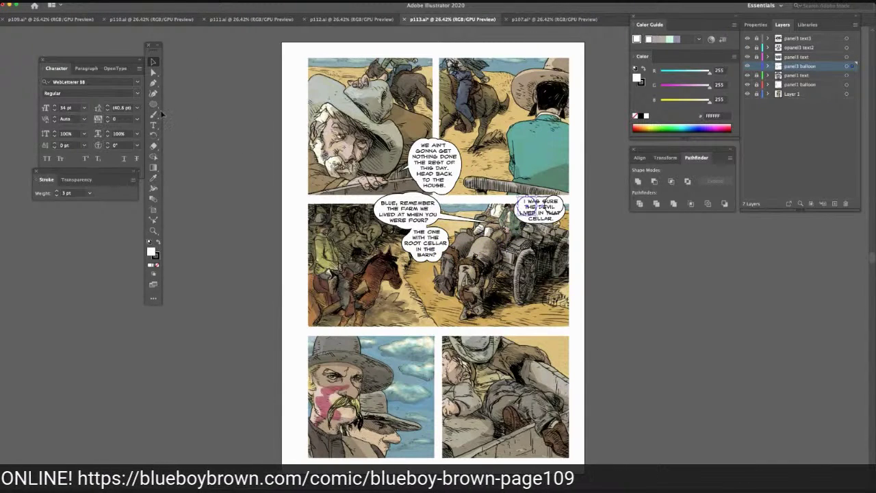
Unite the small circles with the devil balloon into one cloud shape and deselect it
click(153, 71)
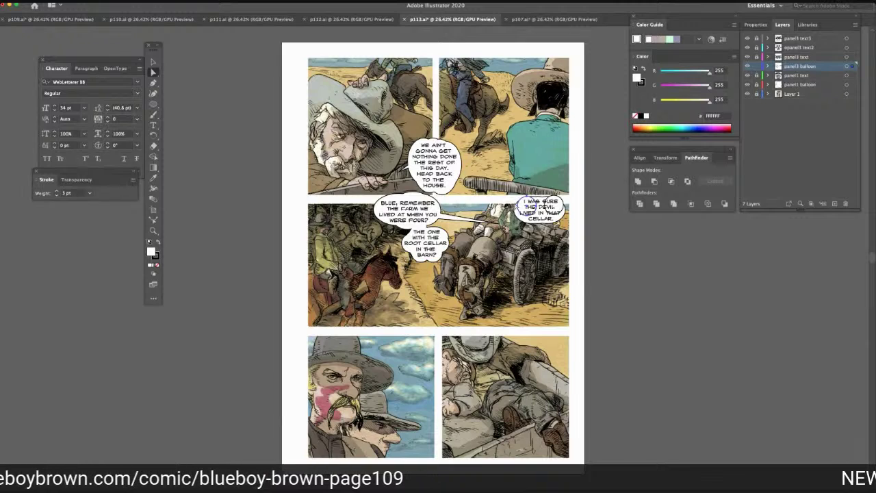
shift+click(558, 215)
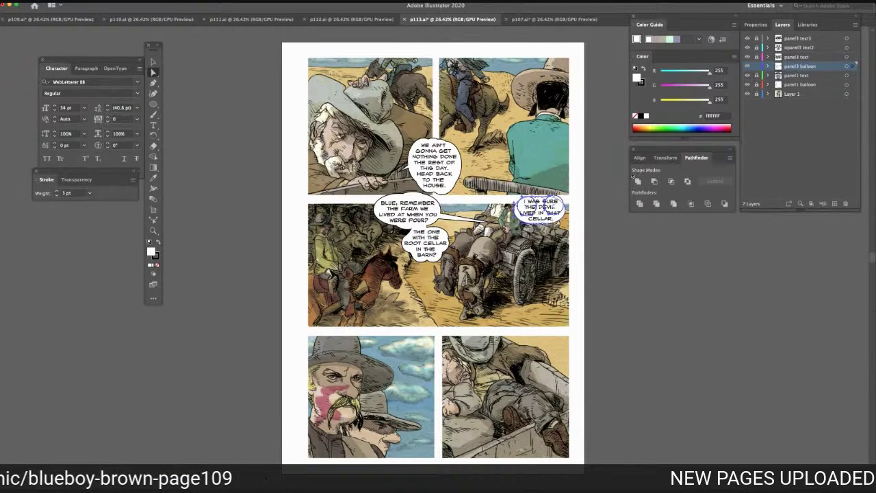
click(638, 181)
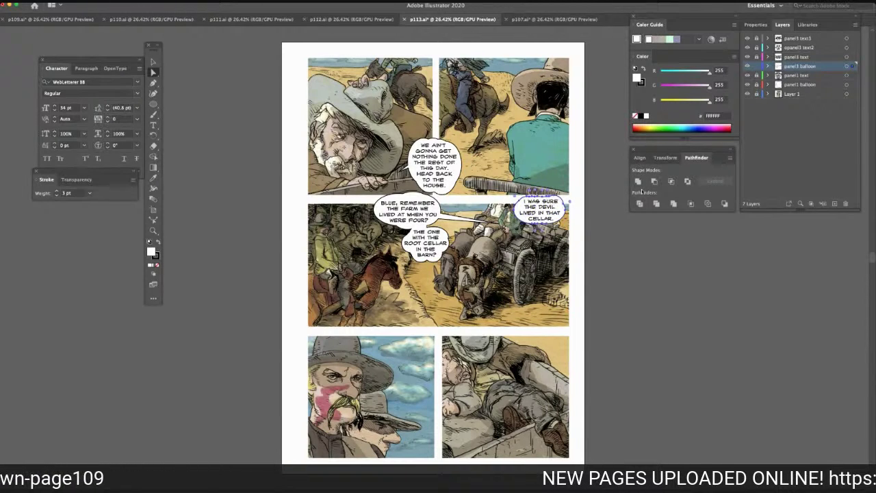
click(632, 235)
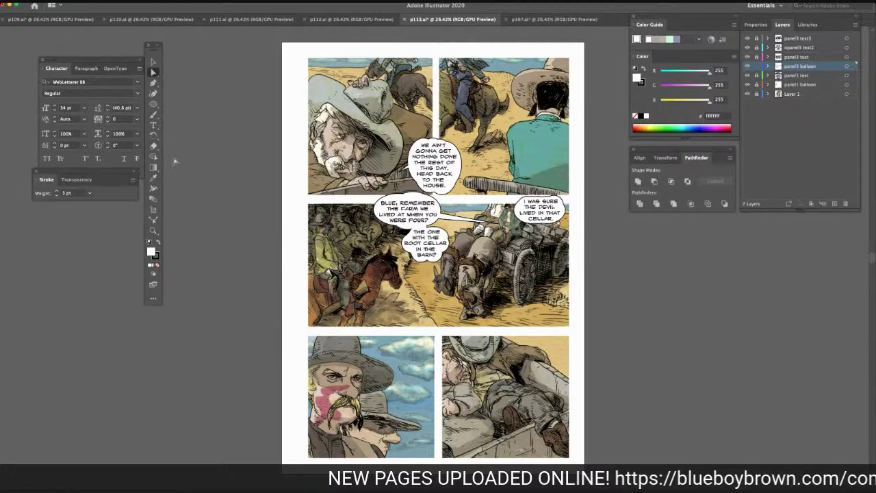
Draw a triangle with the Polygon tool beside the page and flatten it into a narrow, level wedge pointing left
click(154, 105)
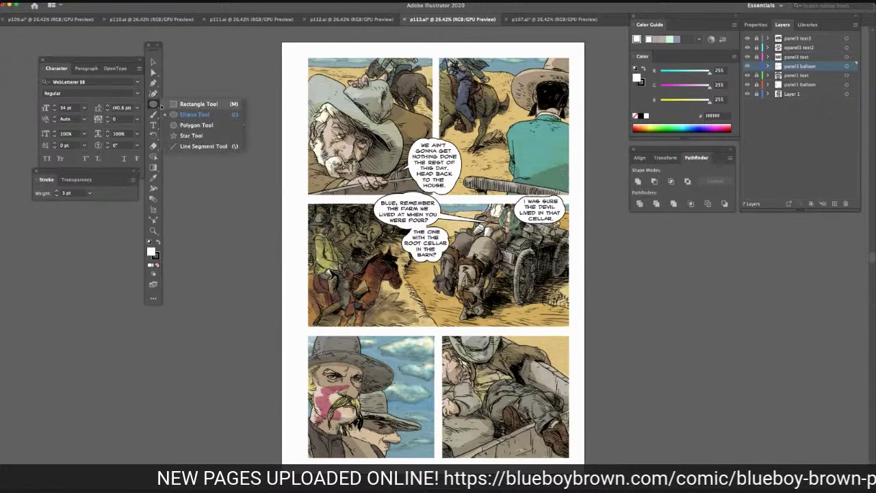
click(185, 125)
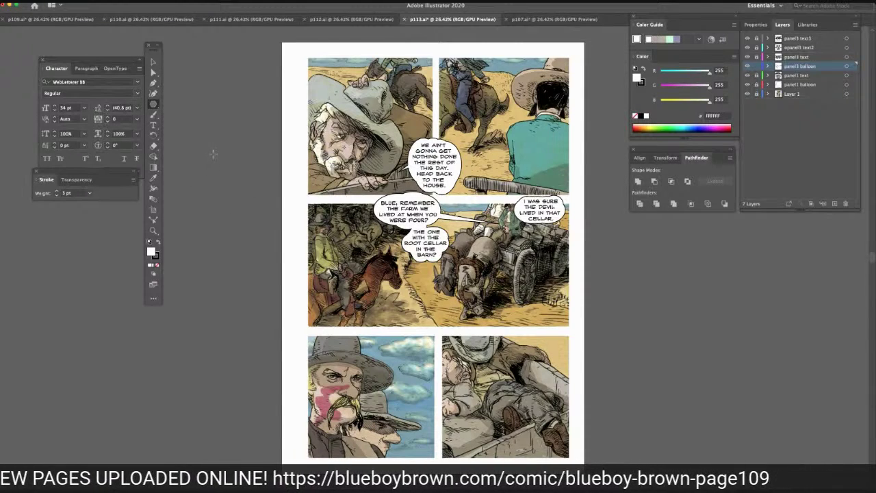
drag(214, 155, 188, 145)
key(v)
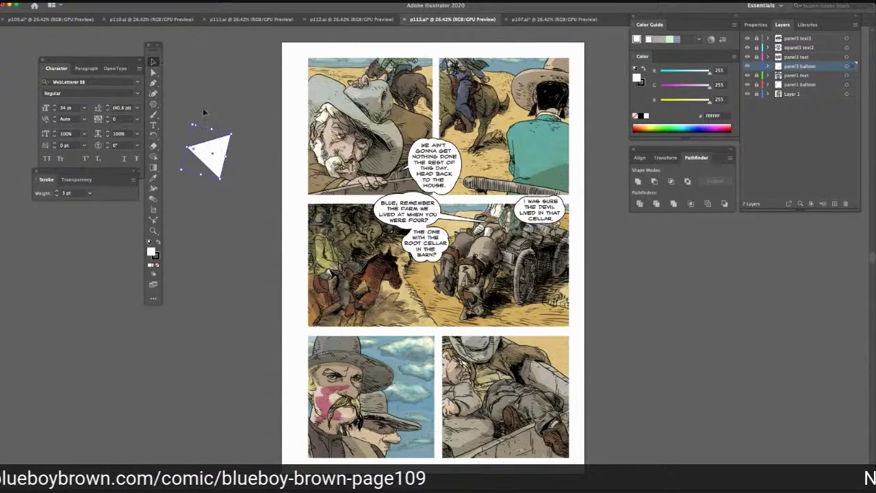
drag(211, 130, 204, 172)
click(155, 71)
drag(214, 173, 220, 151)
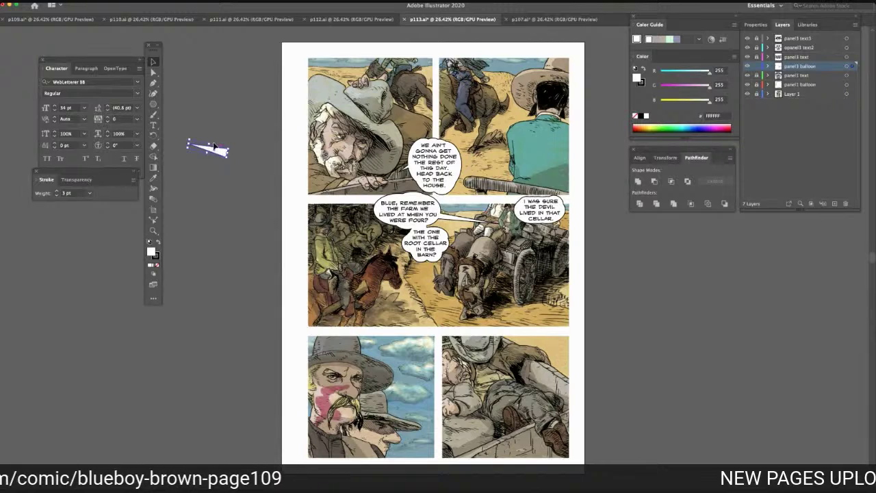
drag(187, 138, 187, 145)
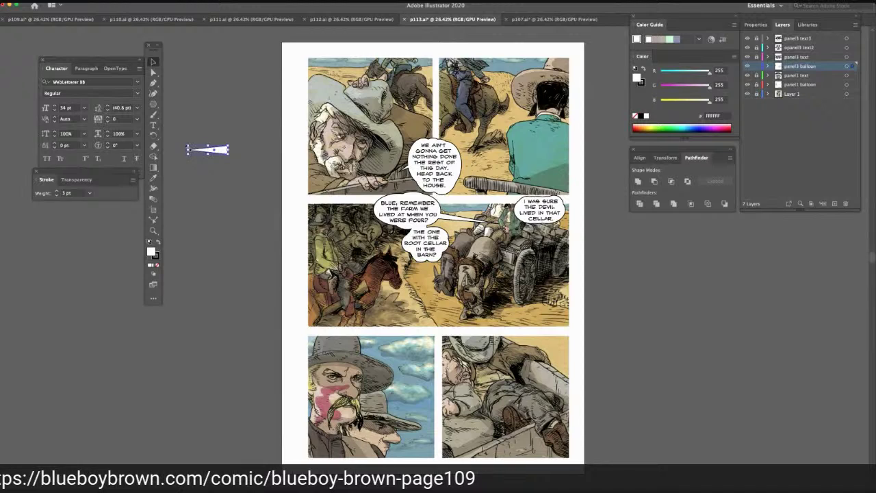
Scale the wedge down proportionally and move it to the upper-left edge of the devil balloon as its tail
drag(188, 149, 213, 154)
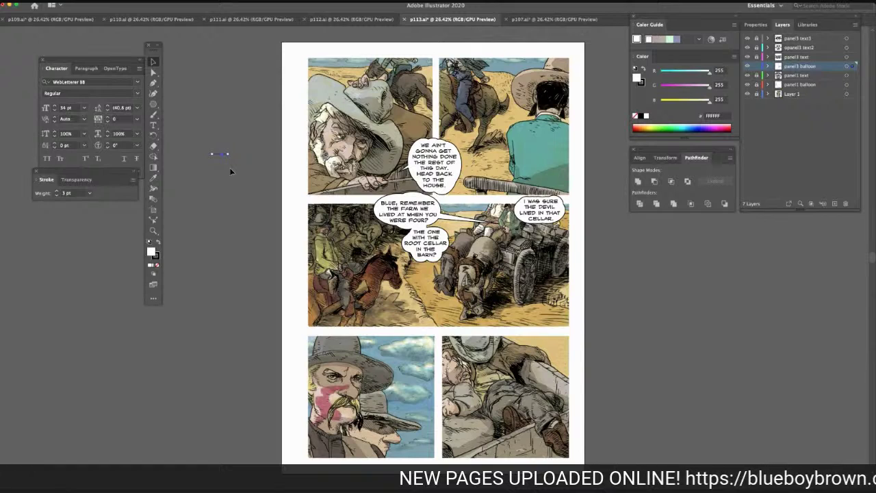
key(ctrl+z)
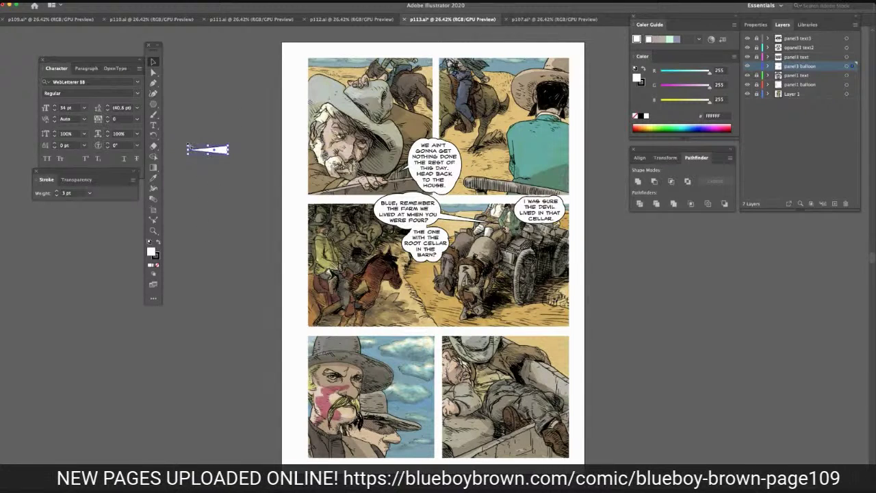
mouse_move(189, 146)
mouse_down()
mouse_move(211, 150)
mouse_move(198, 146)
mouse_up()
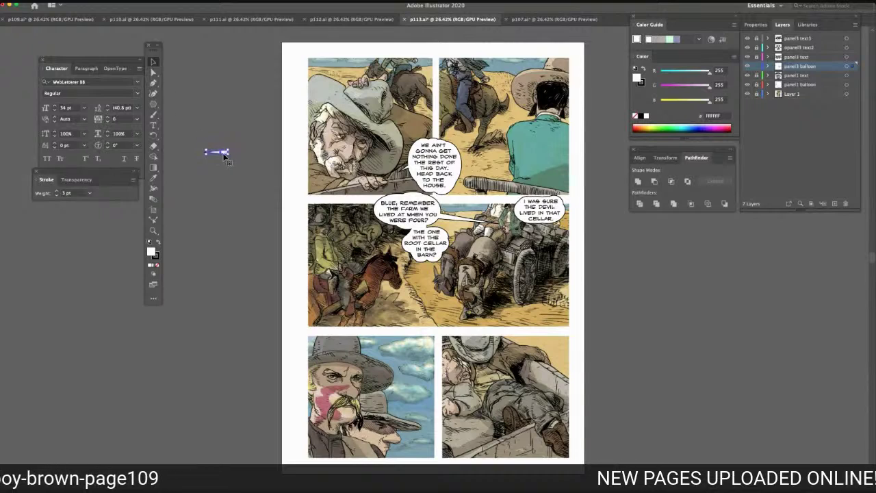
drag(218, 151, 506, 198)
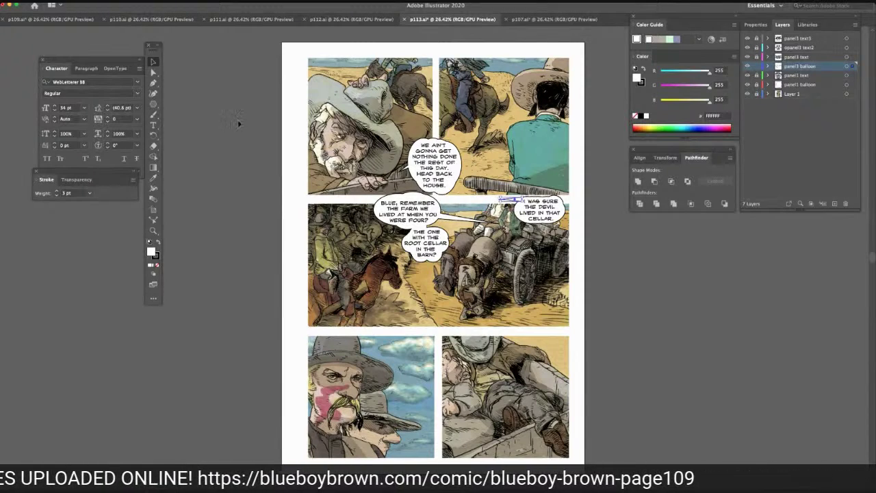
Rotate the tail slightly toward the speaker on the wagon and shift it so its base overlaps the devil balloon
click(154, 135)
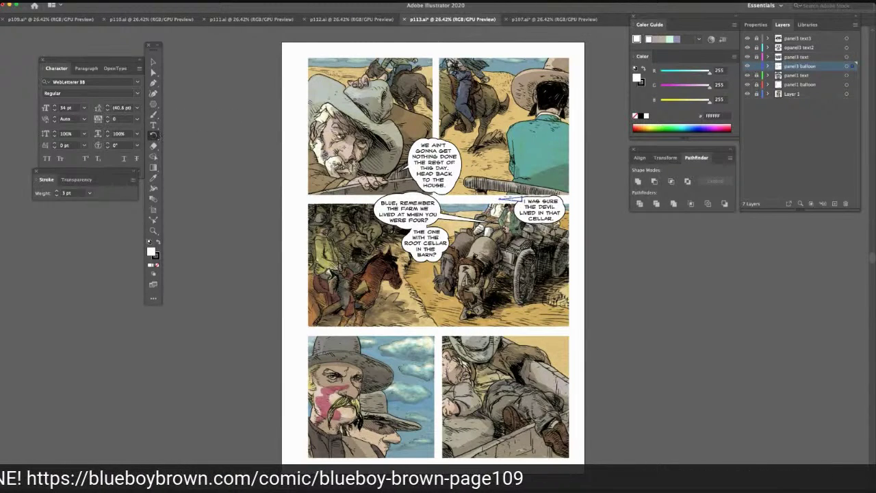
drag(502, 200, 508, 199)
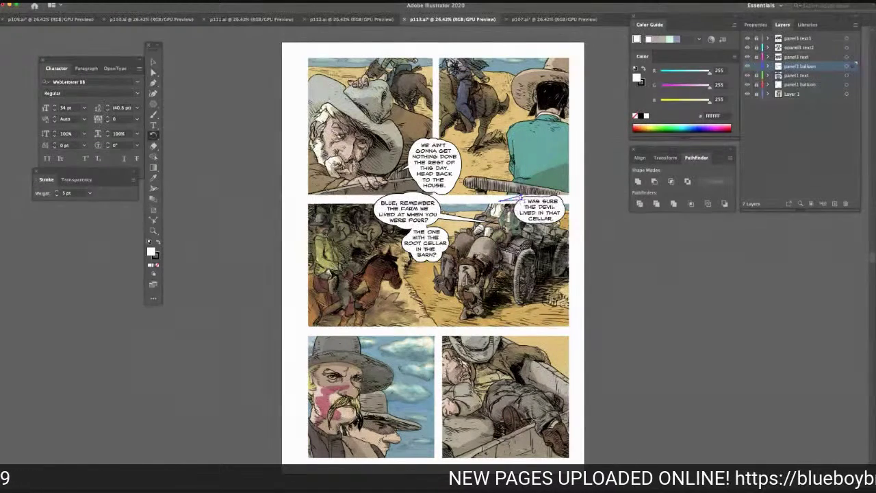
click(154, 63)
click(520, 202)
drag(522, 203, 524, 206)
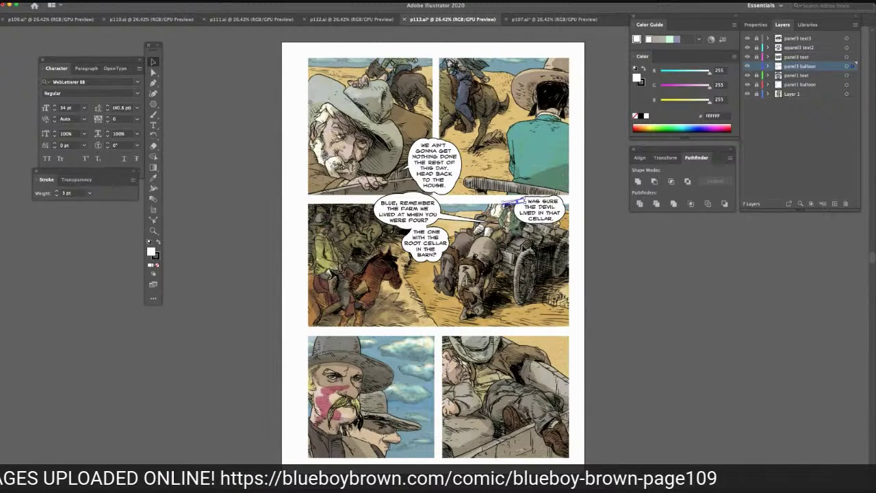
Unite the tail with the devil balloon into a single shape and deselect it
click(153, 73)
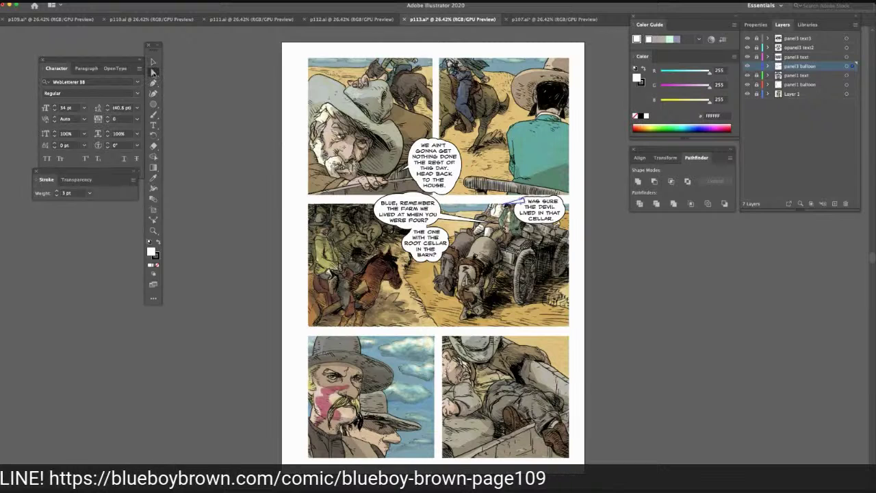
shift+click(534, 217)
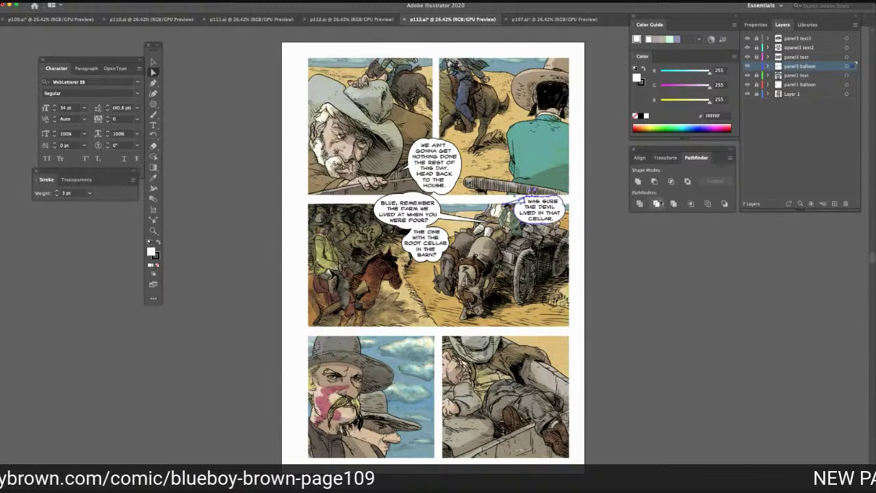
click(638, 181)
click(637, 240)
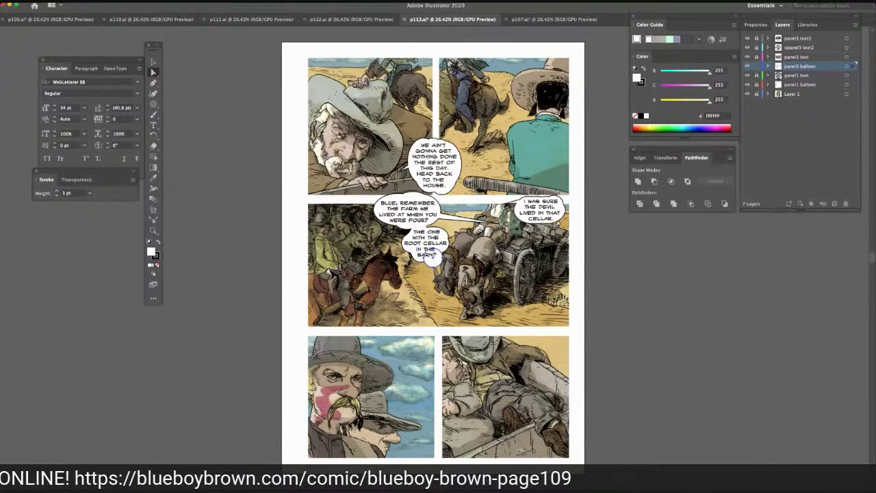
Place three copies of the small circle along the upper part of the devil balloon and unite them with it
drag(433, 260, 524, 206)
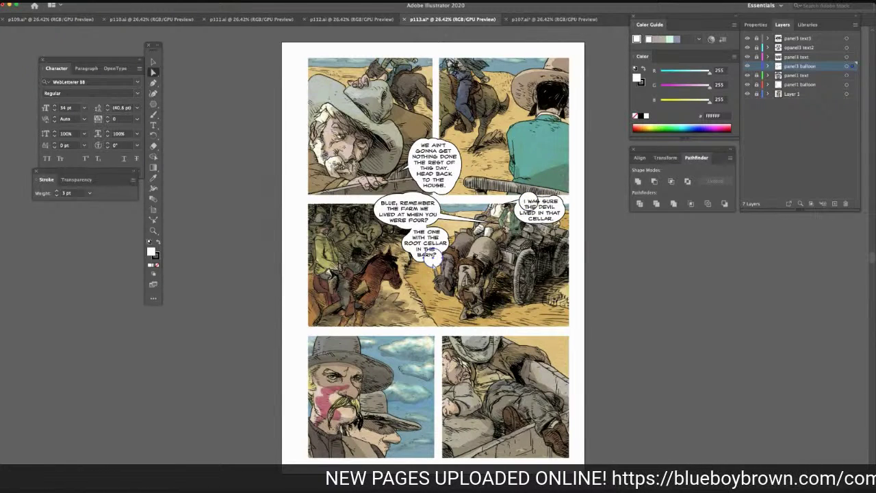
drag(432, 260, 546, 209)
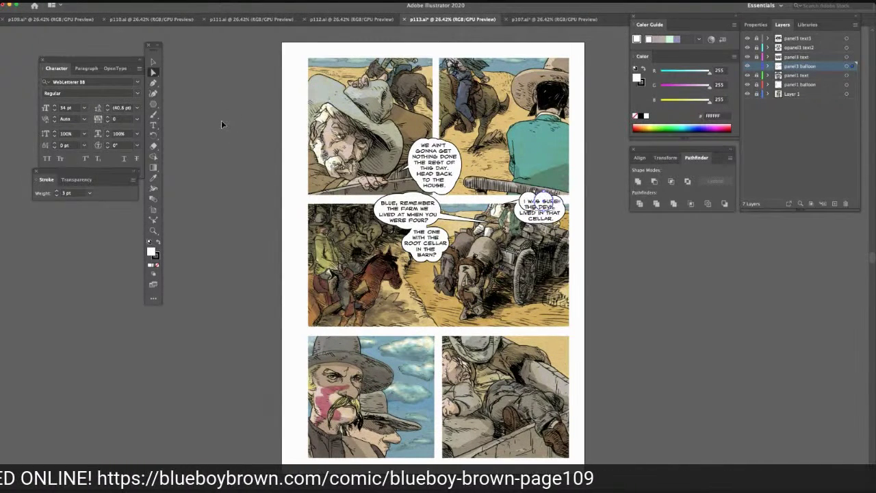
drag(433, 264, 554, 209)
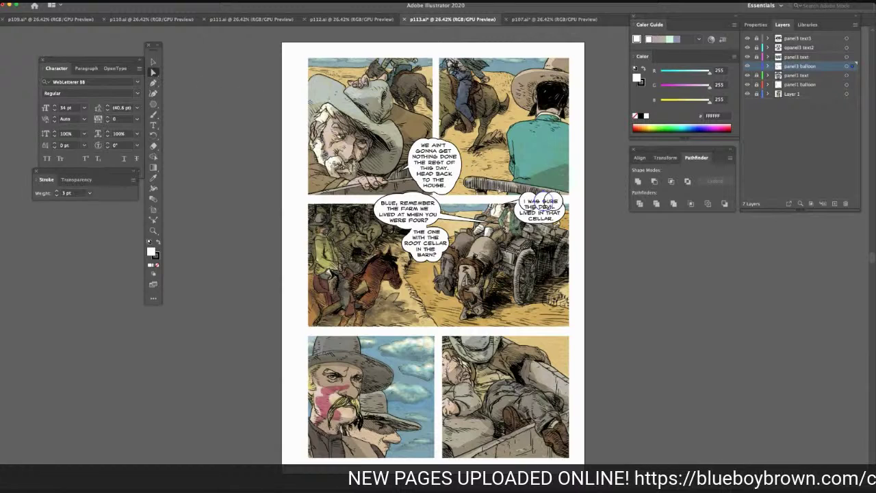
click(552, 213)
click(639, 182)
click(639, 240)
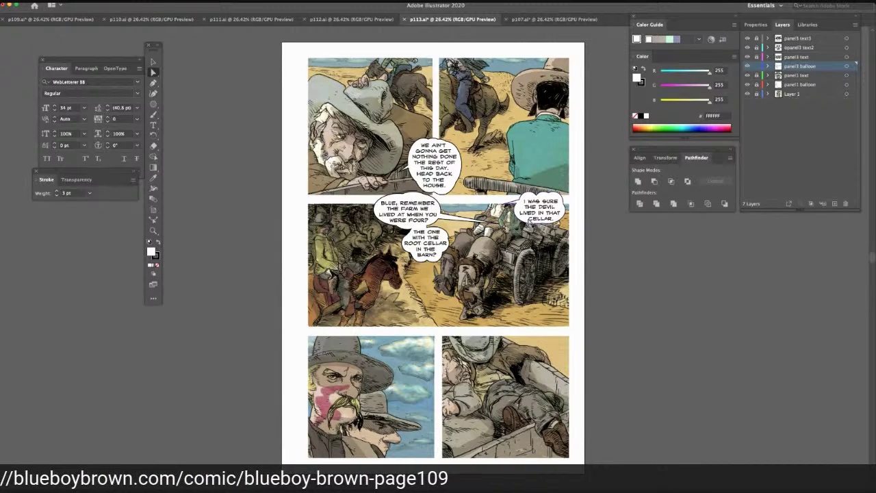
Lock the panel3 balloon layer, unlock panel3 text3, and nudge the devil dialogue up and right to center it in its balloon
click(530, 224)
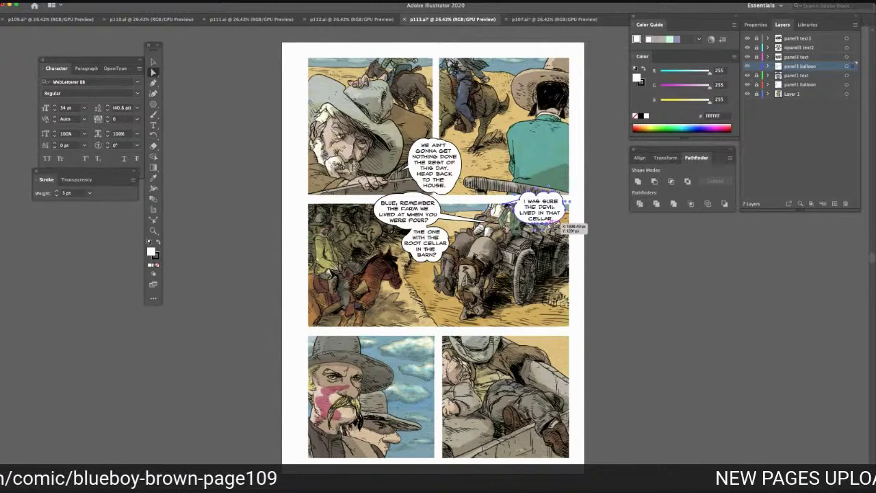
click(153, 63)
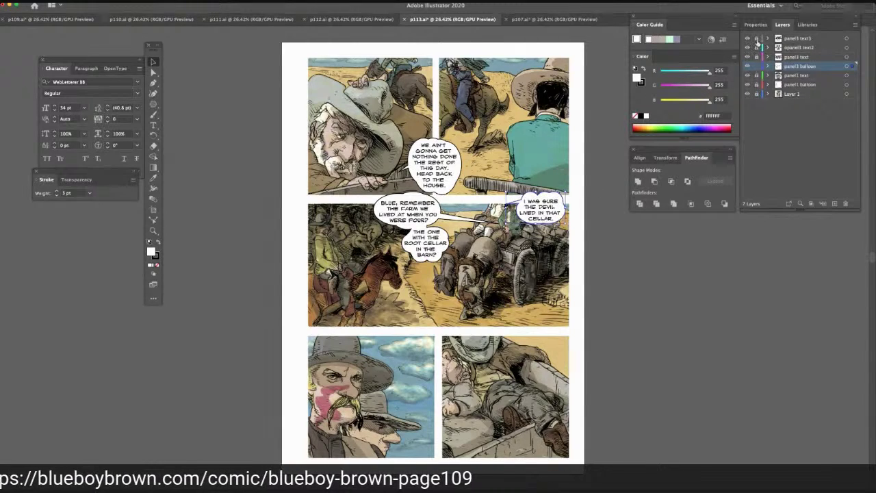
click(788, 39)
click(532, 218)
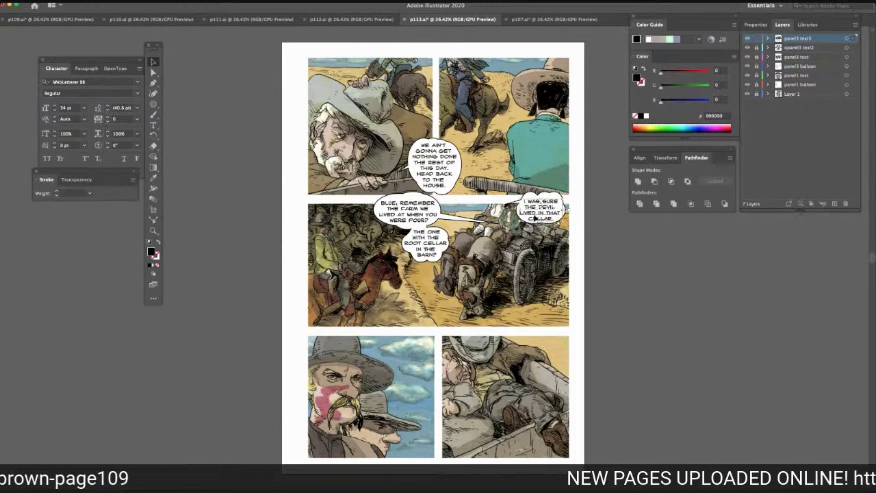
drag(531, 220, 536, 217)
click(621, 247)
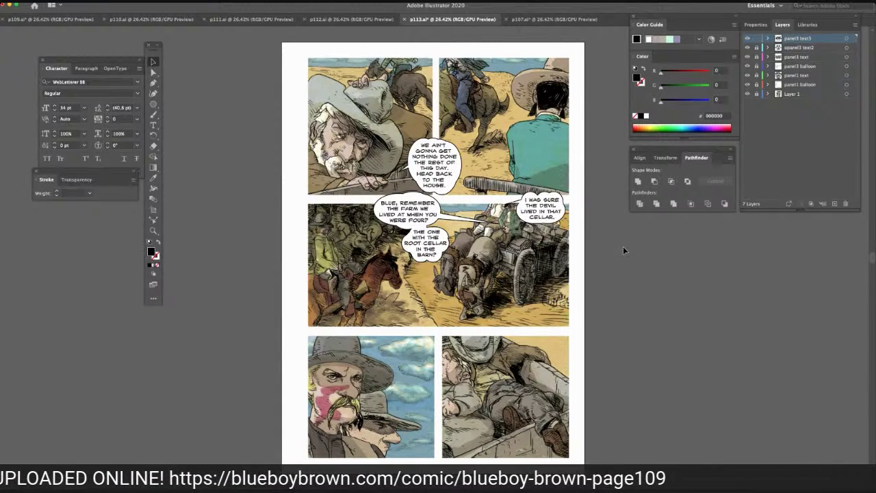
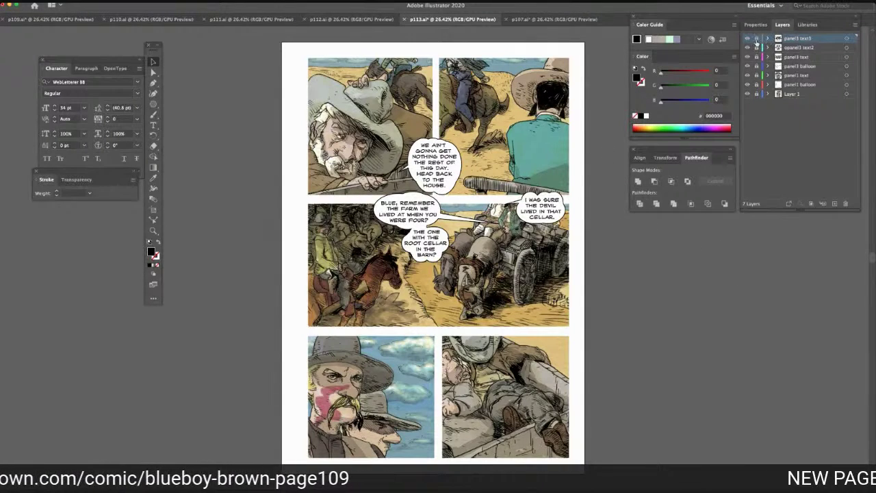
Lock the panel3 text3 layer and add a new layer above it
click(836, 204)
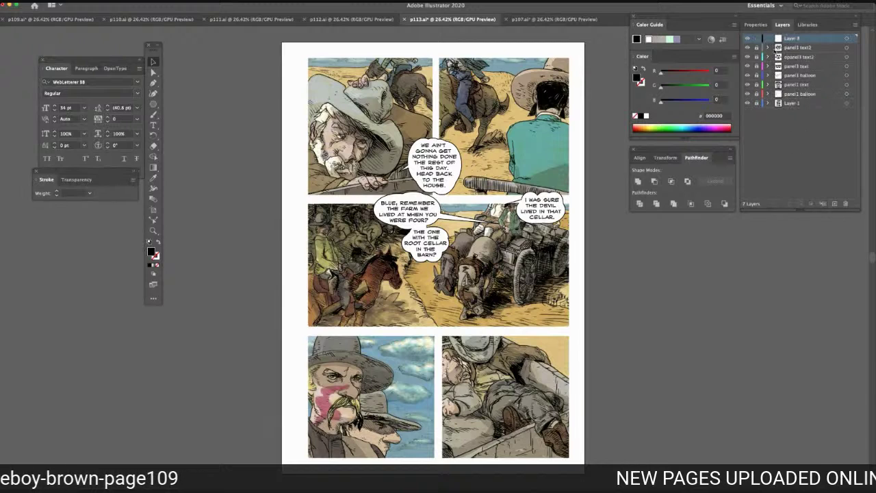
Rename the new top layer as panel4 balloon
double_click(792, 39)
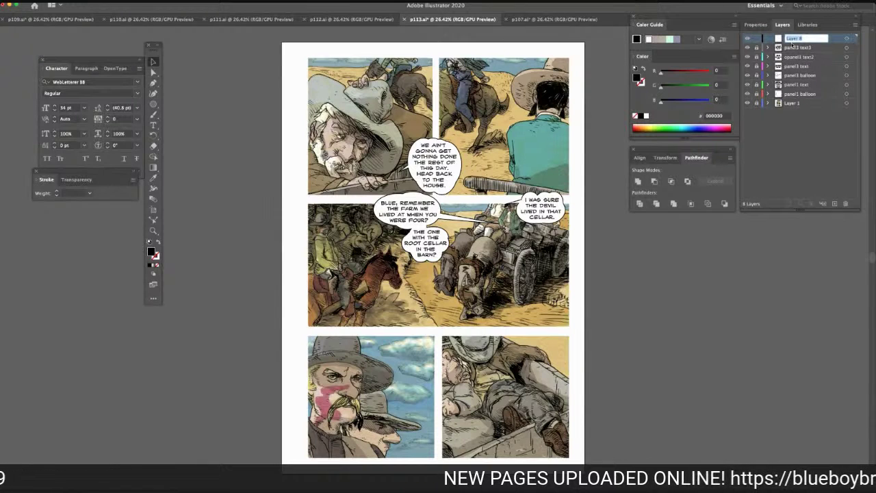
text(panel)
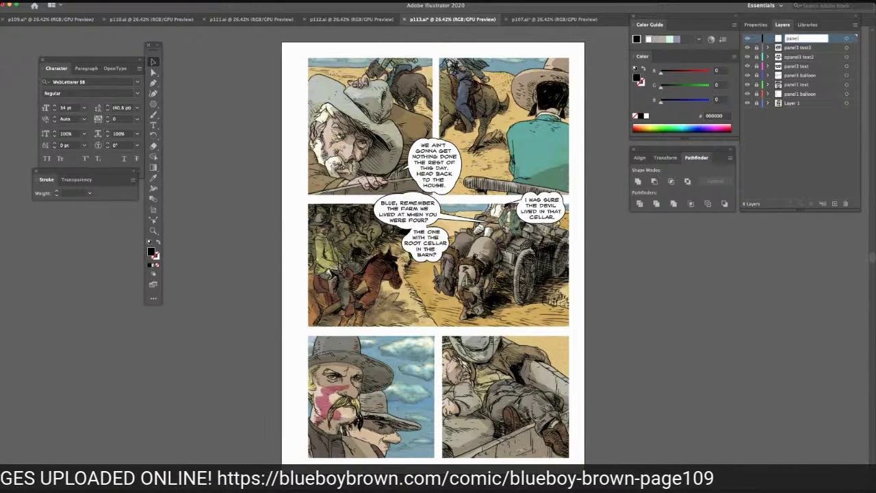
text(4 balloon)
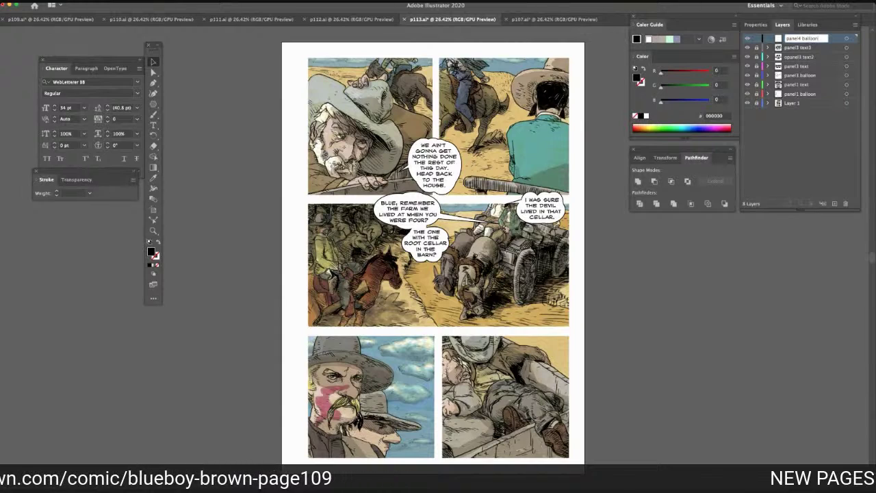
key(Return)
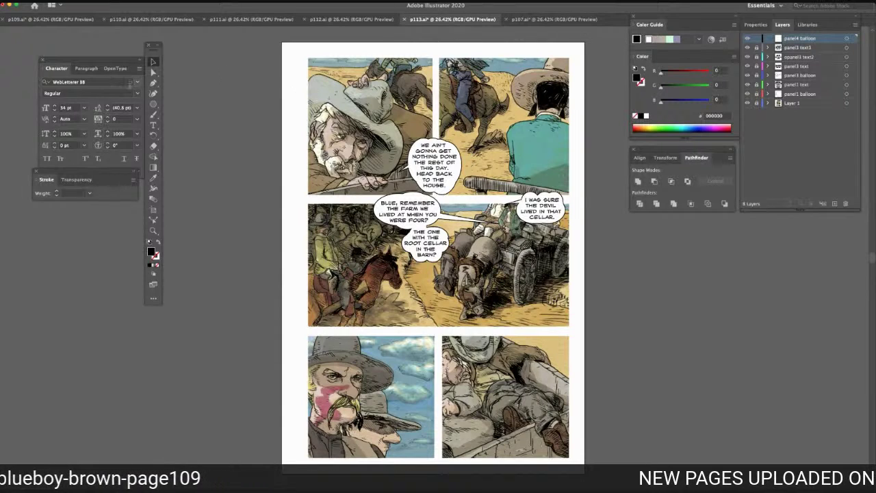
Draw a small circle on the pasteboard beside the page with a white fill and a 3 pt stroke
click(154, 104)
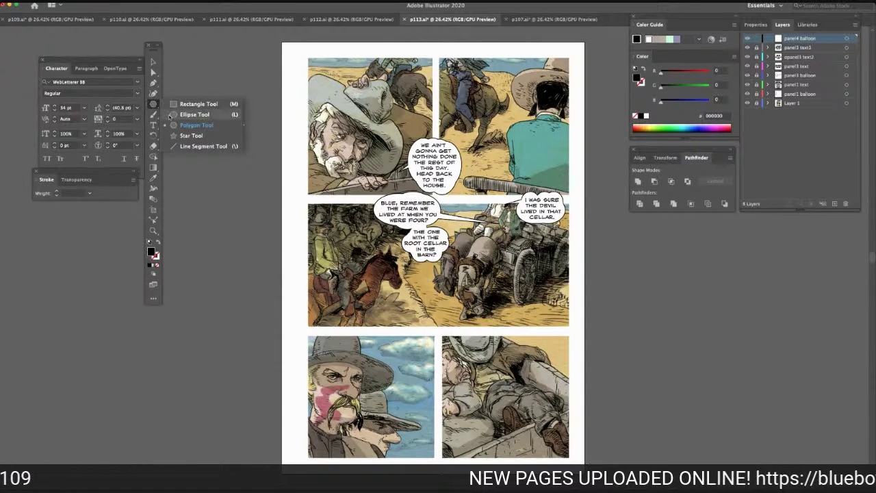
click(194, 115)
drag(196, 147, 230, 178)
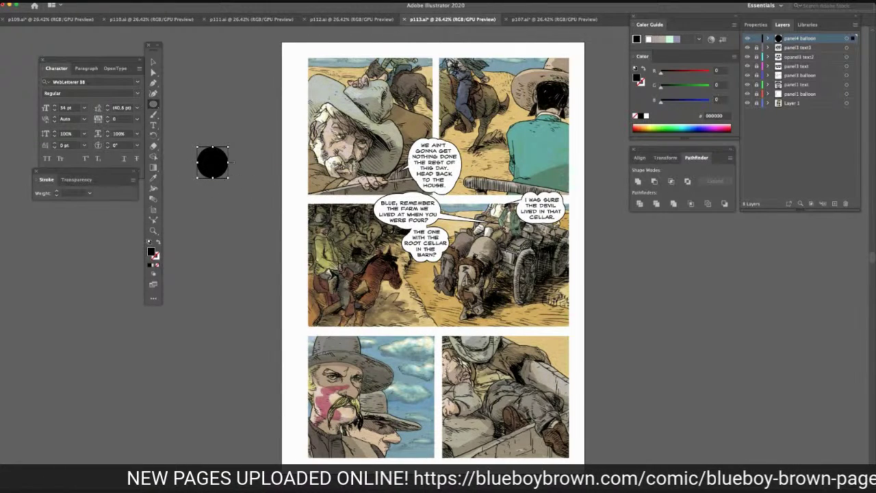
click(647, 117)
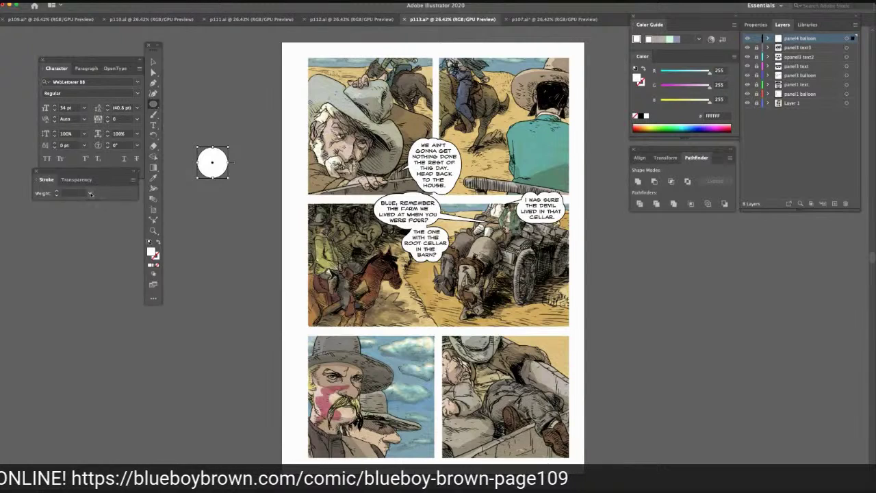
click(89, 194)
click(96, 250)
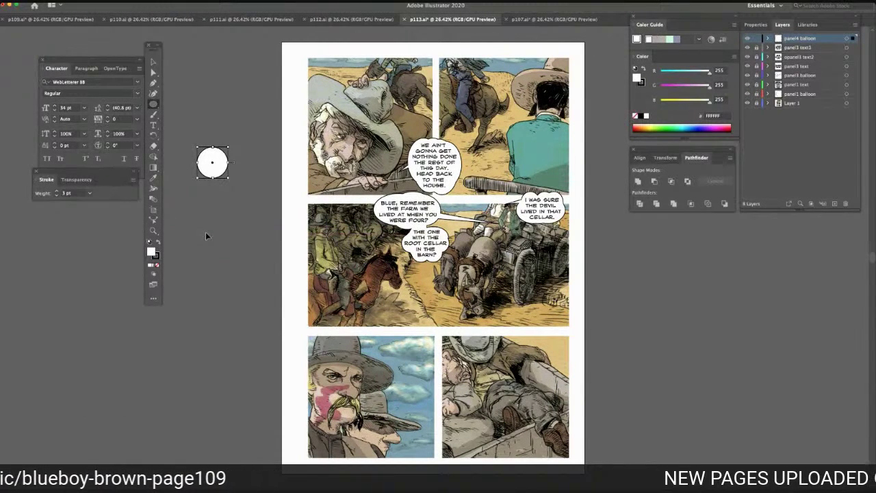
Duplicate the circle, place both over the sky of the mustached man's panel, and reshape them into a larger and a smaller oval balloon
key(super+v)
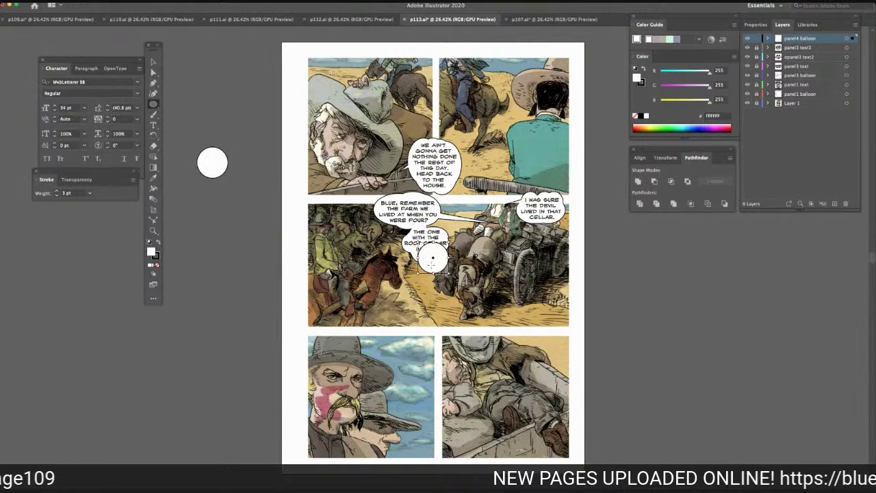
click(154, 62)
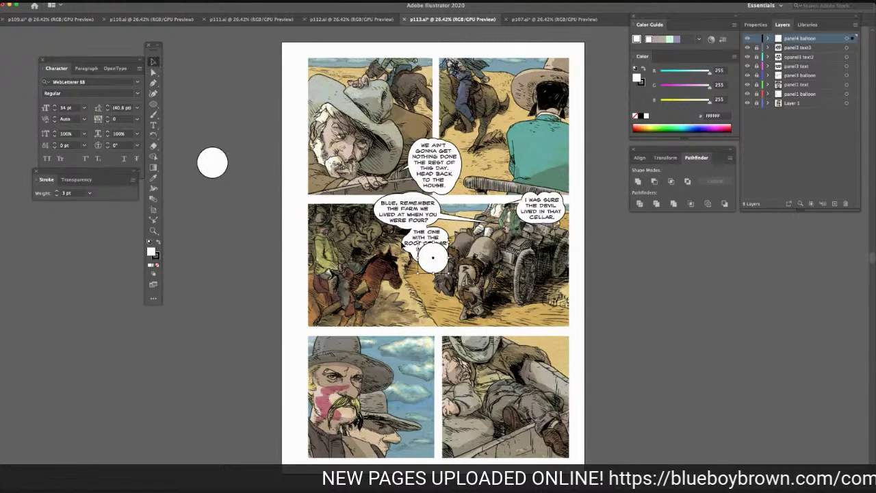
drag(432, 258, 376, 344)
drag(212, 162, 416, 355)
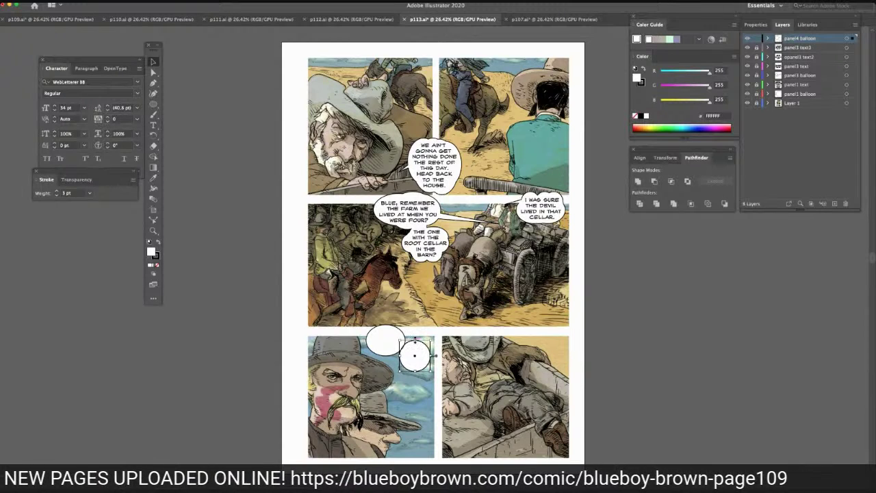
drag(415, 341, 414, 361)
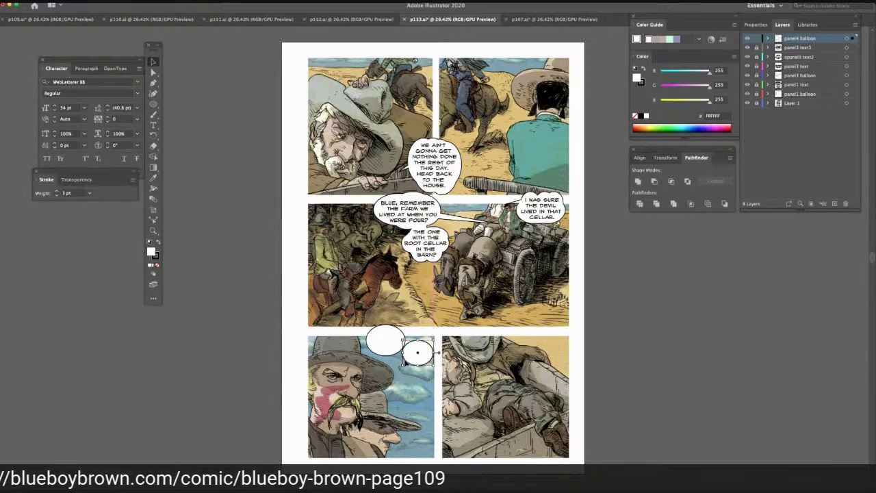
click(243, 274)
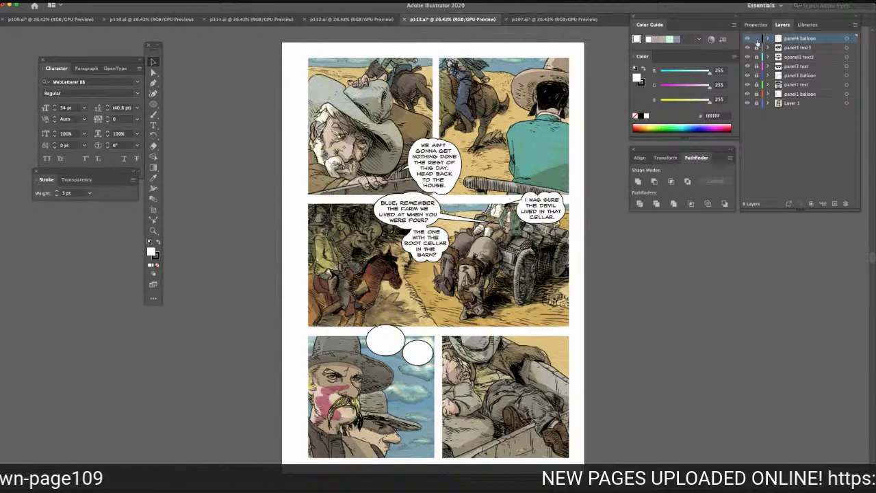
Lock the panel4 balloon layer and add a layer above it named panel4 text1
click(836, 204)
double_click(791, 39)
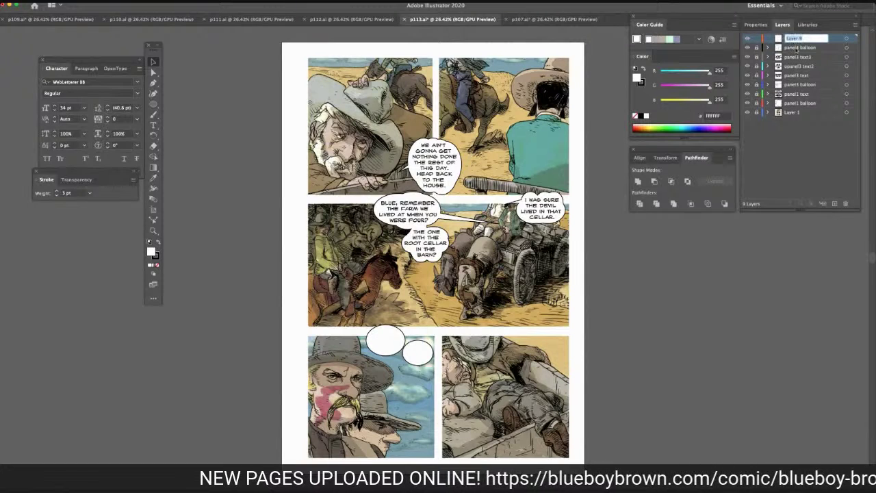
text(panel4 text1)
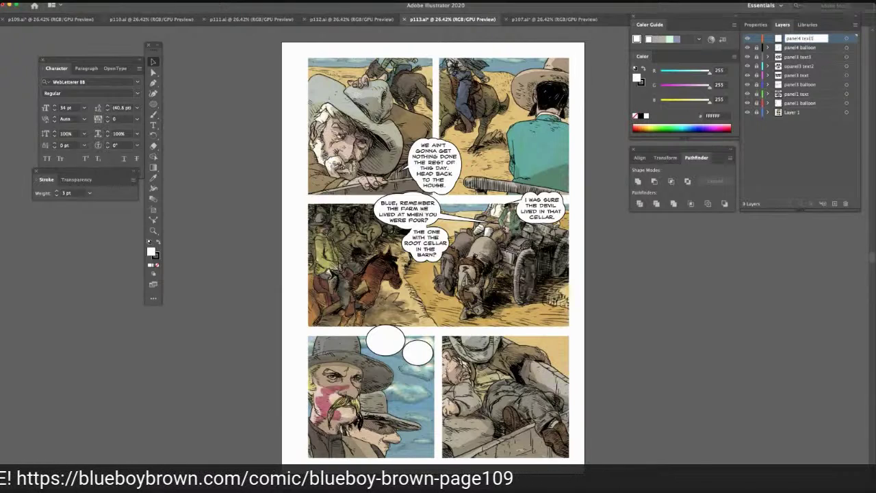
key(Return)
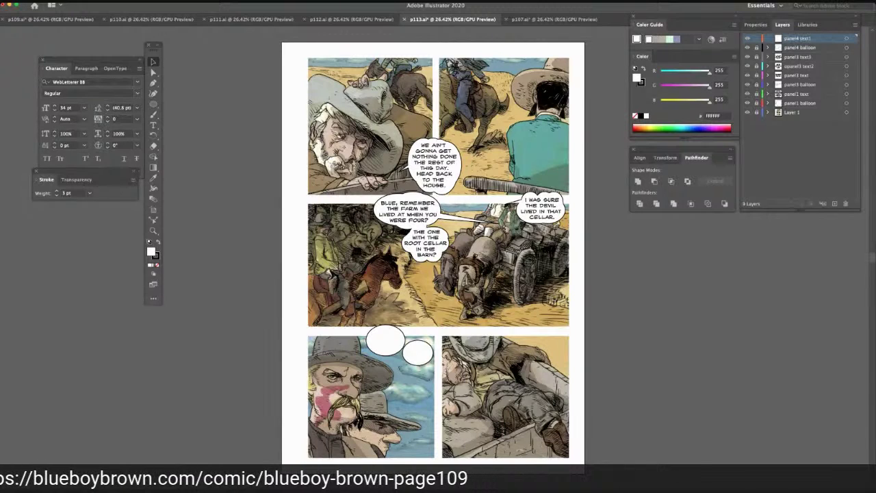
key(t)
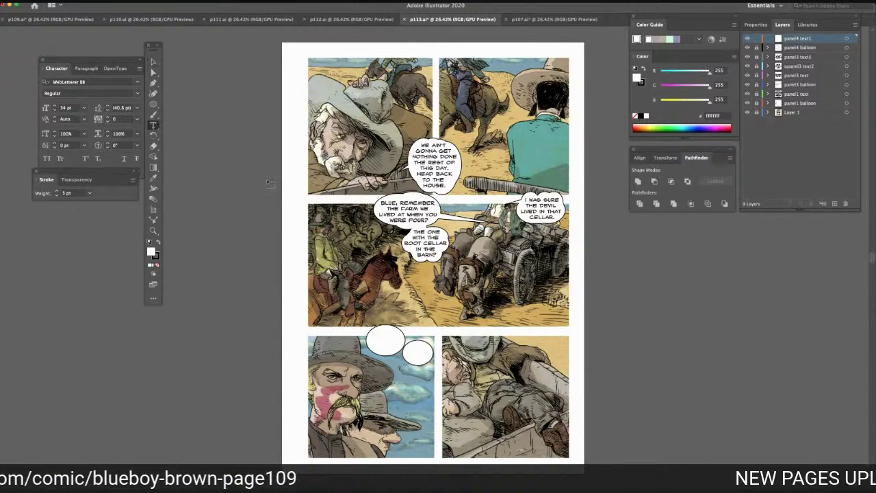
click(380, 346)
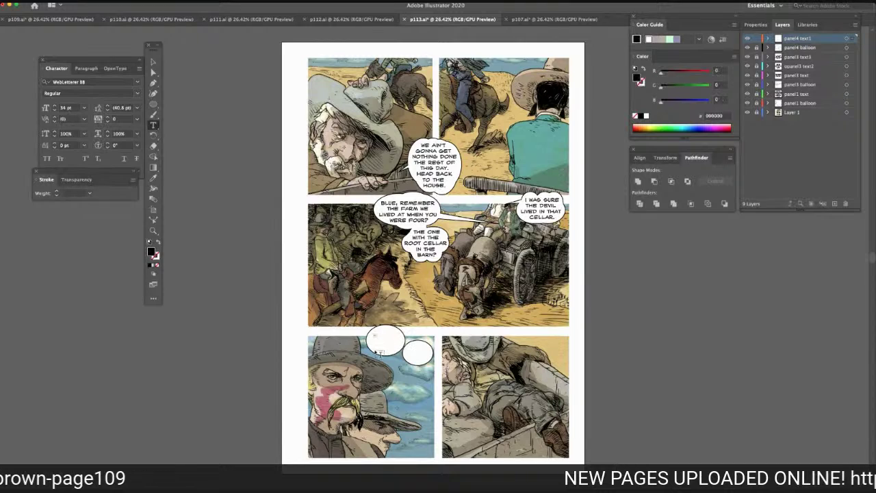
key(super+z)
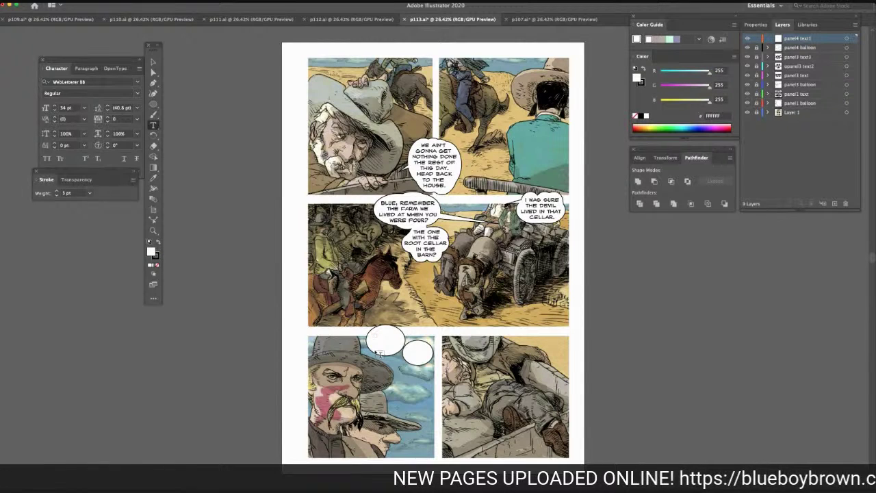
click(153, 71)
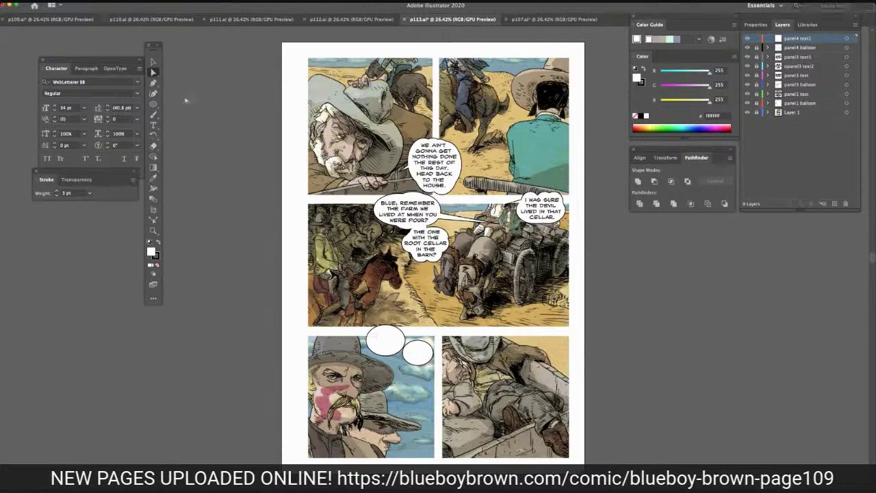
click(154, 62)
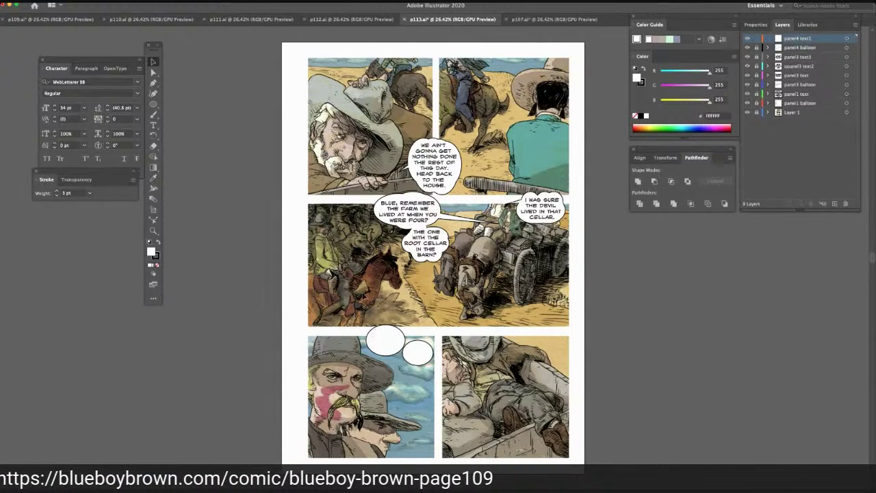
Start a text object on the pasteboard beside the page reading "THE DEVIL / DOESN'T LIVE" over two lines
click(153, 126)
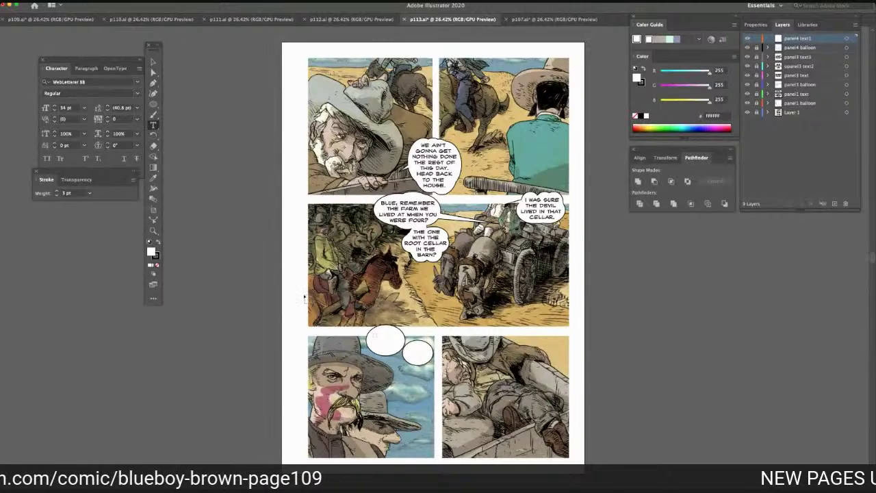
click(236, 281)
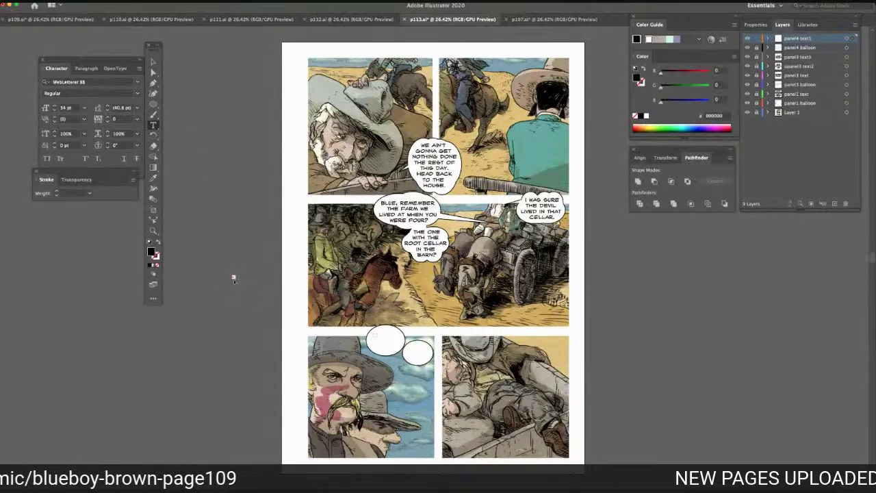
click(201, 205)
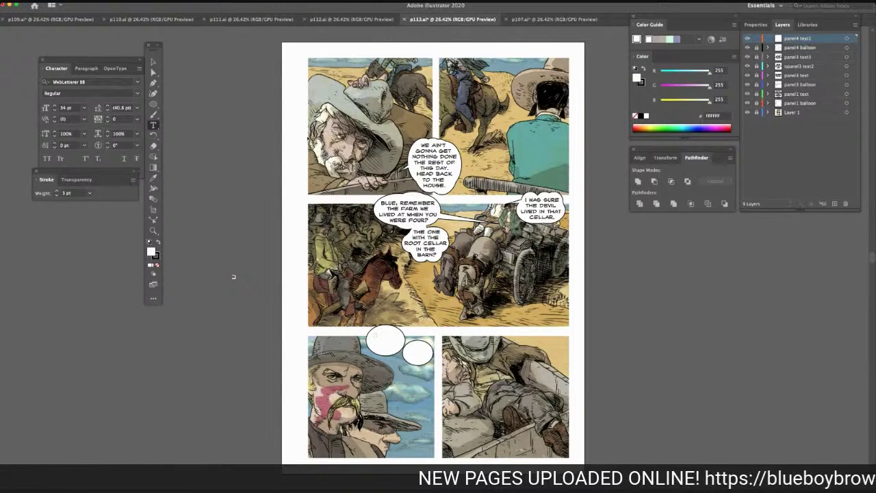
click(236, 177)
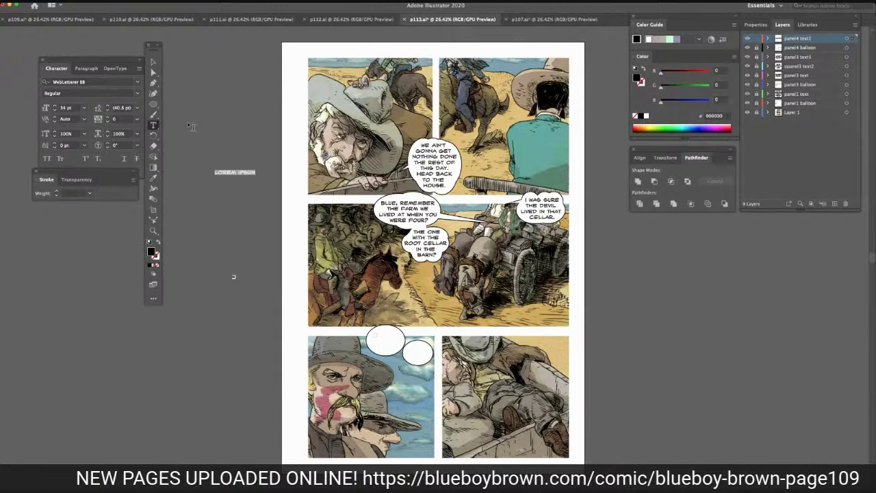
text(THE)
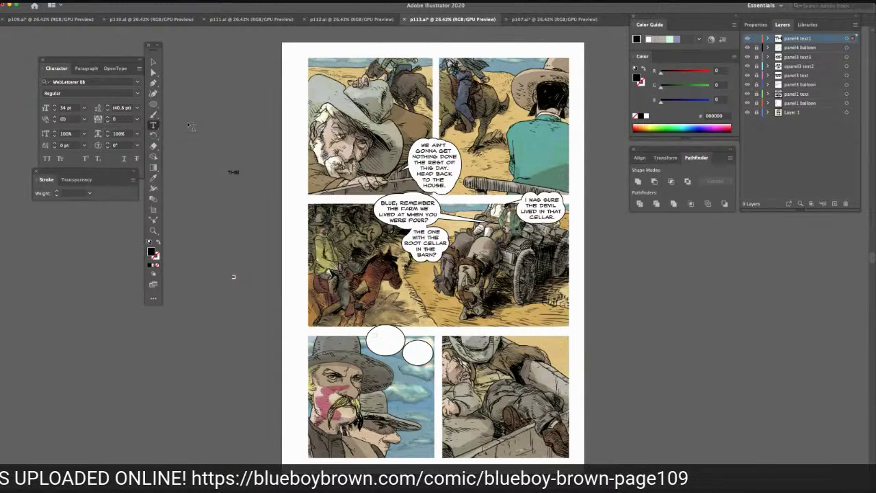
text( DEVIL)
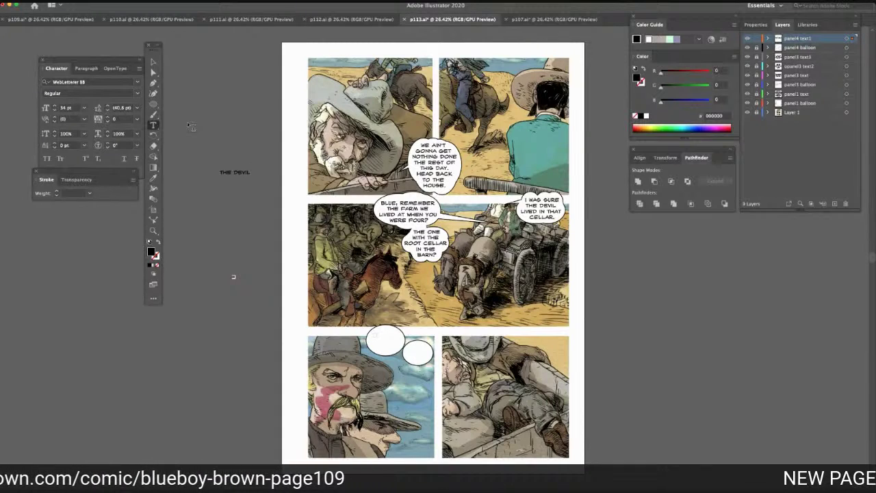
key(Return)
text(DOGGS)
text(N'T)
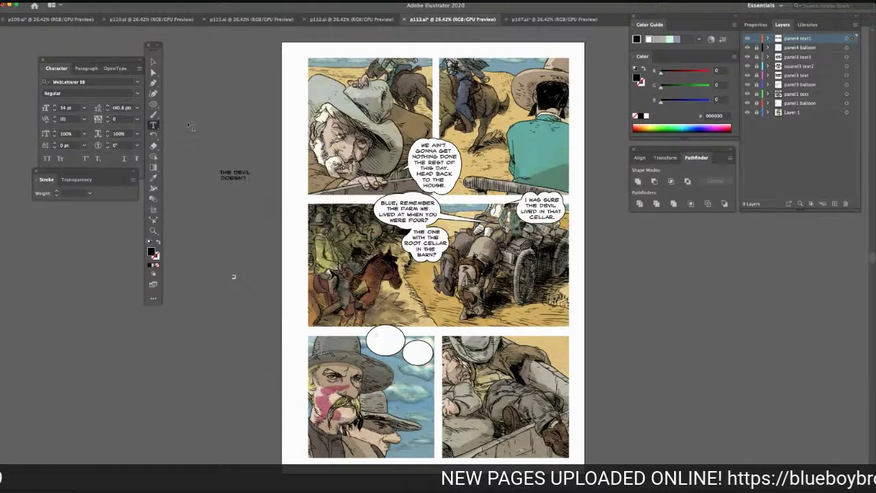
text( LIVE)
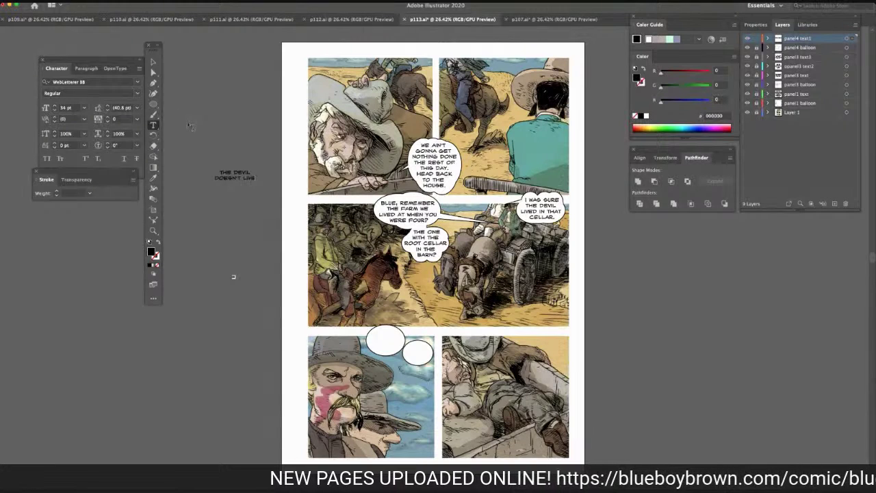
Complete the pasteboard dialogue with the lines "IN ROOT / CELLARS, / BOY." below "DOESN'T LIVE"
key(Return)
text(IN)
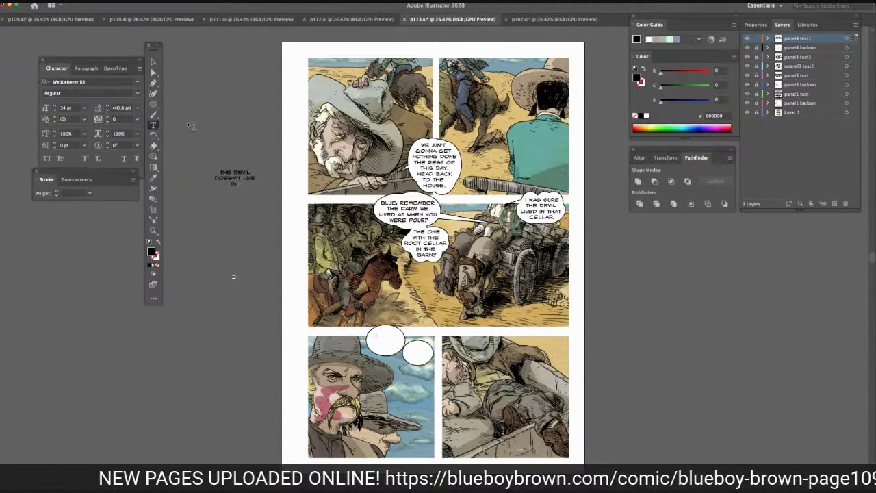
text( ROOT )
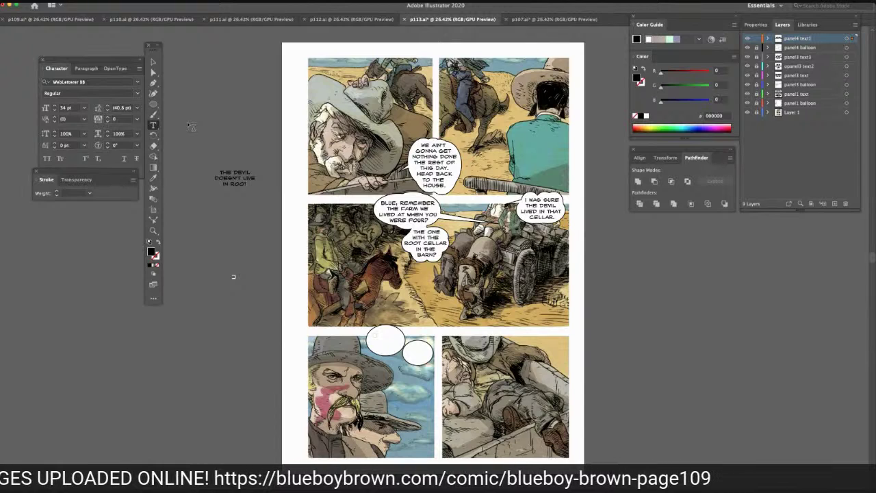
text(CELL)
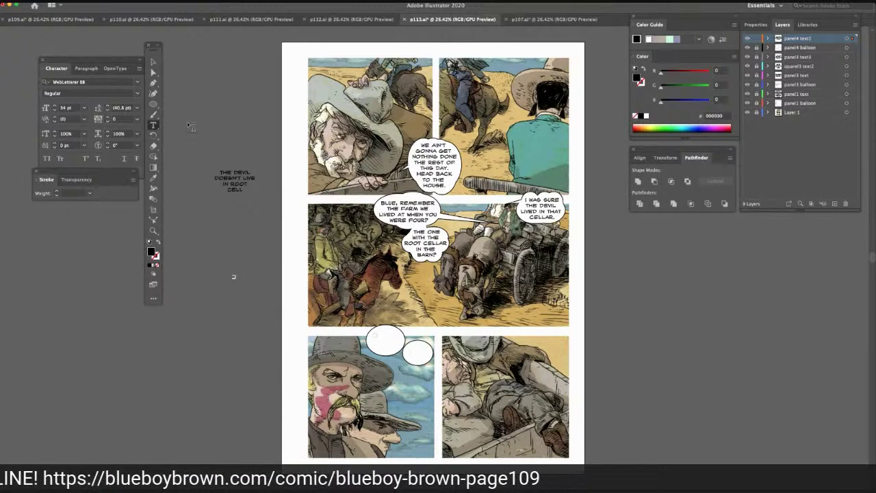
text(ARS.)
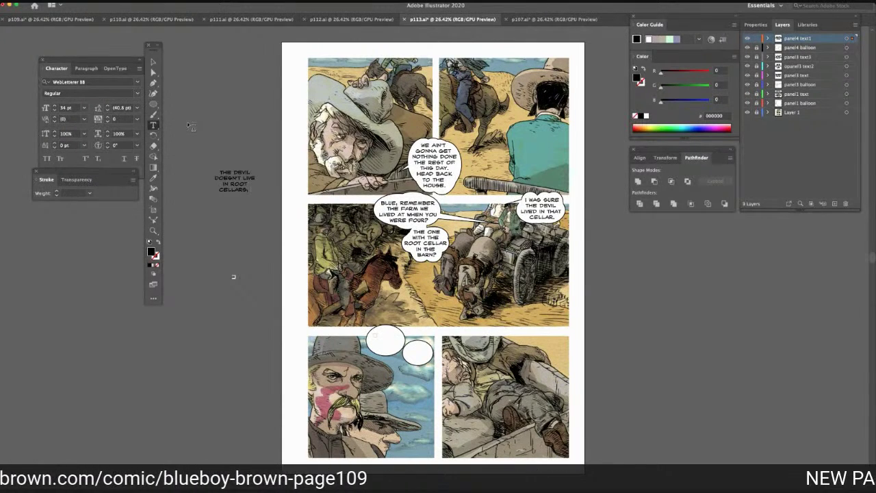
key(BackSpace)
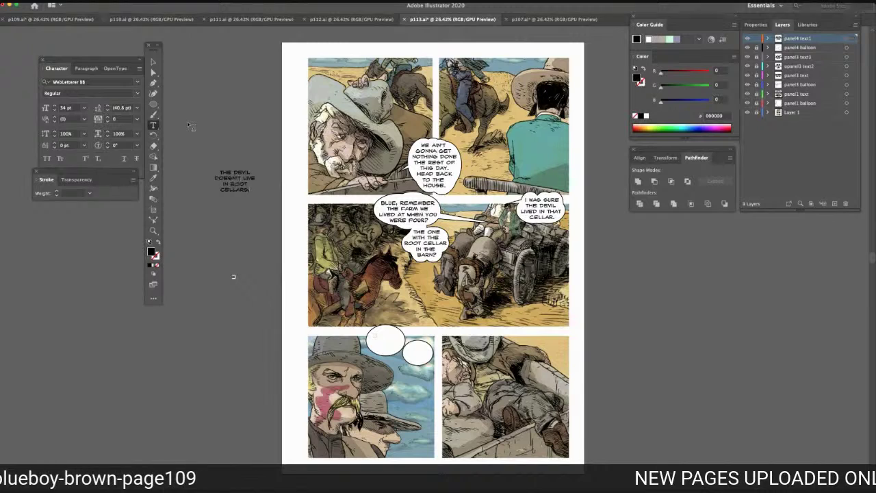
text(,)
key(Return)
text(SO)
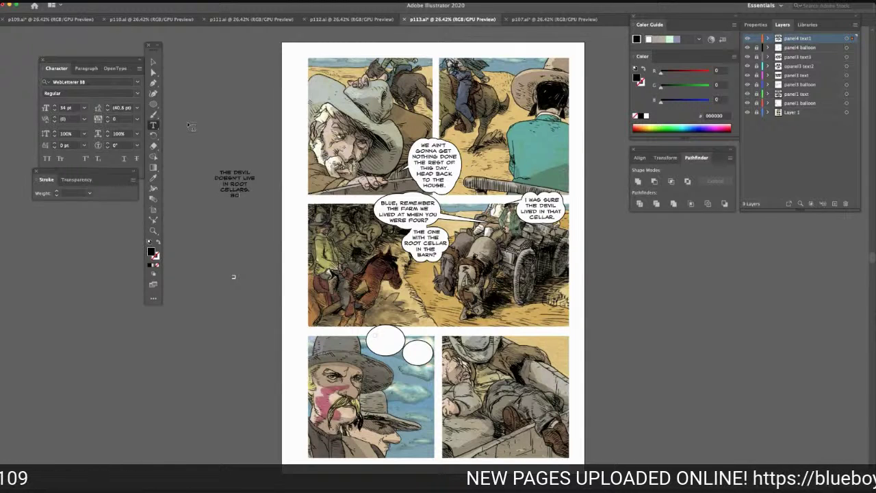
Move the devil dialogue from the pasteboard onto the larger balloon in the mustached man's panel and lock the panel4 text1 layer
click(154, 62)
drag(228, 191, 384, 344)
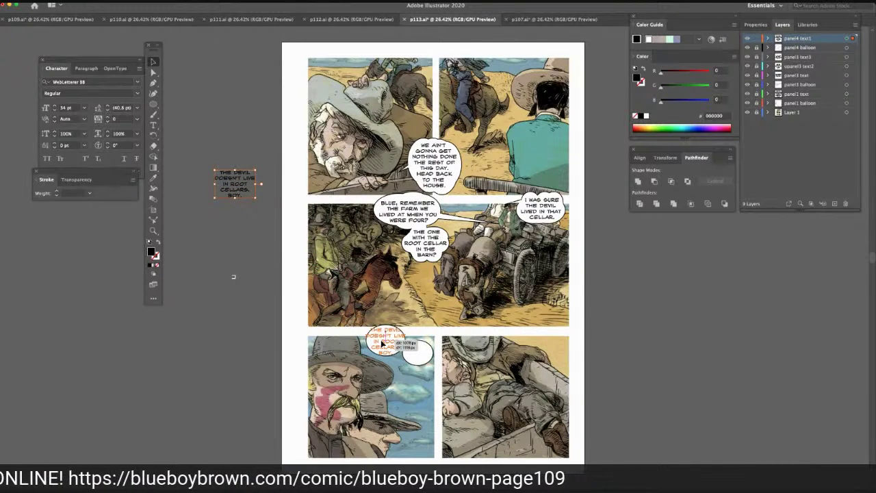
drag(384, 344, 385, 344)
click(245, 241)
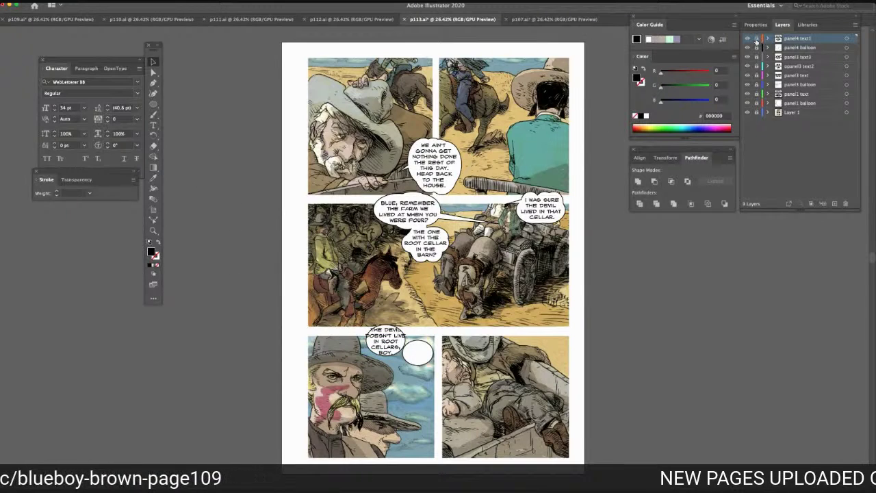
On the panel4 balloon layer, widen the larger balloon around its text and shift the smaller balloon slightly away from it
click(782, 48)
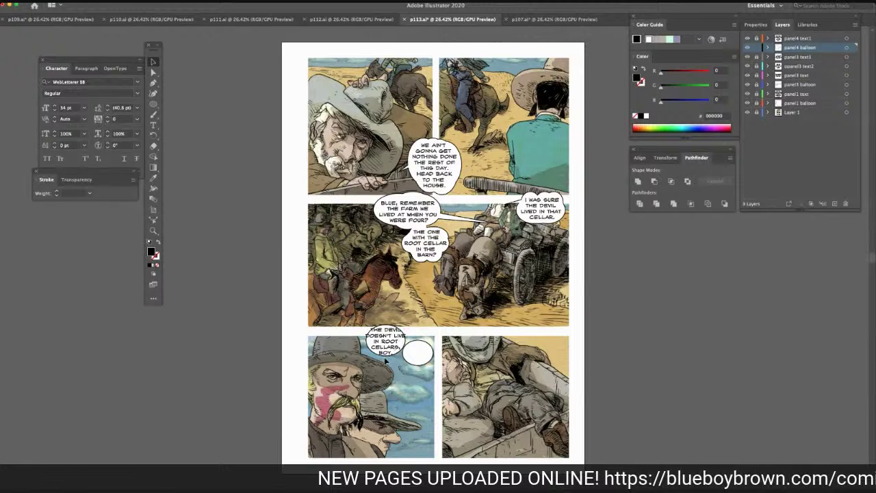
click(405, 346)
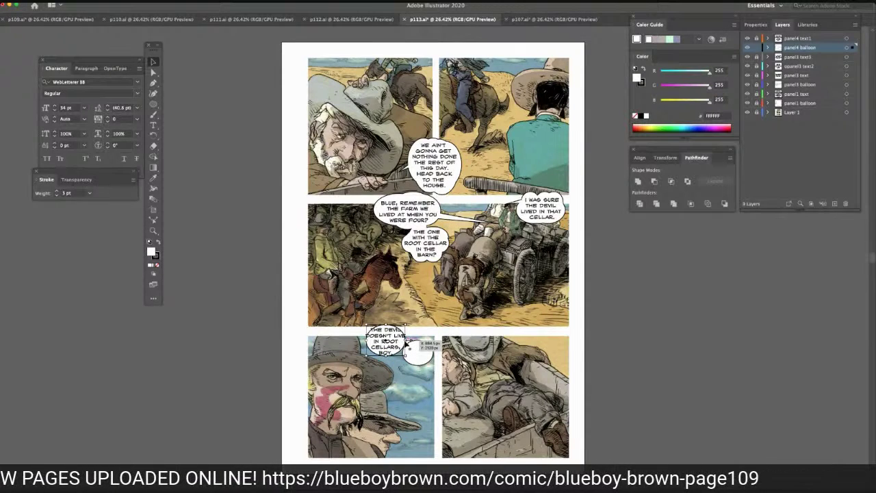
drag(407, 340, 361, 340)
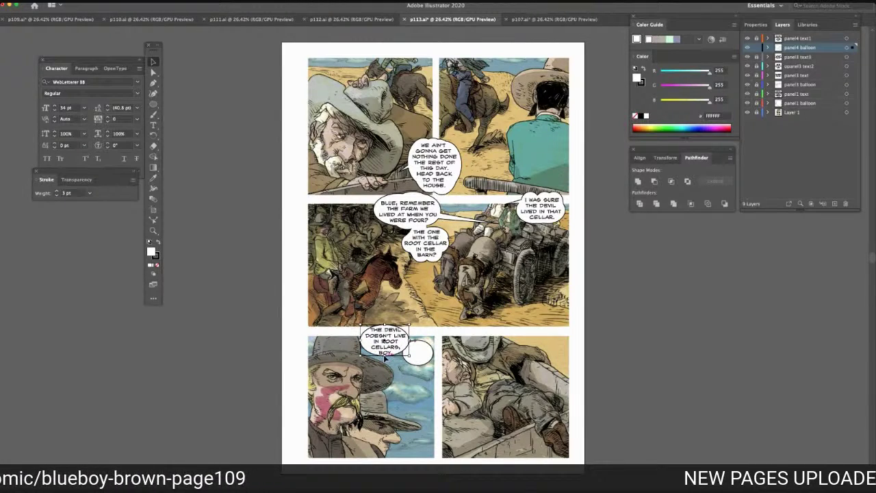
drag(385, 356, 386, 358)
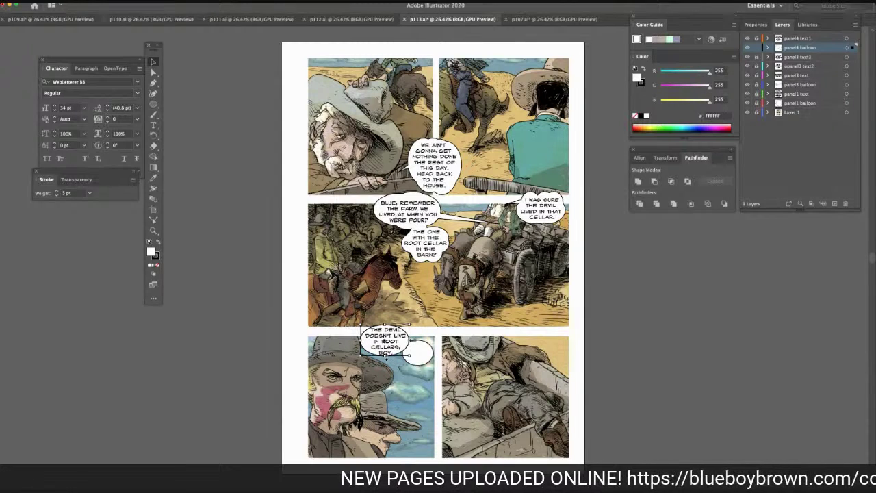
drag(385, 354, 395, 361)
click(643, 298)
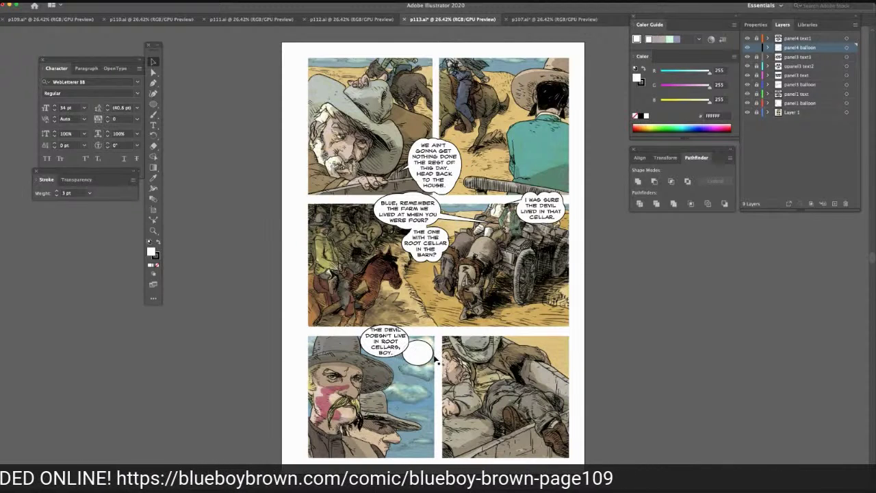
click(419, 362)
drag(420, 366, 418, 362)
click(221, 222)
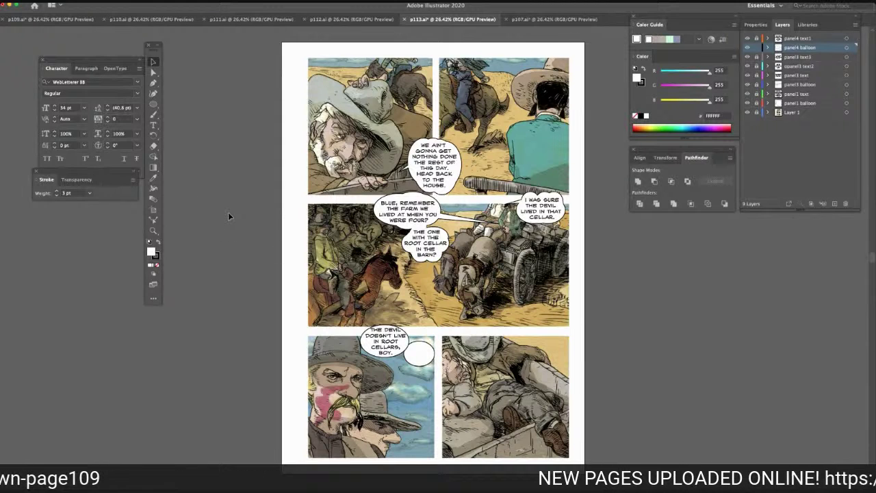
Paste two copies of the circle and overlap them side by side on the upper edge of the larger balloon
key(ctrl+v)
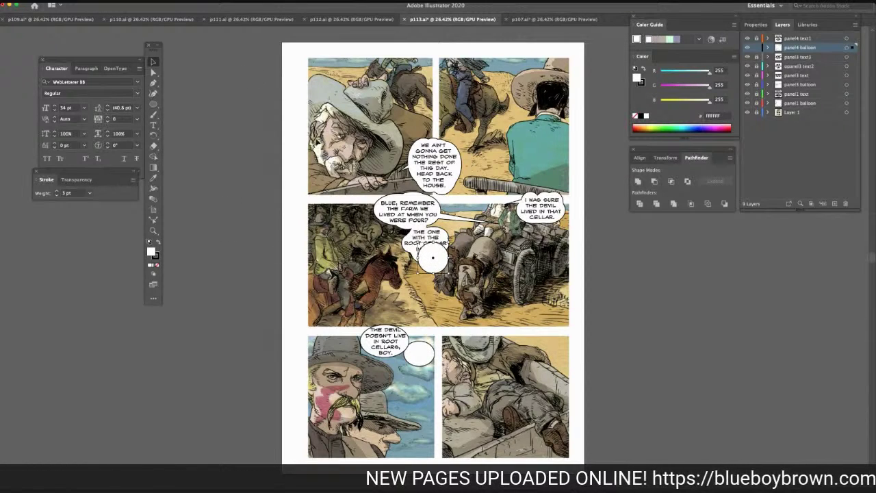
drag(433, 243, 408, 334)
key(ctrl+z)
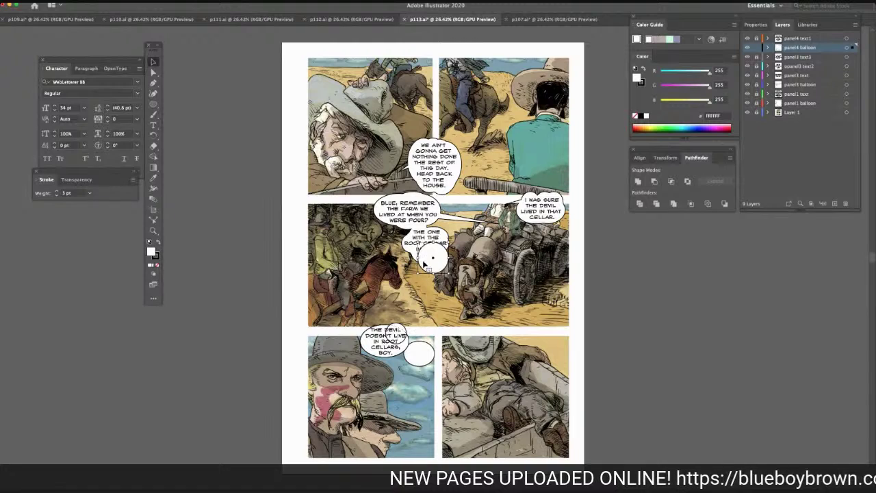
drag(432, 260, 382, 341)
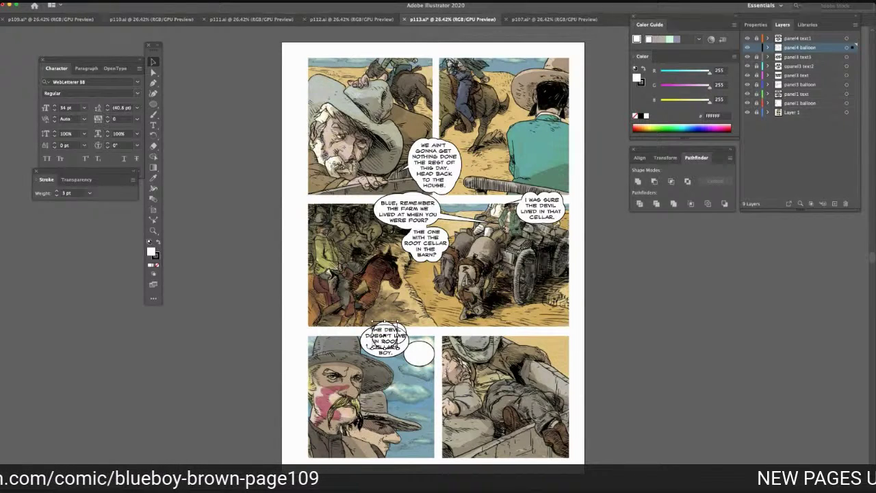
key(super+v)
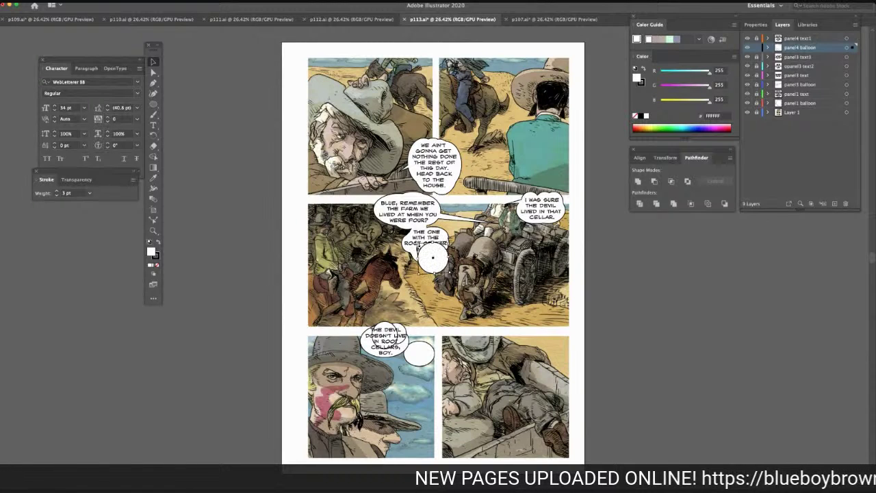
drag(419, 244, 371, 341)
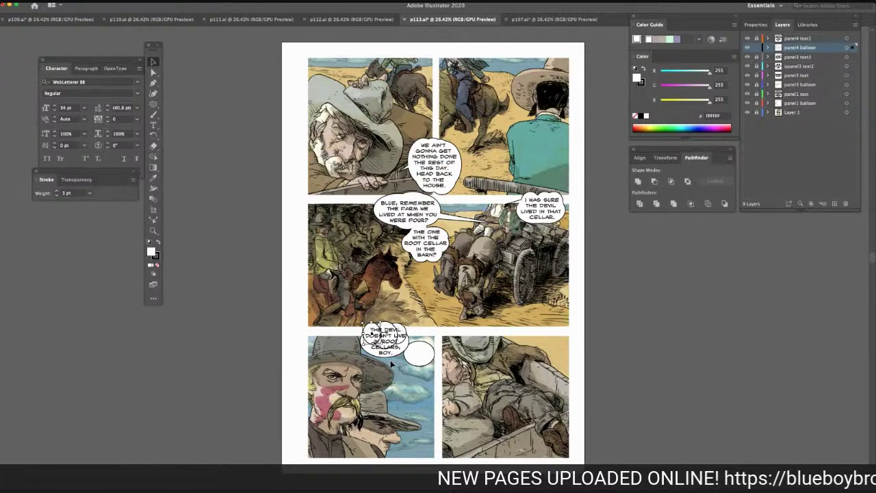
Unite the two circles with the larger balloon into one scalloped shape and shorten the merged balloon from below
click(153, 73)
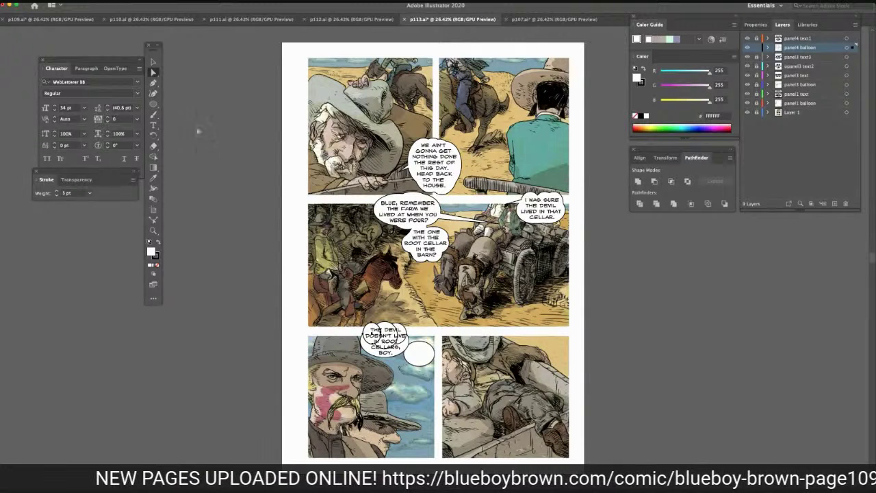
click(398, 354)
click(638, 181)
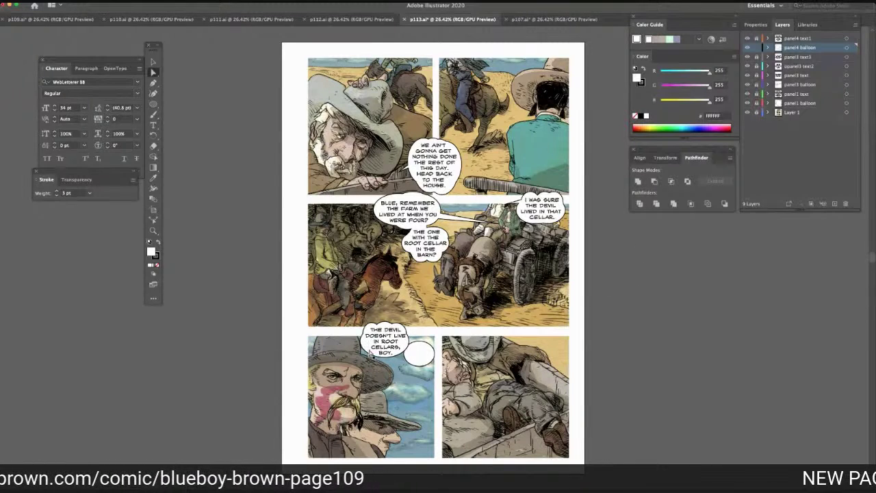
drag(371, 354, 374, 355)
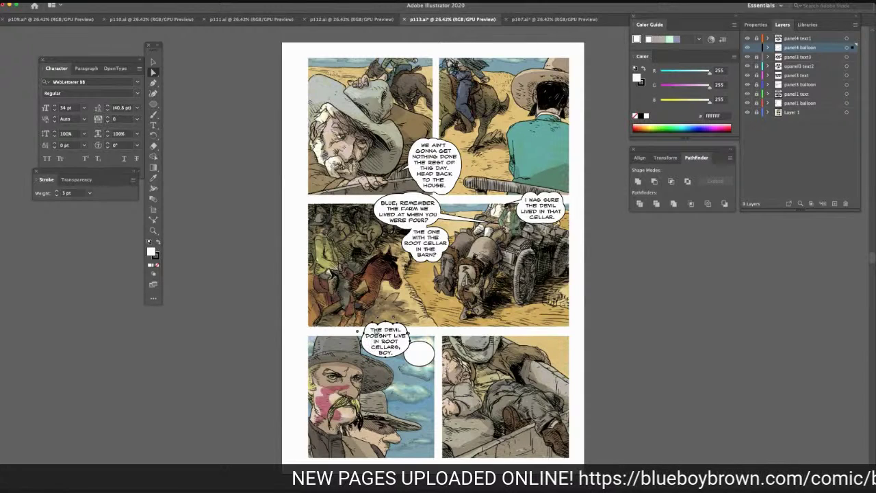
click(153, 61)
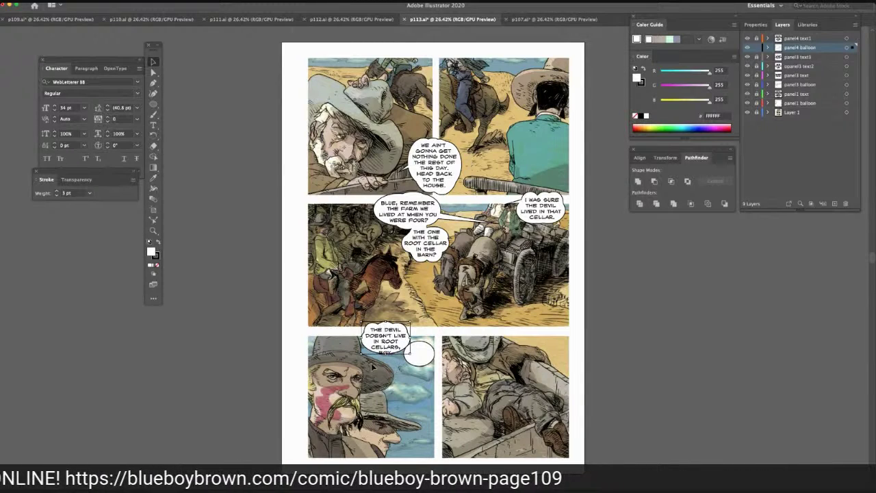
click(260, 268)
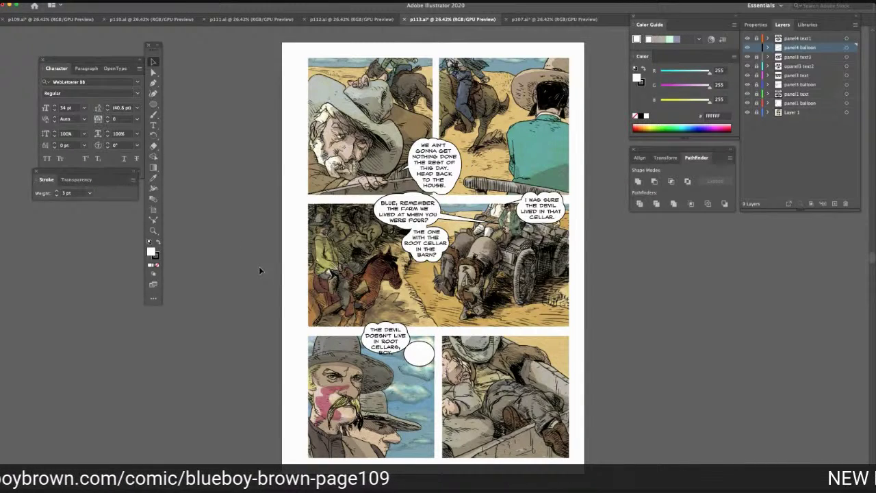
Paste the circle over the lower part of the scalloped balloon, flatten it into an oval, and paste another oval copy
key(ctrl+v)
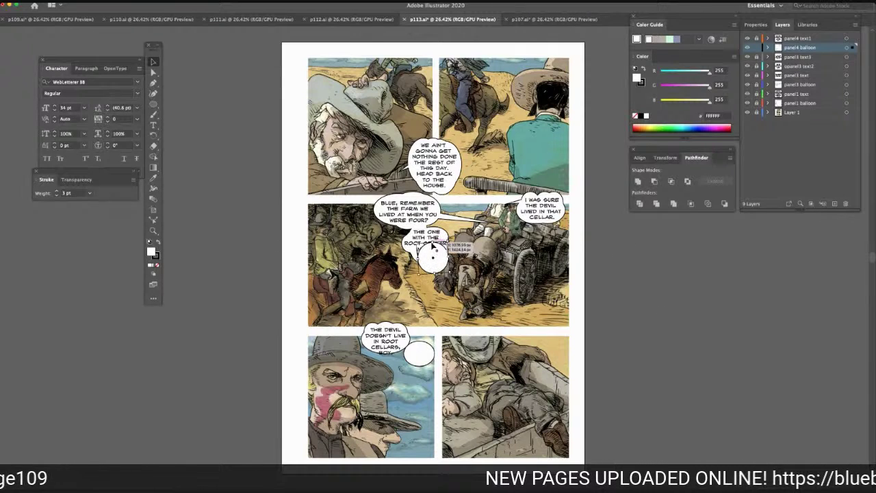
drag(432, 243, 371, 351)
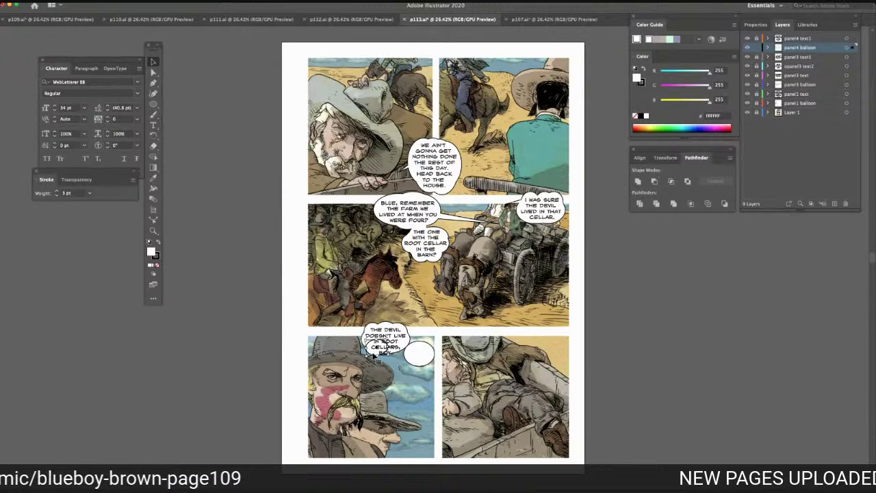
key(super+z)
drag(432, 259, 380, 355)
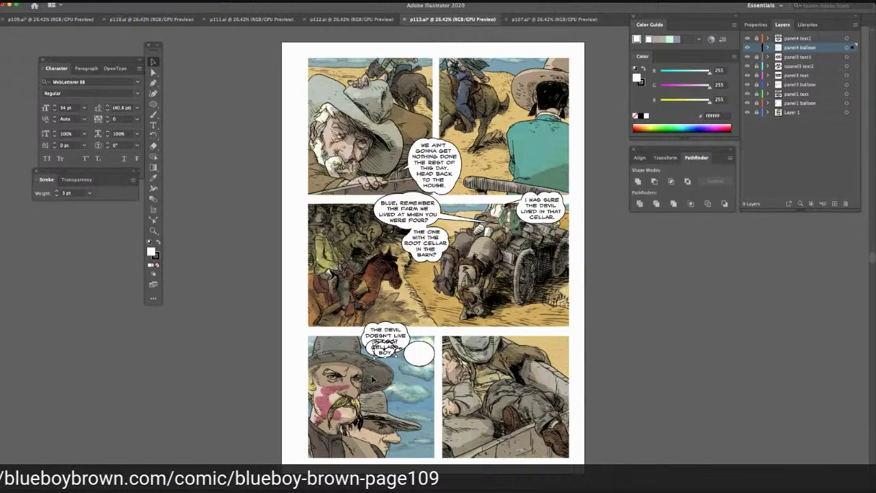
key(super+v)
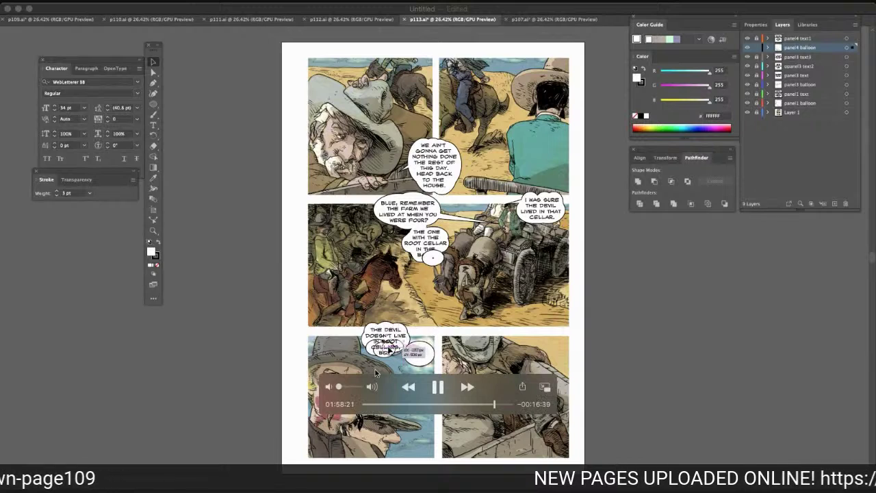
click(340, 390)
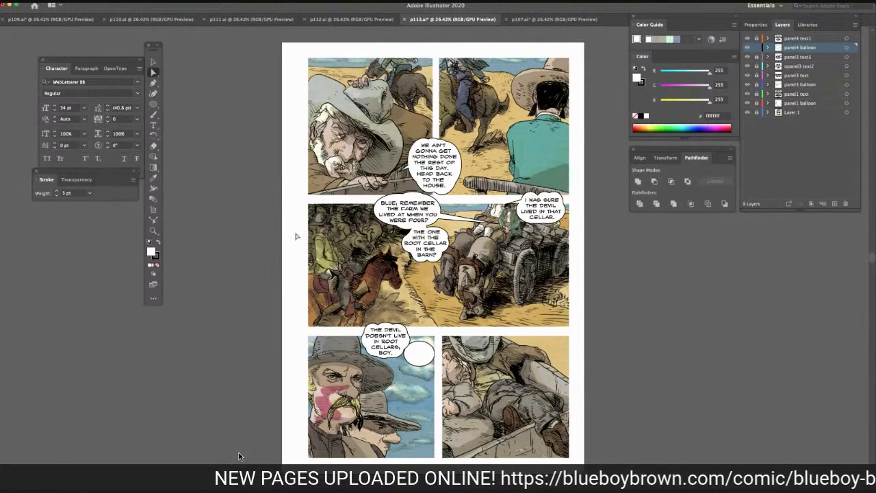
mouse_move(119, 461)
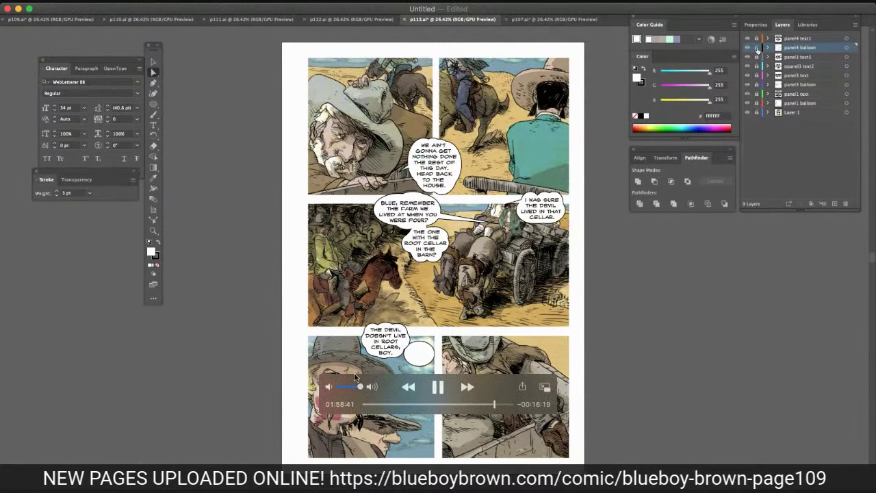
drag(360, 387, 338, 388)
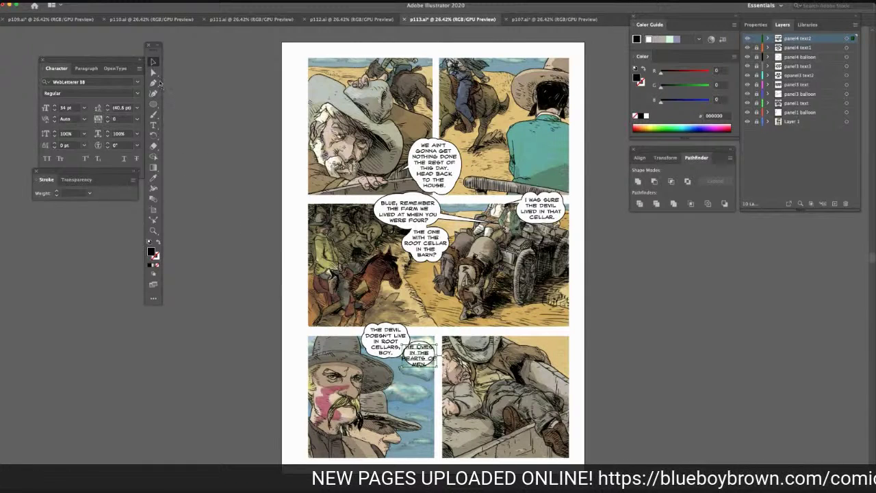
Rebreak the smaller balloon's dialogue so its last two lines read "HEARTS / OF MEN."
click(154, 125)
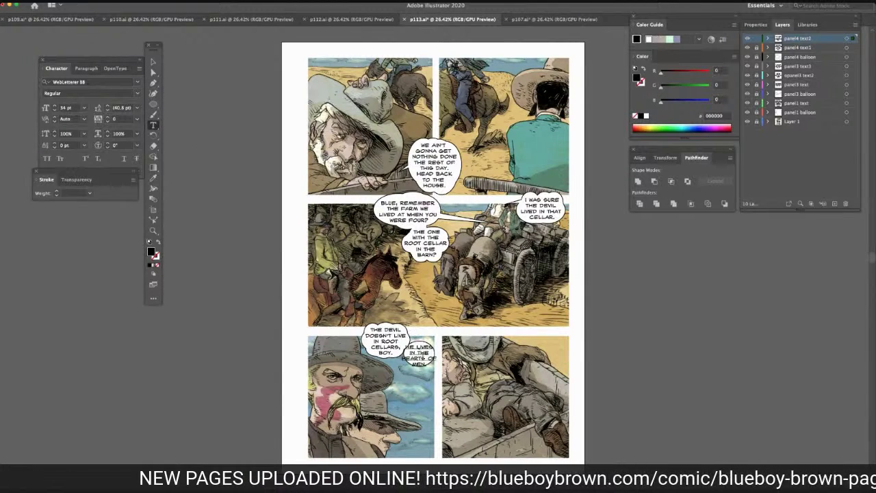
click(428, 358)
key(Return)
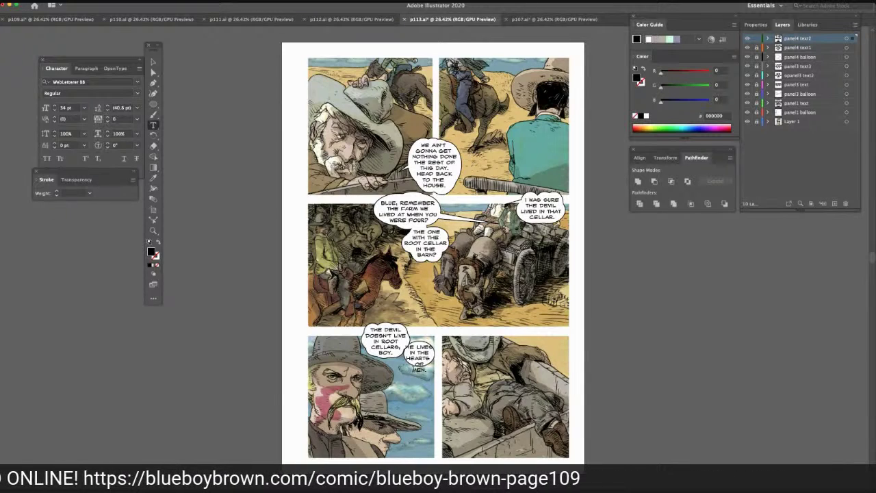
key(BackSpace)
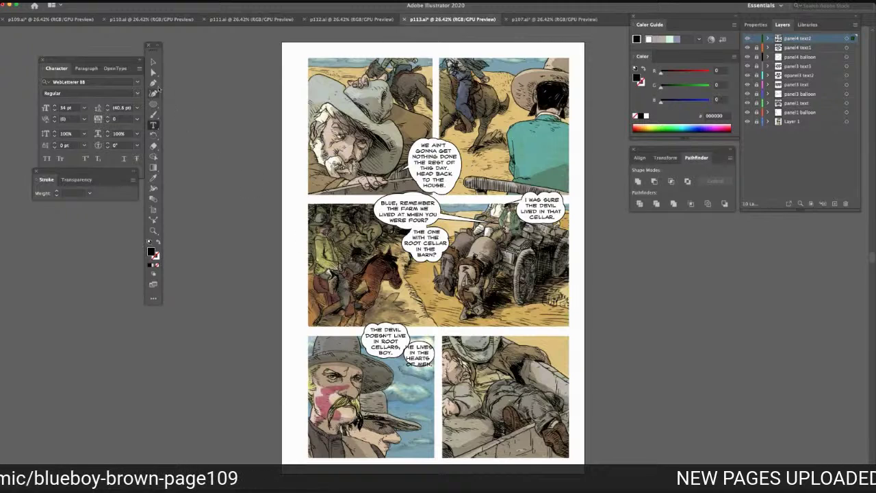
click(152, 63)
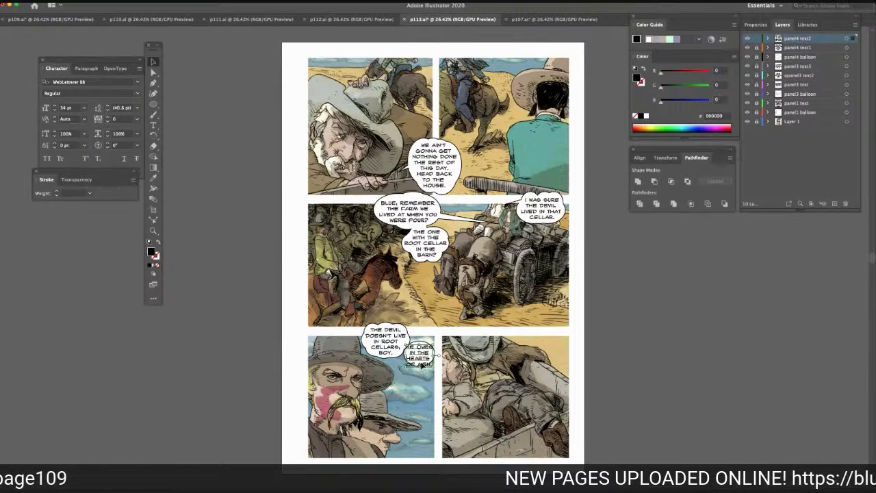
Position the fourth panel's second text over the smaller balloon and deselect it
drag(419, 358, 419, 358)
click(216, 202)
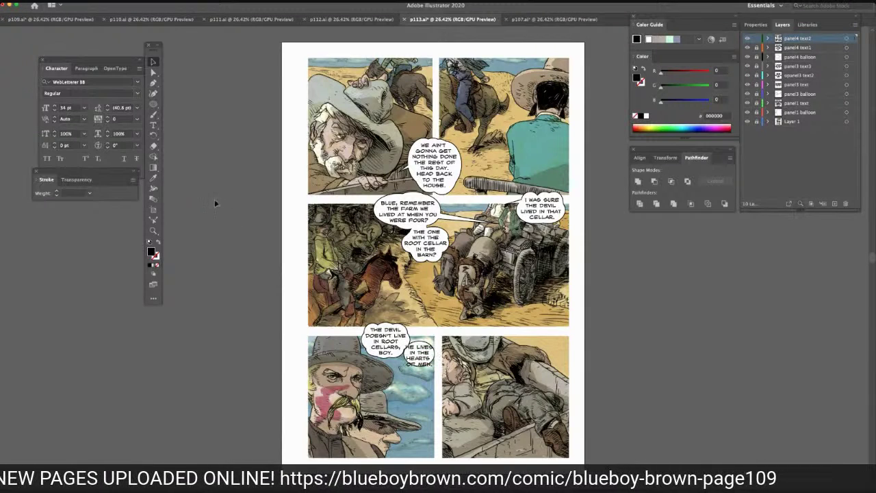
click(153, 105)
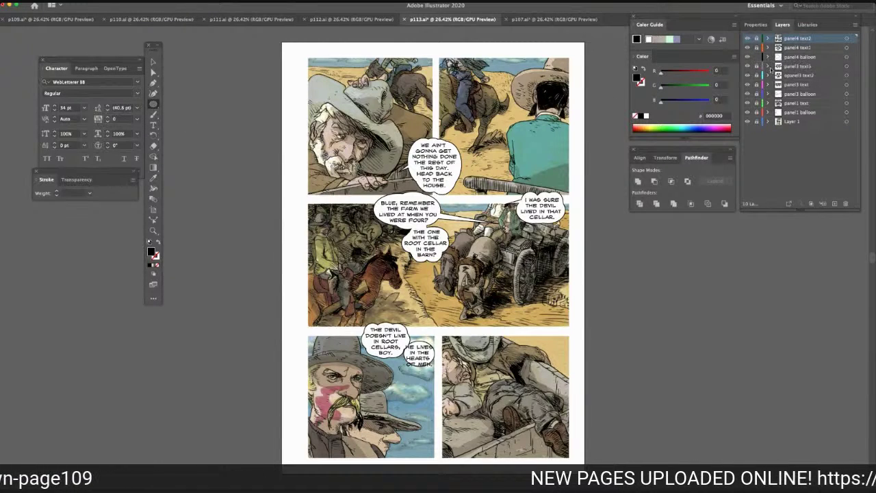
key(super+v)
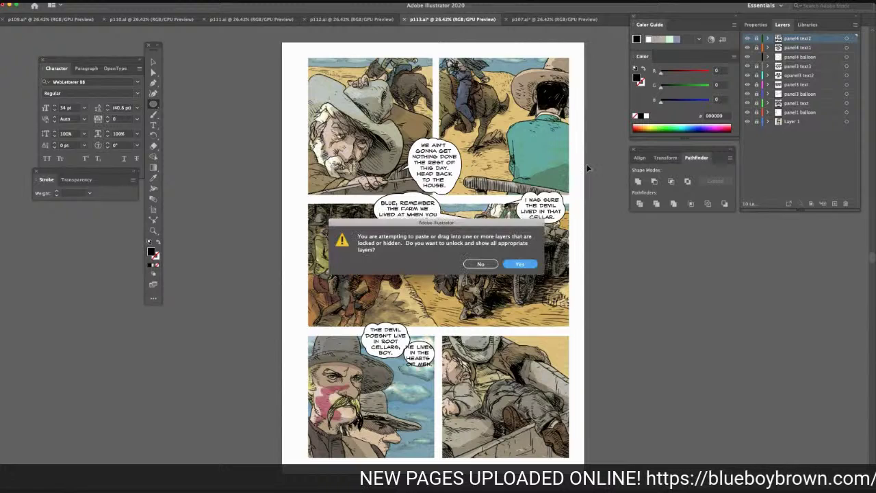
click(473, 264)
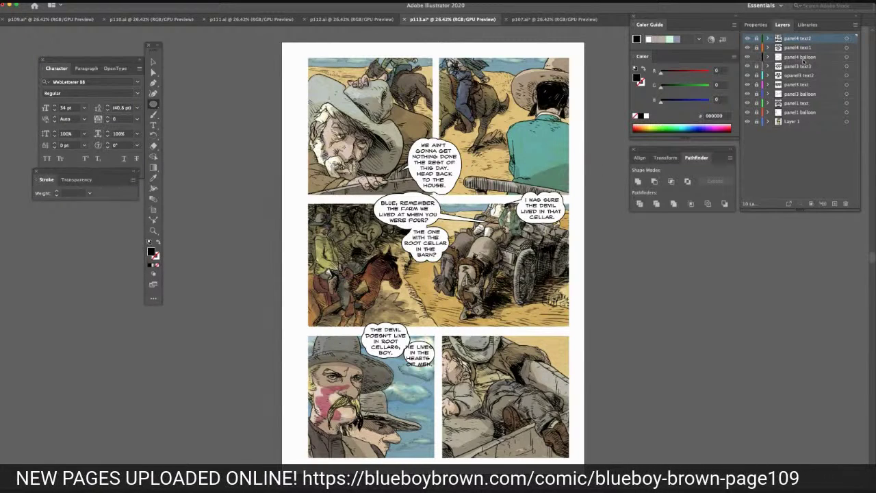
Paste an oval onto the panel4 balloon layer and place it over the smaller balloon behind its dialogue
click(803, 58)
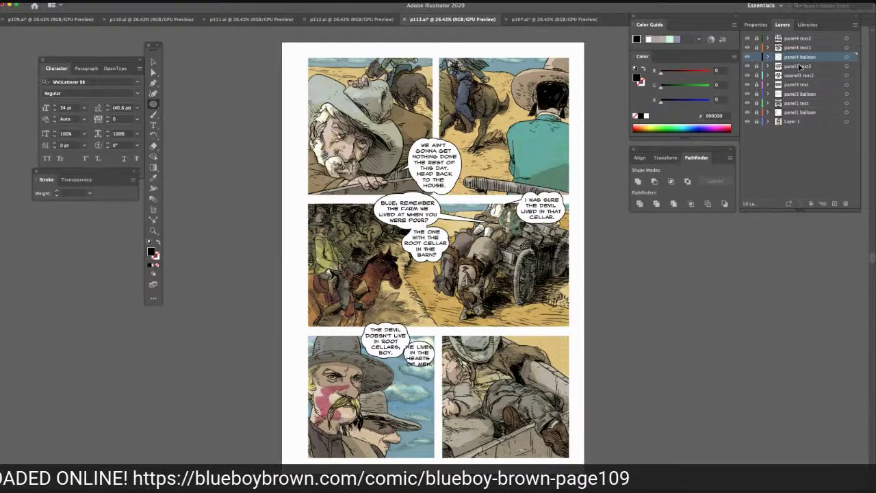
drag(424, 249, 442, 265)
click(155, 61)
drag(430, 259, 412, 356)
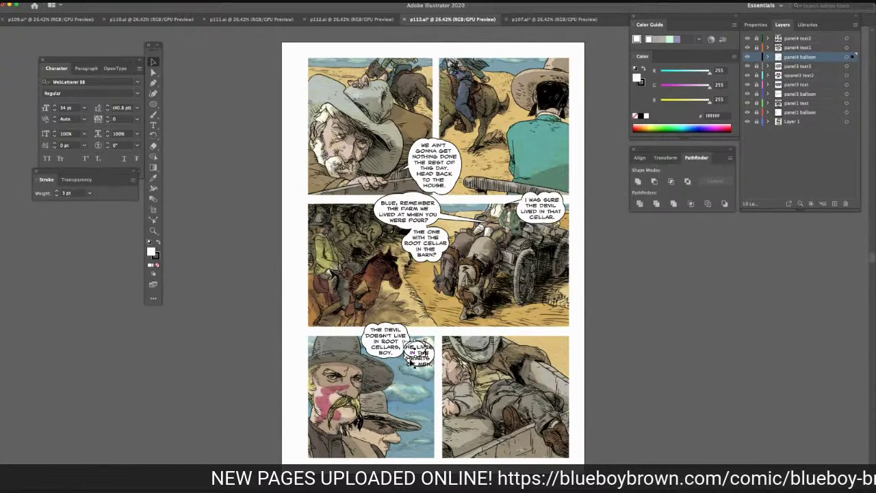
Paste another oval copy over the smaller balloon's lower half and unite the overlapping ovals with the balloon
click(384, 429)
key(super+v)
drag(431, 259, 420, 353)
key(ctrl+z)
drag(431, 260, 408, 364)
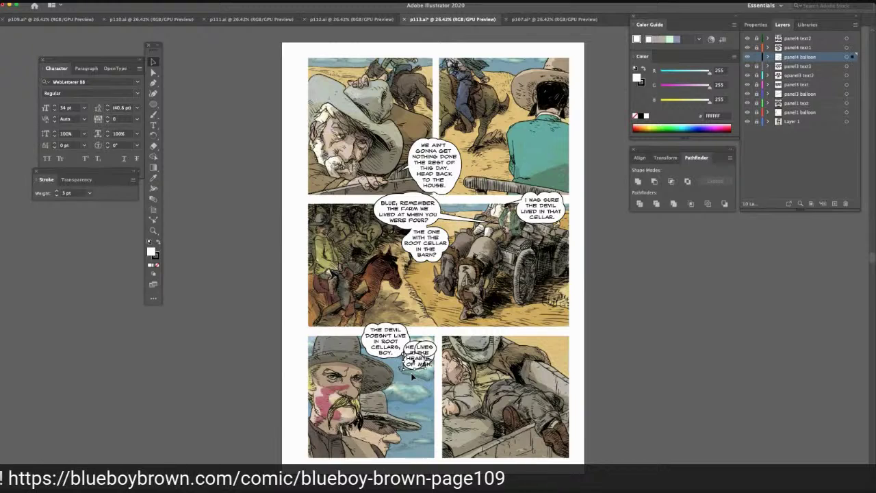
key(ctrl+z)
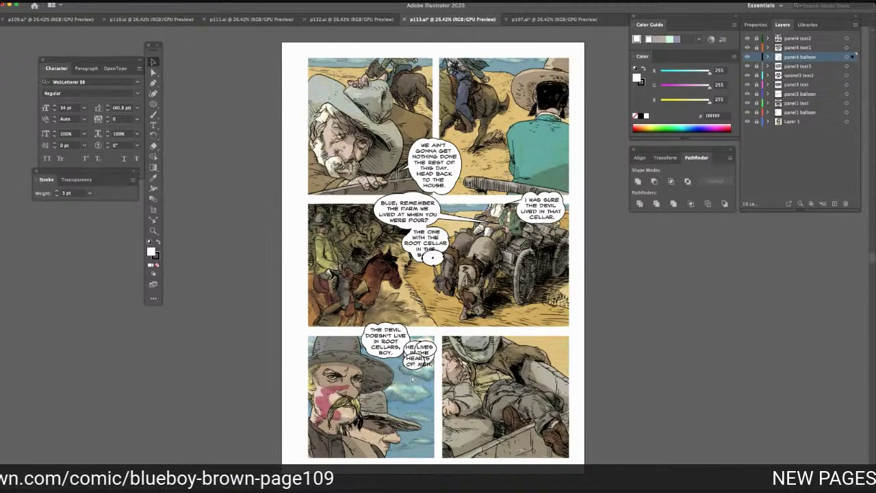
drag(430, 259, 418, 364)
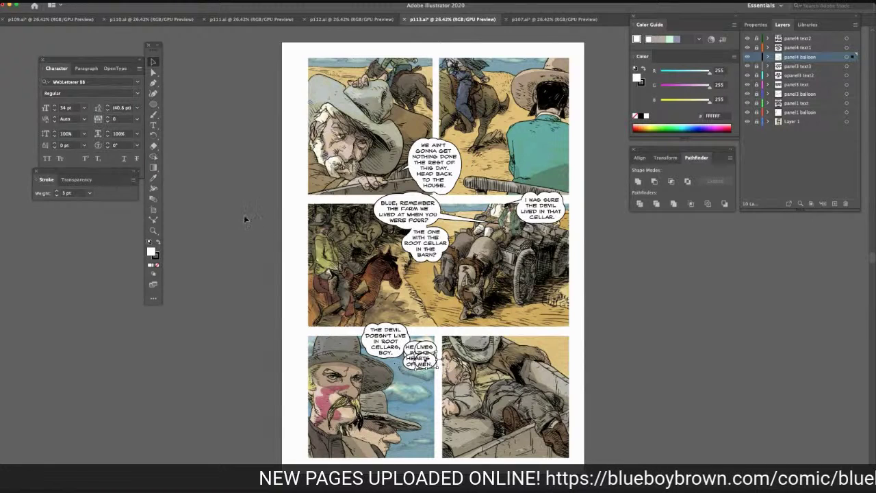
click(153, 72)
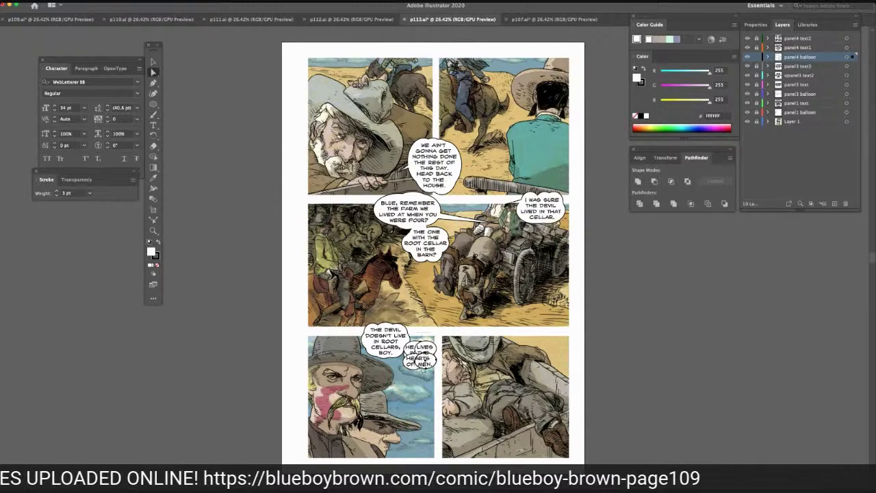
click(637, 181)
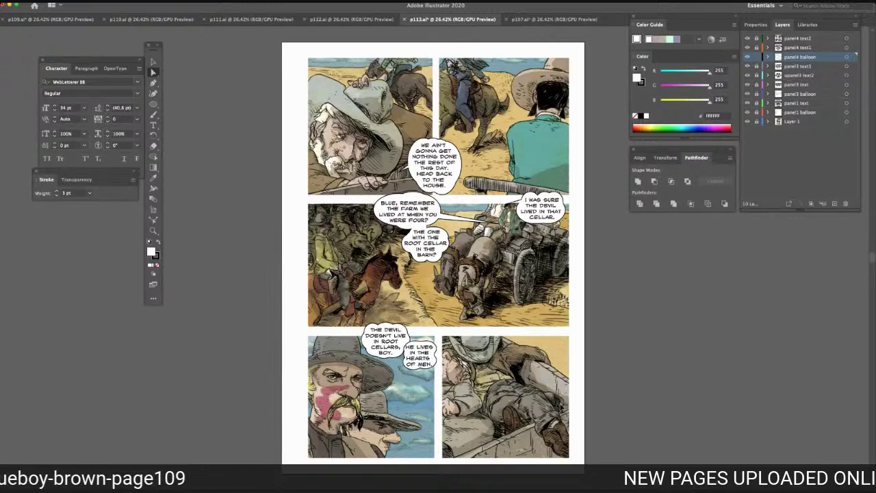
Paste two ovals along the smaller balloon's left side and unite them and the smaller balloon with the larger one
key(super+v)
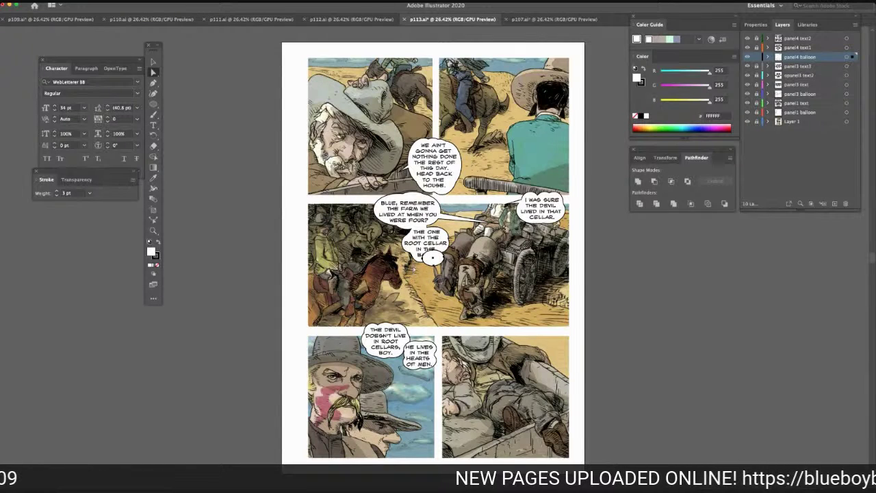
drag(430, 259, 410, 351)
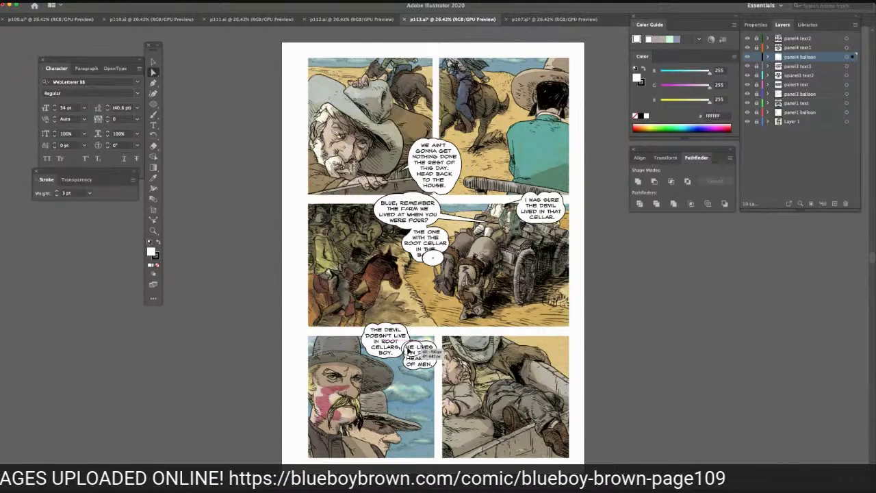
drag(410, 351, 409, 352)
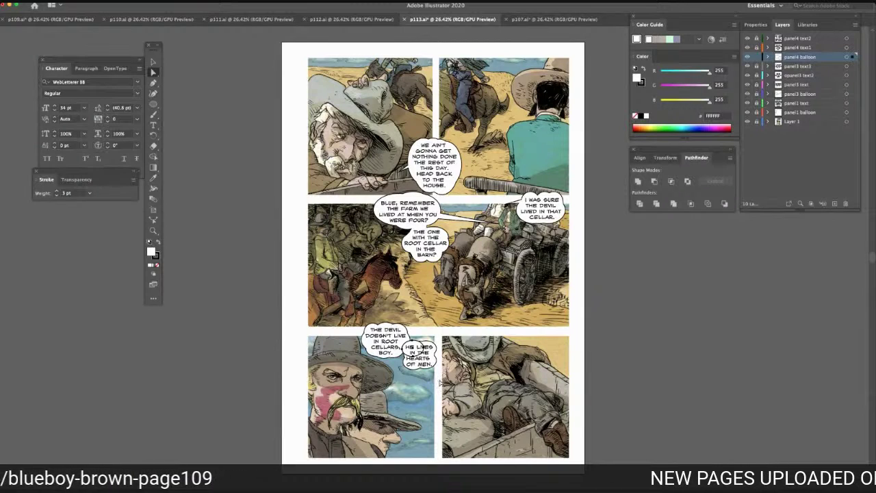
key(super+v)
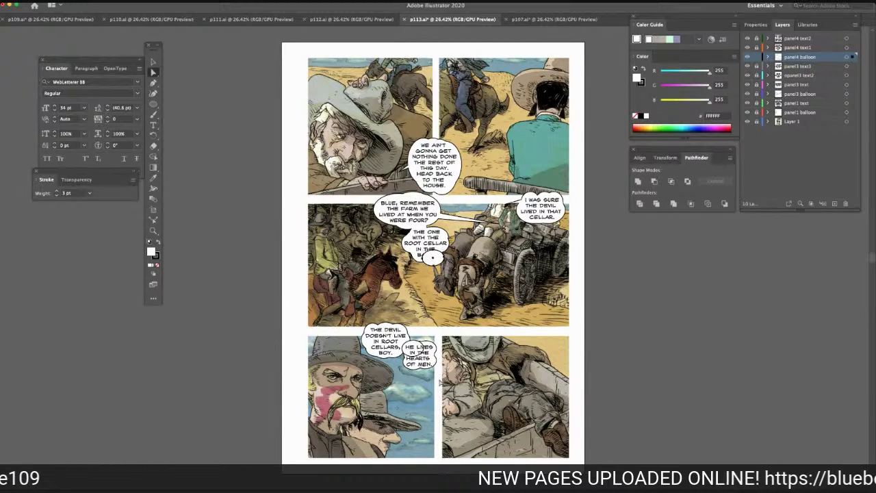
drag(431, 259, 409, 365)
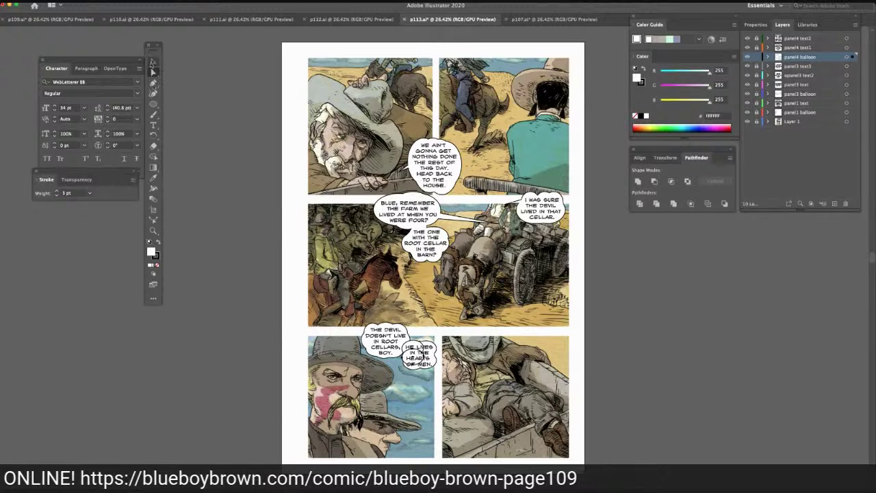
drag(420, 359, 412, 360)
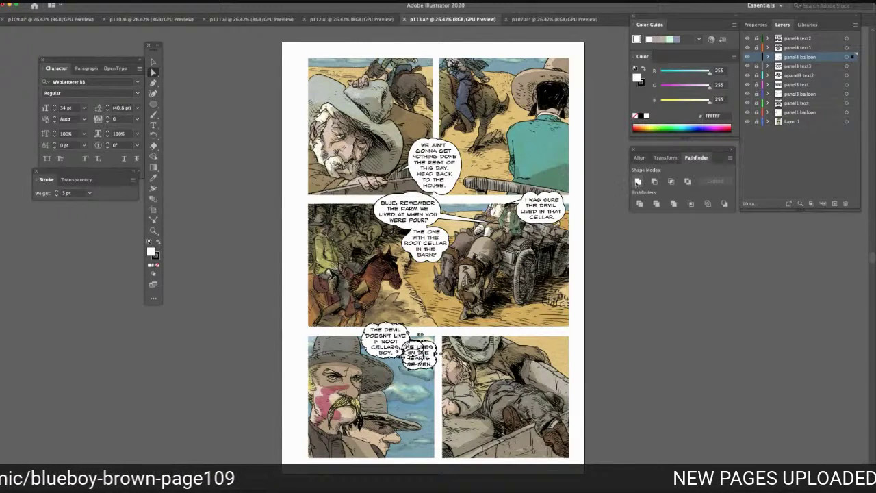
click(637, 182)
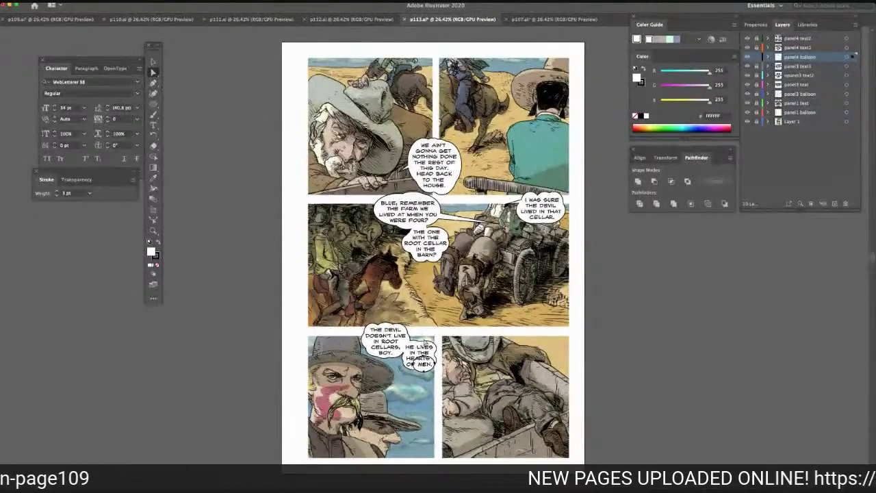
Overlap one more oval on the lower edge of the joined balloon and unite it into the scalloped shape
drag(422, 334, 458, 373)
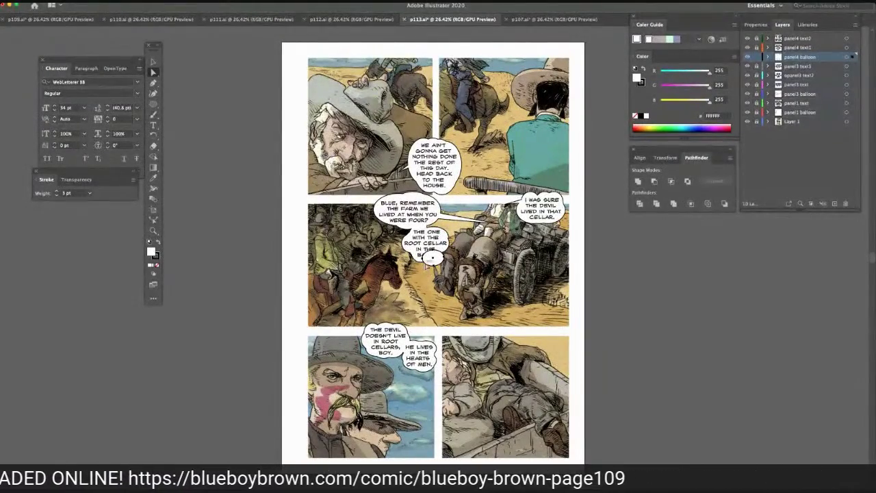
drag(430, 258, 409, 366)
key(ctrl+z)
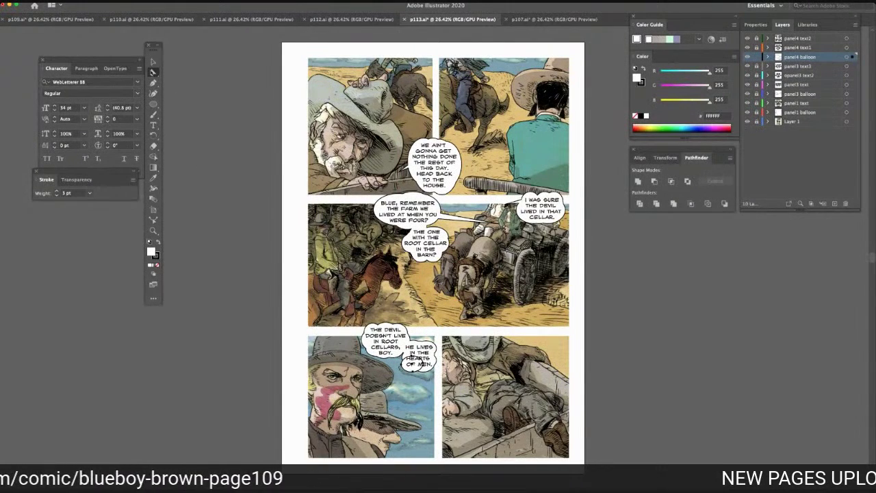
drag(426, 337, 405, 375)
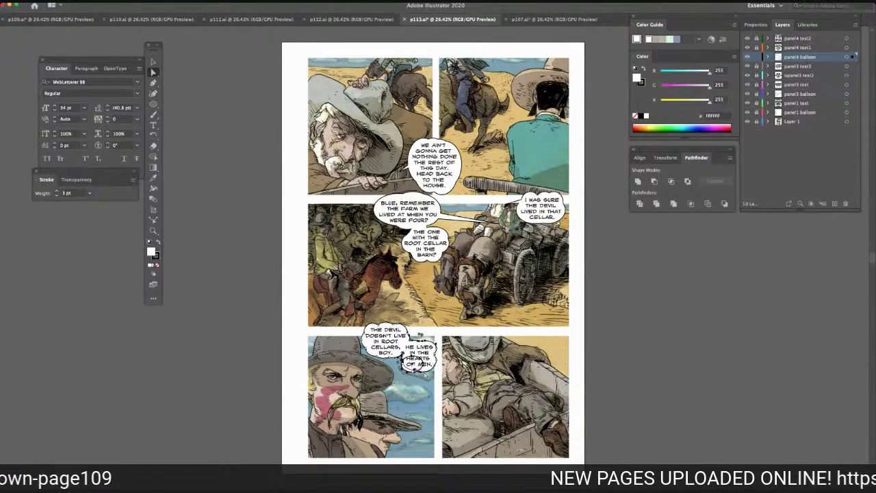
click(637, 181)
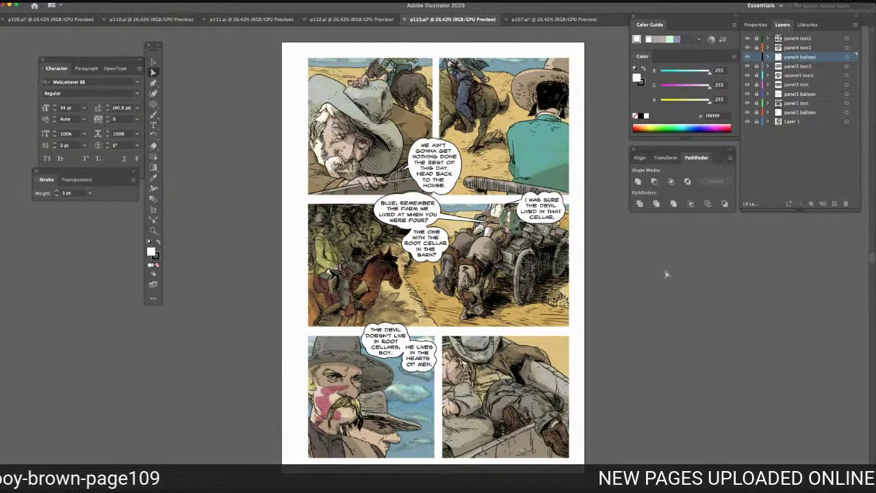
Create a new layer above panel4 text2 and name it "panel5 balloon"
click(153, 104)
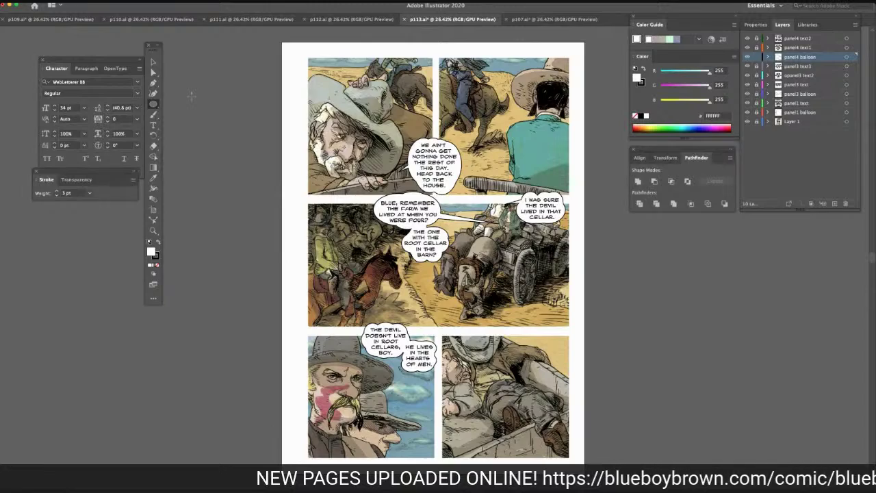
click(797, 39)
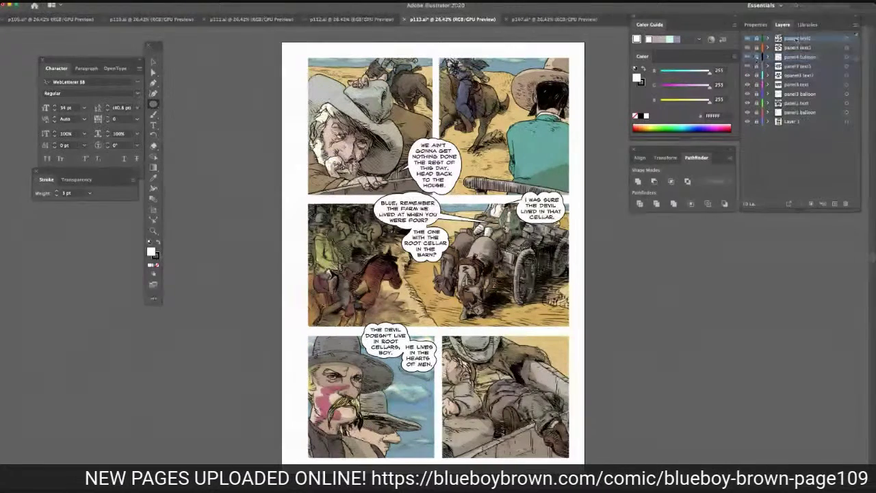
click(835, 203)
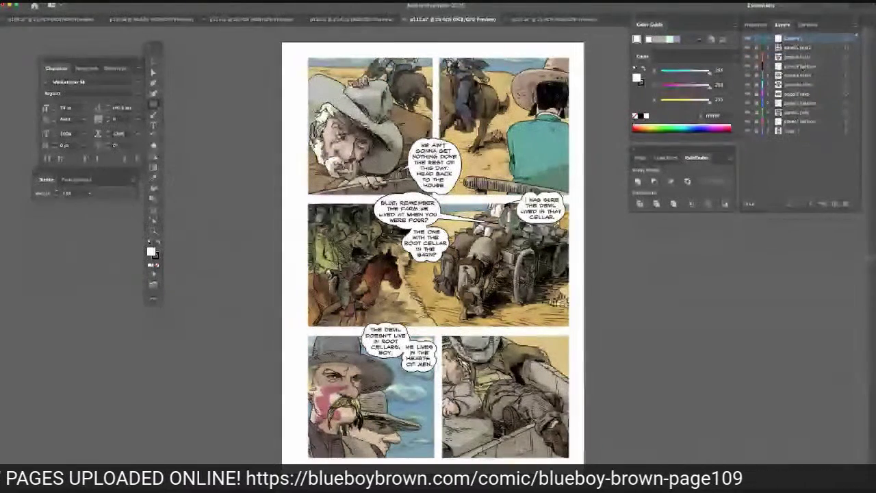
double_click(796, 40)
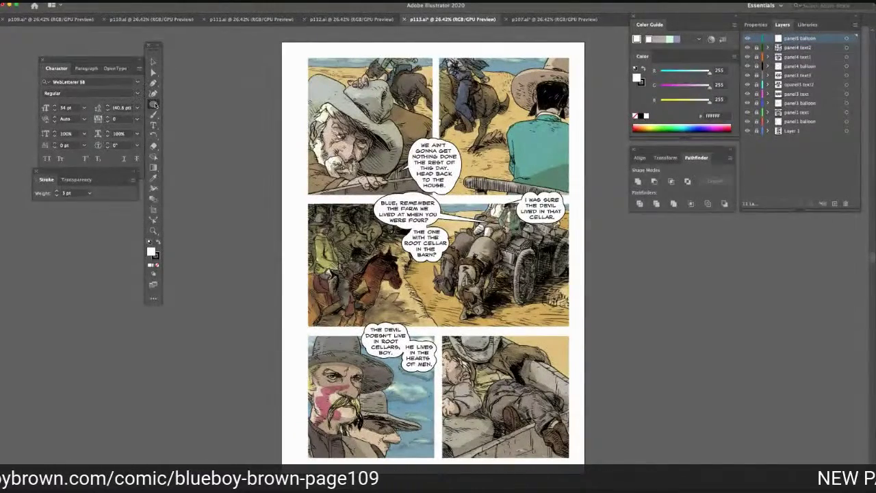
Paste the oval onto the new layer, move it to the fifth panel's upper edge, and widen it slightly
click(154, 104)
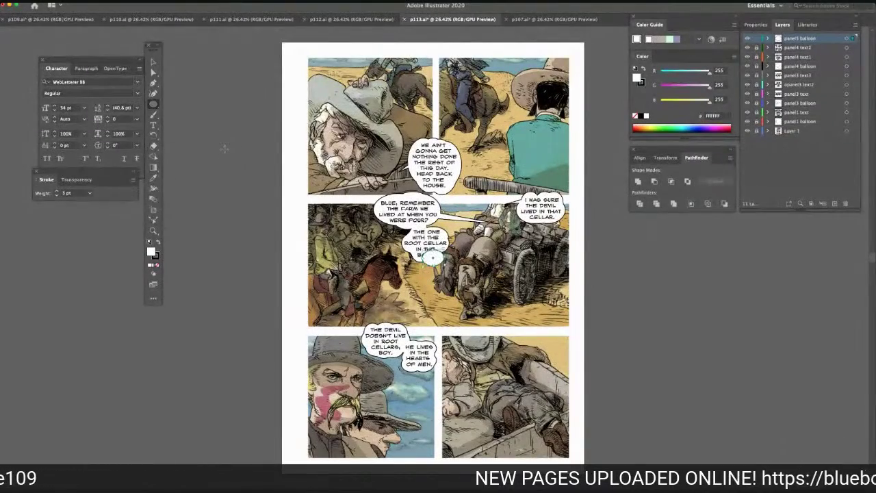
click(153, 62)
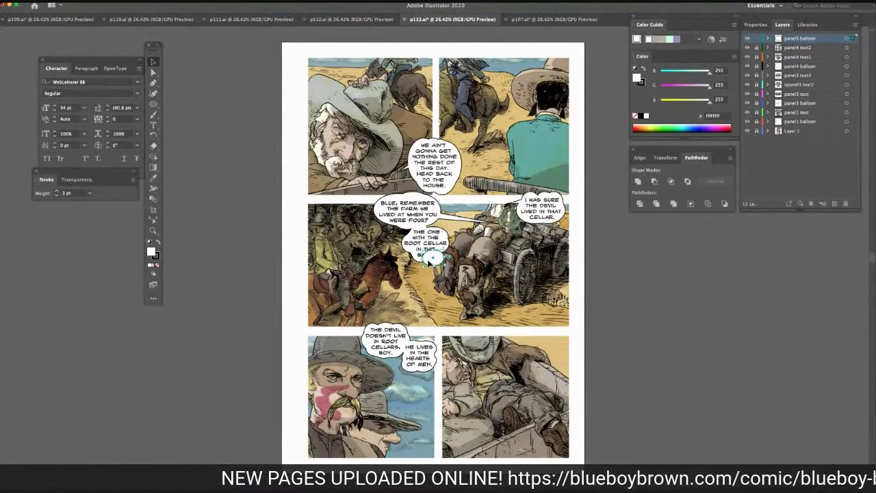
drag(431, 258, 533, 333)
click(515, 320)
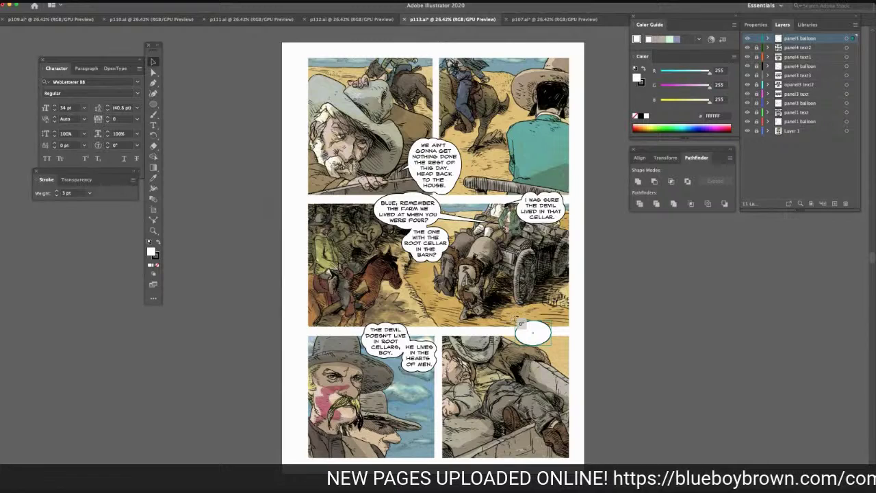
click(552, 340)
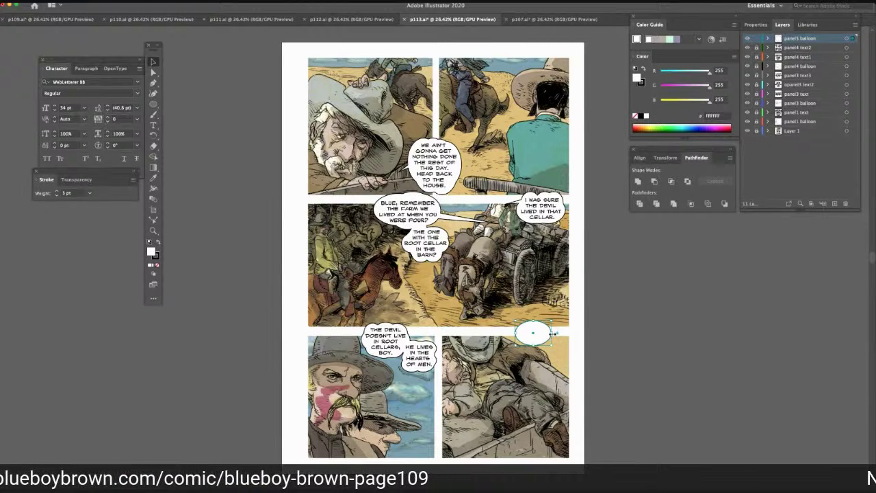
drag(551, 333, 560, 334)
click(618, 314)
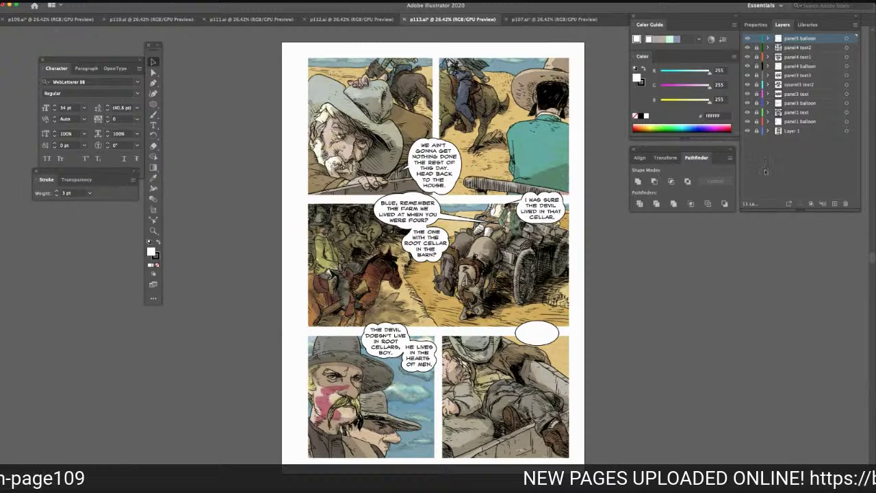
Lock the panel5 balloon layer, add a layer named "panel5 text1" above it, and activate the Type tool
click(834, 204)
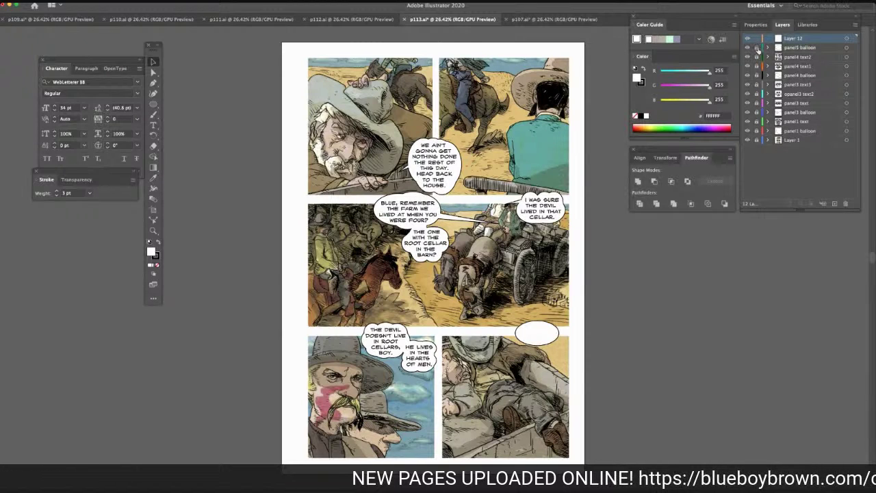
double_click(793, 39)
text(panel5)
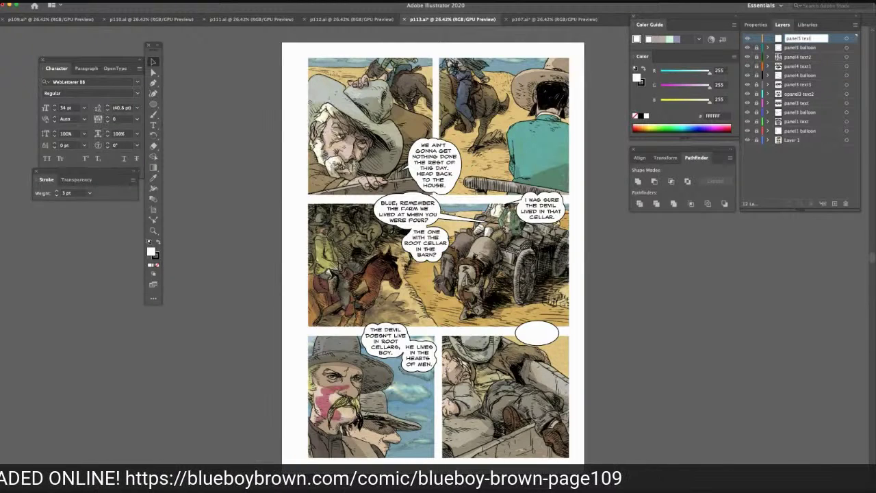
key(Return)
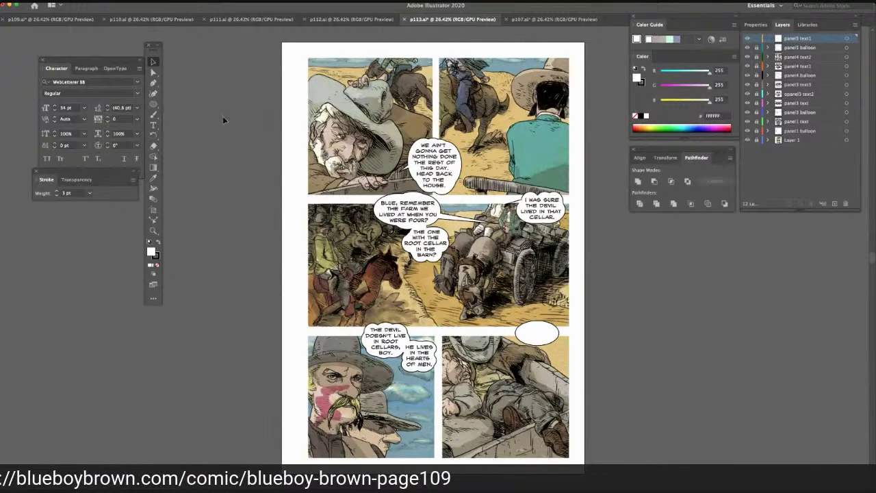
click(154, 126)
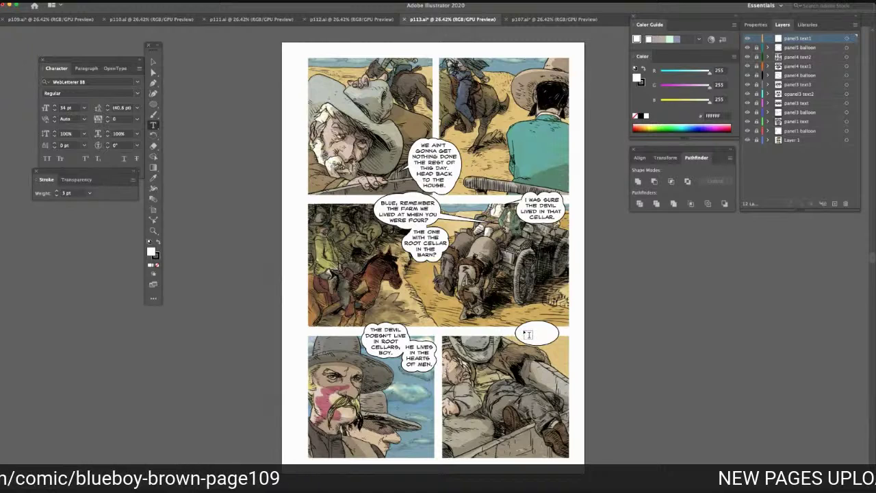
Enter the dialogue "WE NEED TO GET CATHERINE TIPSY. JUST ONCE." over the fifth panel's oval, broken across four lines
click(528, 335)
text(WE)
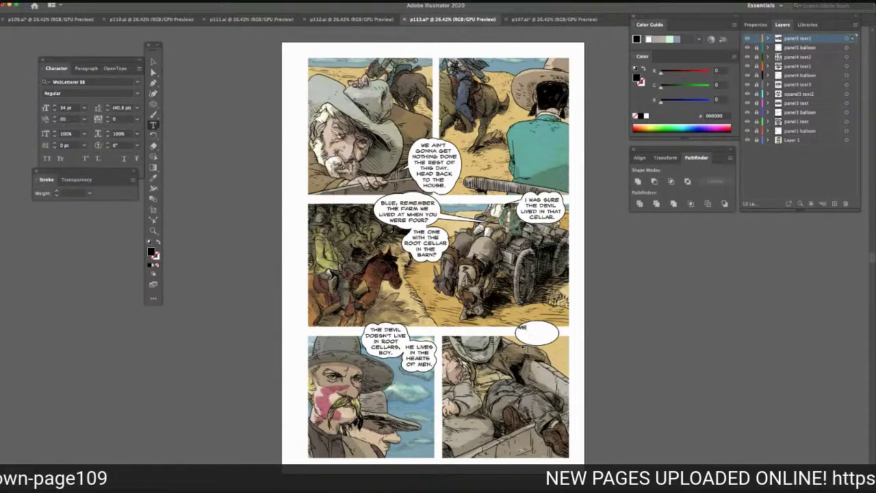
text( NEED! TO)
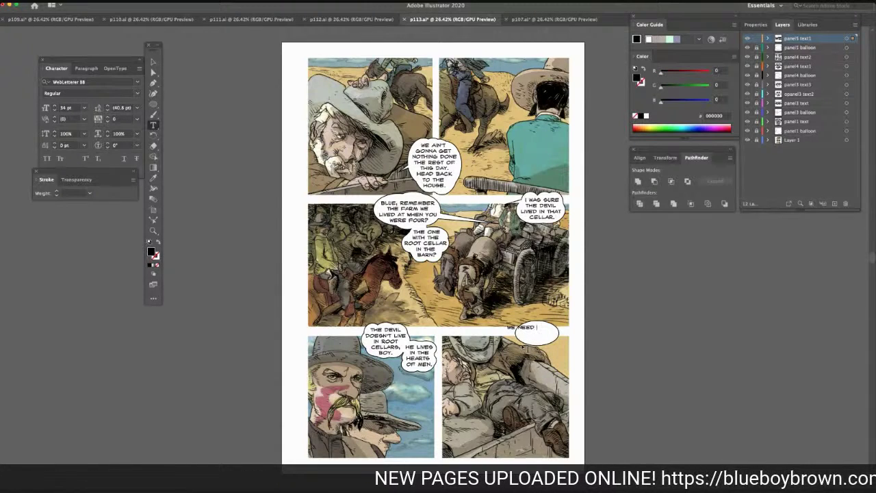
key(Return)
text(GET)
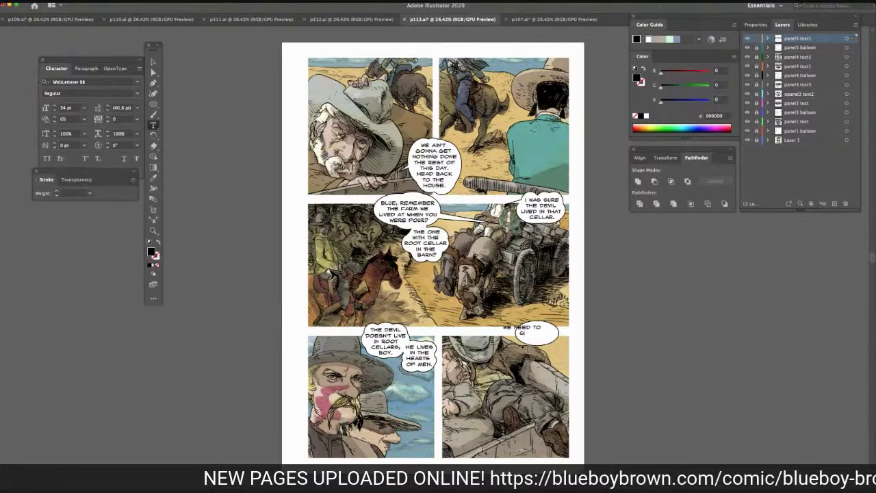
text( CATHERINE)
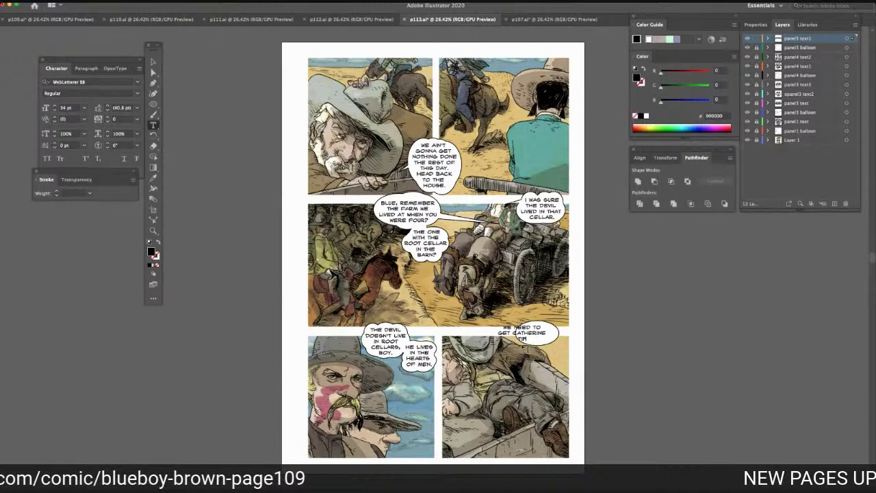
text( TIPSY.)
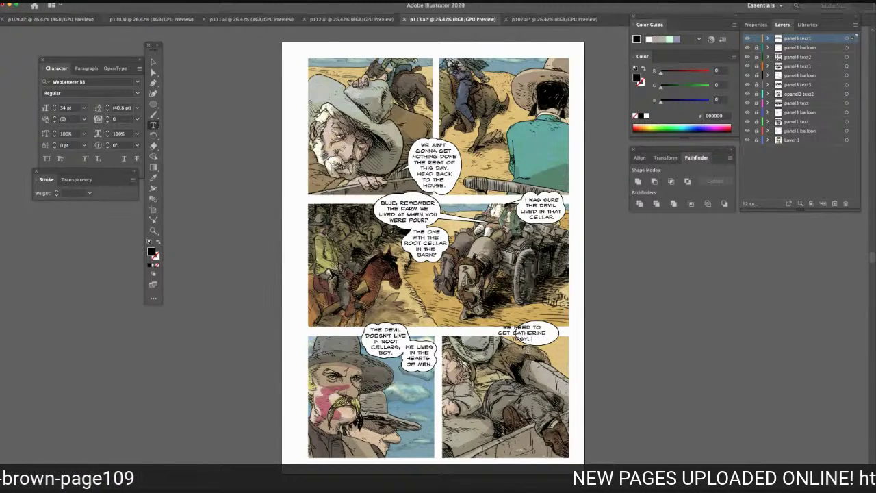
text( JUST)
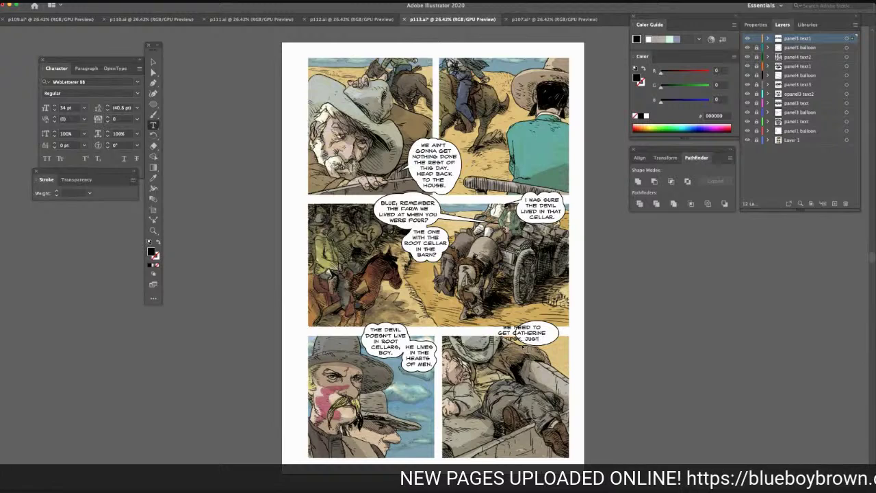
text( ONC)
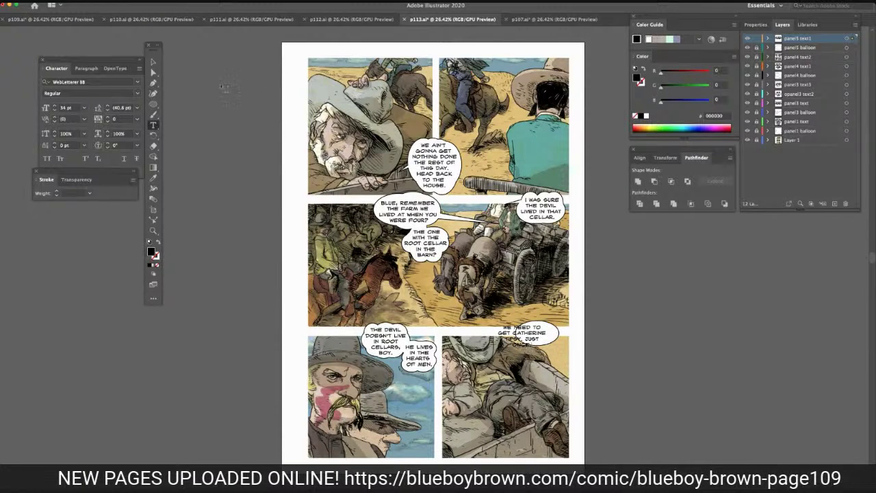
Move the new dialogue text so it sits centered over the fifth panel's oval balloon
click(154, 62)
drag(519, 334, 535, 337)
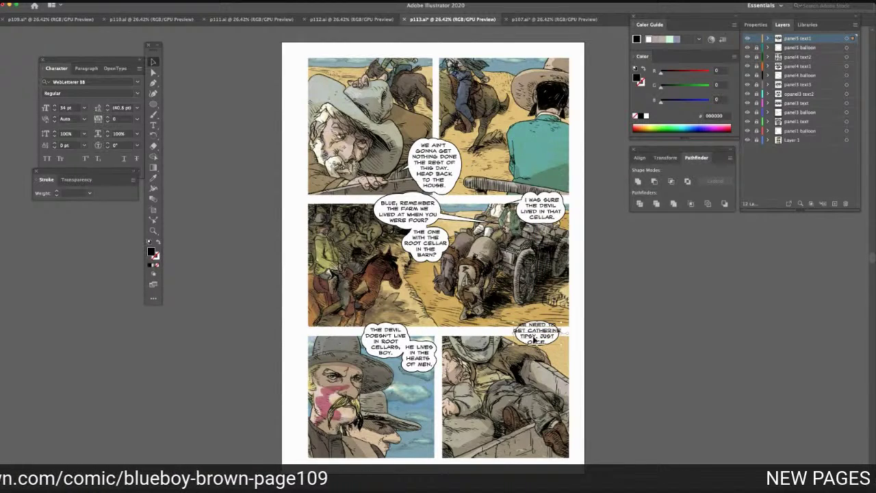
click(637, 303)
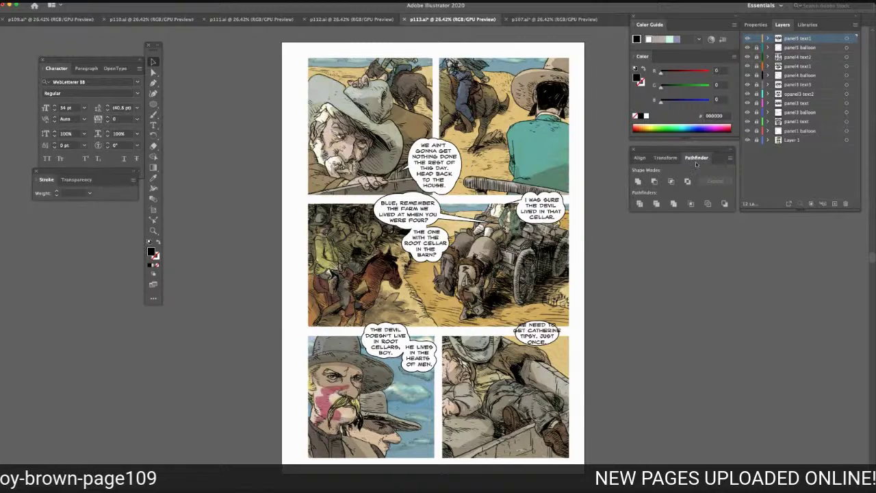
Lock the panel5 text1 layer, unlock panel5 balloon, and enlarge the oval in width and height to surround the dialogue
click(794, 50)
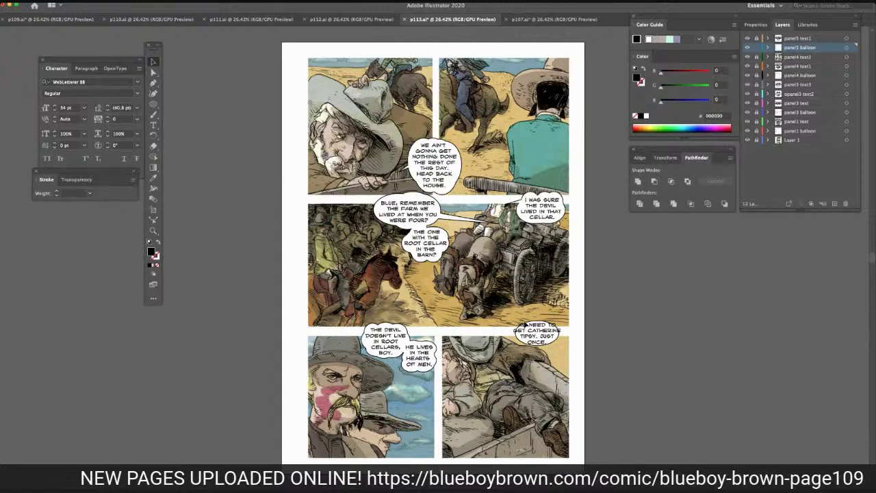
click(522, 341)
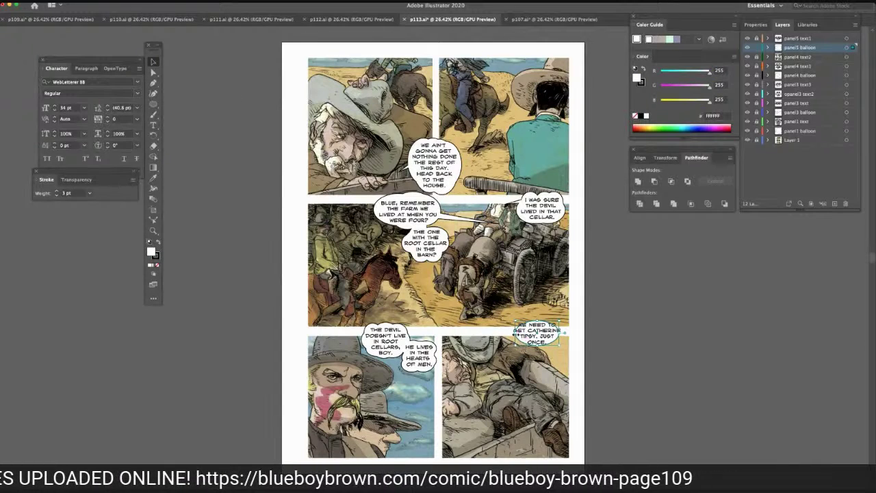
drag(516, 333, 535, 318)
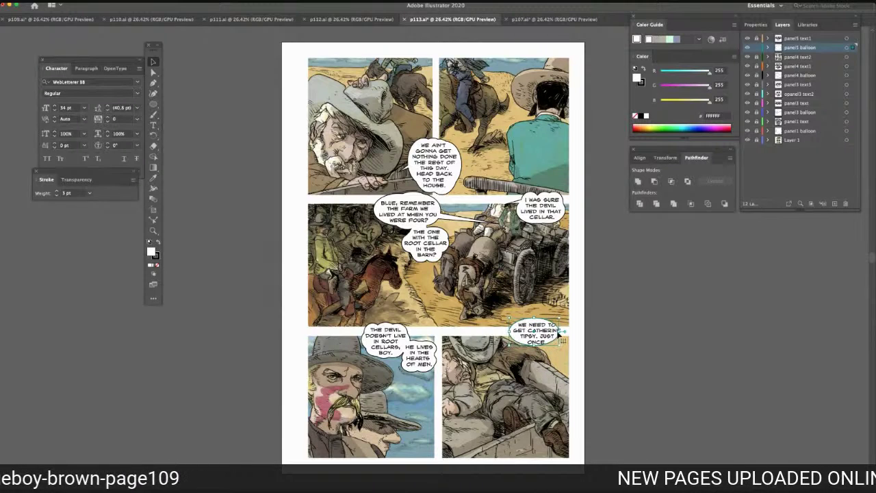
drag(560, 334, 566, 332)
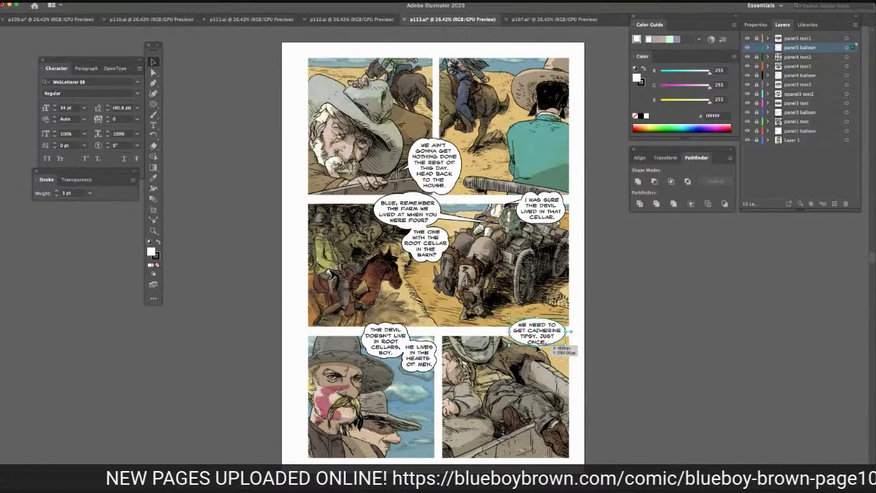
drag(537, 347, 538, 348)
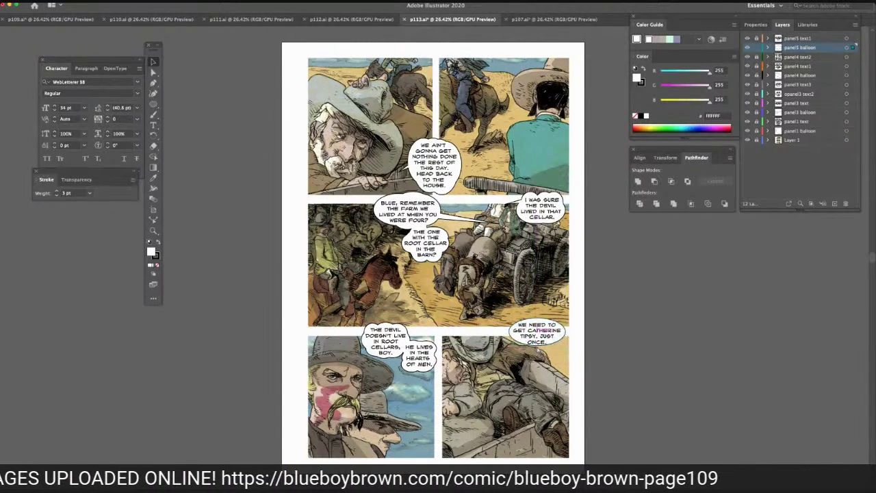
click(539, 348)
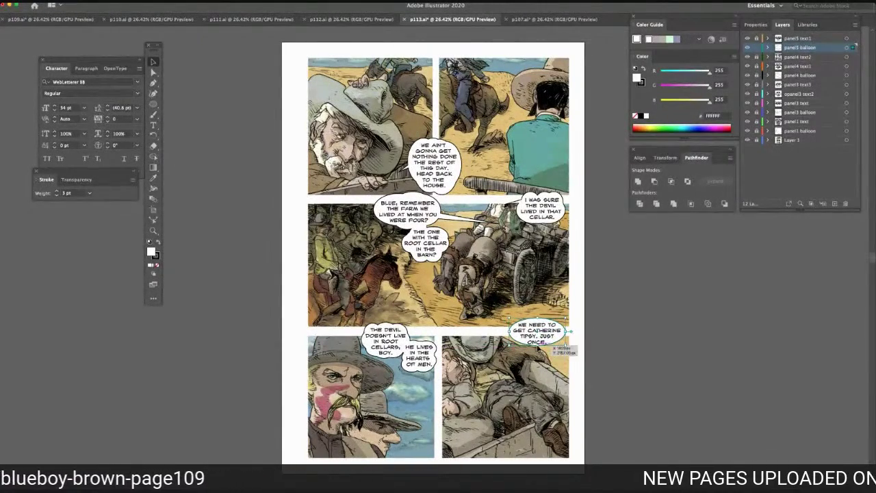
drag(538, 348, 539, 349)
click(637, 315)
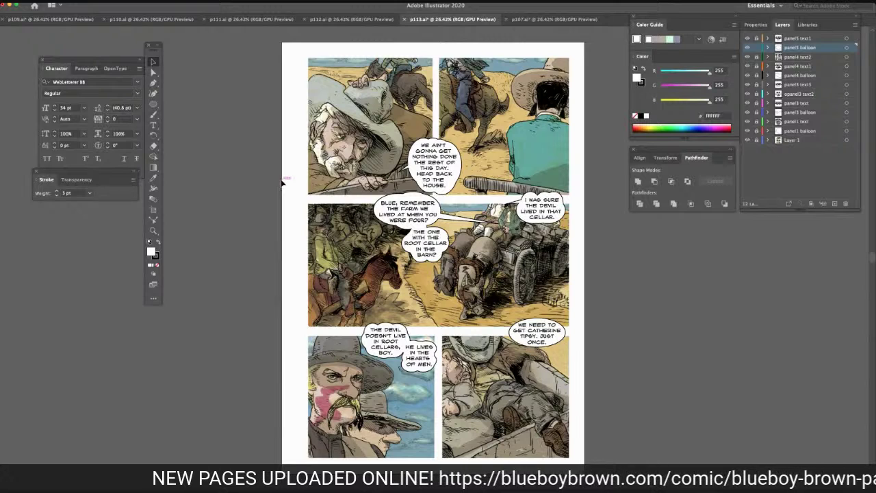
Extend the fifth panel's oval slightly further upward to balance the margin around its text
click(518, 340)
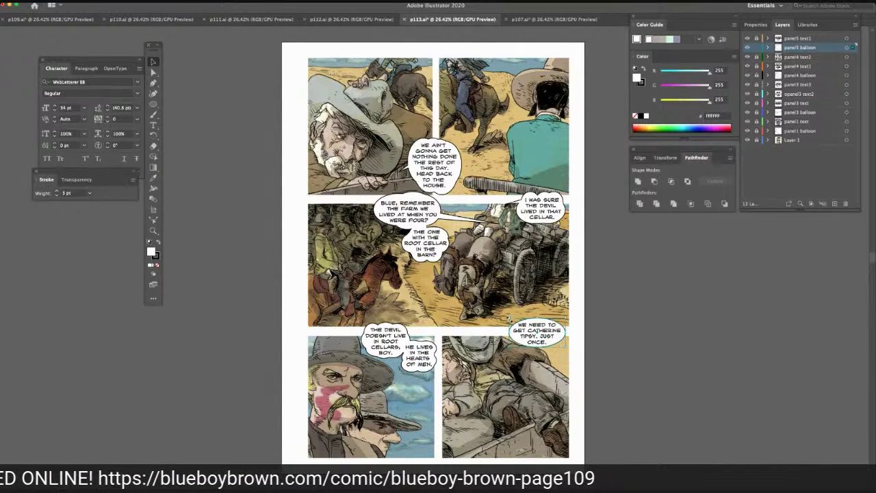
drag(510, 320, 509, 316)
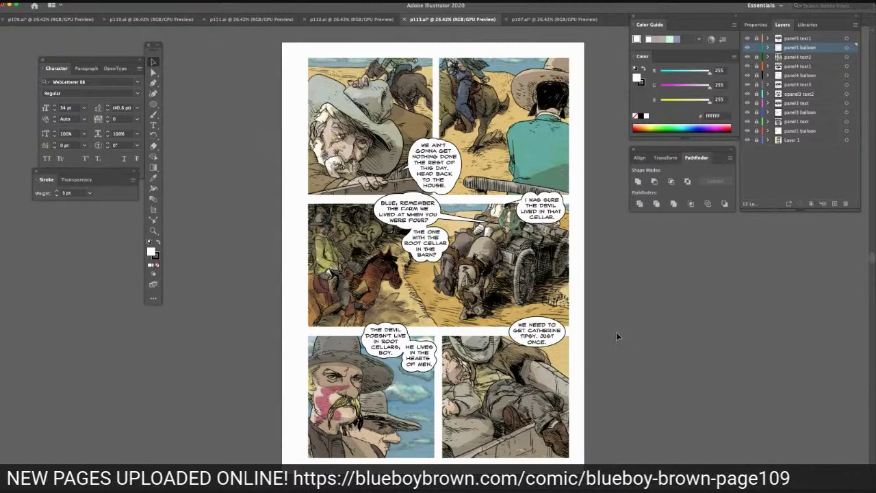
click(526, 341)
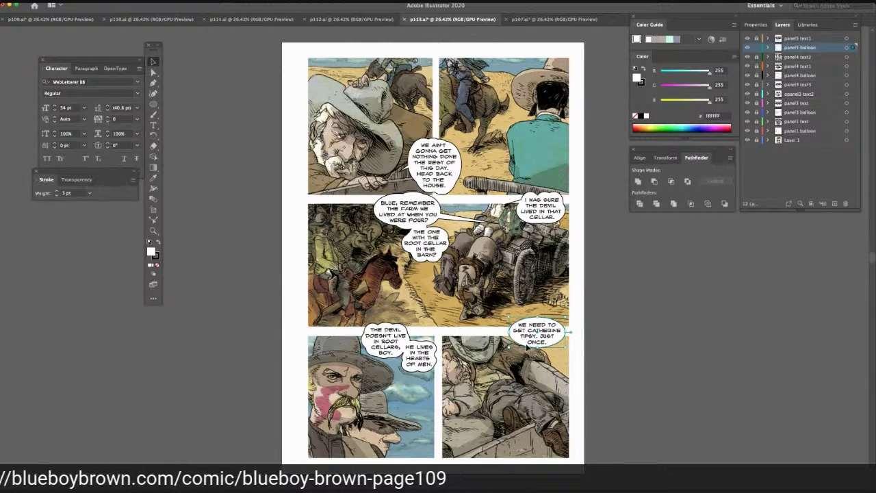
click(650, 316)
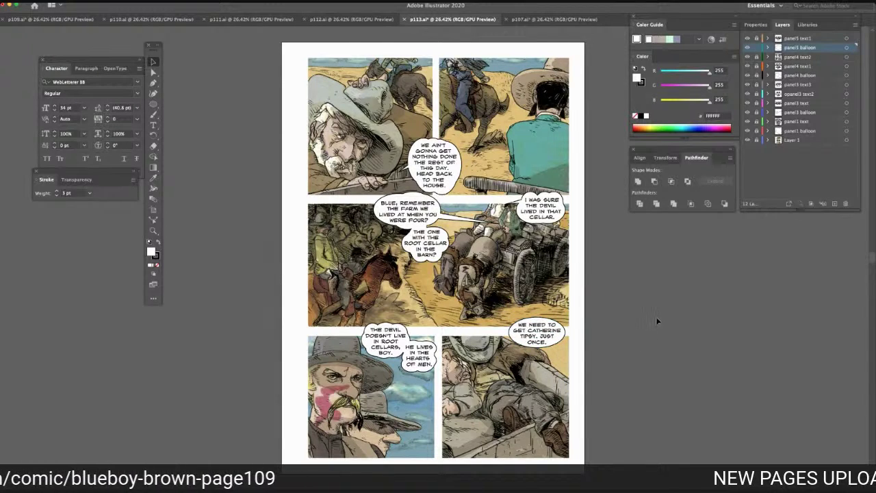
Draw a narrow triangle with the Polygon tool, place it as a tail on the fifth balloon's lower edge, and save the document
click(153, 104)
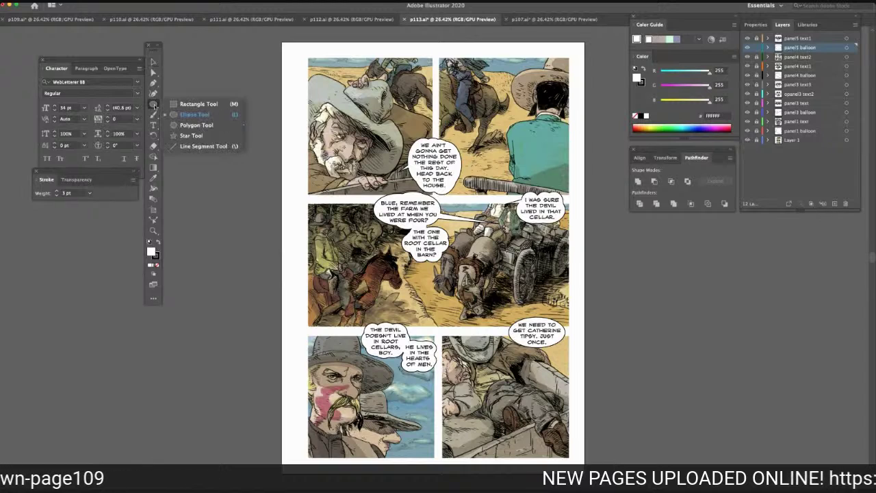
click(196, 125)
mouse_move(209, 156)
mouse_down()
mouse_move(211, 169)
mouse_move(196, 168)
mouse_move(205, 167)
mouse_up()
click(153, 63)
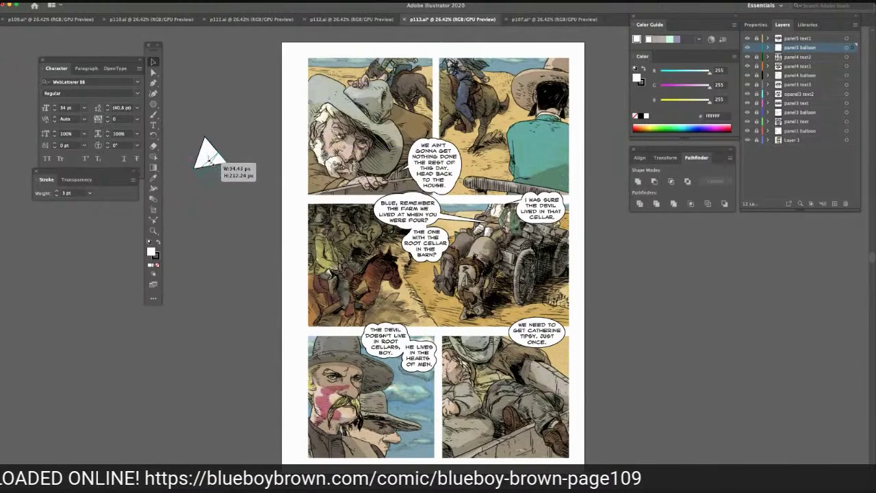
drag(222, 163, 530, 334)
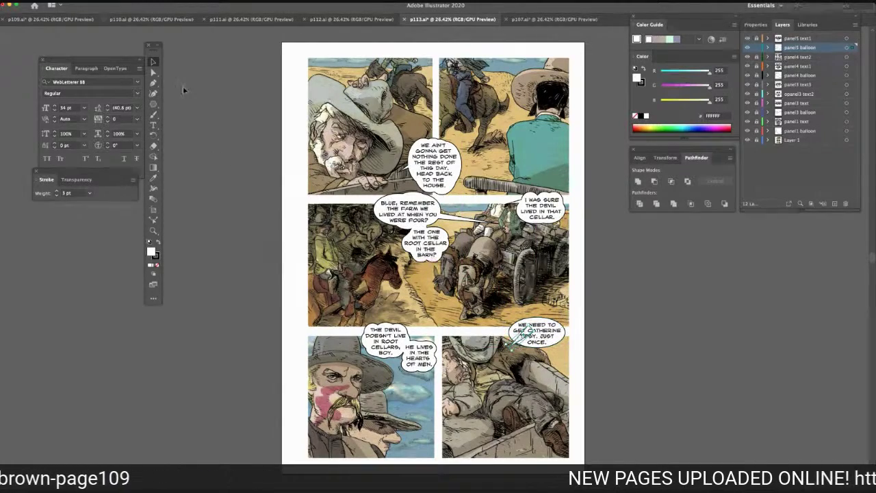
click(154, 72)
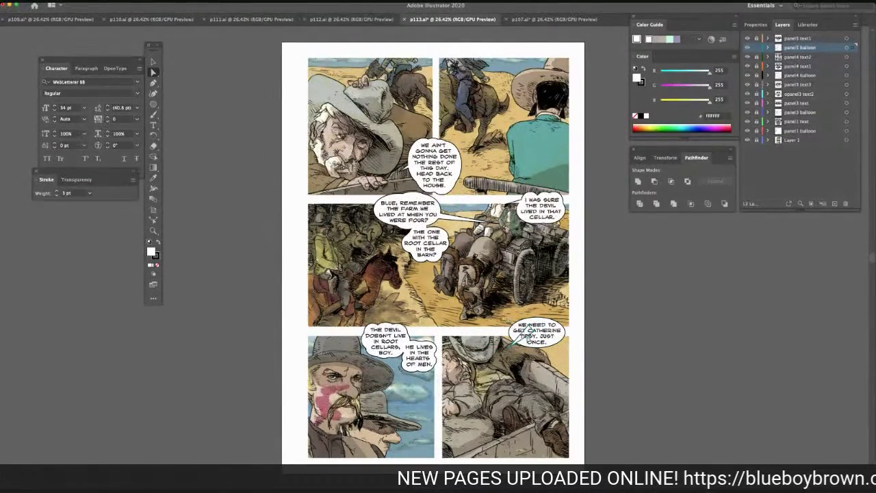
click(651, 292)
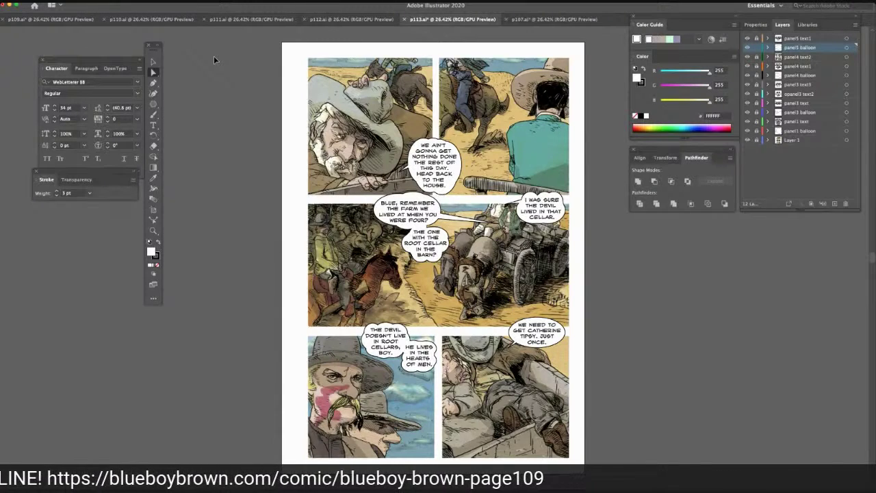
key(ctrl+s)
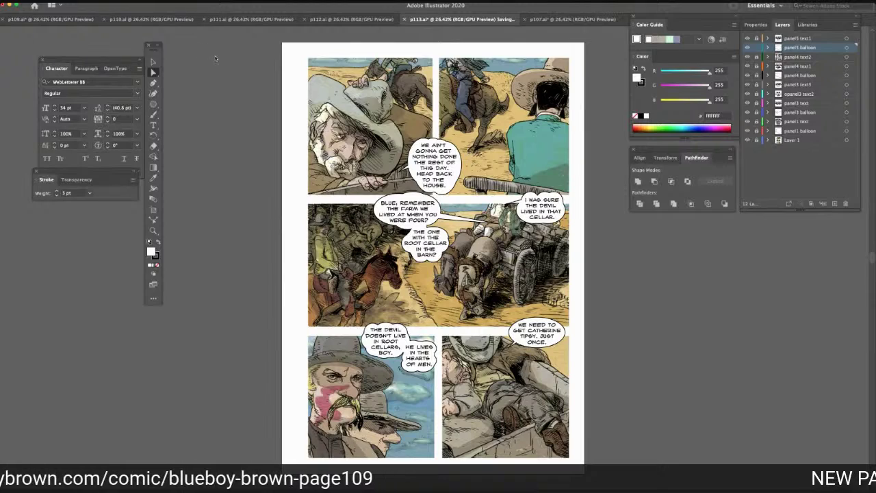
In p111.ai, copy the website and copyright text found below the bottom panel
click(235, 21)
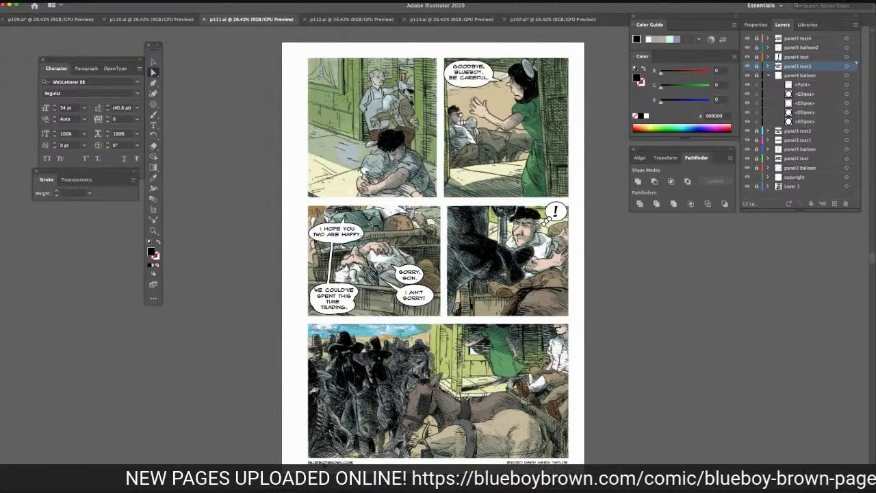
click(324, 463)
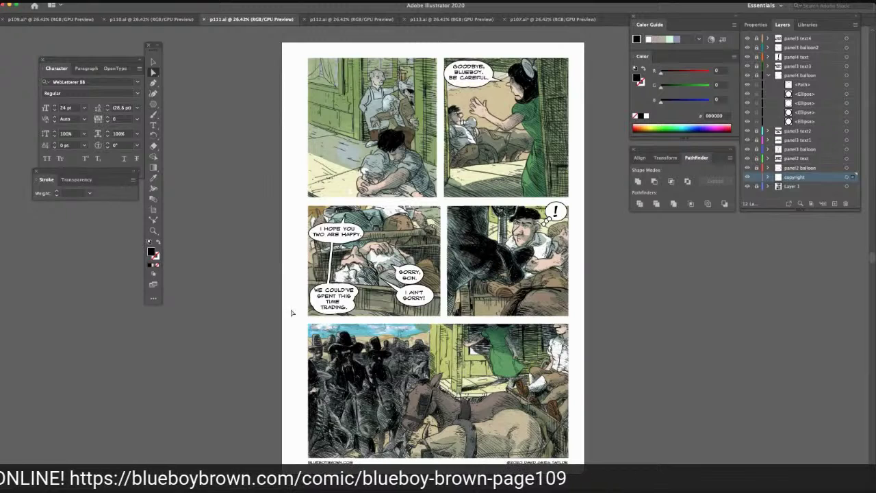
click(54, 1)
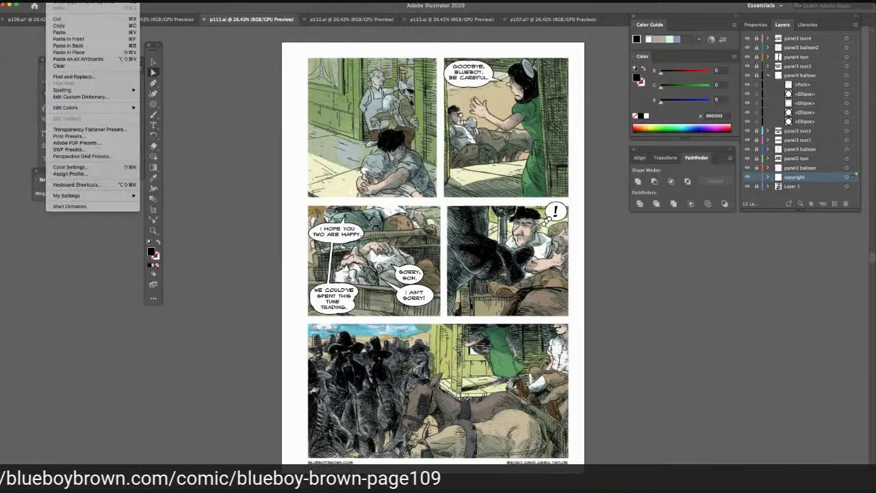
click(56, 26)
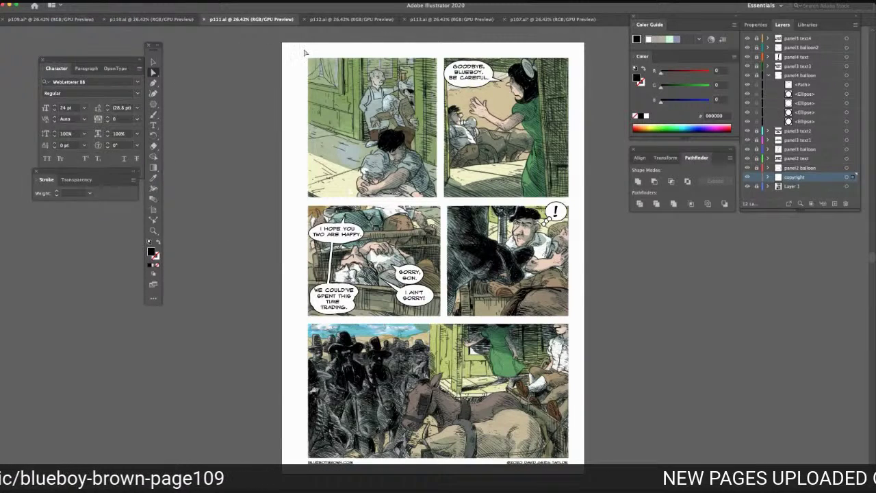
In p113.ai, add a layer named "copyright" directly above Layer 1 and paste the copied footer text in place
click(431, 20)
click(795, 139)
click(835, 204)
double_click(803, 140)
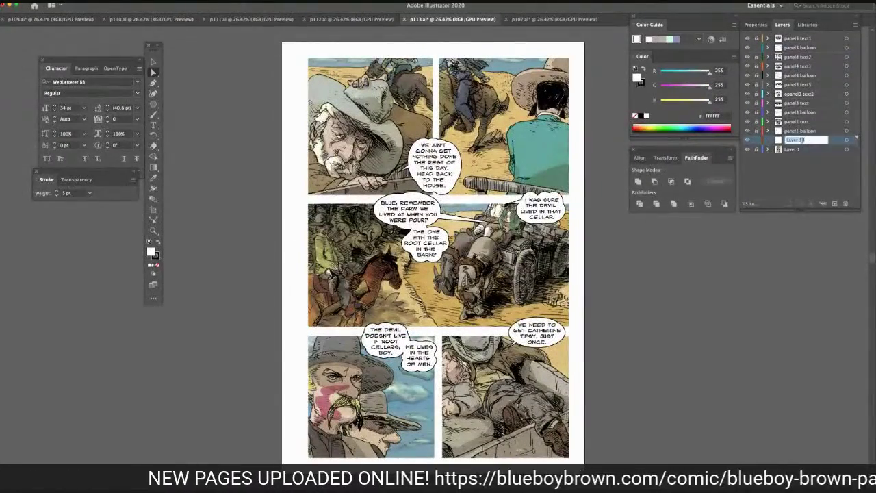
text(copyright)
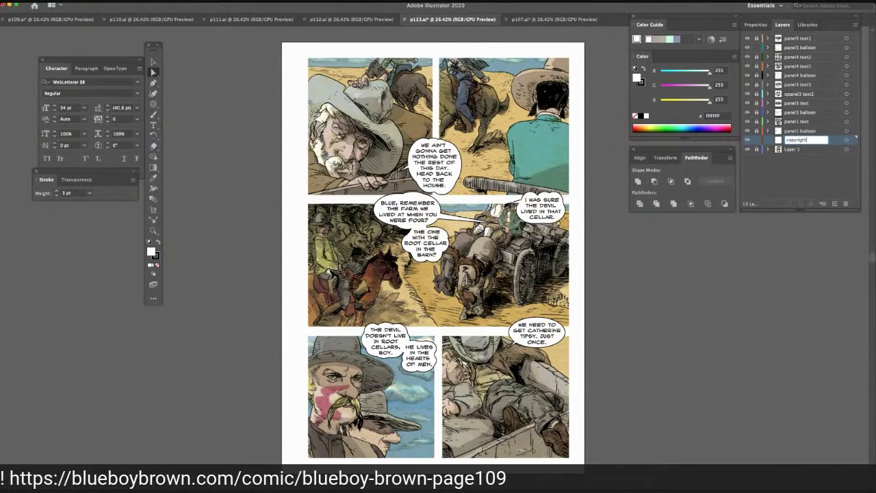
key(Return)
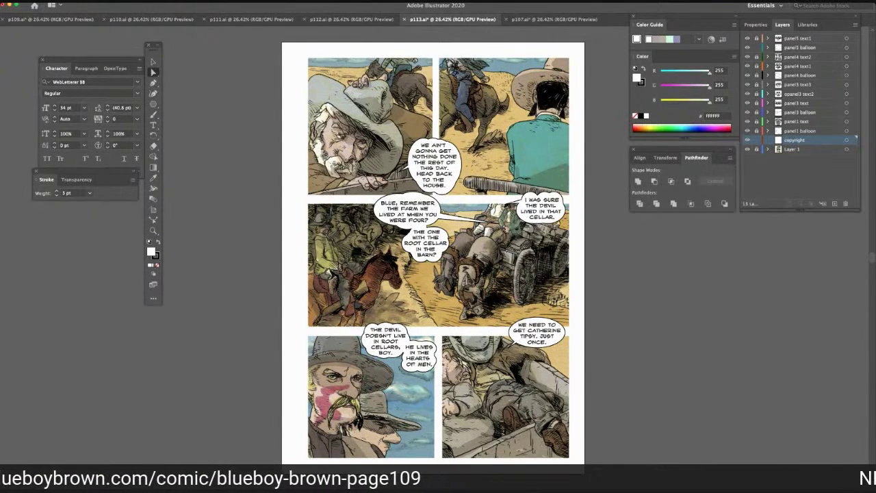
click(55, 1)
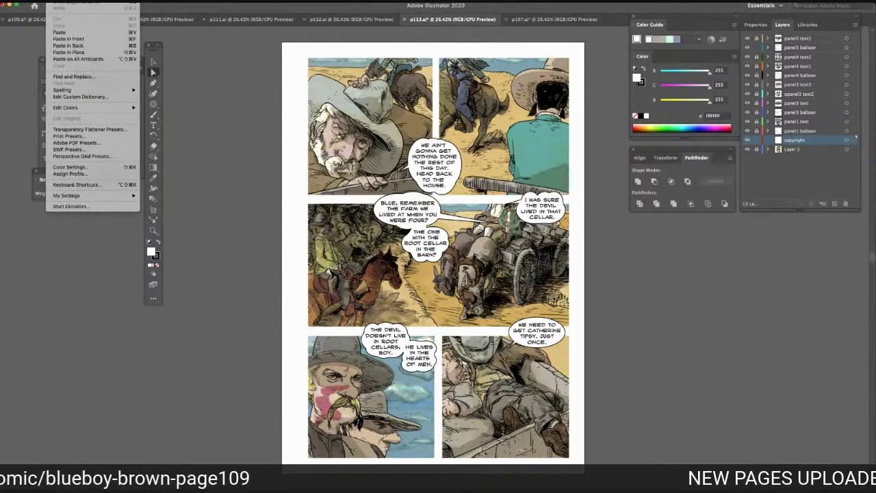
click(65, 51)
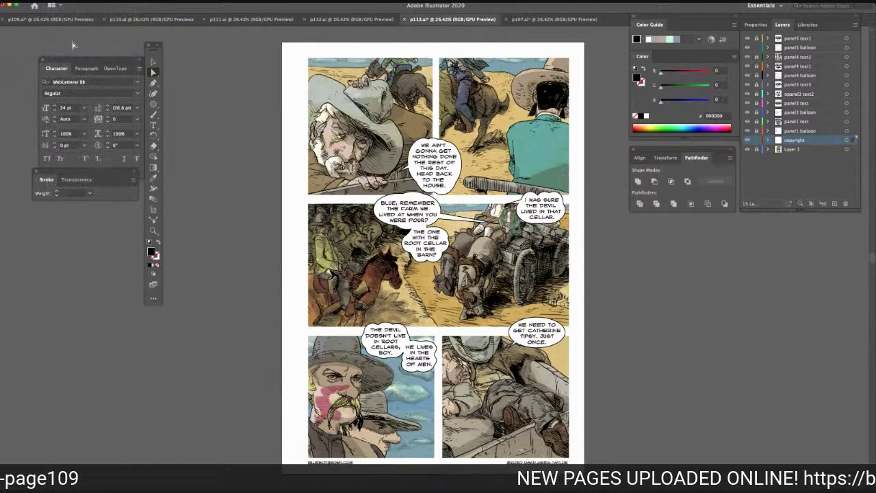
Deselect the pasted footer text and save the p113 document
click(154, 62)
click(191, 75)
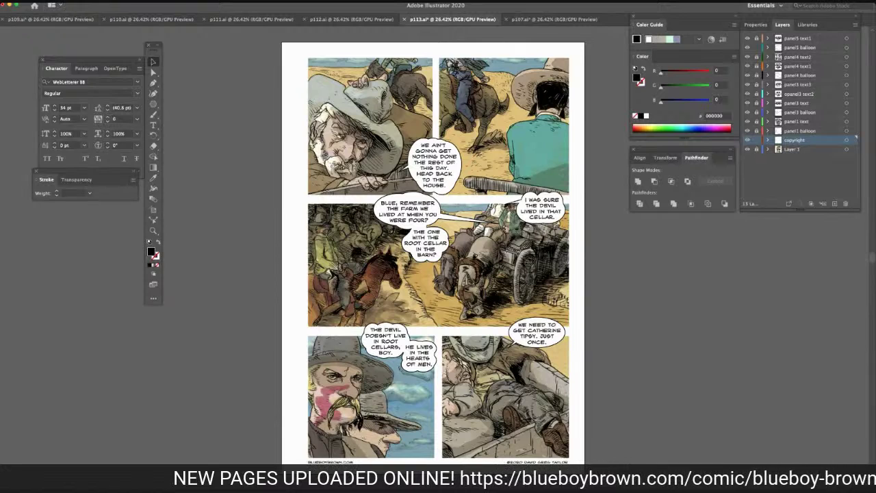
click(52, 2)
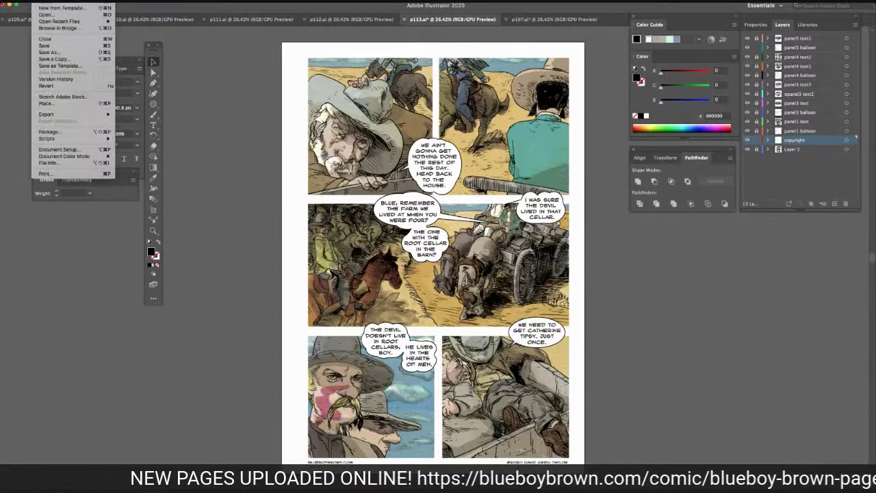
click(46, 46)
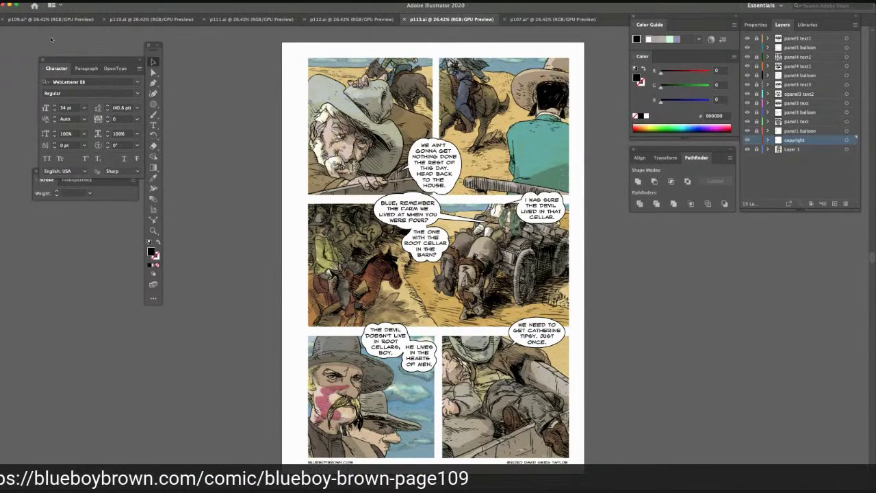
Add a layer named "panel2 balloon" directly above the panel1 text layer
click(792, 131)
click(794, 122)
click(835, 204)
double_click(794, 121)
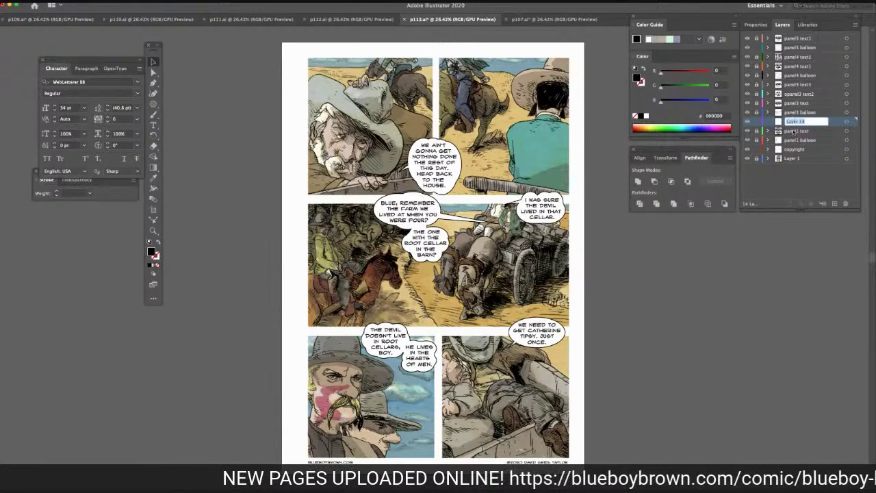
text(panel2 balloon)
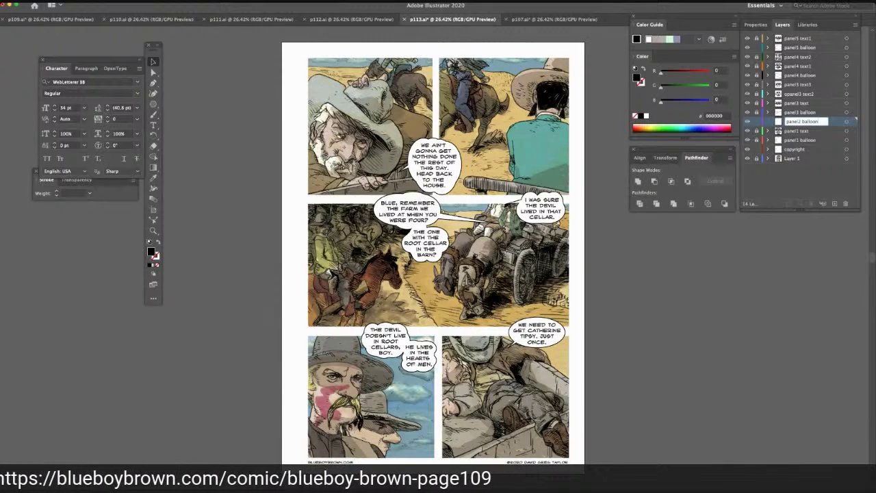
key(Return)
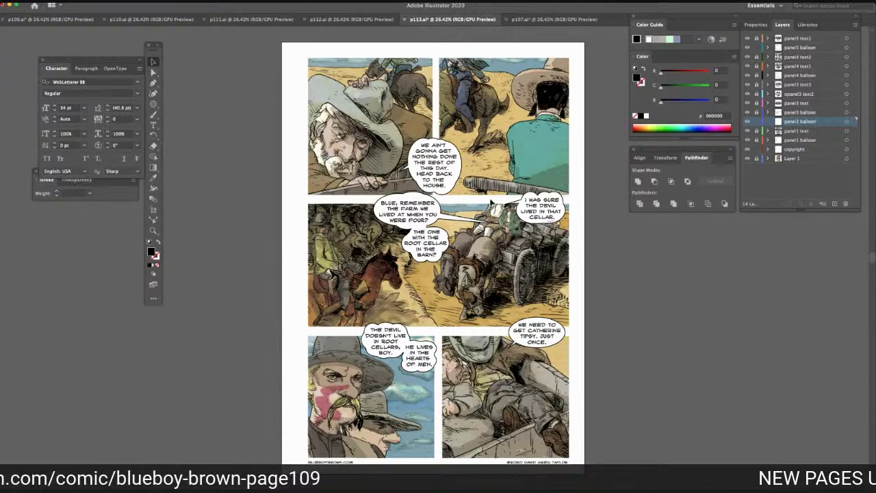
Draw a small ellipse beside the page with a white fill and a 3 pt black stroke
drag(153, 104, 226, 167)
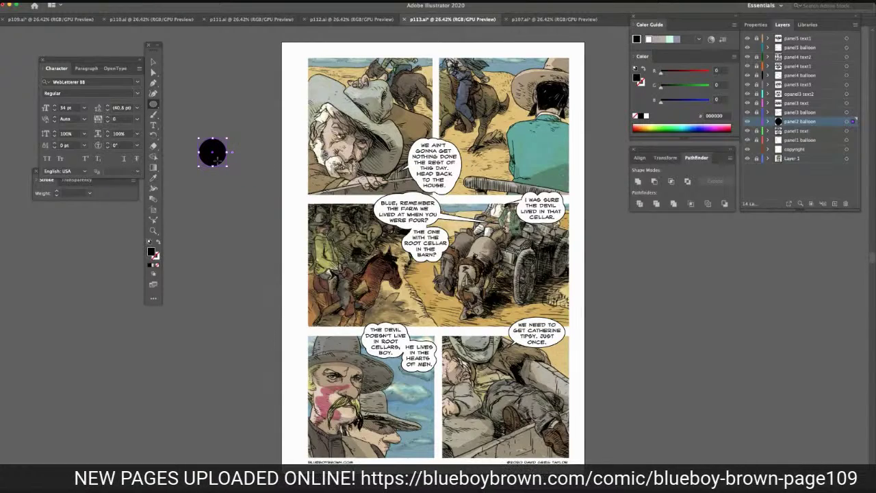
click(646, 115)
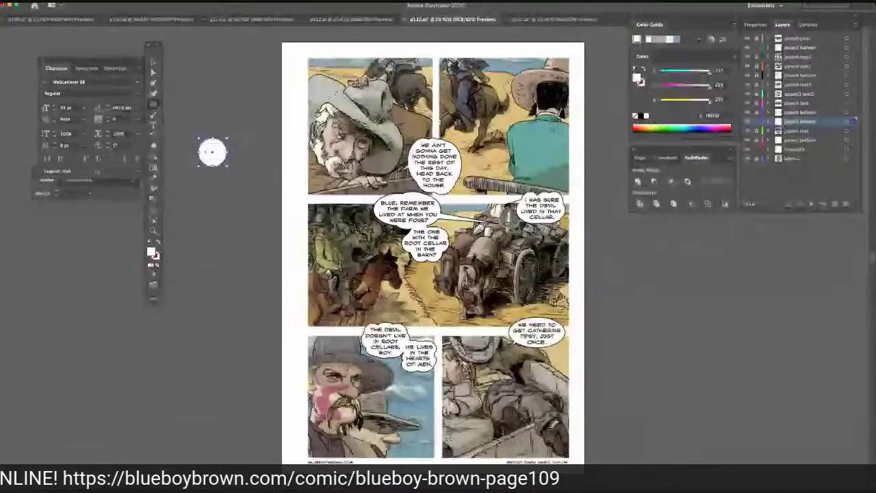
click(89, 195)
click(104, 231)
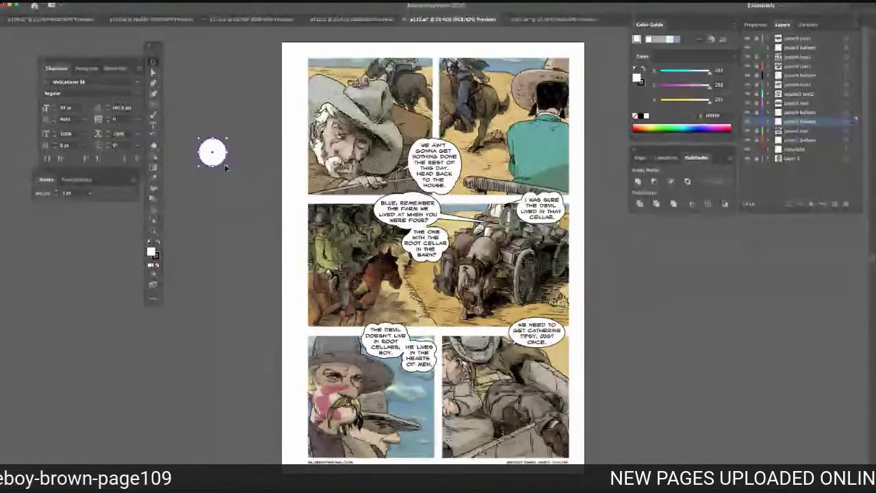
Move the ellipse into the second panel's lower-left area, widened into an oval beside the first panel's balloon
drag(208, 151, 475, 163)
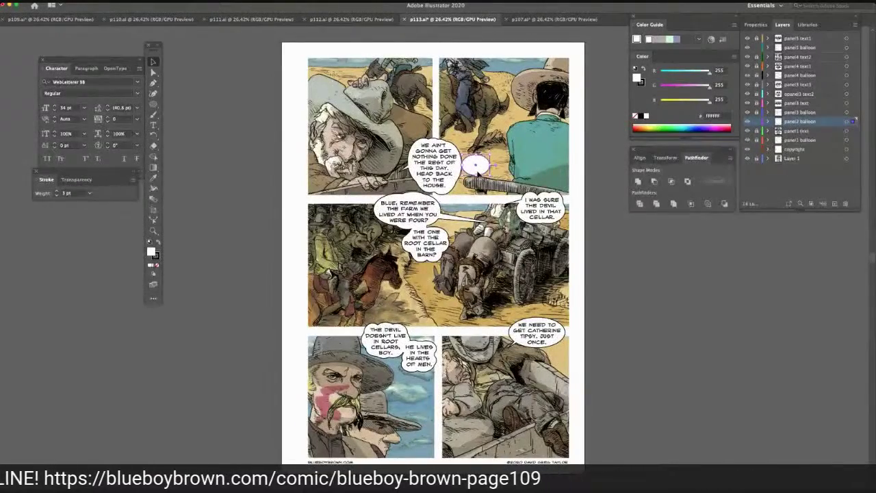
drag(481, 174, 484, 174)
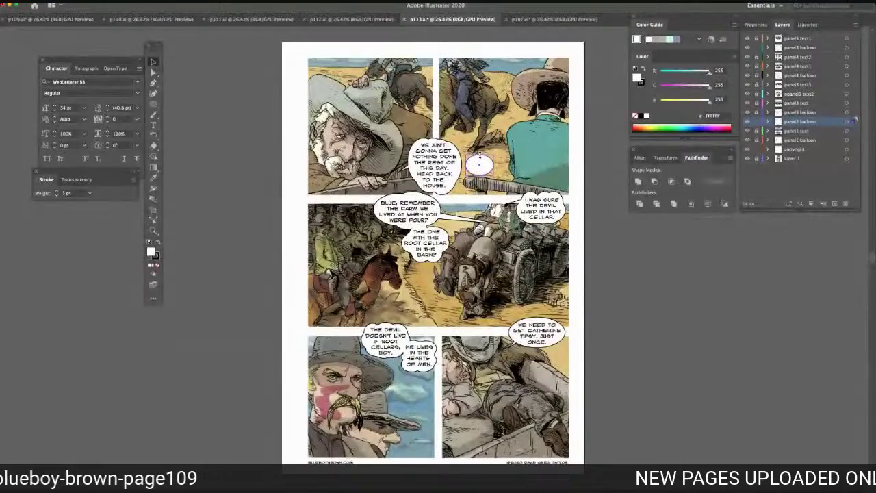
drag(480, 164, 478, 174)
click(601, 214)
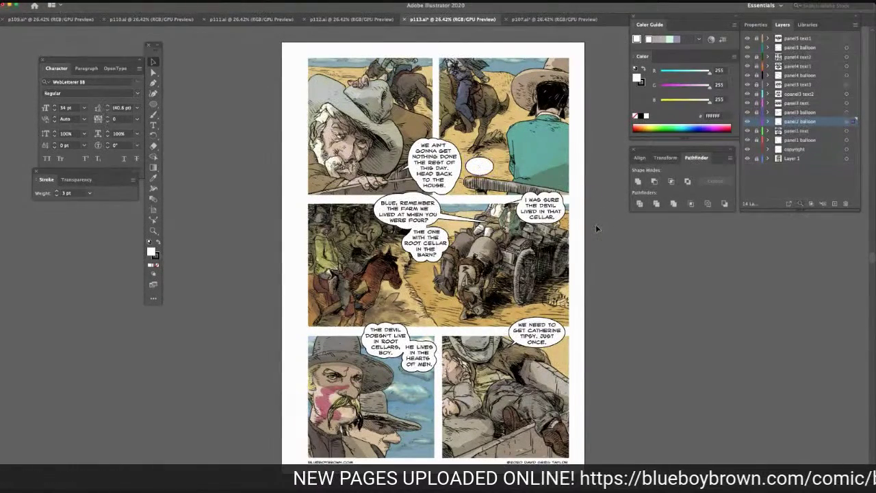
click(596, 228)
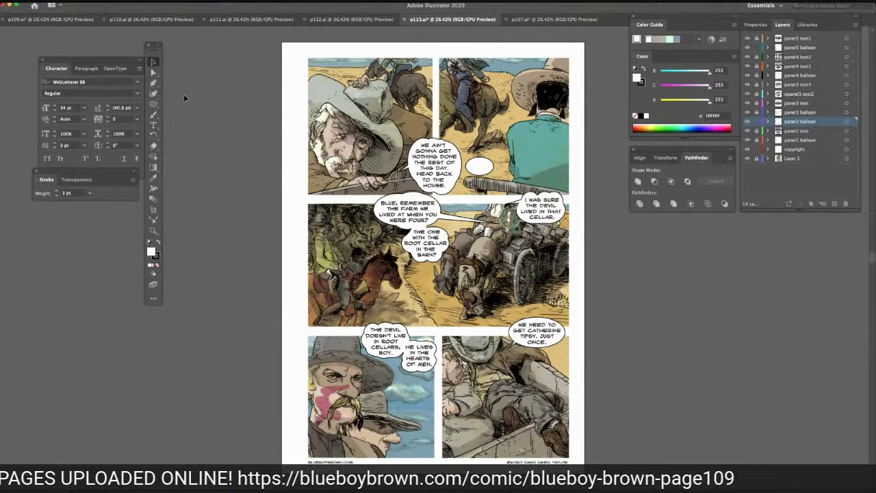
Add a layer named "panel2 text" directly above the panel2 balloon layer
click(154, 126)
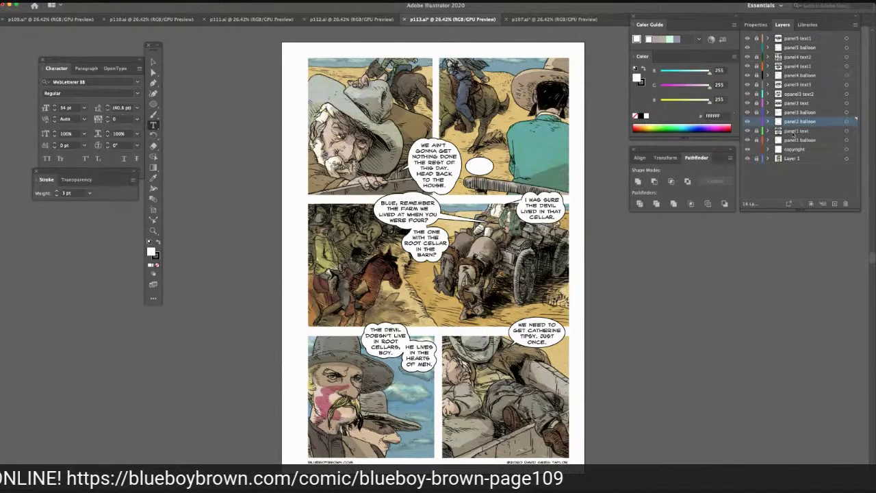
click(831, 204)
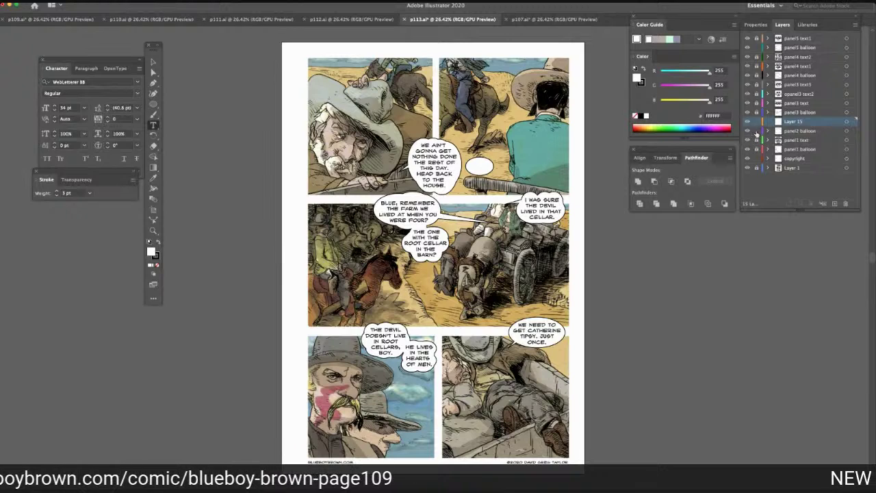
double_click(794, 123)
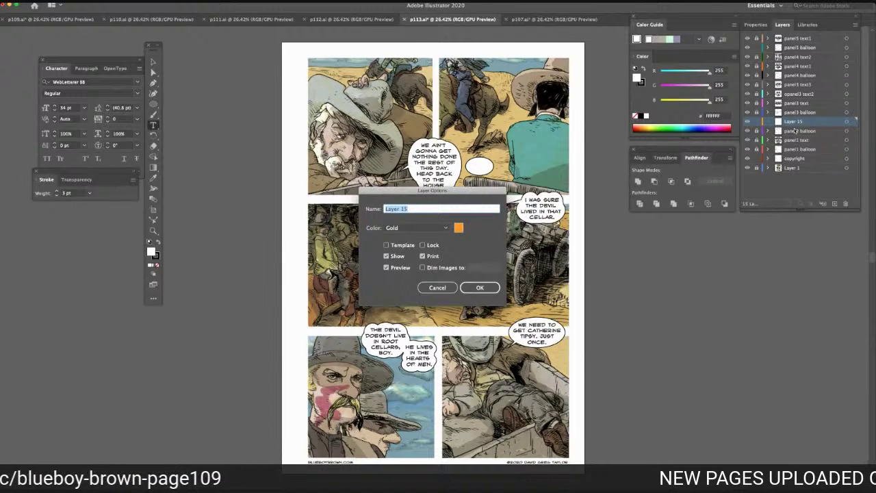
text(pane)
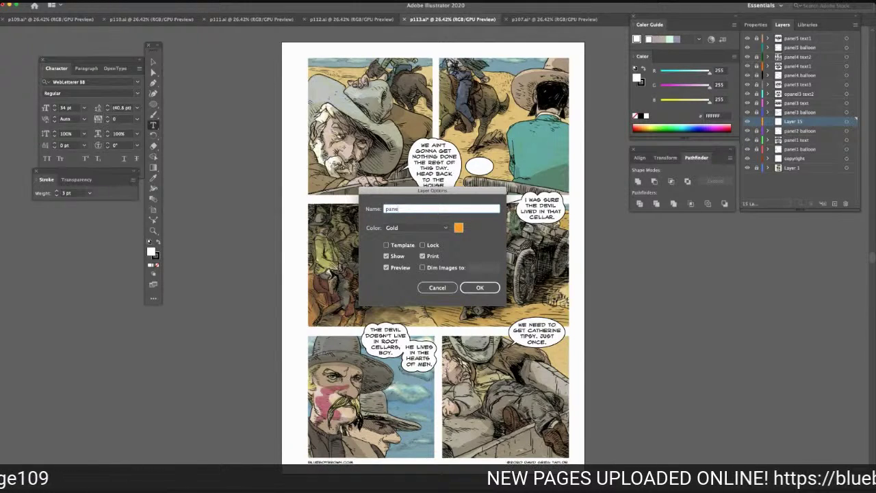
text(l2 text)
key(Return)
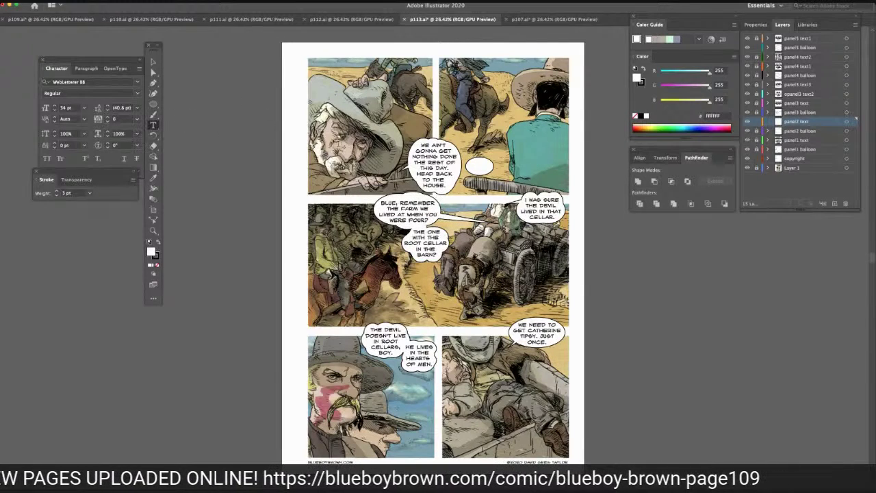
Create the point text "YES, PA." in empty space beside the page and move it into the second panel's oval
click(480, 168)
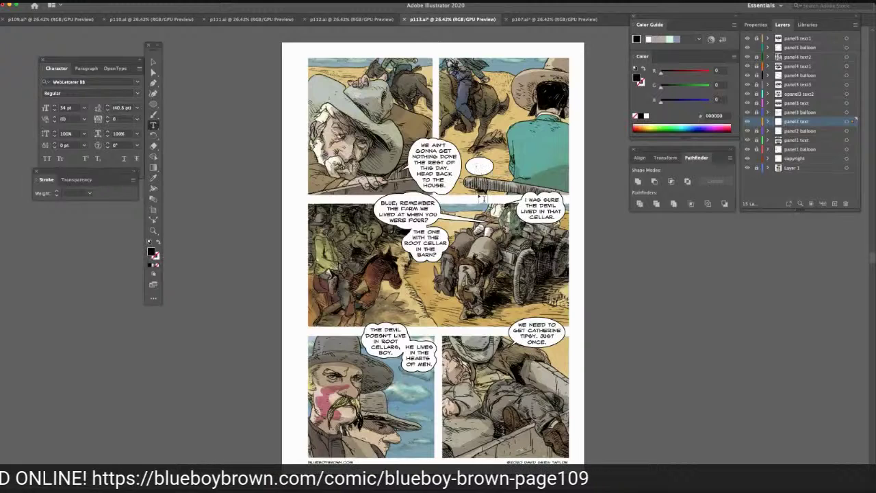
key(d)
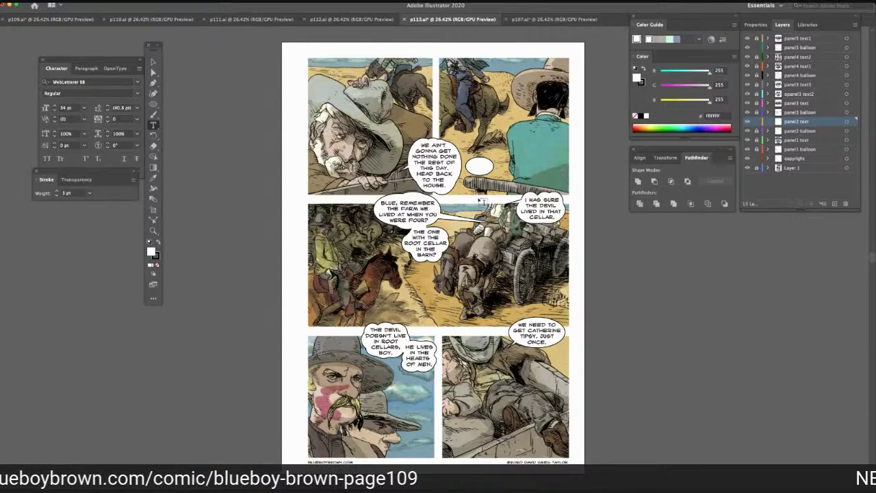
click(225, 146)
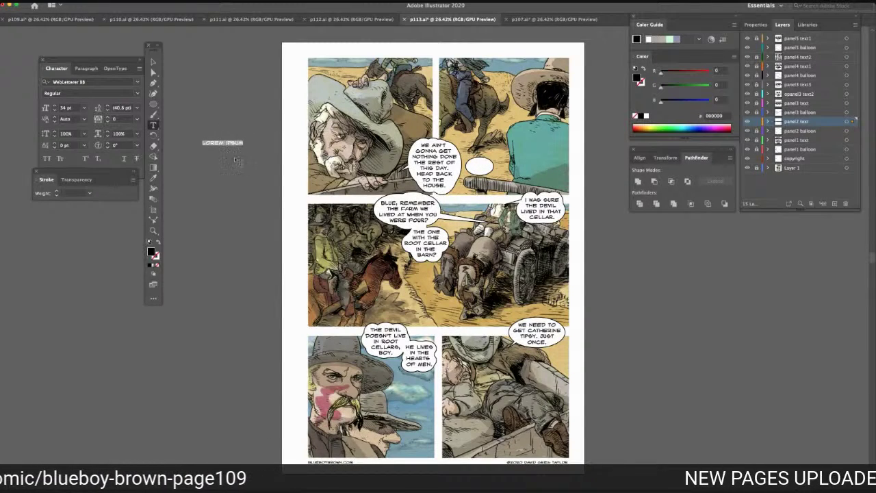
text(YEES, FA)
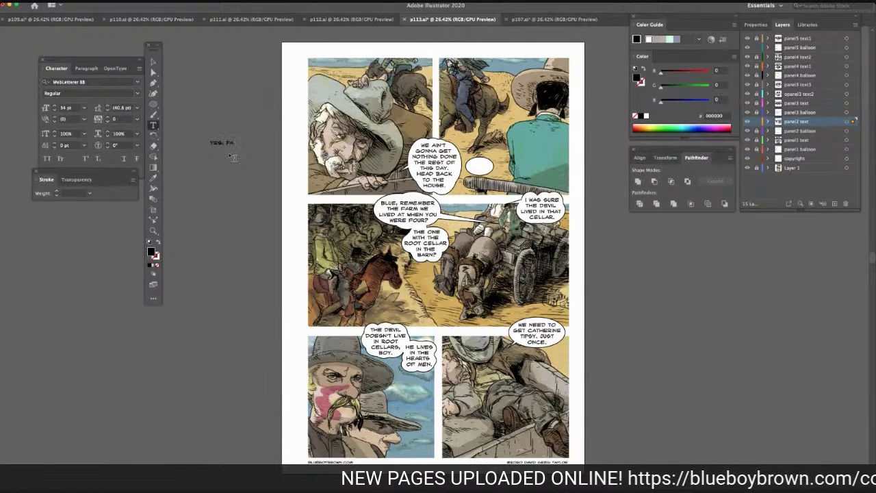
click(154, 61)
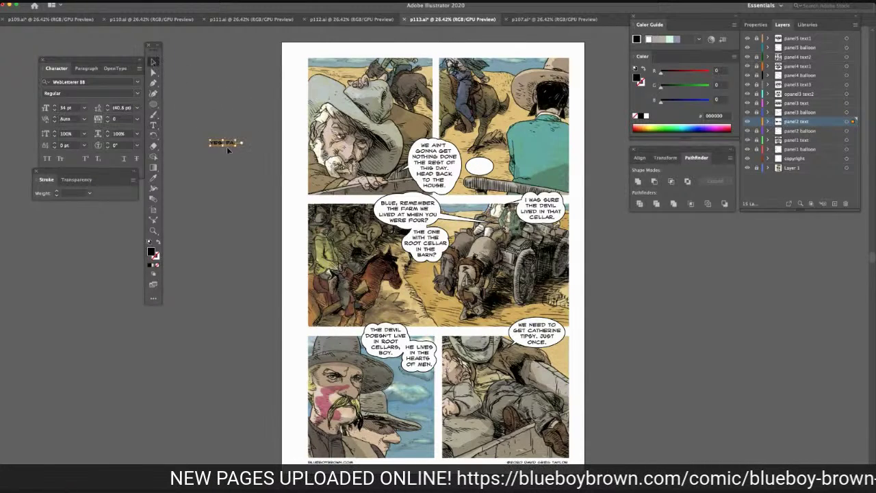
drag(216, 145, 475, 168)
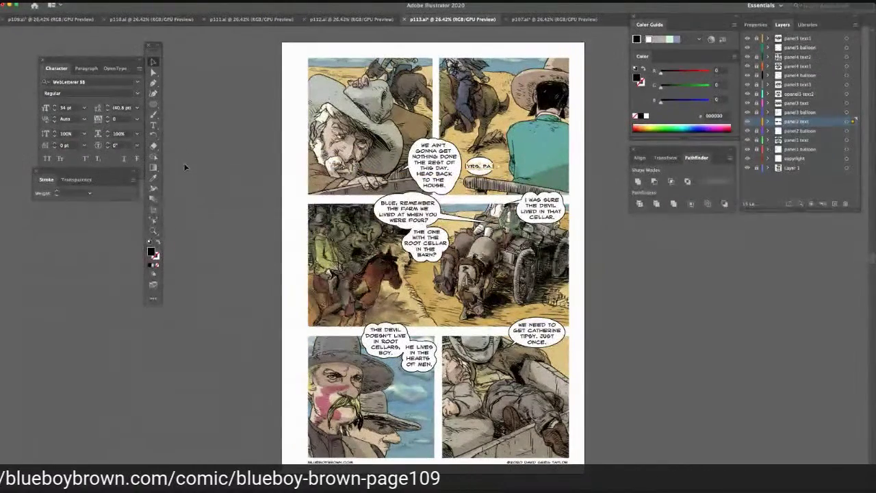
click(192, 169)
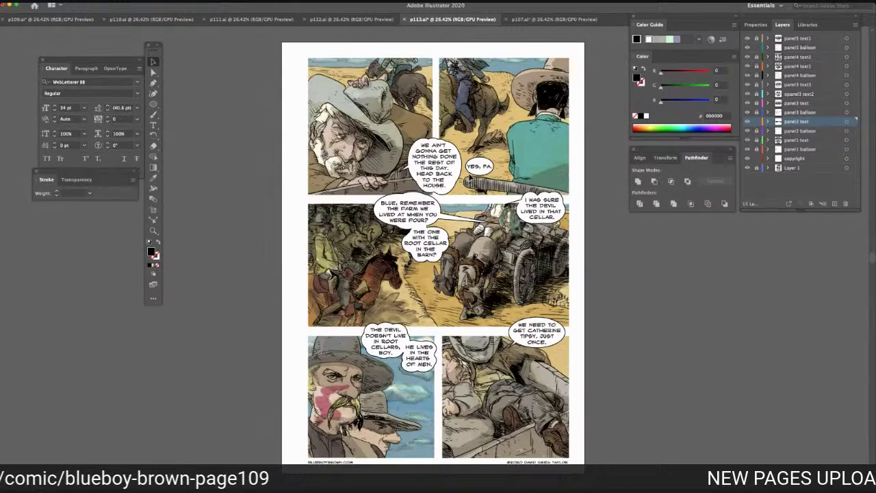
Break the "YES, PA." text into two lines after the comma and recentre it vertically in its oval
click(476, 169)
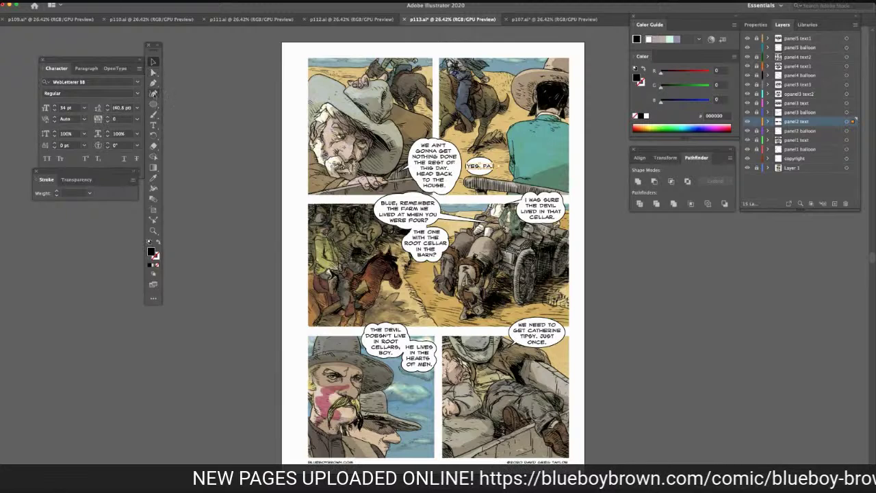
click(154, 125)
click(486, 166)
key(Return)
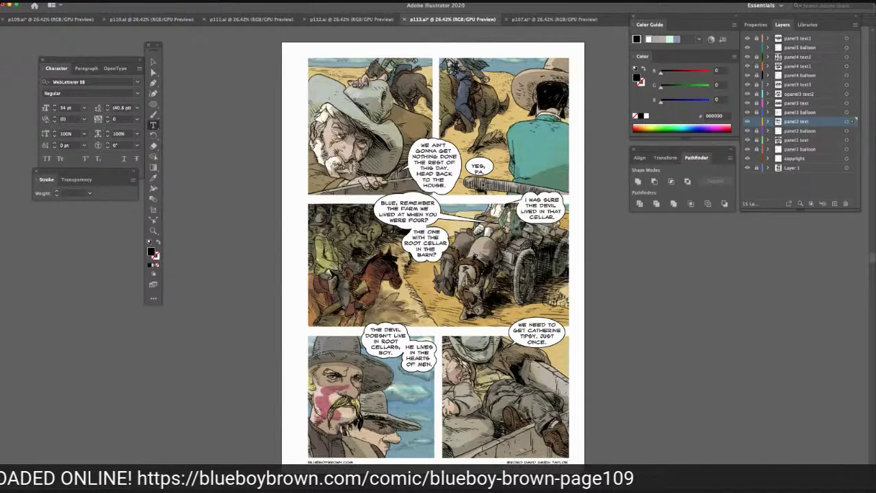
click(153, 62)
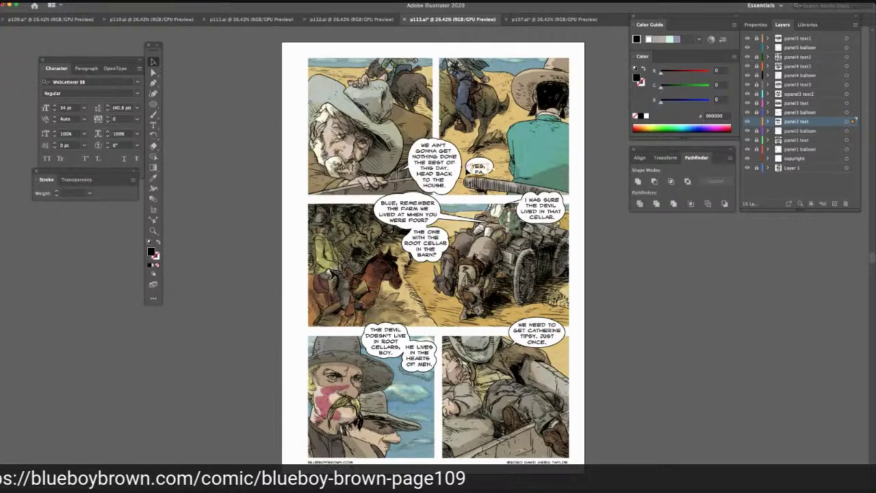
drag(478, 169, 478, 167)
click(598, 189)
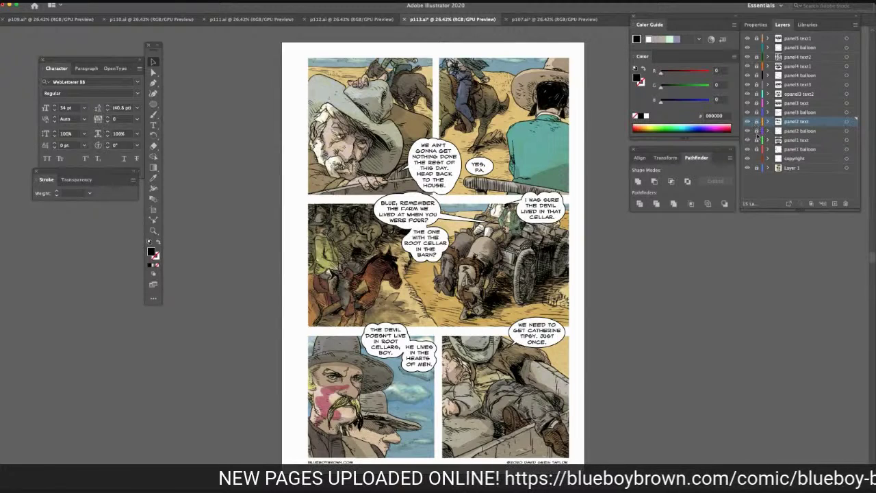
On the panel2 balloon layer, narrow the second panel's oval to fit closely around its two-line text
click(855, 130)
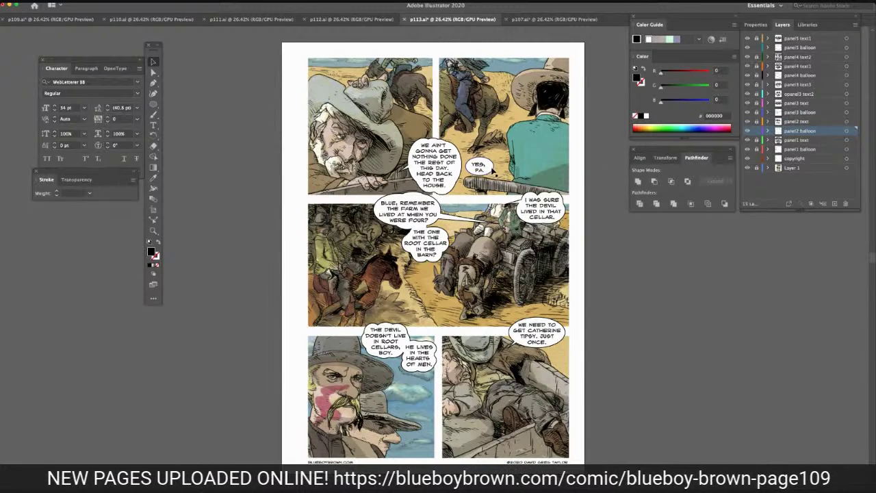
click(490, 171)
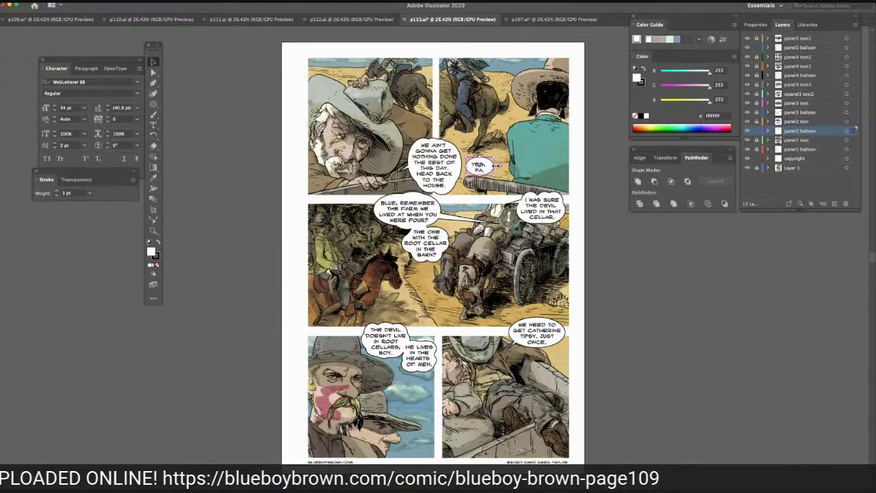
drag(496, 165, 469, 166)
click(589, 163)
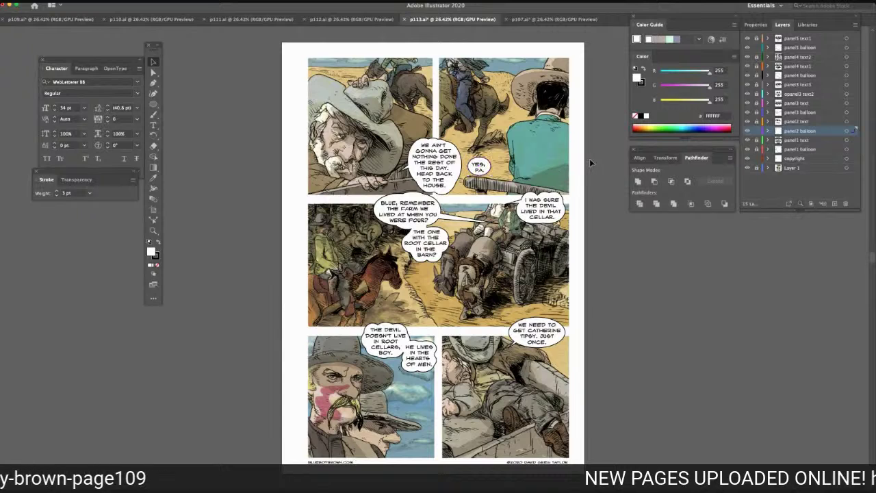
click(486, 174)
click(589, 171)
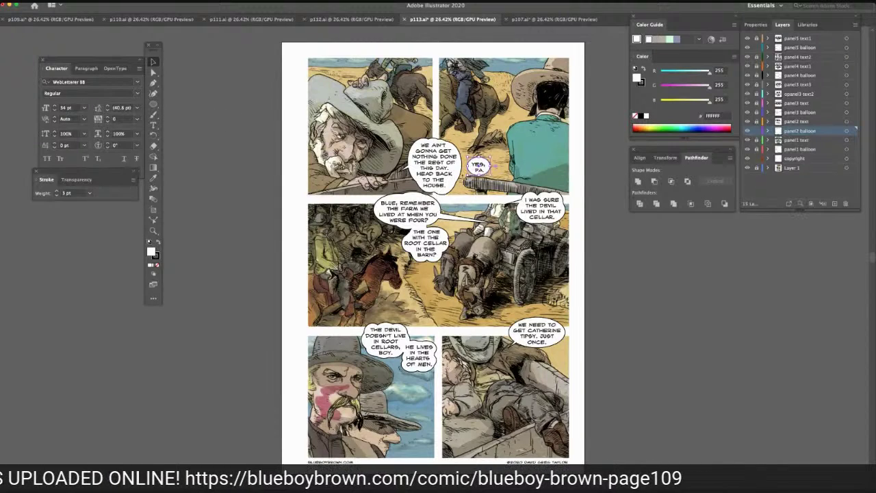
click(478, 167)
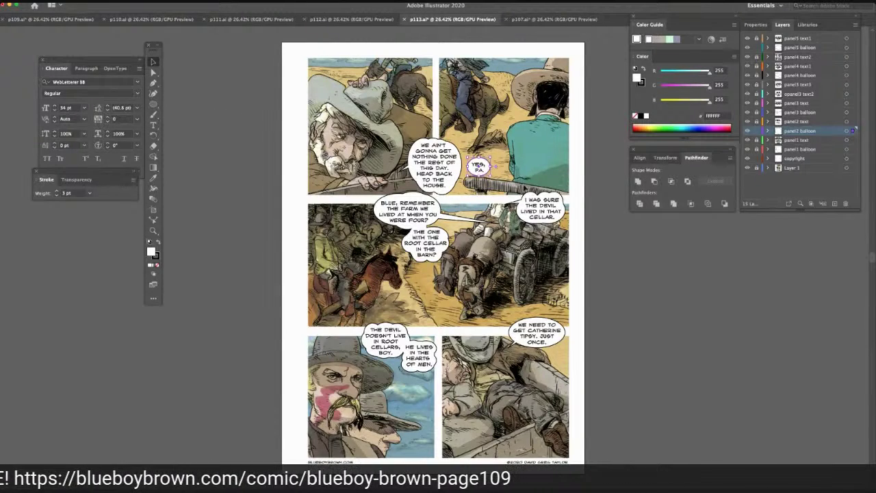
click(606, 172)
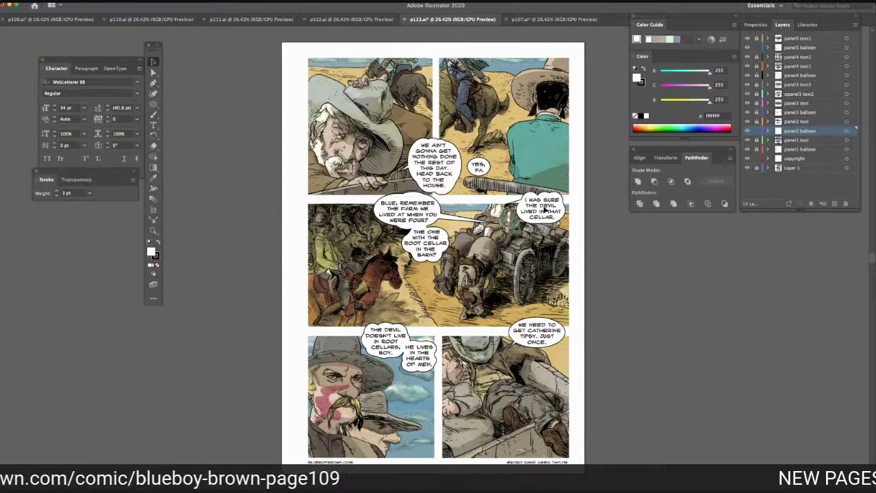
Draw a small pointed white balloon tail in empty space beside the page and move it onto the "YES, PA." balloon
drag(155, 107, 183, 115)
drag(213, 142, 232, 142)
click(154, 62)
drag(213, 127, 225, 151)
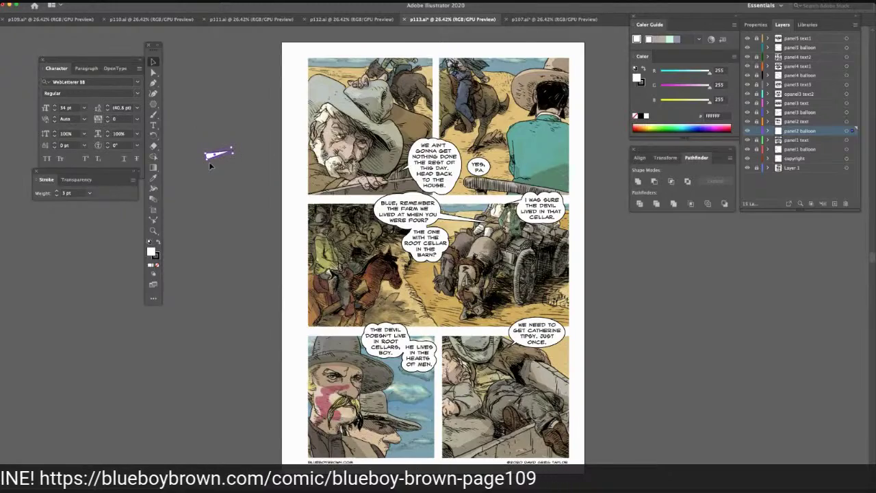
click(216, 166)
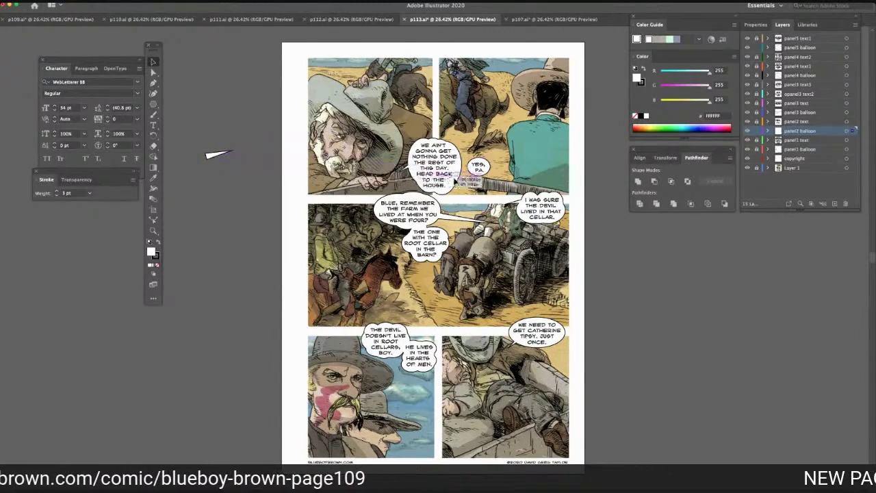
drag(479, 169, 477, 167)
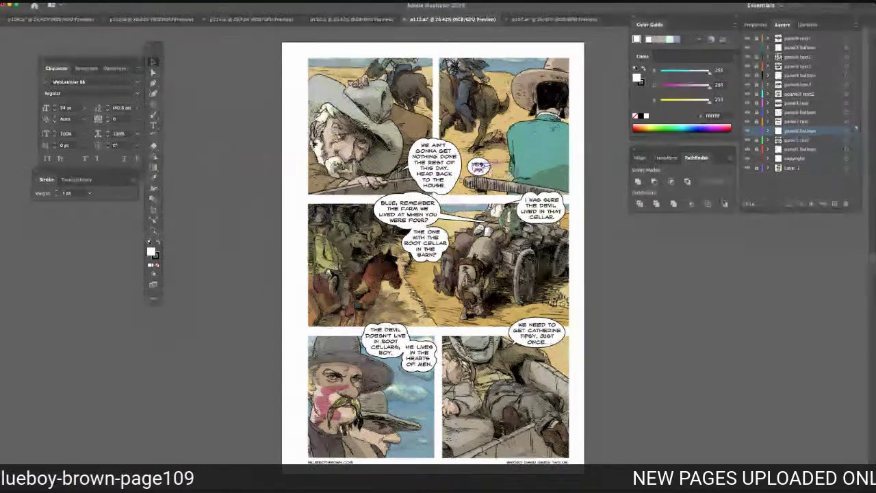
Unite the pointed tail with the second panel's "YES, PA." oval into one shape and save p113
click(154, 72)
drag(464, 157, 486, 176)
click(638, 182)
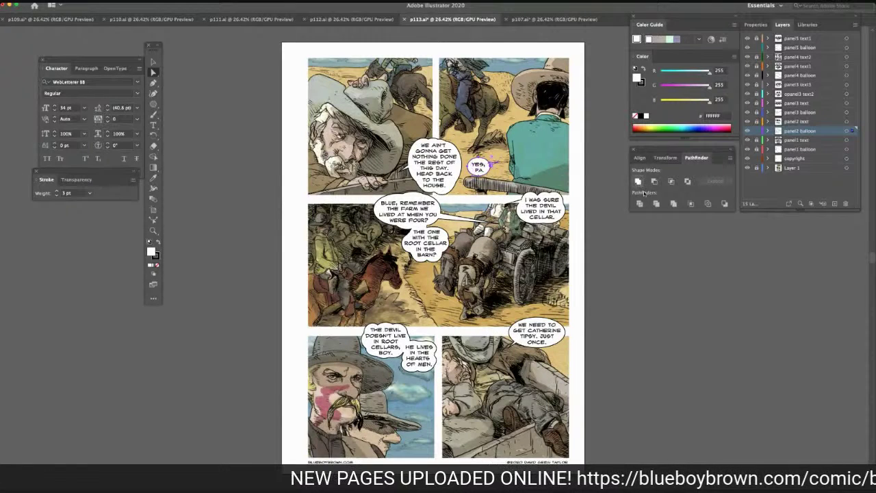
click(646, 250)
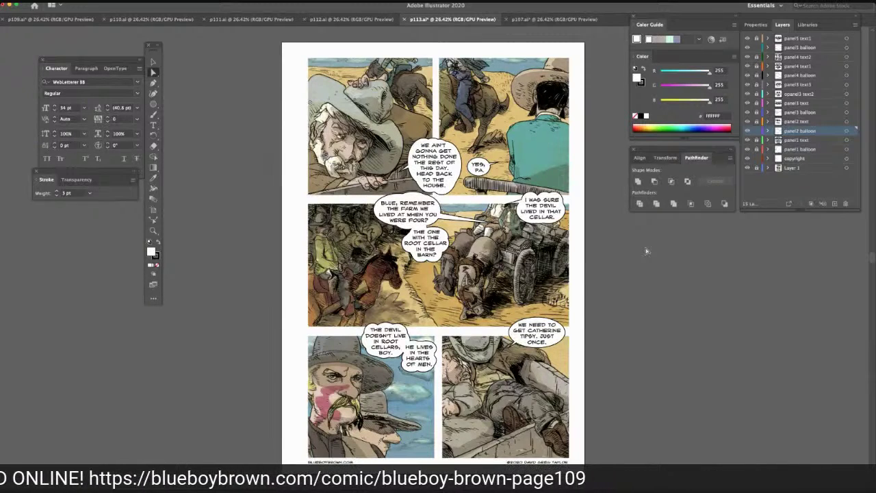
key(super+s)
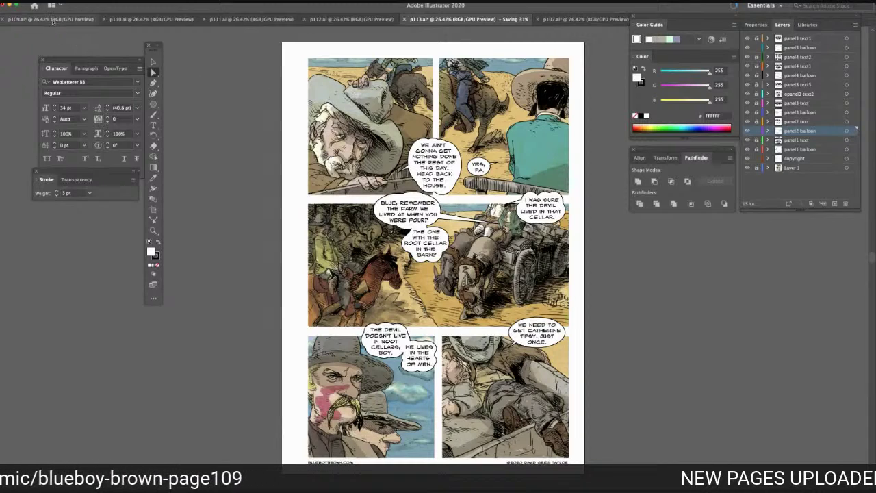
Export page p109 for screens, with suffix p109 for the 1x PNG and p109.2 for the 1300 px PNG 8
click(58, 20)
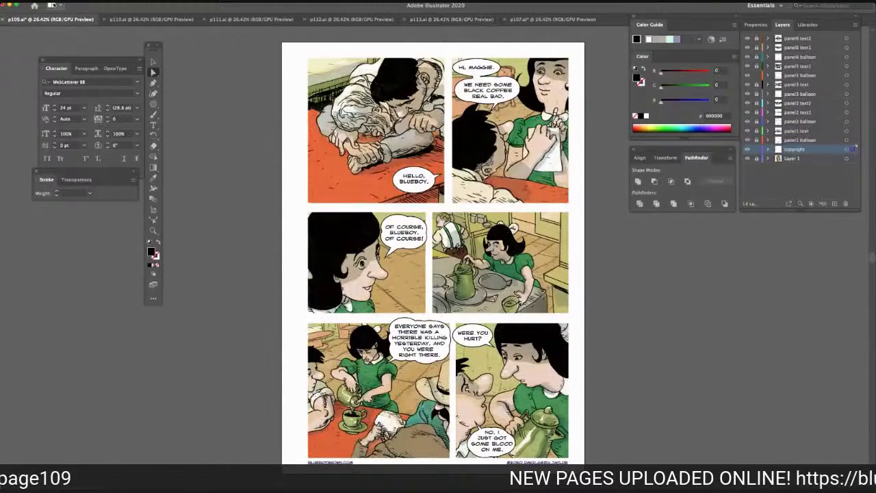
click(38, 1)
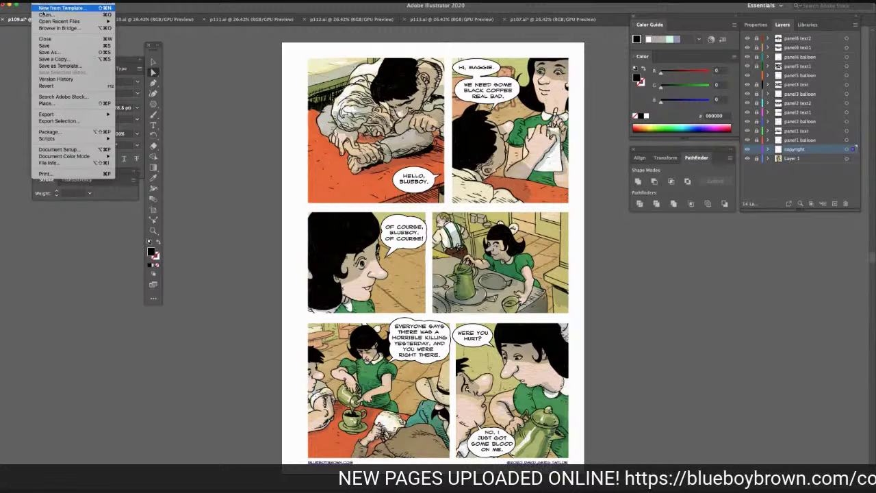
mouse_move(67, 116)
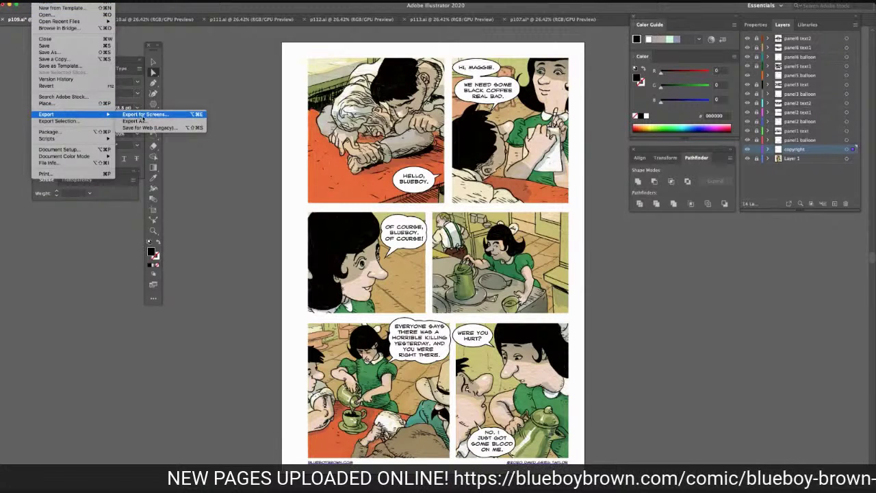
click(144, 114)
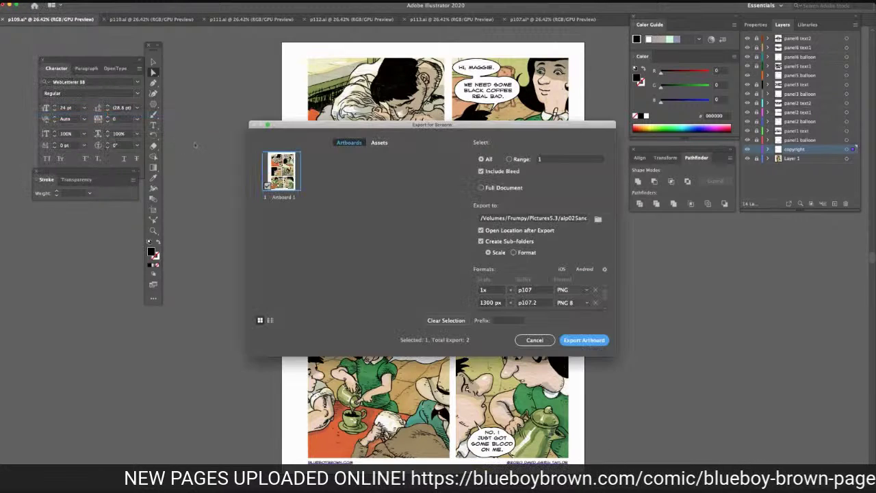
click(546, 291)
text(9)
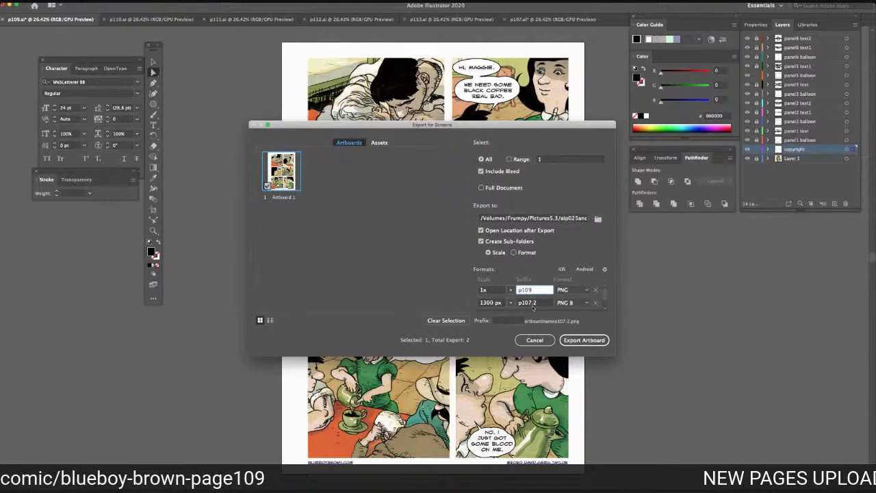
click(528, 304)
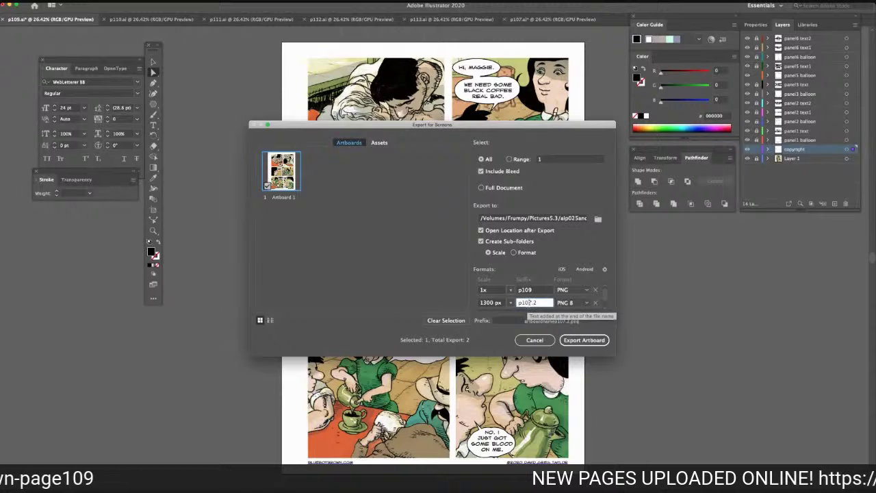
text(9)
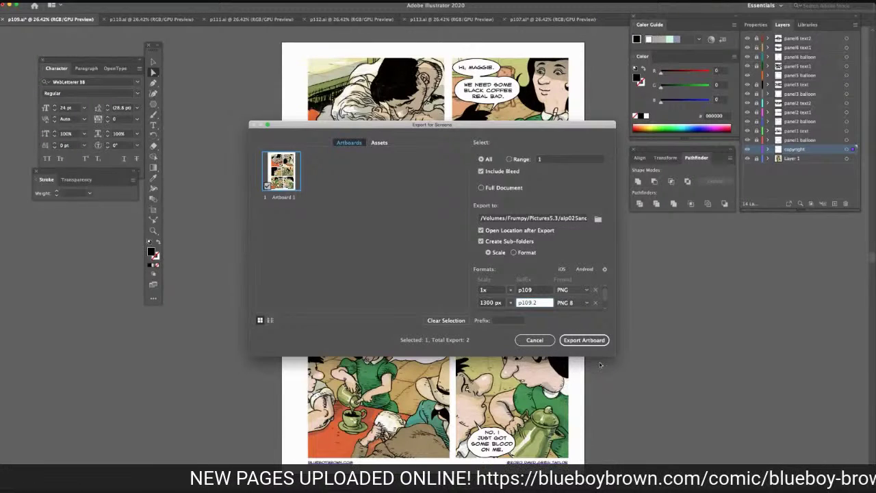
click(584, 340)
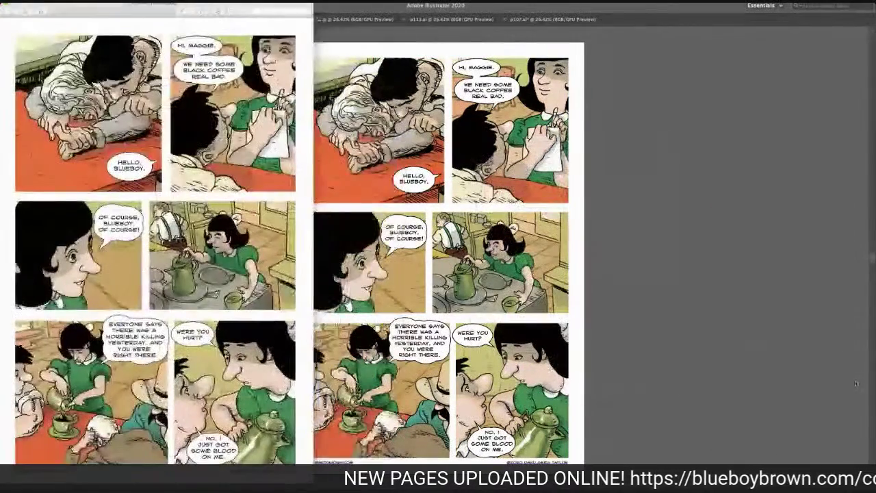
Check the exported p109.2 image in its preview window, move the window clear of the page and return to Illustrator
drag(106, 13, 155, 19)
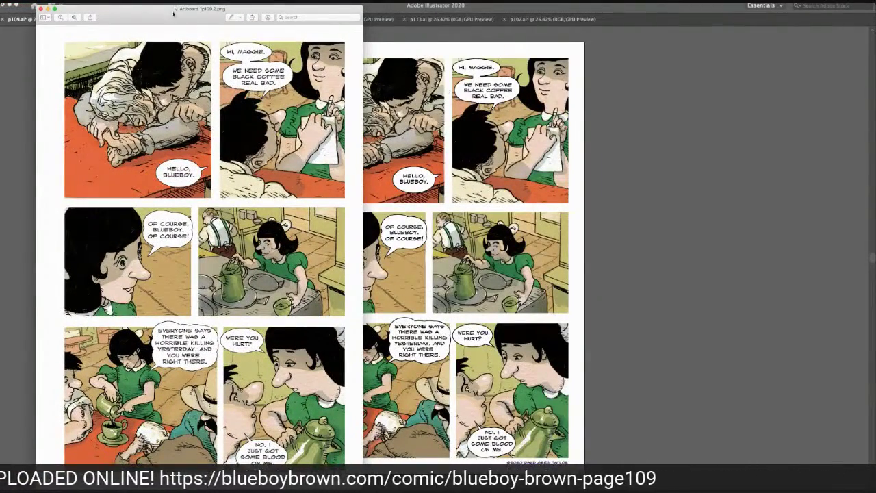
drag(148, 14, 875, 68)
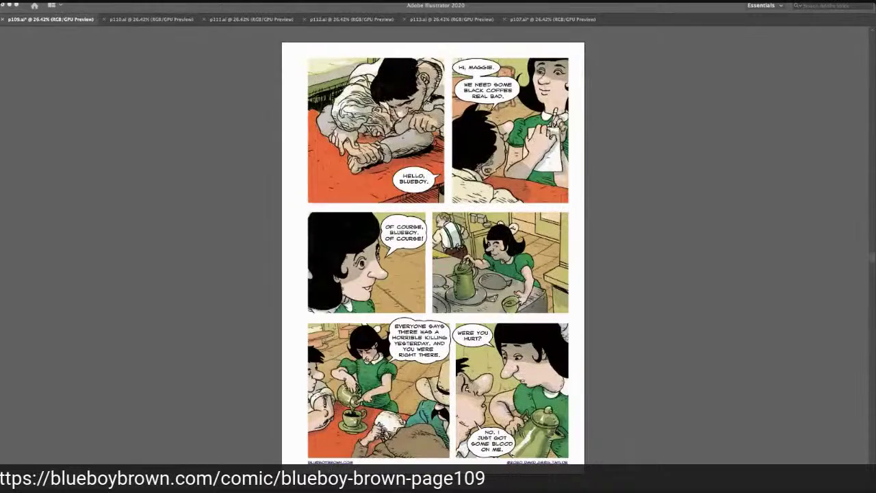
key(Tab)
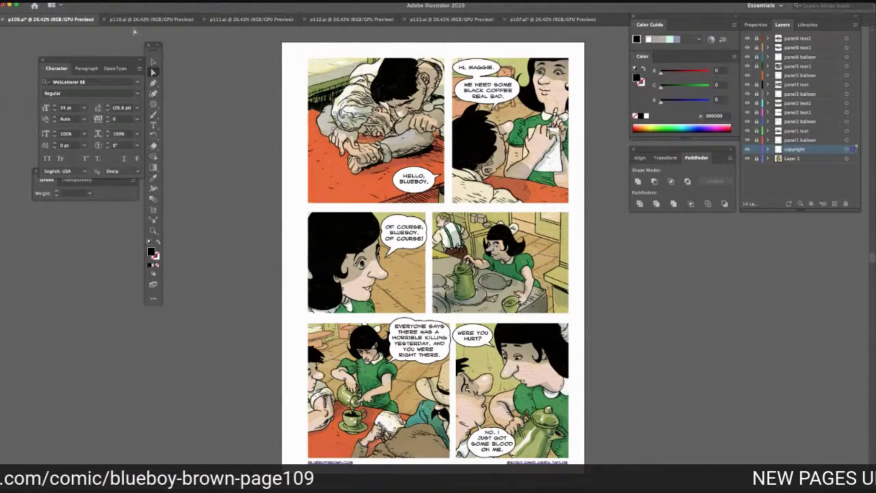
Export page p110 for screens, with suffix p110 for the 1x PNG and p110.2 for the 1300 px PNG 8
click(134, 20)
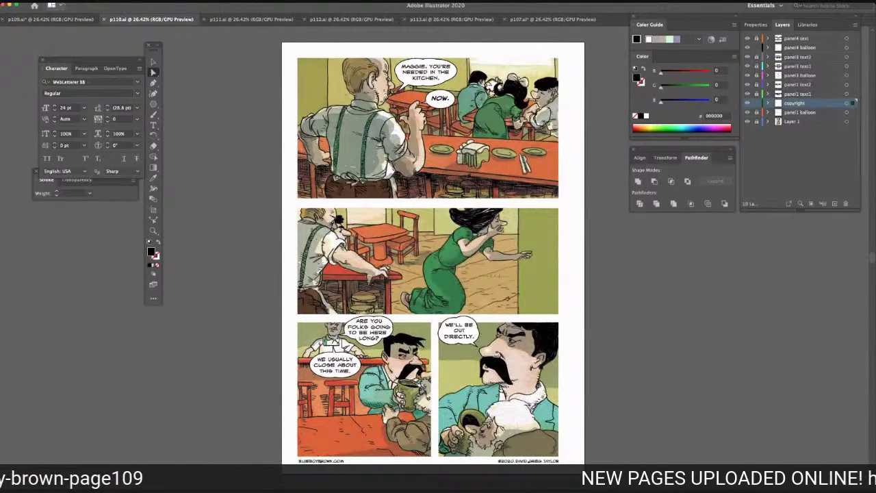
click(41, 1)
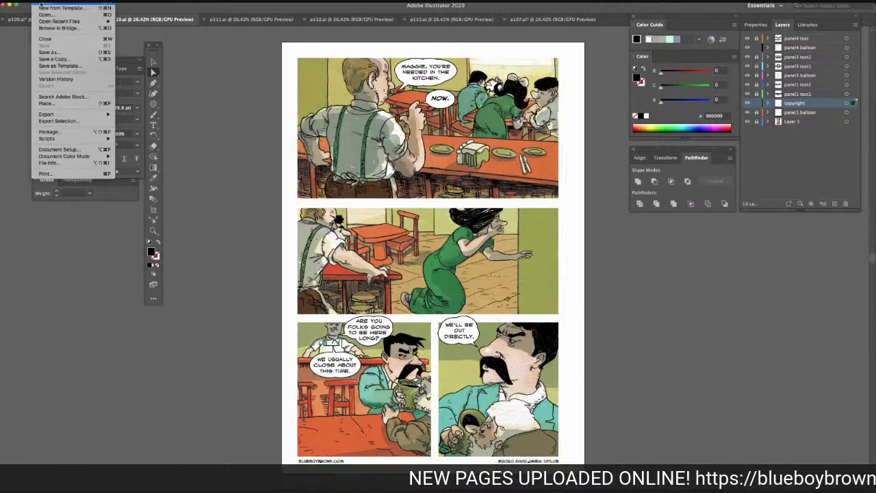
mouse_move(69, 115)
click(158, 114)
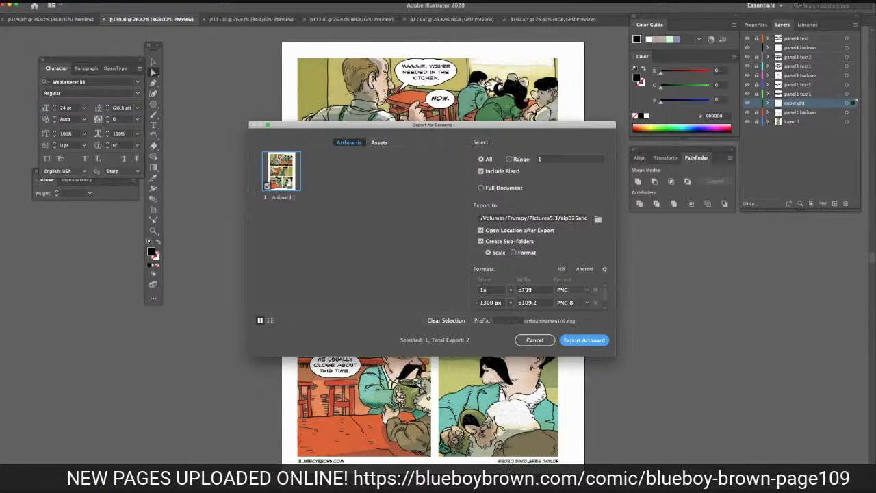
click(534, 291)
drag(526, 289, 533, 290)
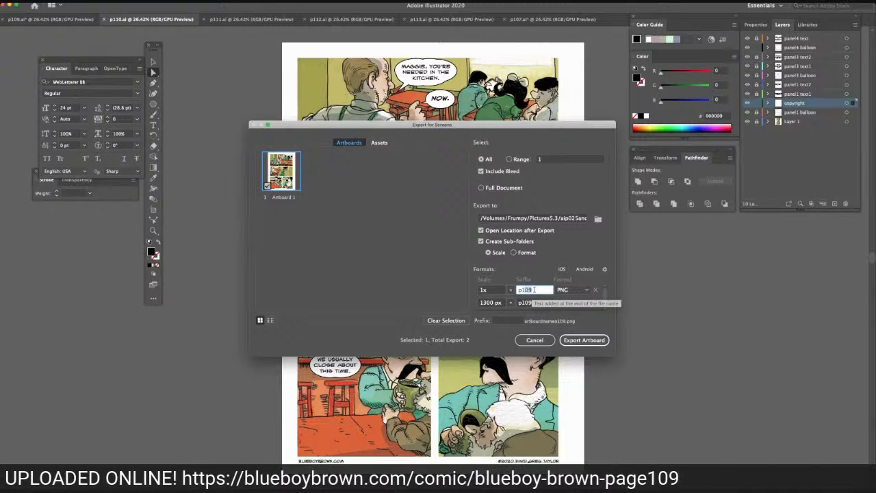
text(10)
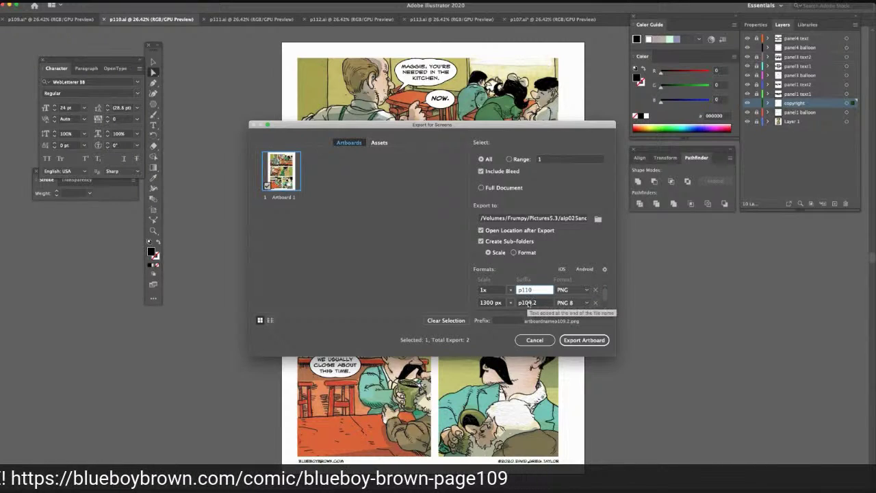
click(526, 302)
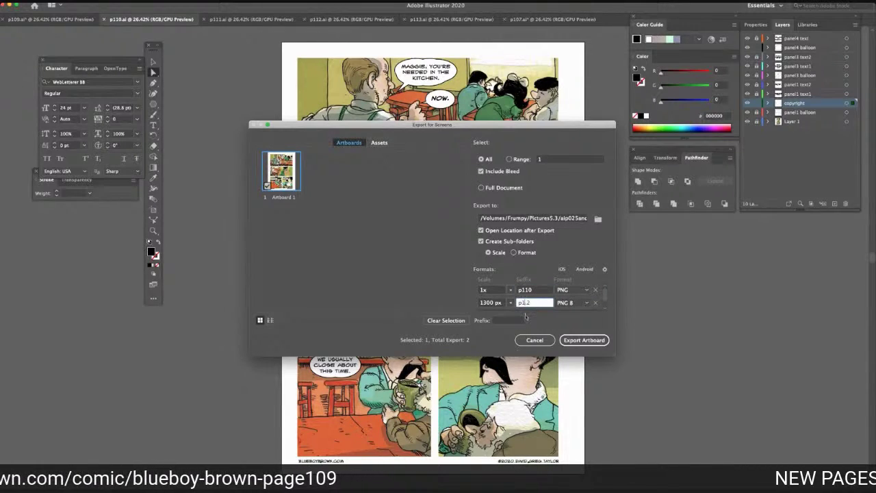
text(10)
click(584, 339)
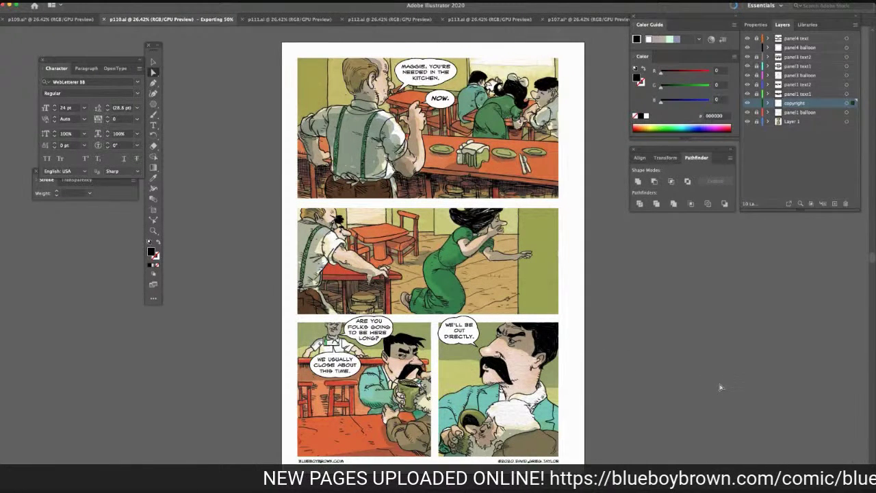
Check the exported p110.2 image, move the export folder and preview windows clear of the page and return to Illustrator
key(Tab)
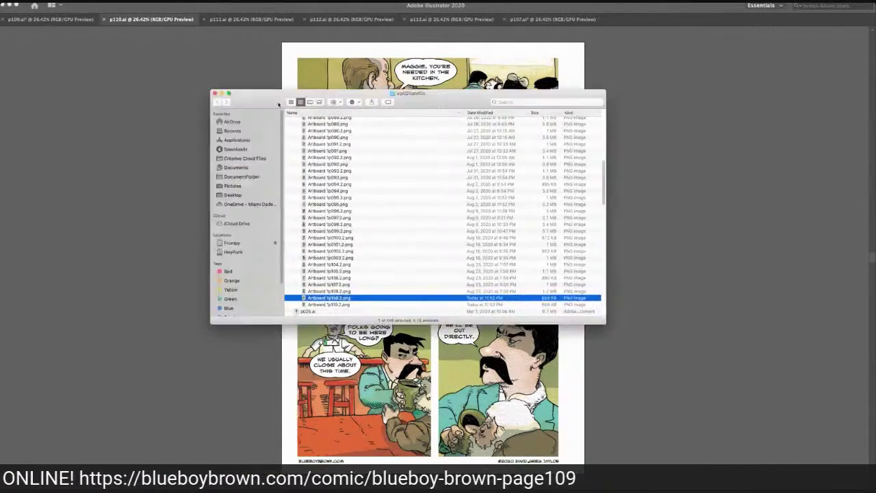
drag(278, 105, 875, 122)
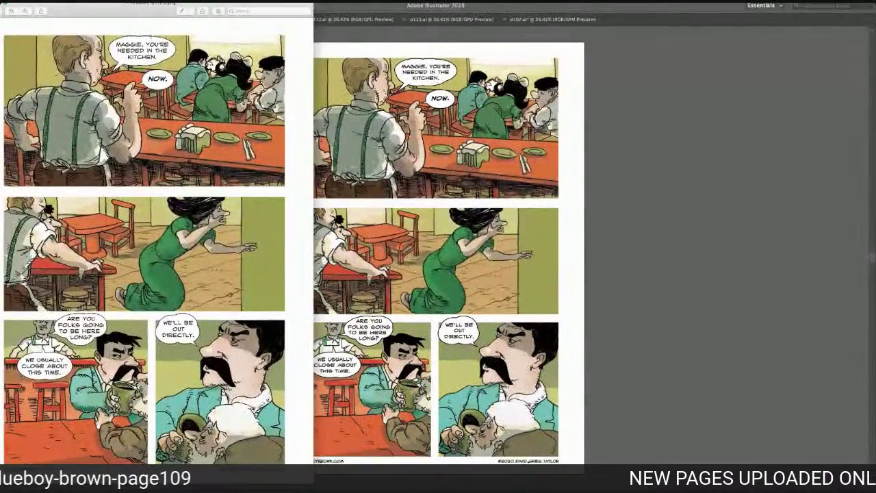
drag(103, 11, 234, 20)
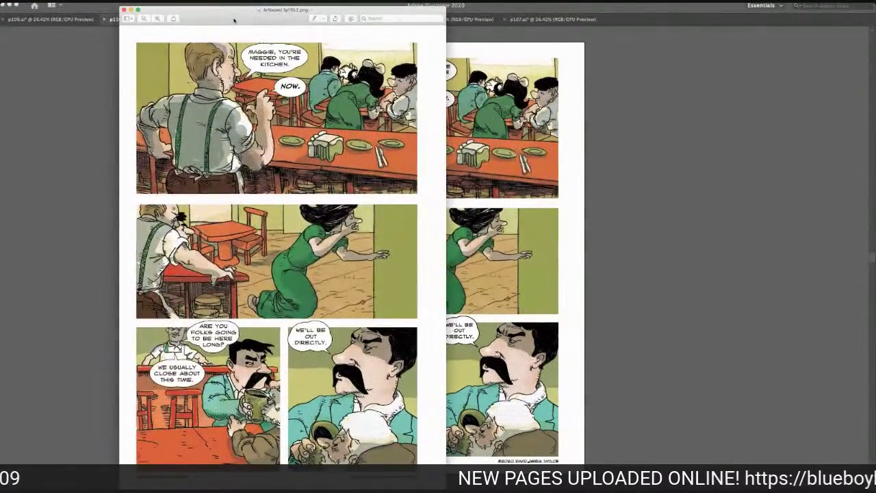
drag(234, 20, 875, 62)
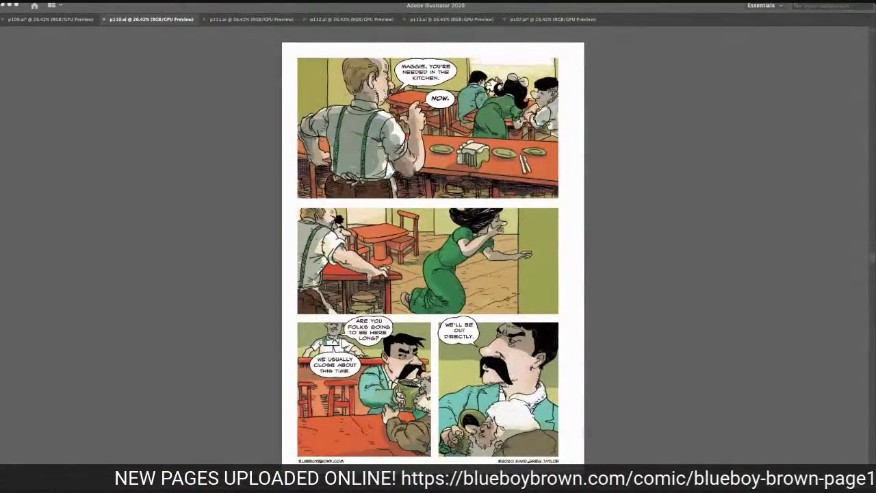
click(226, 164)
Export page p111 for screens with suffixes p111 (1x PNG) and p111.2 (1300 px PNG 8), and bring up the exported image
click(231, 19)
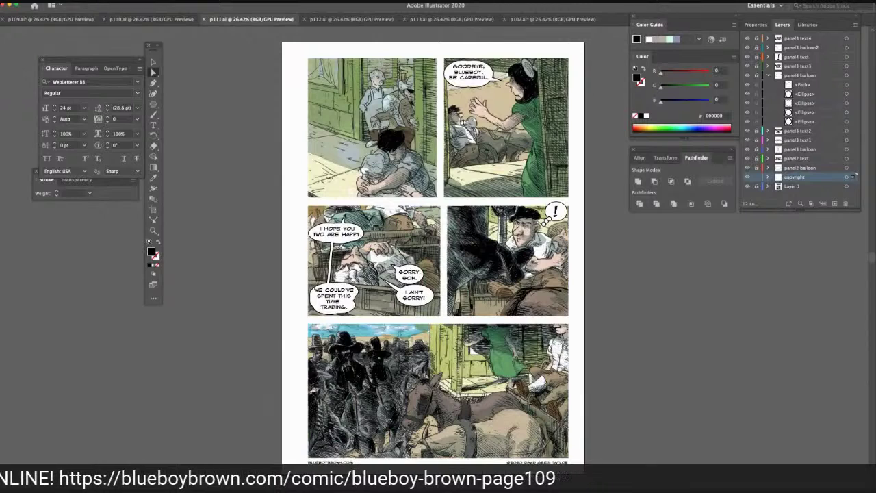
click(38, 1)
mouse_move(60, 116)
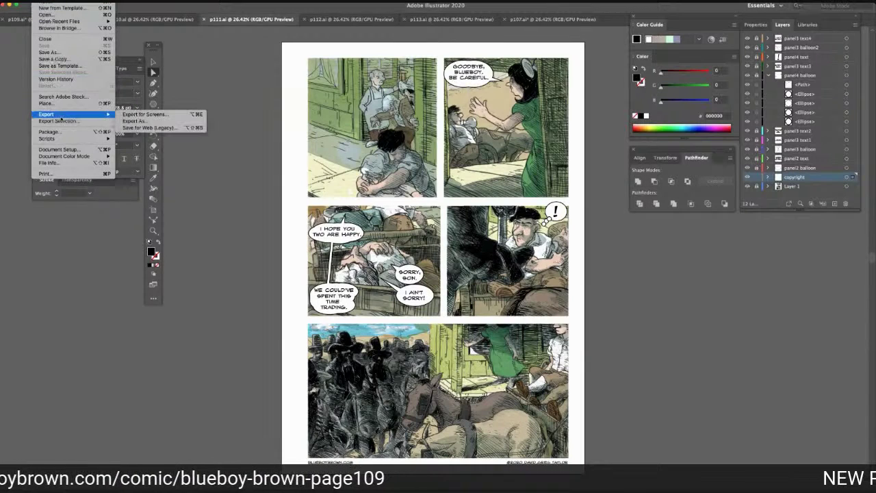
click(144, 114)
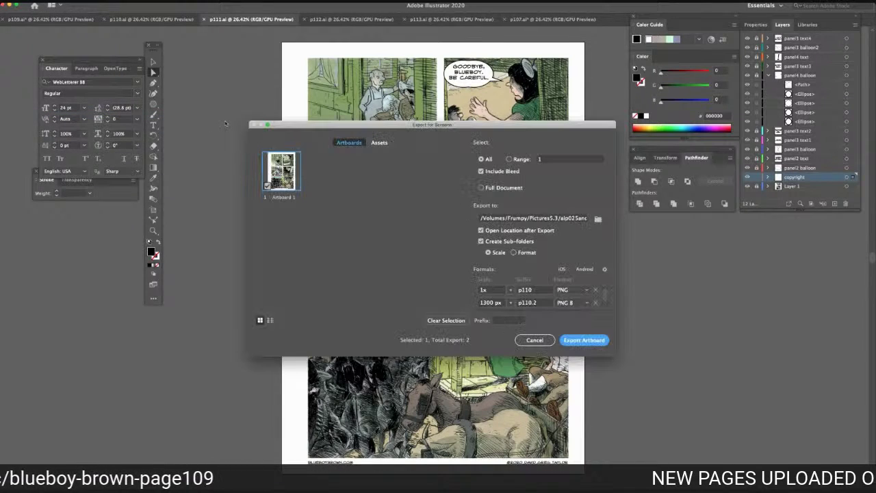
click(534, 290)
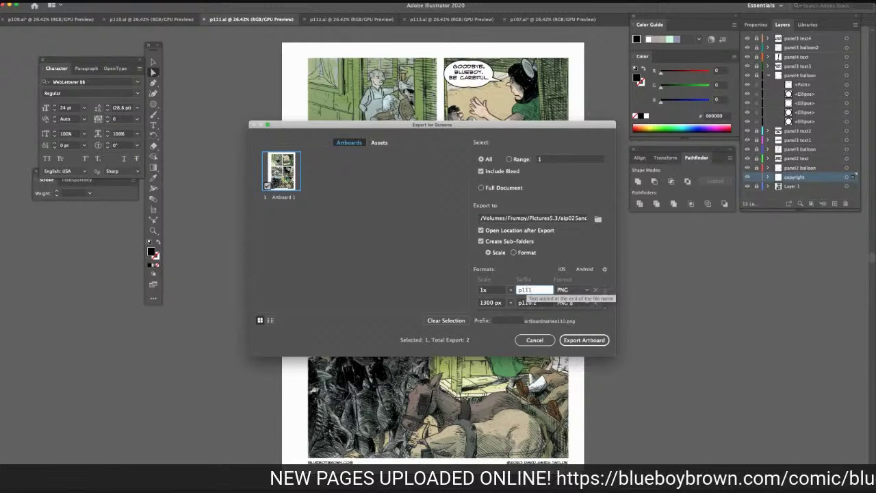
click(533, 303)
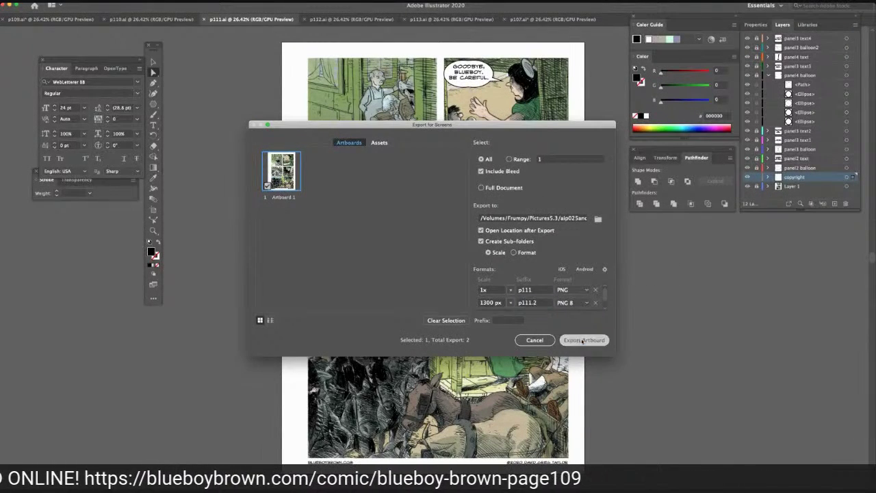
click(584, 341)
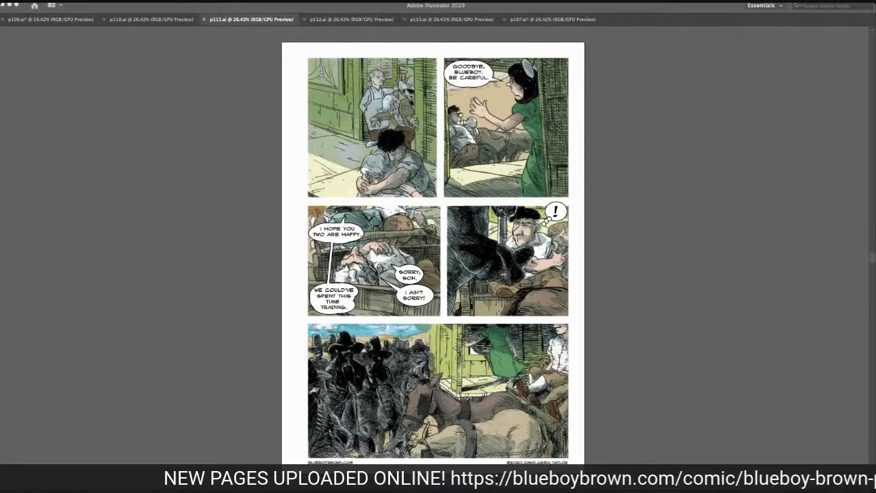
key(super+Tab)
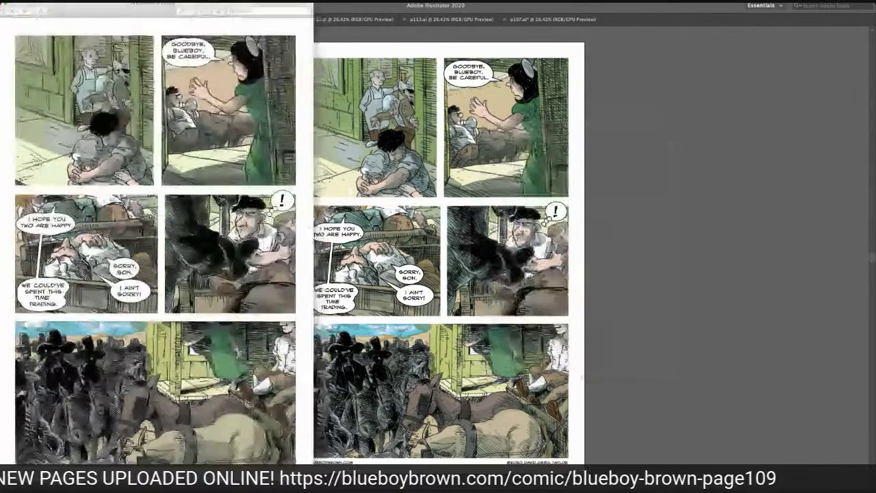
Move the p111.2 preview off the page, then export page p112 for screens with suffixes p112 (1x PNG) and p112.2 (1300 px PNG 8)
drag(127, 14, 313, 12)
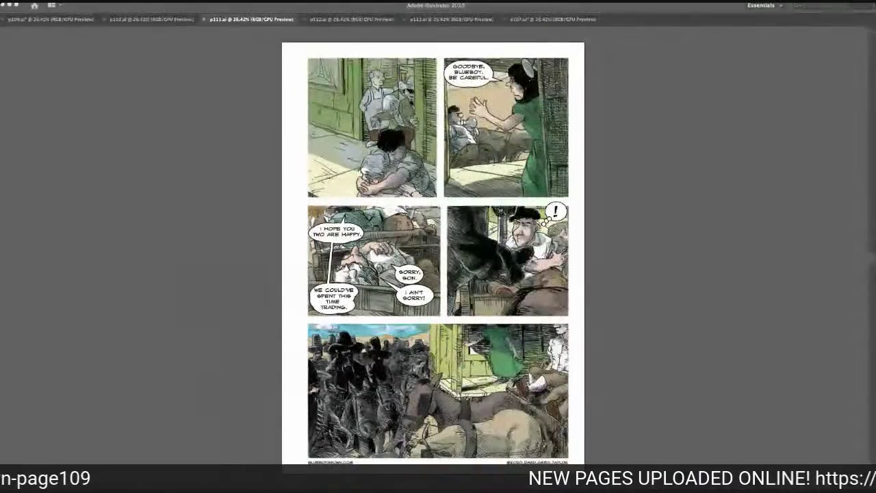
key(Tab)
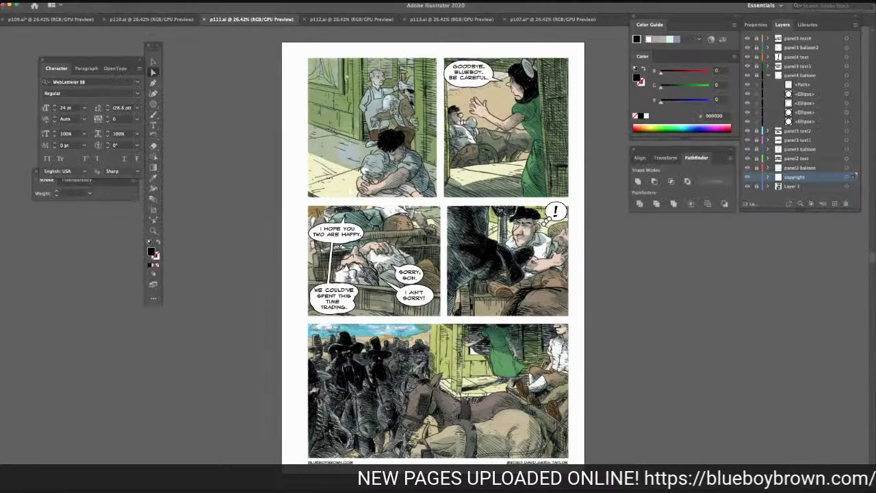
click(325, 20)
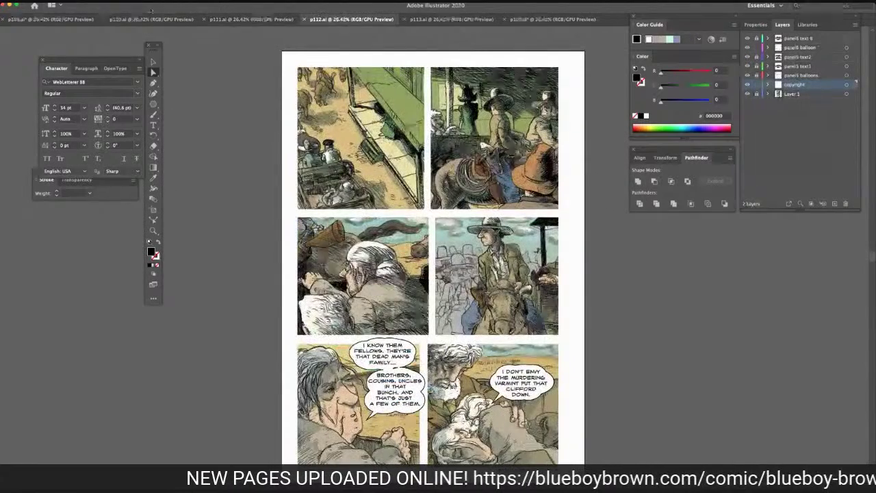
click(39, 0)
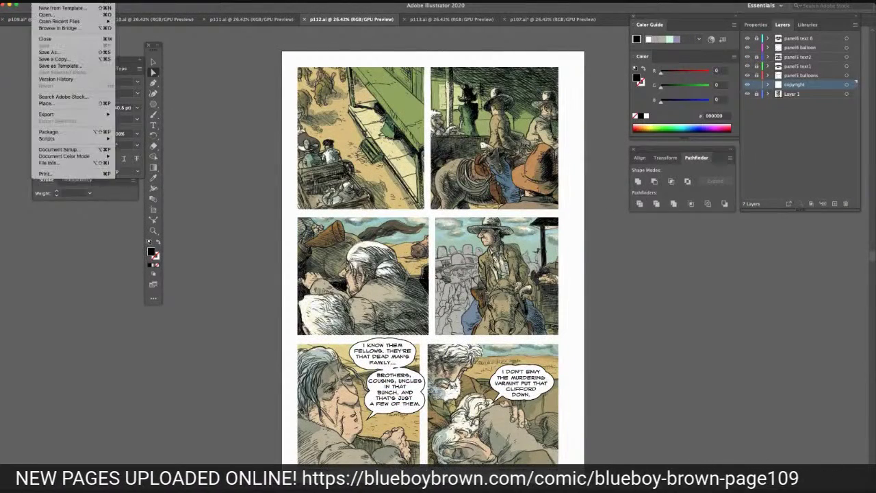
mouse_move(82, 114)
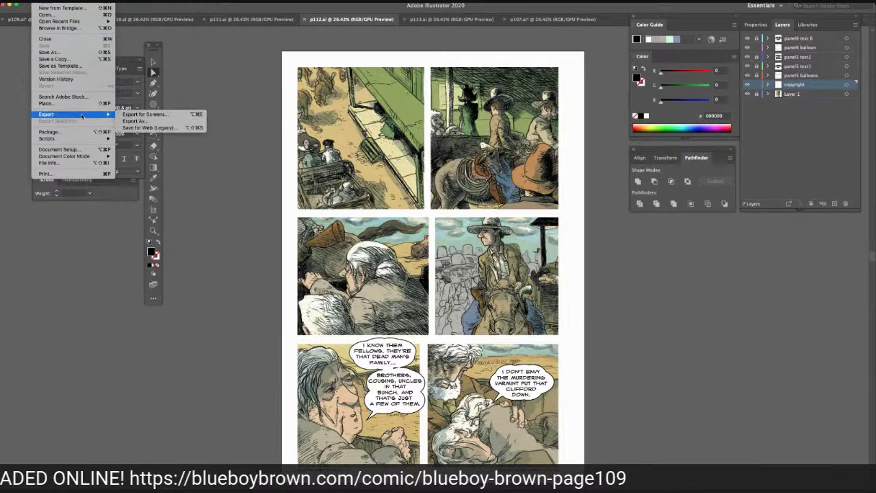
click(150, 115)
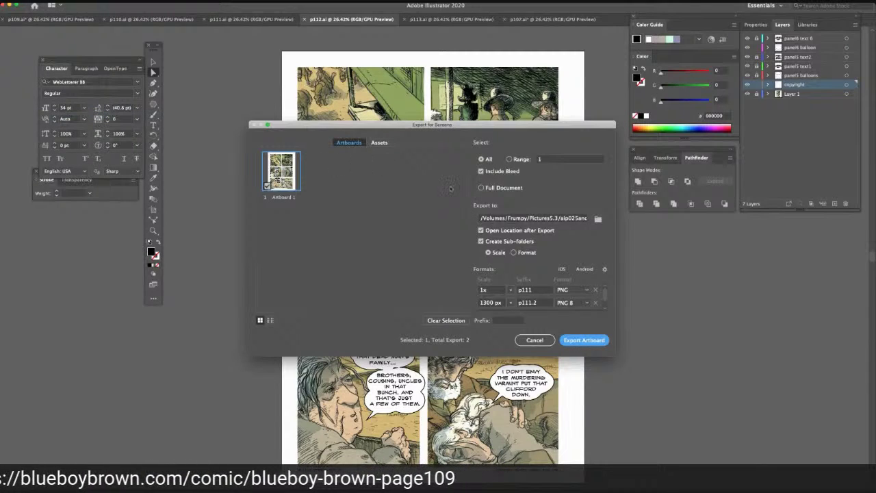
click(534, 291)
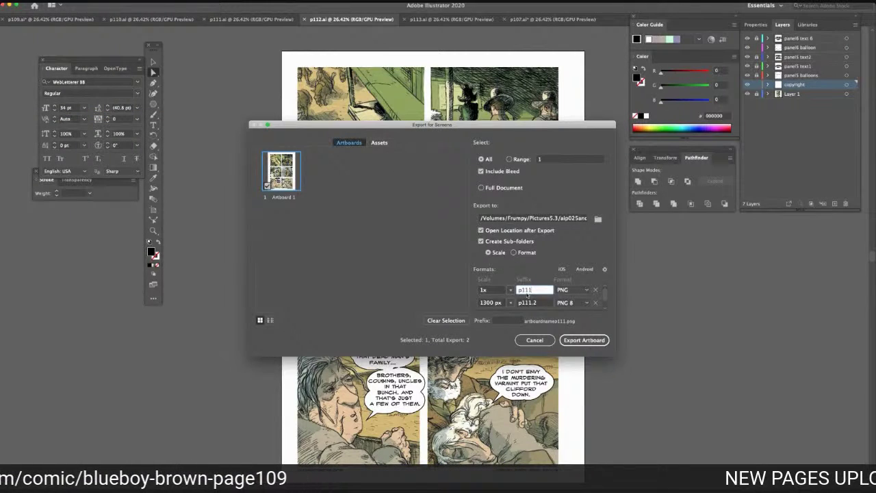
key(BackSpace)
text(2)
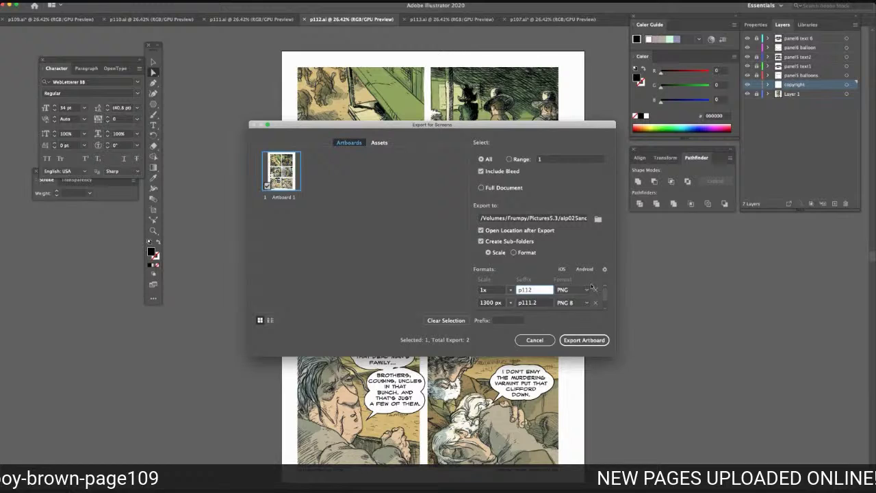
click(527, 303)
click(532, 305)
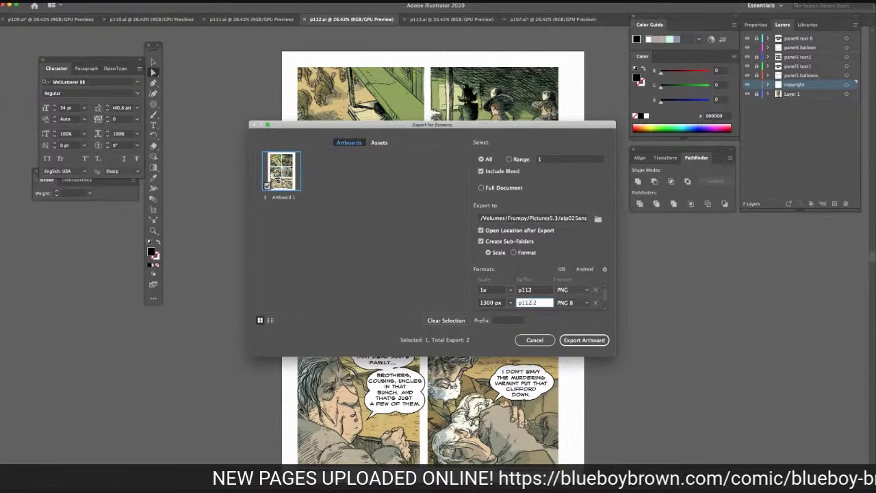
click(584, 340)
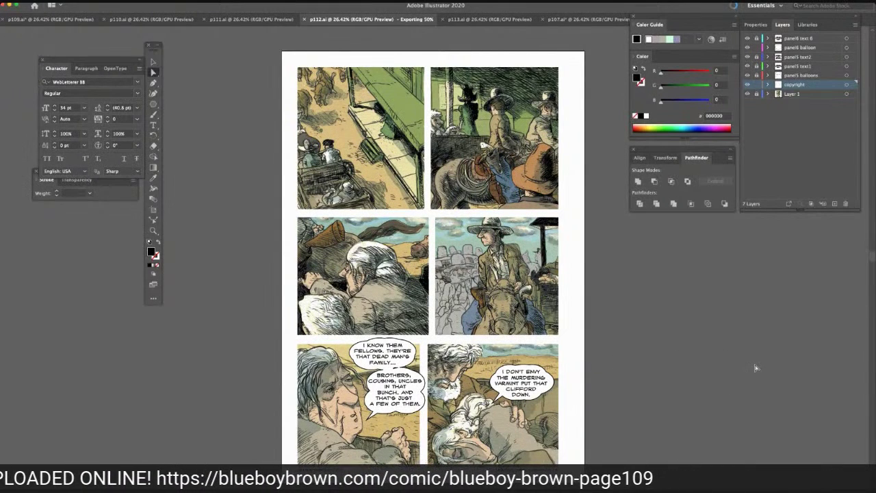
Move the p112.2 preview off the page, then export page p113 for screens with suffixes p113 (1x PNG) and p113.2 (1300 px PNG 8)
key(Tab)
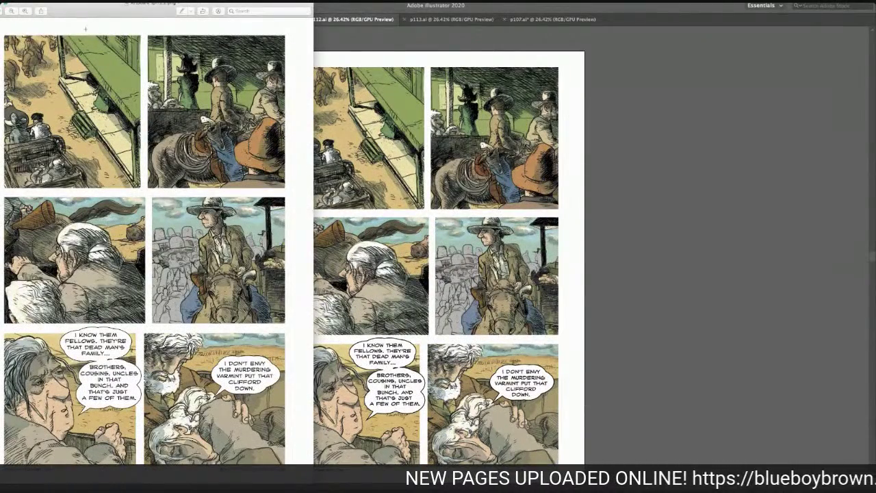
drag(92, 14, 875, 13)
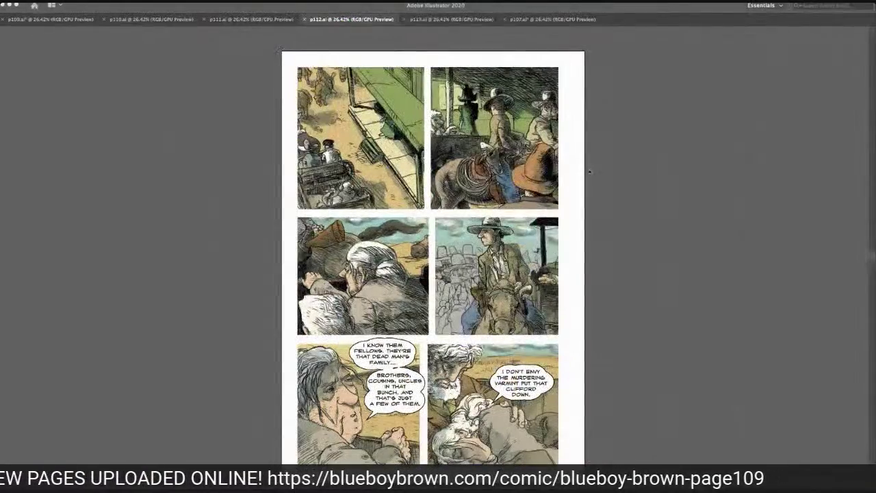
click(432, 22)
click(439, 20)
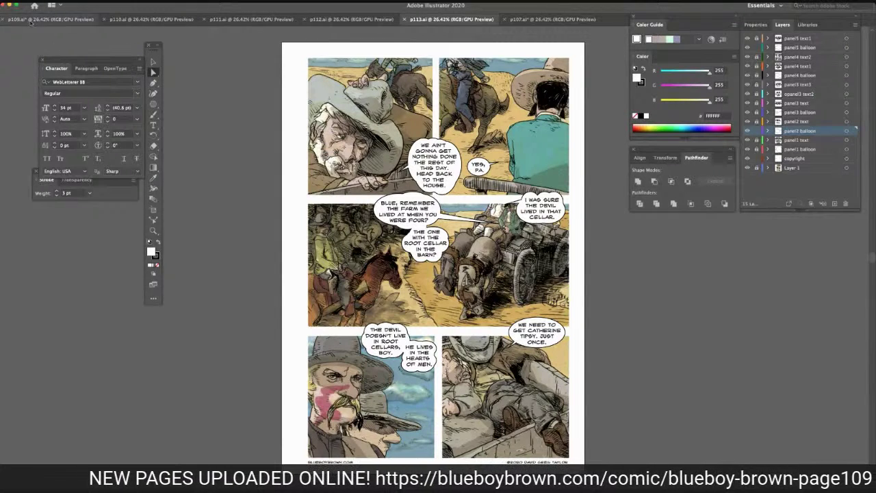
click(39, 4)
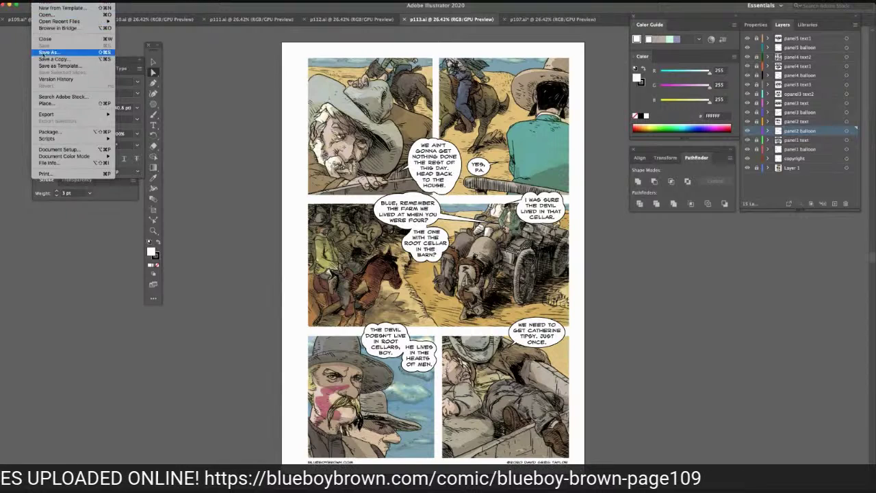
mouse_move(86, 115)
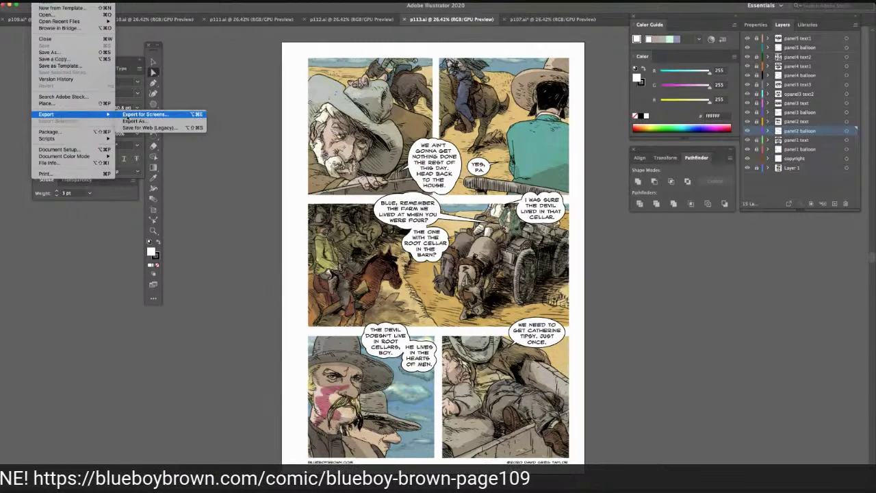
click(159, 115)
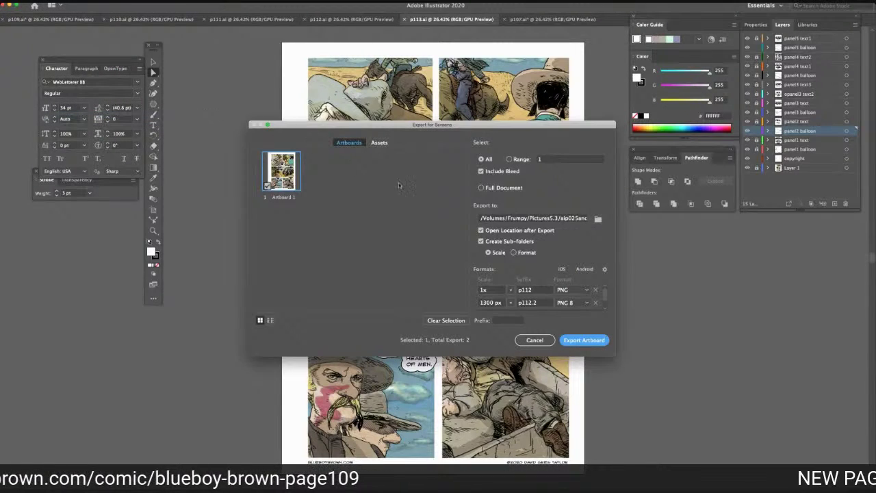
click(533, 289)
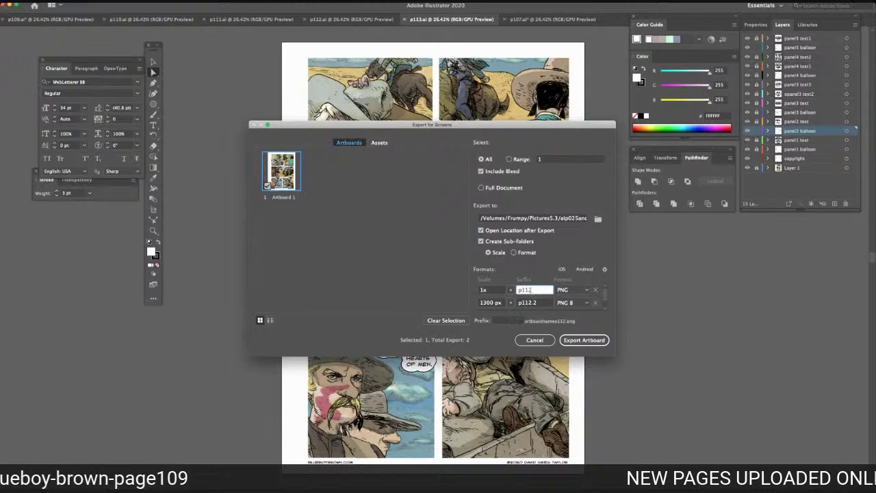
key(BackSpace)
text(3)
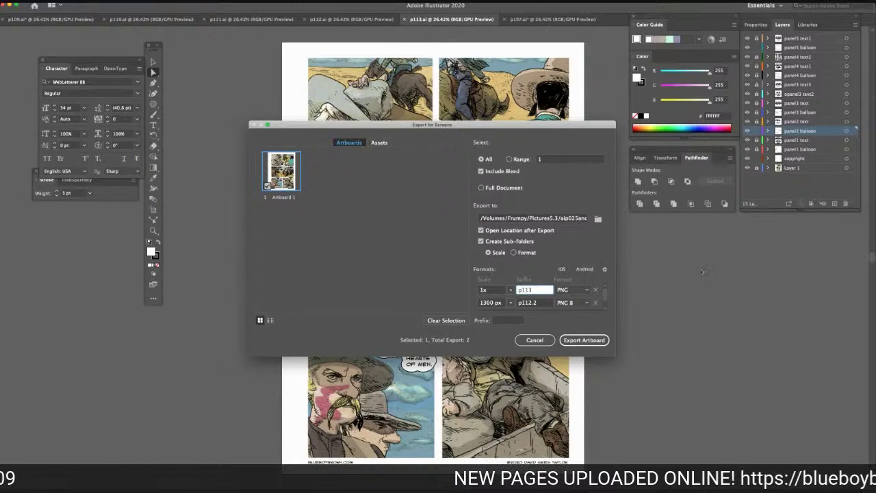
click(531, 303)
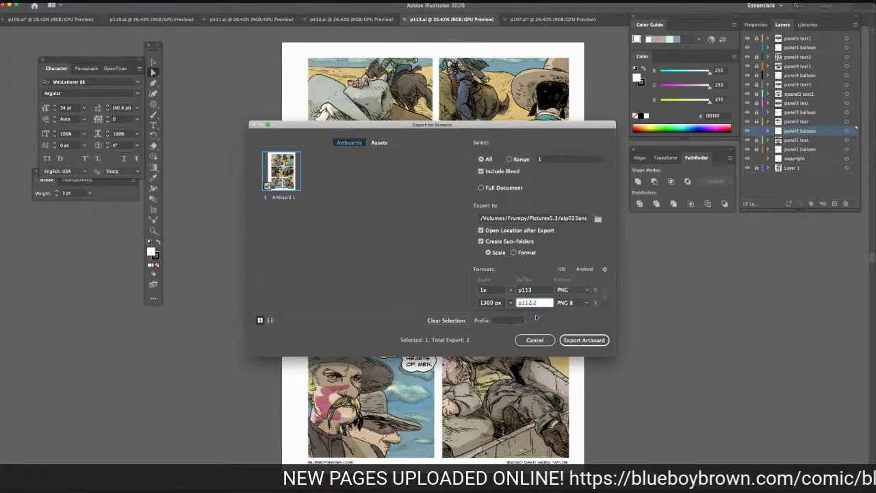
key(BackSpace)
text(3)
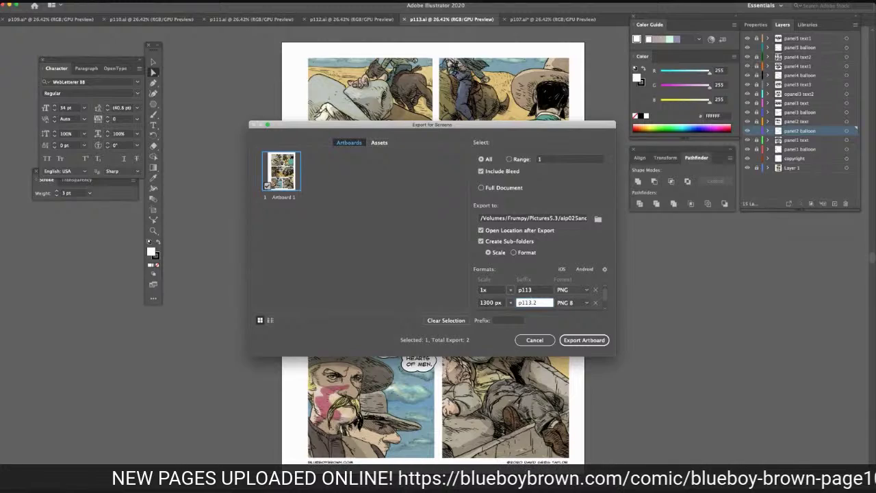
click(585, 340)
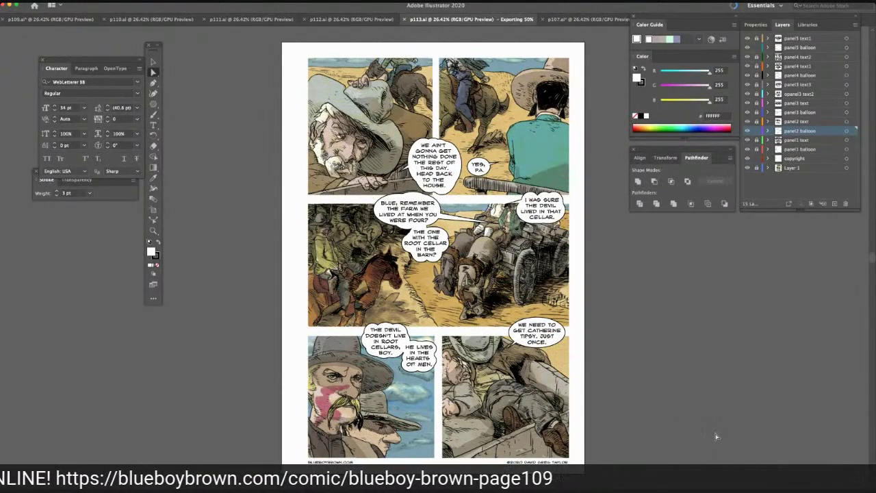
Bring the exported p113.2 and p112.2 previews into view and shrink the p113.2 window until its whole page fits
key(Tab)
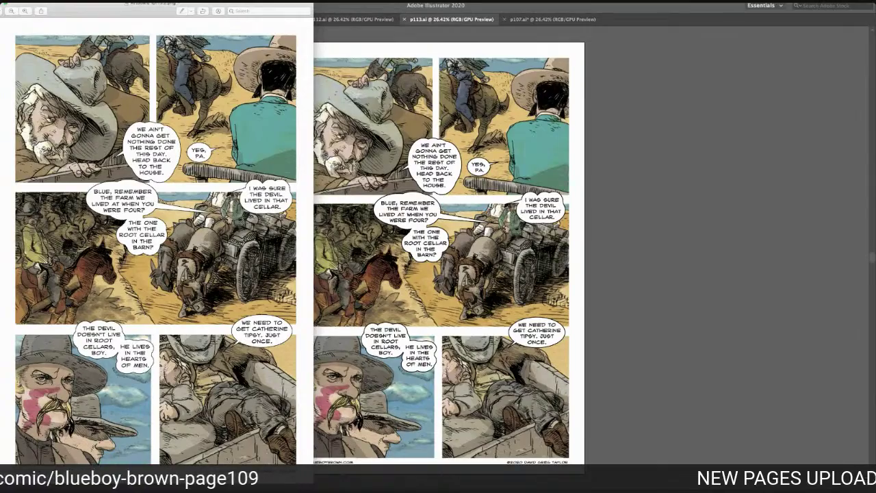
drag(142, 9, 717, 17)
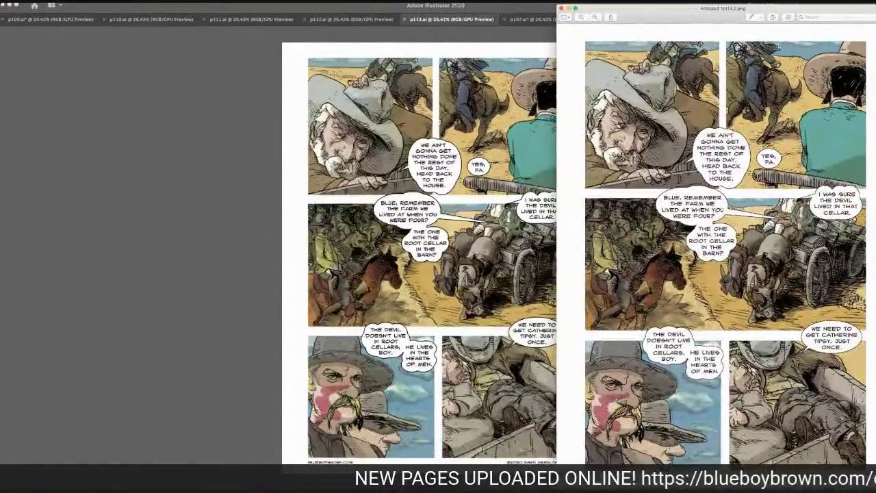
drag(875, 32, 374, 57)
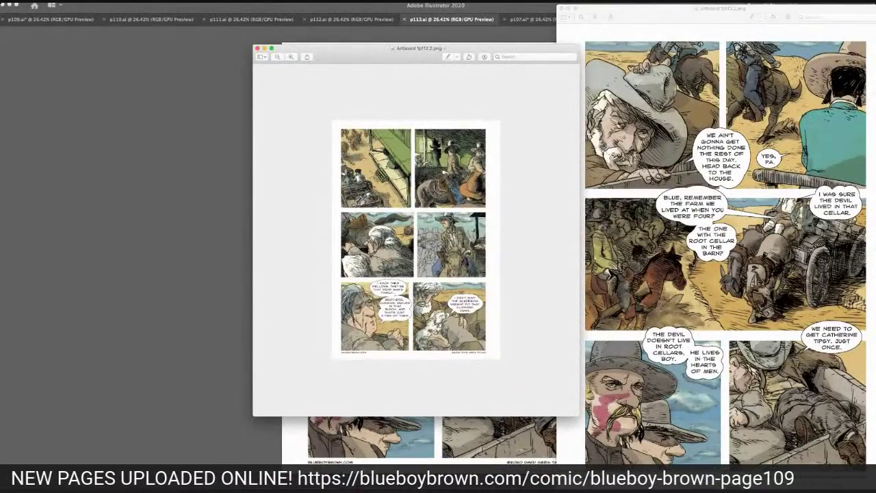
click(607, 10)
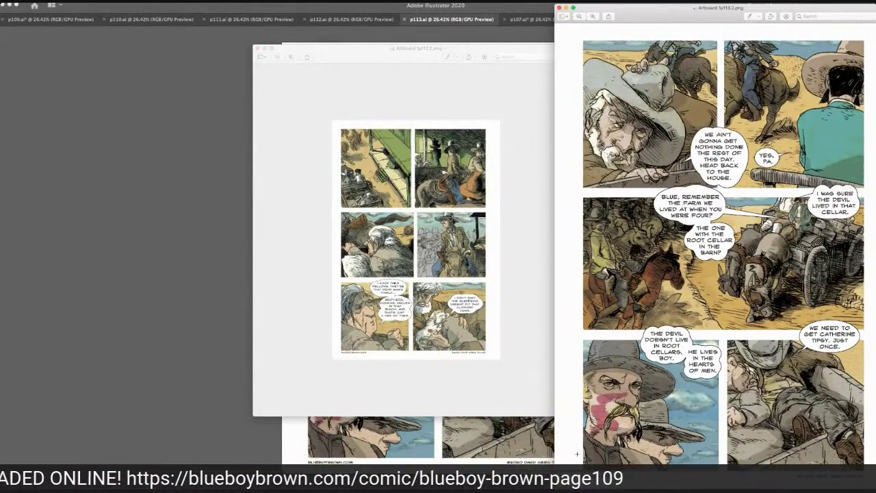
drag(555, 482, 626, 285)
drag(700, 12, 694, 61)
drag(459, 49, 535, 30)
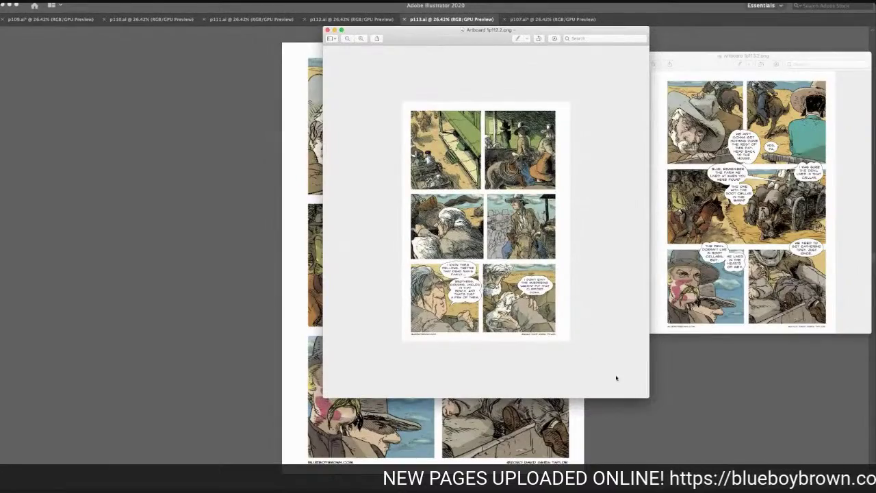
Narrow the p112.2 preview to its page, enlarge the p113.2 preview and set the two windows side by side
drag(646, 395, 565, 394)
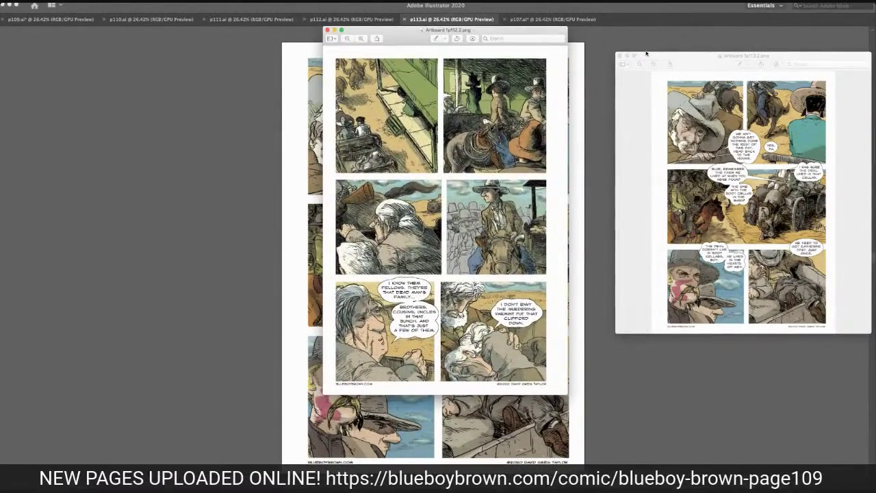
click(640, 172)
drag(616, 334, 628, 396)
drag(704, 61, 705, 35)
drag(499, 35, 557, 26)
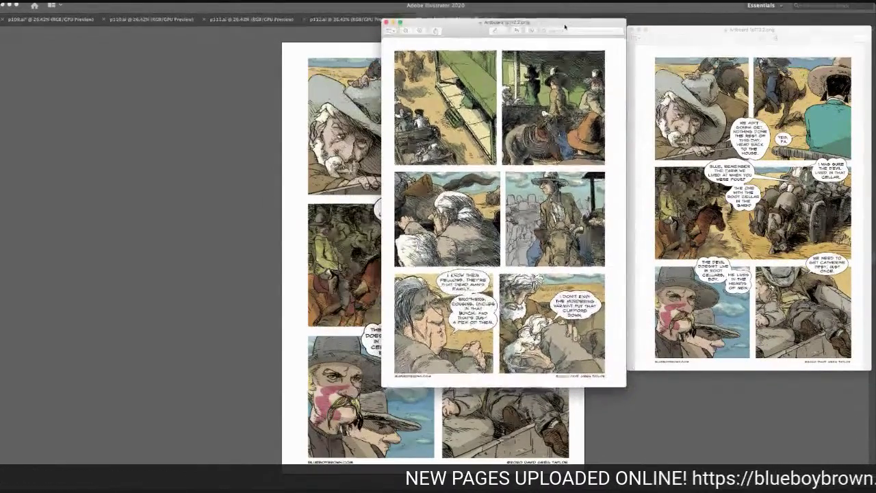
Bring the p111.2 preview into view, narrow its window to the page and place it just before p112.2
key(super+Tab)
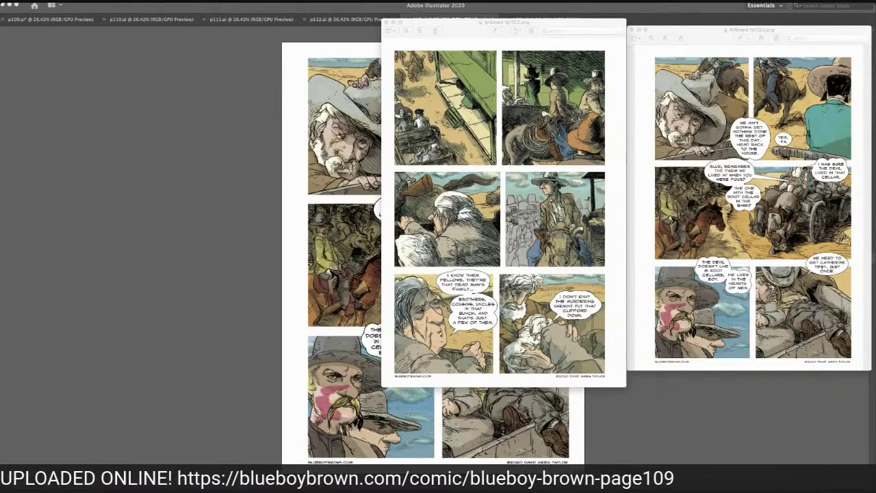
drag(531, 22, 204, 37)
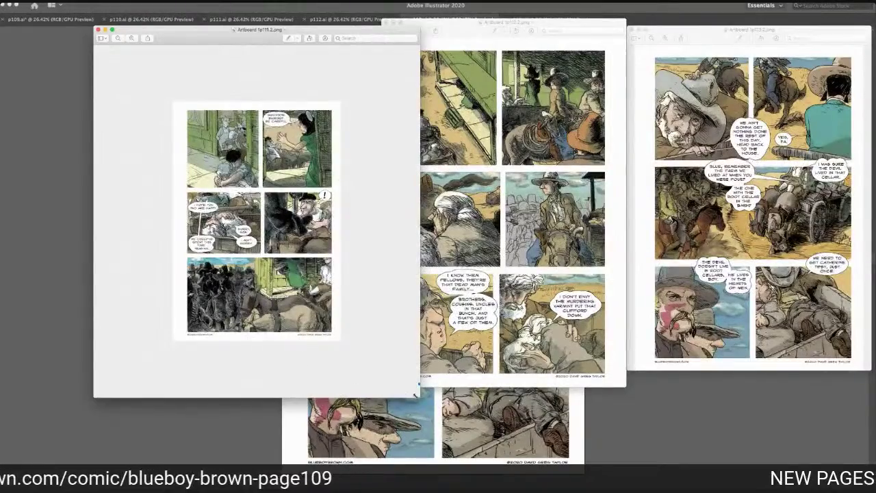
drag(414, 396, 354, 403)
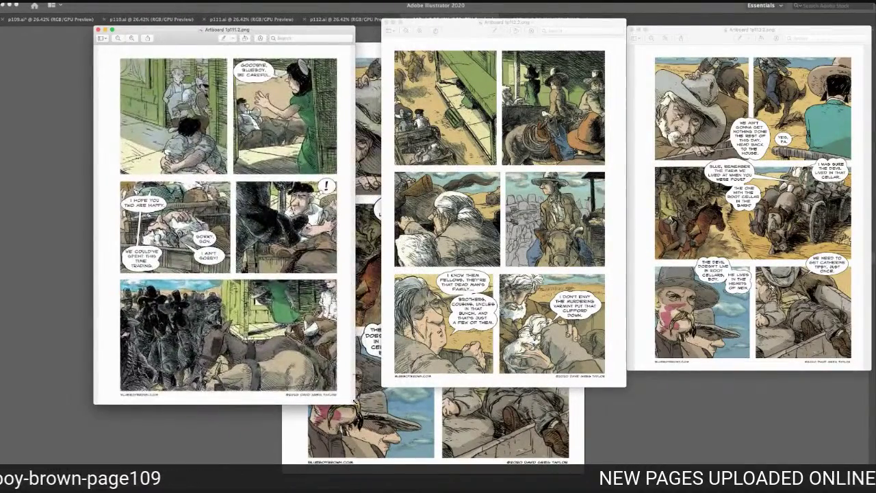
drag(186, 36, 215, 27)
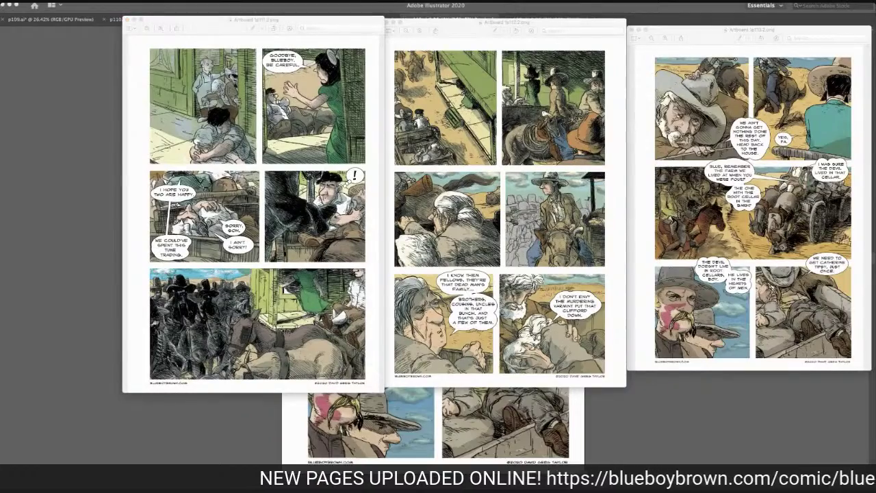
Bring in the p110.2 preview, narrow its window to the page and place it ahead of p111.2, spacing the two apart
drag(875, 46, 262, 48)
drag(501, 408, 418, 418)
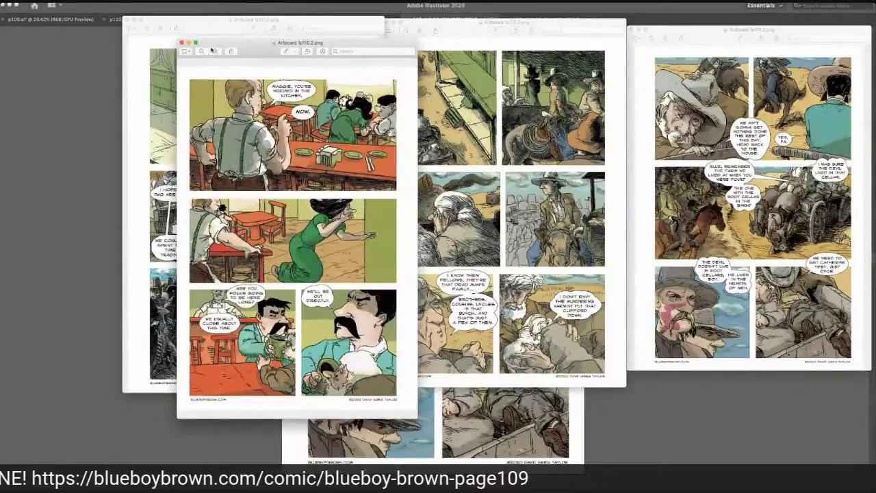
drag(260, 48, 95, 42)
drag(211, 24, 309, 25)
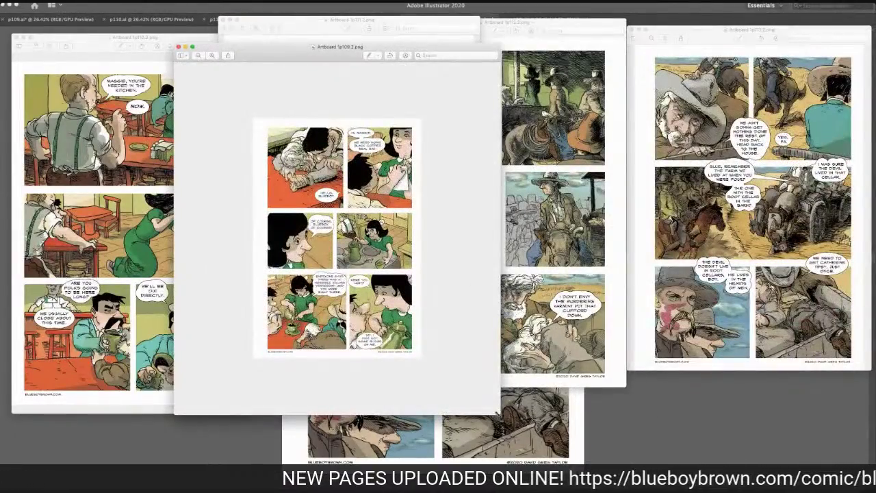
Narrow the p109.2 preview to its page and arrange the p109.2, p110.2 and p111.2 windows overlapping in page order
drag(498, 414, 428, 420)
drag(269, 54, 106, 106)
drag(90, 44, 145, 68)
drag(299, 24, 378, 67)
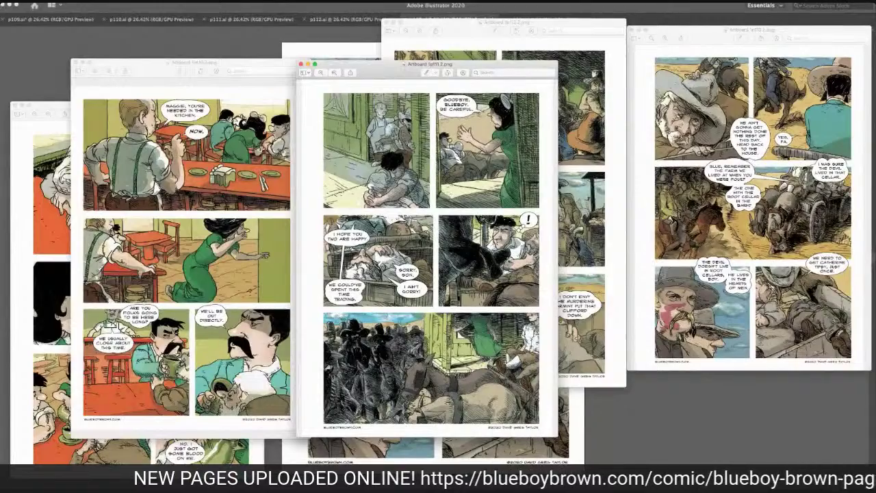
Shift the p112.2 and p113.2 preview windows left so they sit closer to the preceding pages
drag(553, 25, 509, 24)
drag(699, 34, 656, 34)
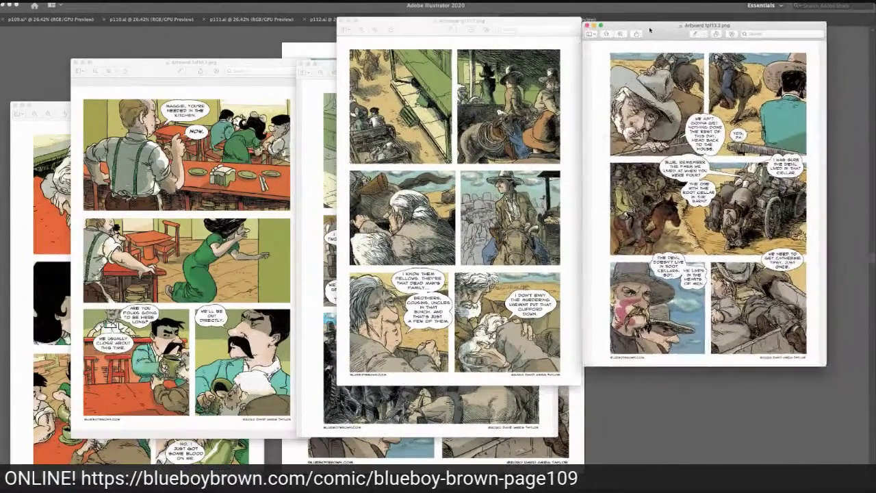
click(283, 39)
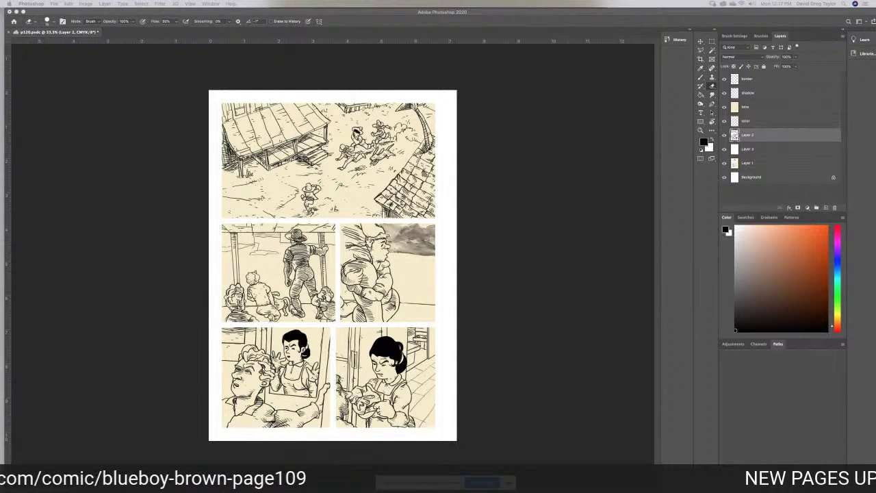
Switch to Photoshop, open the recent file p119.psdc and float p120.psdc in its own window beside it
click(509, 482)
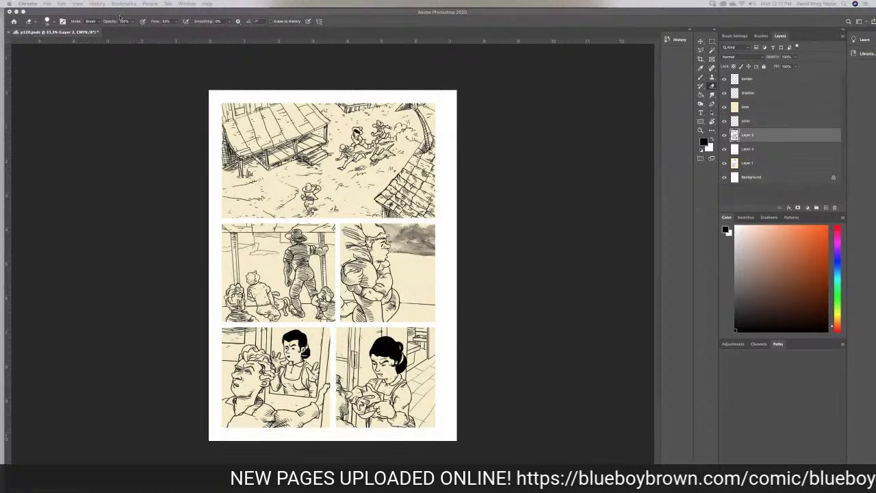
click(45, 5)
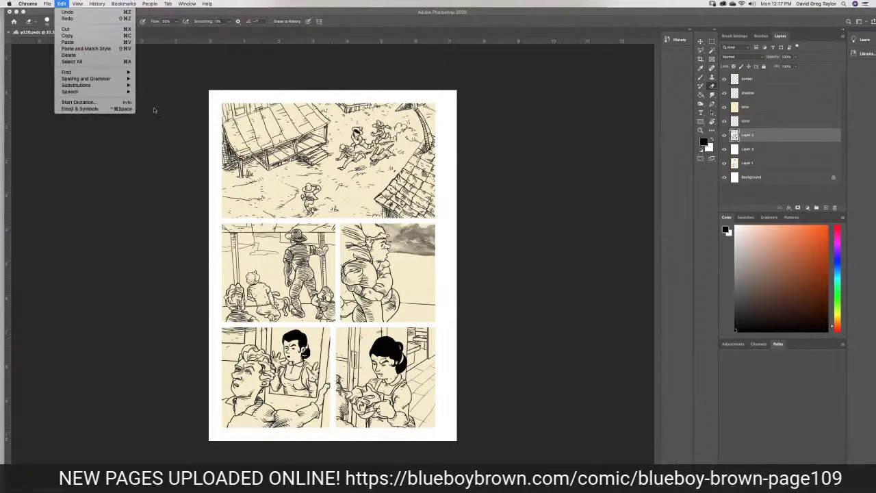
click(168, 96)
click(53, 4)
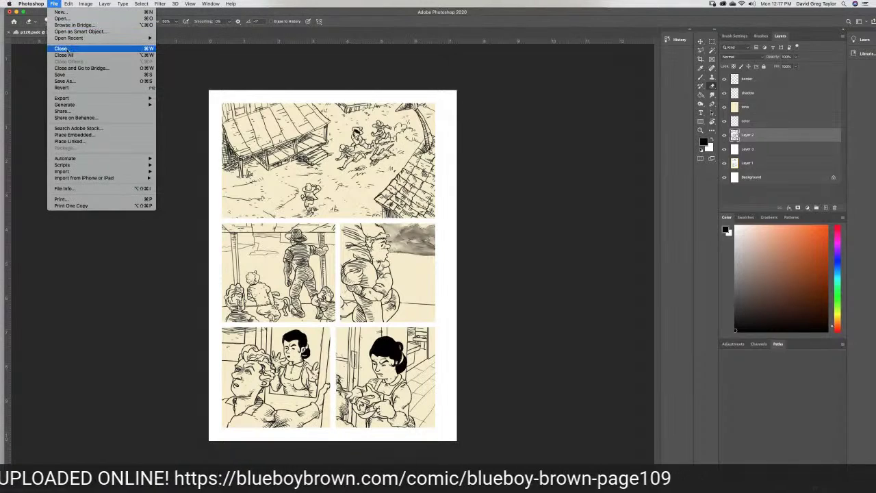
mouse_move(71, 39)
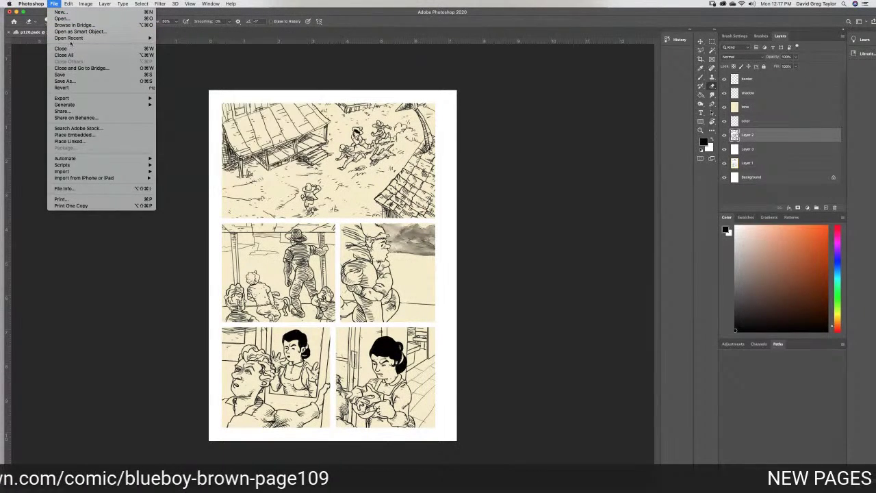
click(183, 39)
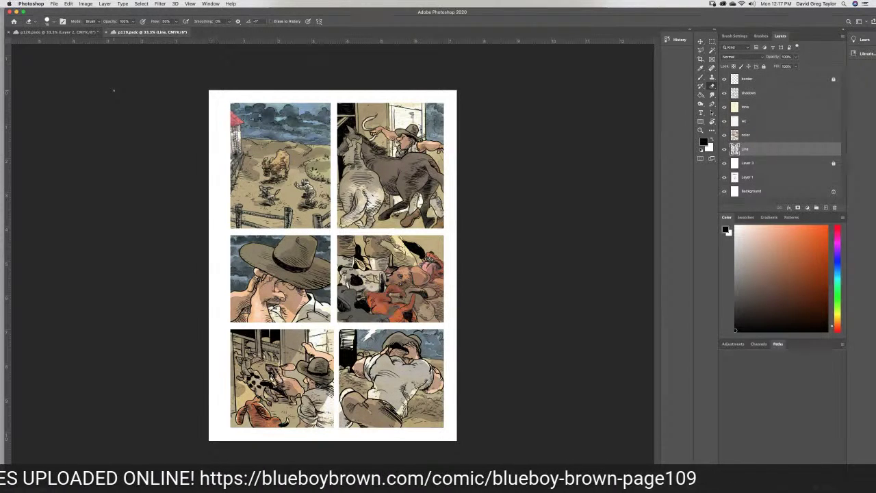
drag(66, 32, 532, 81)
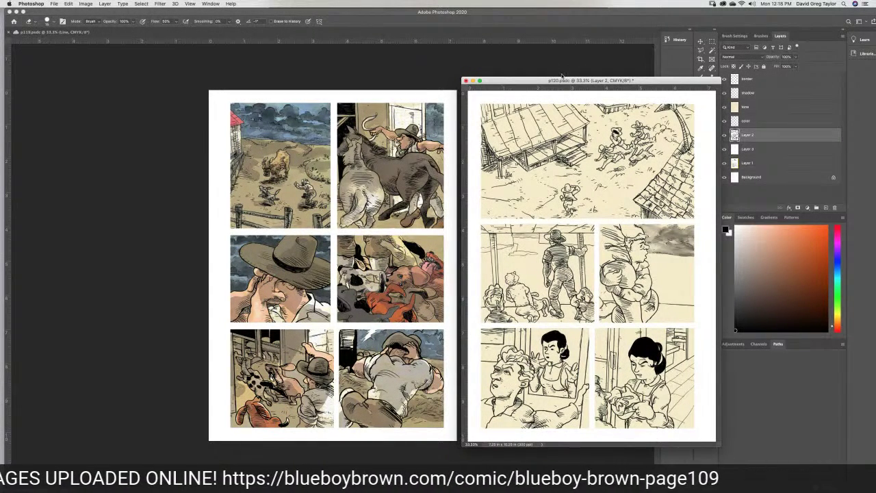
click(347, 97)
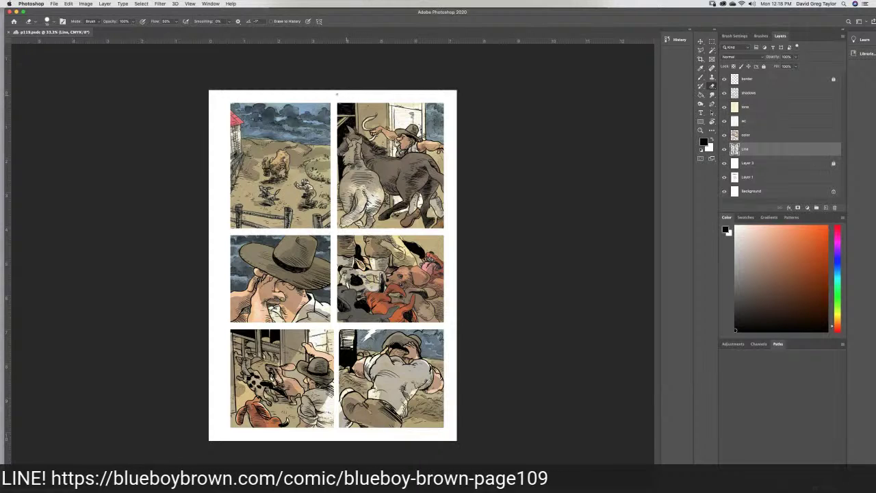
Open the recent file p118.psdc and float p119.psdc in its own window
click(53, 4)
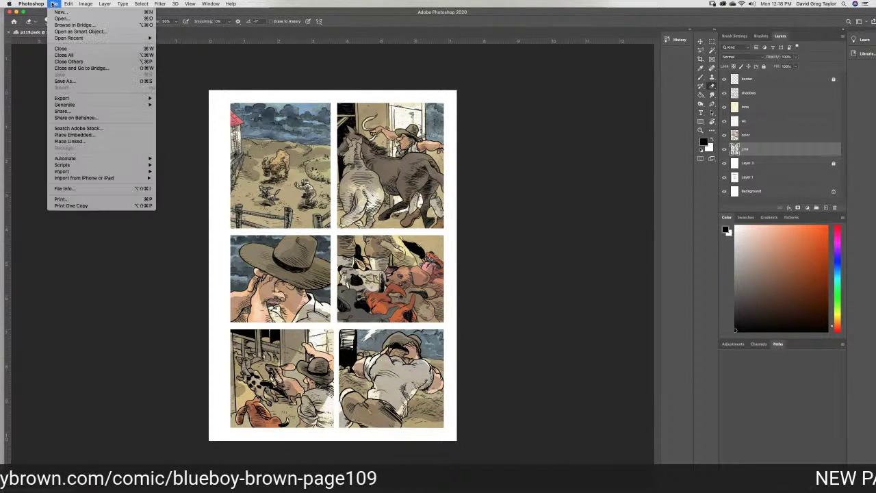
mouse_move(57, 38)
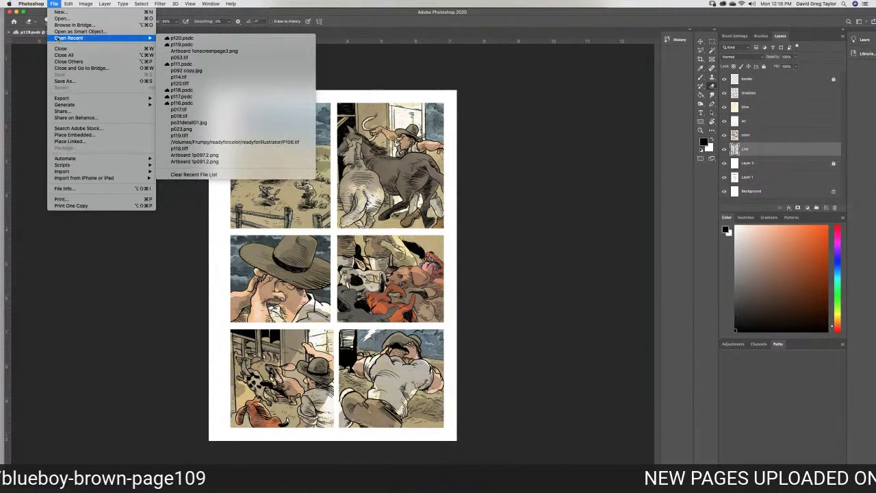
click(209, 90)
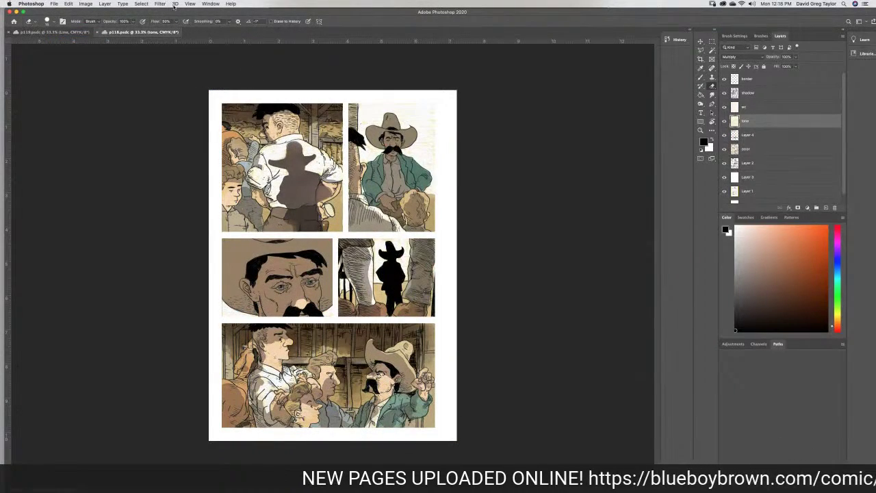
drag(63, 33, 508, 85)
click(367, 62)
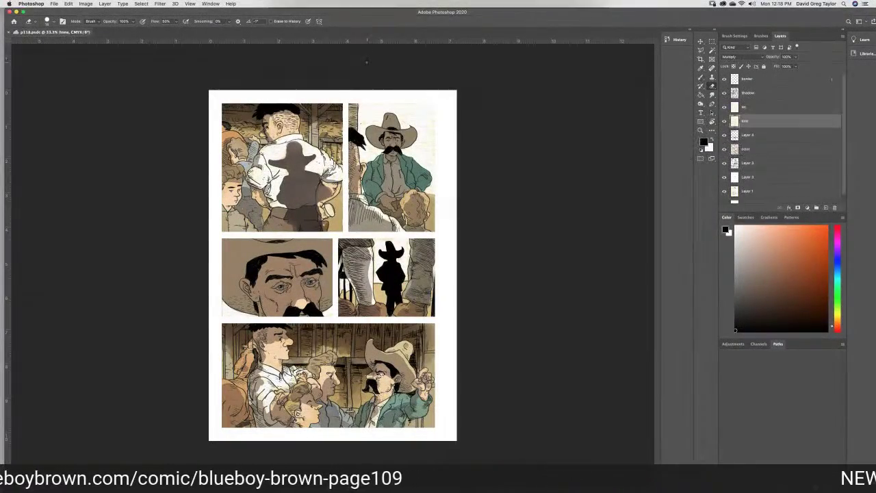
Dock the floating p119.psdc window as a tab beside p118.psdc, and float it out again
drag(228, 14, 223, 132)
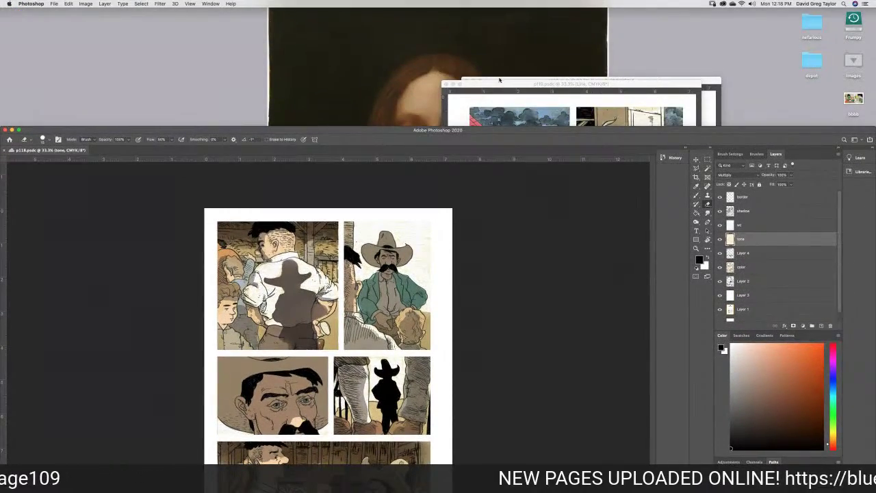
click(499, 80)
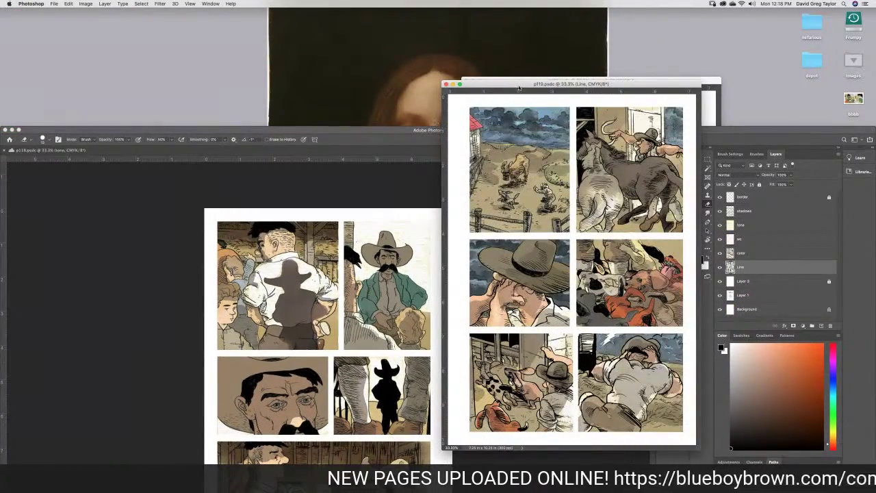
drag(519, 87, 393, 141)
double_click(378, 130)
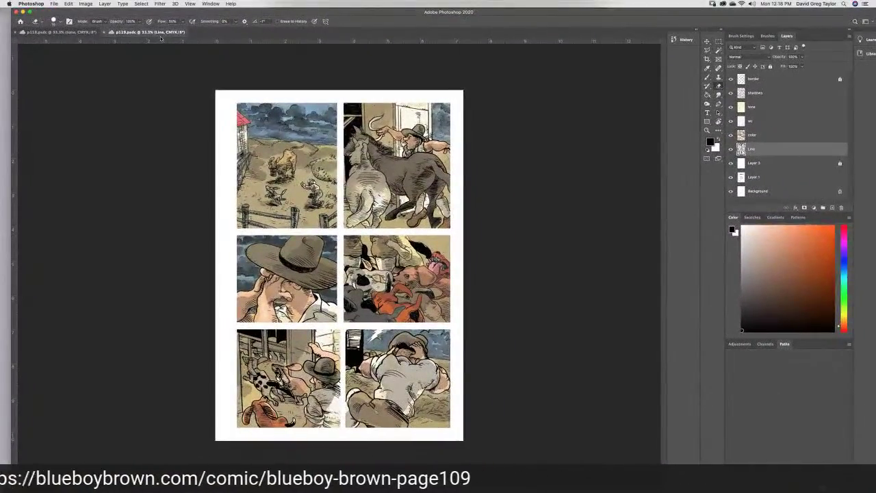
drag(161, 34, 531, 87)
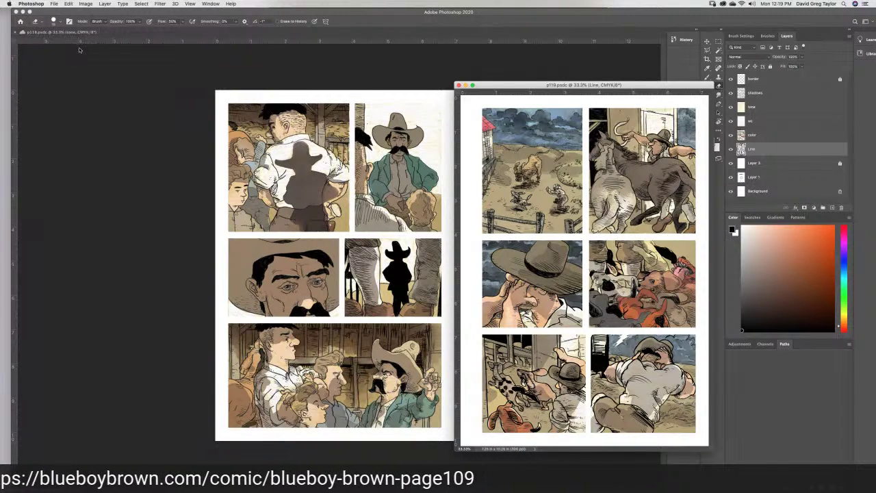
Uncover the floating p120.psdc window and dock it as a tab next to p118.psdc
key(super+w)
mouse_move(118, 15)
mouse_down()
mouse_move(121, 117)
mouse_move(150, 235)
mouse_move(147, 125)
mouse_up()
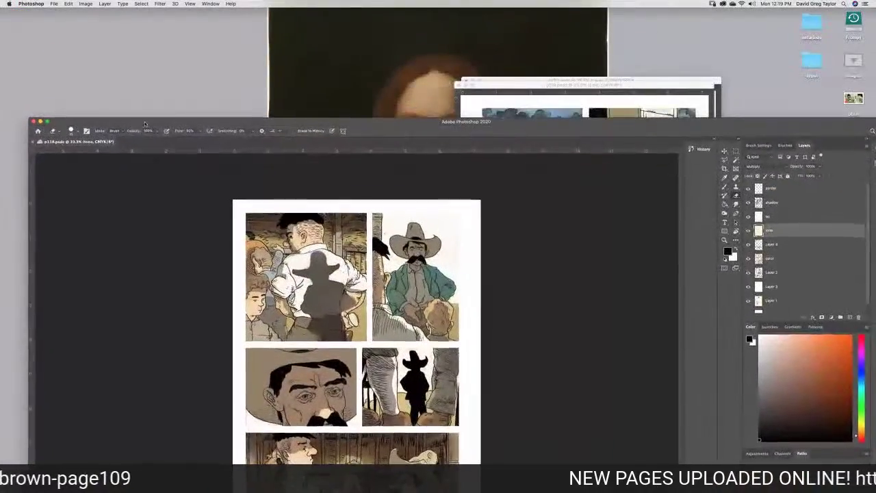
drag(509, 76, 370, 15)
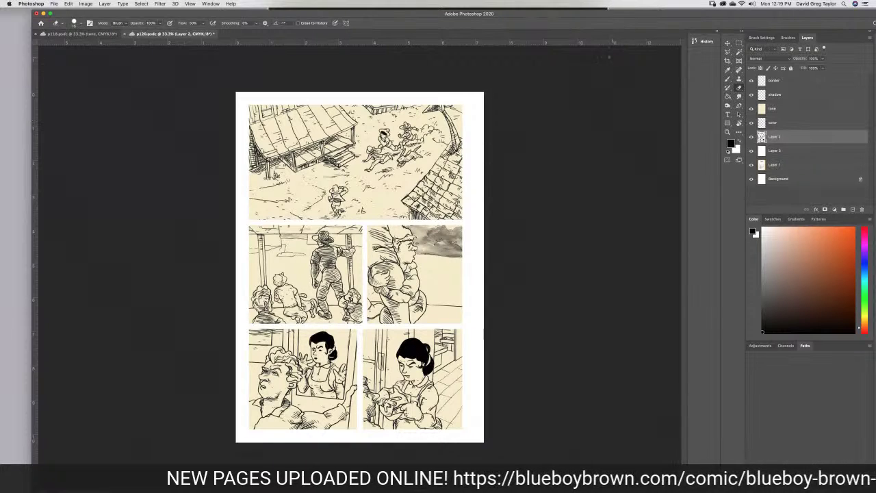
On p120's tone layer, use the Dodge tool to lighten the ground around the figures and the house roof in the first panel
double_click(785, 109)
click(546, 193)
click(728, 105)
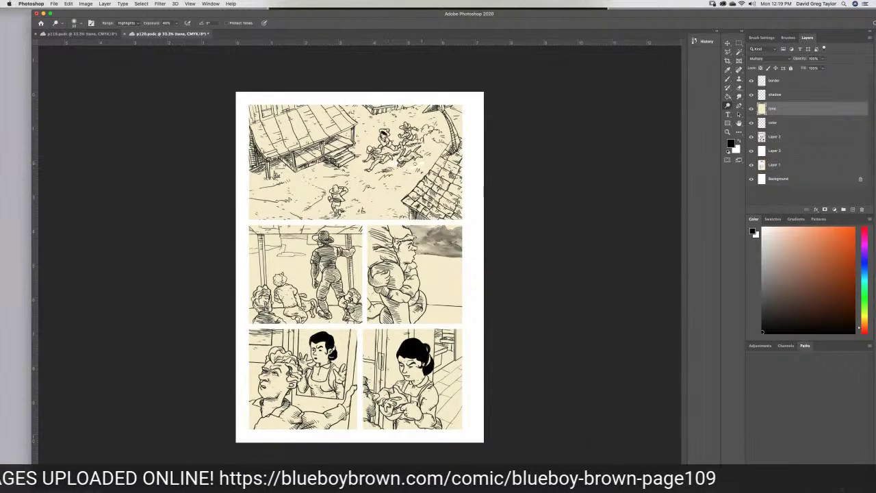
mouse_move(428, 161)
mouse_down()
mouse_move(411, 180)
mouse_move(420, 164)
mouse_move(398, 175)
mouse_move(387, 164)
mouse_move(364, 168)
mouse_move(385, 168)
mouse_move(377, 181)
mouse_move(395, 175)
mouse_move(386, 185)
mouse_move(408, 175)
mouse_move(363, 193)
mouse_move(327, 184)
mouse_move(341, 183)
mouse_move(334, 186)
mouse_move(347, 188)
mouse_move(353, 208)
mouse_move(365, 208)
mouse_move(315, 186)
mouse_up()
mouse_move(370, 139)
mouse_down()
mouse_move(364, 129)
mouse_move(375, 126)
mouse_move(377, 135)
mouse_move(358, 125)
mouse_move(388, 125)
mouse_up()
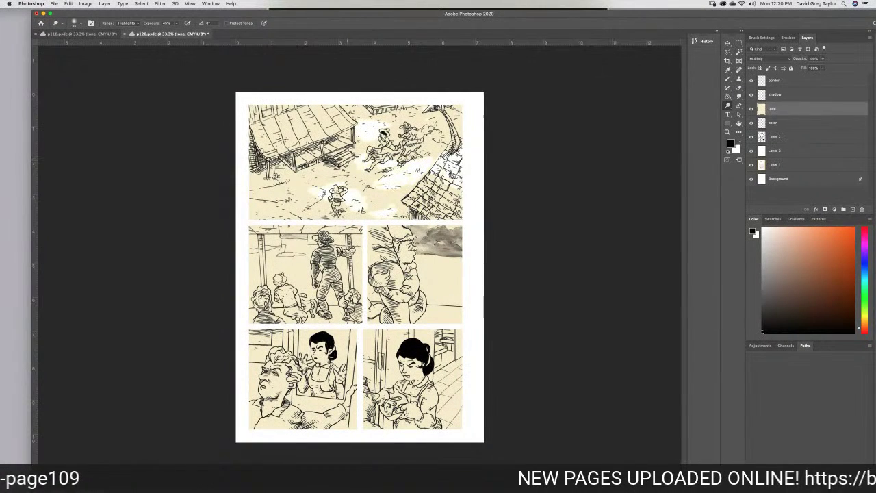
mouse_move(334, 170)
mouse_down()
mouse_move(293, 175)
mouse_move(265, 195)
mouse_move(322, 179)
mouse_move(296, 180)
mouse_move(326, 179)
mouse_move(270, 180)
mouse_move(293, 175)
mouse_move(271, 191)
mouse_up()
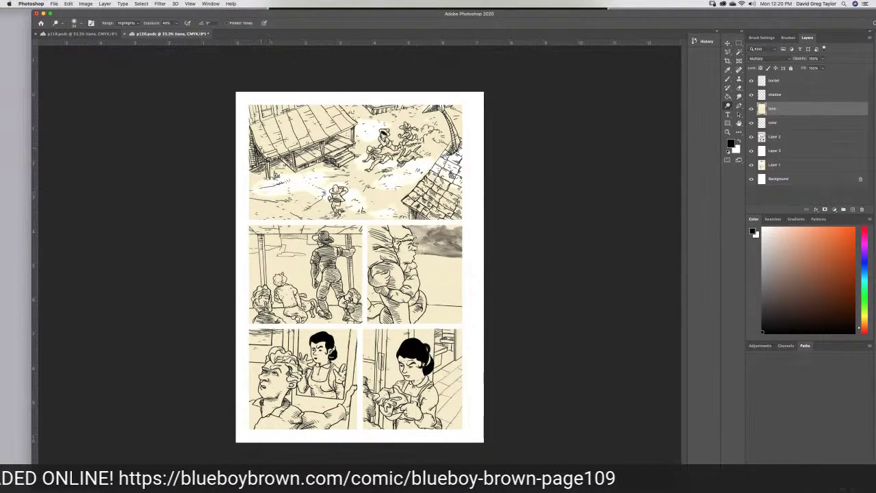
mouse_move(265, 141)
mouse_down()
mouse_move(276, 131)
mouse_move(295, 143)
mouse_move(278, 139)
mouse_move(268, 149)
mouse_move(282, 151)
mouse_up()
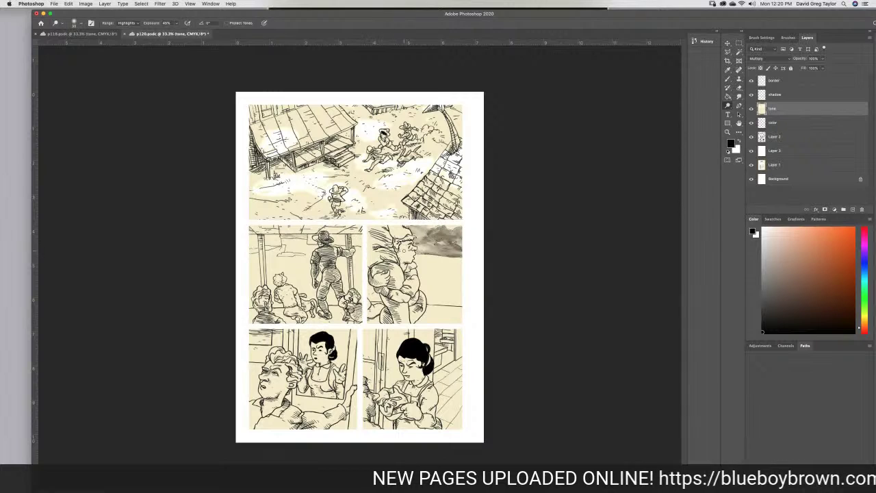
Dodge highlights on the boy in the second-row right panel and on the figures and doorway in the bottom panels, and save p120.psdc
drag(406, 248, 413, 247)
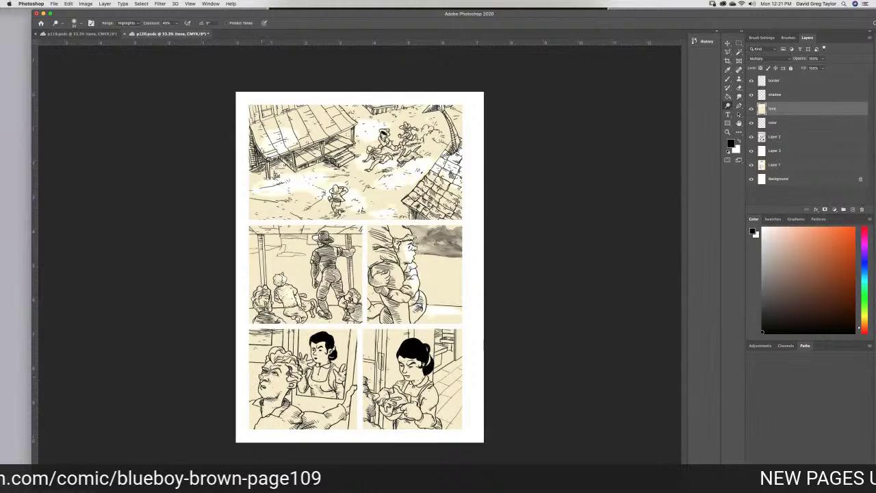
mouse_move(263, 376)
mouse_down()
mouse_move(280, 389)
mouse_move(269, 408)
mouse_move(254, 410)
mouse_move(289, 415)
mouse_move(260, 421)
mouse_move(317, 414)
mouse_move(307, 416)
mouse_up()
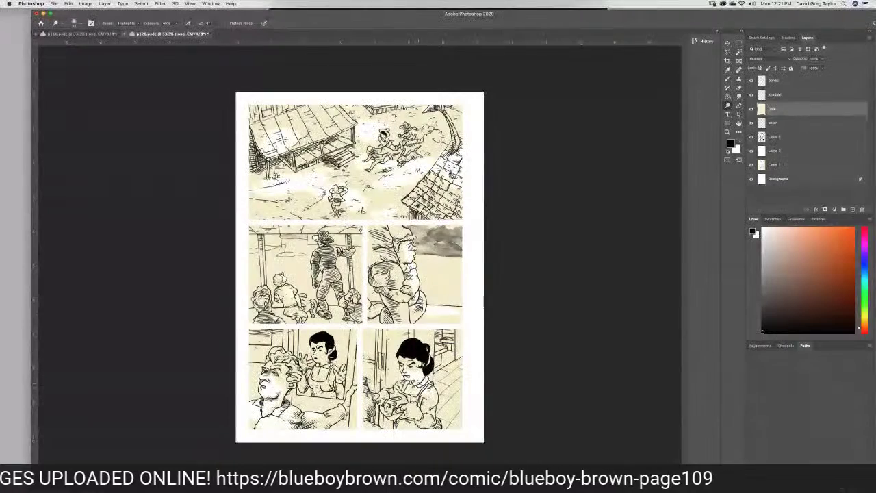
mouse_move(387, 398)
mouse_down()
mouse_move(381, 393)
mouse_move(408, 409)
mouse_up()
drag(385, 331, 382, 354)
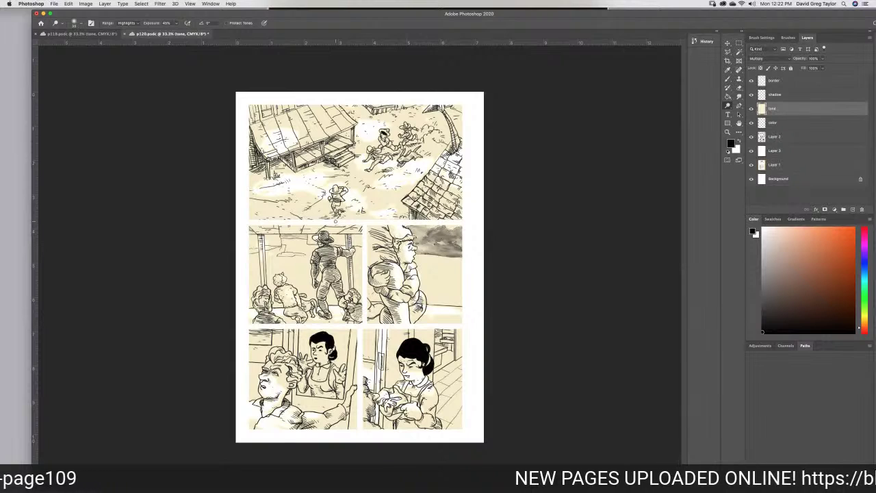
key(super+s)
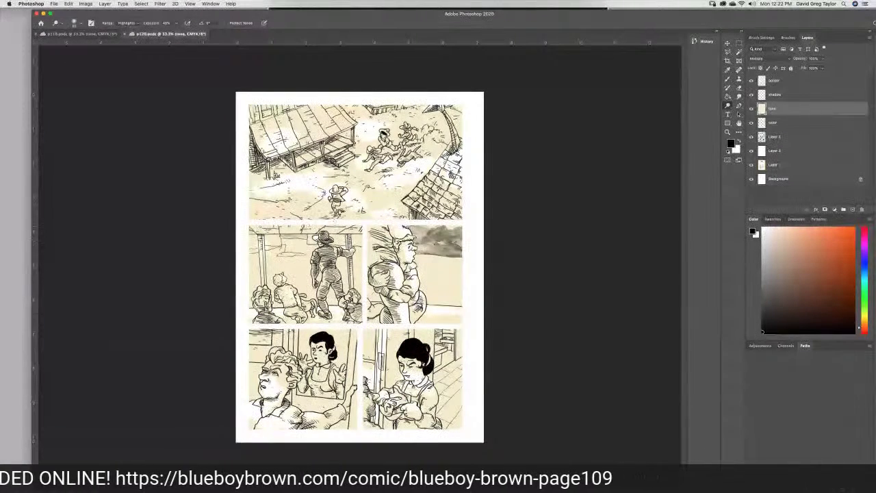
Switch to Preview, browse the recent aip02SandOn folder for images and start opening another file
click(7, 420)
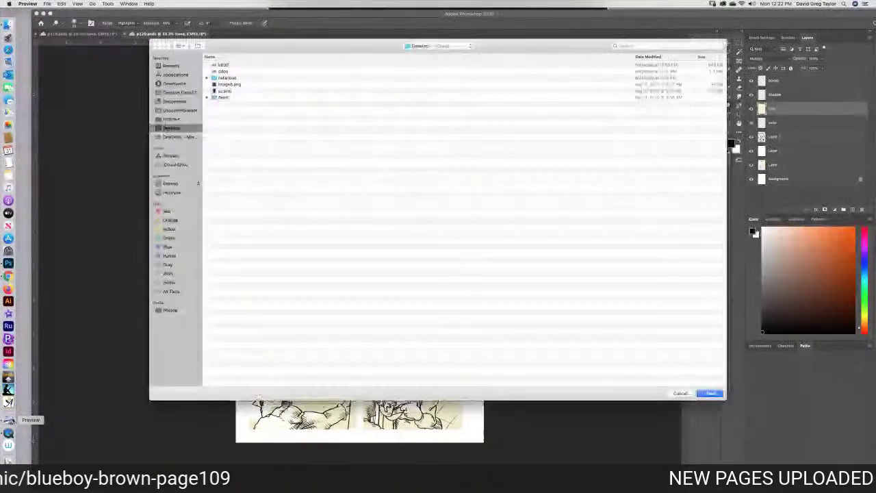
click(428, 46)
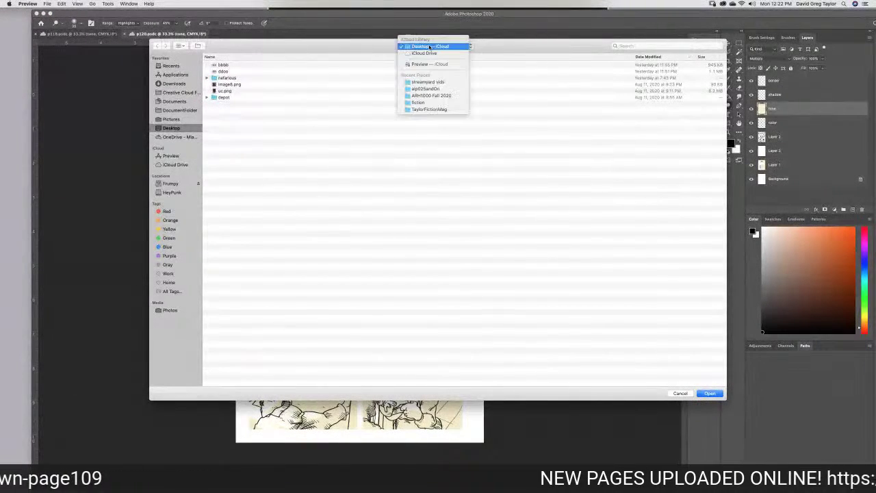
click(423, 89)
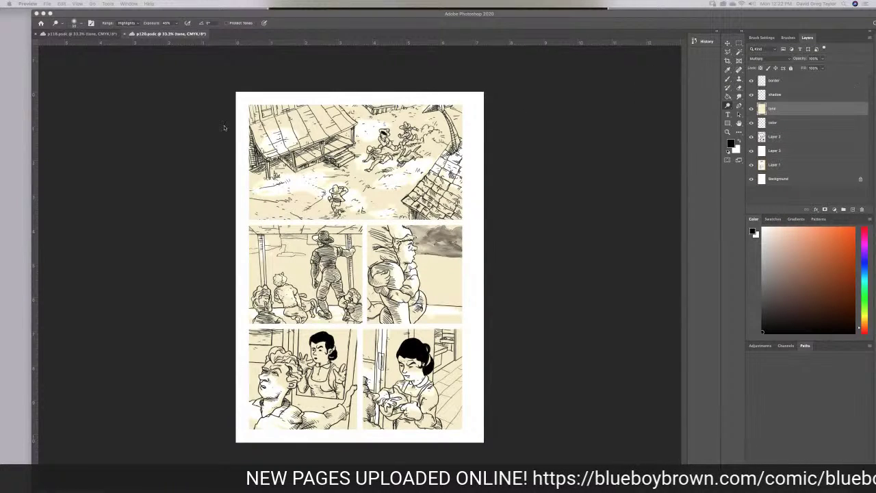
click(48, 4)
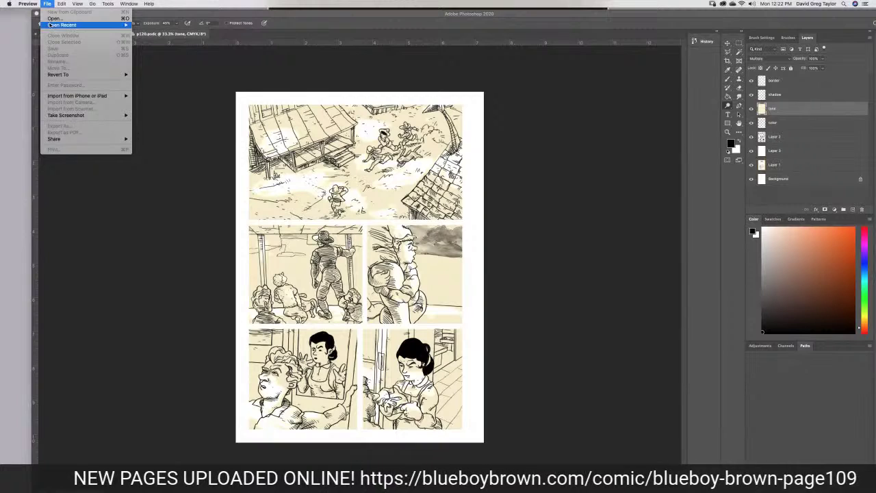
mouse_move(50, 25)
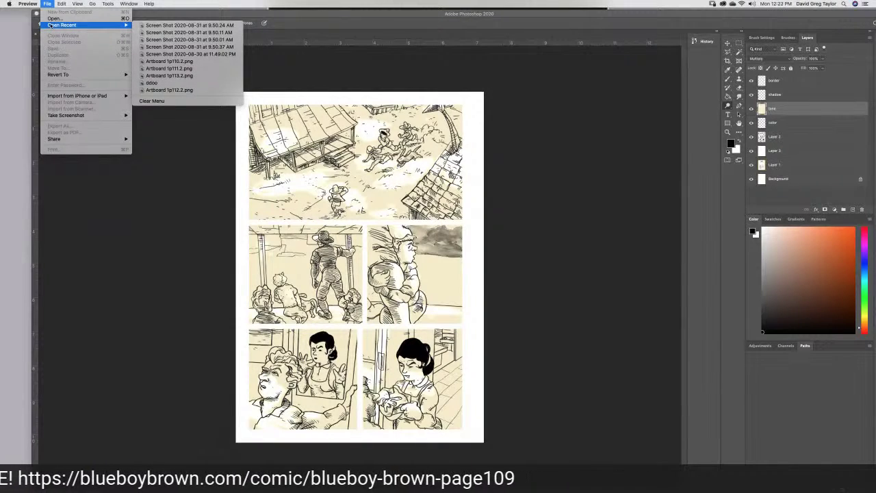
click(55, 20)
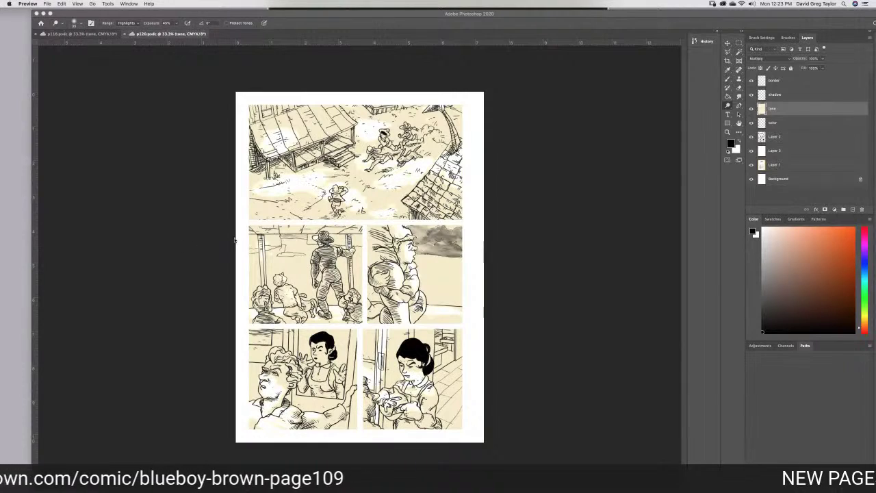